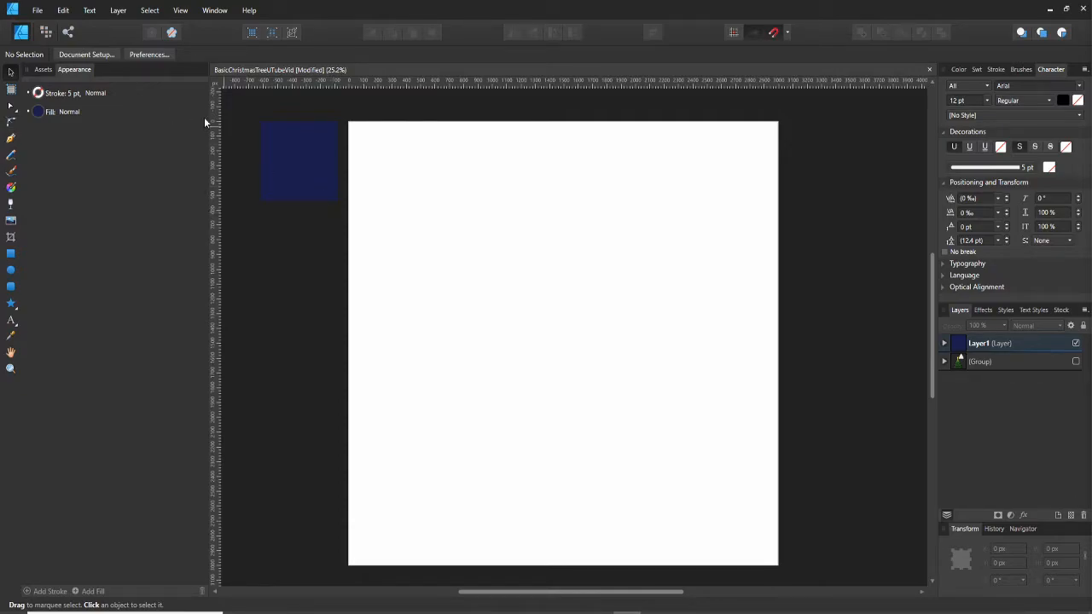
- Inspect the fill colour's hex code of the small dark blue square beside the page
left_click(286, 143)
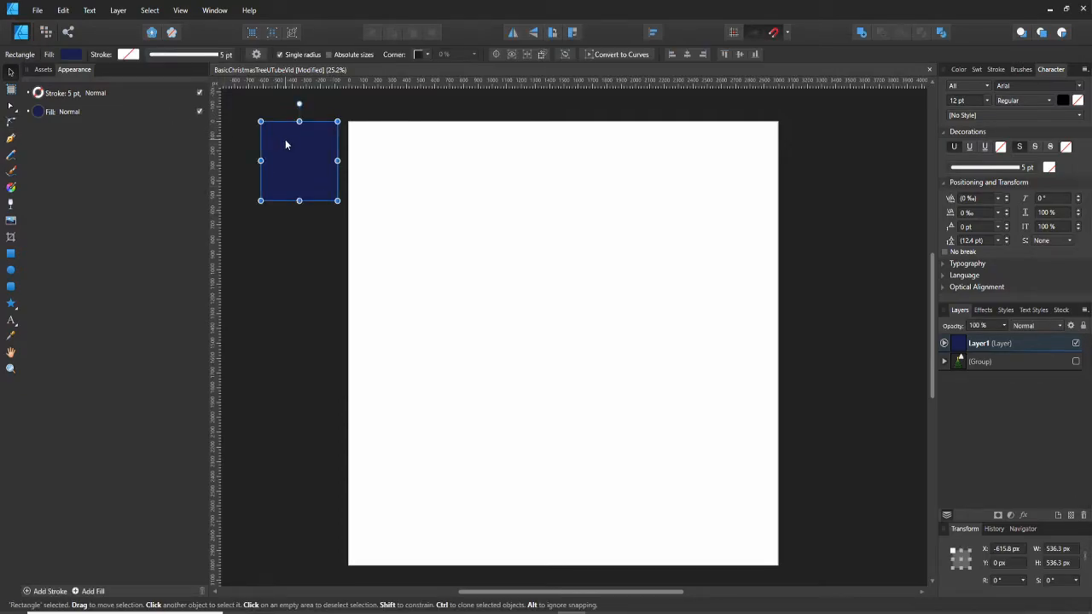
left_click(72, 54)
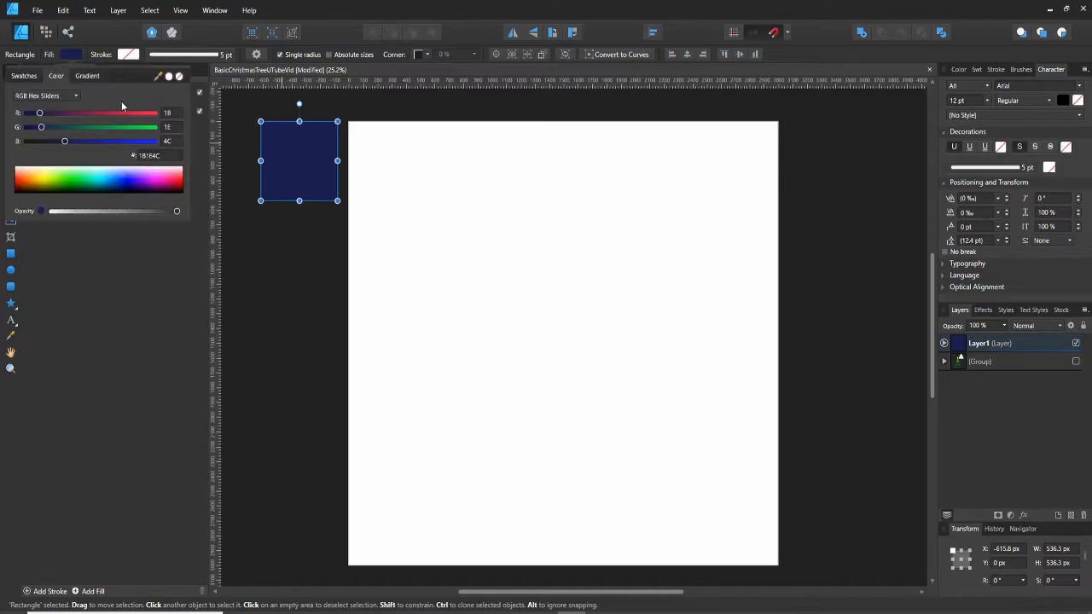
left_click(165, 157)
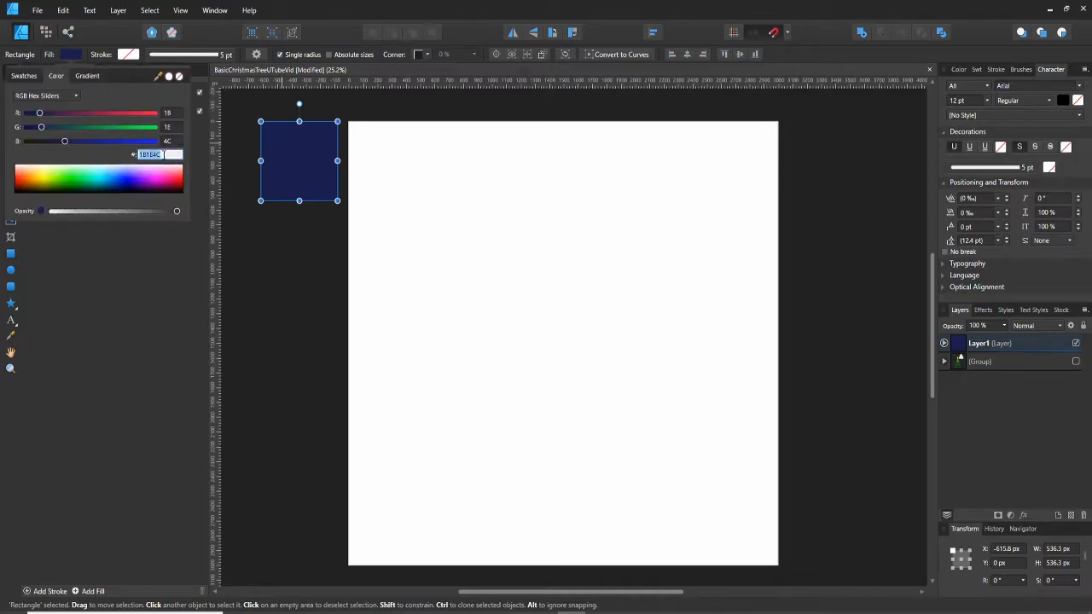
left_click(163, 154)
- Copy the dark blue square onto the page and enlarge the copy to cover the full 3000 × 3000 px page
left_click_drag(309, 179, 657, 403)
left_click_drag(546, 313, 694, 466)
left_click_drag(795, 584, 778, 565)
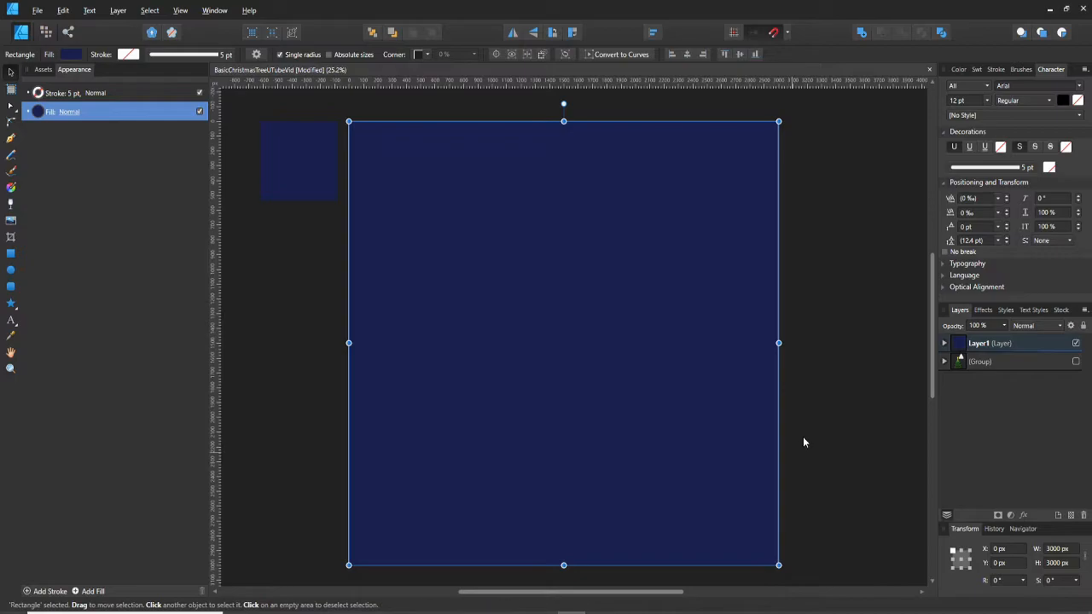
left_click(819, 404)
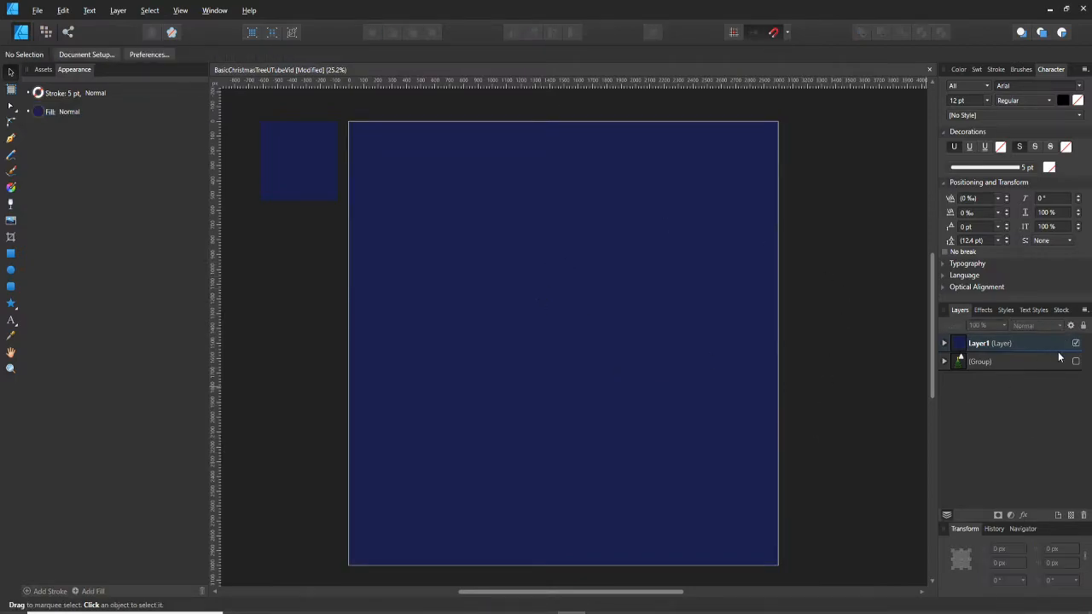
- Add a new layer and draw a triangle of about 874 × 636 px in the upper part of the page
left_click(1057, 517)
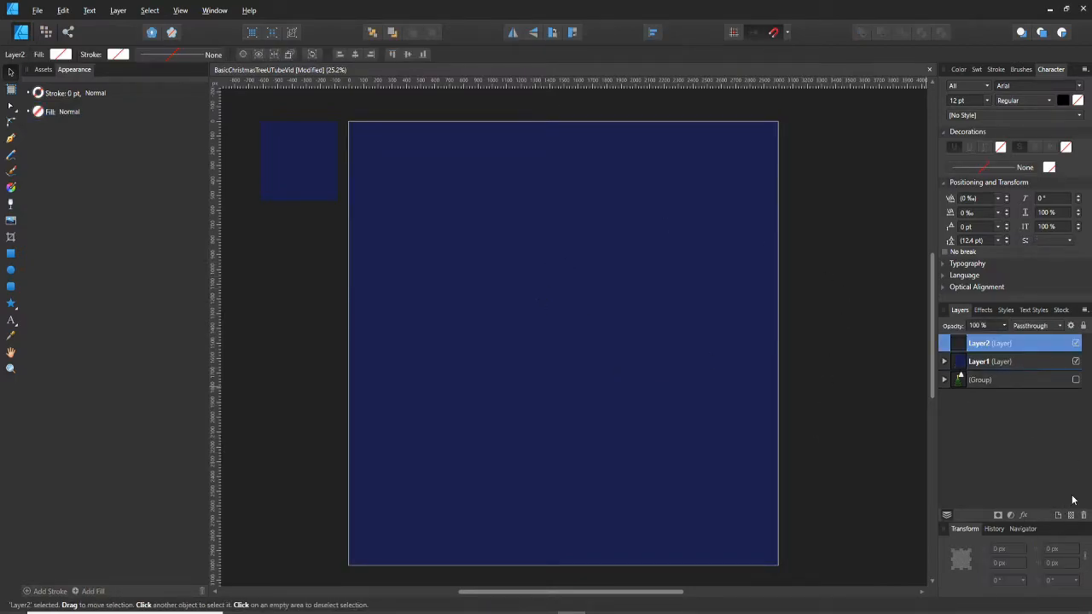
left_click(13, 303)
left_click(47, 305)
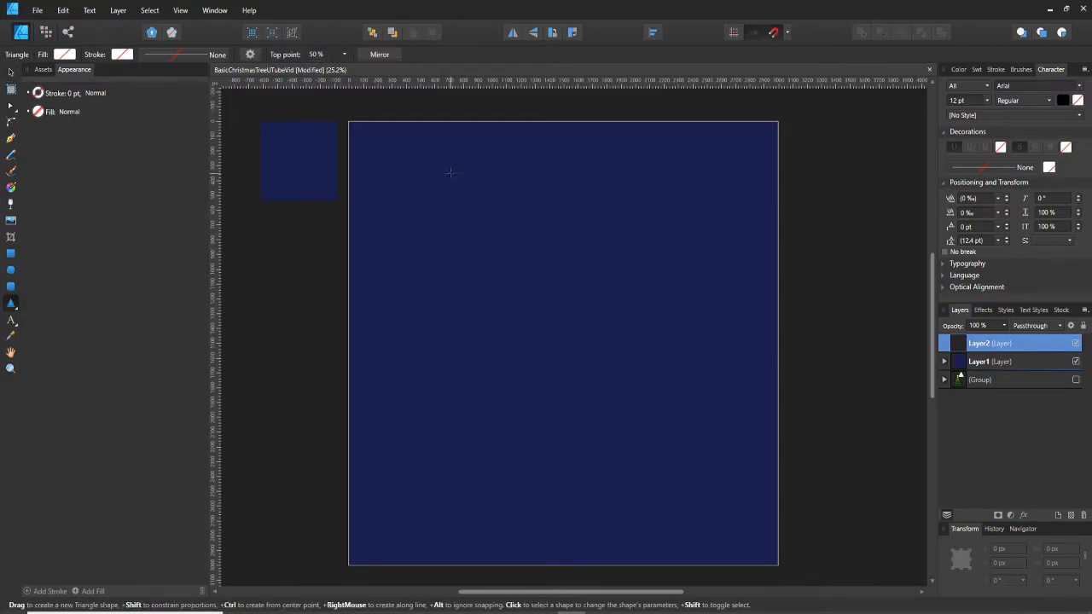
left_click_drag(478, 171, 602, 265)
- Fill the triangle with green using CMYK values C 64, M 20, Y 100, K 4
left_click(63, 54)
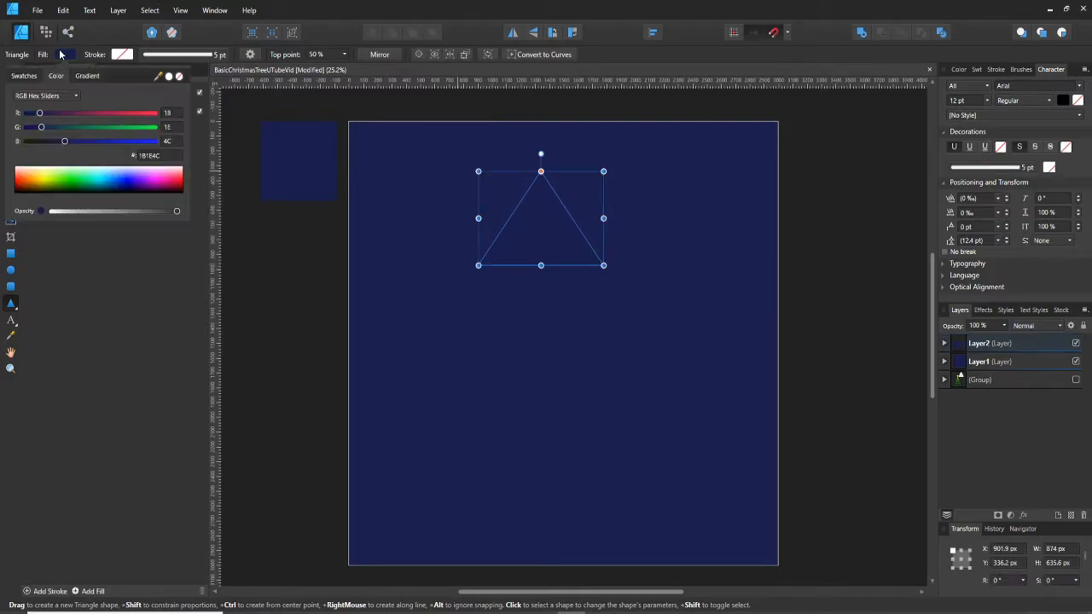
left_click(66, 96)
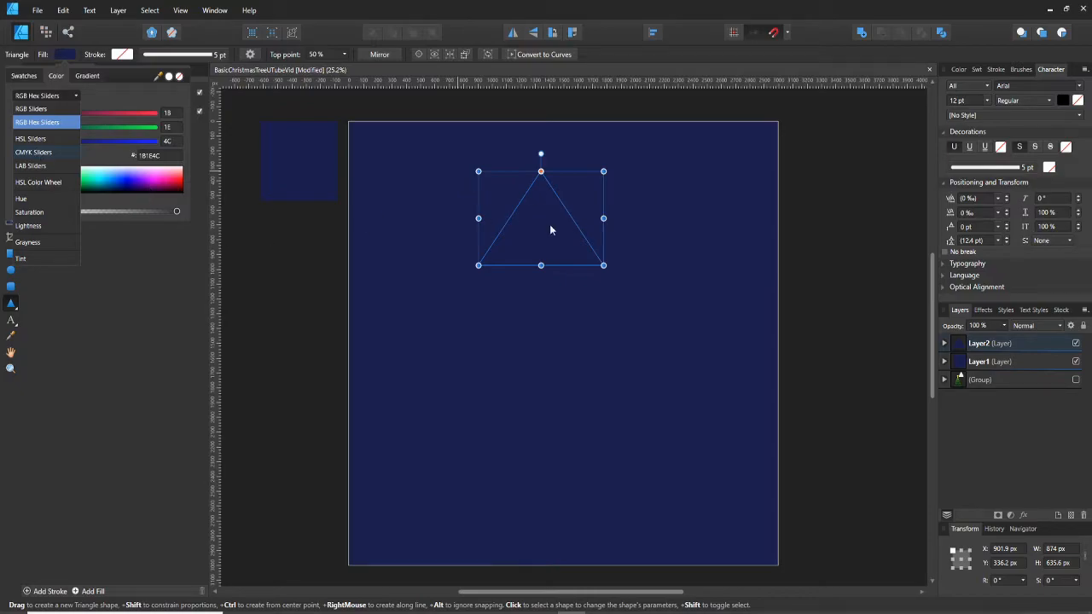
left_click(36, 155)
left_click_drag(80, 180, 52, 189)
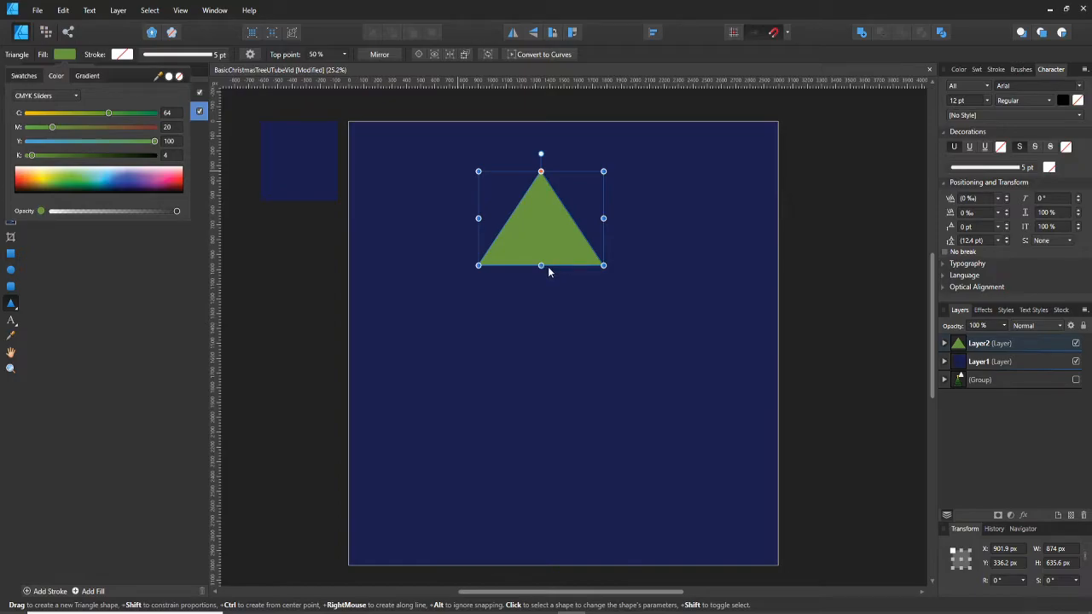
- Resize the green triangle to about 699 × 327 px and centre it horizontally near the page's top edge
left_click(565, 244)
key("v")
left_click_drag(565, 244, 614, 223)
left_click_drag(564, 189, 554, 295)
scroll(566, 236, "up", 1)
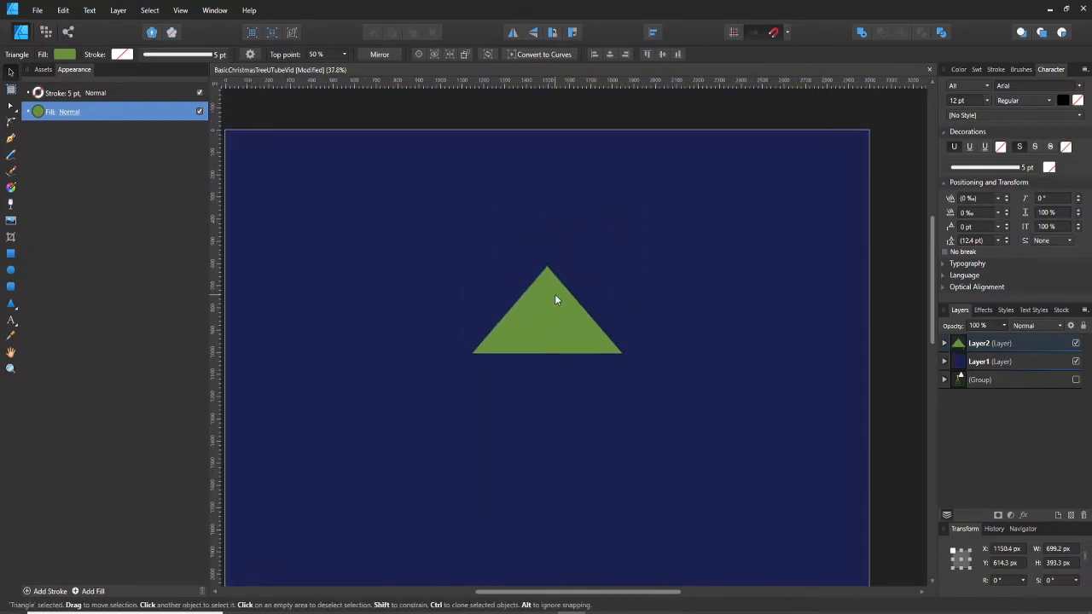
scroll(556, 294, "down", 1)
scroll(563, 285, "down", 1)
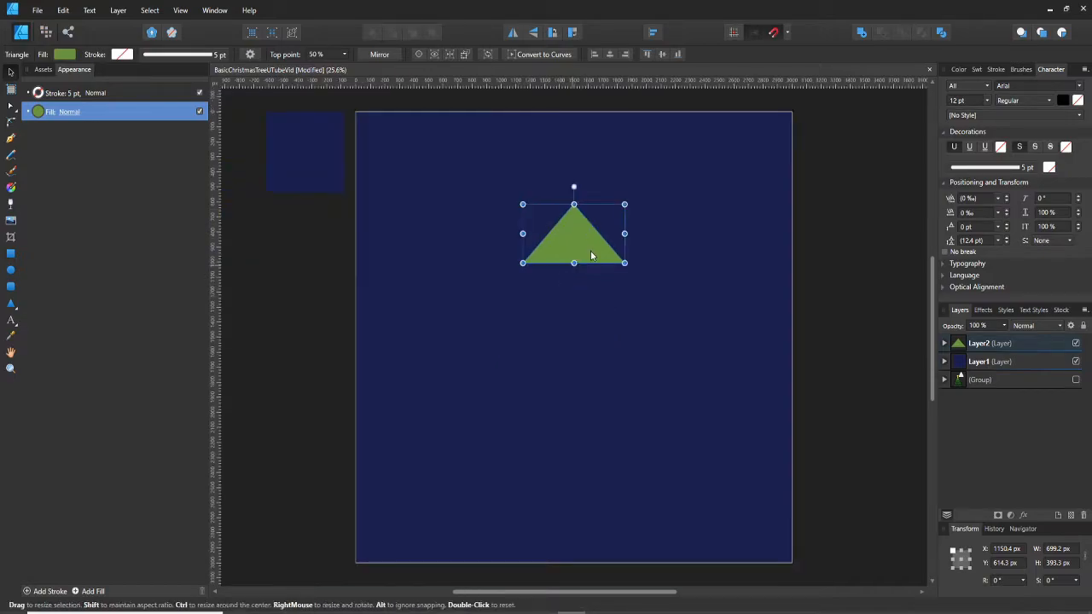
left_click_drag(591, 242, 603, 223)
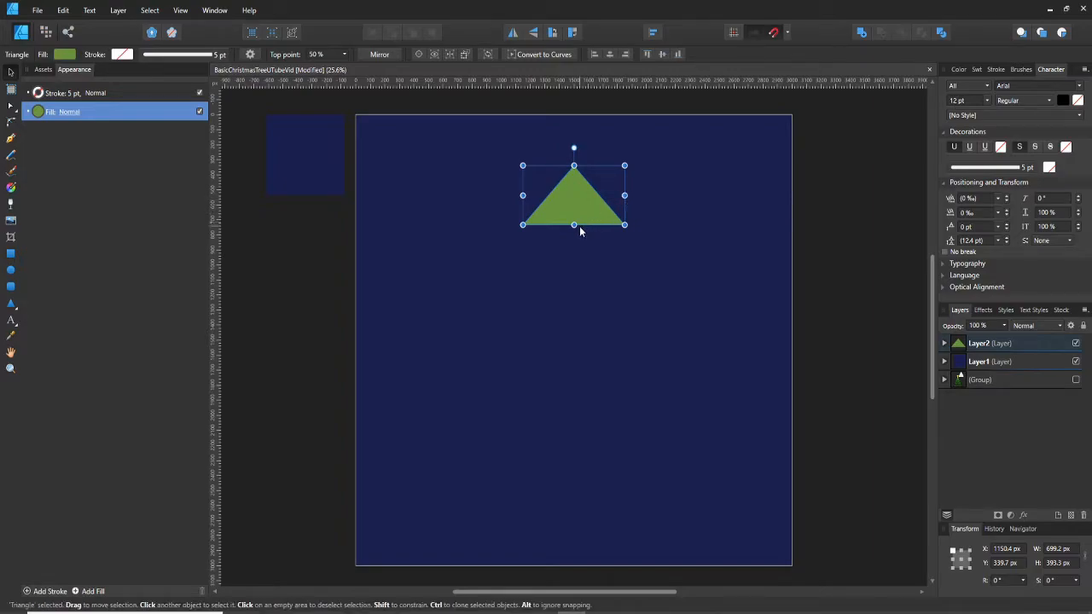
left_click_drag(574, 224, 575, 214)
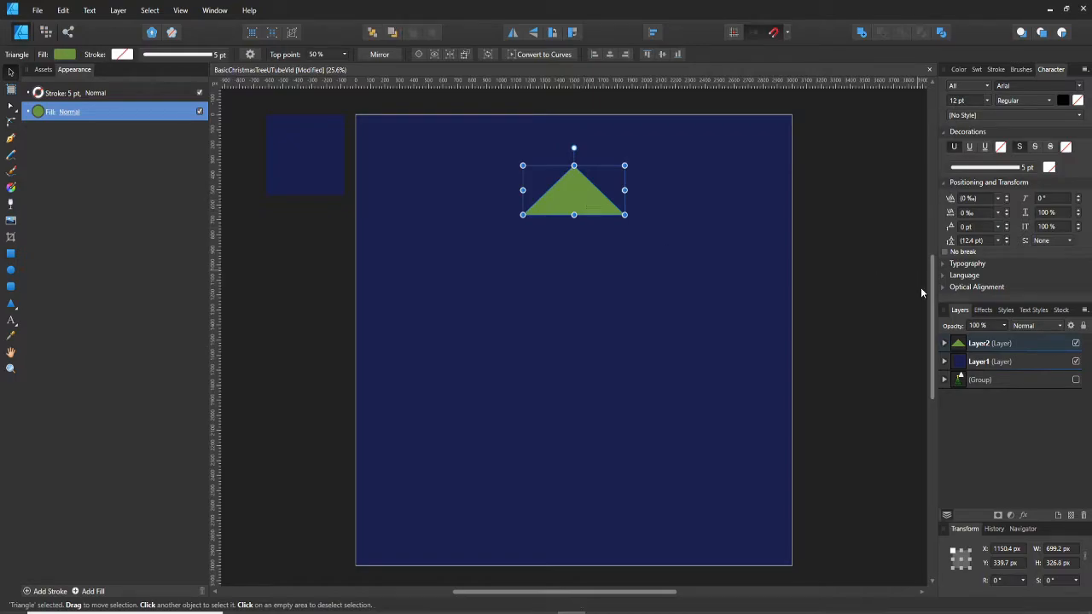
- Duplicate the triangle beneath the original, shift the copy down and enlarge it to about 1006 × 470 px
left_click(944, 342)
left_click(985, 378)
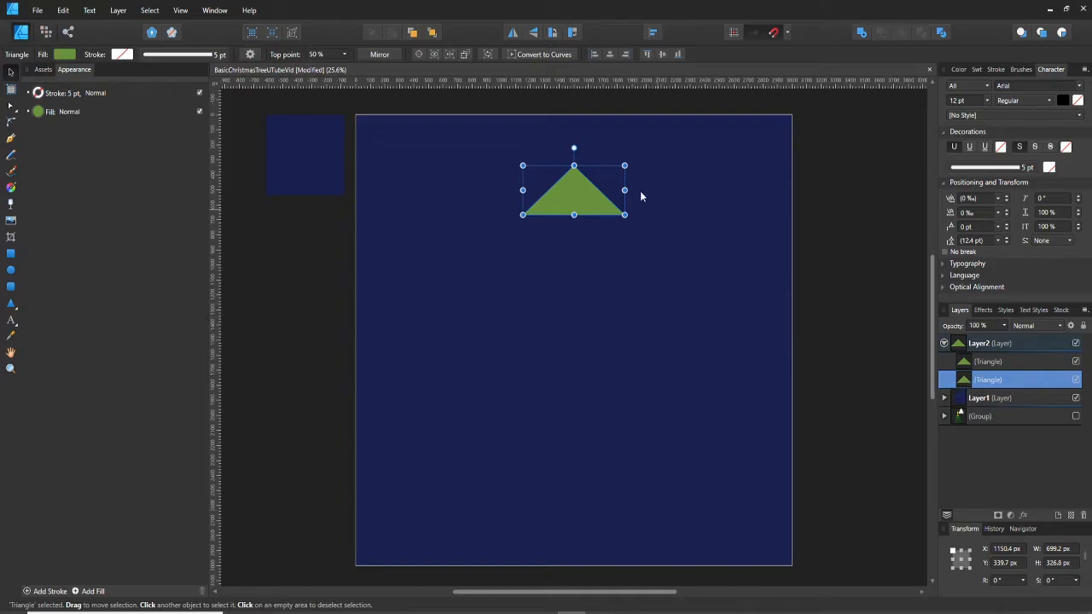
left_click_drag(583, 198, 584, 223)
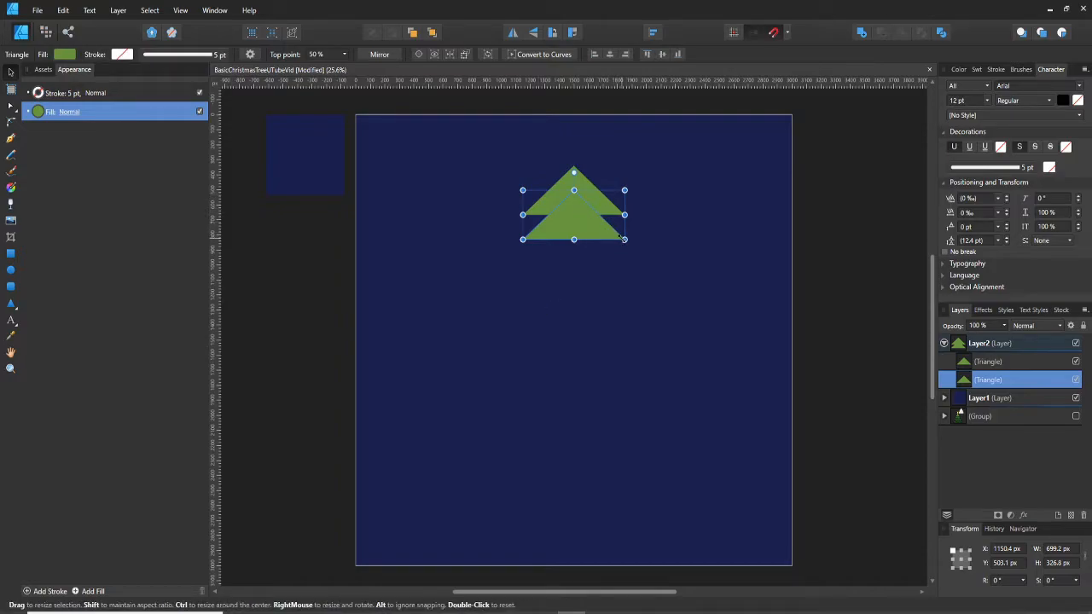
left_click_drag(623, 239, 637, 264)
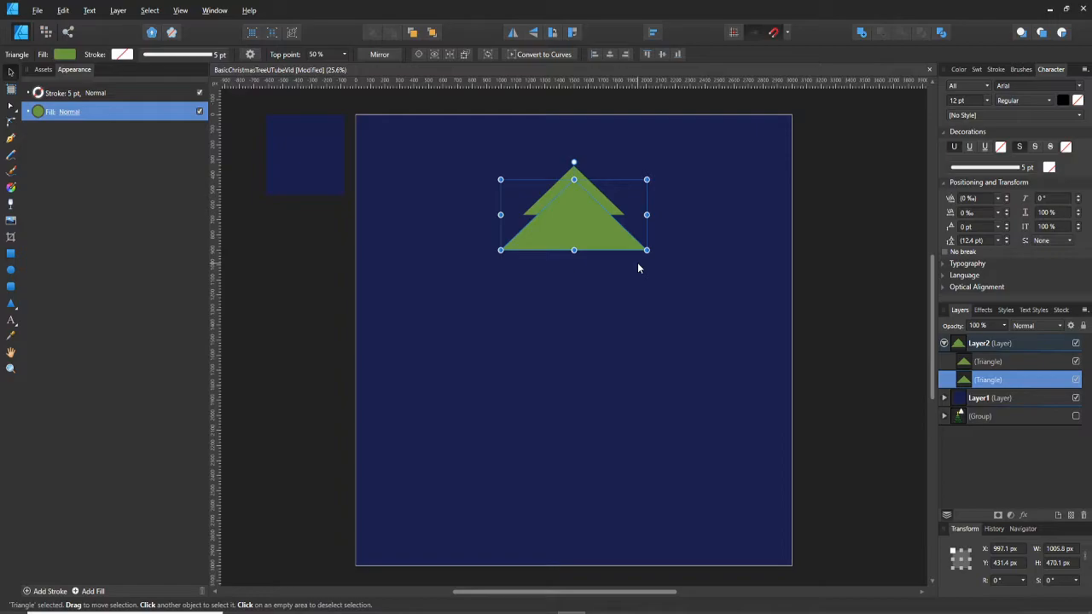
- Duplicate the larger triangle as a third tier, shift it down and enlarge it to about 1267 × 592 px
key("ctrl+j")
left_click_drag(604, 237, 604, 262)
key("ctrl+z")
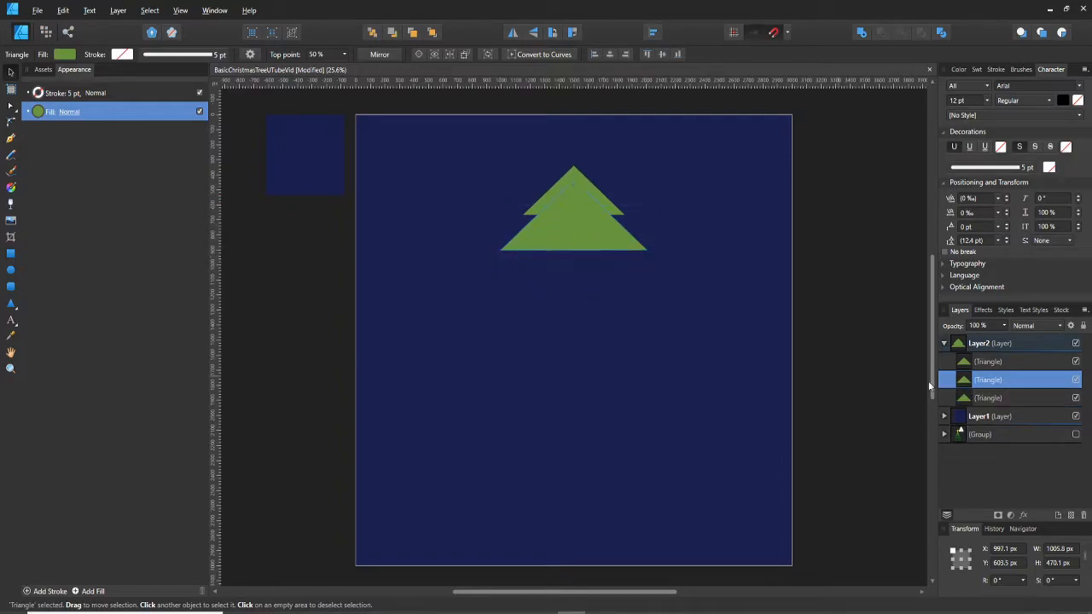
left_click_drag(577, 227, 576, 254)
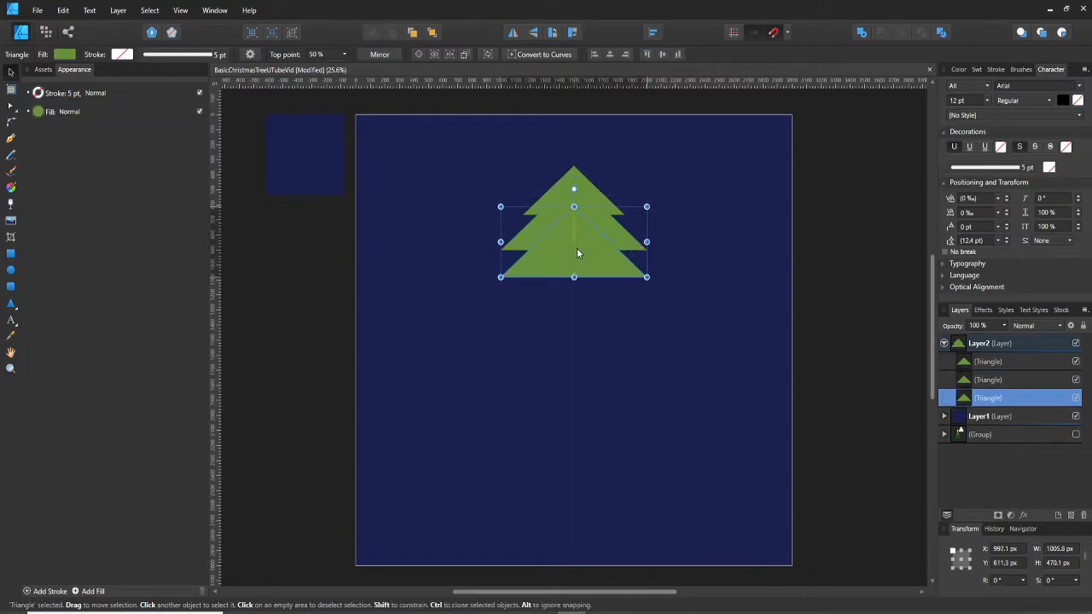
left_click_drag(650, 277, 664, 293)
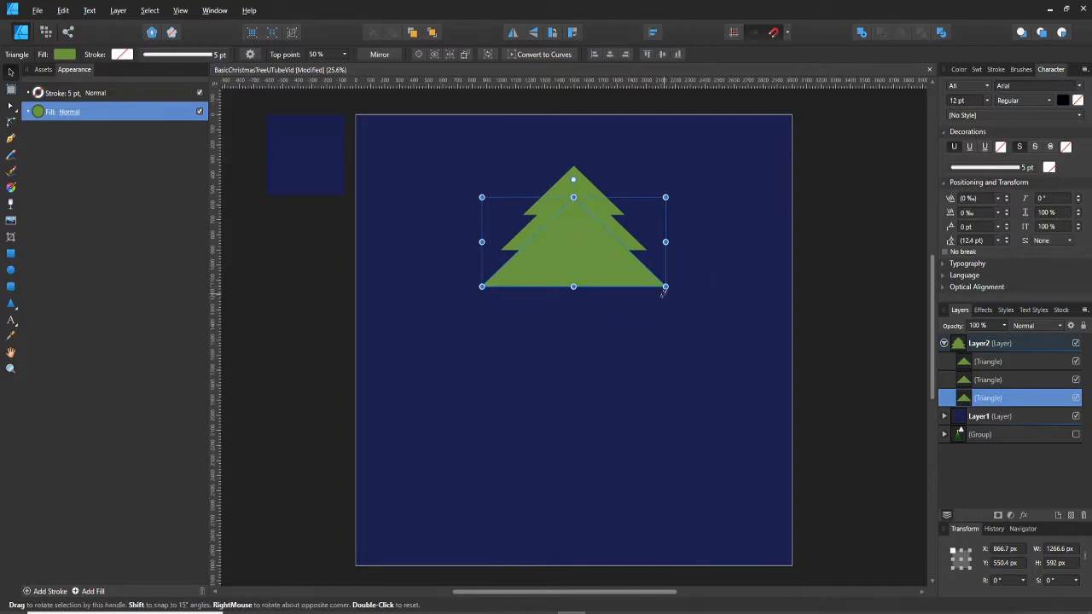
- Reduce the bottom triangle's height to about 549 px from its lower edge to even out the tree tiers
left_click(673, 218)
left_click(593, 263)
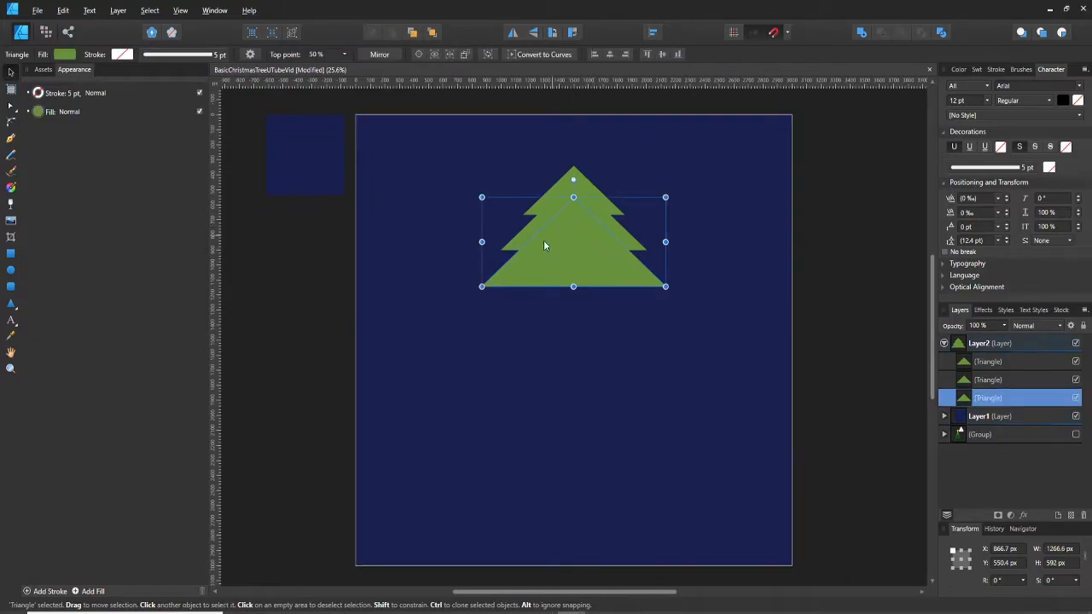
left_click(606, 156)
left_click(571, 248)
left_click(590, 185)
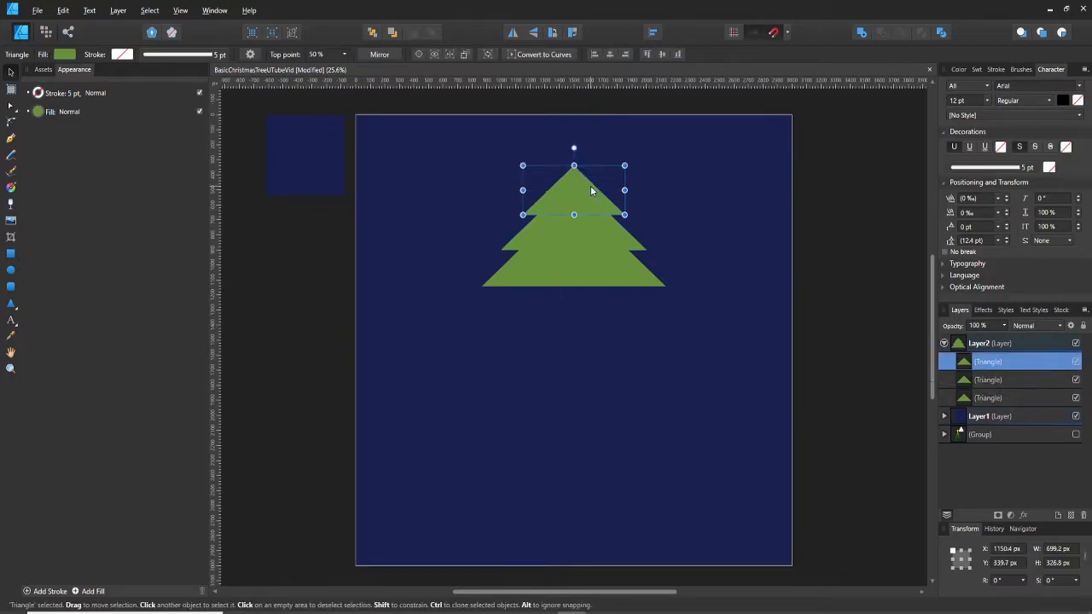
left_click(569, 247)
left_click(566, 283)
mouse_move(574, 285)
left_mouse_down()
mouse_move(573, 265)
mouse_move(575, 291)
mouse_move(574, 280)
left_mouse_up()
left_click(599, 250)
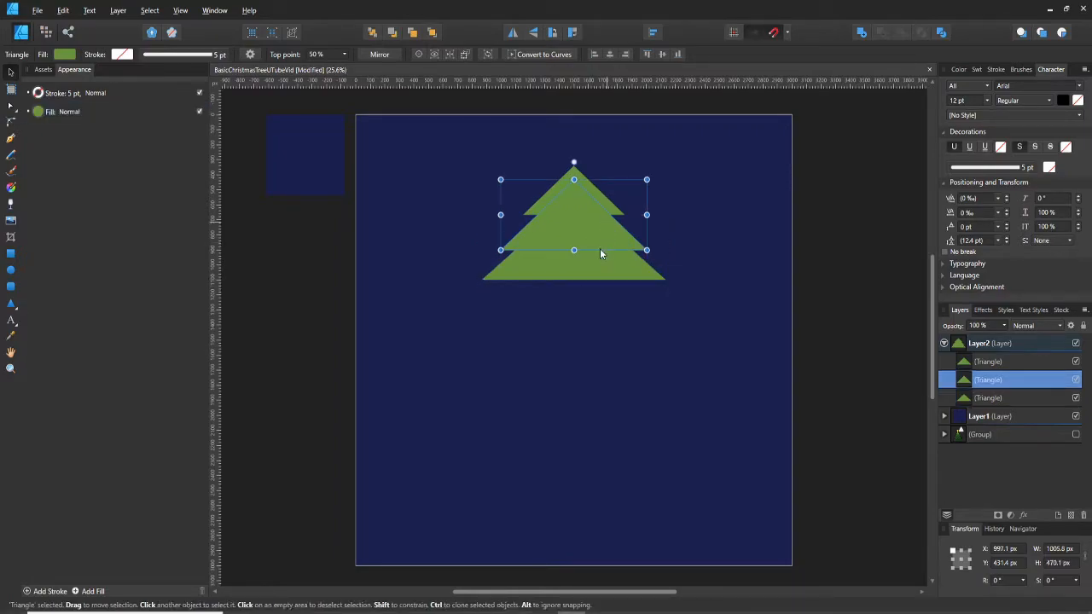
left_click(651, 160)
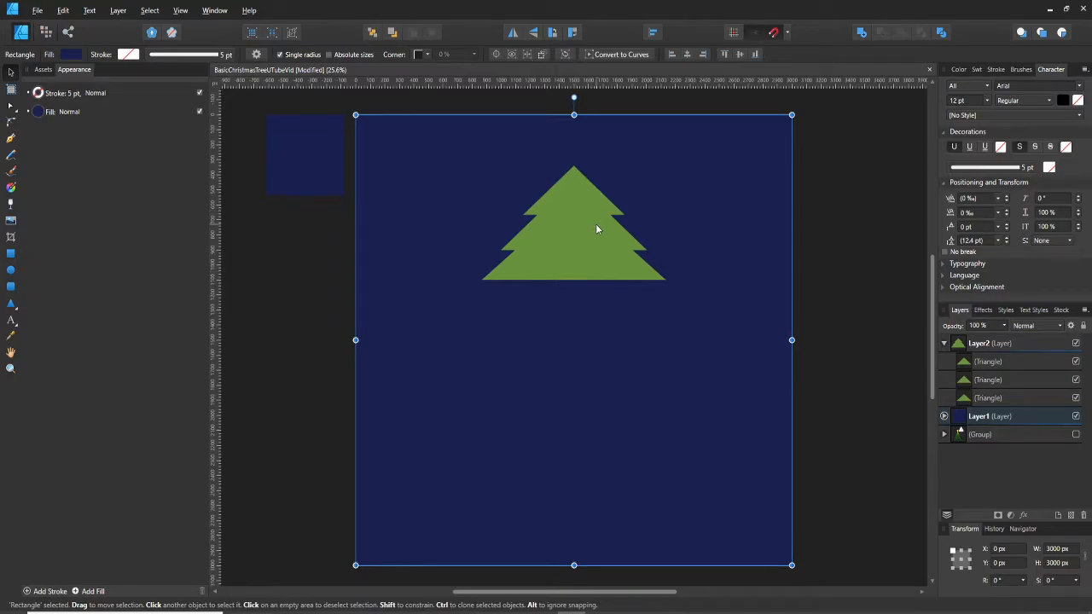
- Group the three green triangles into one tree
left_click(612, 265)
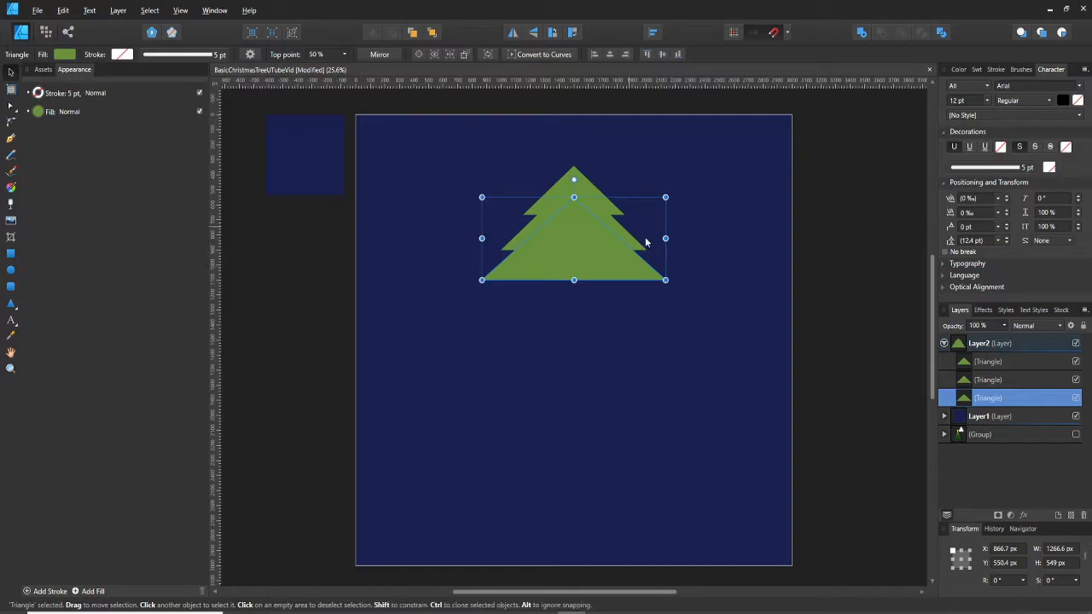
left_click(980, 369, "shift")
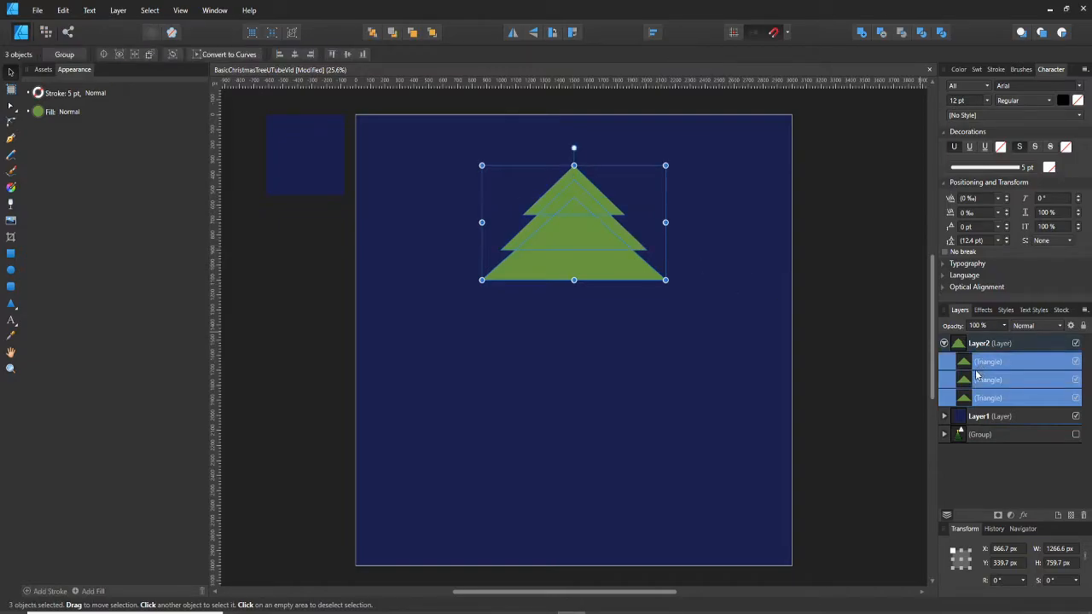
key("ctrl+g")
- Move the tree group to the page's top-left corner and place a duplicate to its right along the top edge
left_click_drag(612, 253, 488, 204)
key("ctrl+j")
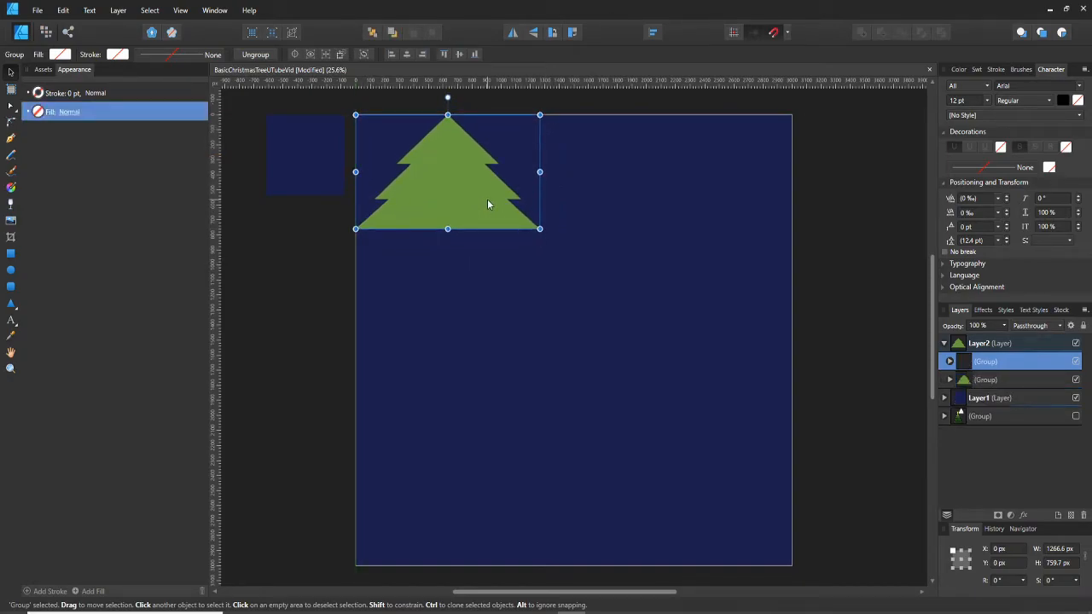
left_click_drag(478, 205, 676, 200)
key("ctrl+j")
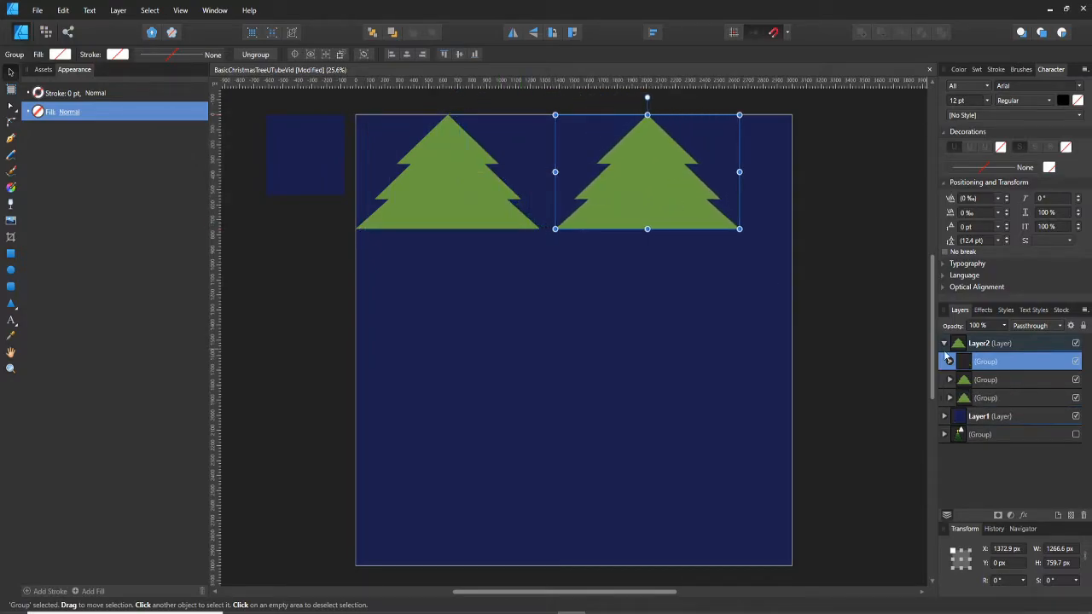
left_click(503, 208)
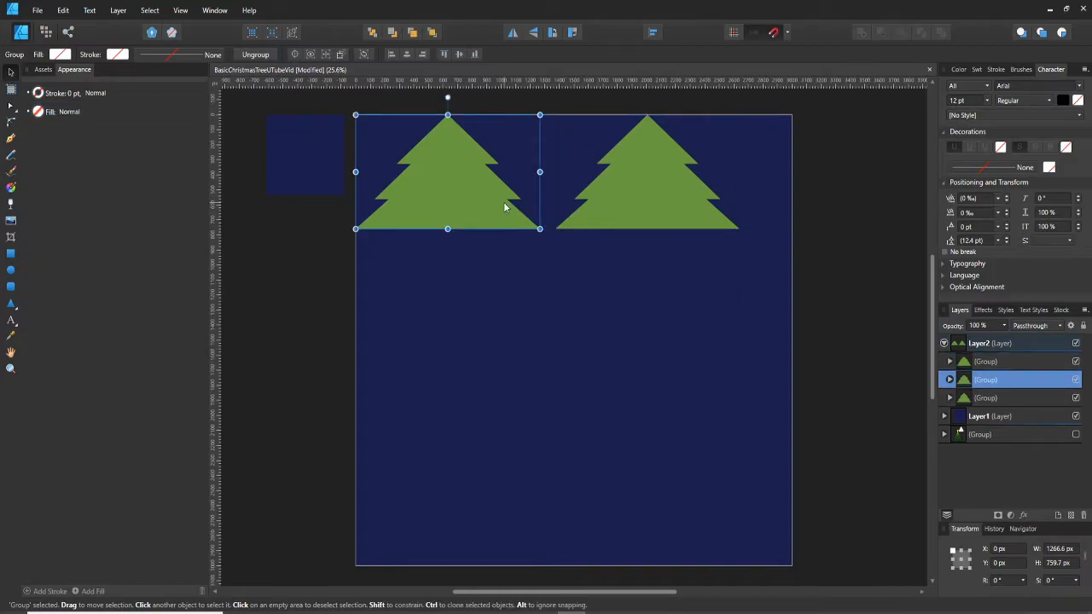
key("ctrl+z")
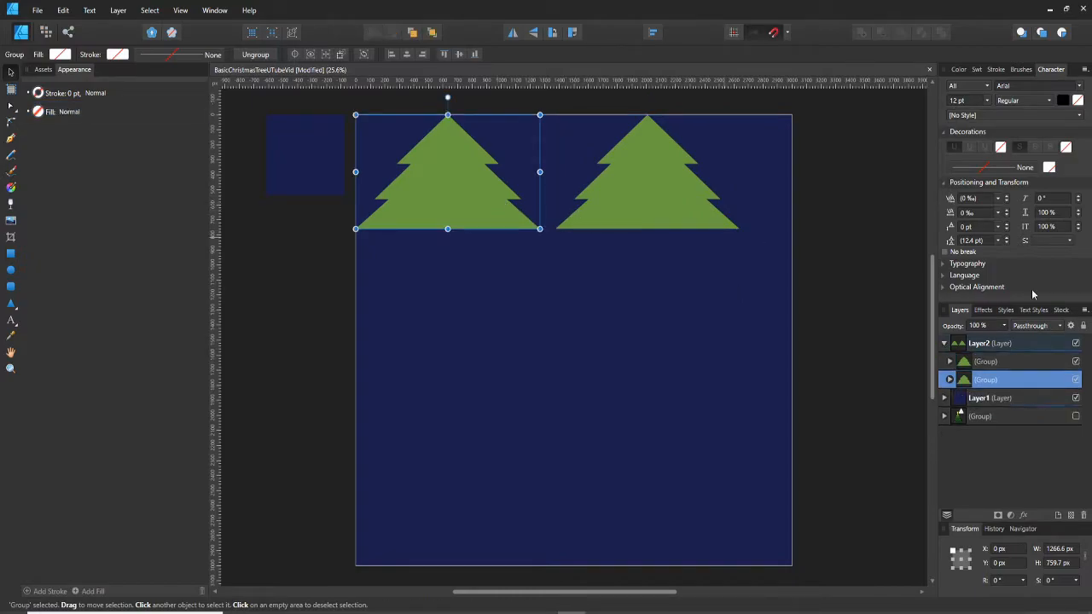
left_click(1076, 382)
left_click(1077, 383)
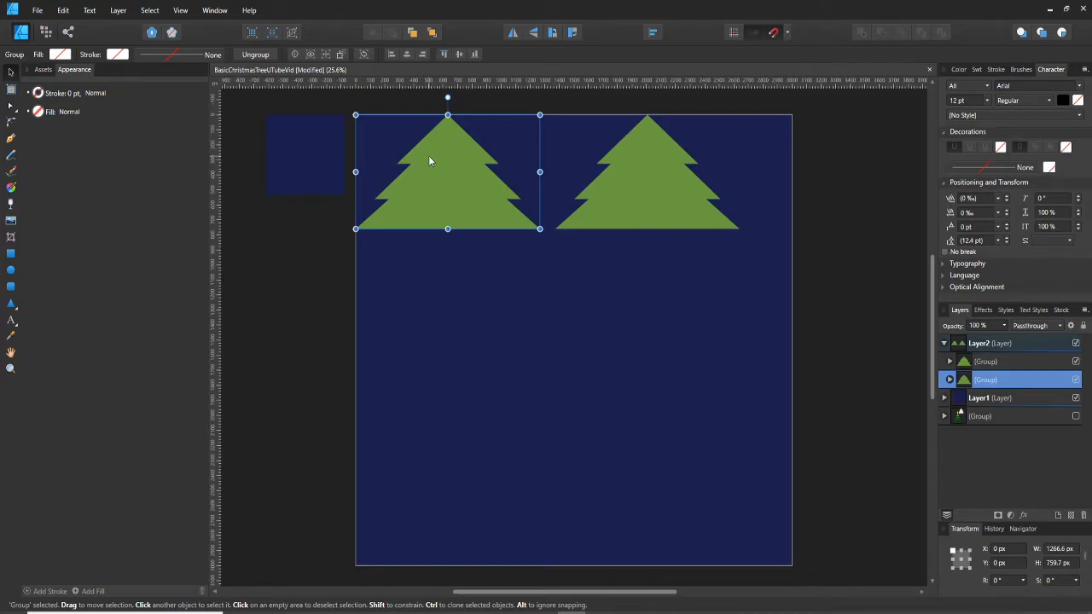
- Ungroup the right-hand tree and select its top triangle
left_click(612, 165)
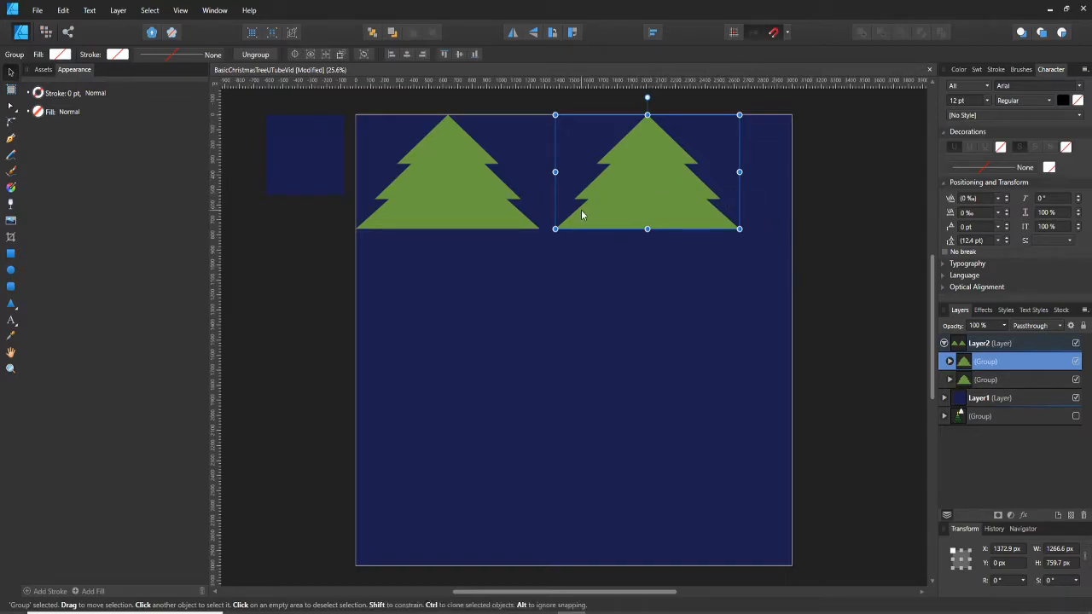
left_click(255, 53)
scroll(658, 162, "up", 2)
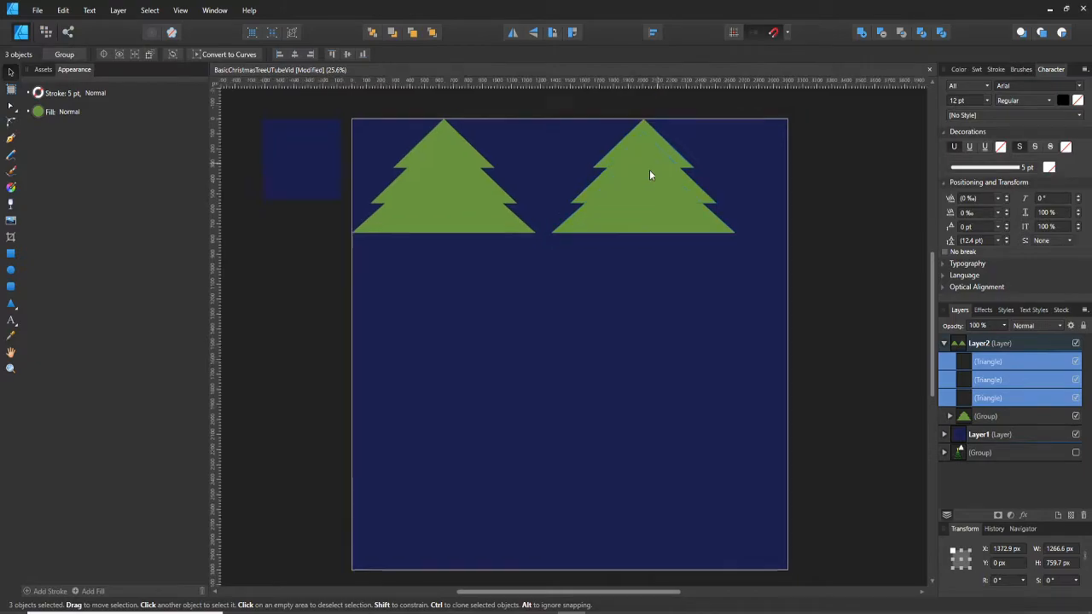
left_click(795, 189)
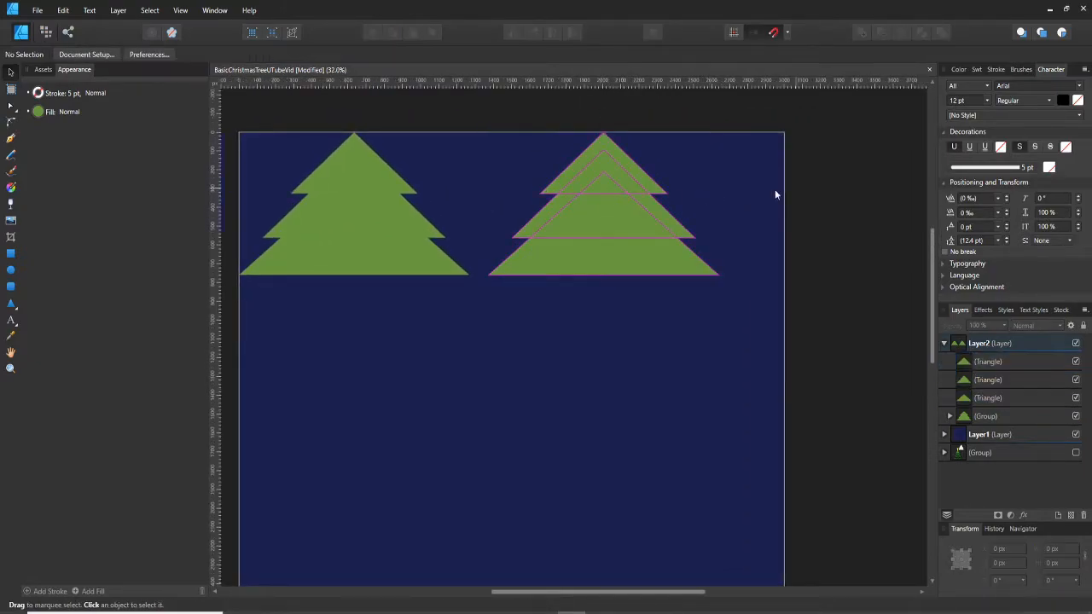
left_click(630, 163)
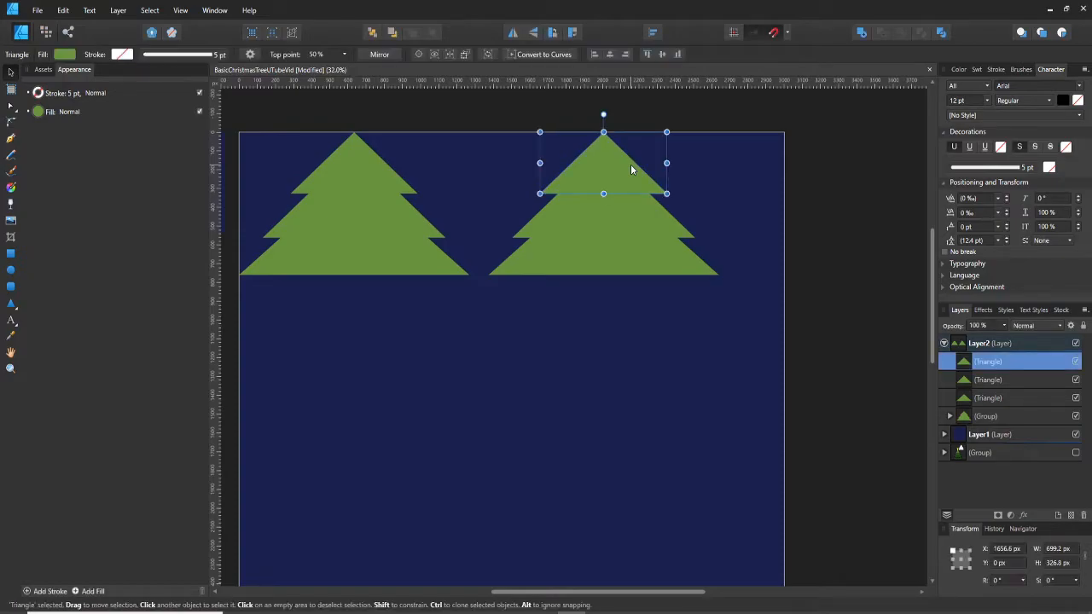
- Select all three triangles of the right-hand tree and move them straight down to about Y 485 px
left_click(619, 218, "shift")
left_click(627, 247, "shift")
left_click_drag(629, 211, 620, 303)
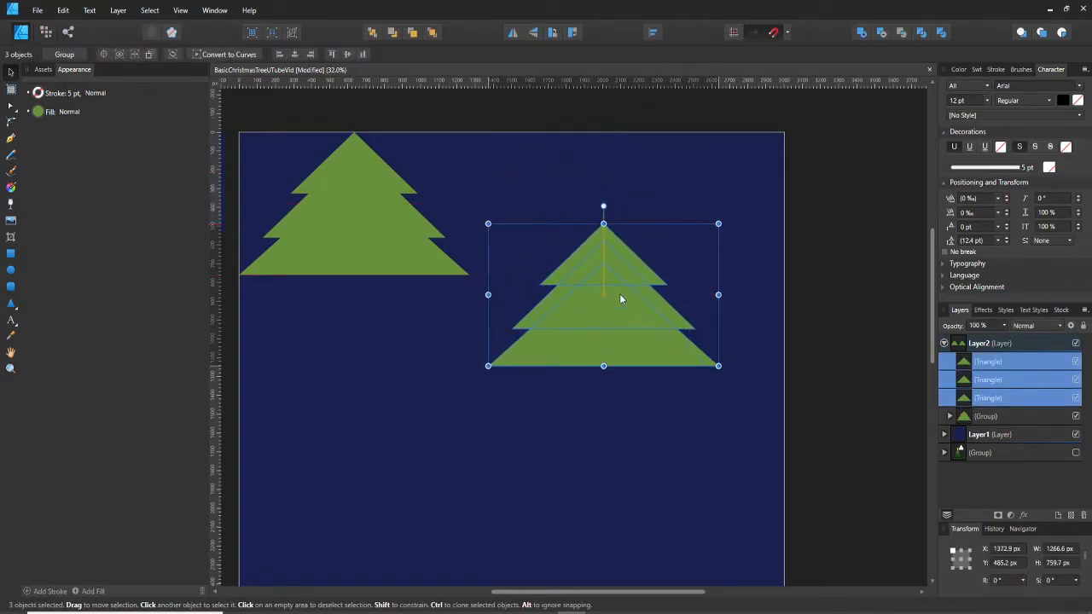
scroll(814, 204, "up", 1)
left_click(815, 198)
- Select the right-hand tree's top, middle and bottom triangles together
scroll(711, 220, "down", 4)
left_click_drag(706, 221, 684, 244)
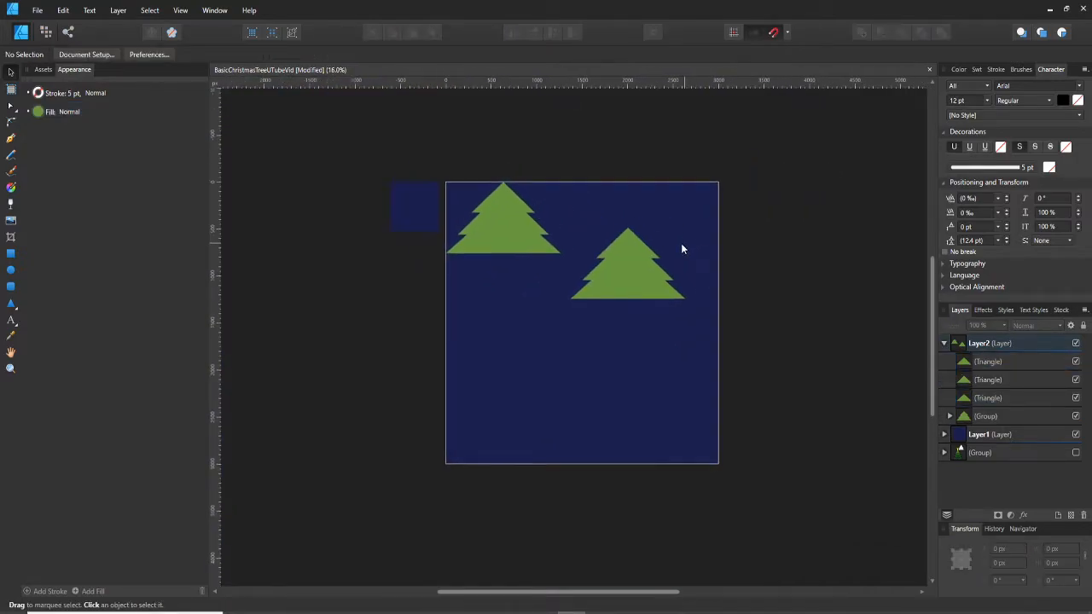
scroll(684, 248, "up", 1)
scroll(621, 246, "up", 1)
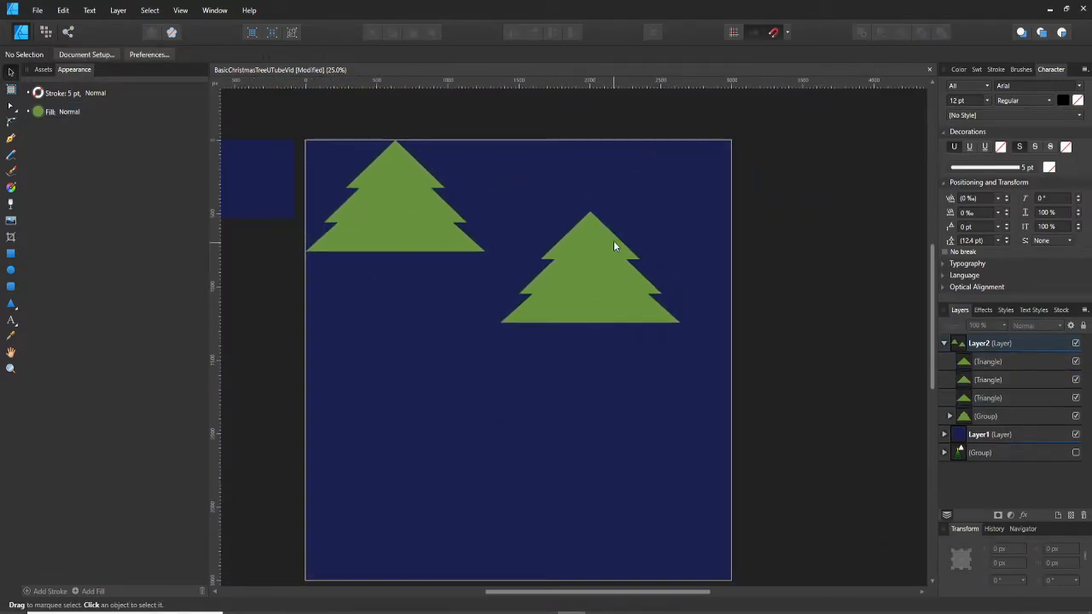
left_click(613, 246)
scroll(609, 250, "up", 2)
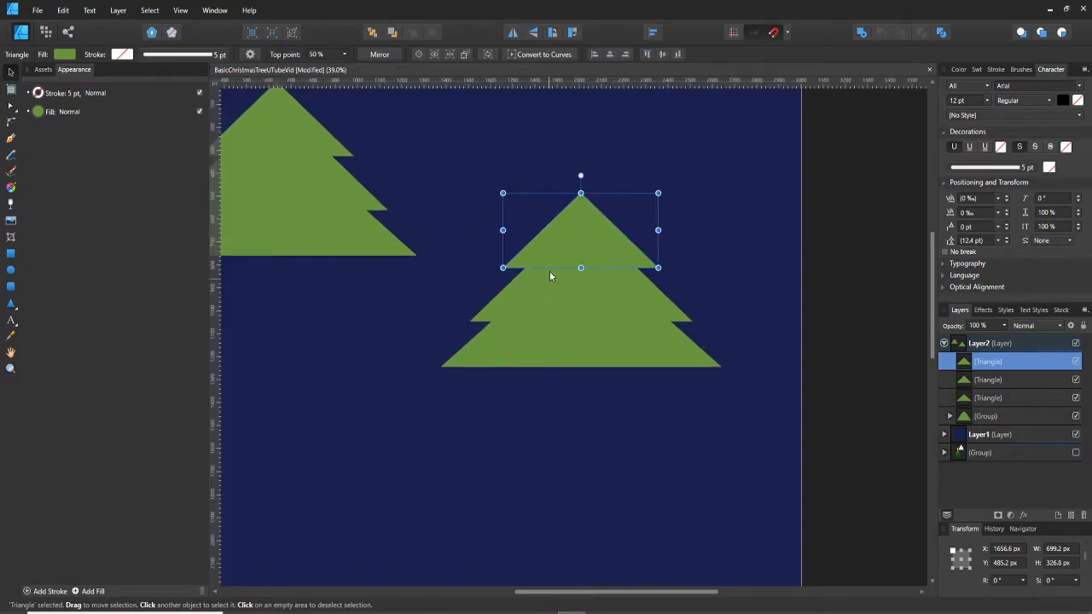
left_click(530, 288, "shift")
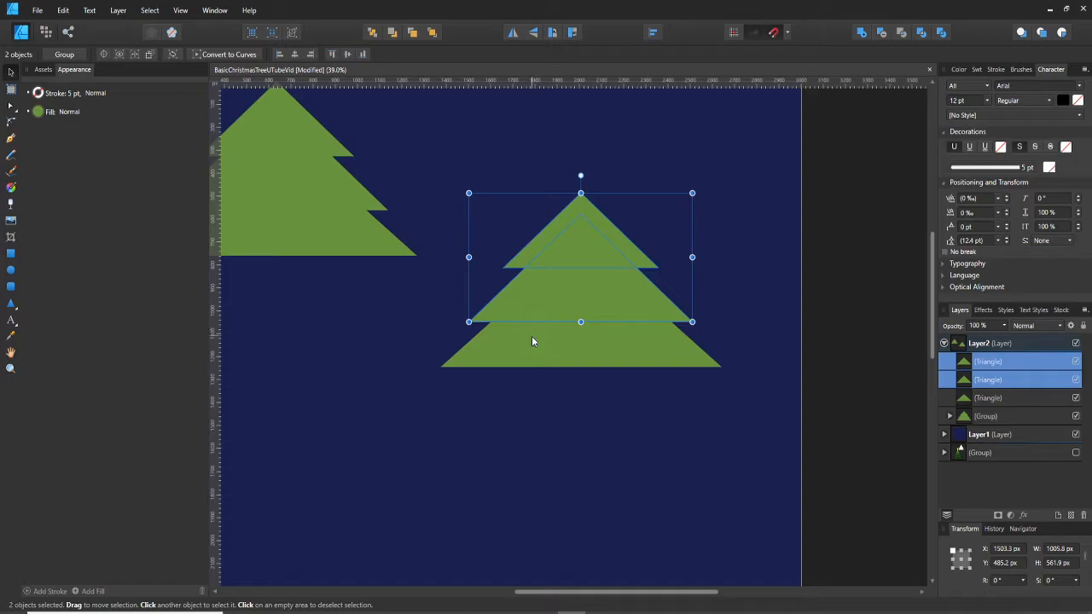
left_click(531, 341, "shift")
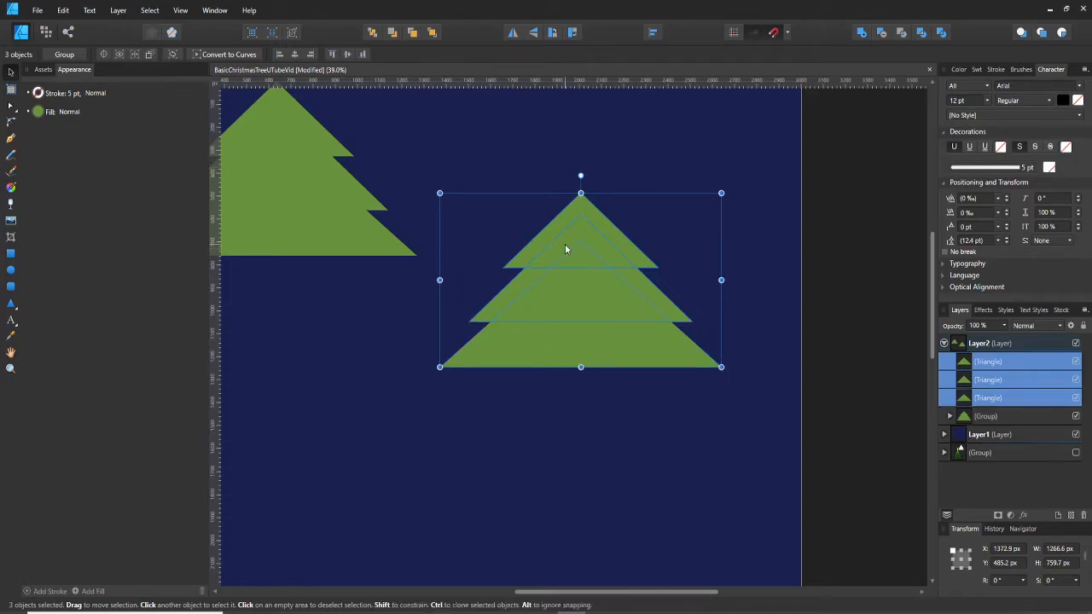
- Select only the right-hand tree's middle triangle and open its fill colour for editing
left_click(589, 209)
left_click(584, 279)
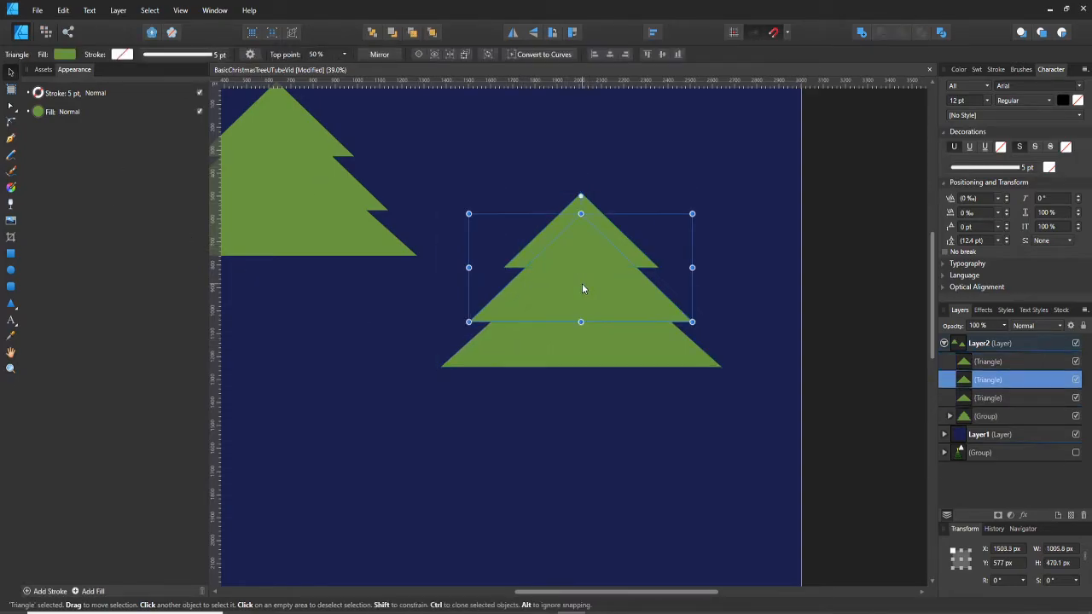
left_click(75, 56)
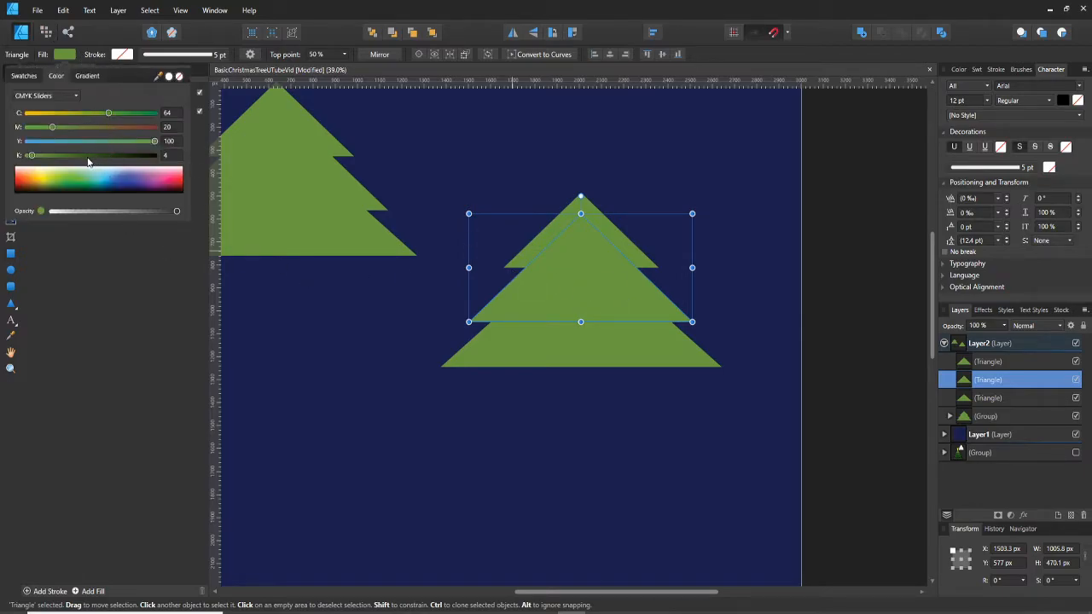
- Try the Lightness, Hue and Saturation colour modes on the middle triangle's fill
left_click(60, 96)
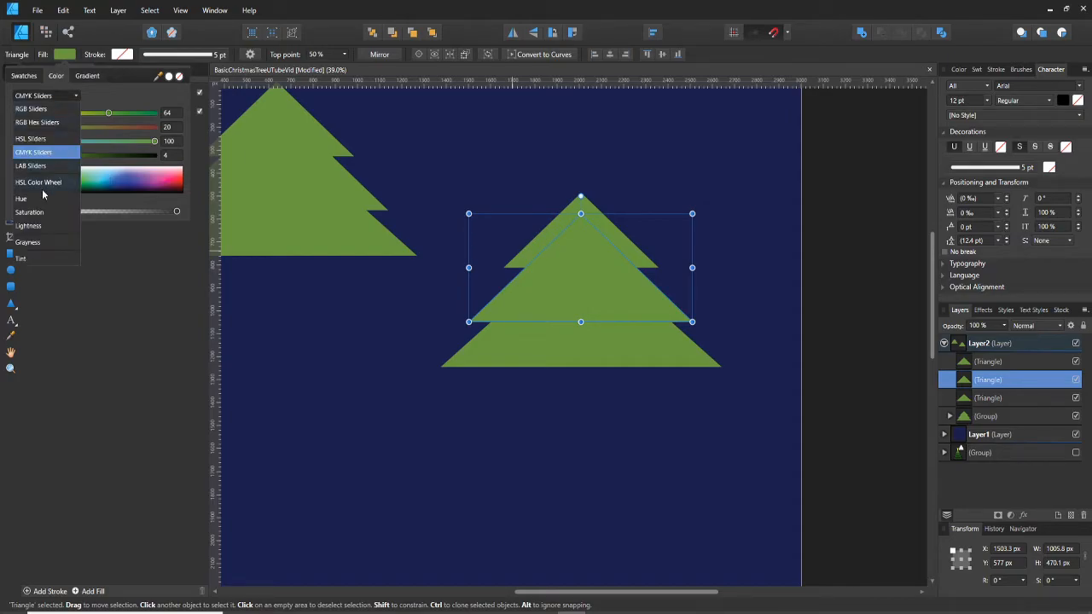
left_click(36, 222)
mouse_move(81, 111)
left_mouse_down()
mouse_move(69, 114)
mouse_move(81, 111)
left_mouse_up()
left_click(76, 96)
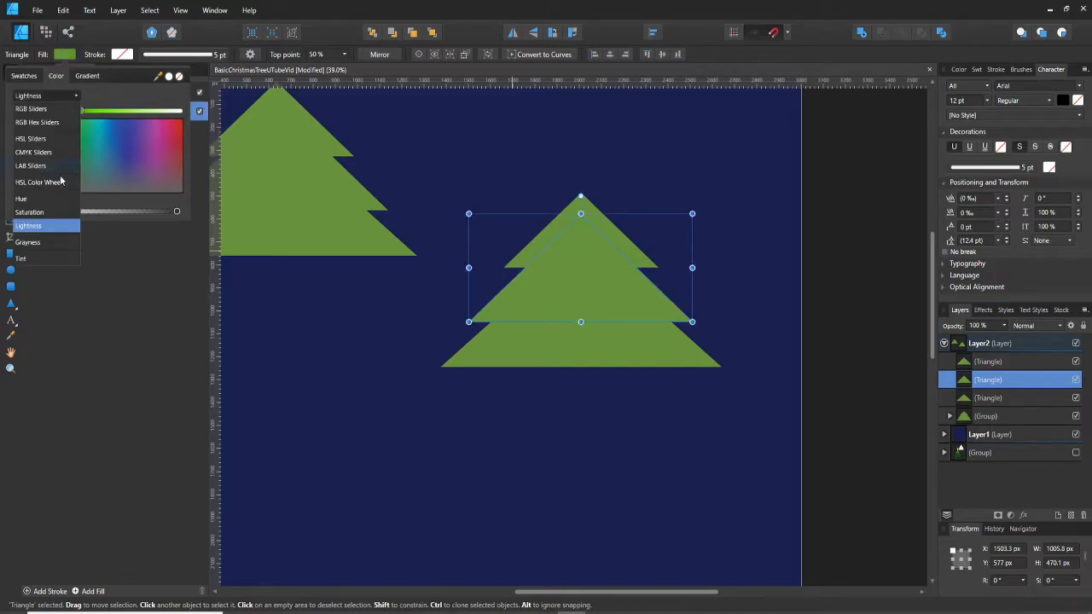
left_click(30, 201)
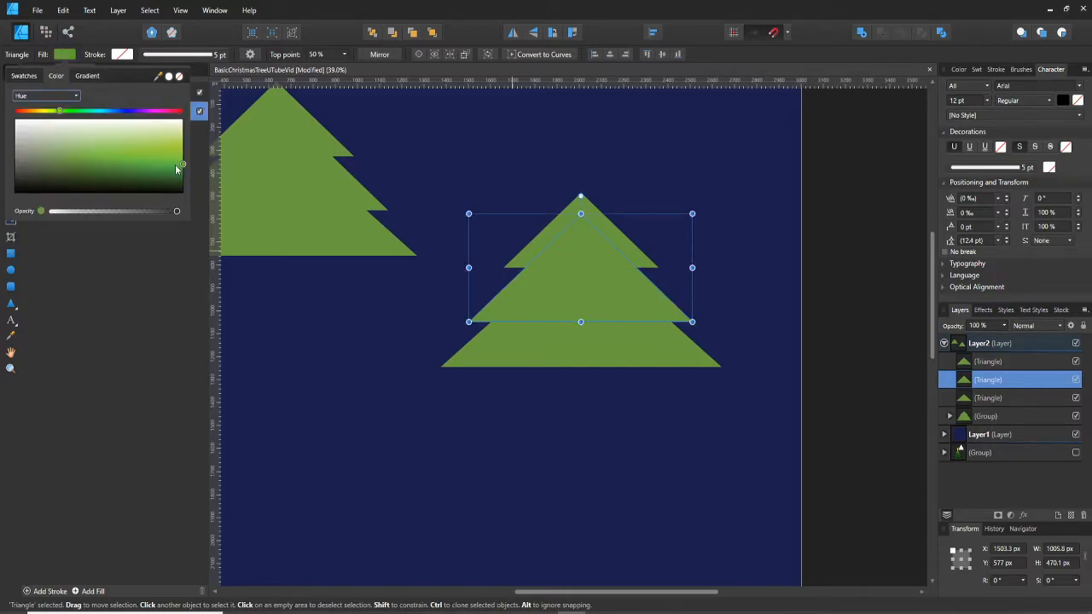
left_click_drag(184, 167, 184, 168)
left_click_drag(61, 115, 63, 114)
left_click(72, 99)
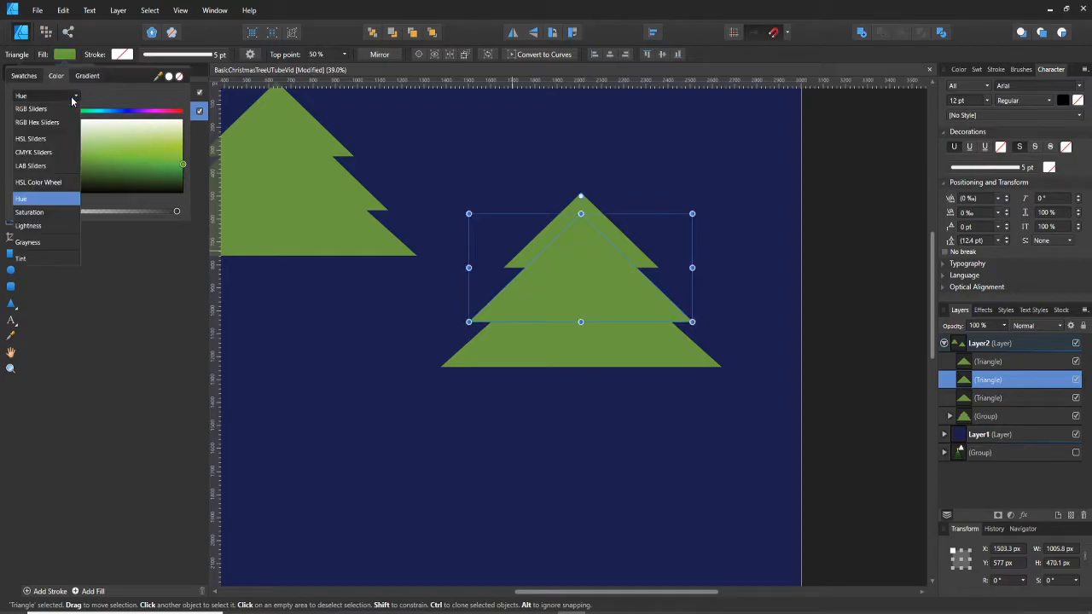
left_click(35, 211)
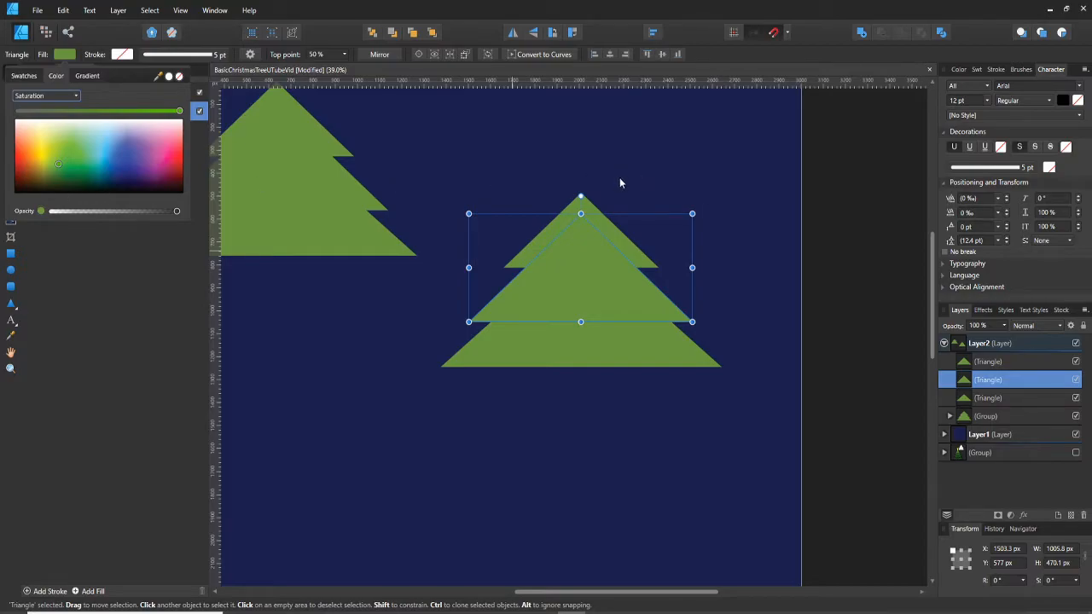
key("XF86AudioLowerVolume")
key("XF86AudioLowerVolume")
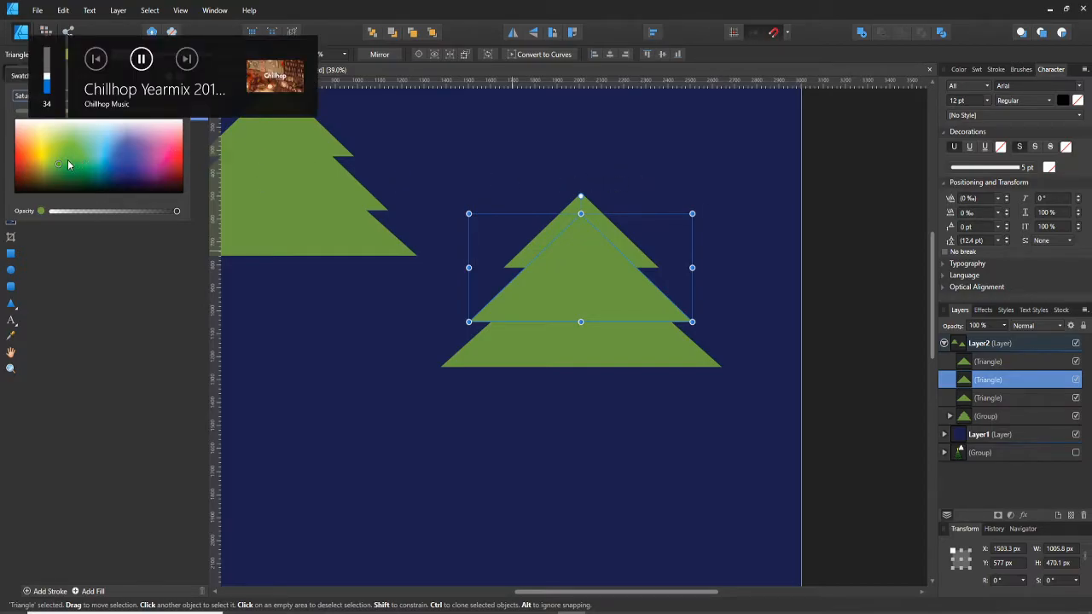
key("XF86AudioLowerVolume")
key("XF86AudioLowerVolume")
key("XF86AudioLowerVolume")
key("XF86AudioLowerVolume")
key("XF86AudioLowerVolume")
- Try a light blue fill on the middle triangle and undo that colour change
left_click_drag(59, 163, 105, 149)
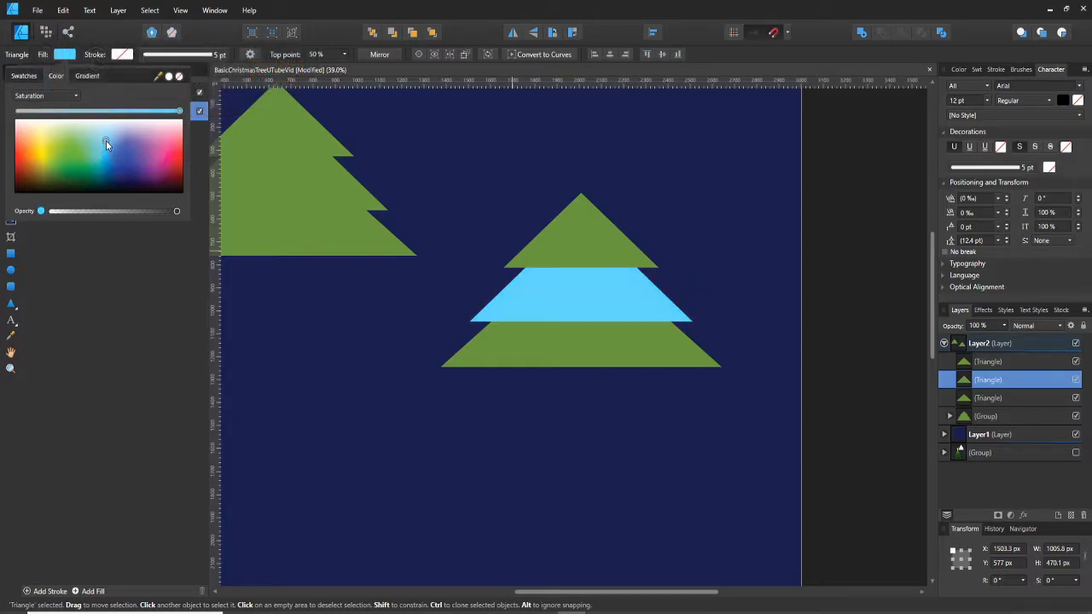
key("ctrl+z")
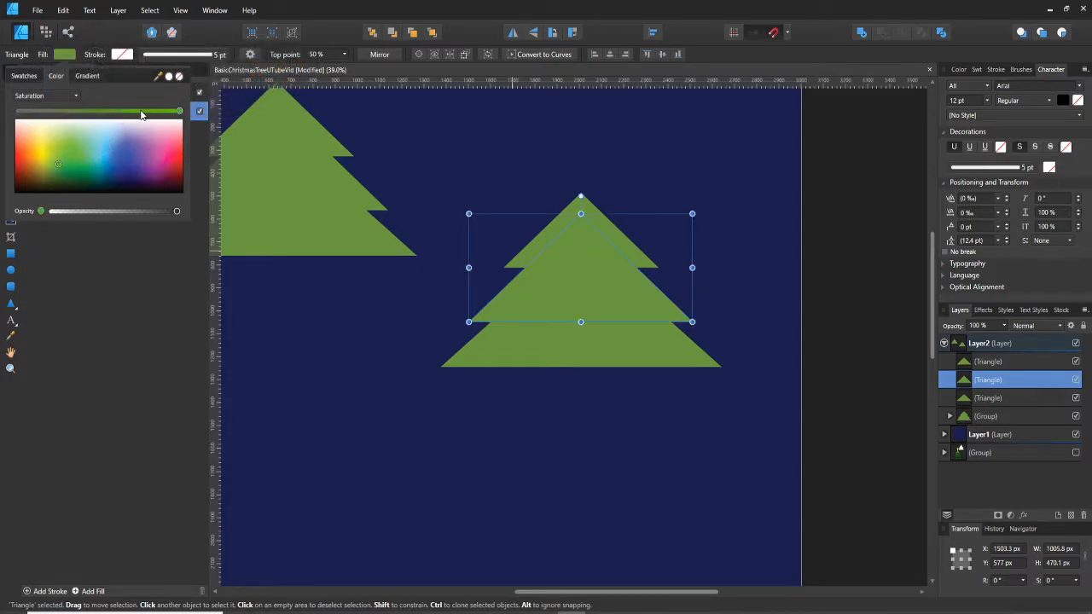
- Shift the middle triangle's fill in Hue mode to a vivid pure green
left_click(74, 97)
left_click(37, 204)
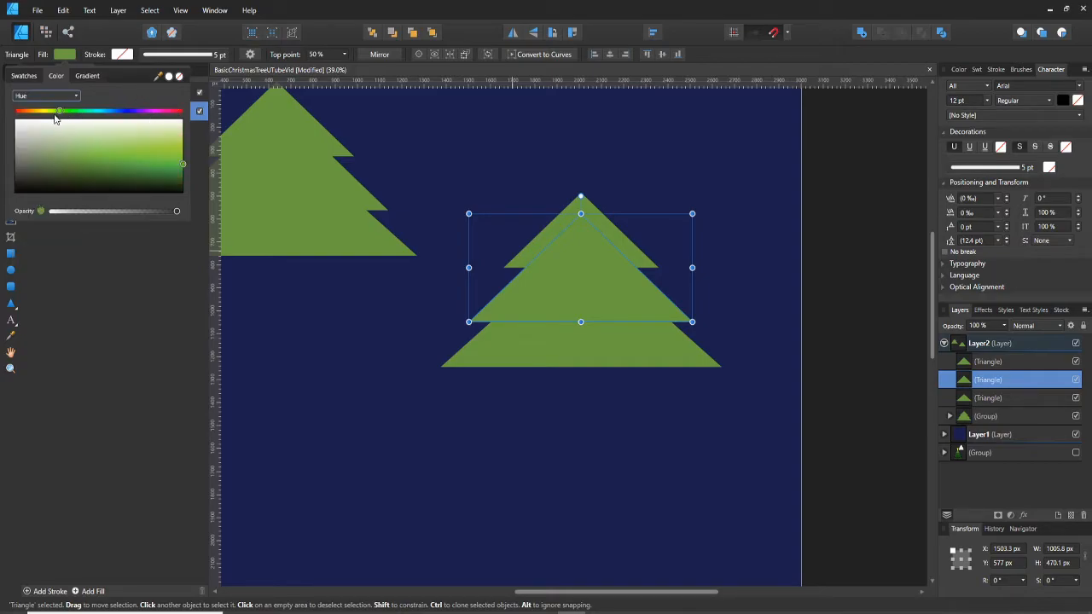
left_click_drag(55, 117, 66, 113)
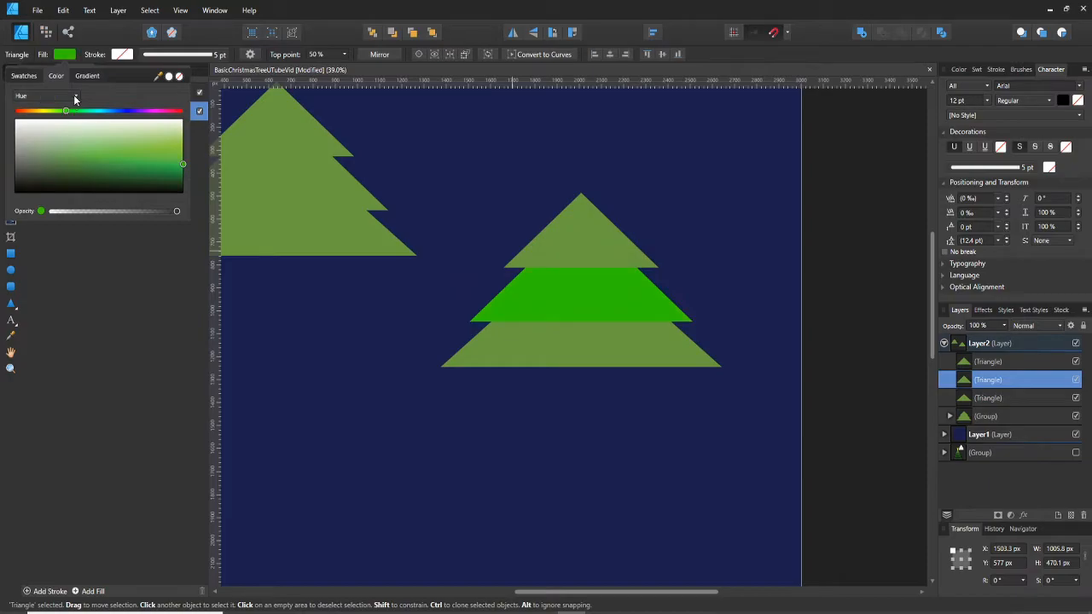
left_click(75, 99)
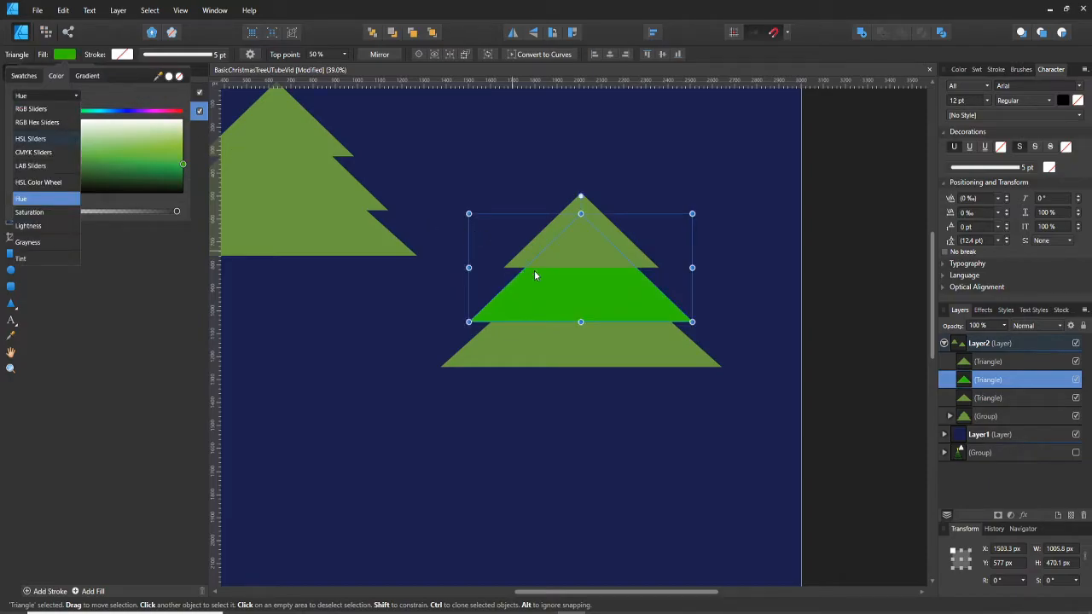
left_click(458, 215)
- Sample the left tree's green with the colour picker and apply it to the middle triangle's fill
left_click(73, 58)
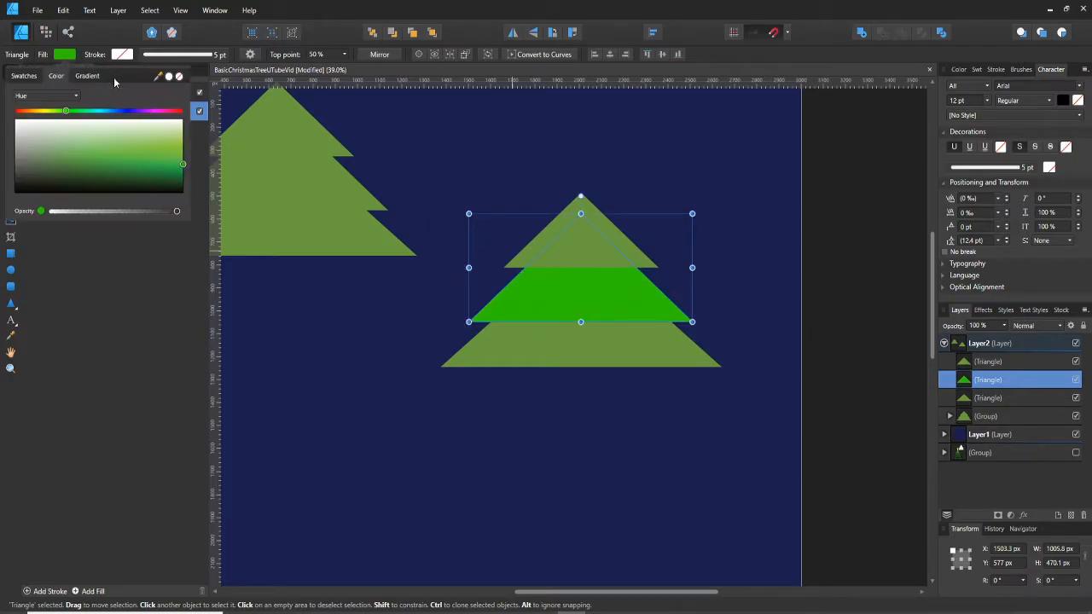
left_click(159, 76)
left_click_drag(159, 79, 282, 165)
left_click(168, 77)
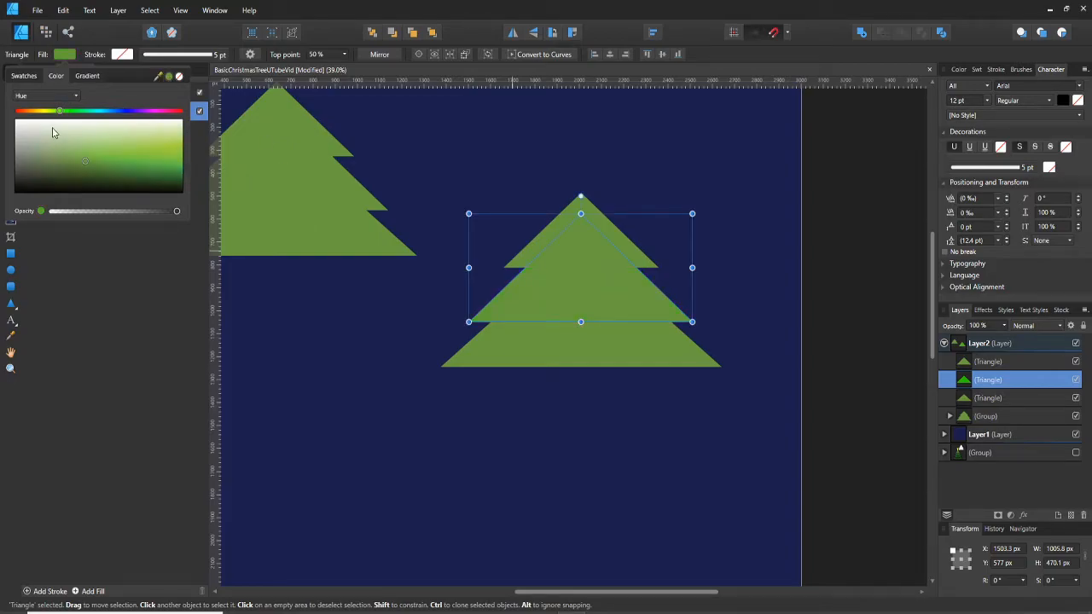
- Lower the middle triangle's fill saturation slightly and reduce its lightness to a dark olive green
left_click(70, 99)
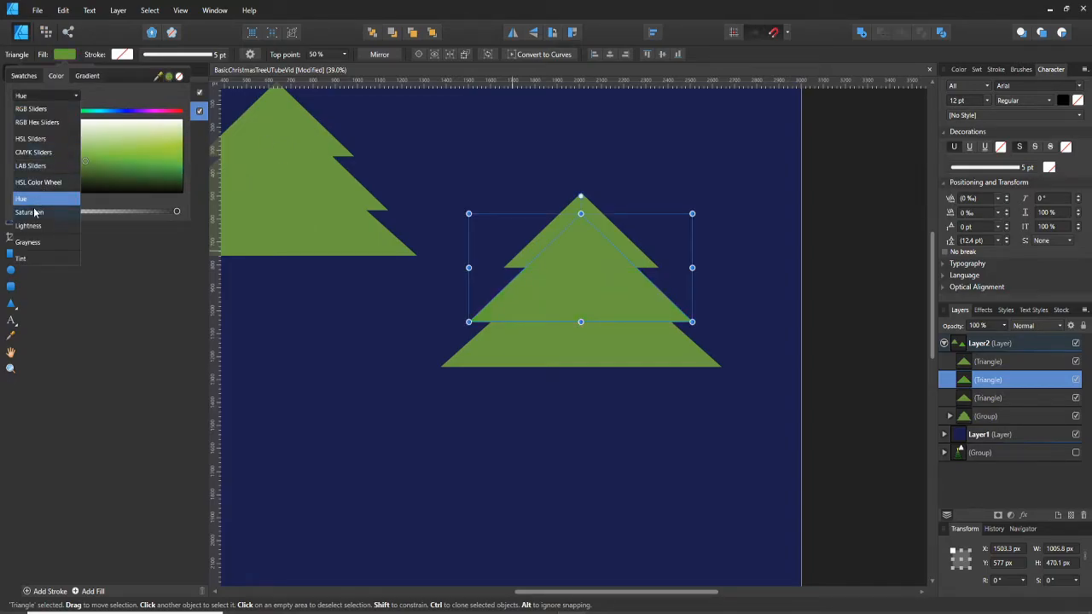
left_click(38, 212)
left_click_drag(85, 111, 78, 113)
left_click(70, 96)
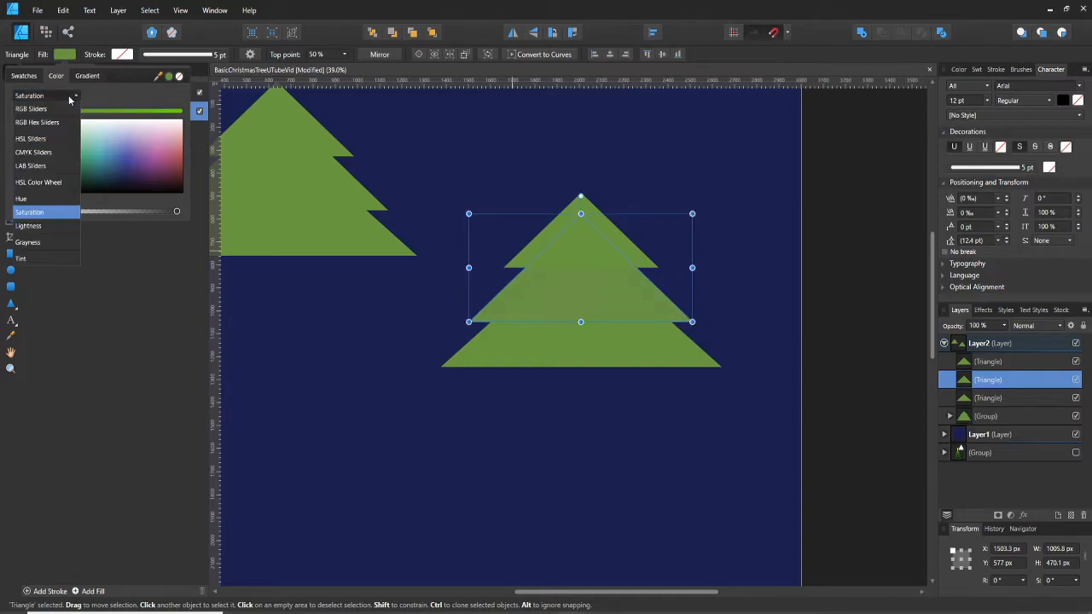
left_click(38, 226)
left_click_drag(104, 114, 70, 112)
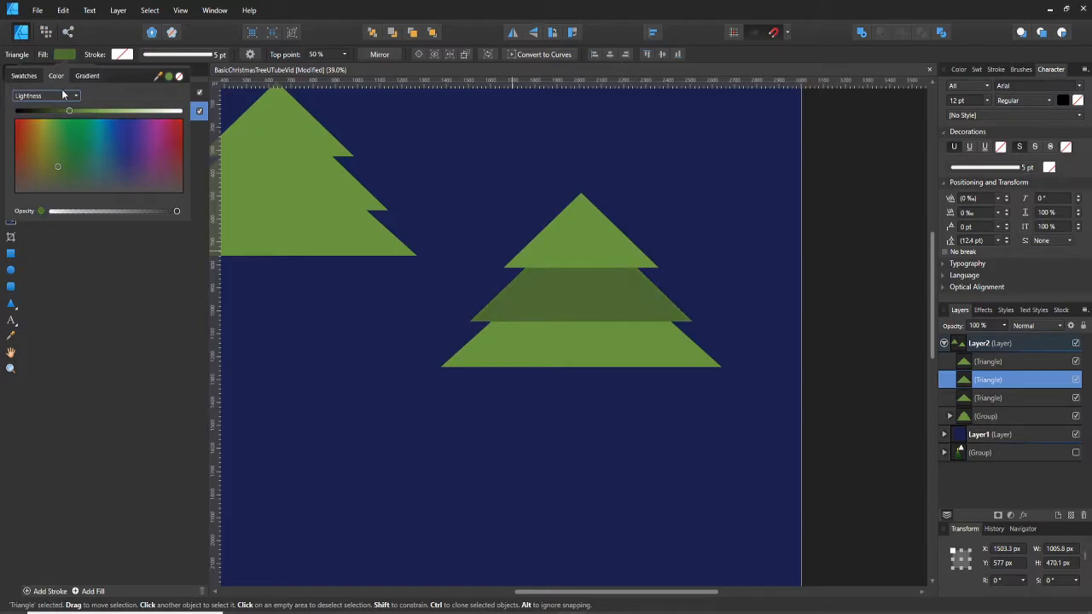
left_click(63, 98)
left_click(78, 88)
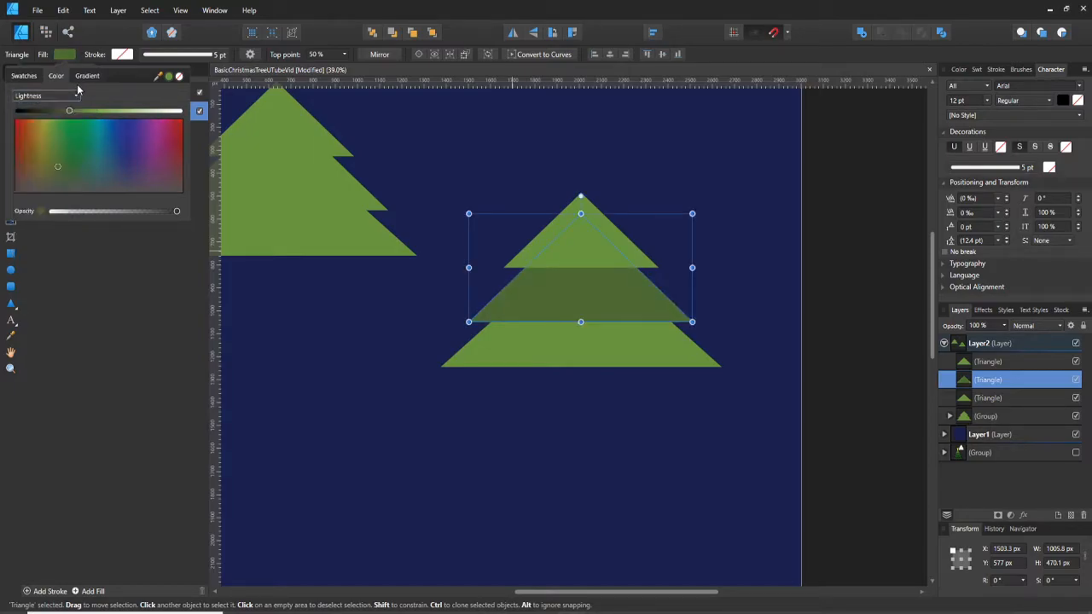
- Make the middle triangle's fill slightly more saturated and shift its hue from olive to a cooler green
left_click(64, 97)
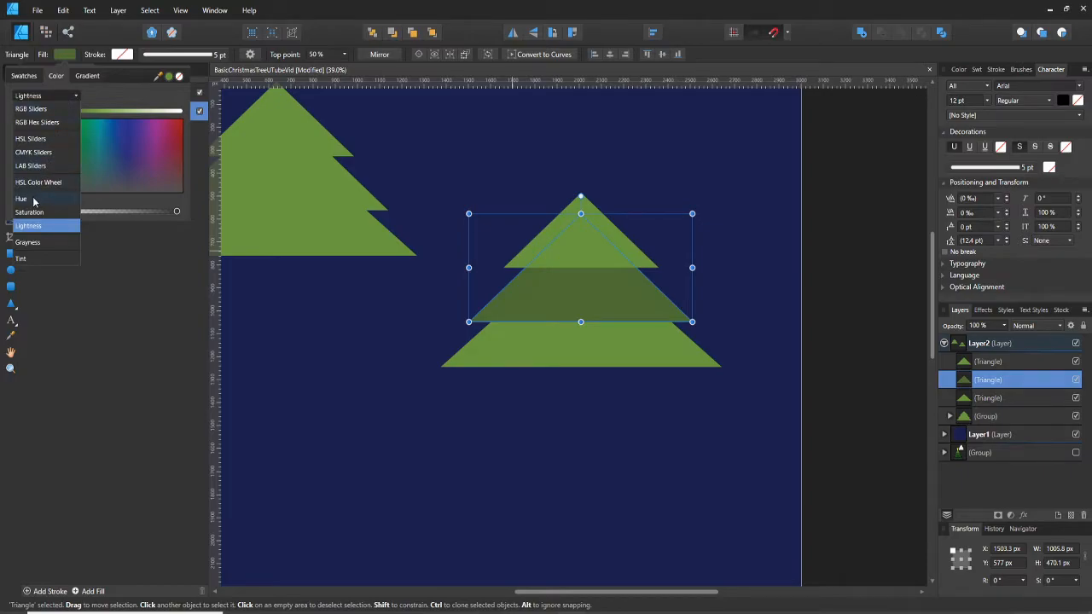
left_click(34, 199)
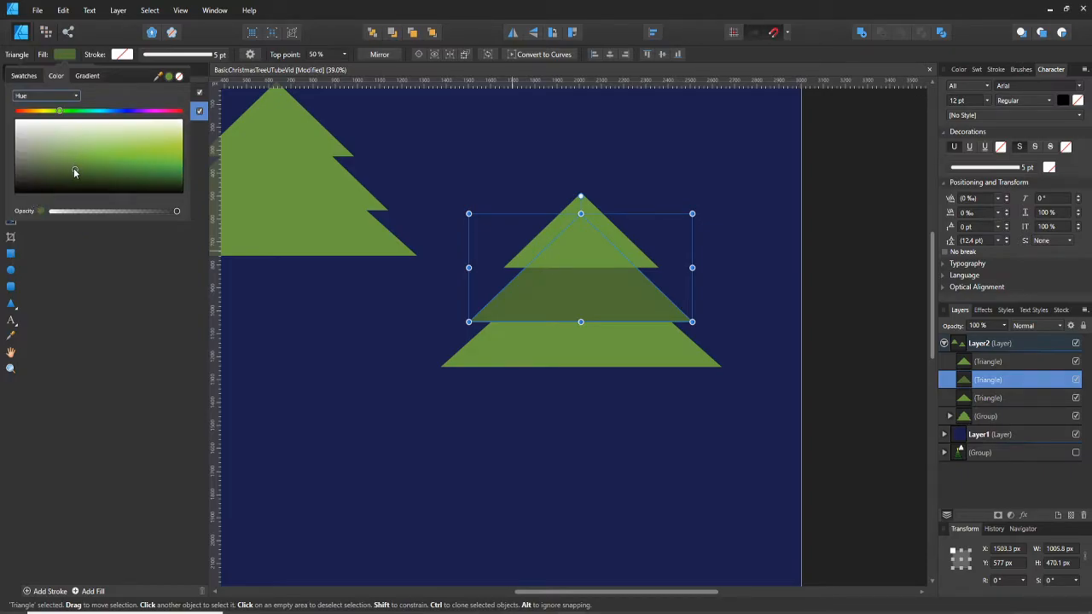
mouse_move(72, 166)
left_mouse_down()
mouse_move(77, 180)
mouse_move(81, 167)
left_mouse_up()
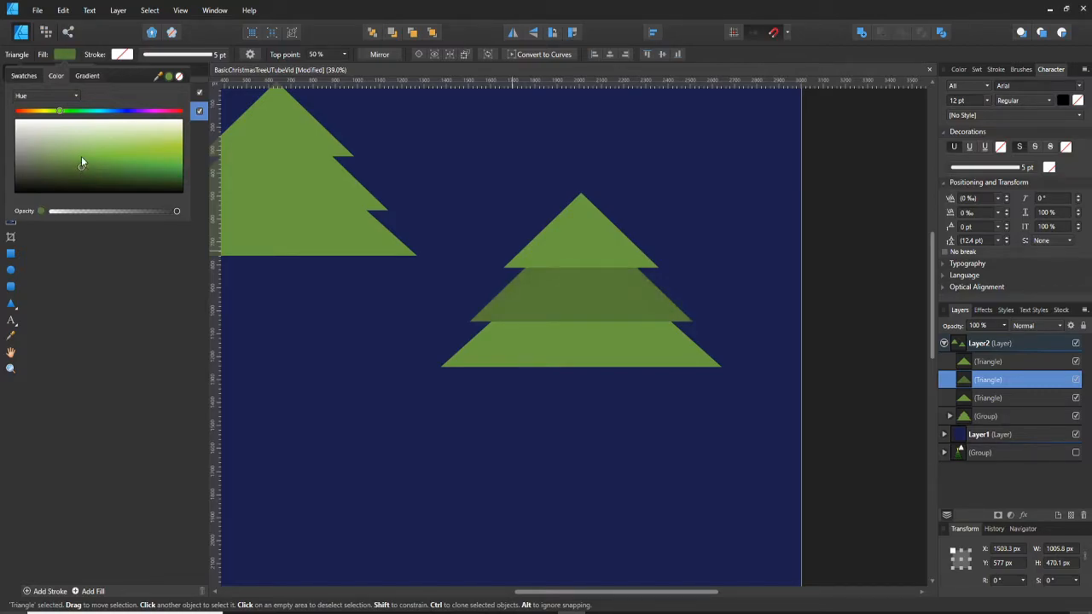
mouse_move(62, 115)
left_mouse_down()
mouse_move(53, 114)
mouse_move(69, 116)
left_mouse_up()
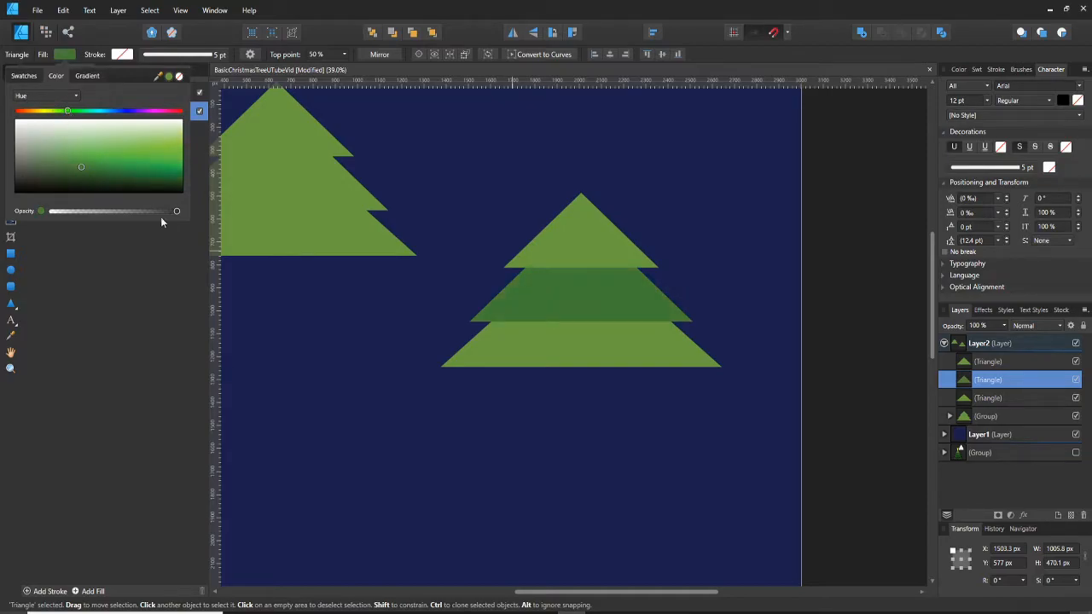
left_click(81, 168)
- Darken the middle triangle's green fill slightly in Lightness mode
left_click(69, 96)
left_click(69, 96)
left_click(70, 97)
left_click(34, 226)
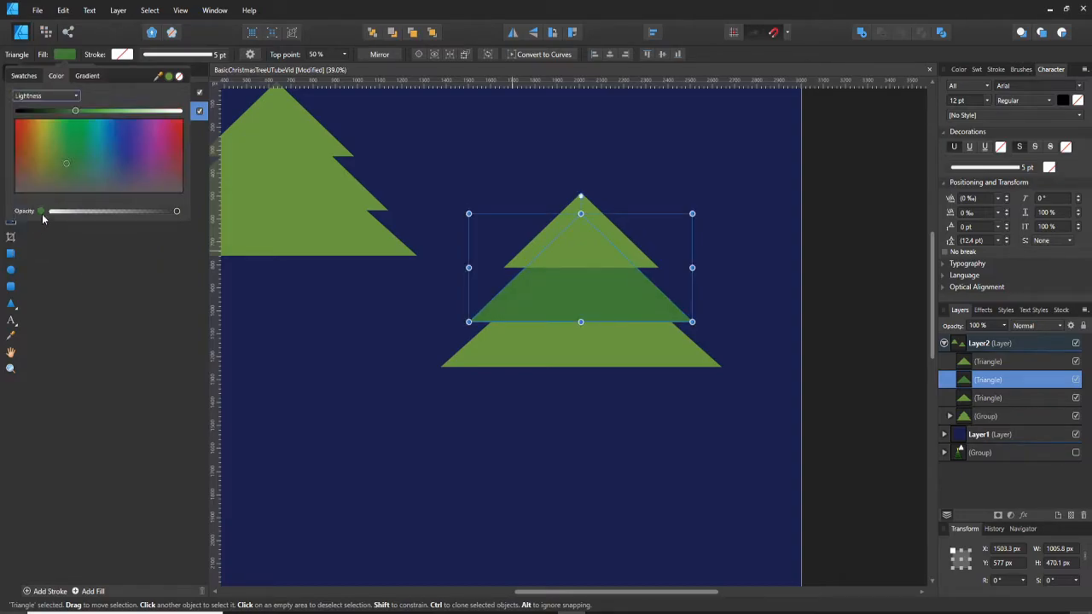
left_click_drag(75, 112, 72, 114)
- Fill the right-hand tree's bottom triangle with the dark green sampled from its middle triangle
left_click(481, 341)
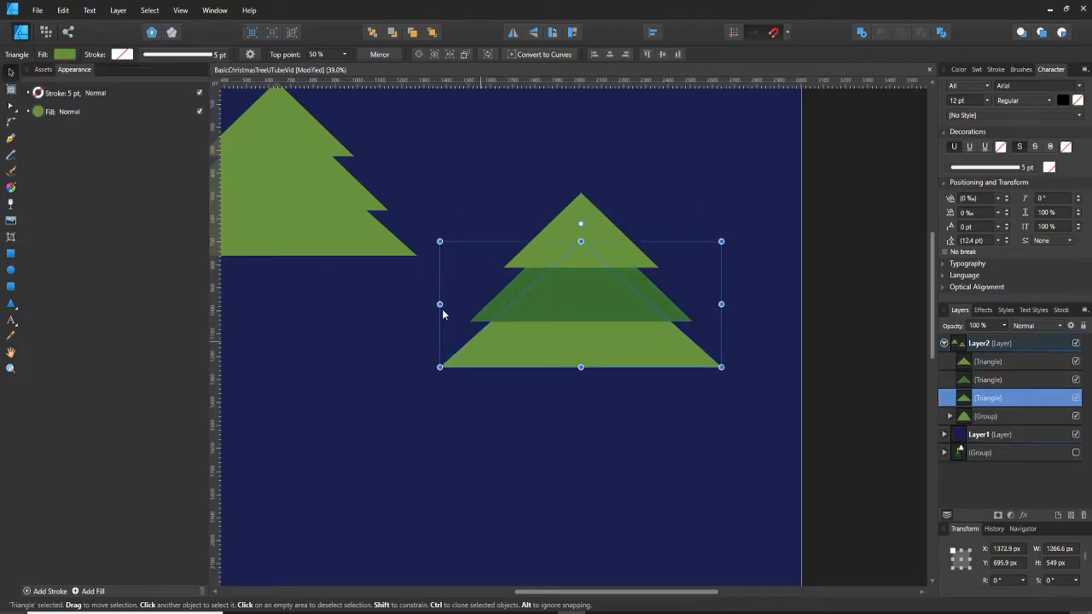
left_click(67, 55)
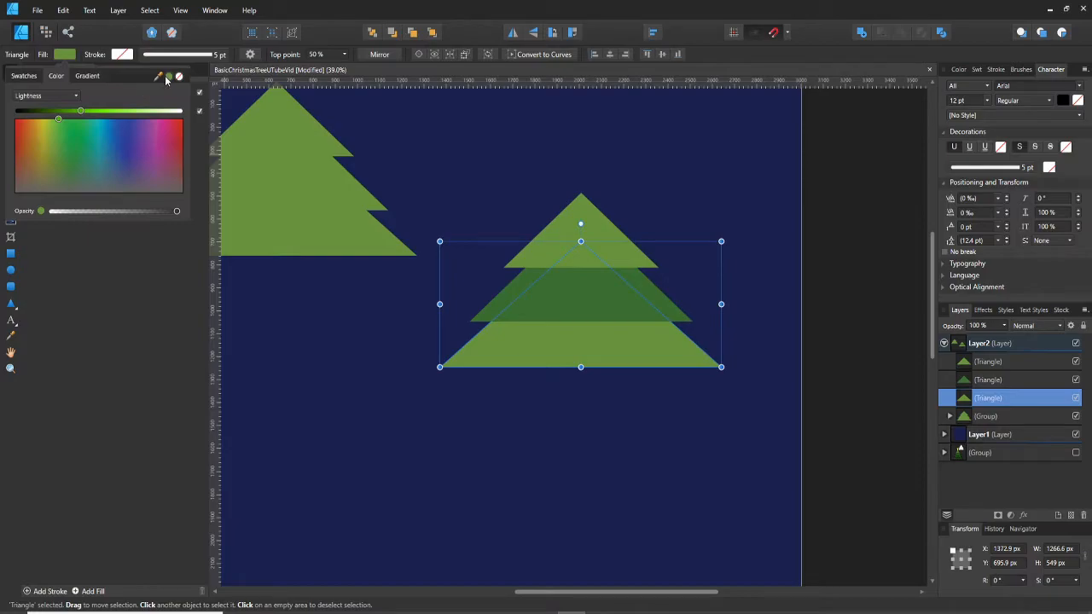
left_click_drag(168, 85, 543, 284)
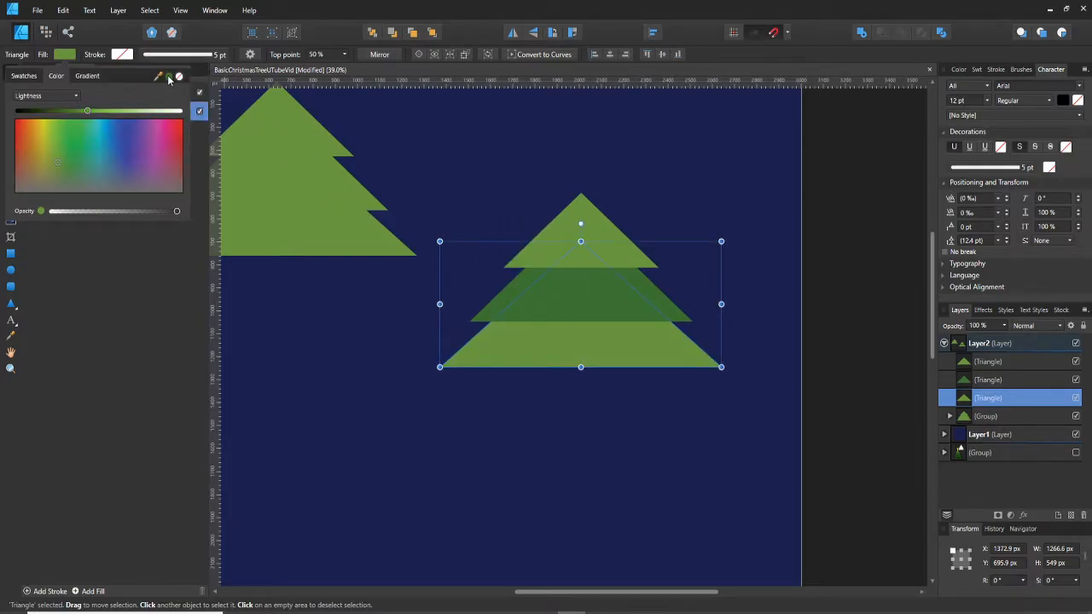
left_click(499, 365)
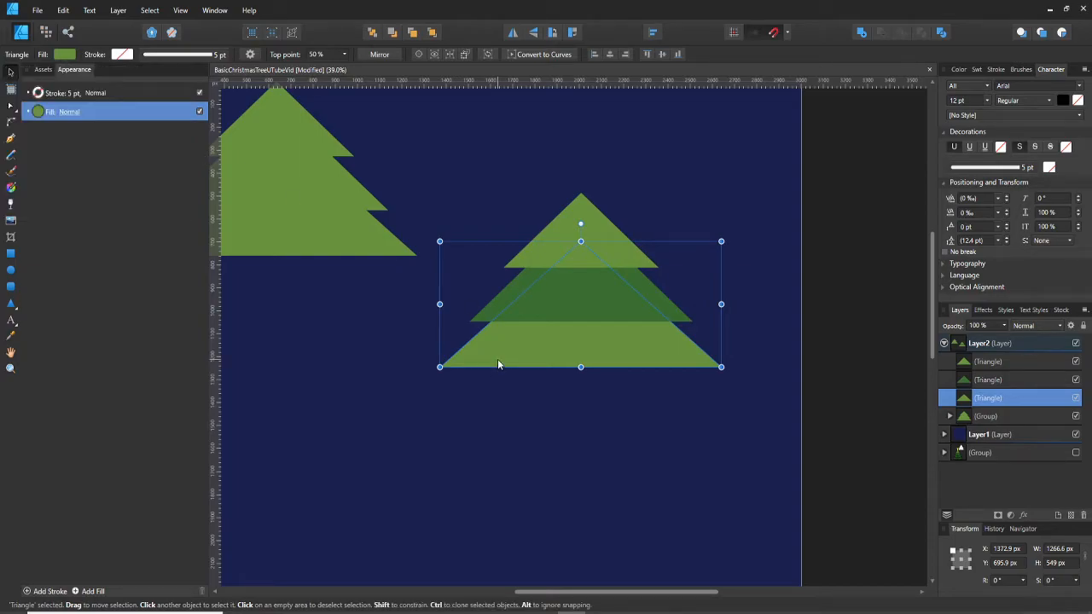
left_click(40, 112)
left_click_drag(155, 136, 536, 280)
left_click(168, 135)
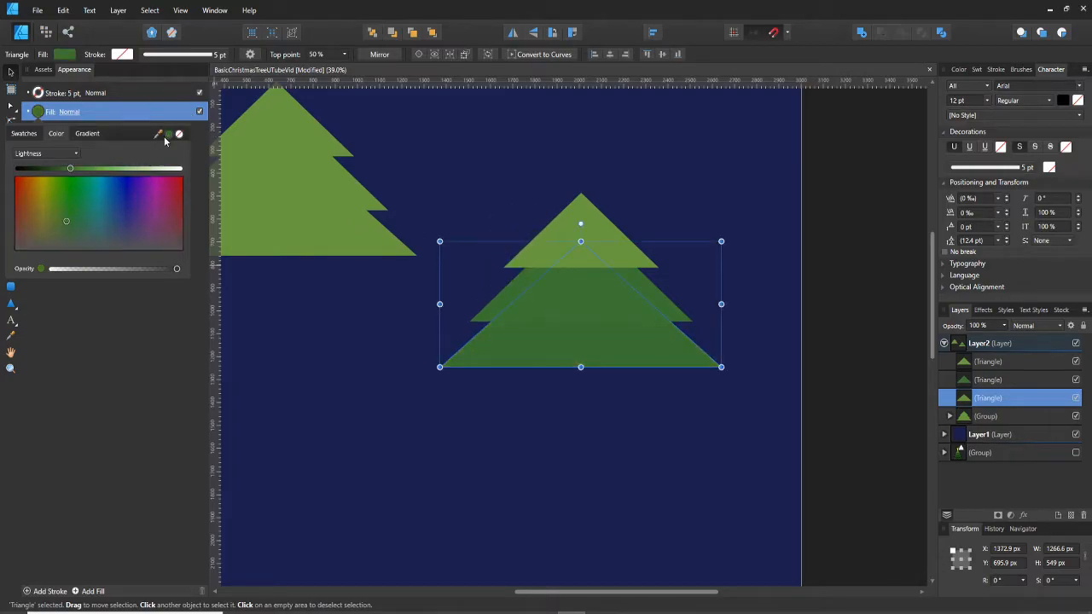
- Darken the bottom triangle's green fill in Lightness mode and shift its hue slightly toward yellow in Hue mode
left_click_drag(64, 170, 55, 171)
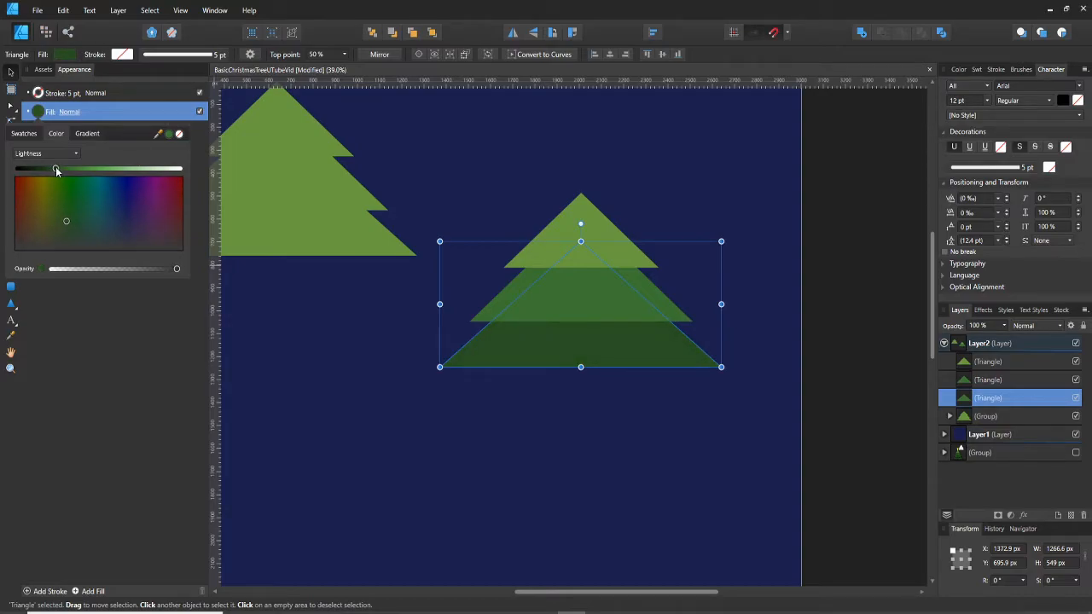
left_click(73, 155)
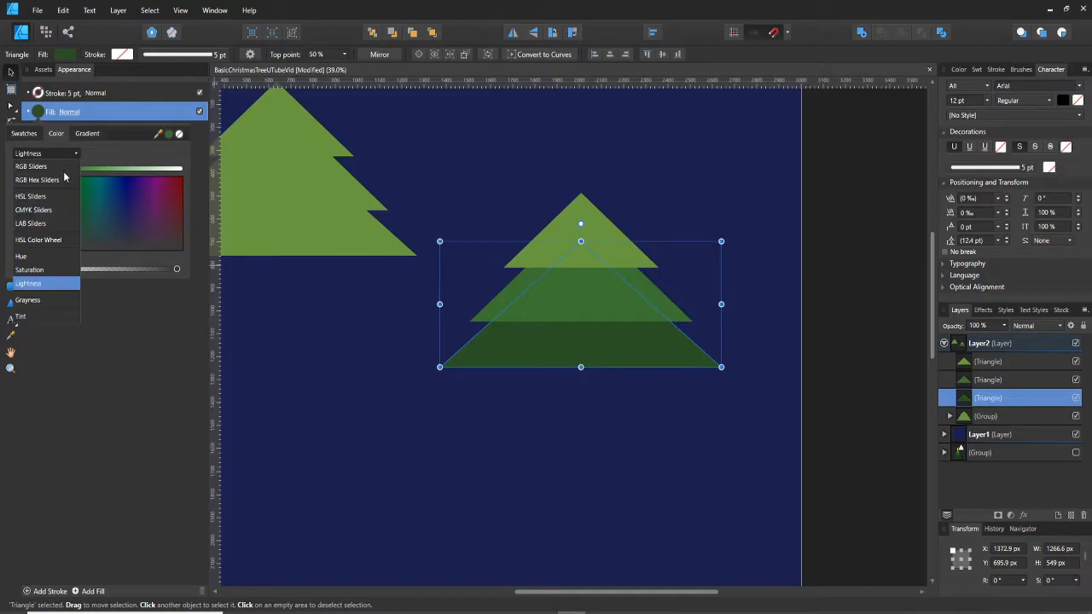
left_click(38, 260)
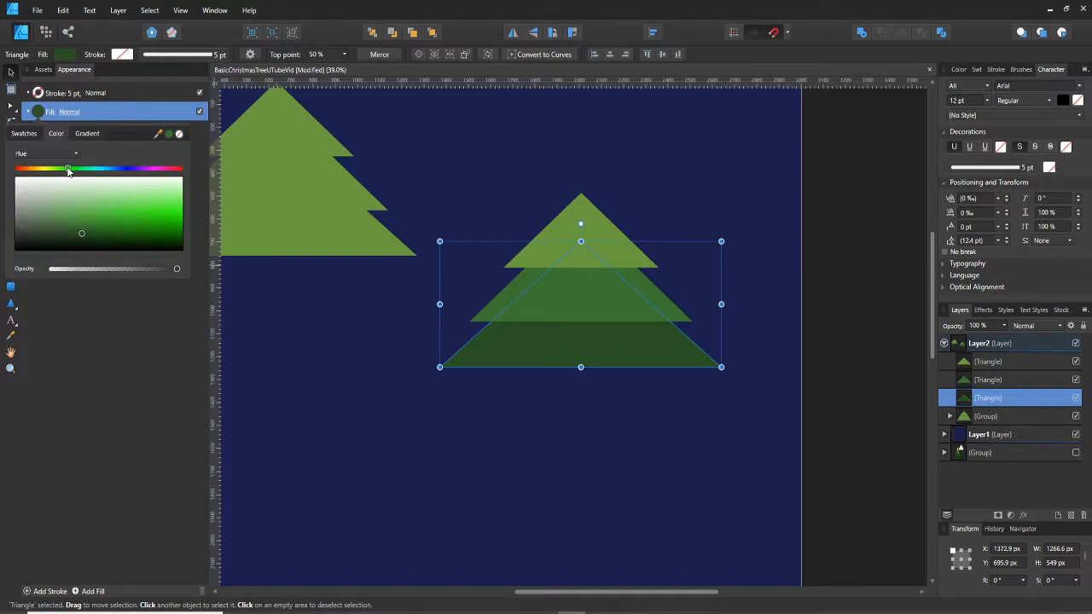
left_click(62, 170)
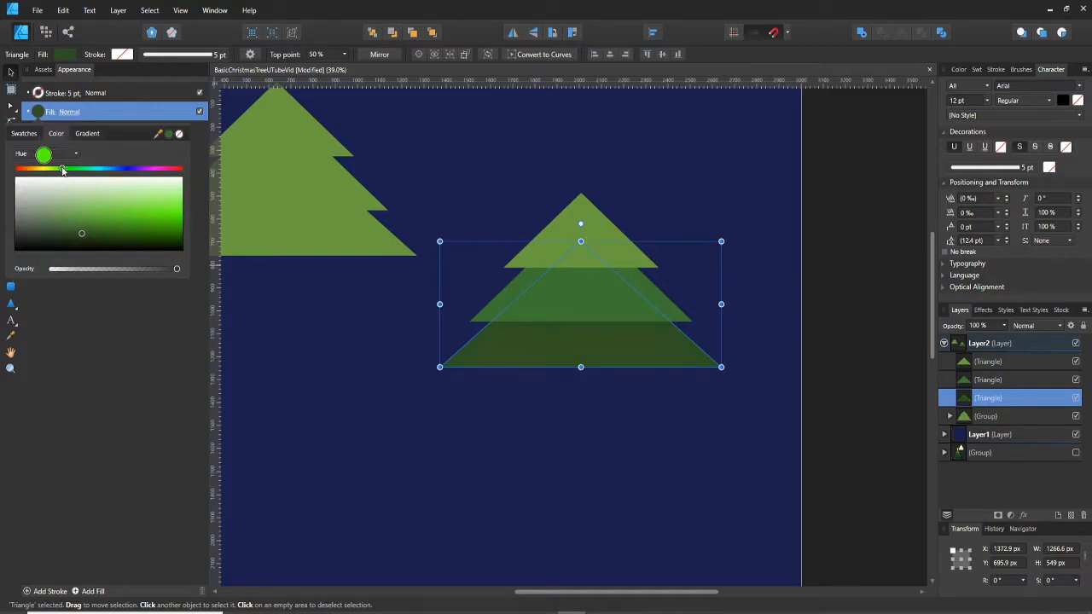
- Shift the middle triangle's fill hue slightly toward a warmer, yellowish green
left_click(534, 292)
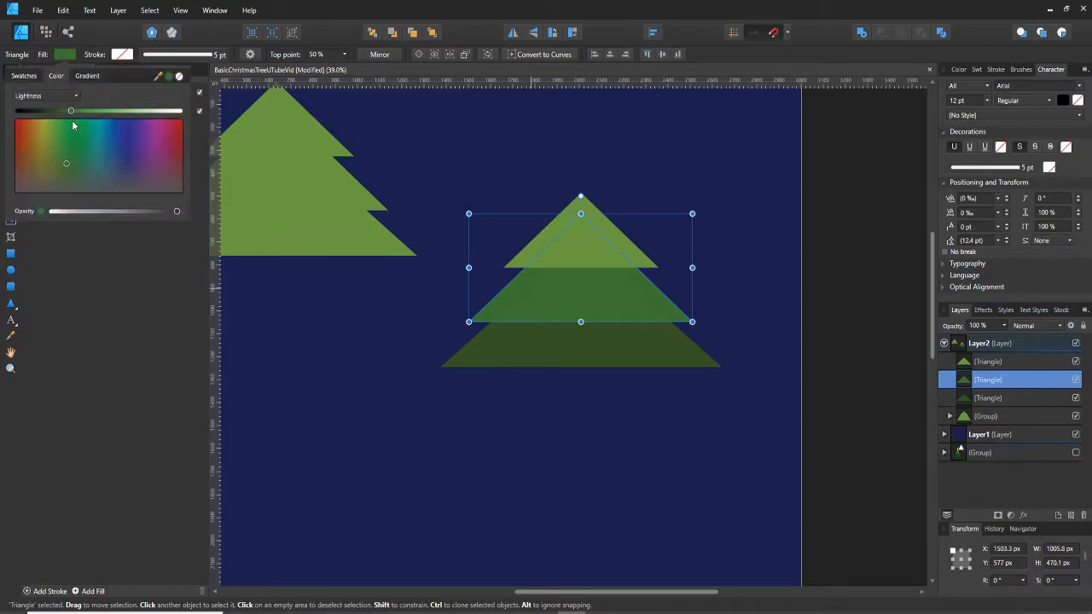
left_click(74, 97)
left_click(37, 257)
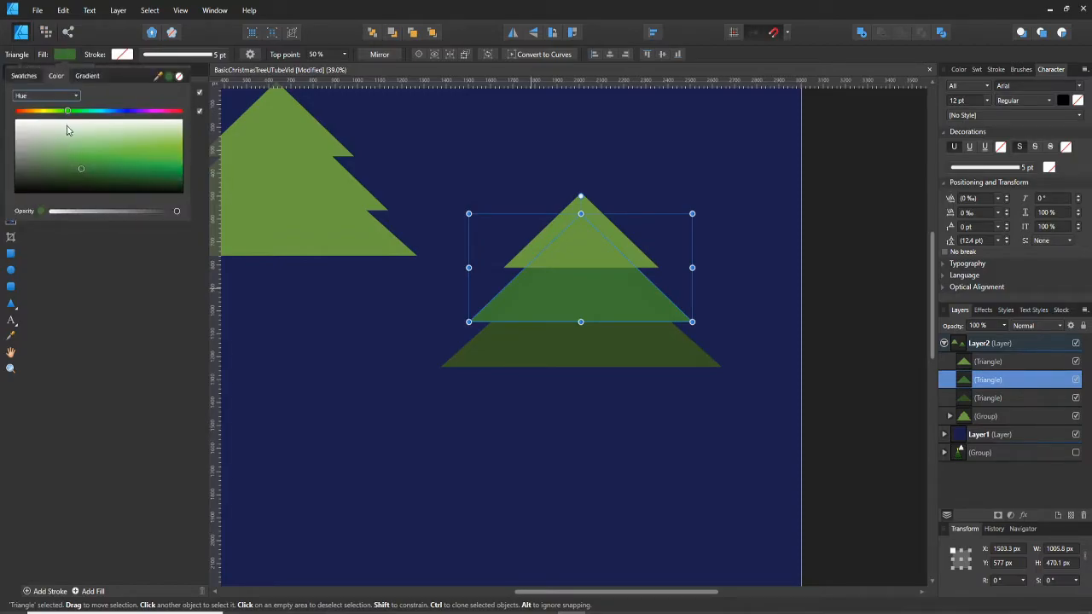
left_click_drag(69, 111, 61, 112)
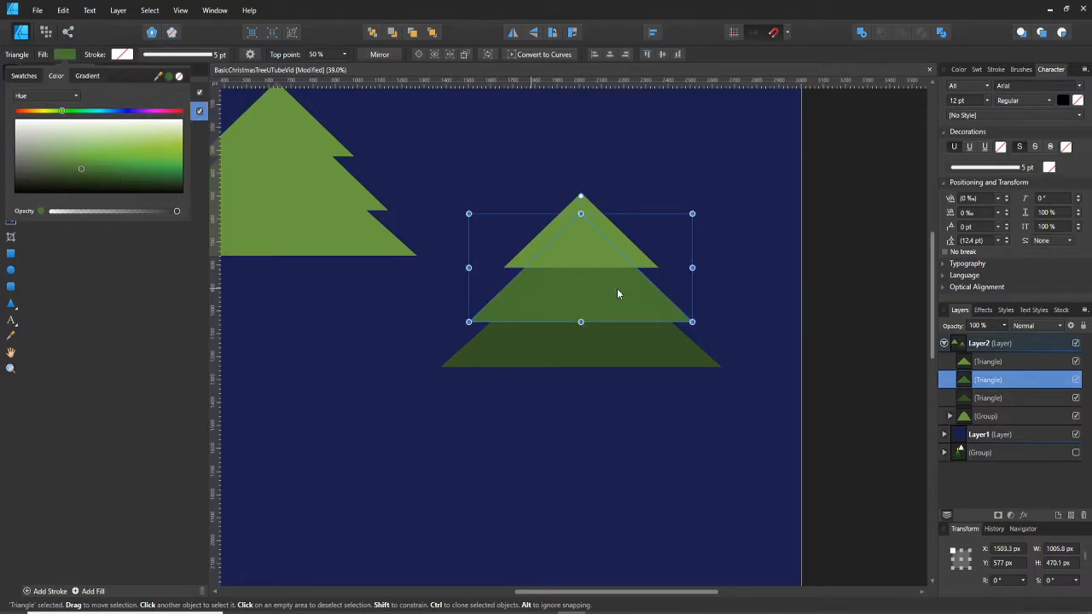
left_click_drag(586, 310, 610, 328)
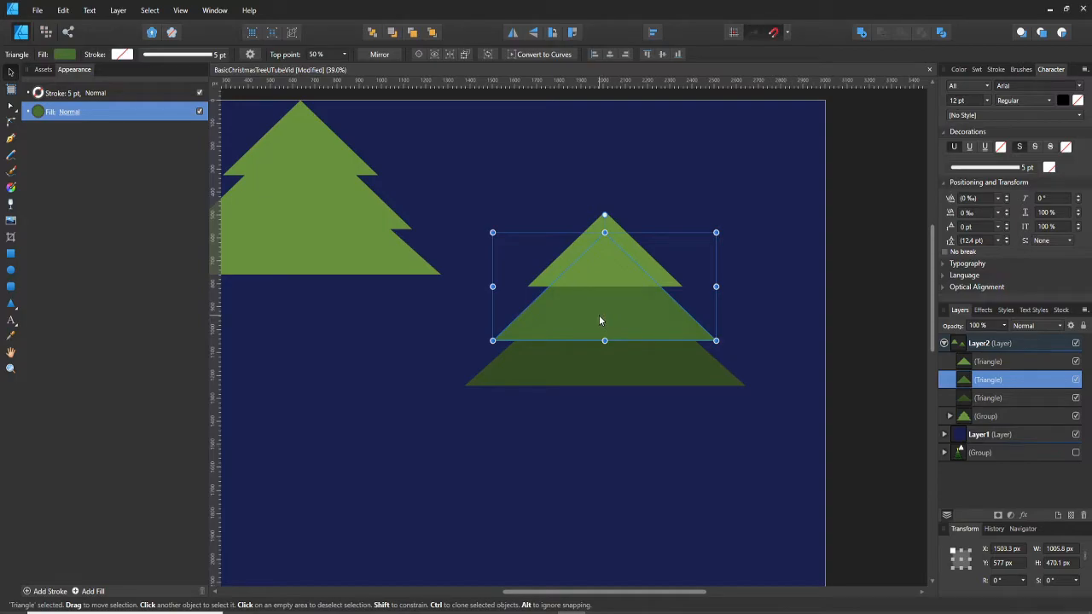
left_click(896, 339)
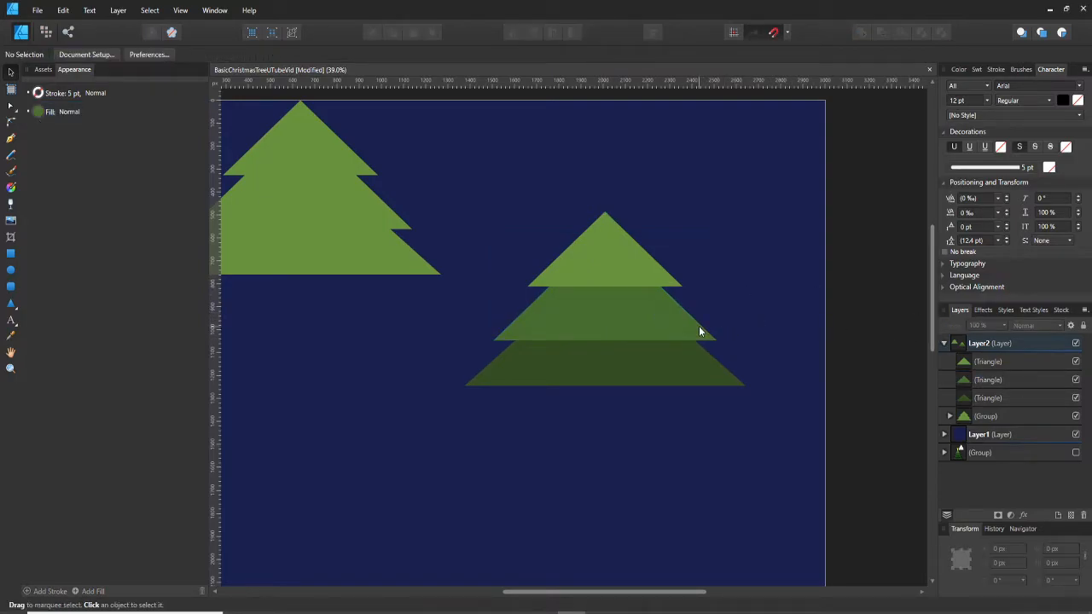
- Lighten the right-hand tree's middle triangle slightly in Lightness mode
left_click(597, 296)
left_click(83, 109)
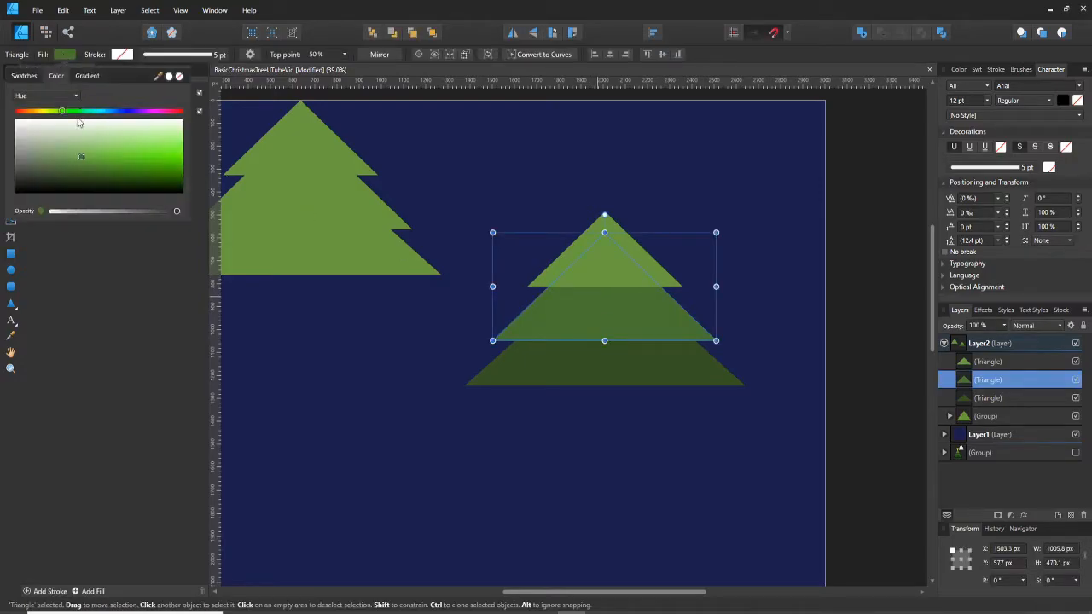
left_click(62, 97)
left_click(43, 211)
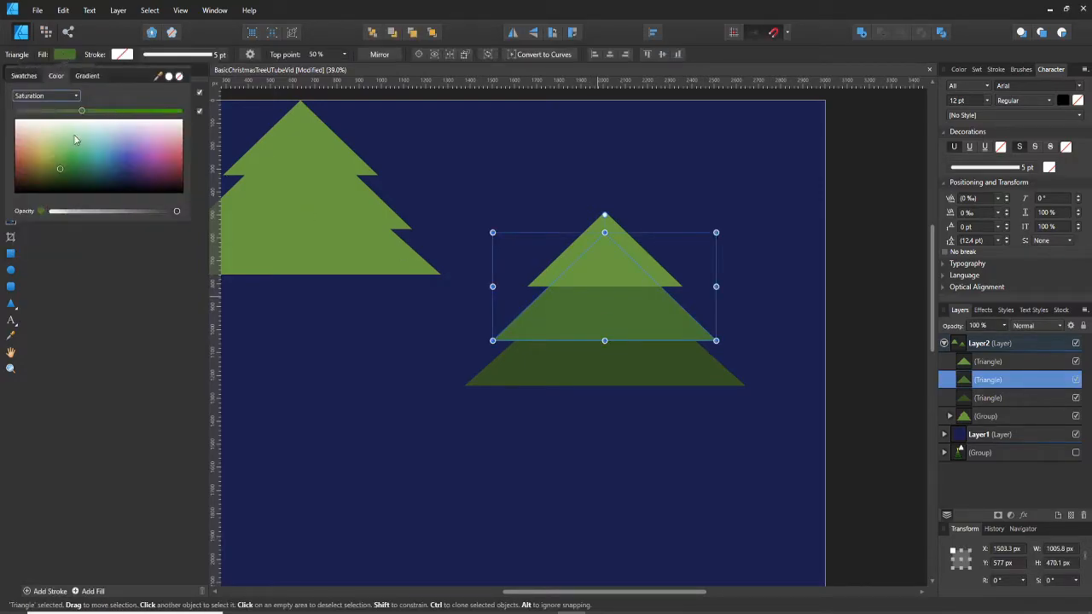
left_click(72, 95)
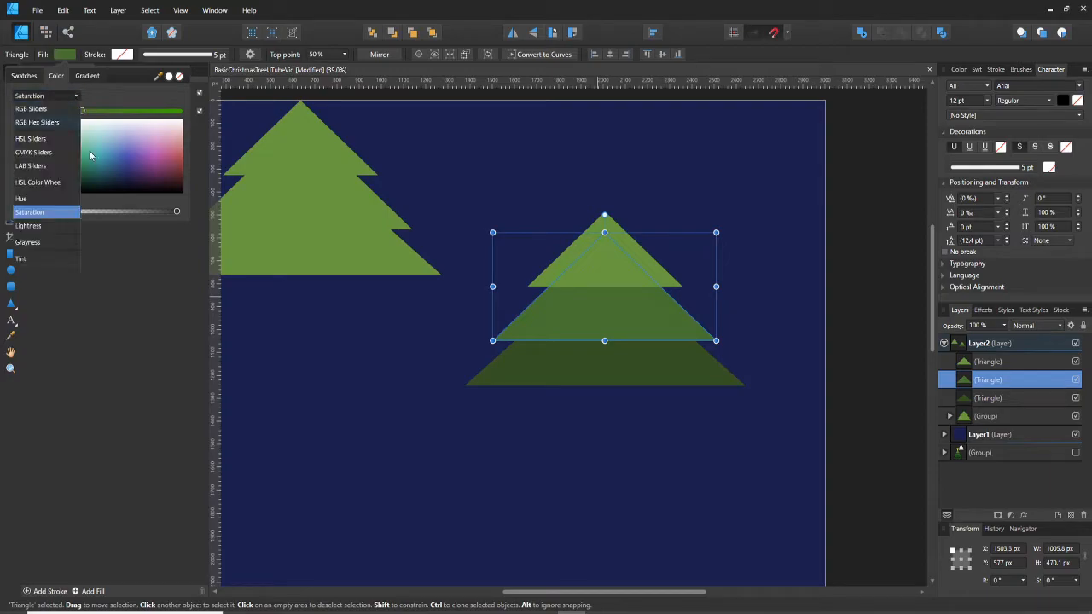
left_click(52, 225)
left_click_drag(75, 112, 80, 112)
- Lighten the right-hand tree's bottom triangle slightly so it stays the darkest of the three tiers
left_click(512, 367)
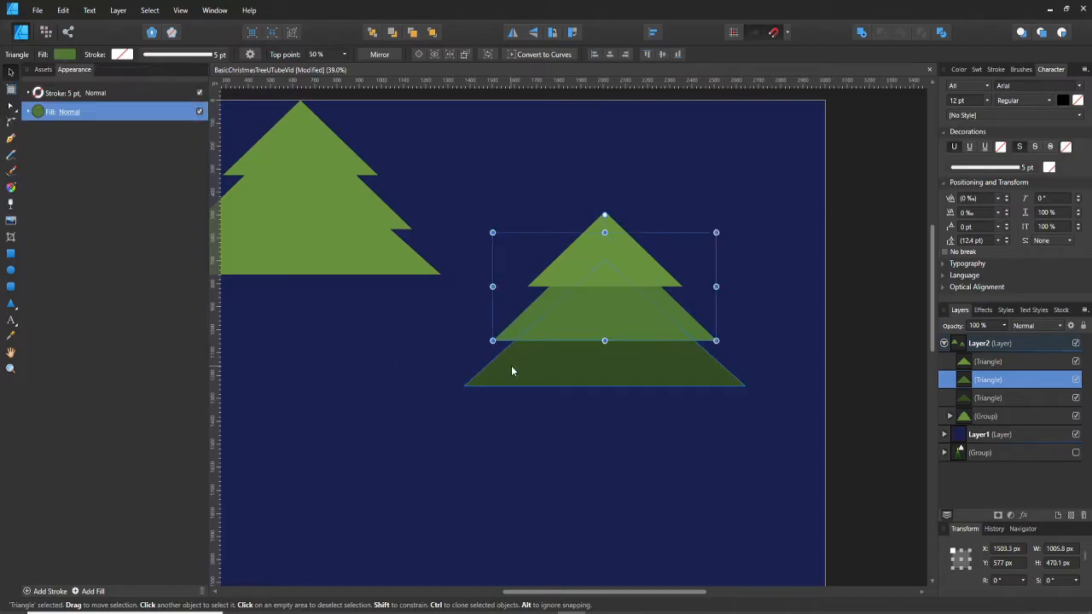
left_click(64, 55)
left_click_drag(67, 112, 65, 109)
left_click(781, 237)
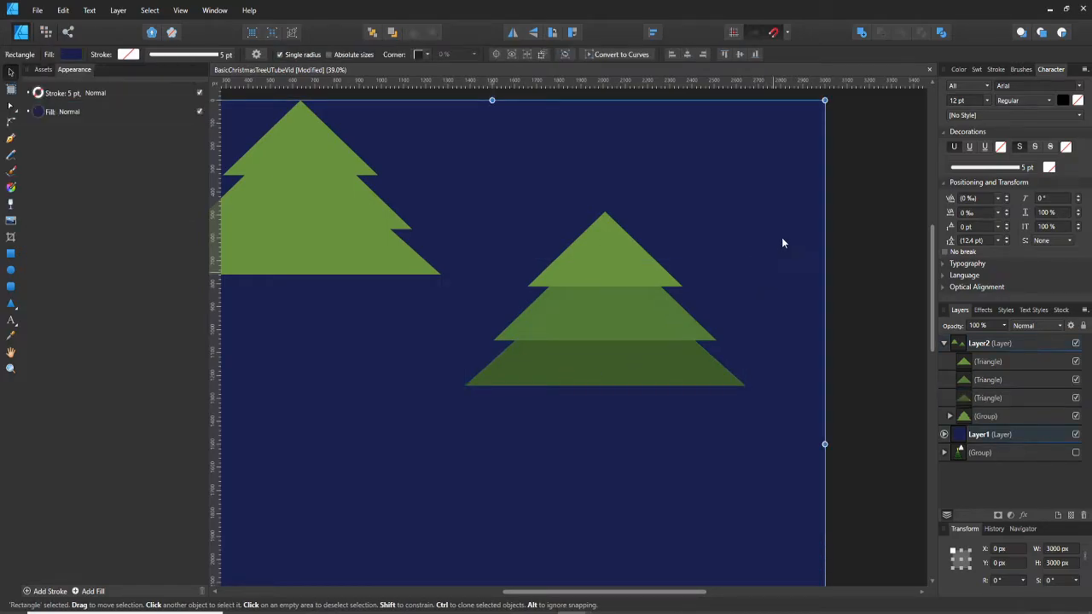
- Group the three shaded triangles of the right-hand tree
scroll(772, 213, "down", 1)
mouse_move(753, 232)
left_mouse_down()
mouse_move(711, 268)
mouse_move(703, 228)
mouse_move(744, 221)
mouse_move(767, 275)
mouse_move(763, 237)
left_mouse_up()
scroll(711, 268, "up", 1)
scroll(744, 221, "down", 1)
scroll(768, 236, "down", 1)
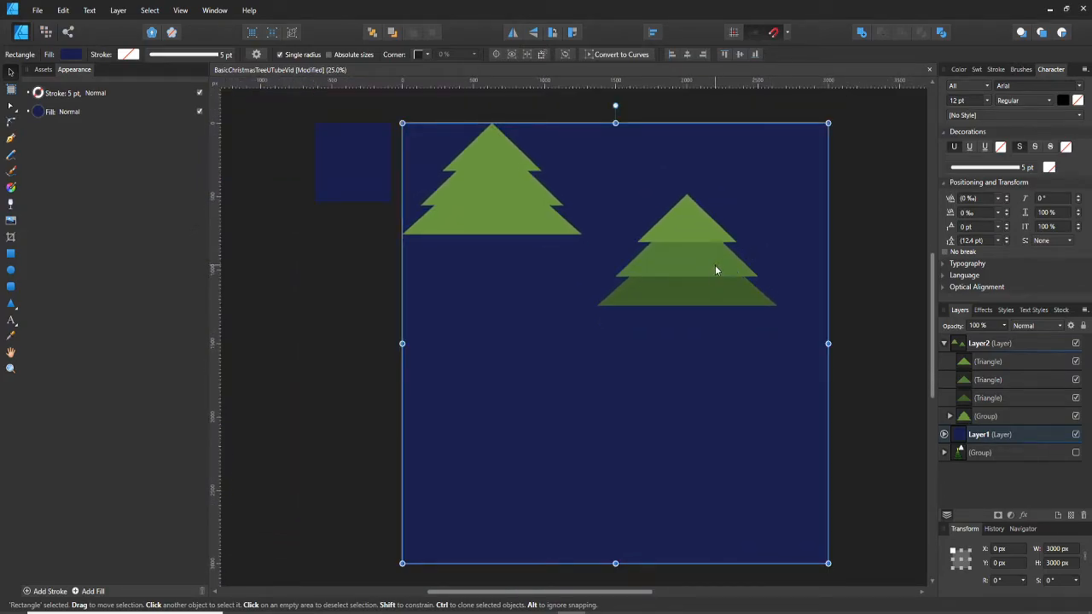
left_click(682, 247)
left_click(689, 281, "shift")
left_click(692, 305, "shift")
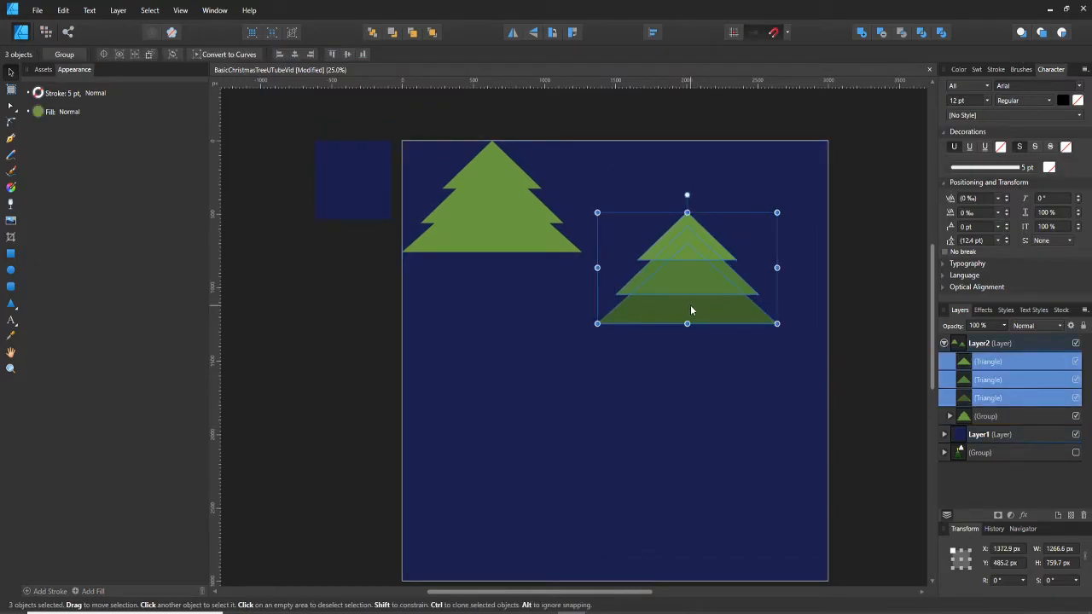
key("ctrl+g")
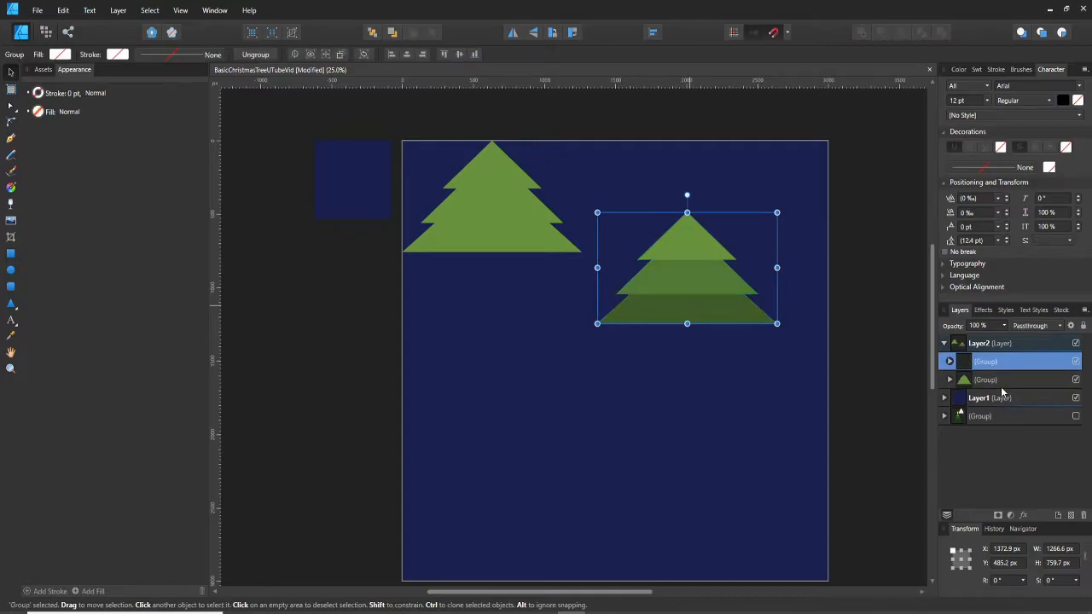
- Duplicate the shaded tree group lower on the square, and hide the original after moving it to about X 1500 px, Y 137 px
mouse_move(698, 288)
left_mouse_down()
mouse_move(602, 386)
mouse_move(601, 405)
left_mouse_up()
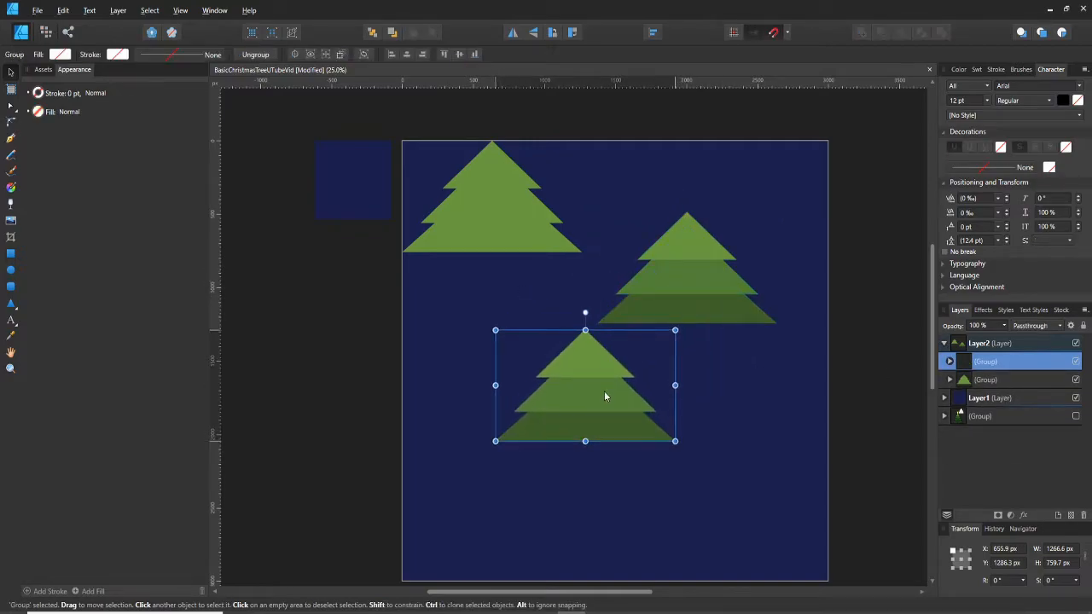
left_click(695, 289)
left_click_drag(695, 290, 713, 239)
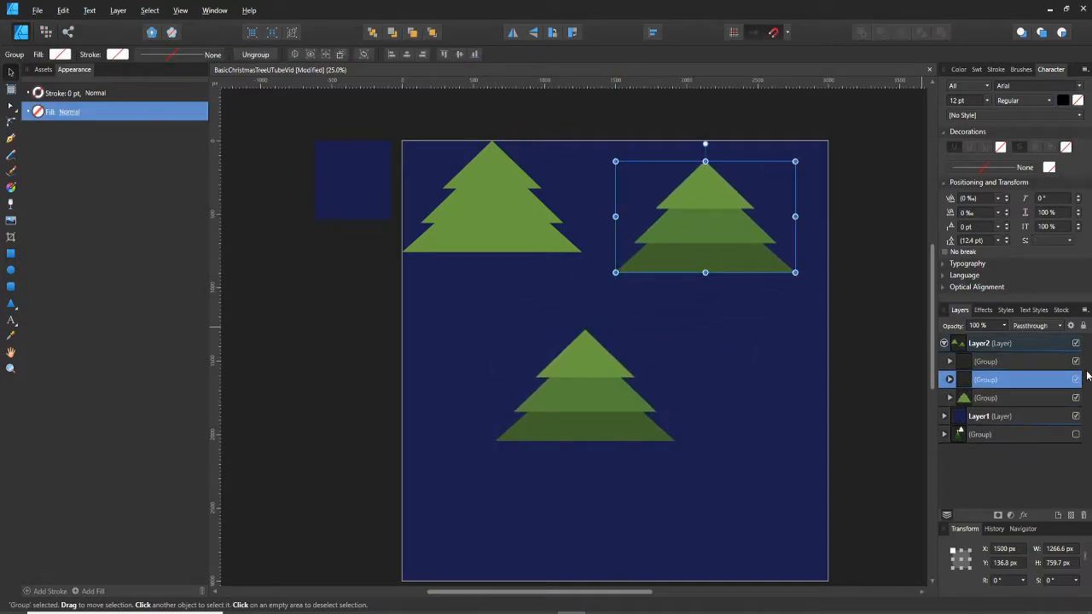
left_click(1076, 381)
- Move the visible shaded tree copy to about X 956 px, Y 922 px and ungroup it
left_click(597, 403)
left_click_drag(597, 403, 632, 358)
left_click(251, 55)
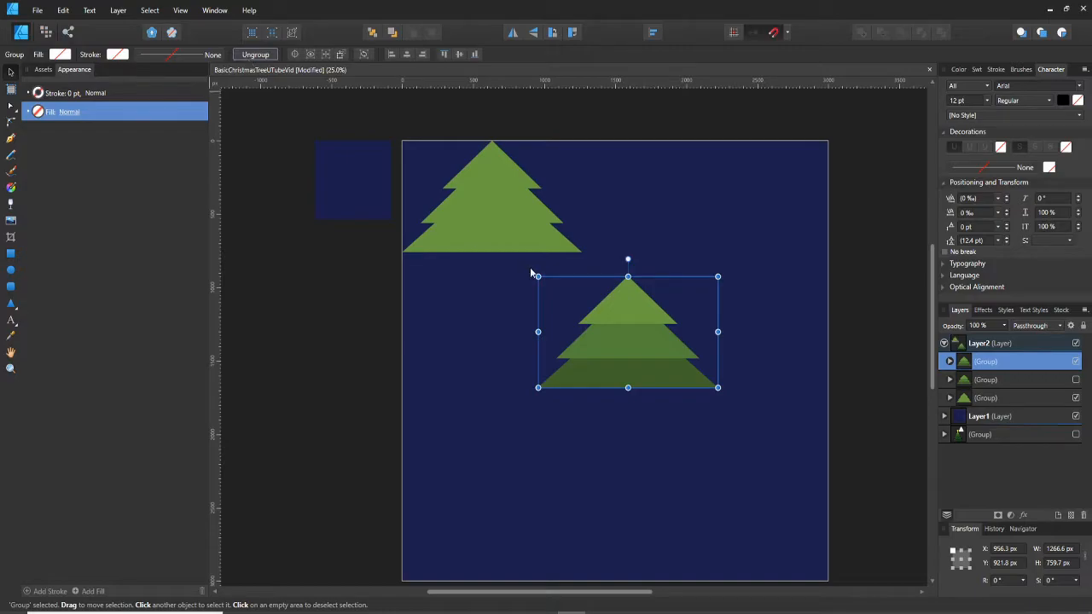
- Convert the top triangle of the ungrouped tree to curves
scroll(624, 323, "up", 2)
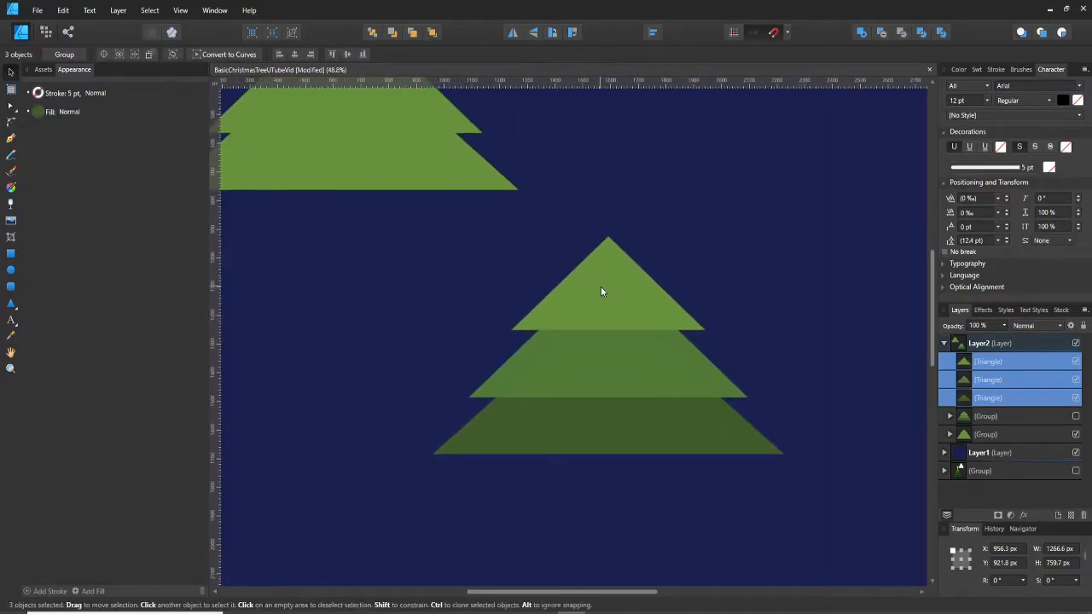
left_click(578, 322)
key("a")
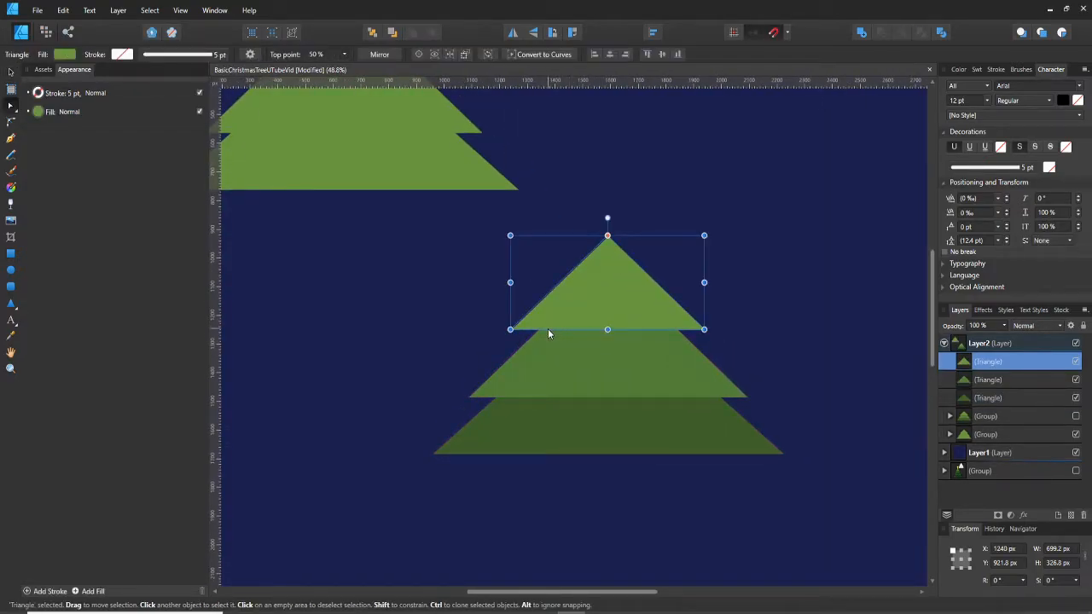
key("v")
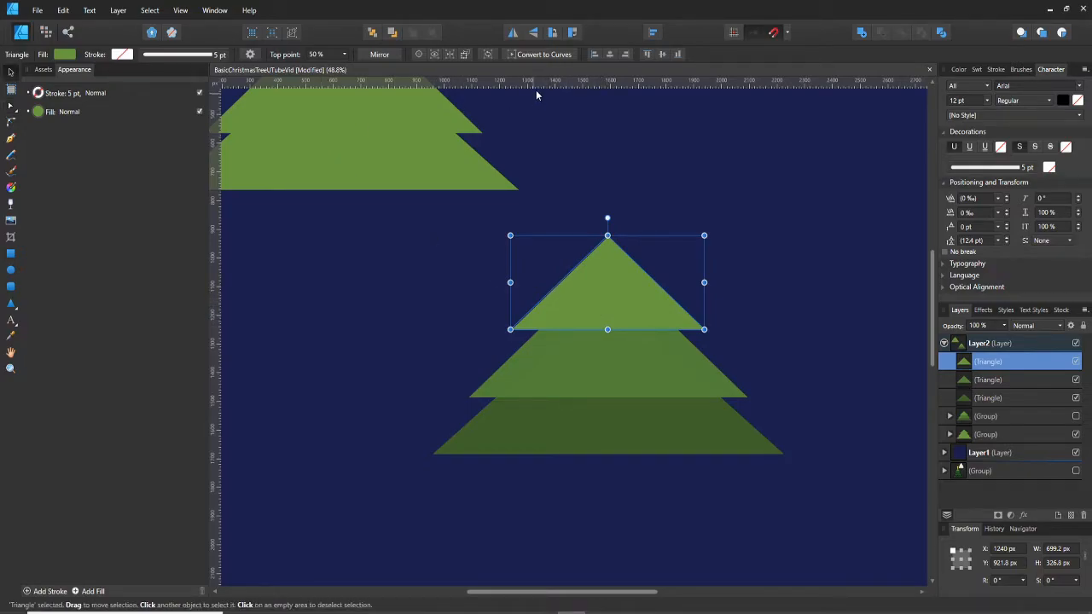
left_click(550, 55)
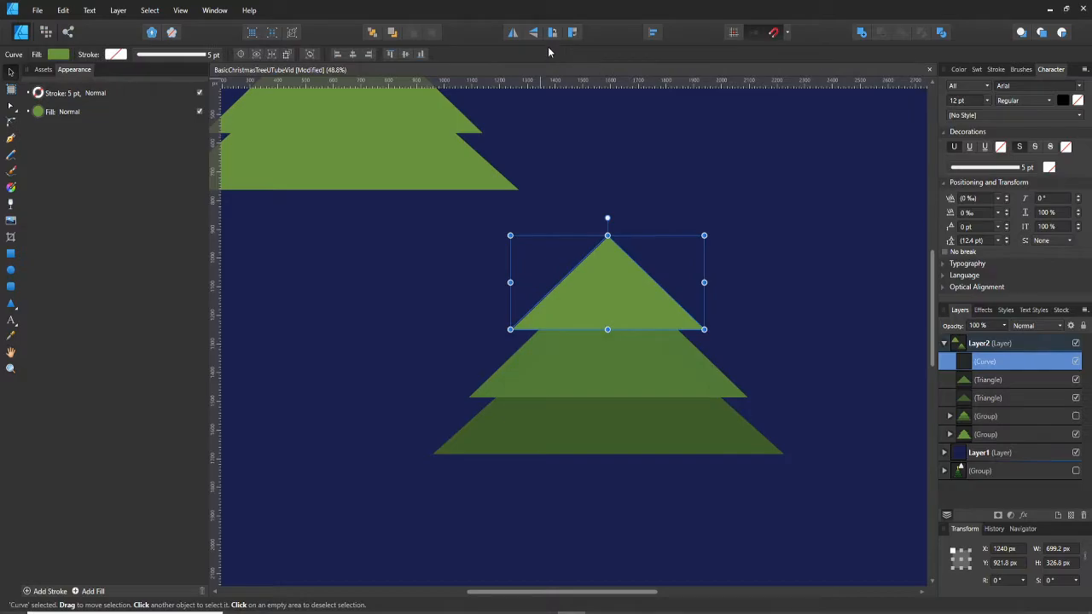
- Add three nodes along the top tier's bottom edge, one at its centre and one on each side
key("a")
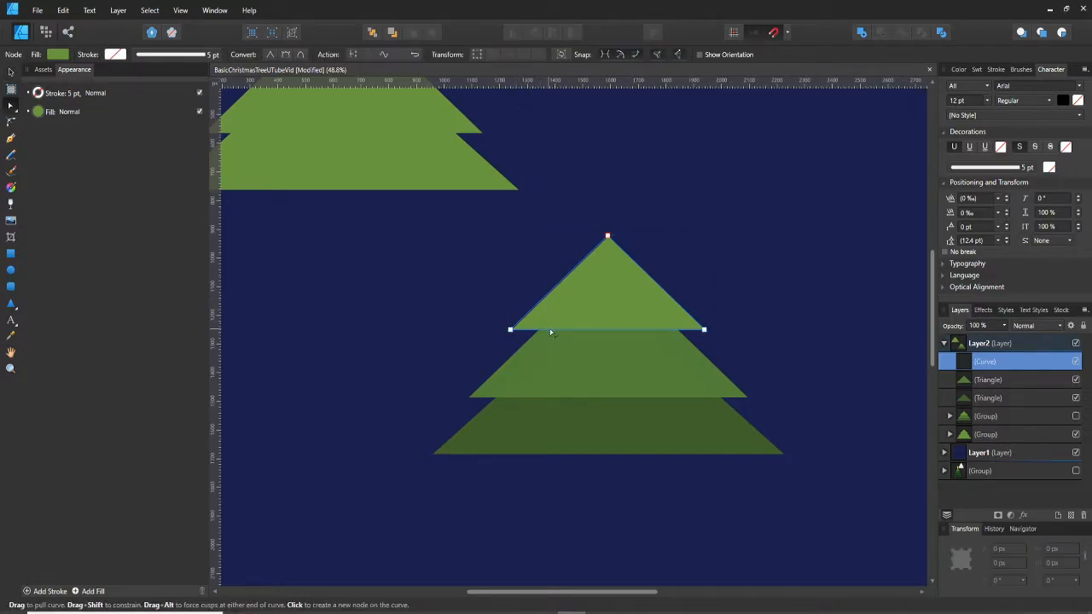
left_click(552, 330)
left_click(607, 329)
left_click(666, 331)
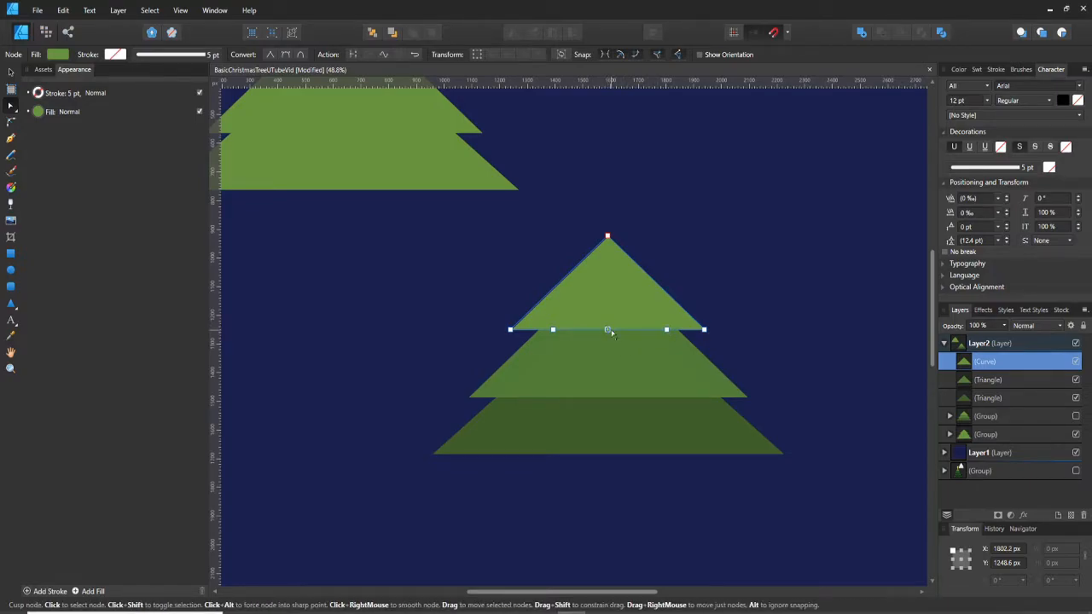
- Pull the two outer added nodes down, the left one to about Y 1308 px and the right one to about Y 1292 px
left_click(552, 330)
left_click_drag(553, 331, 552, 346)
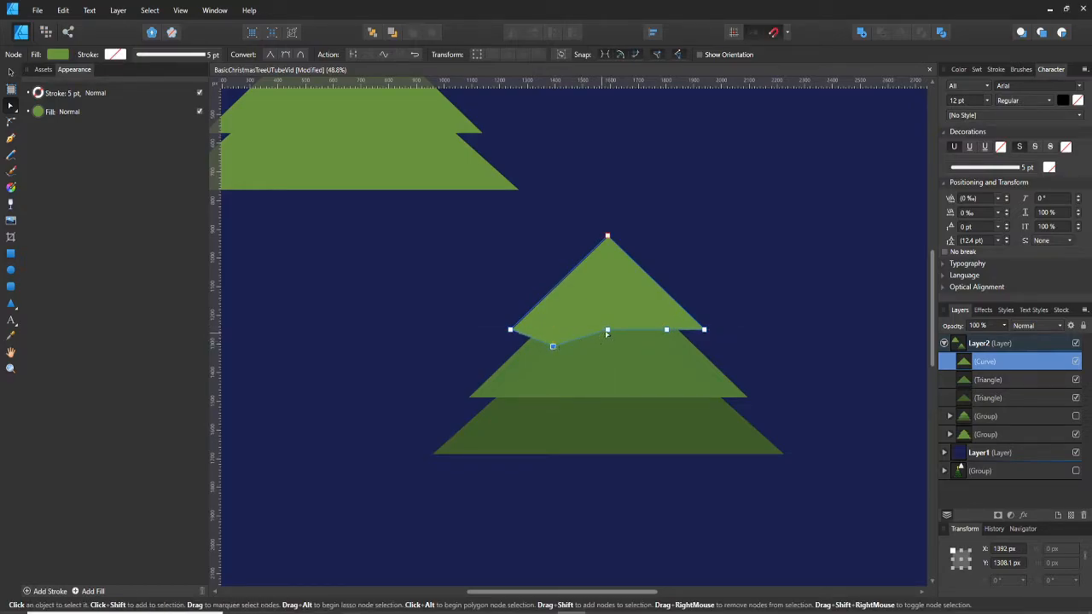
left_click(667, 330)
left_click_drag(667, 331, 666, 342)
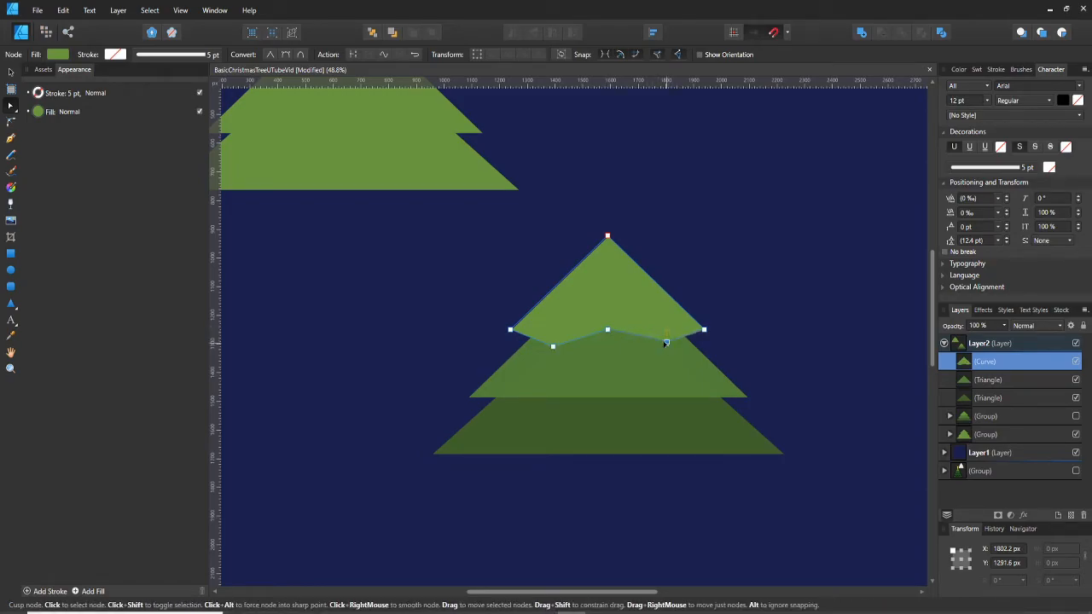
- Convert the top tier's three added nodes to smooth nodes for a wavy bottom edge, and deselect the shape
left_click(553, 347)
left_click(607, 330, "shift")
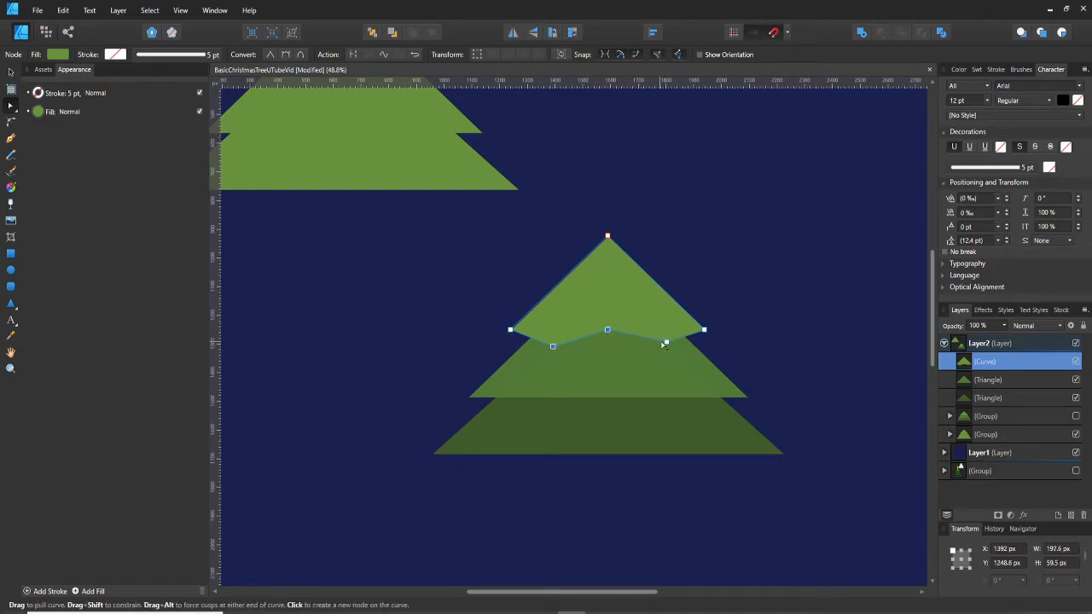
left_click(667, 342, "shift")
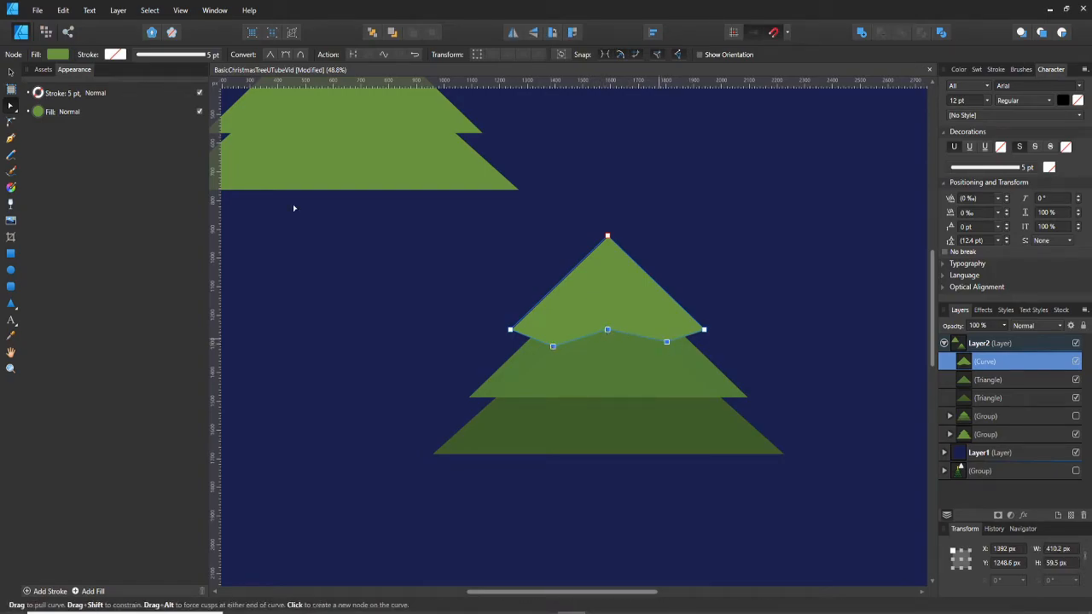
left_click(286, 56)
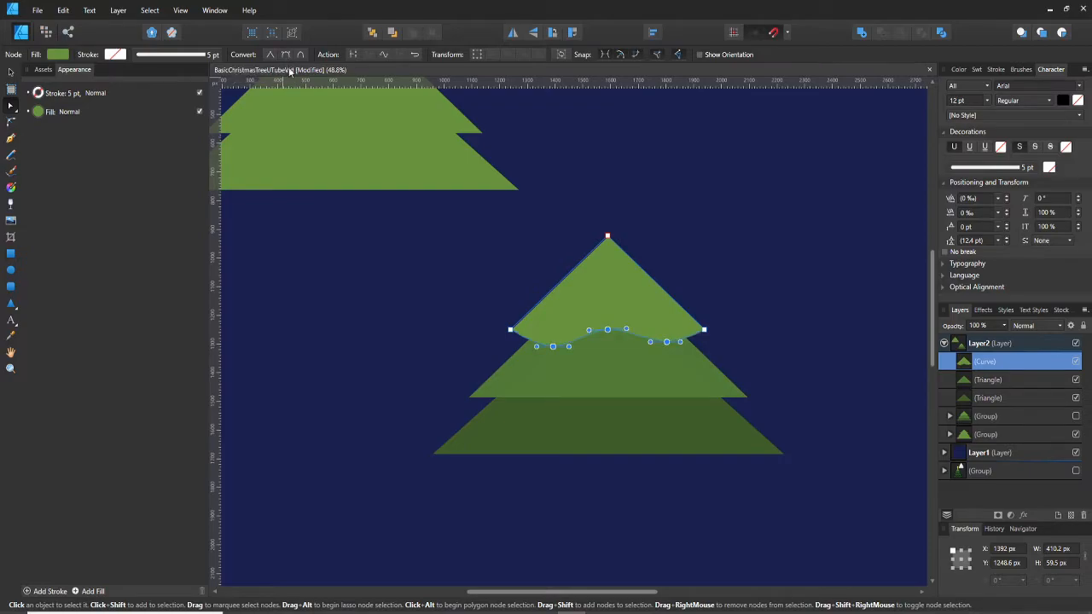
left_click(625, 193)
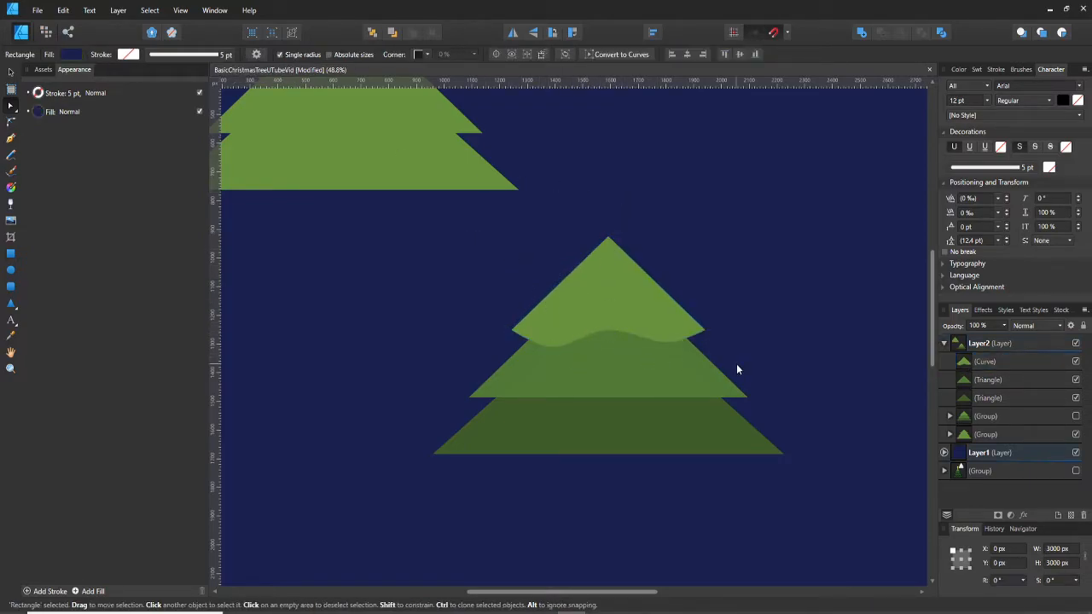
- Convert the middle triangle to curves and add three nodes along its bottom edge, one at the centre and one on each side
left_click(633, 376)
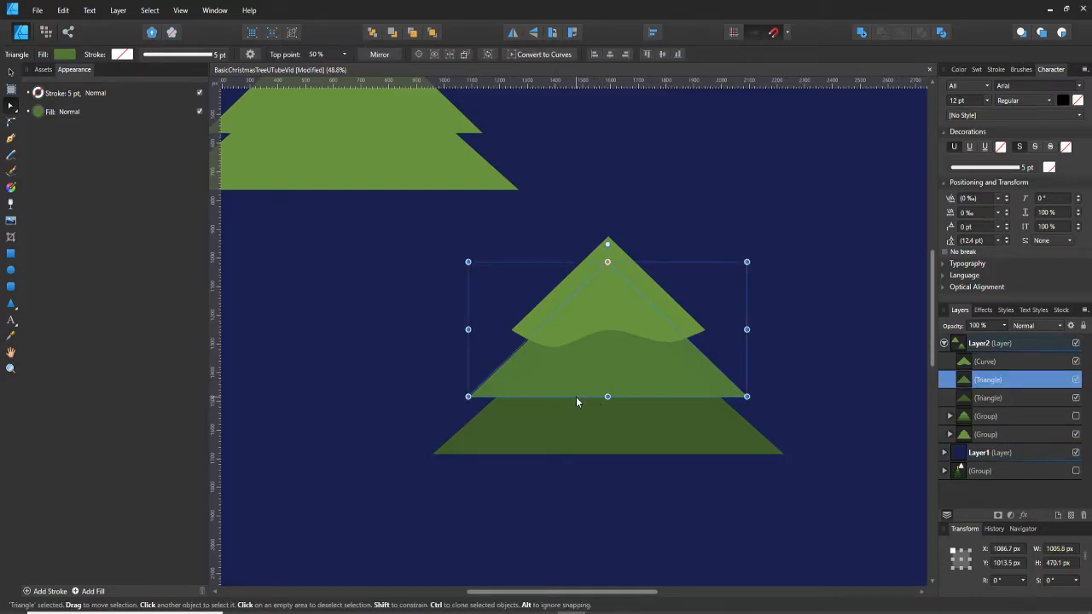
left_click(554, 54)
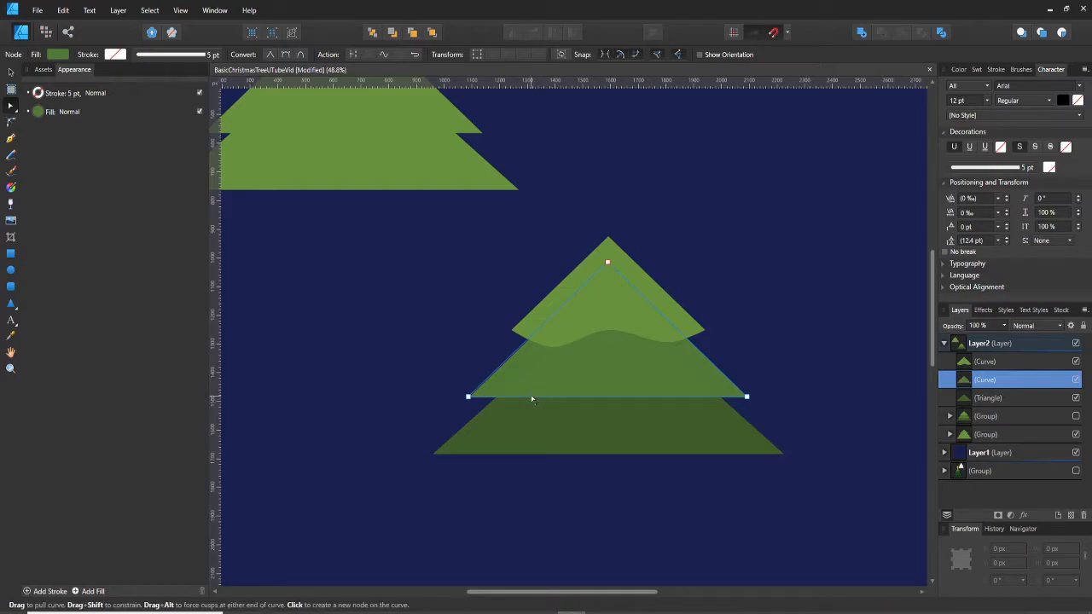
left_click(608, 398)
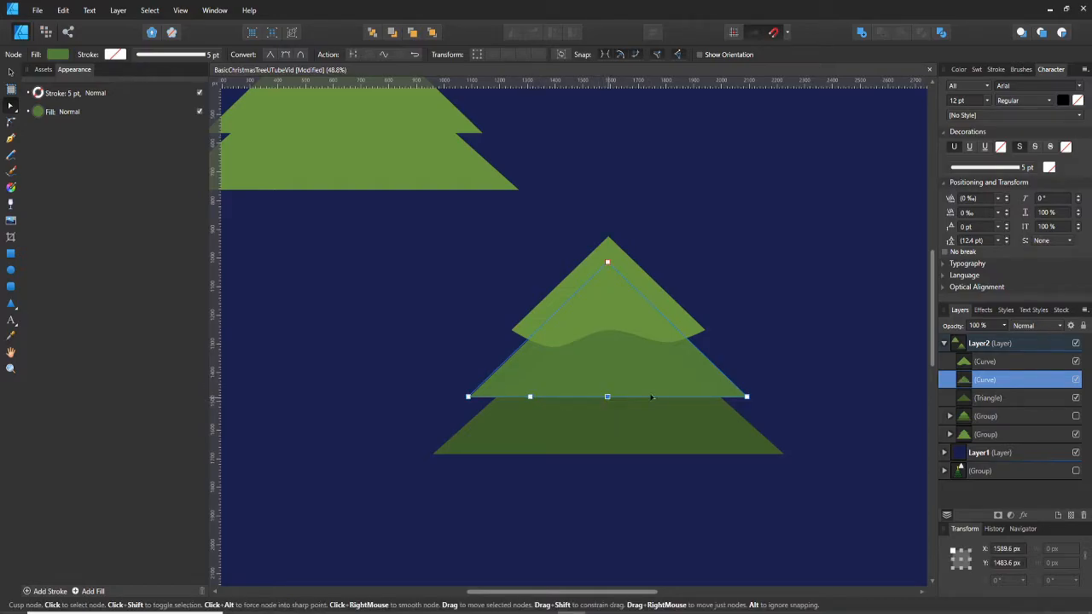
left_click(688, 399)
left_click(587, 403)
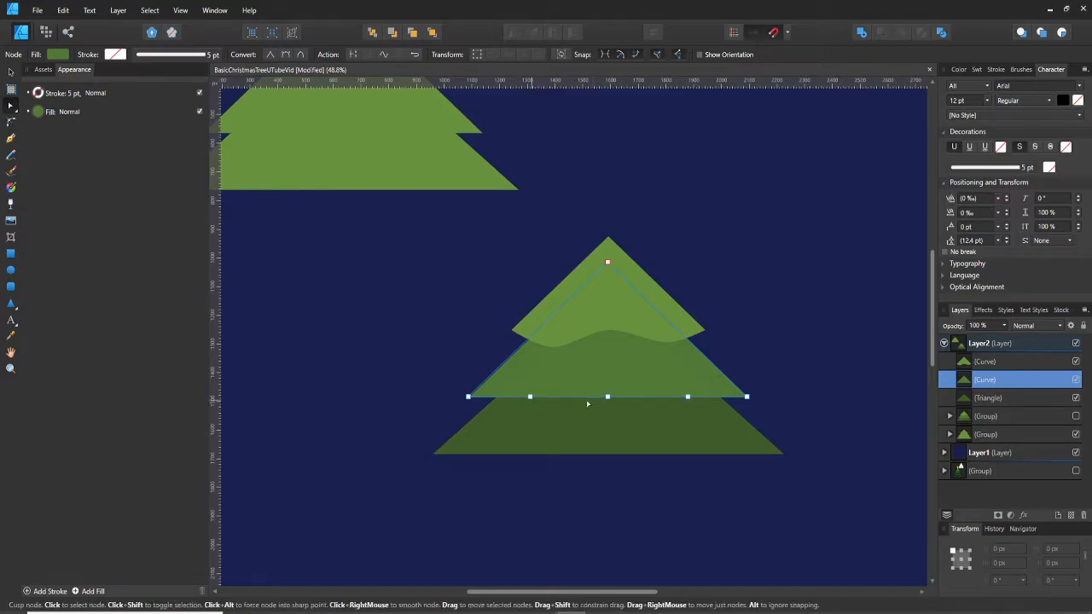
- Raise the middle tier's centre edge node to about Y 1465 px and lower both outer added nodes, the right one to about Y 1558 px
left_click(608, 398)
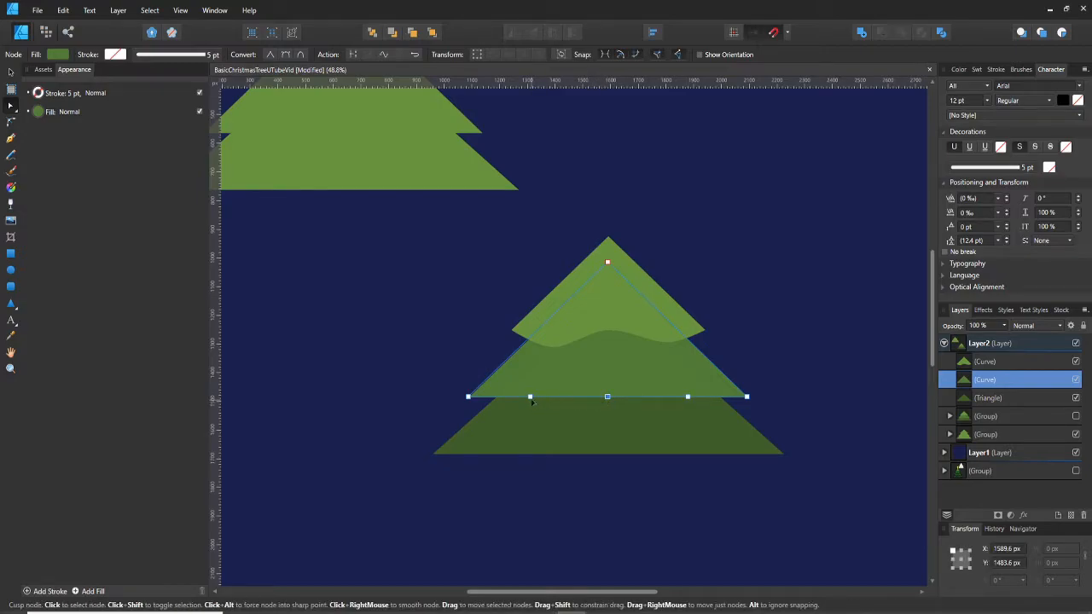
left_click(537, 404, "shift")
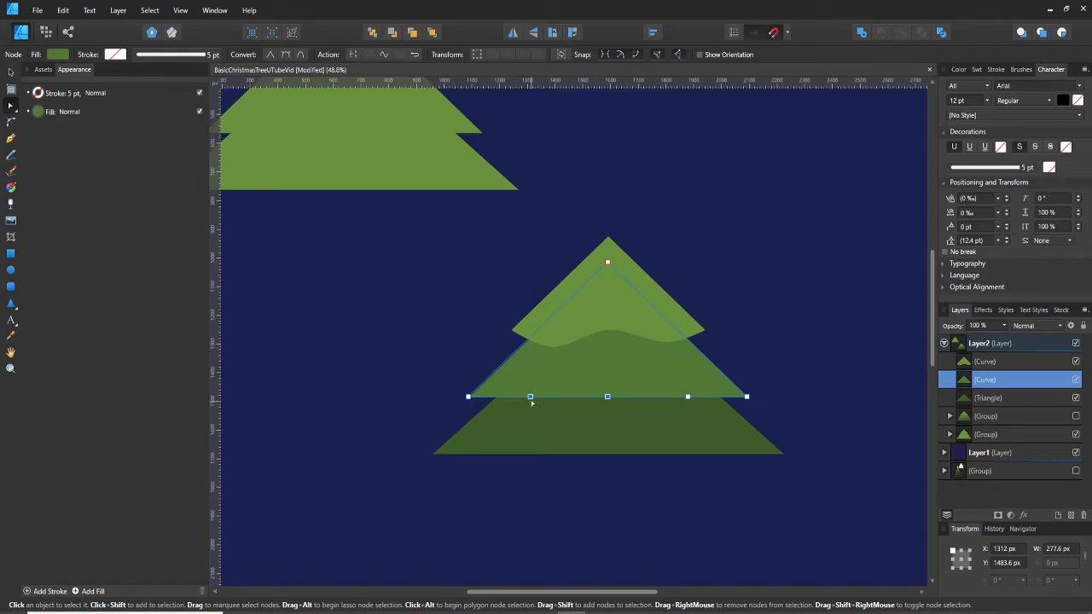
left_click(607, 398)
left_click_drag(607, 397, 607, 392)
left_click_drag(531, 404, 530, 416)
left_click(688, 397)
left_click_drag(687, 397, 688, 420)
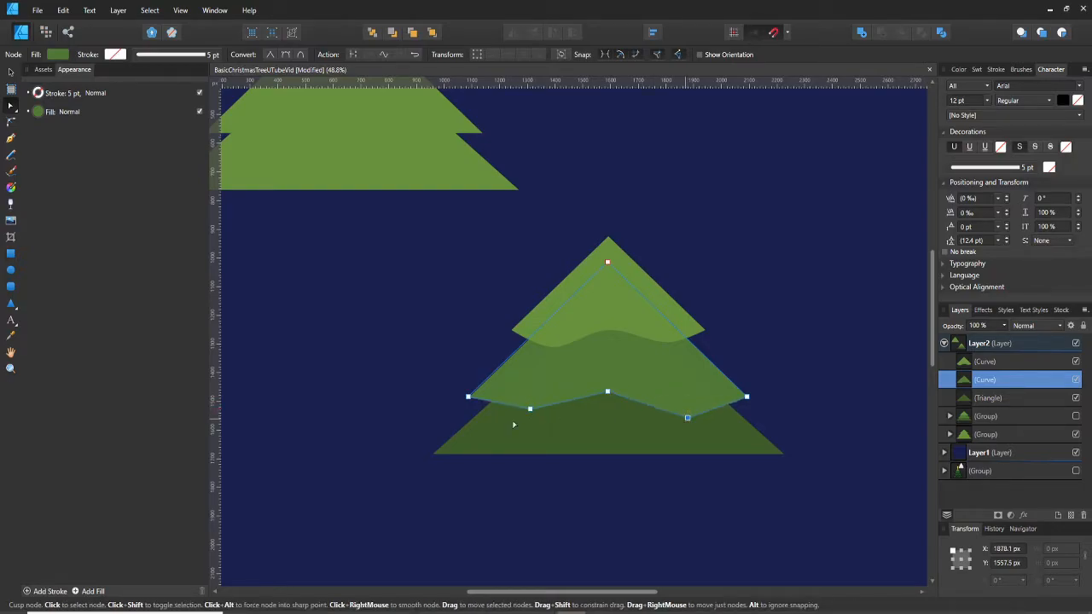
- Convert the middle tier's three added nodes to smooth nodes for a wavy bottom edge, and deselect the shape
left_click_drag(531, 380, 715, 468)
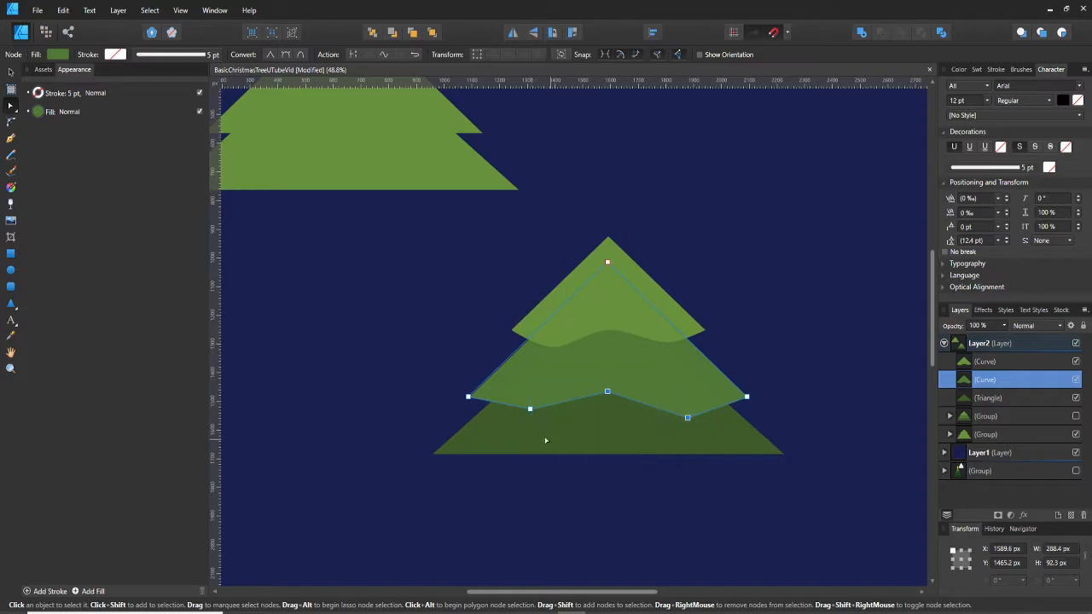
left_click(286, 54)
left_click(405, 339)
- Convert the bottom triangle to curves and add nodes at the centre and on both sides of its bottom edge
scroll(402, 346, "up", 1)
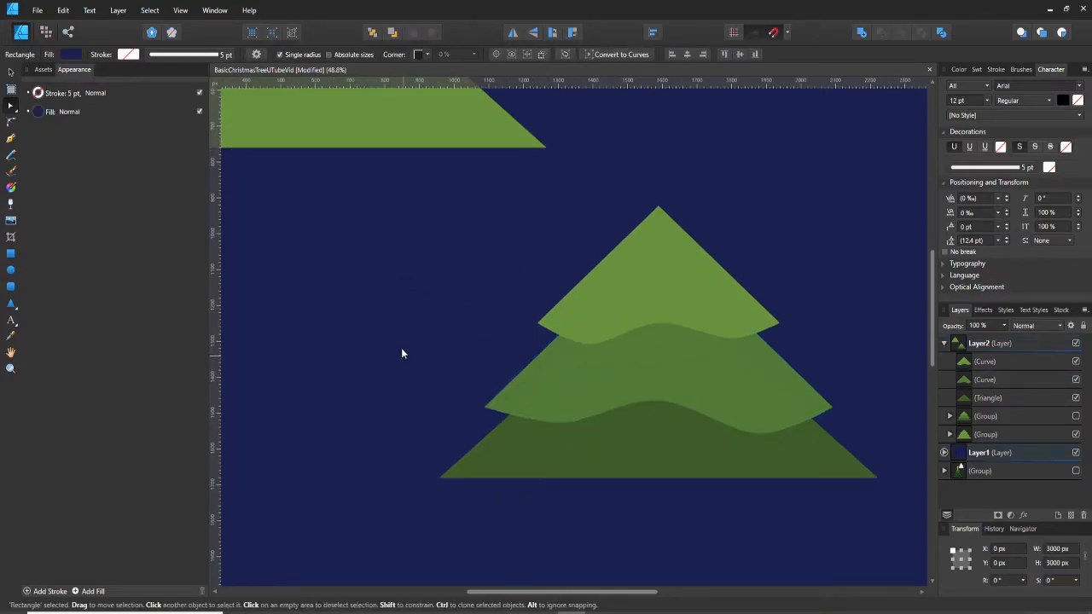
left_click_drag(690, 430, 594, 355)
scroll(682, 389, "down", 1)
left_click(587, 364)
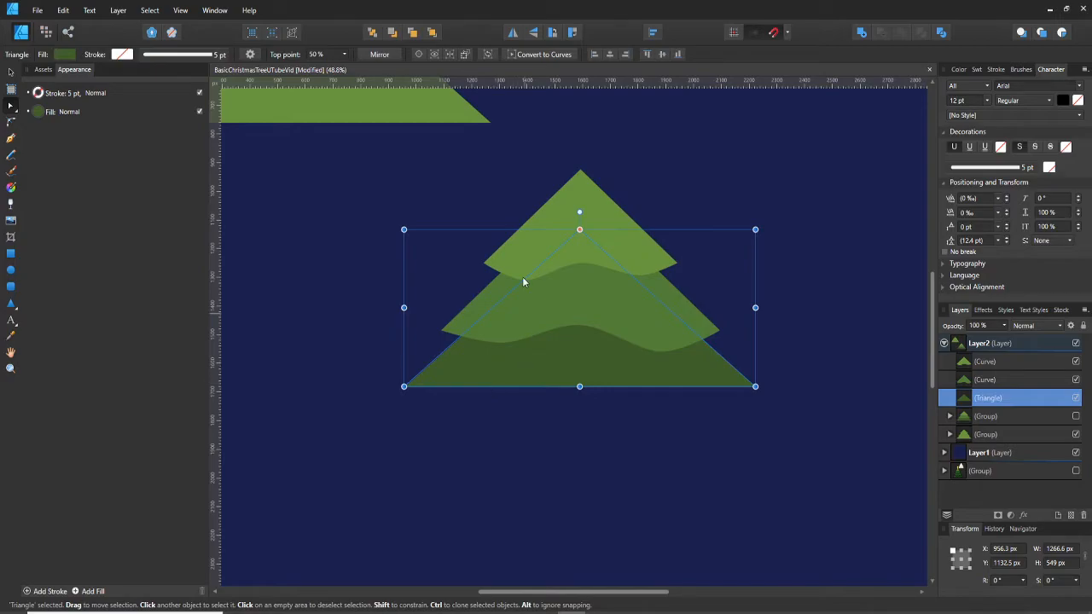
left_click(530, 54)
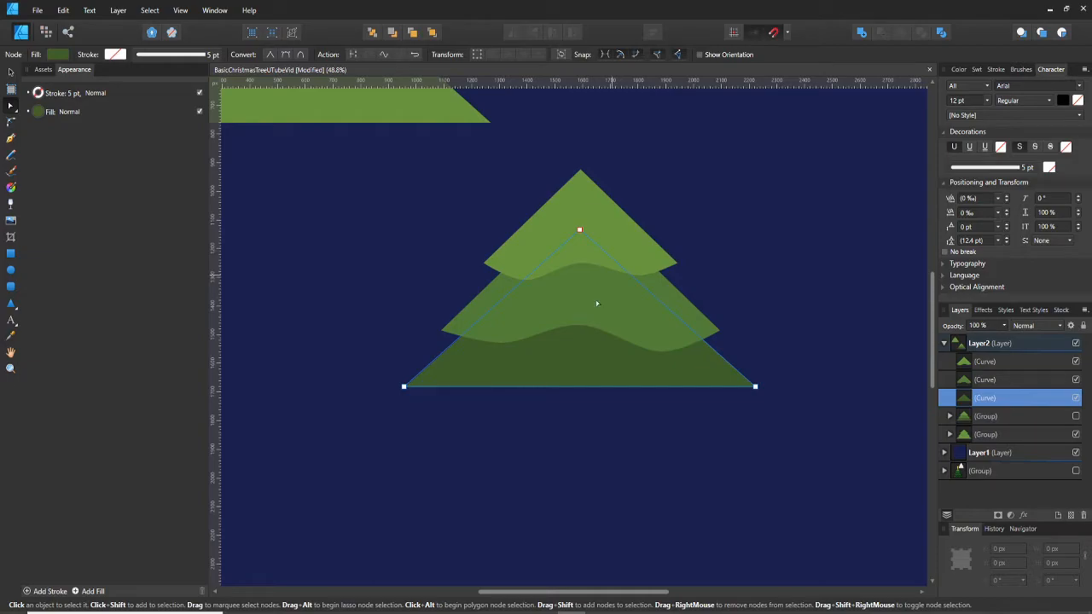
left_click(467, 387)
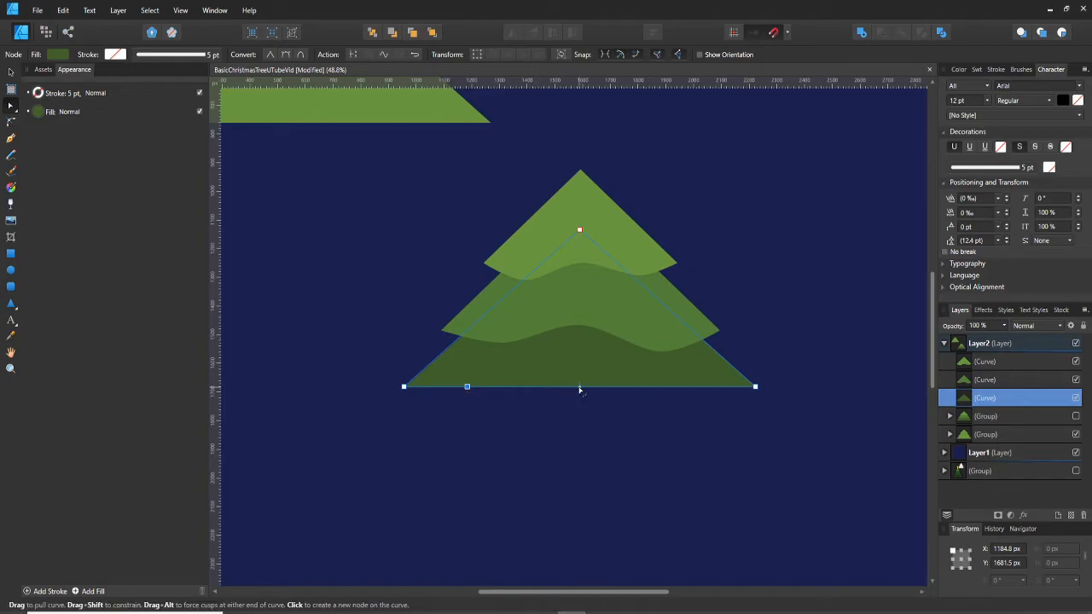
left_click(580, 387)
left_click(677, 387)
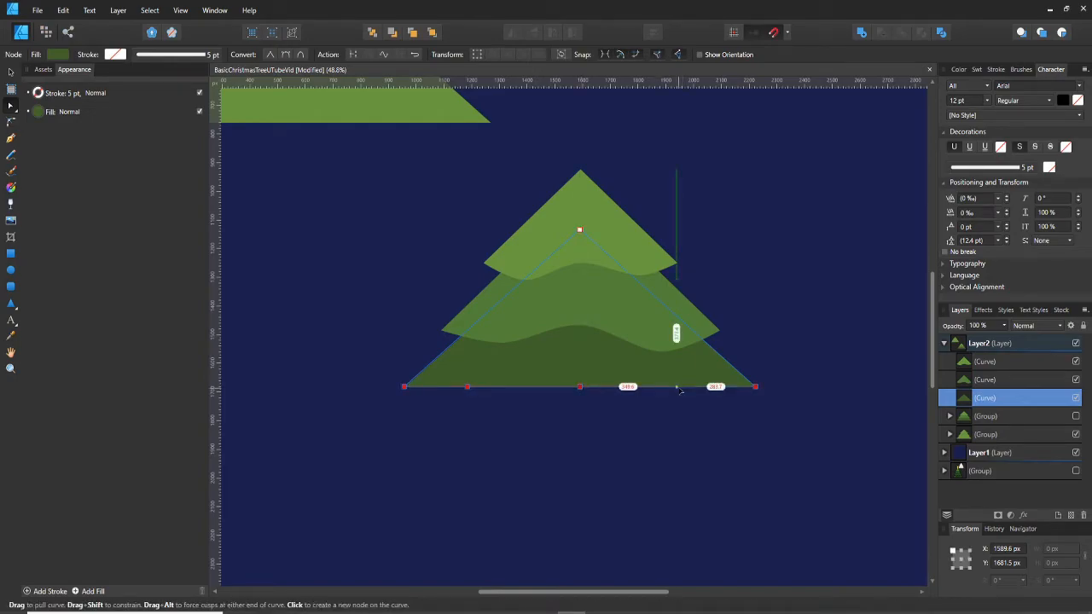
- Raise the bottom tier's centre node to about Y 1632 px and lower the left node to about Y 1739 px and the right to 1702 px
left_click_drag(580, 388, 580, 372)
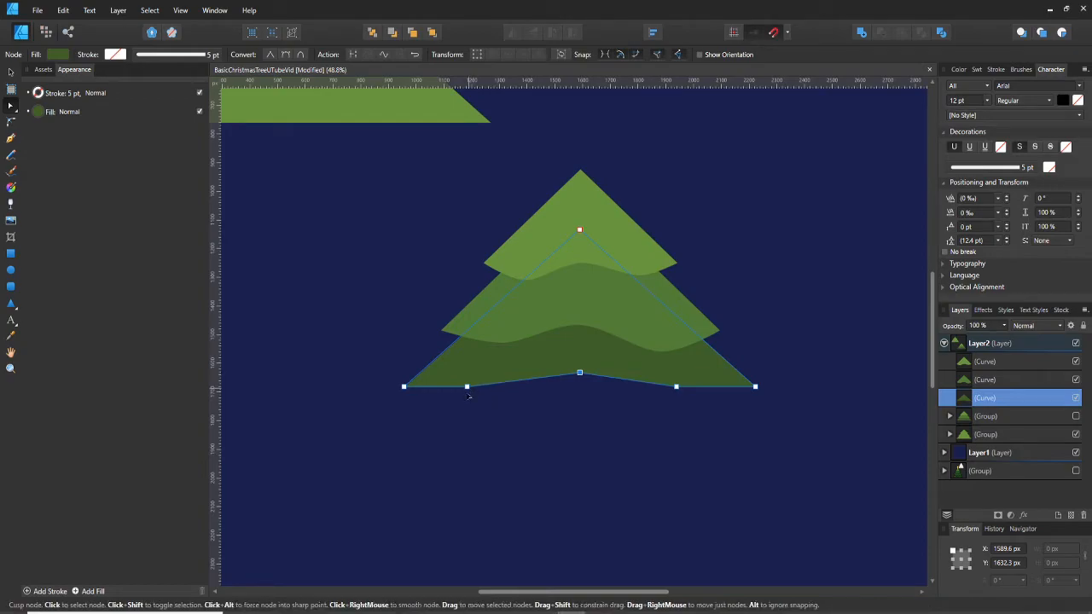
left_click_drag(470, 388, 465, 402)
left_click_drag(675, 387, 683, 392)
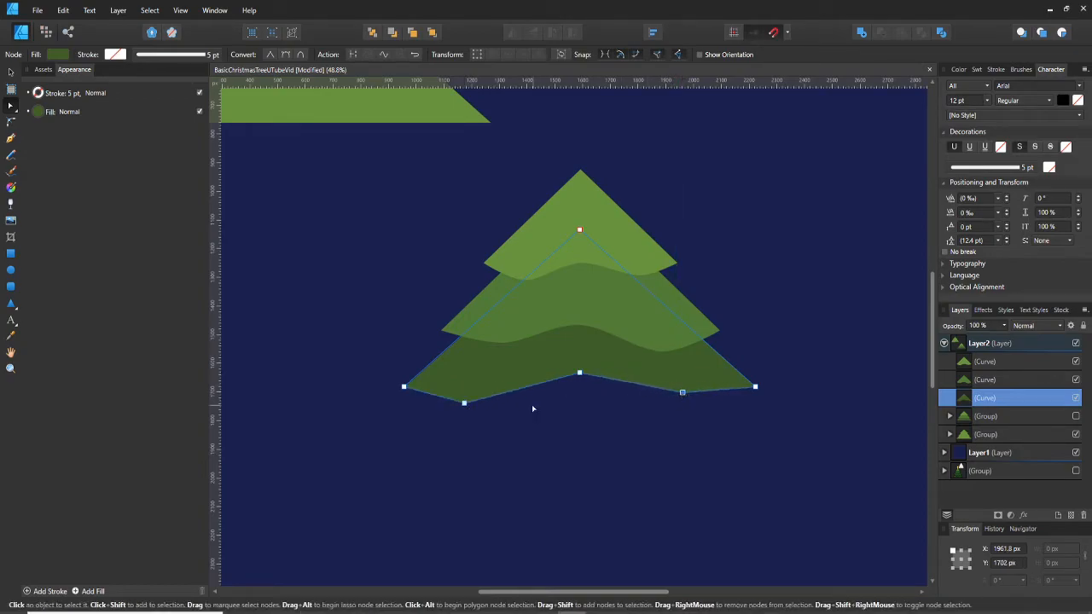
- Convert the bottom tier's three added nodes to smooth nodes, and deselect the shape
left_click_drag(453, 355, 710, 502)
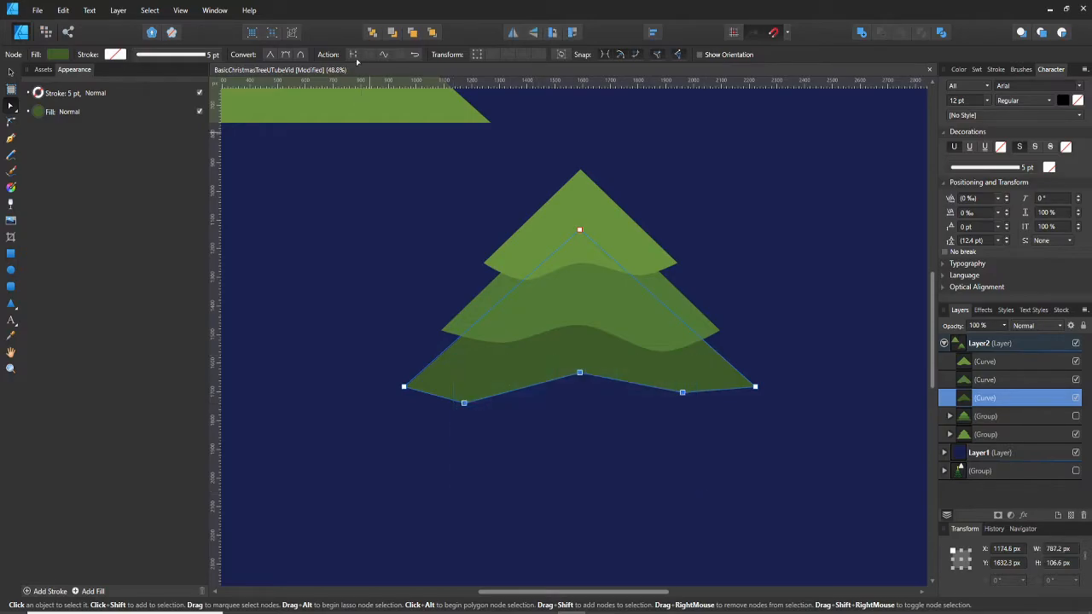
left_click(289, 57)
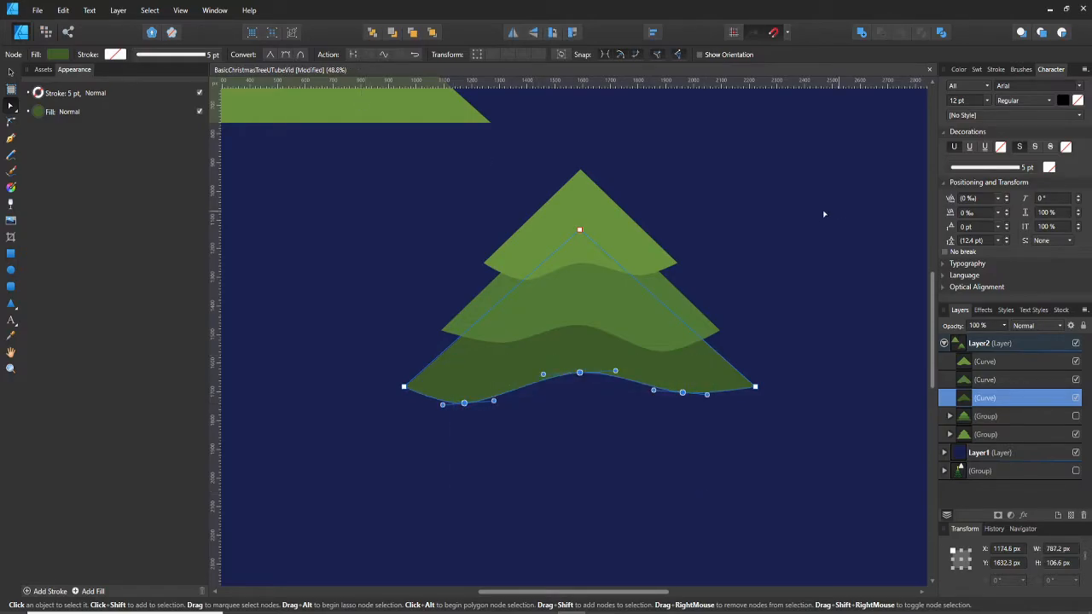
left_click(790, 252)
- Add a node between the centre and right nodes of the bottom tier's wavy edge, and undo a trial downward pull on it
left_click(611, 364)
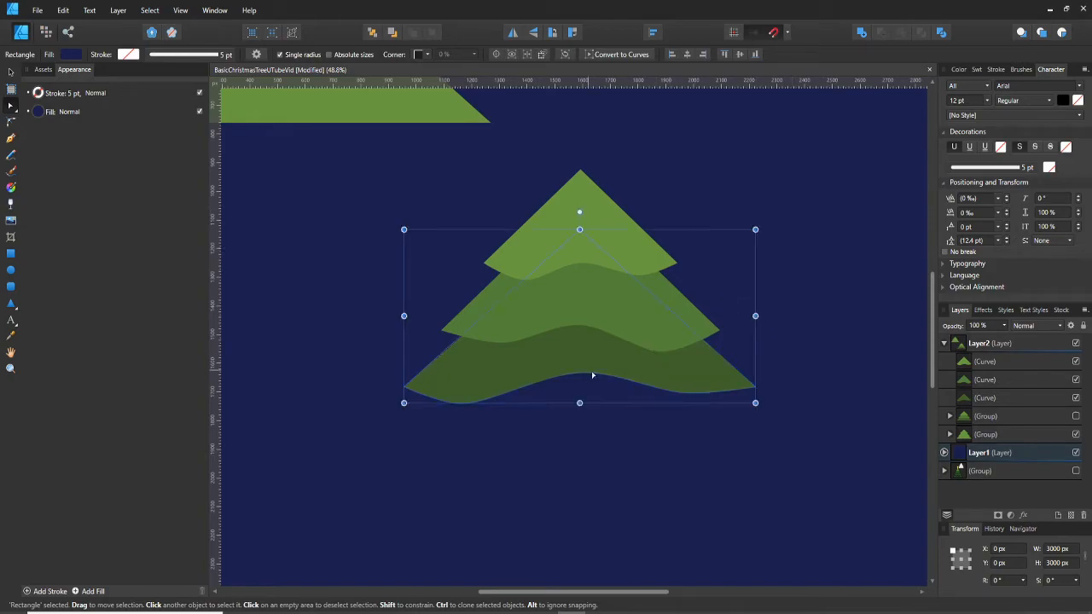
key("a")
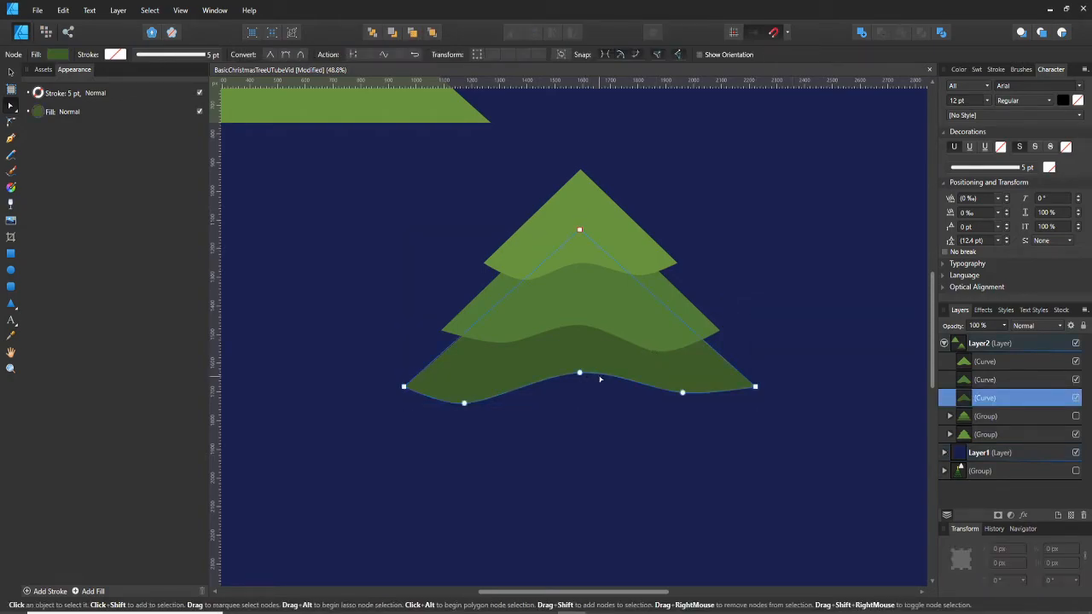
left_click(627, 393)
left_click_drag(627, 393, 653, 403)
left_click(663, 423)
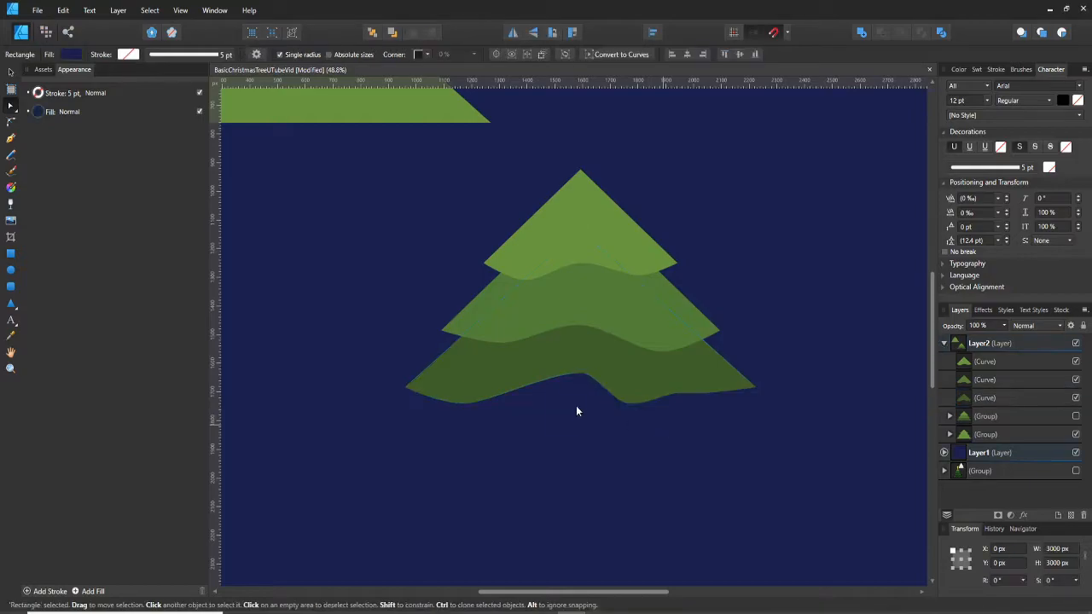
left_click(654, 400)
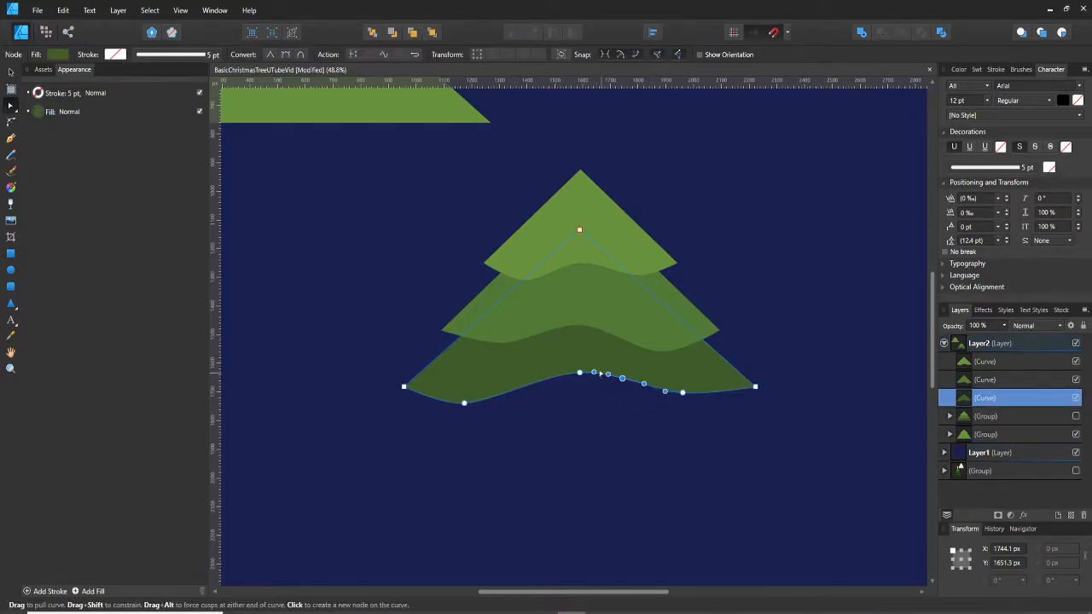
left_click(597, 414)
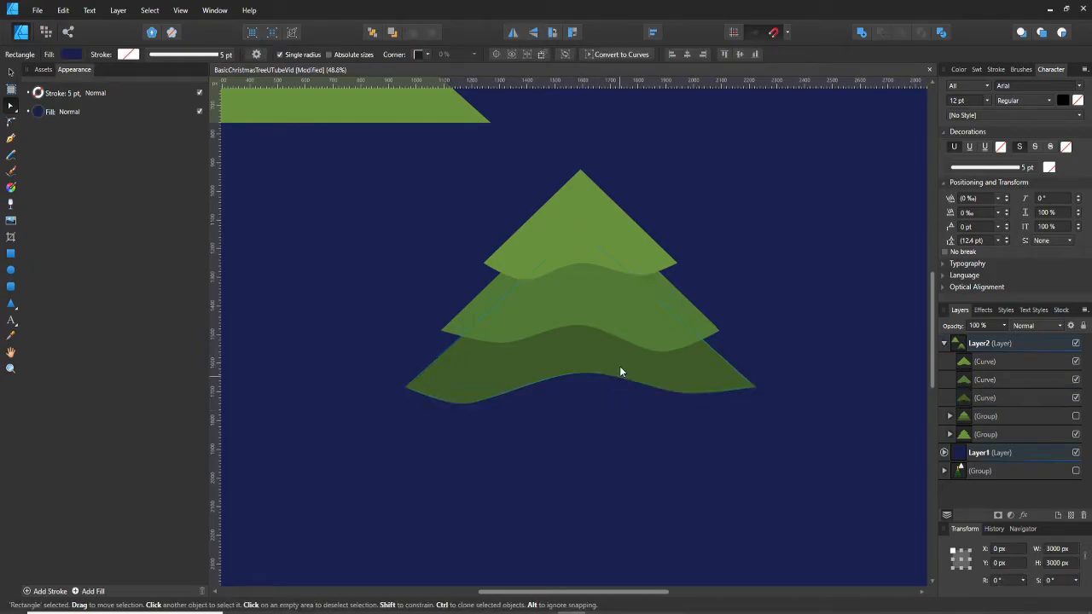
- Shift the bottom tier's centre node slightly left and down, and lower the newly added node to about X 1730 px, Y 1739 px
left_click(582, 375)
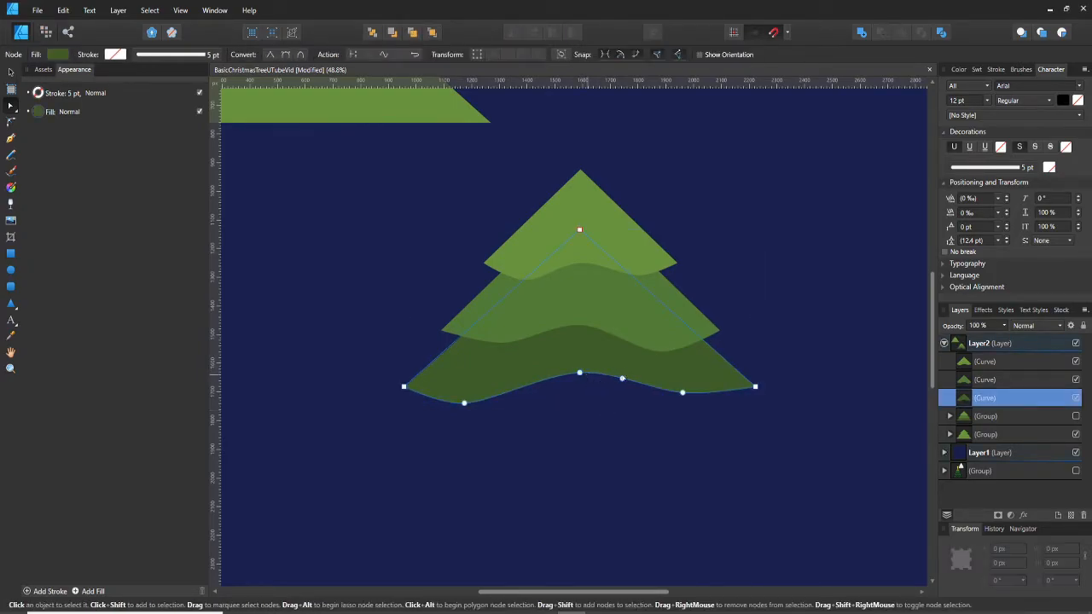
left_click(585, 376)
left_click_drag(577, 381, 618, 403)
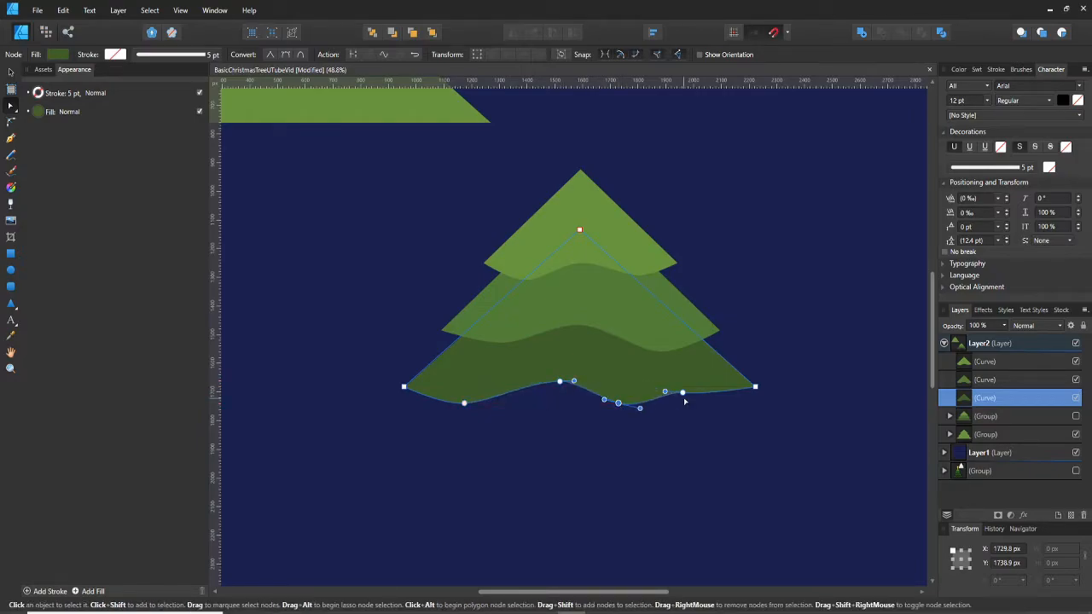
- Bend the edge segment between the bottom tier's rightmost smooth node and its right corner upward, and deselect the shape
left_click(710, 394)
left_click_drag(713, 393, 719, 381)
left_click(746, 347)
key("v")
left_click(632, 421)
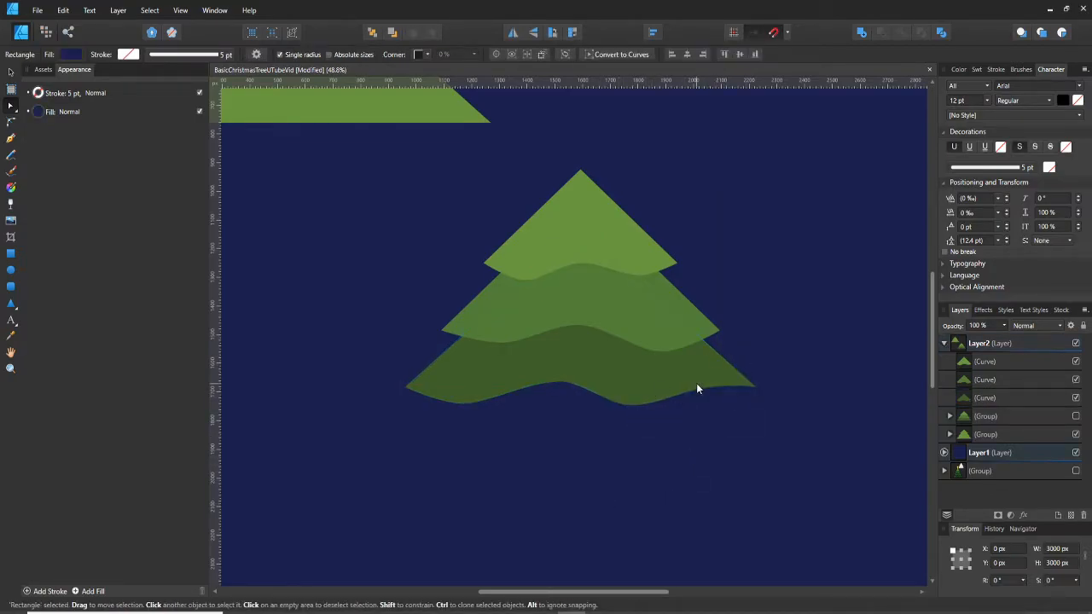
- Flatten the bottom tier's central wave by moving its crest node to about X 1500 px, Y 1702 px, and deselect the shape
left_click(658, 381)
key("a")
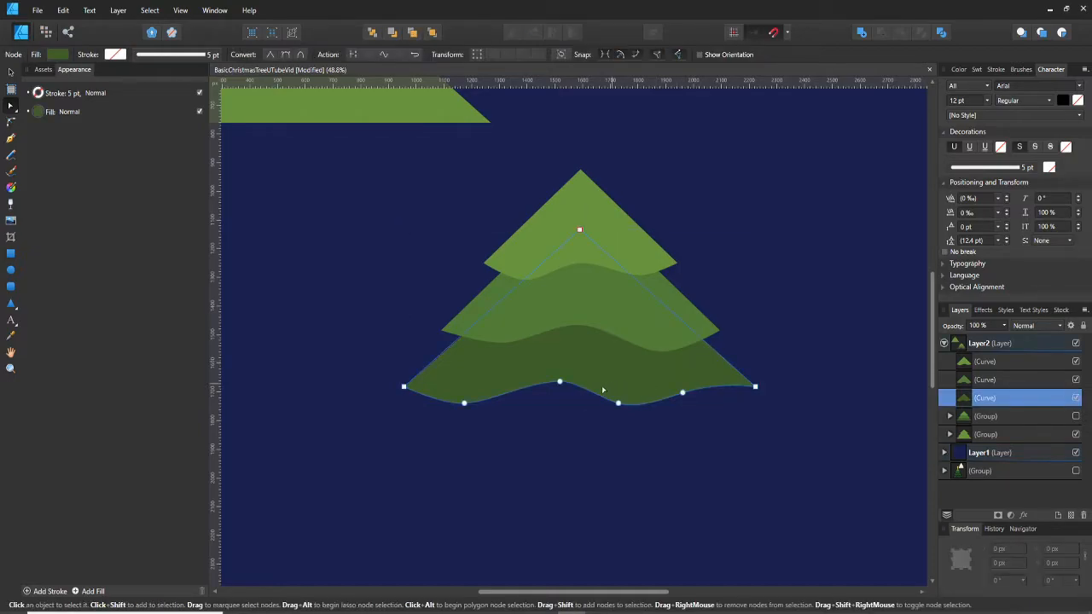
left_click_drag(559, 382, 554, 393)
left_click(555, 454)
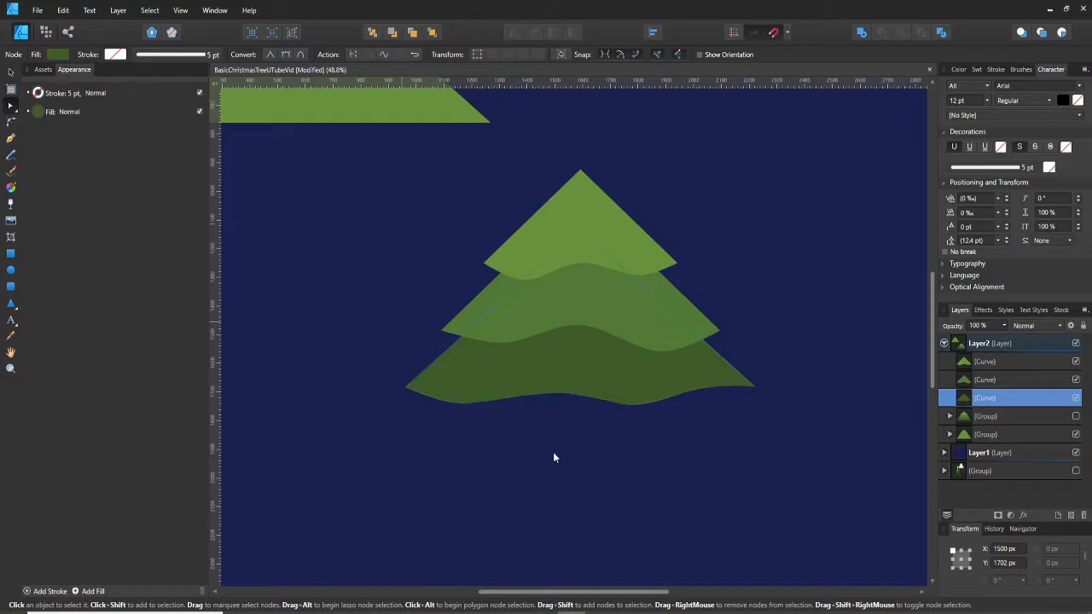
key("v")
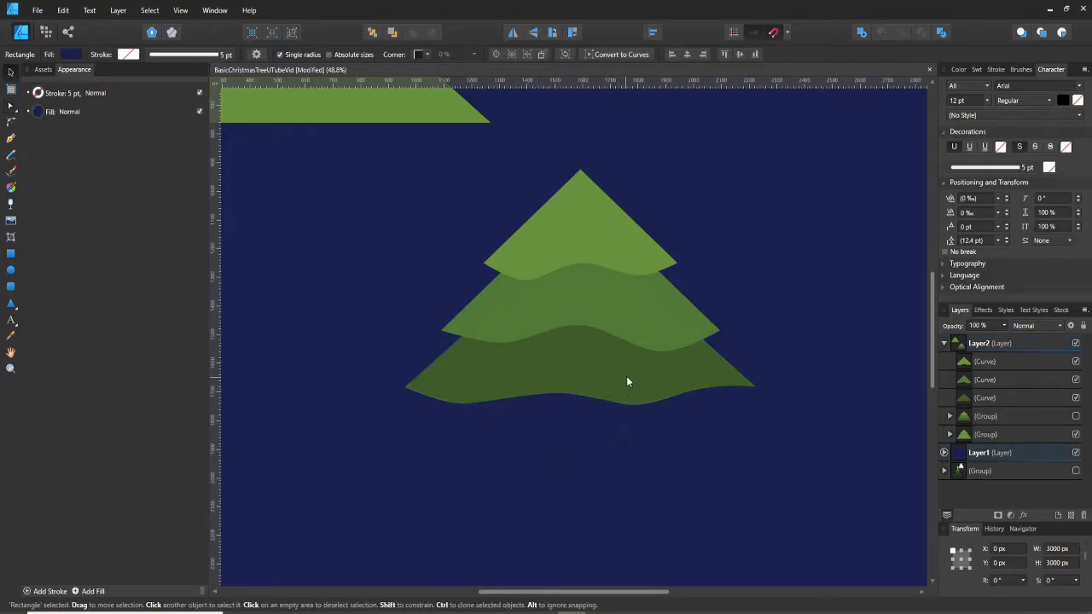
- Duplicate the wavy bottom tier, move the copy down to form a fourth tier, and enlarge it to about 1551 × 749 px
left_click(626, 375)
scroll(626, 376, "down", 3)
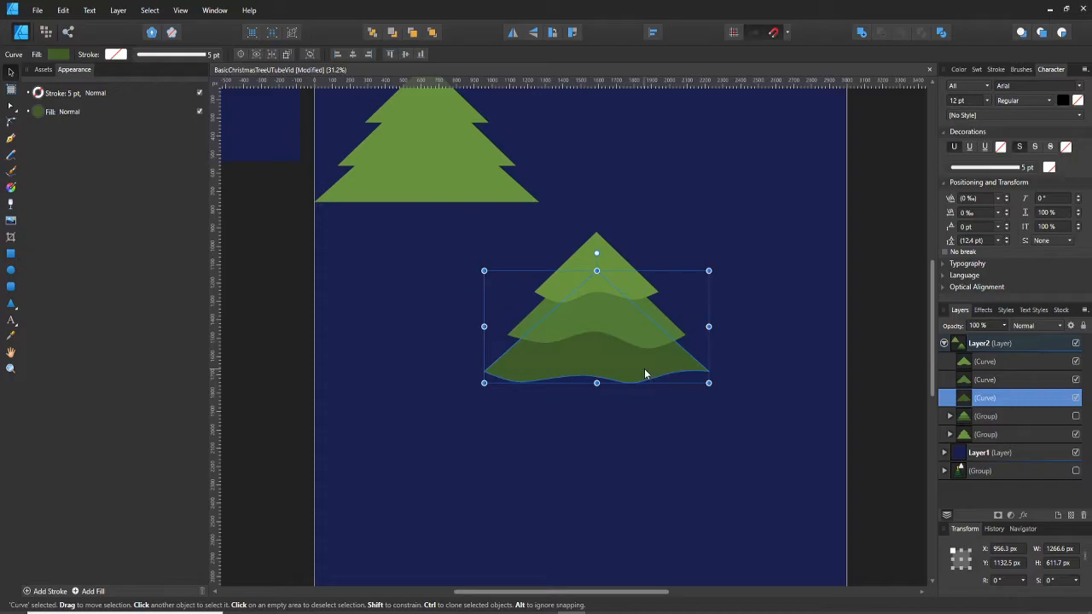
key("ctrl+j")
left_click_drag(596, 367, 595, 399)
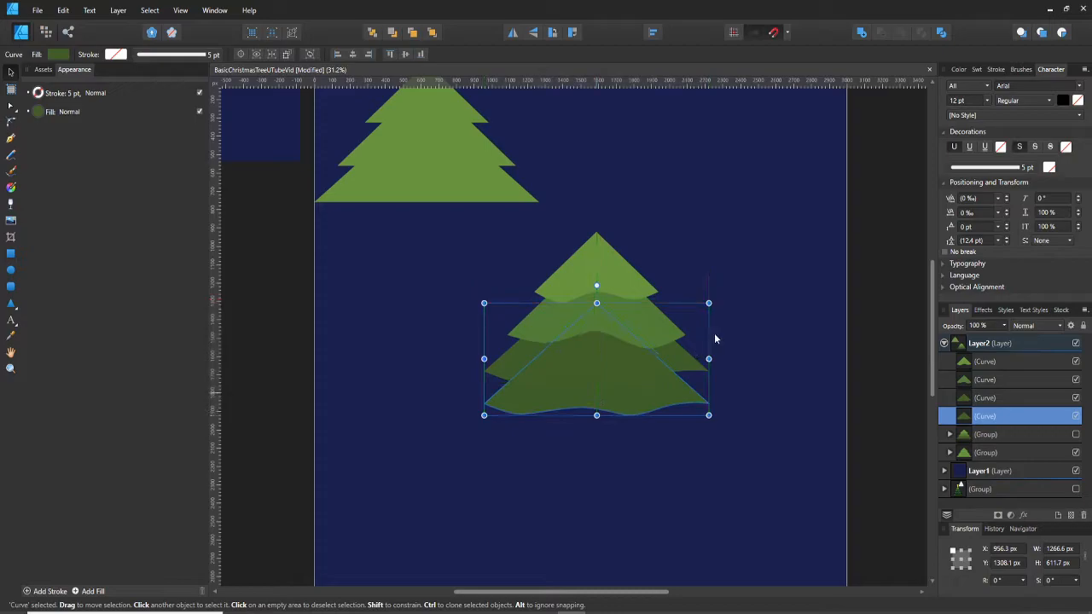
left_click_drag(715, 298, 734, 290)
- Darken the fourth tier's green fill by lowering its lightness, and deselect the shape
left_click(64, 55)
left_click_drag(56, 112, 52, 113)
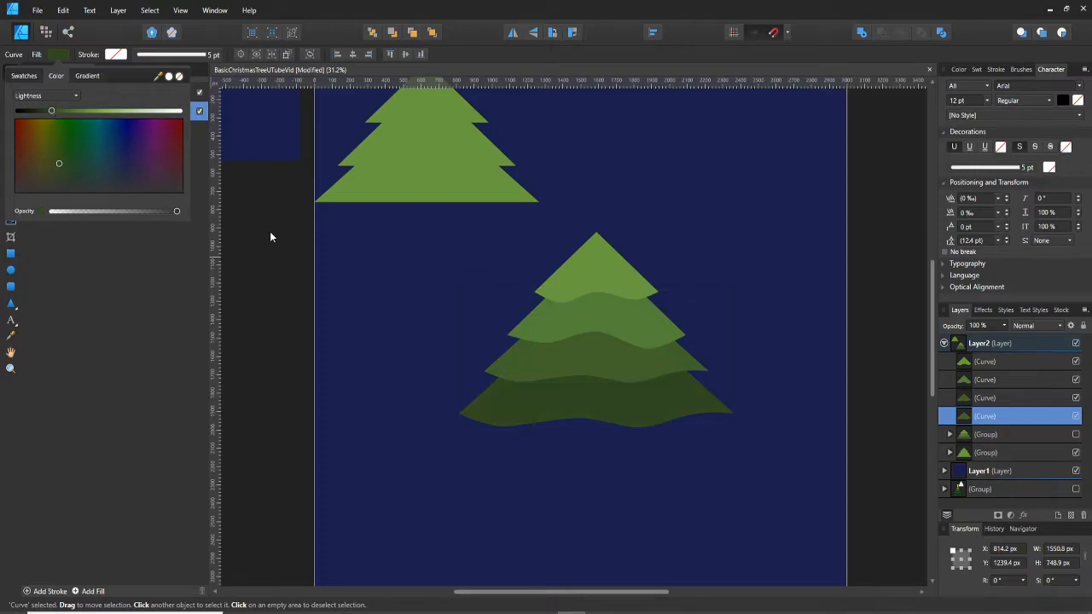
left_click(704, 276)
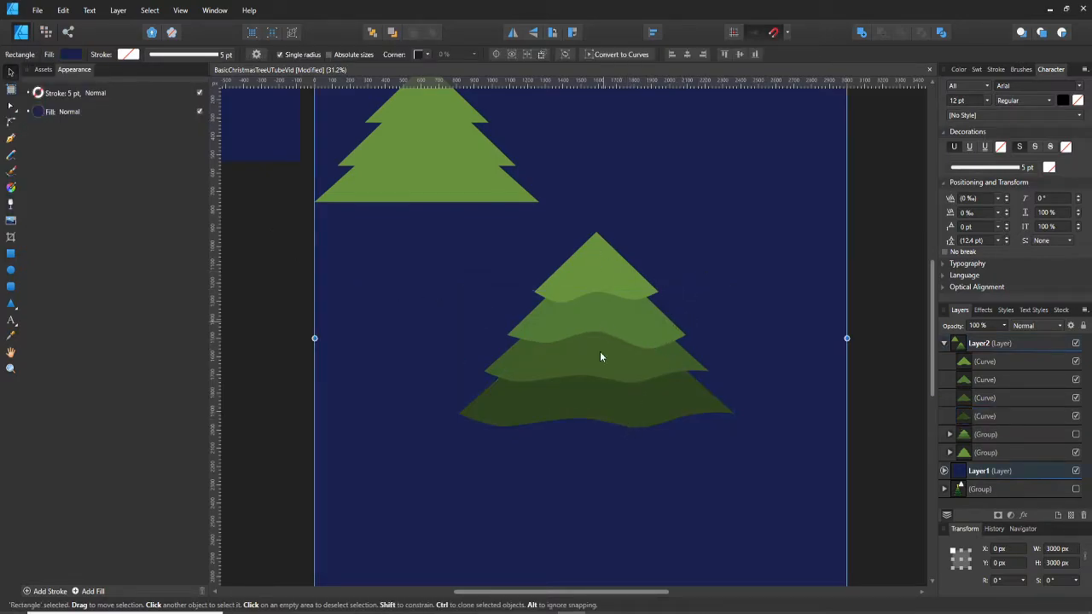
- Nudge the darkest bottom tier of the wavy tree up to about Y 1179 px, and deselect it
scroll(601, 413, "up", 1)
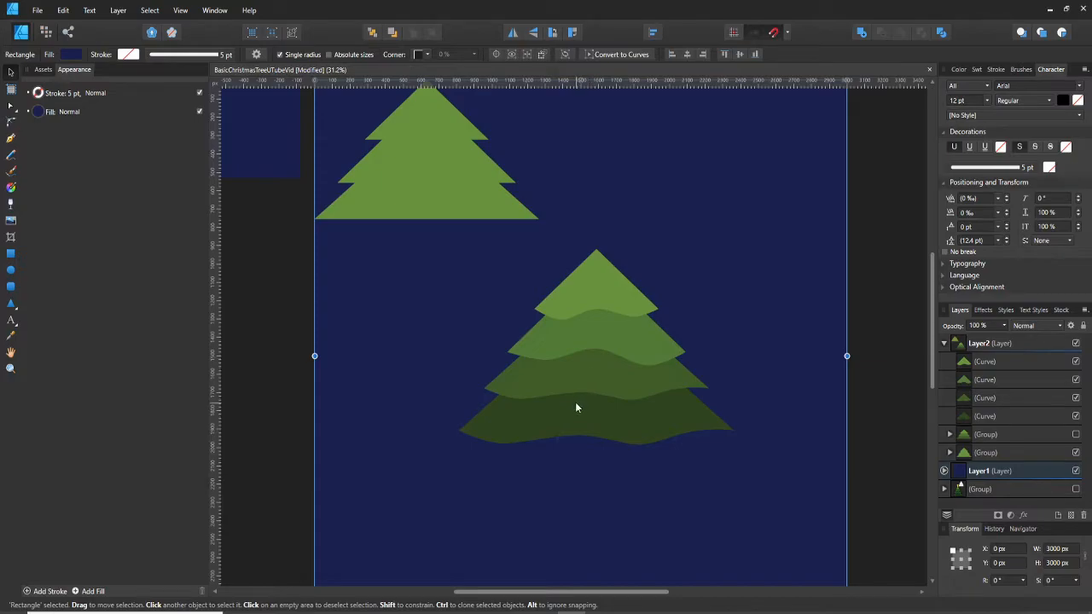
scroll(575, 401, "down", 1)
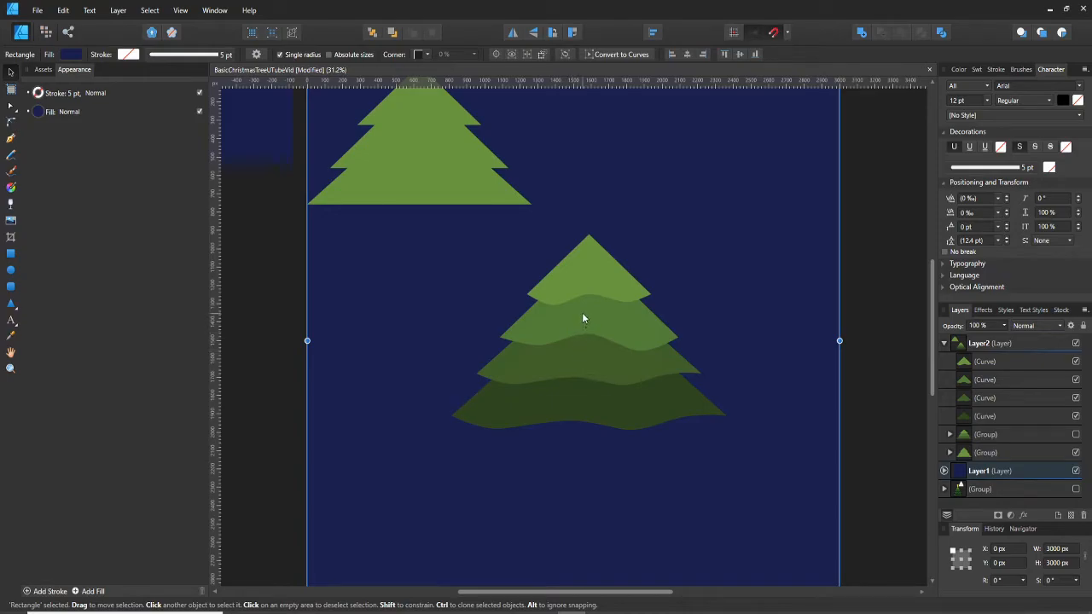
left_click(585, 409)
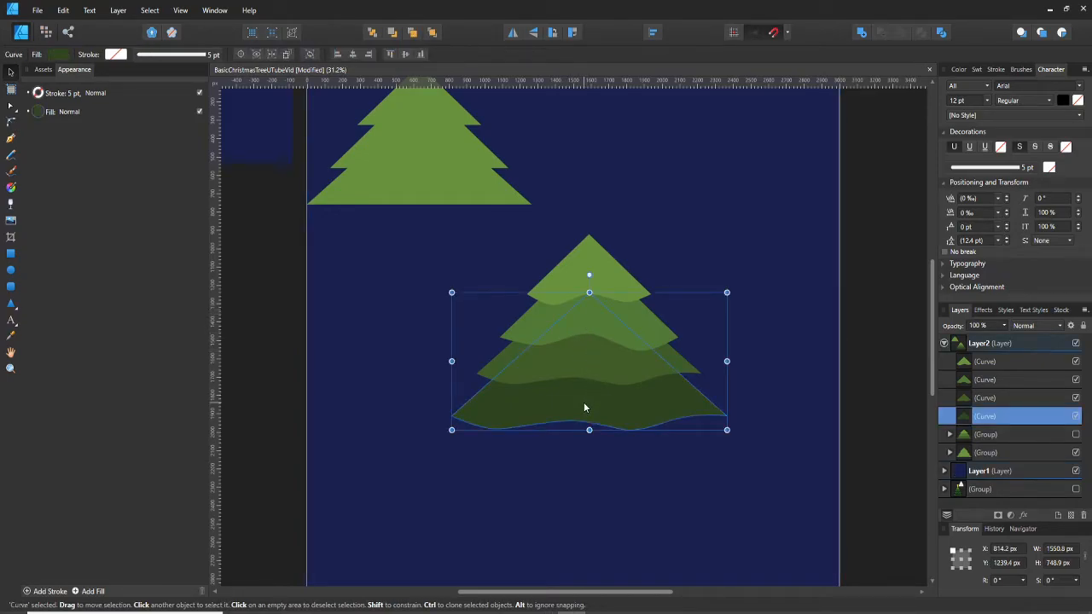
left_click_drag(584, 408, 586, 406)
key("shift+Up")
key("shift+Up")
left_click(751, 366)
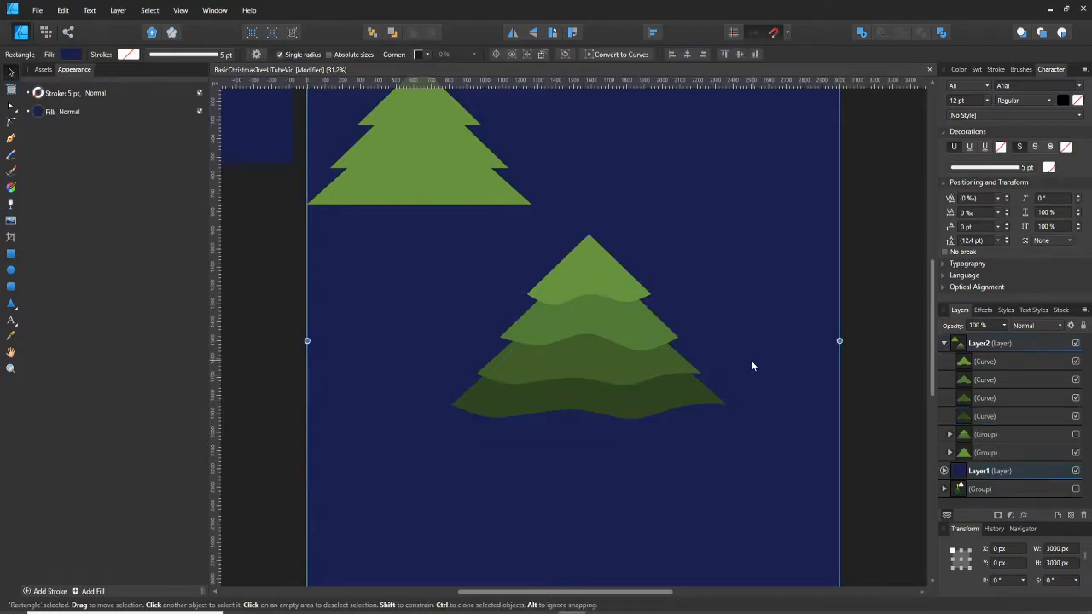
- Move the wavy tree's top tier down slightly to about Y 952 px, and deselect it
left_click(671, 397)
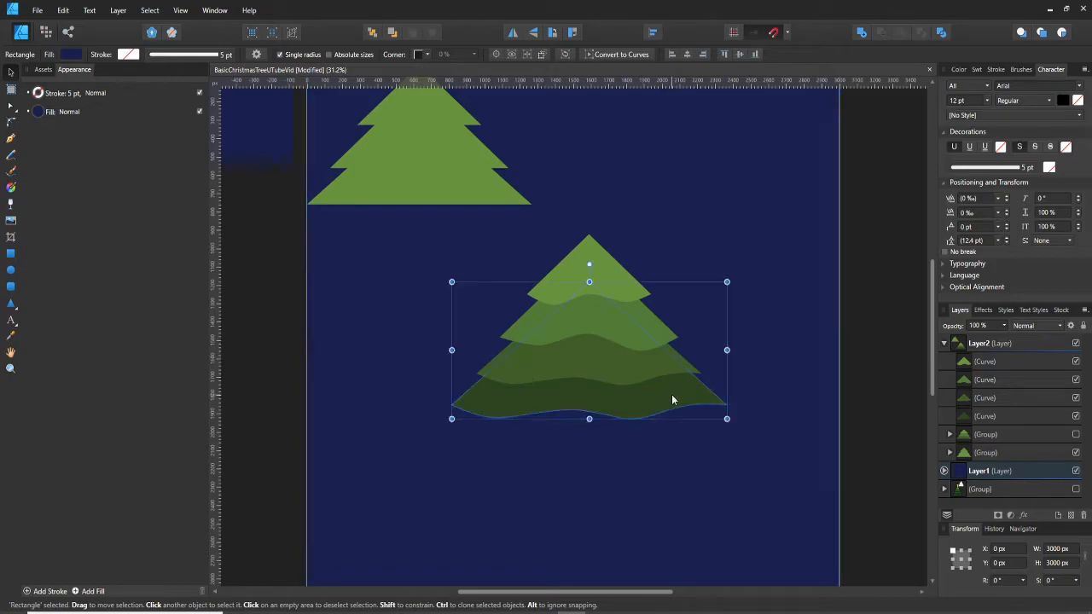
left_click(617, 255)
left_click(611, 261)
left_click_drag(611, 261, 612, 266)
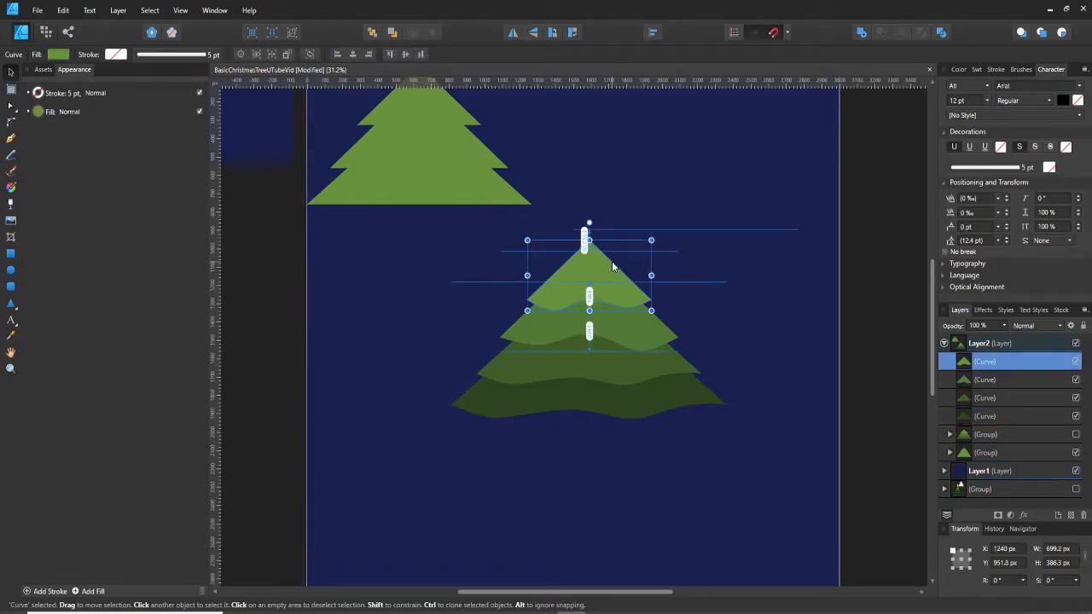
left_click(654, 205)
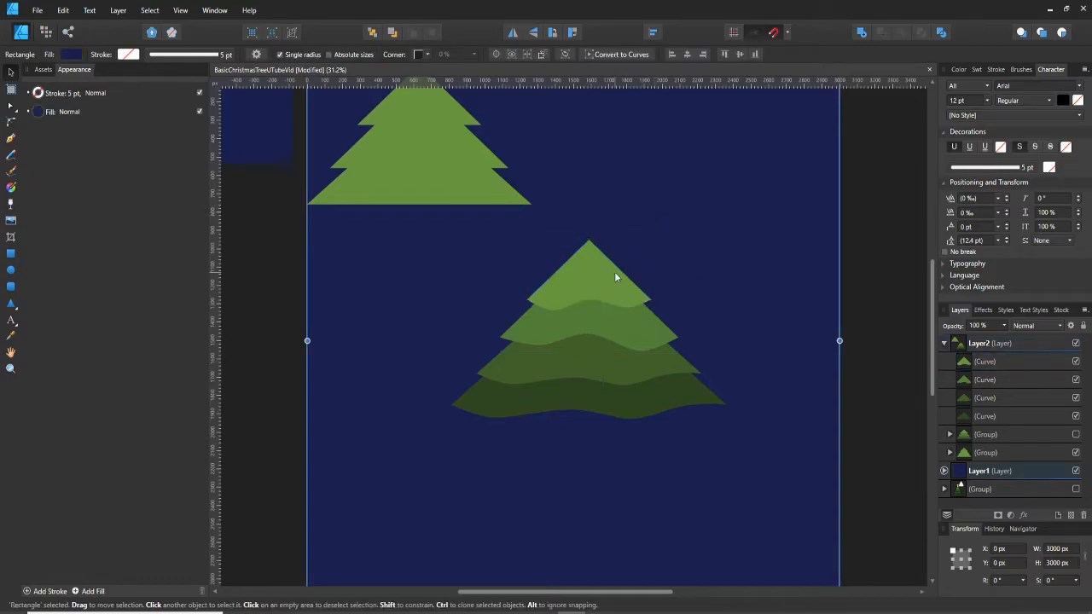
- Duplicate all four wavy tiers together and remove the fill from the copies
left_click(604, 409)
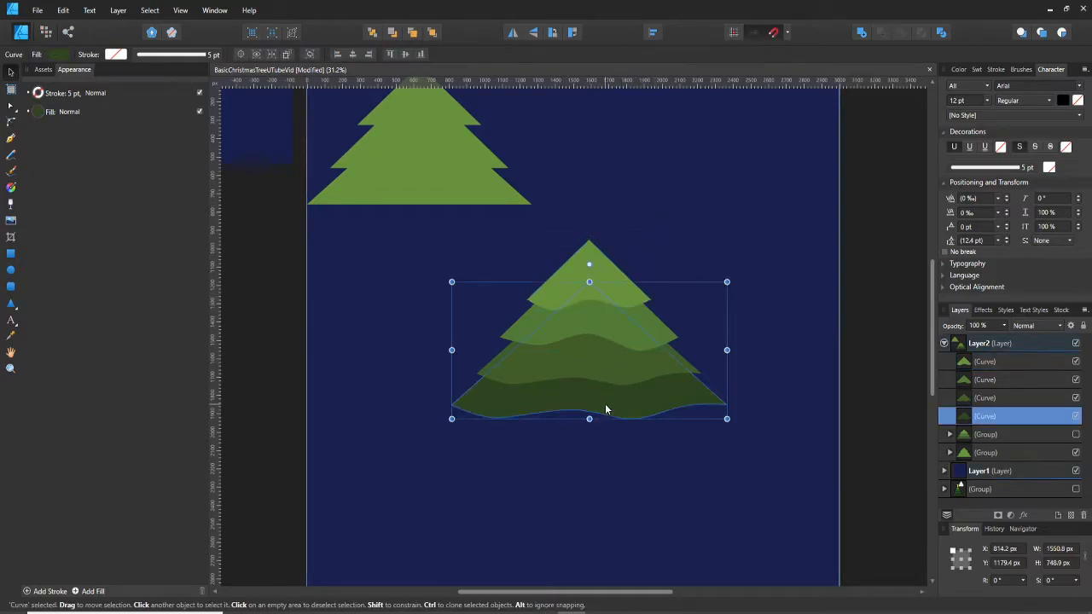
left_click(618, 364, "shift")
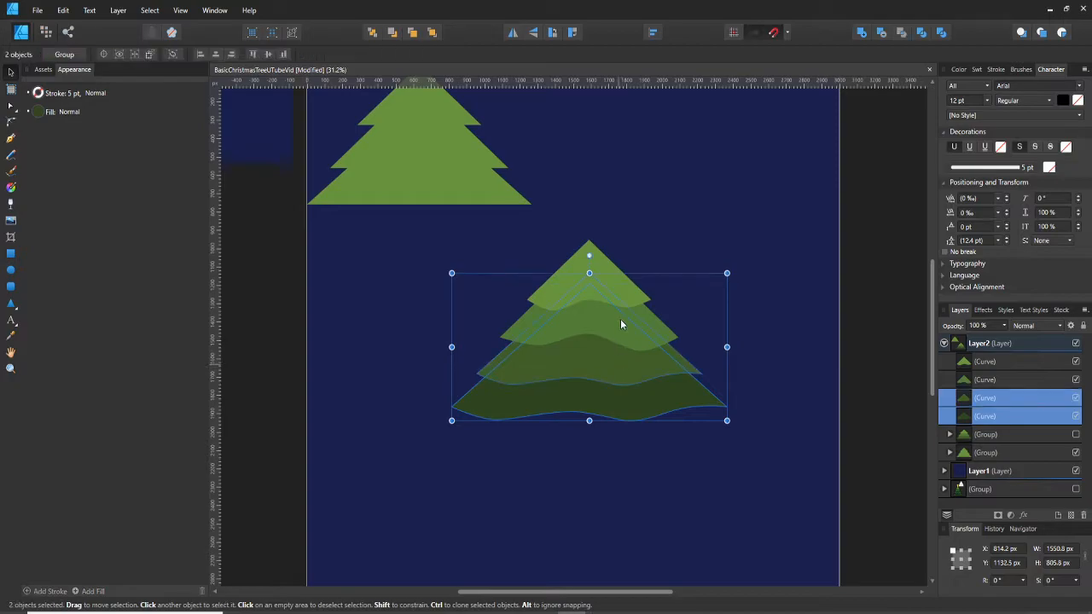
left_click(609, 300, "shift")
left_click(612, 288, "shift")
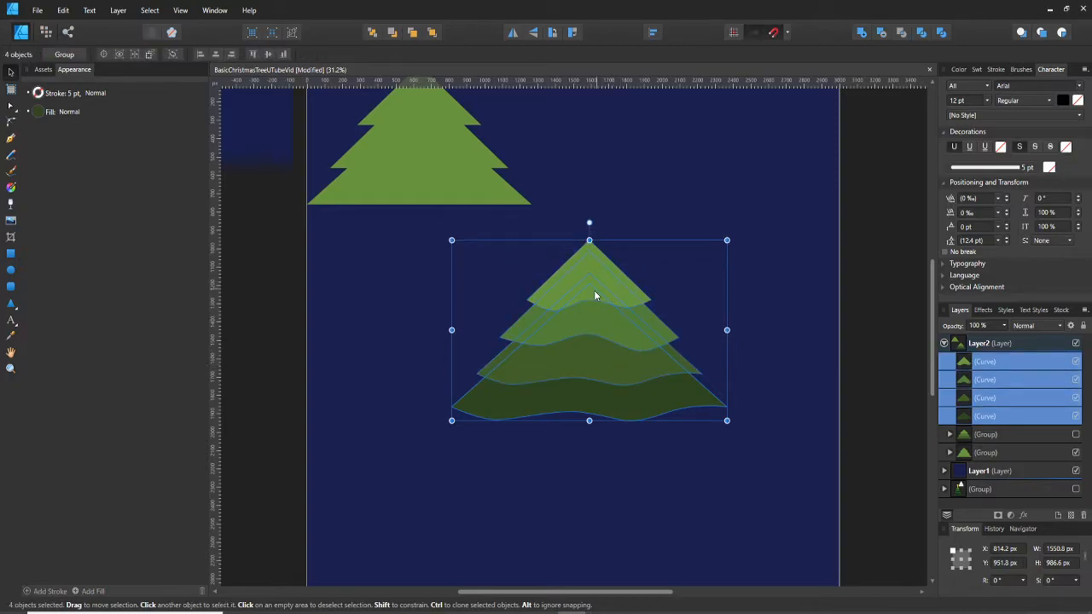
key("ctrl+j")
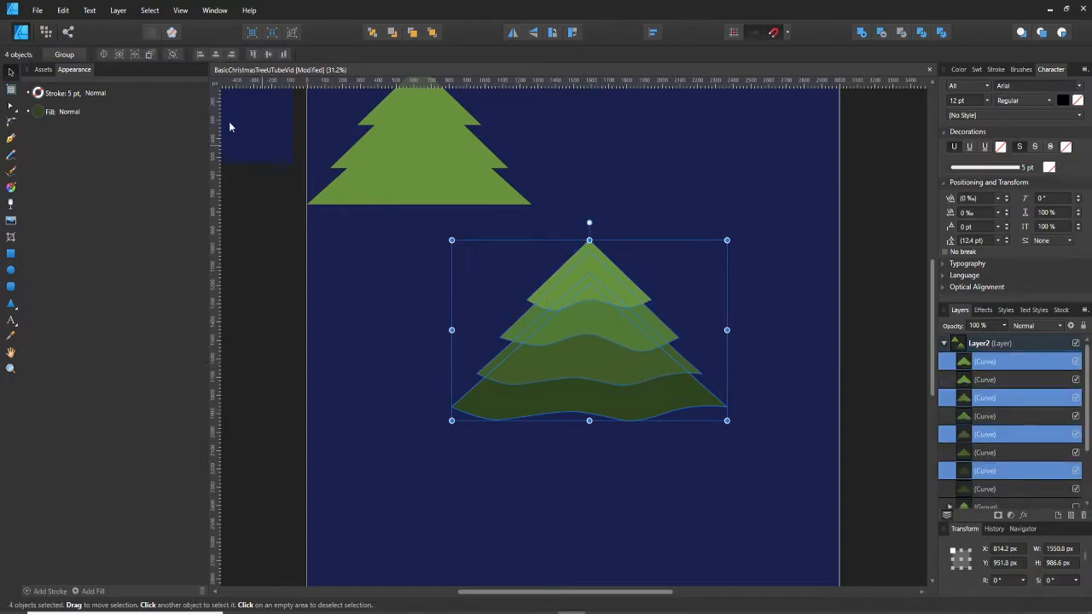
left_click(39, 116)
left_click(38, 113)
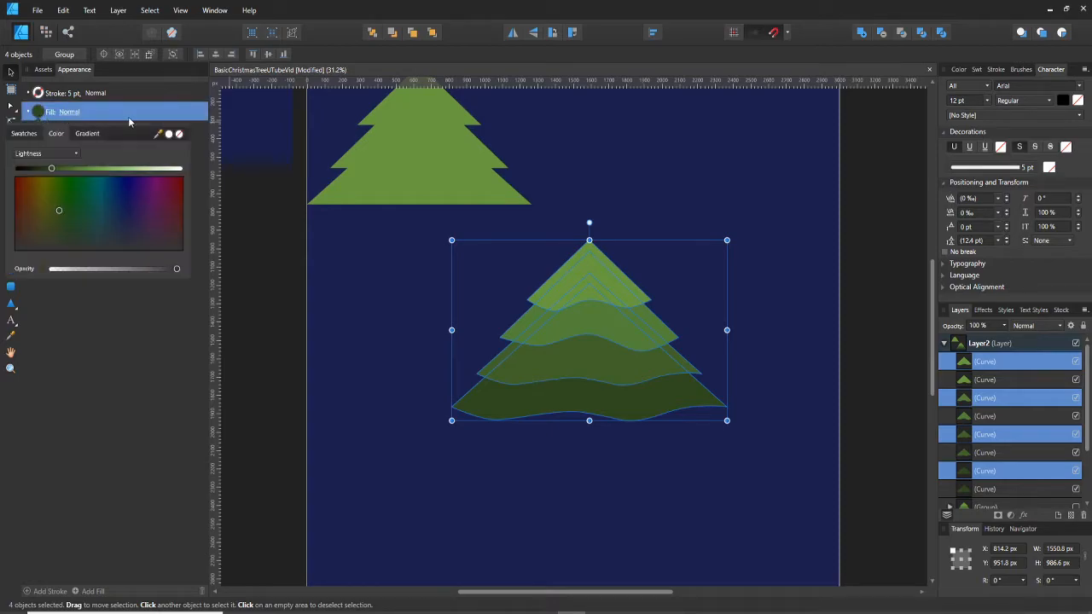
left_click(178, 134)
- Give the four unfilled tier copies a near-black stroke colour
left_click(38, 94)
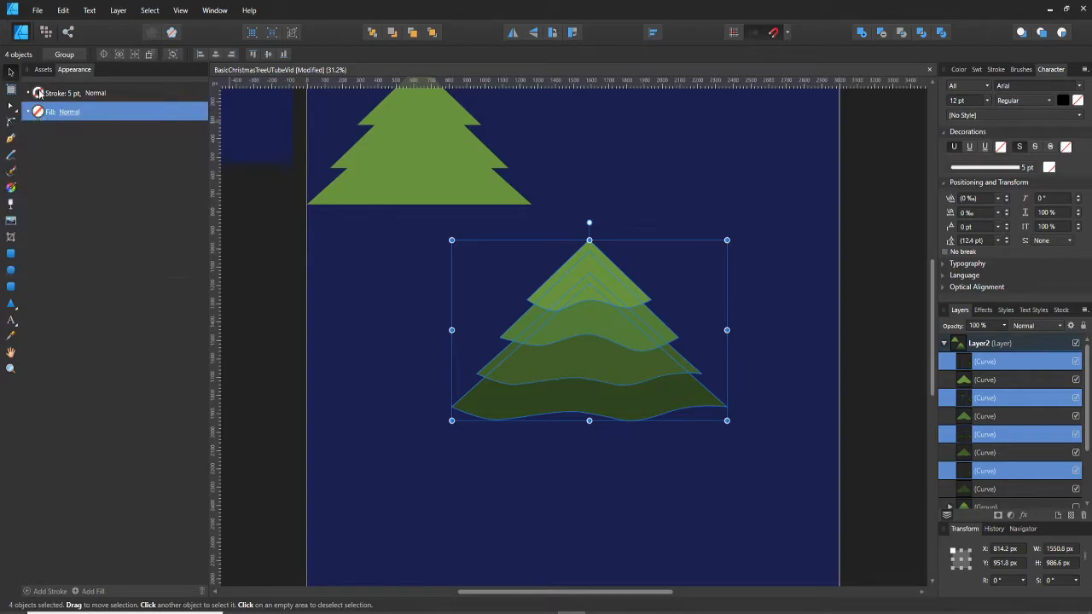
left_click(61, 95)
left_click(71, 95)
left_click(38, 98)
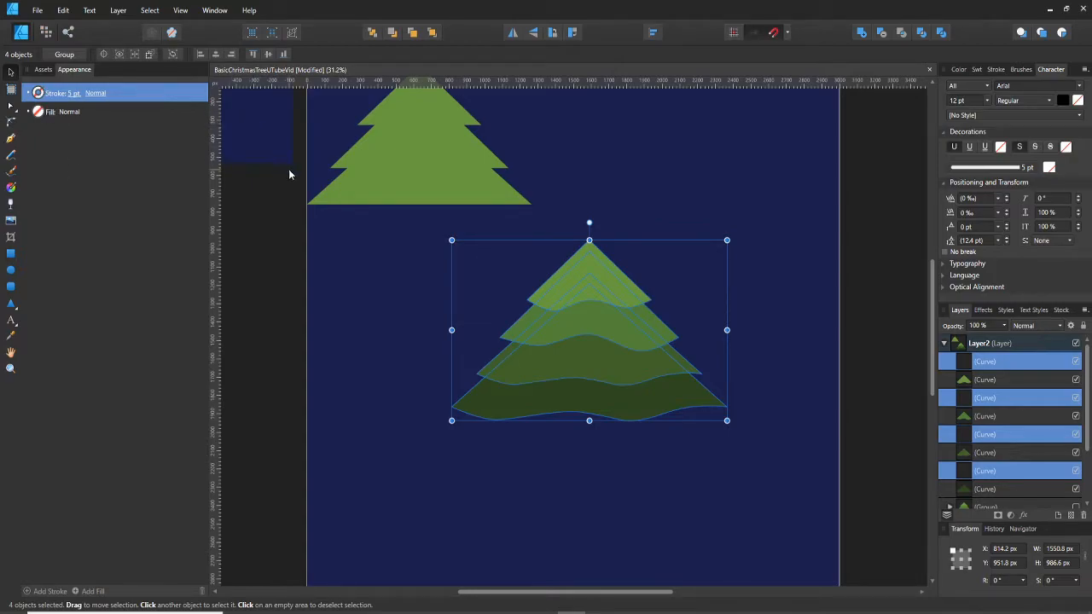
left_click(39, 96)
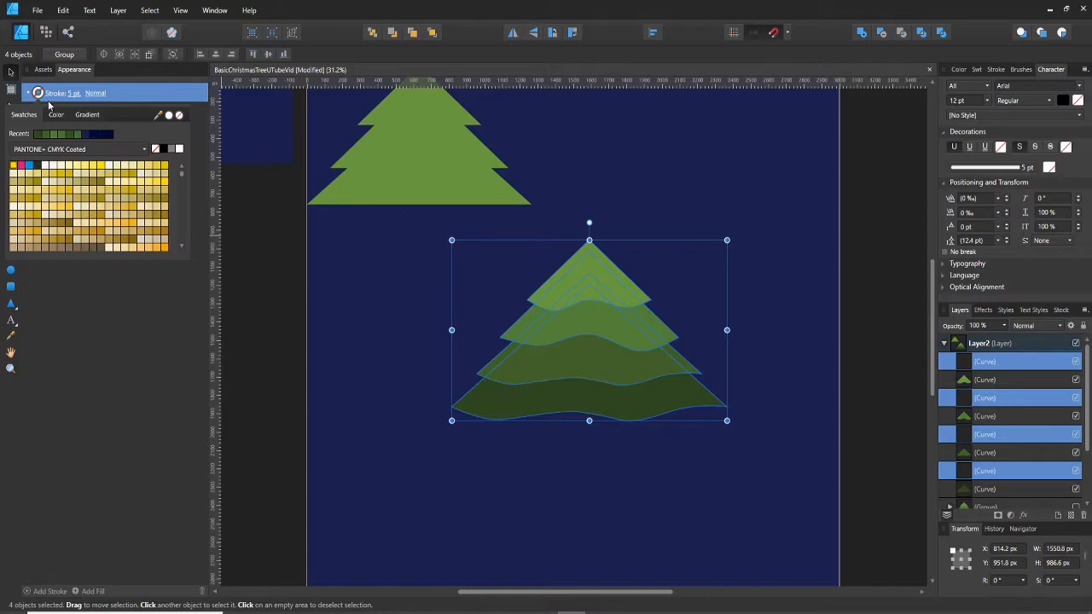
left_click(68, 117)
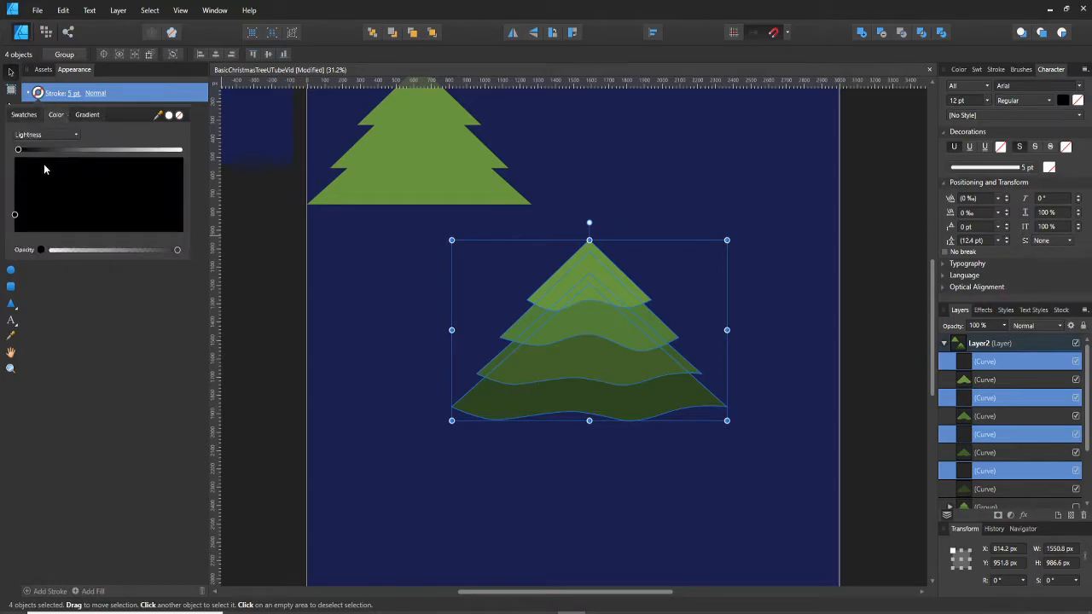
left_click_drag(43, 217, 14, 248)
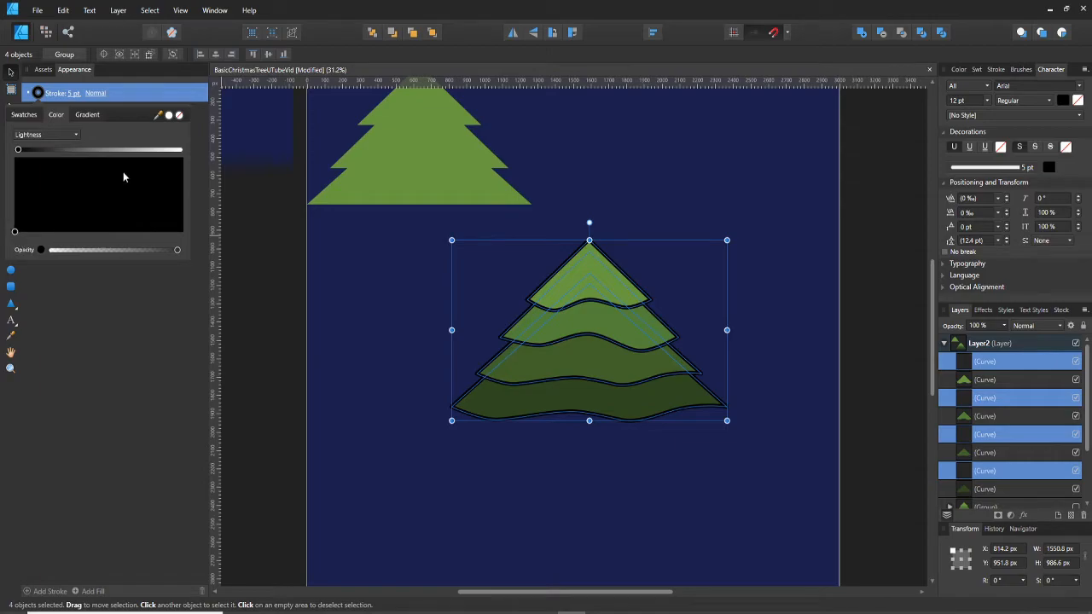
left_click(168, 114)
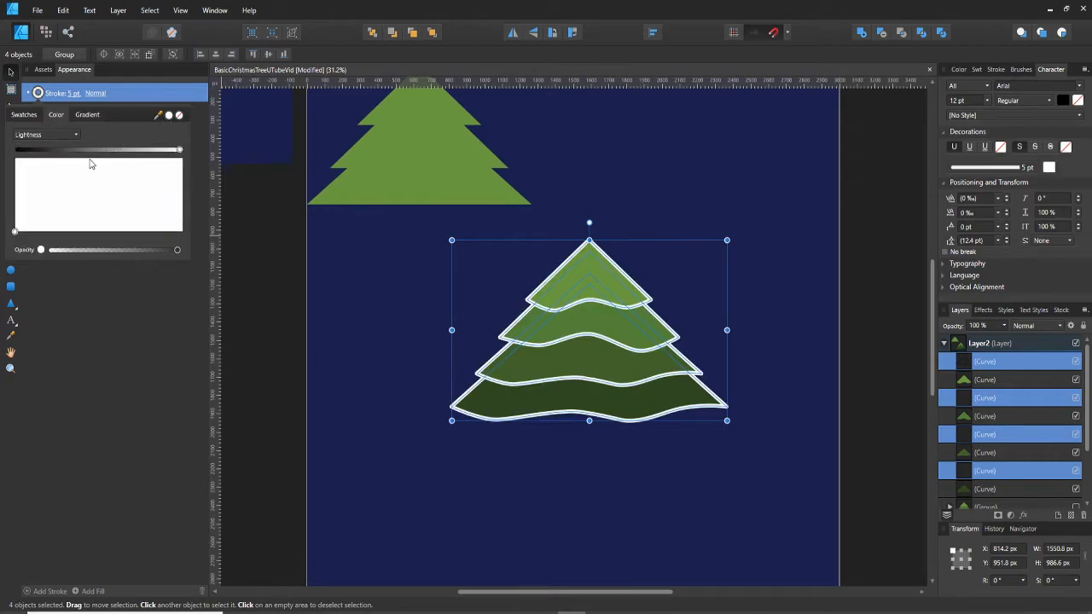
left_click_drag(34, 150, 12, 152)
- Set the stroke width of the tier outlines to 8 pt, deselect them, and save the document
key("n")
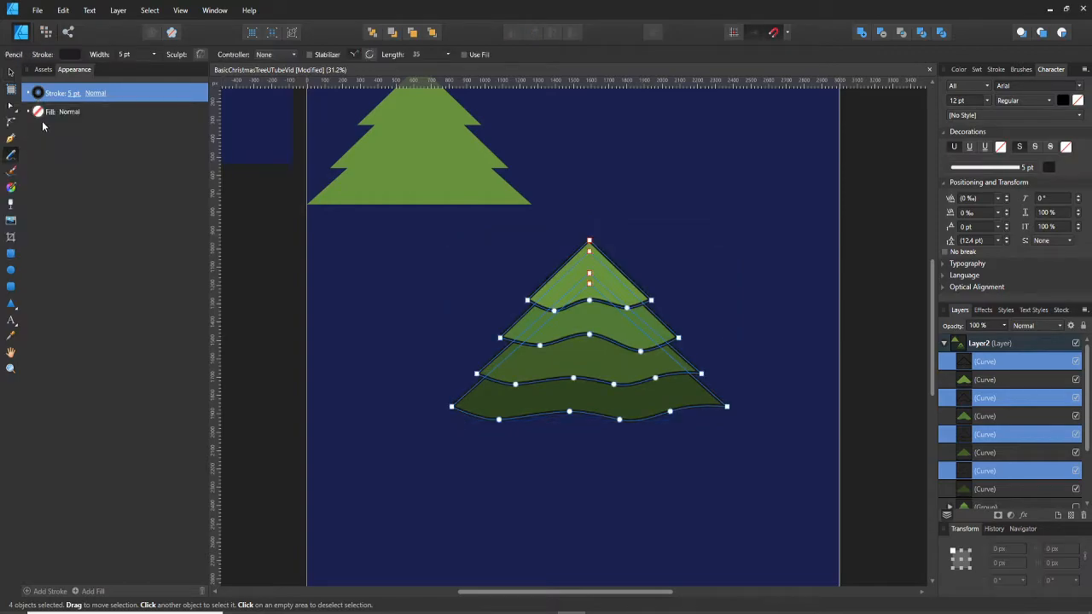
left_click(123, 56)
type("8")
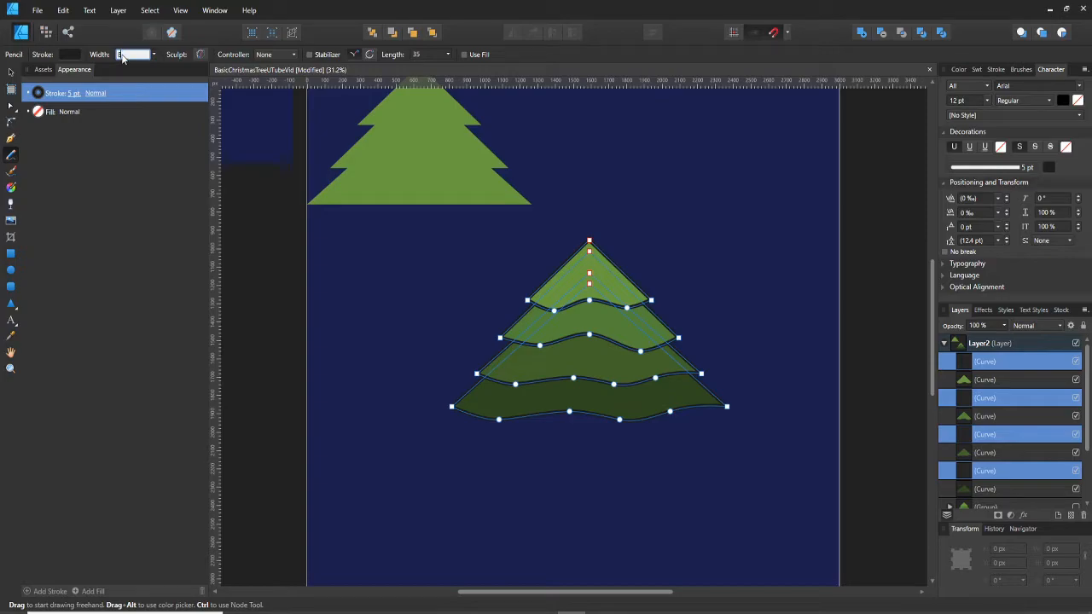
key("Return")
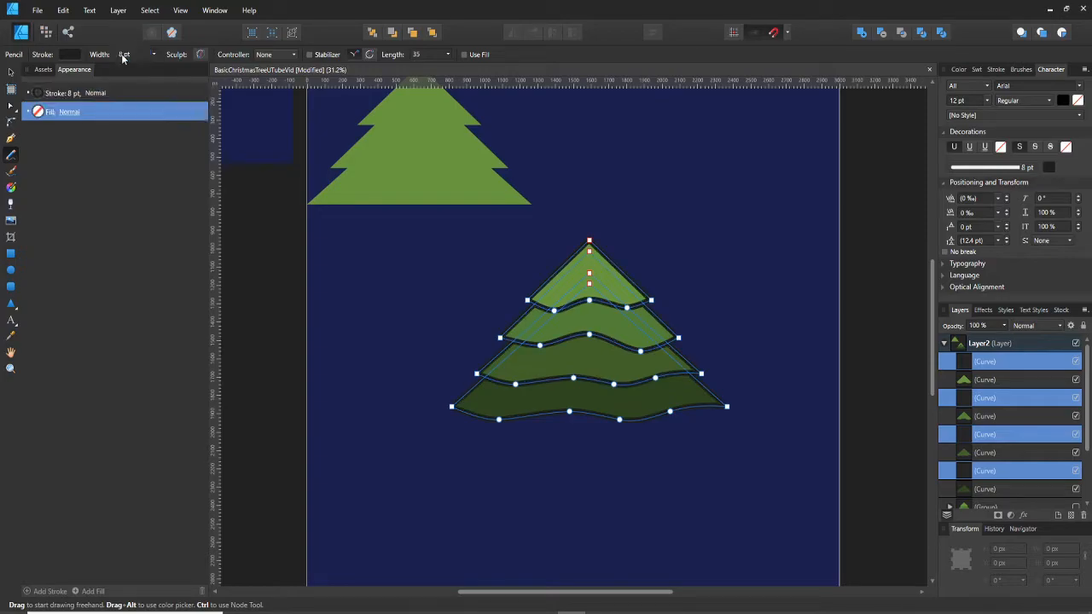
key("v")
left_click(422, 232)
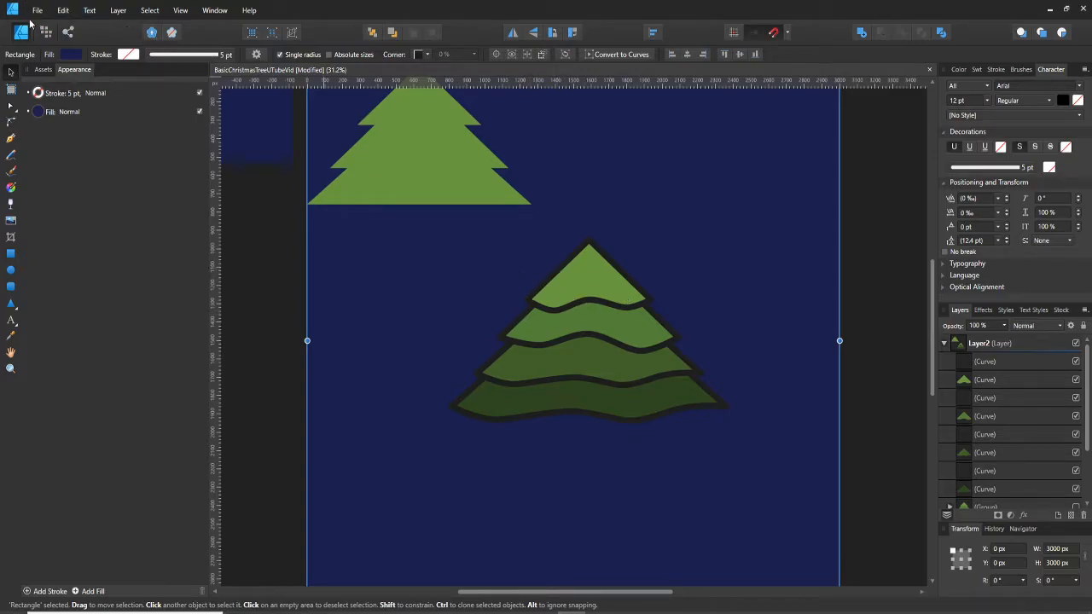
key("ctrl+s")
- Hide Layer1 with the dark blue background so the outlined tree sits on white
scroll(635, 293, "up", 1)
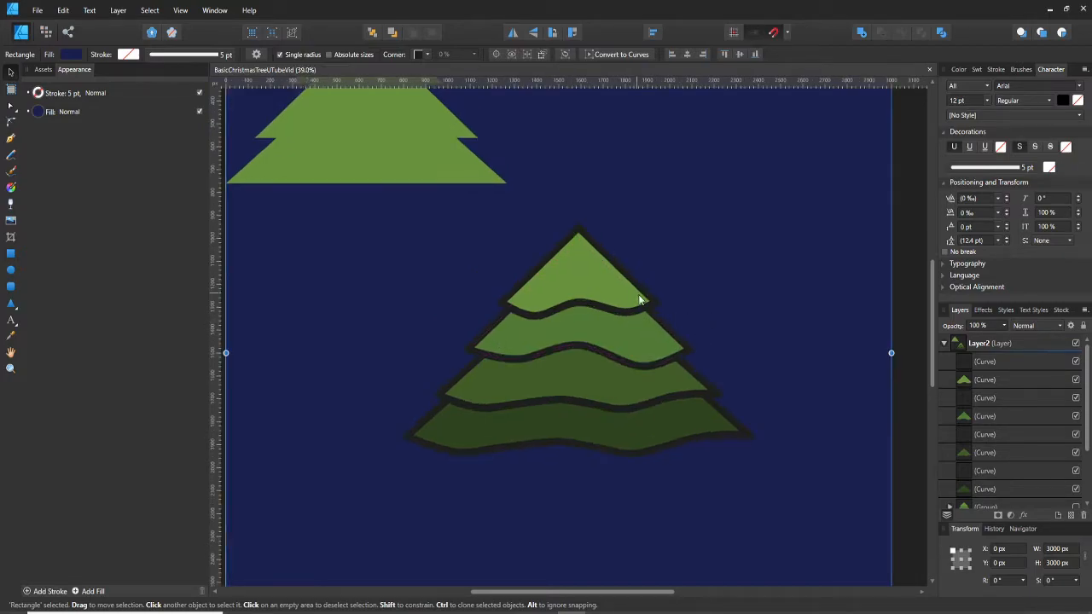
scroll(650, 305, "down", 1)
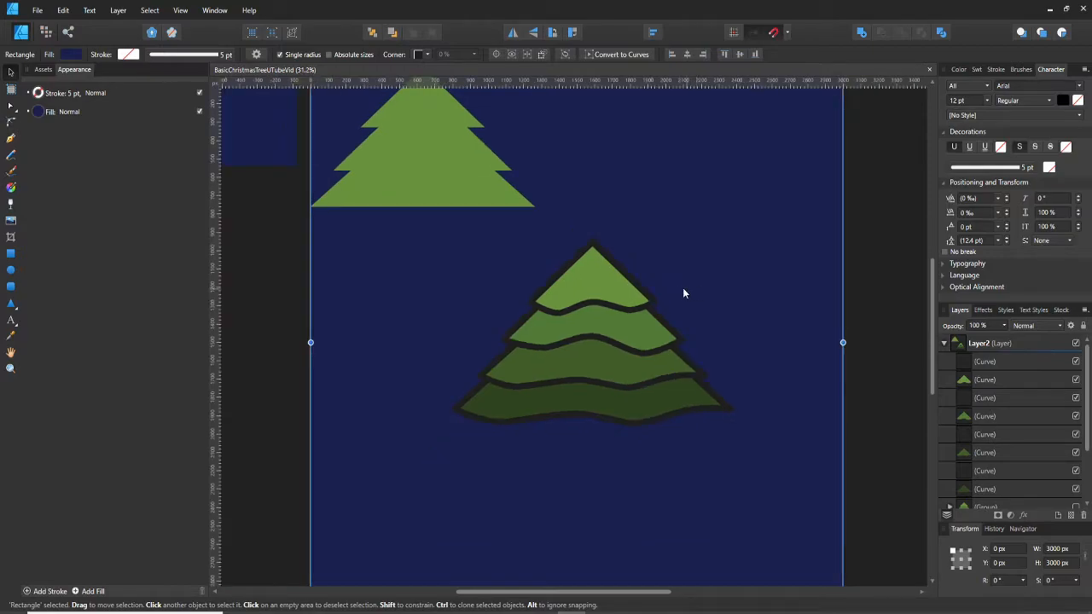
scroll(1057, 460, "down", 2)
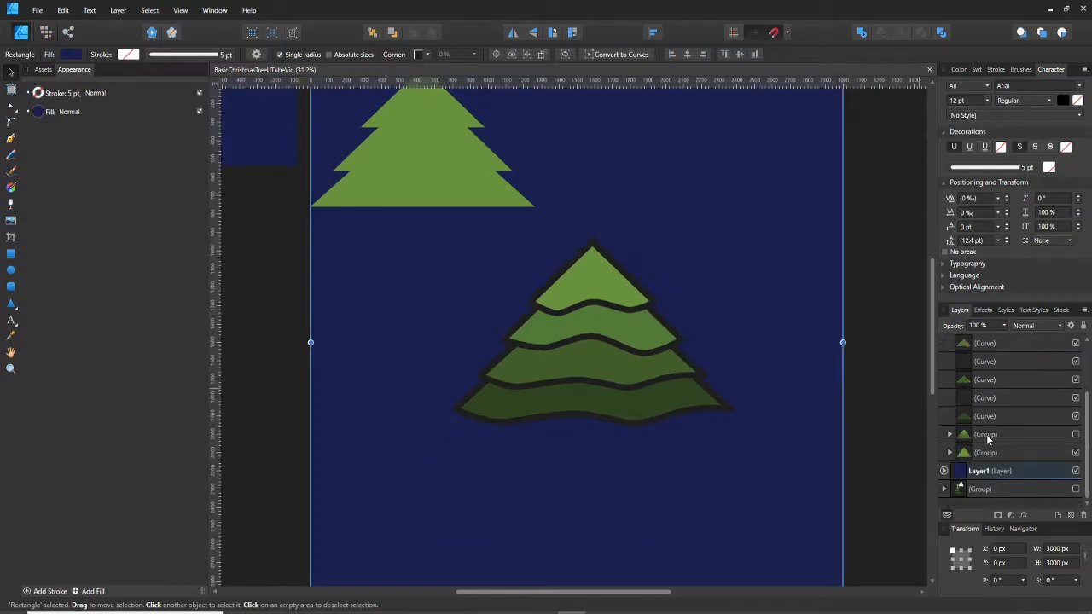
left_click(1075, 471)
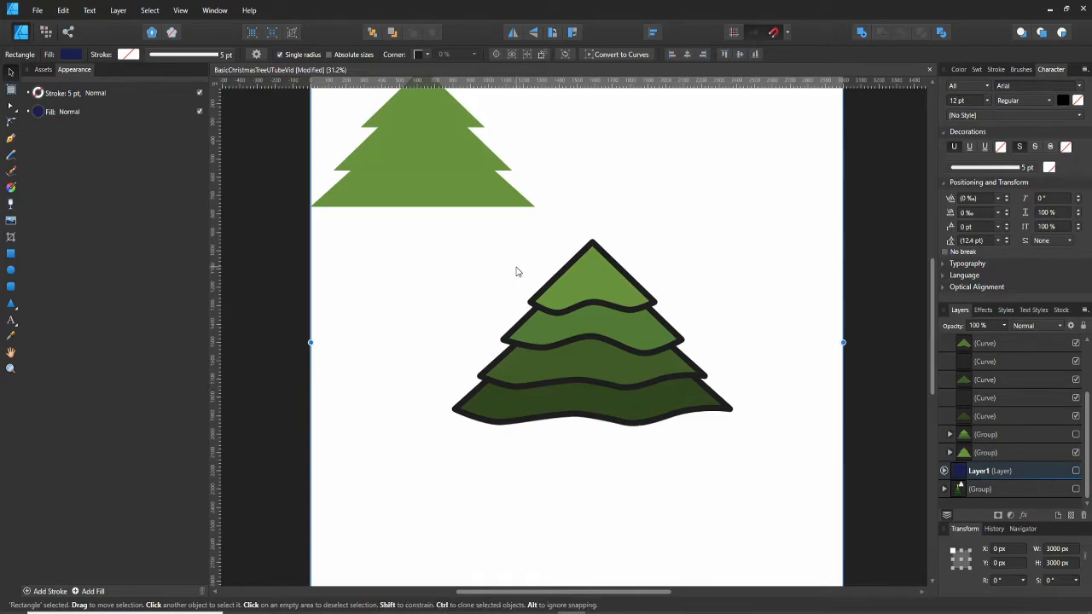
left_click_drag(516, 268, 485, 297)
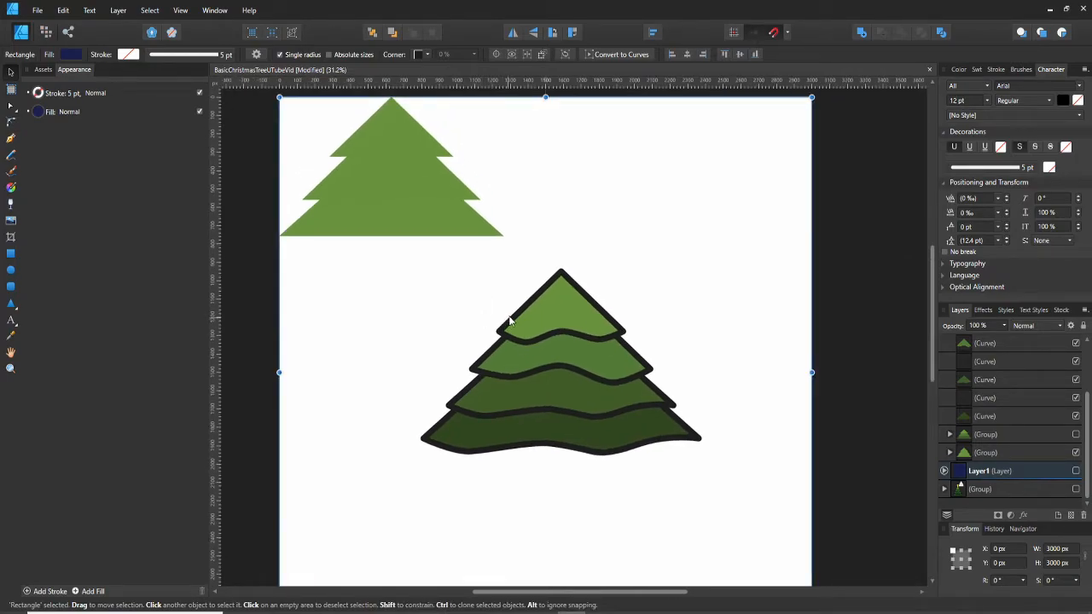
scroll(514, 319, "down", 1)
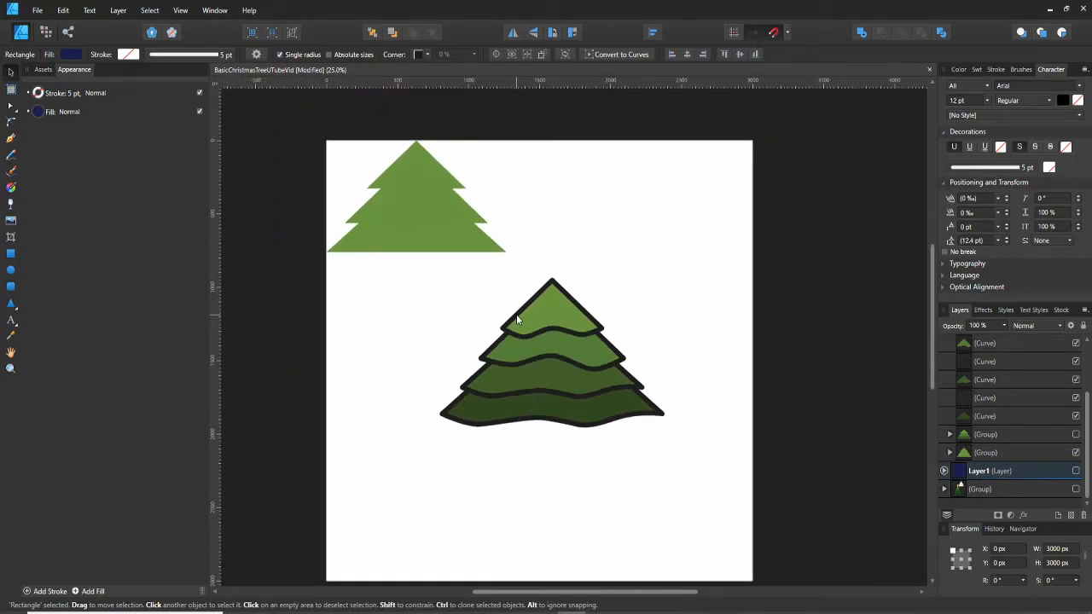
scroll(522, 328, "down", 1)
scroll(540, 286, "up", 1)
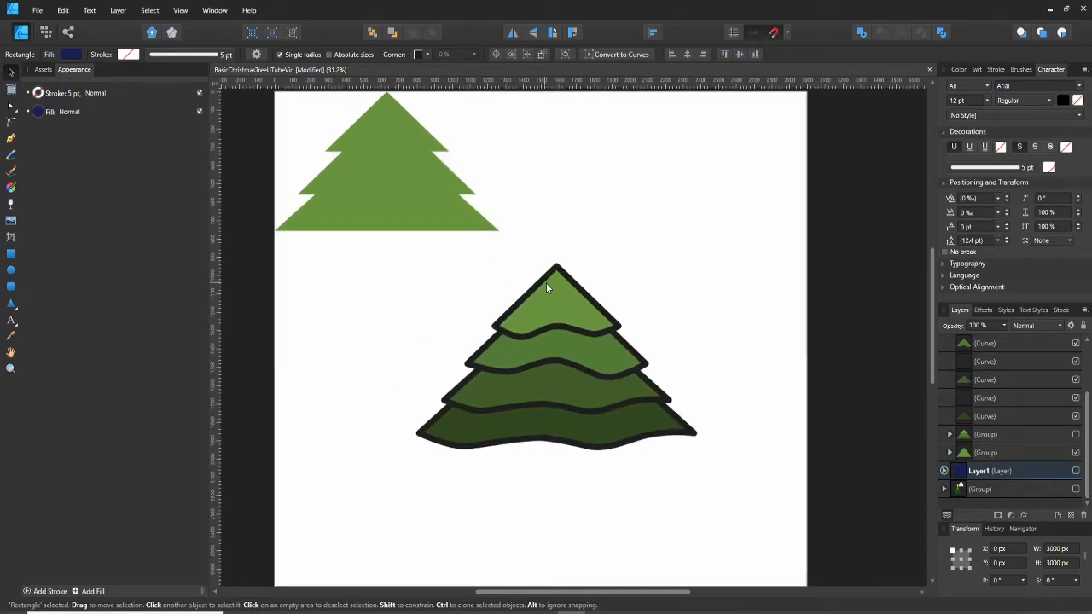
- Draw a five-pointed star about 436 × 436 px above the wavy tree and remove its stroke
left_click(12, 305)
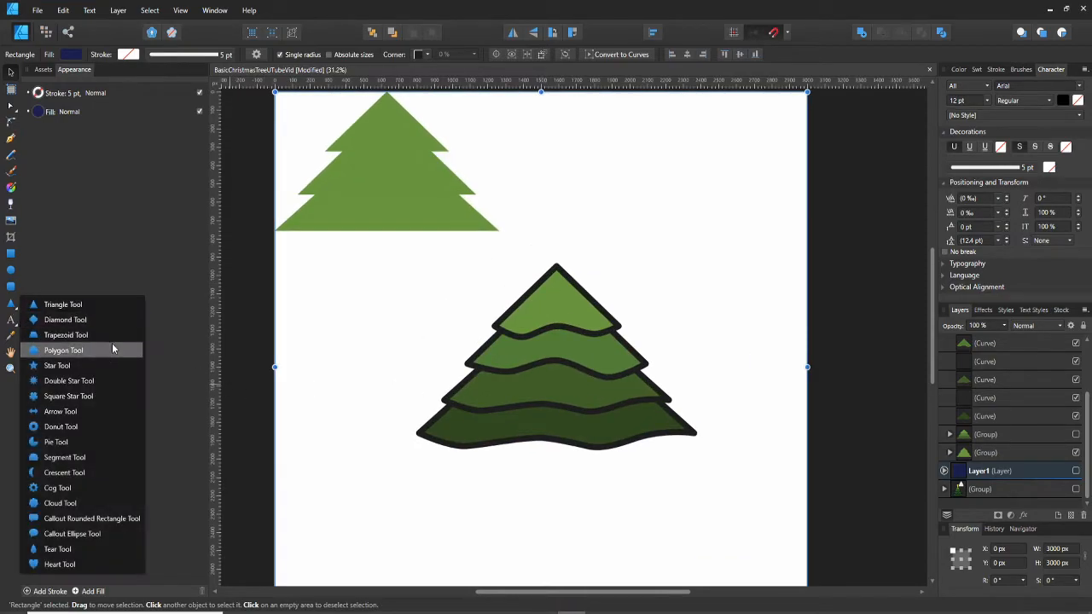
left_click(74, 365)
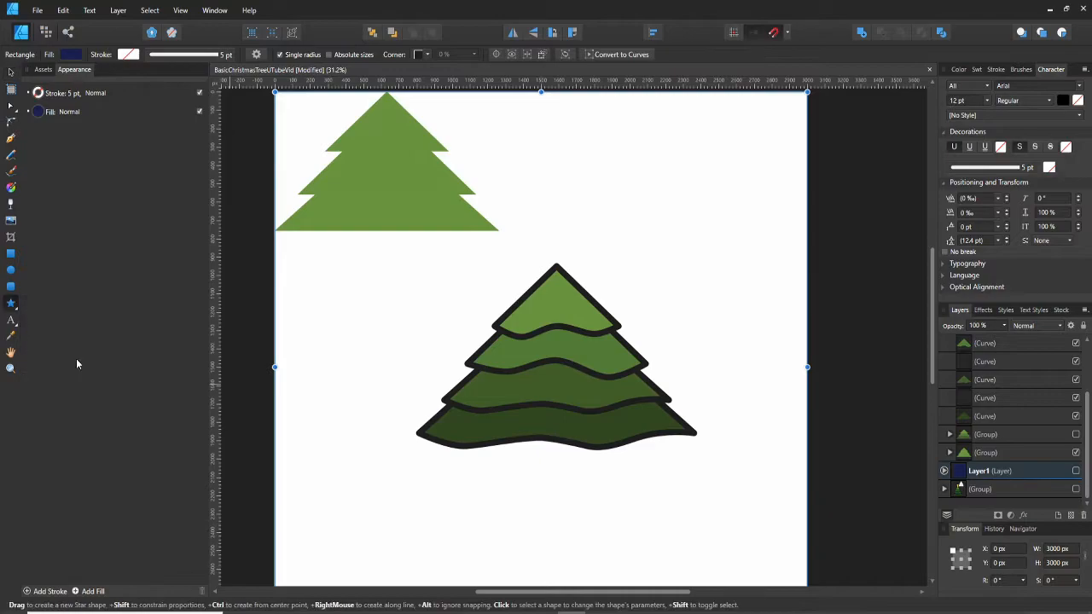
left_click_drag(546, 212, 585, 251)
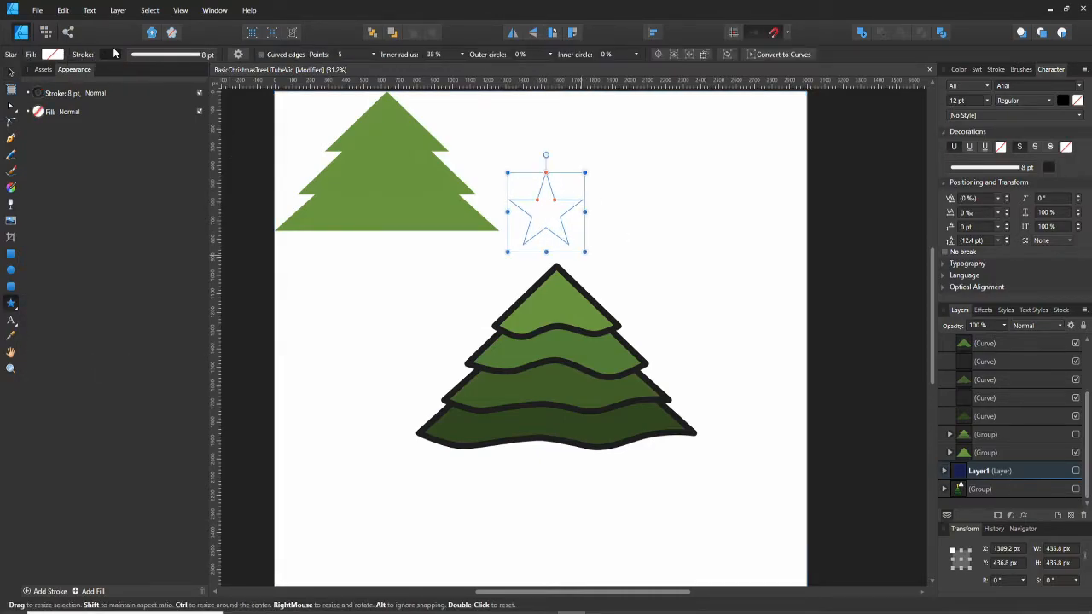
left_click(114, 54)
left_click(191, 77)
- Fill the star with the green sampled from the tree's top tier and shift its hue to yellow
left_click(54, 55)
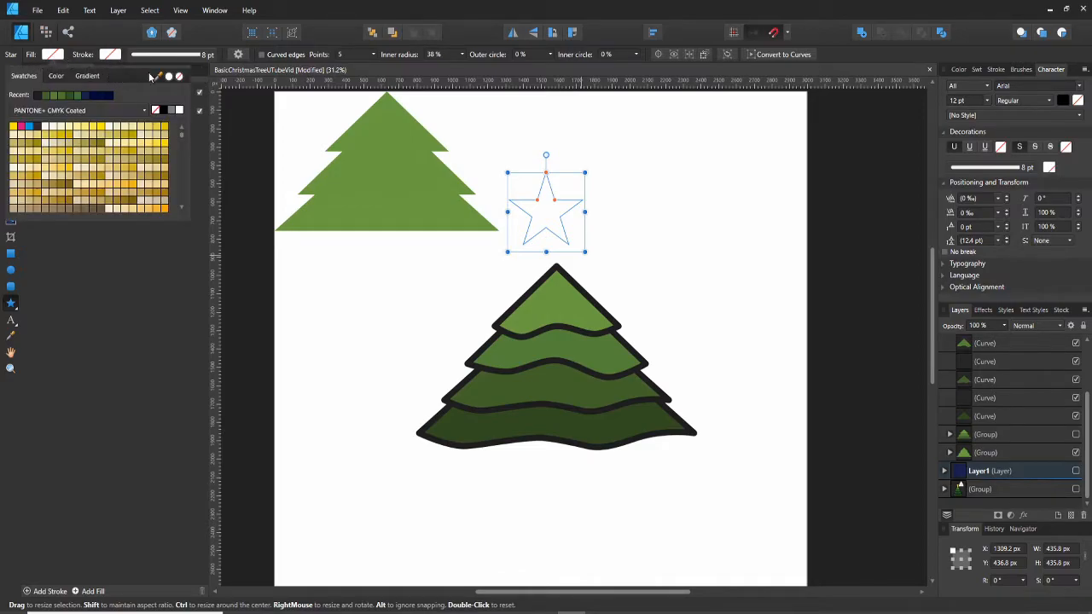
left_click_drag(159, 77, 559, 302)
left_click(54, 80)
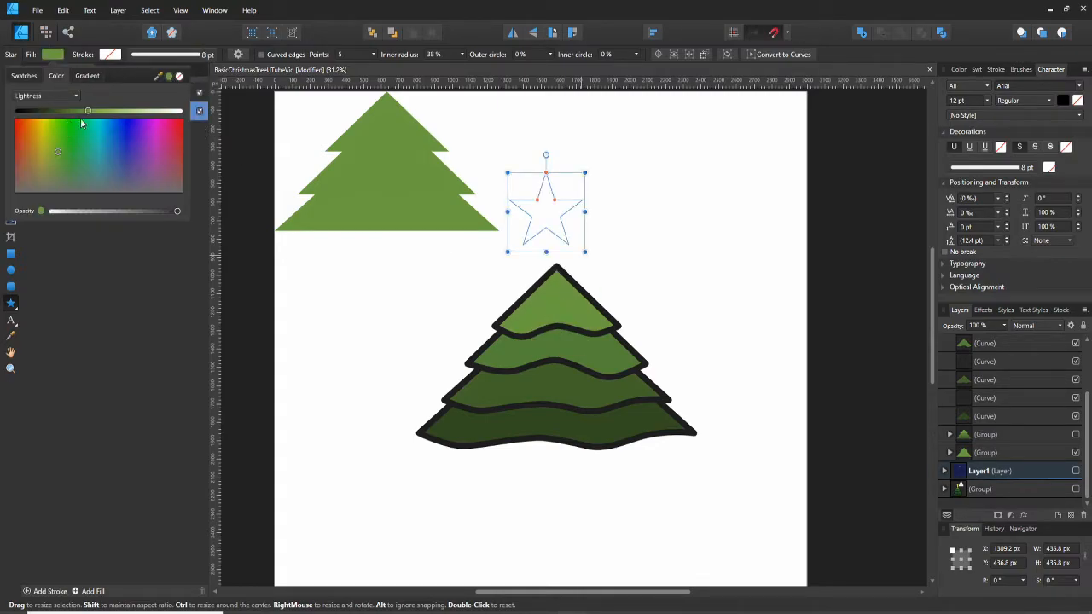
left_click(75, 96)
left_click(56, 199)
left_click_drag(59, 111, 43, 112)
left_click_drag(507, 172, 585, 252)
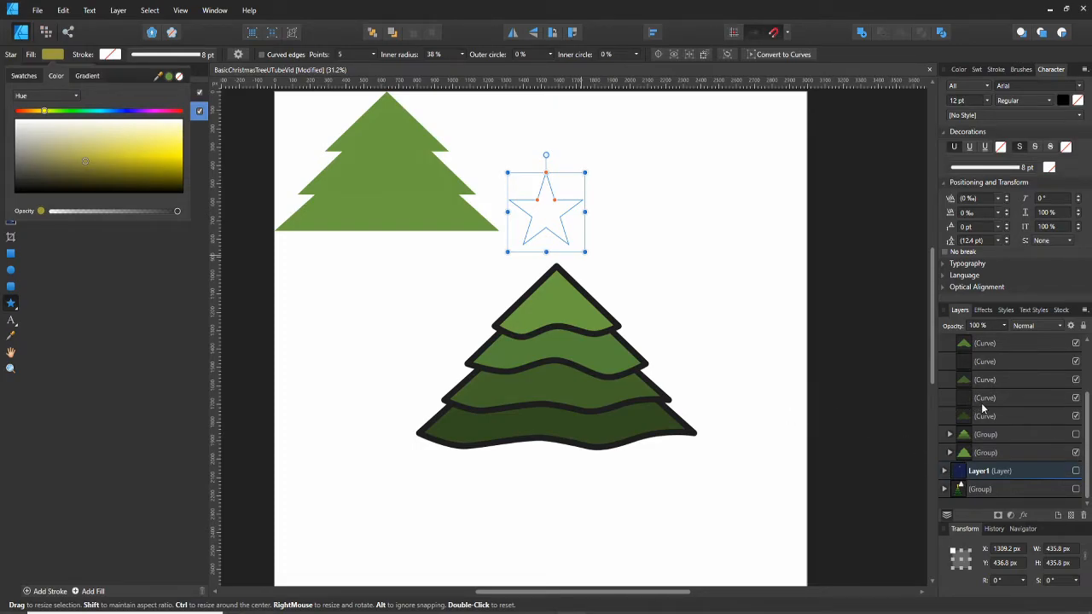
- Move the star out of Layer1 to the top of Layer2 and place it centred on the wavy tree's tip
left_click(1087, 418)
left_click_drag(1087, 411, 1086, 380)
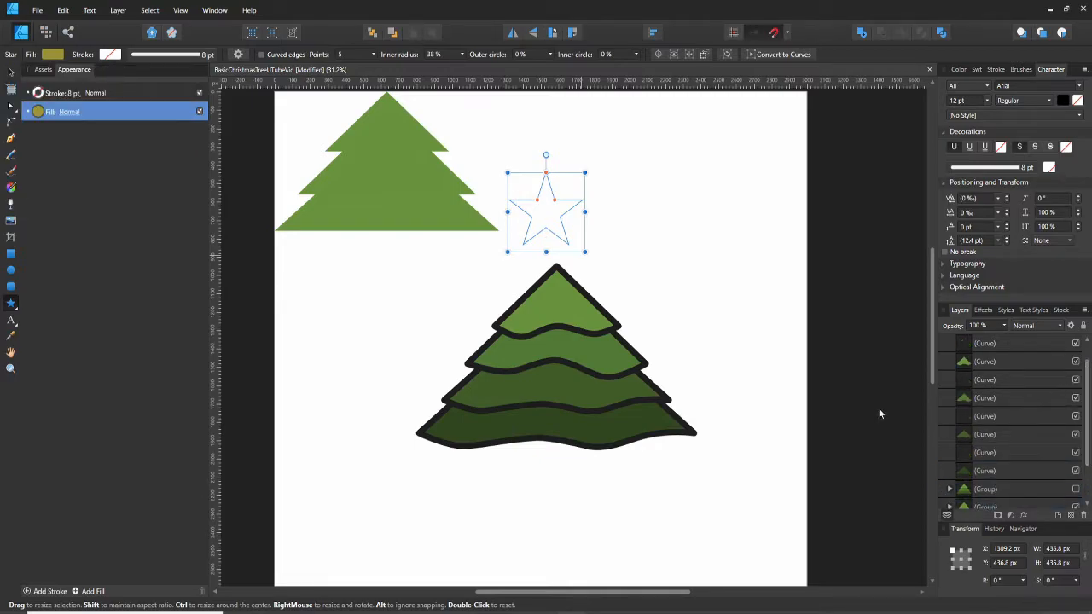
left_click(541, 378)
scroll(1004, 398, "up", 1)
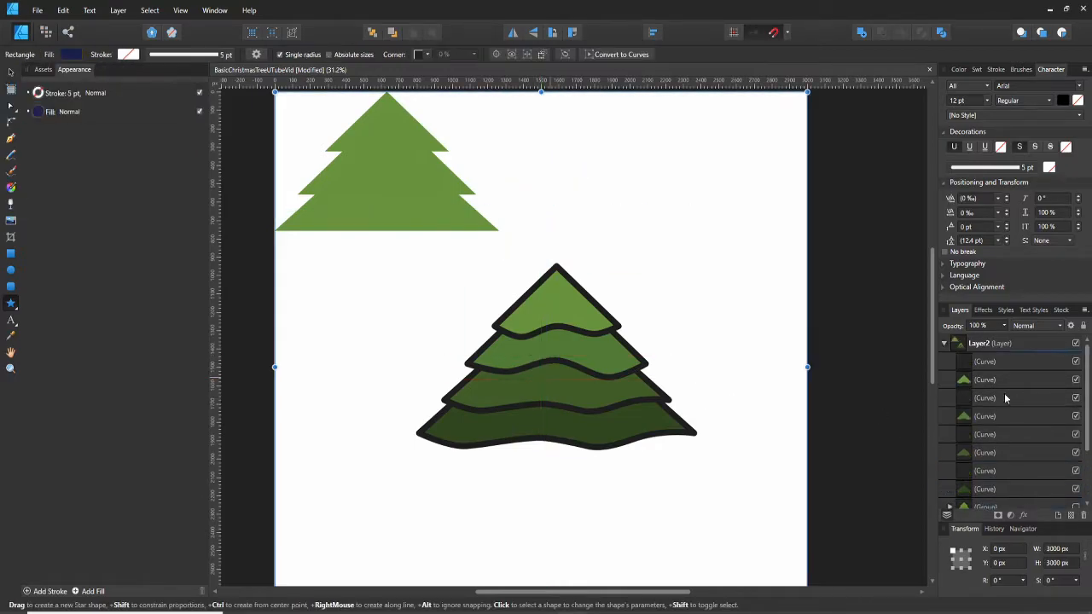
left_click(999, 363)
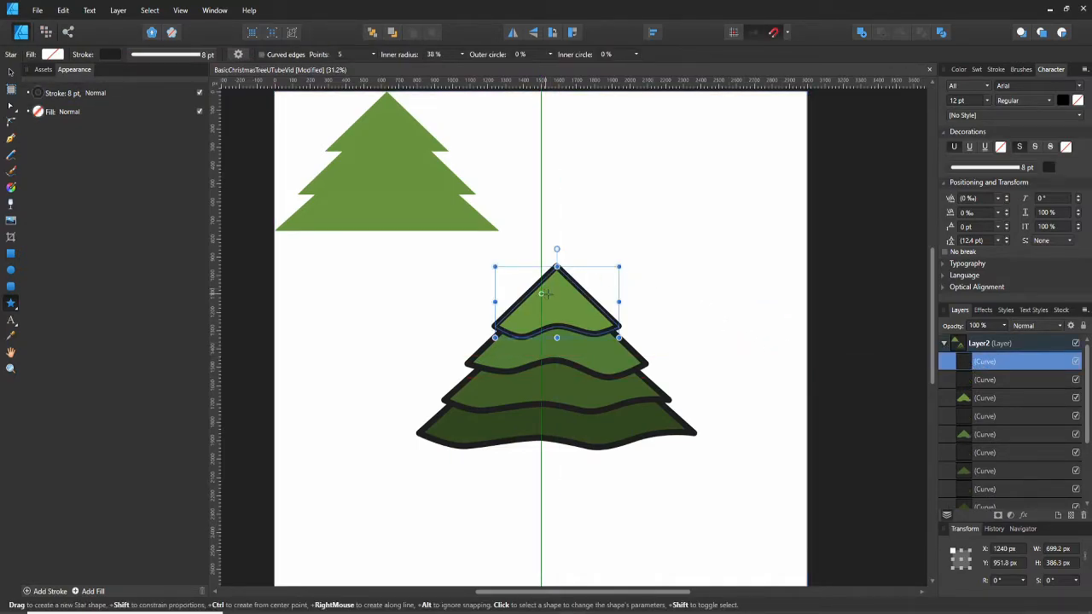
key("v")
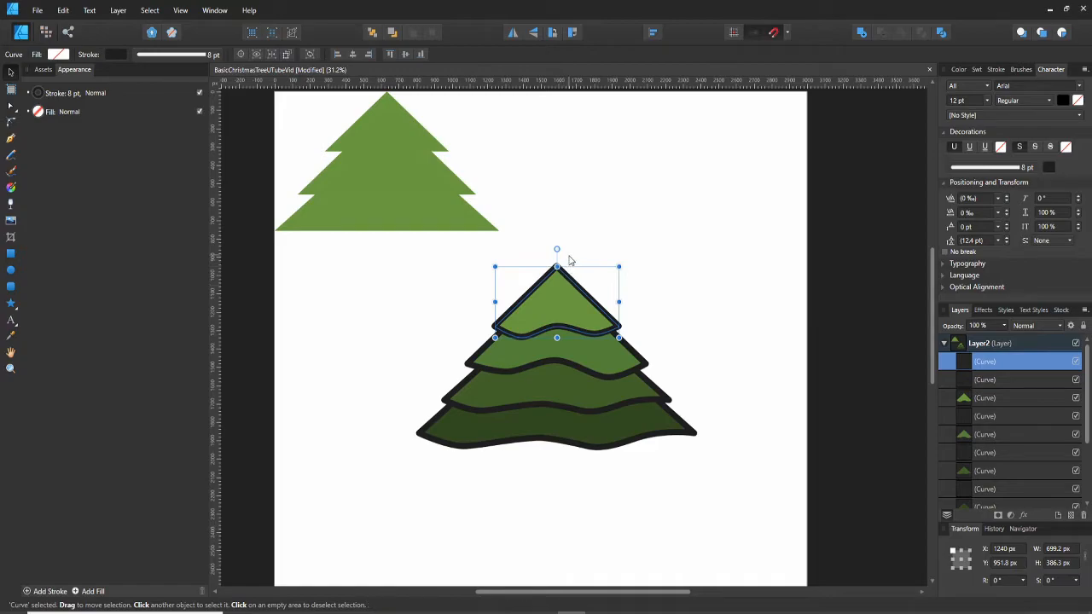
key("ctrl+v")
left_click_drag(564, 229, 575, 258)
- Adjust the lightness and saturation of the star's fill to make it bright yellow
left_click(60, 111)
left_click(52, 55)
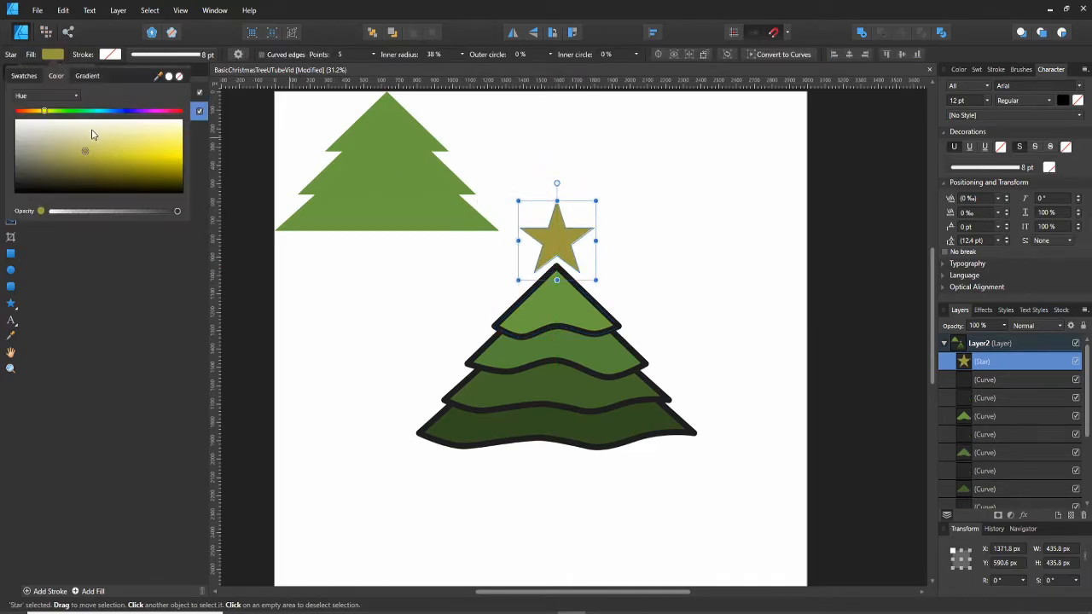
left_click(47, 96)
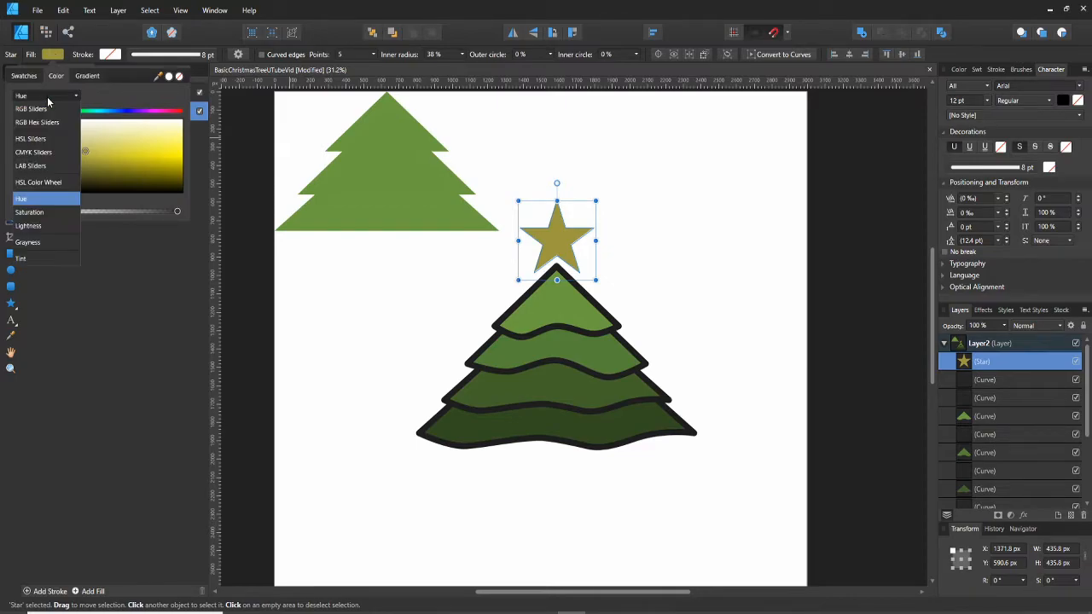
left_click(30, 216)
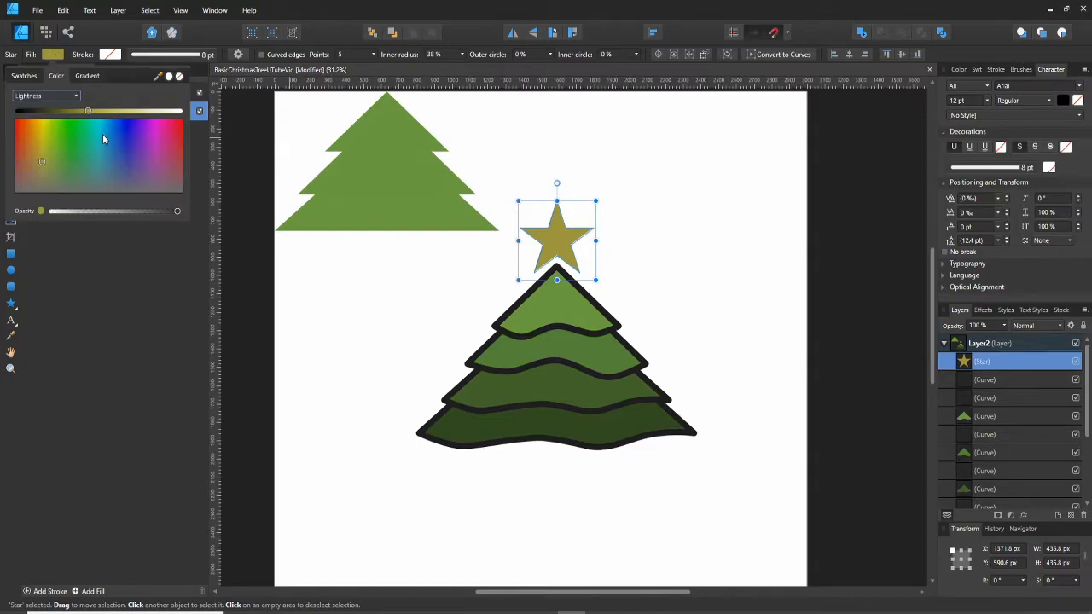
left_click(151, 112)
left_click(47, 96)
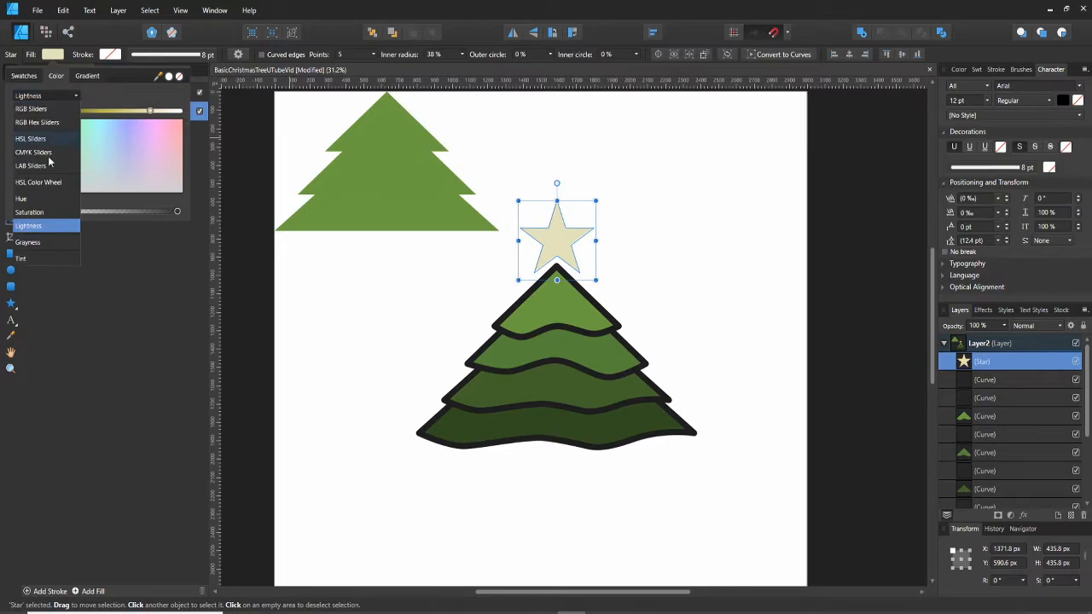
left_click(36, 210)
left_click_drag(142, 112, 97, 116)
left_click(35, 98)
left_click(28, 225)
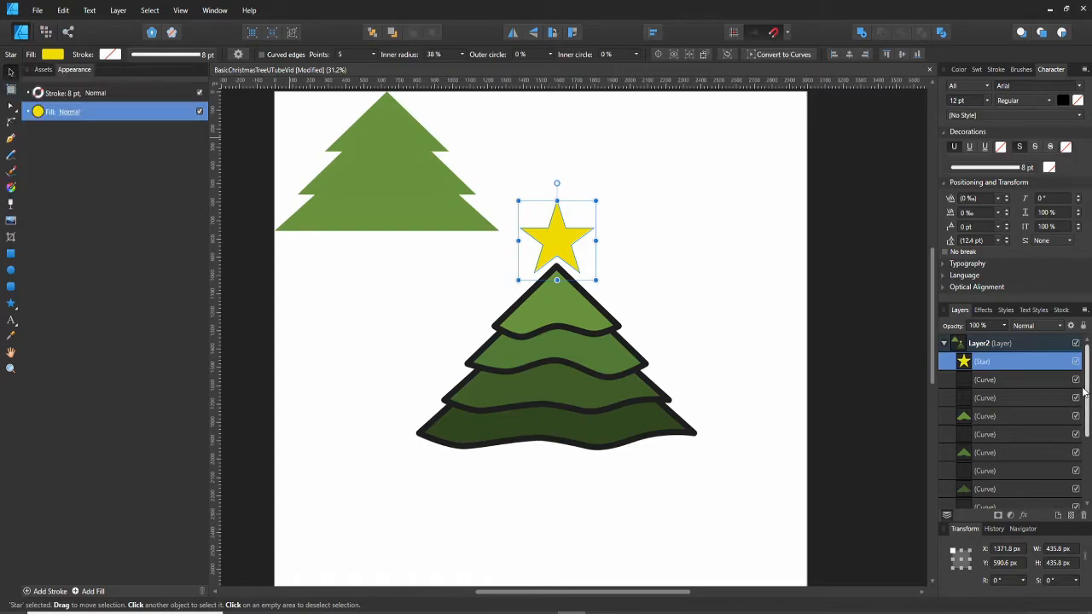
- Show Layer1 again and set the opacity of its dark blue background rectangle to 50%
scroll(1073, 443, "down", 3)
left_click(1075, 471)
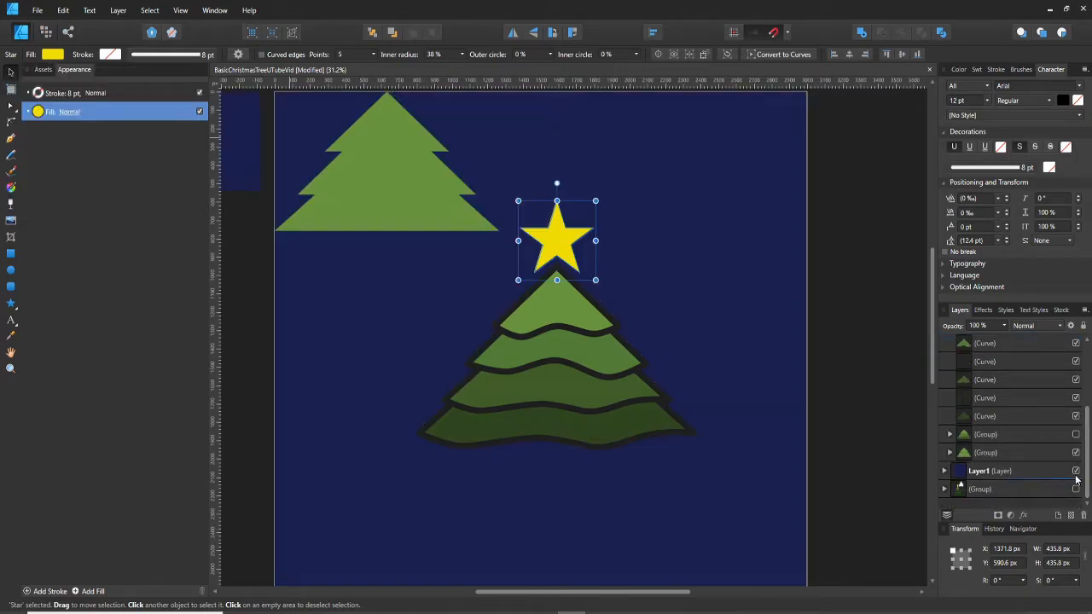
left_click(370, 270)
left_click(69, 56)
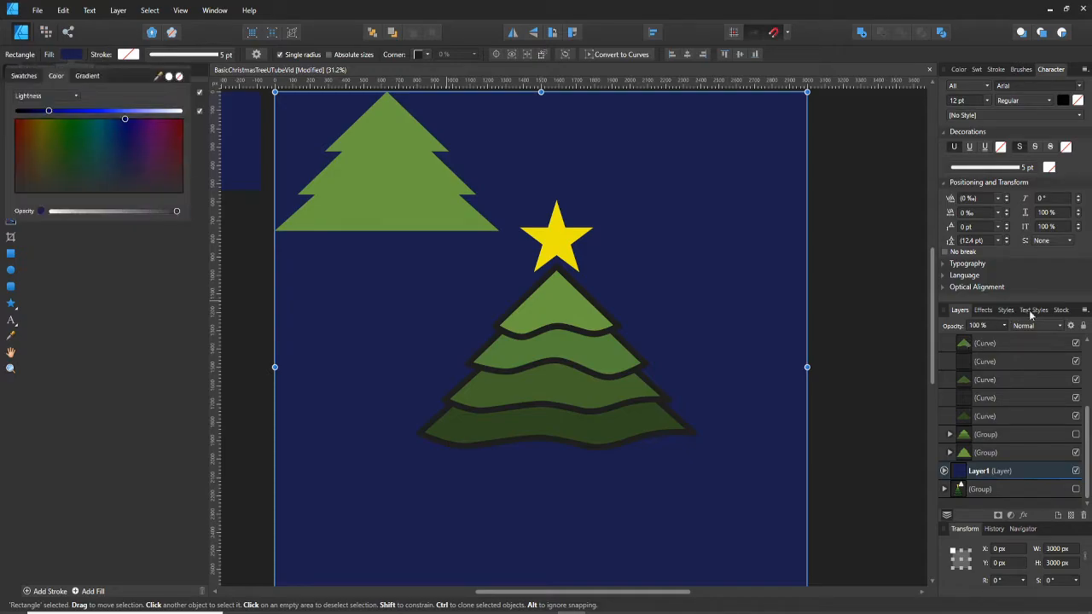
left_click(1005, 327)
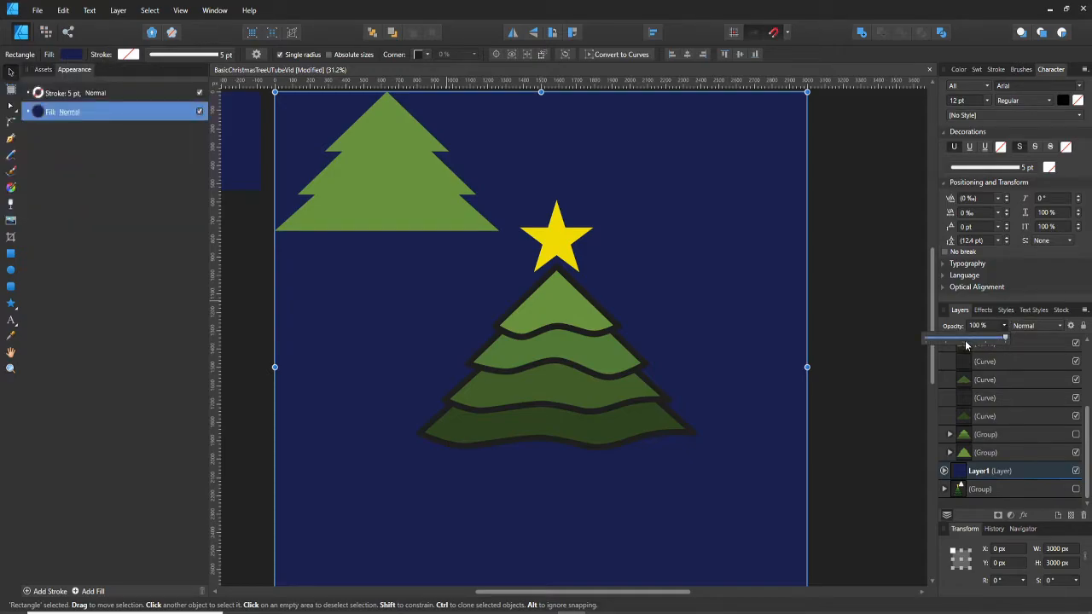
left_click(966, 341)
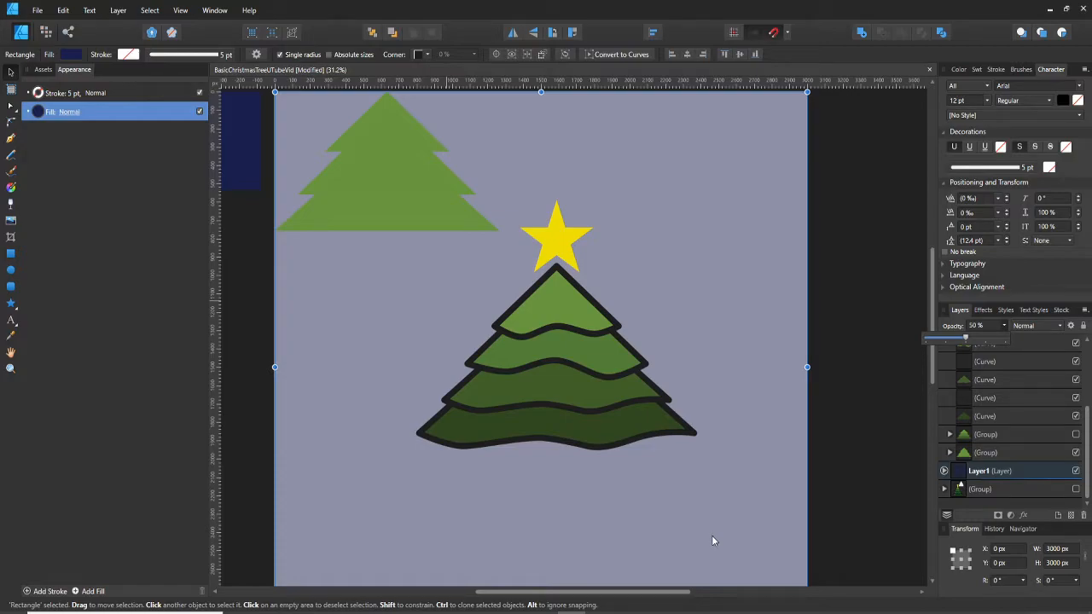
- Shift the star slightly up from the tree's tip and set its inner radius to 50%
left_click(559, 244)
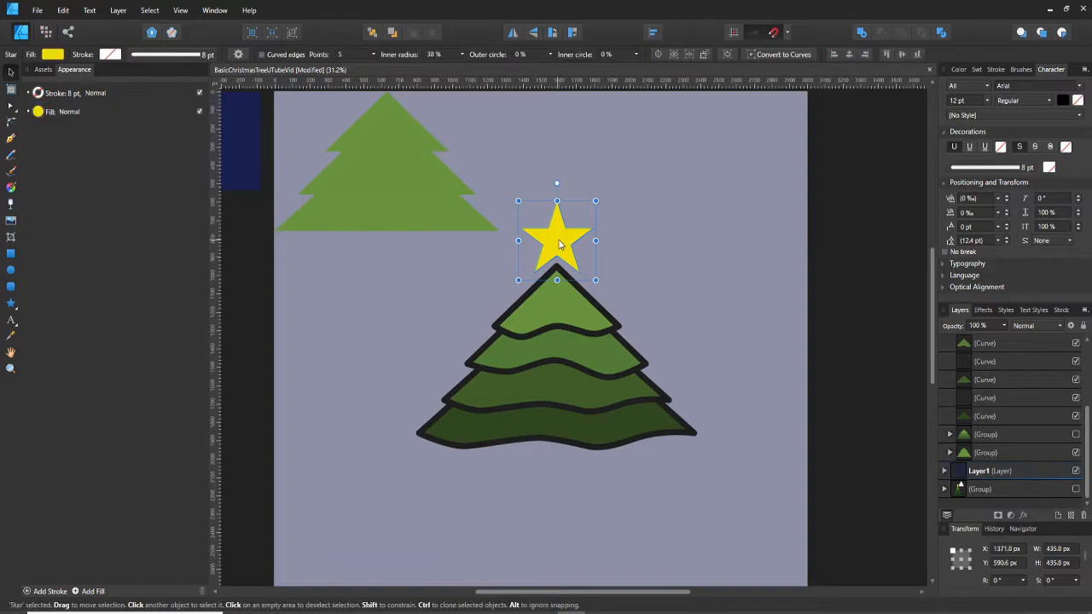
left_click_drag(559, 244, 559, 238)
left_click(64, 112)
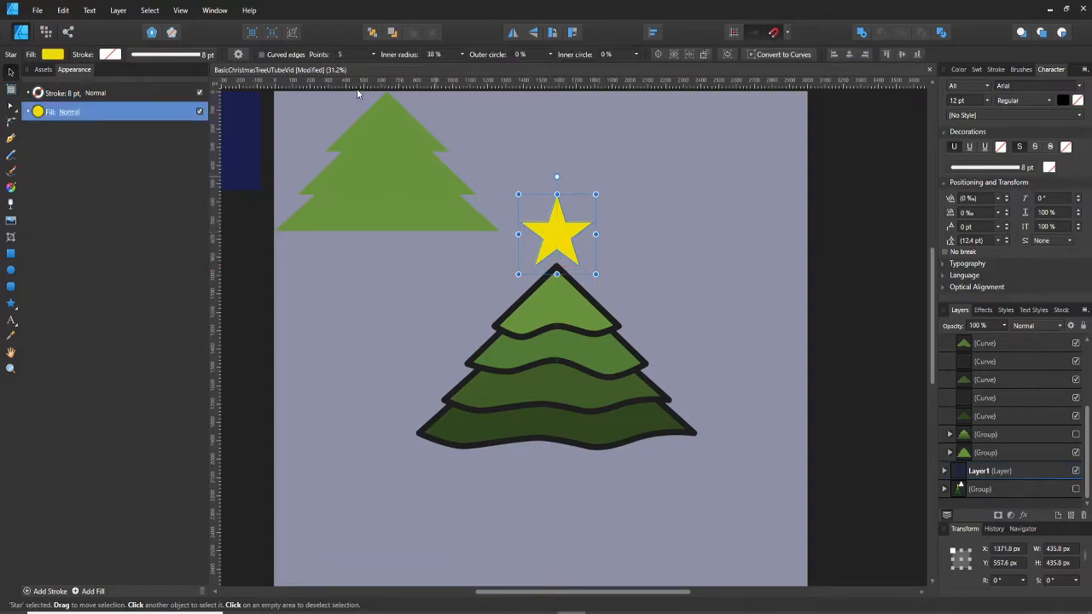
left_click(450, 54)
left_click(463, 56)
left_click_drag(460, 66, 475, 66)
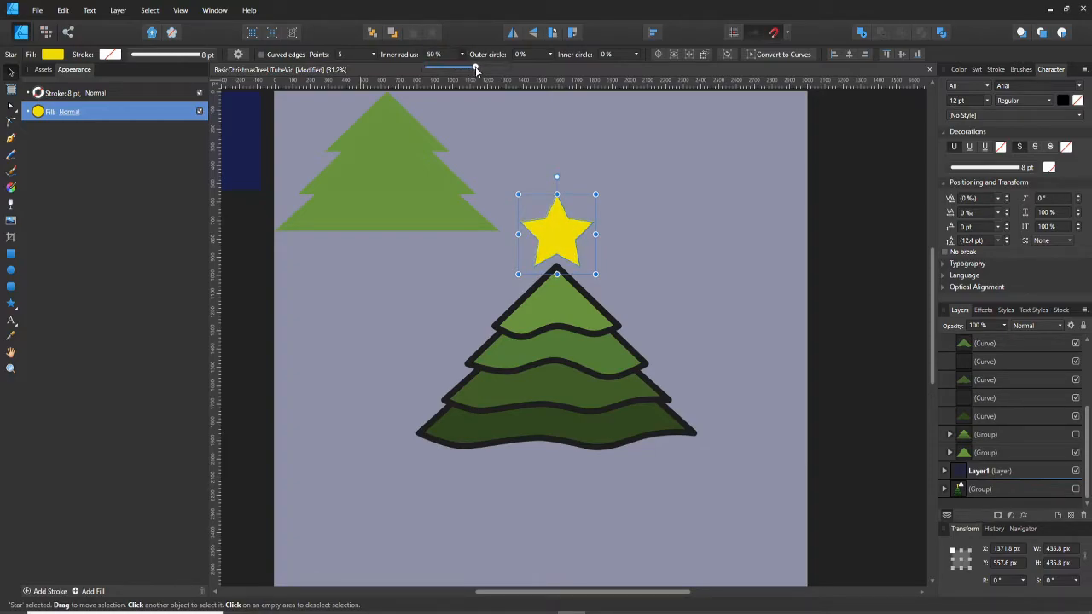
- Round the star's points with an outer circle of 15%
left_click(550, 55)
left_click_drag(553, 68, 564, 69)
left_click(532, 56)
type("15")
key("Return")
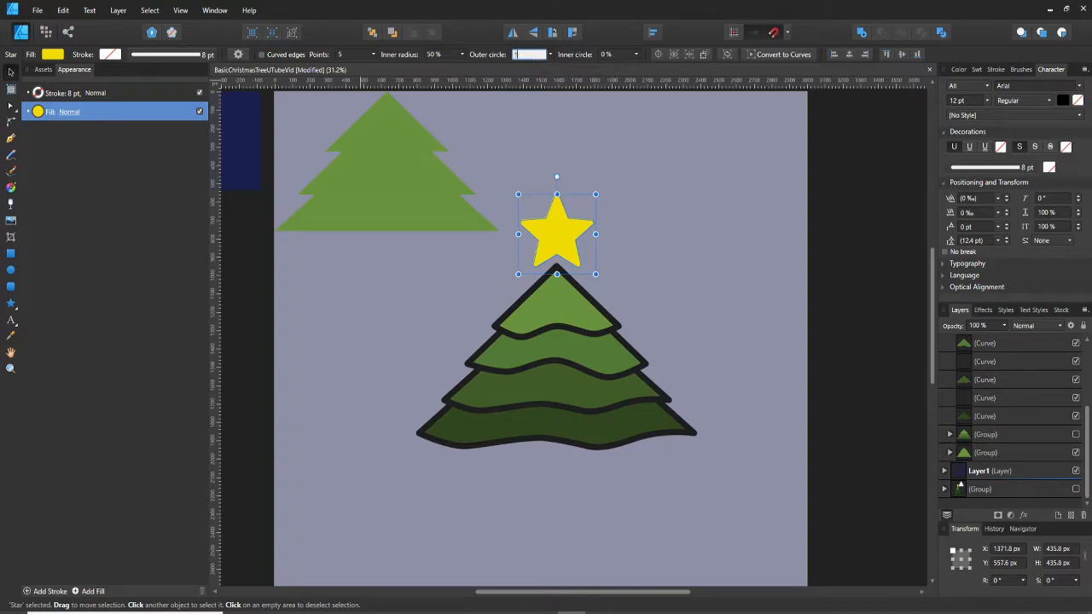
left_click(620, 199)
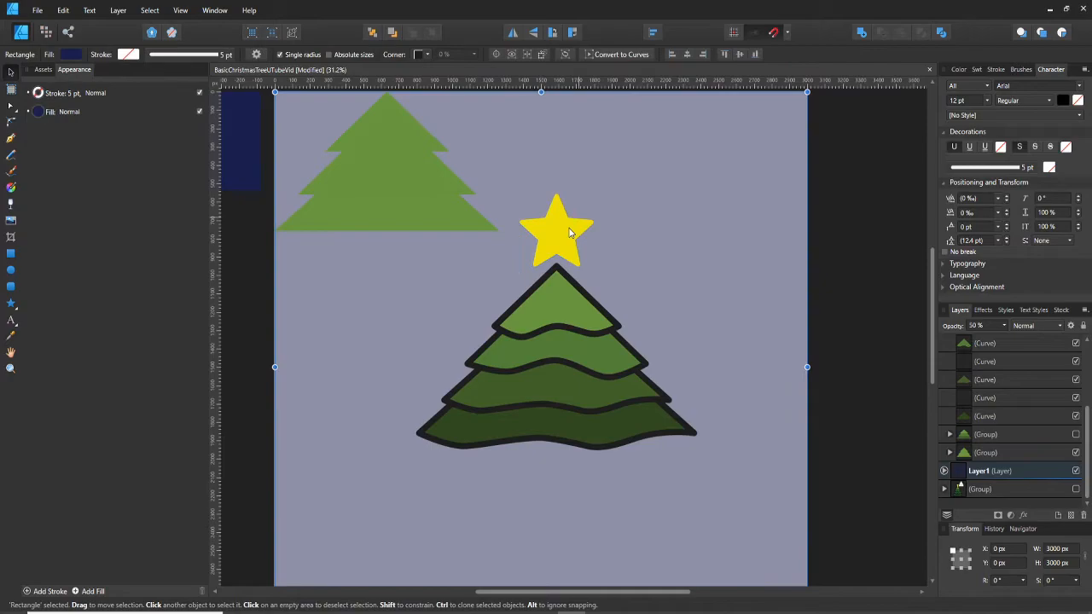
- Move the star higher above the tree and place a duplicate of the top tier's green shape between them
left_click(570, 233)
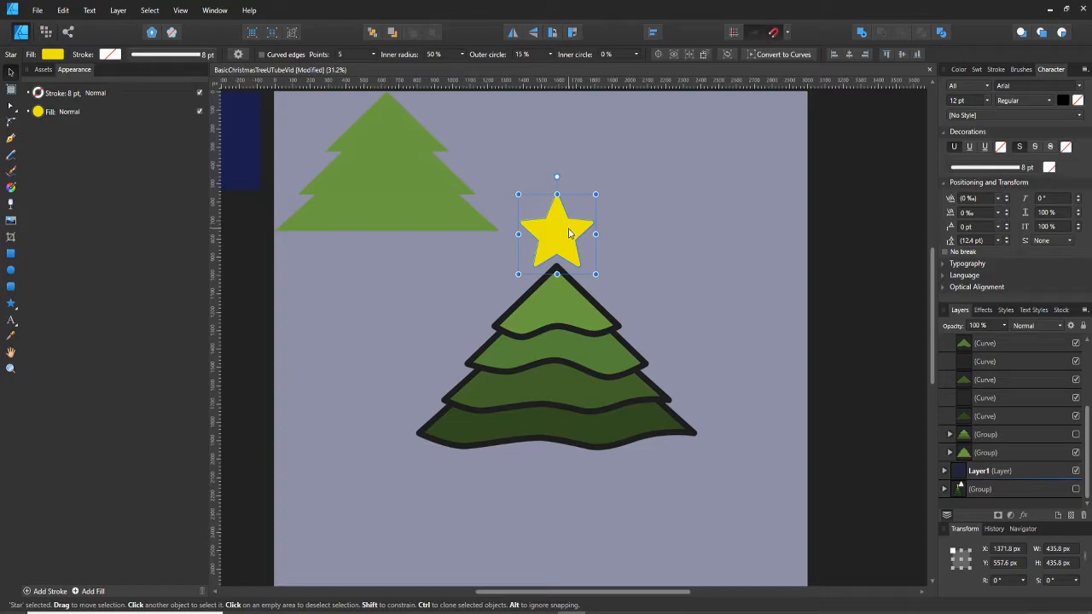
left_click_drag(570, 234, 569, 202)
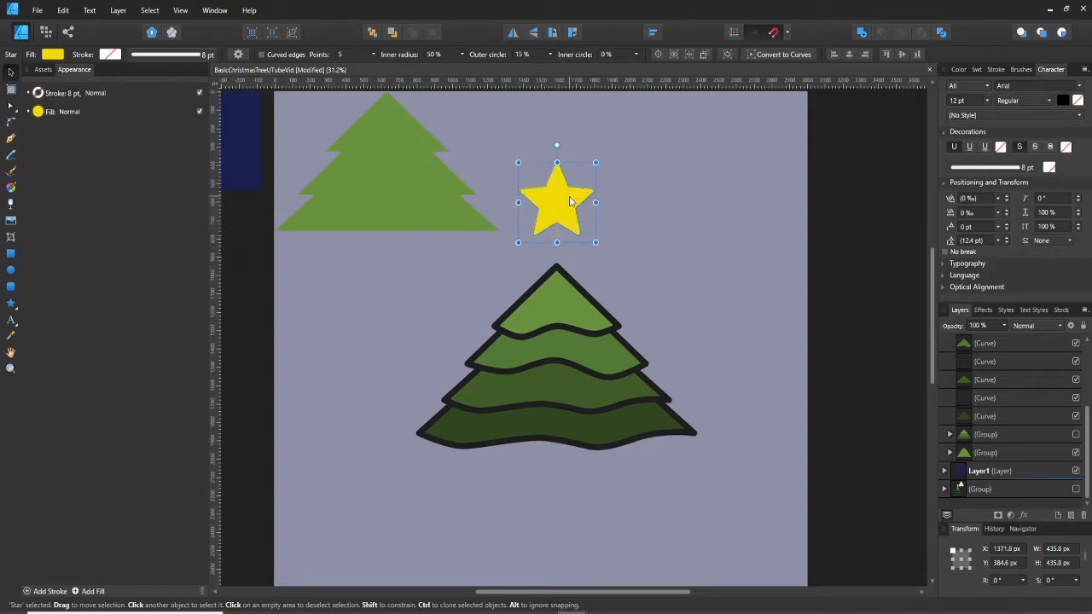
left_click(559, 298)
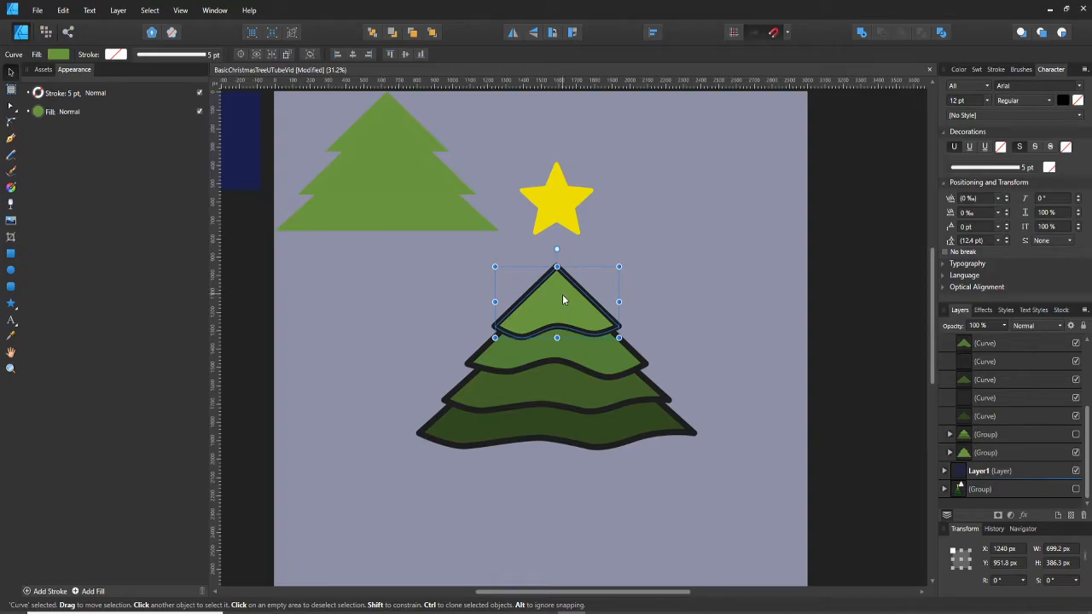
left_click_drag(562, 297, 571, 253)
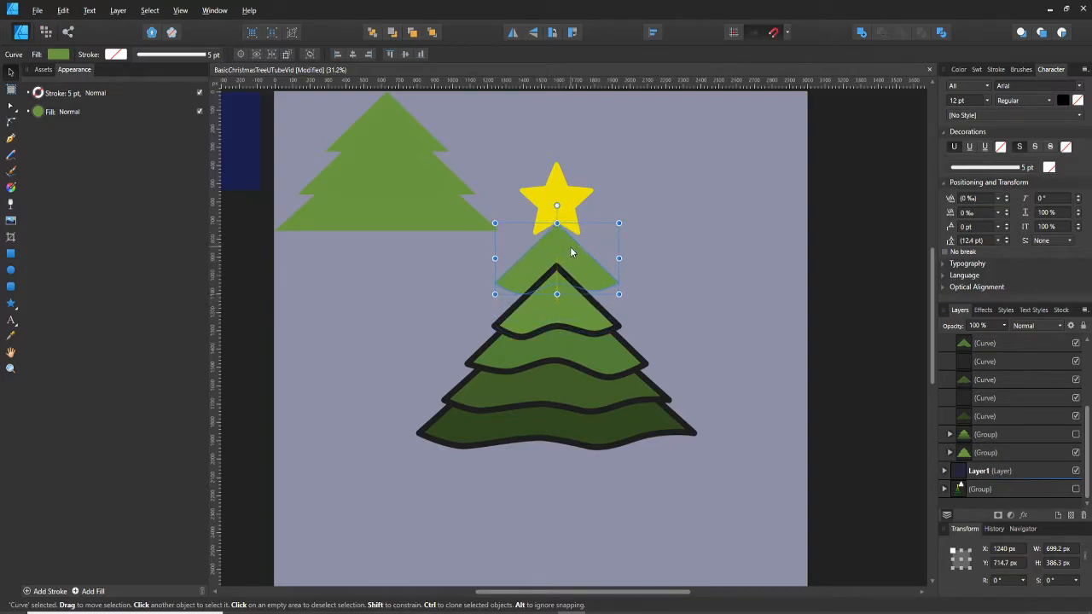
key("ctrl+a")
left_click(570, 252)
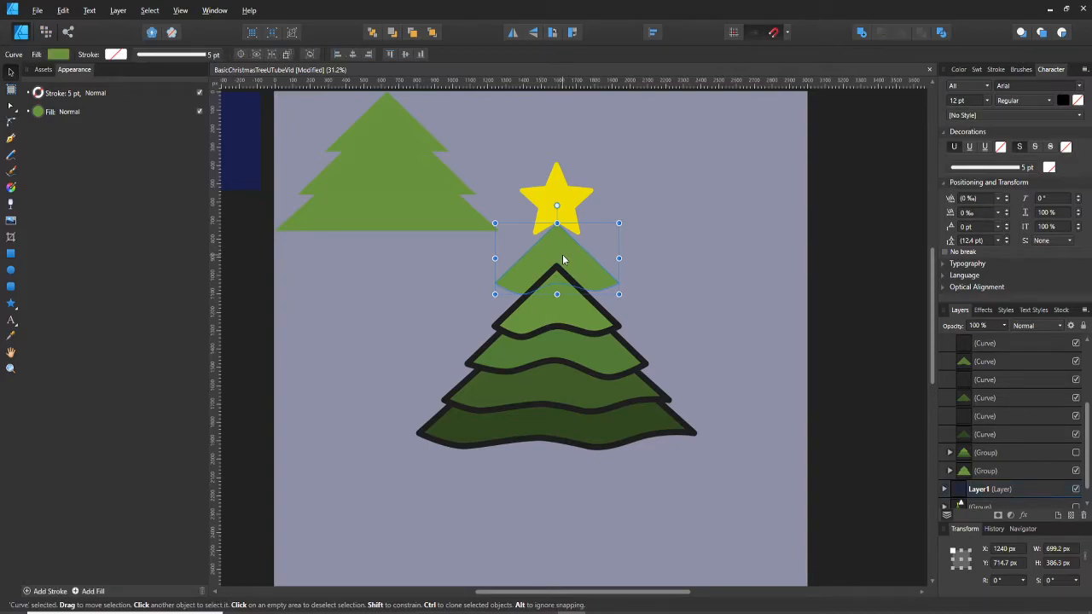
left_click_drag(562, 256, 565, 272)
key("ctrl+z")
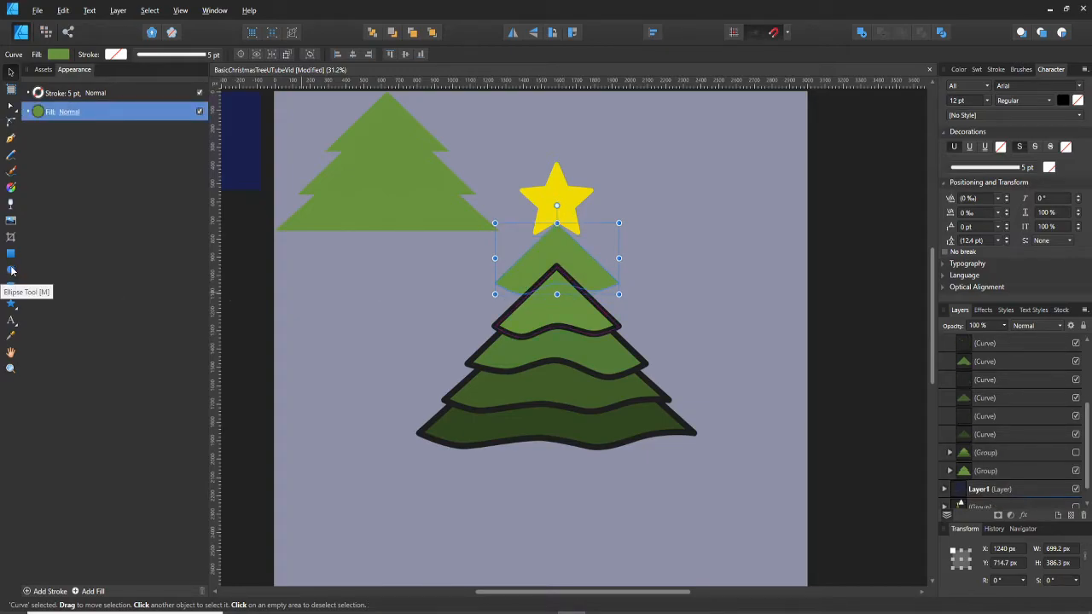
- Draw a rectangle about 897 × 474 px over the lower part of the duplicated tier and darken its fill to olive
left_click(11, 253)
left_click_drag(482, 242, 640, 327)
scroll(592, 244, "up", 4)
scroll(530, 252, "up", 3)
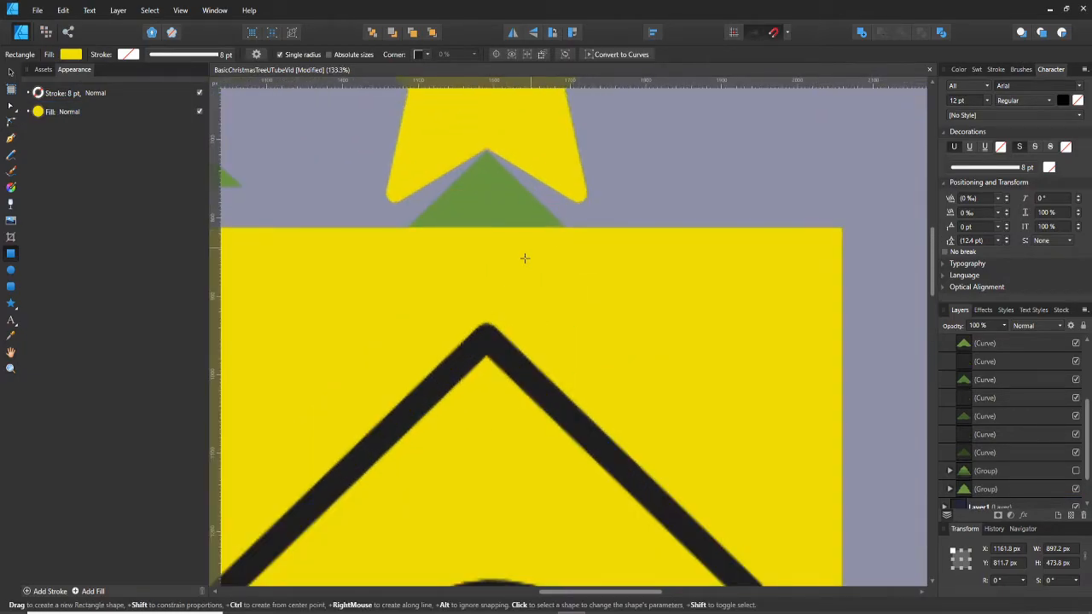
key("v")
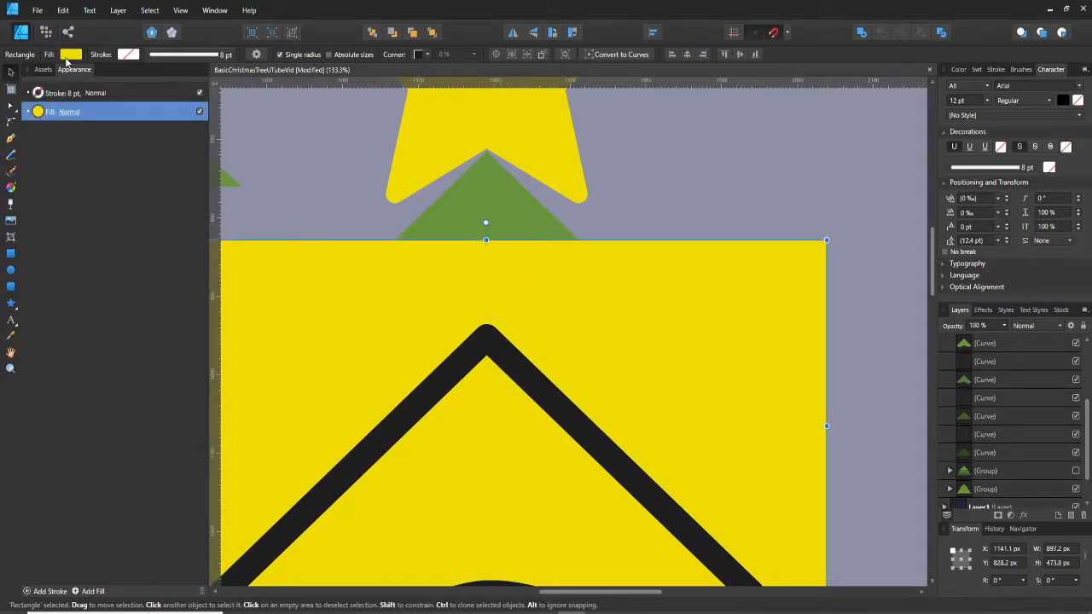
left_click(71, 54)
left_click(51, 111)
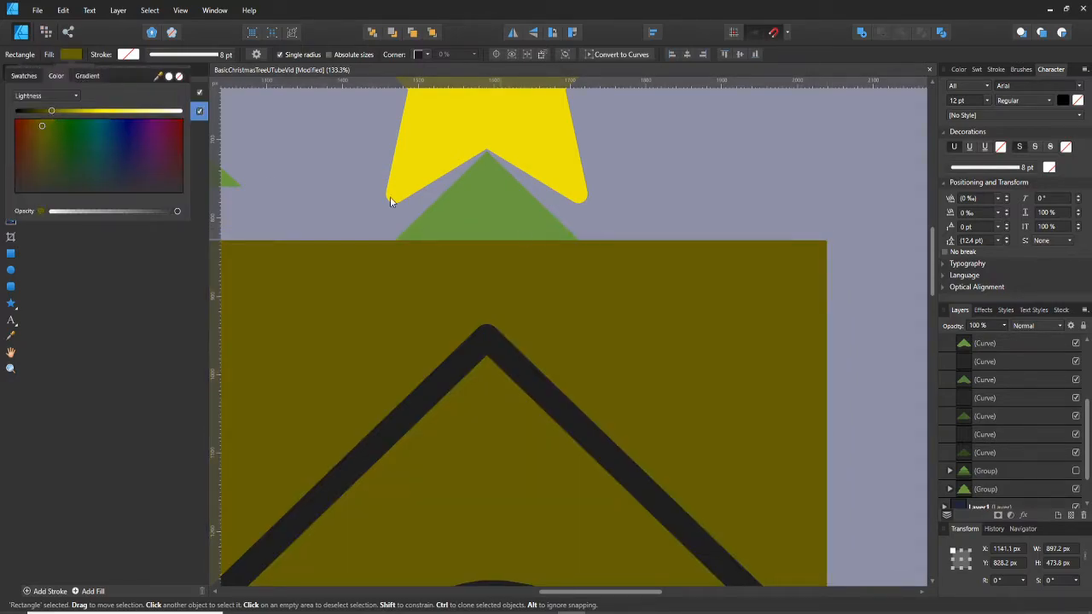
left_click(712, 205)
left_click(597, 224)
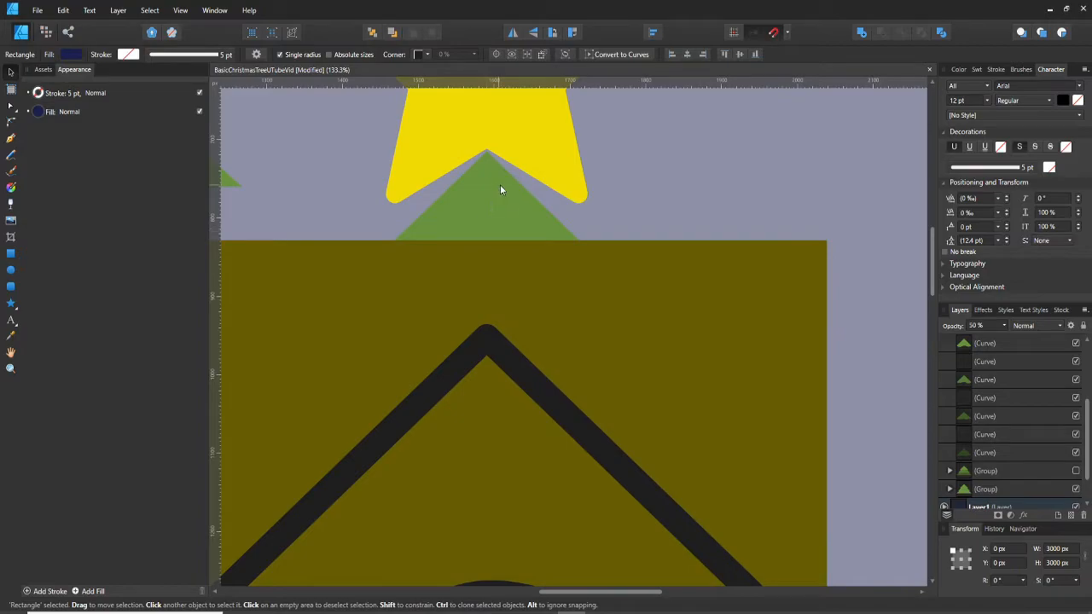
- Lower the olive rectangle slightly so that more of the duplicated tier's tip is left uncovered
left_click_drag(500, 185, 533, 200)
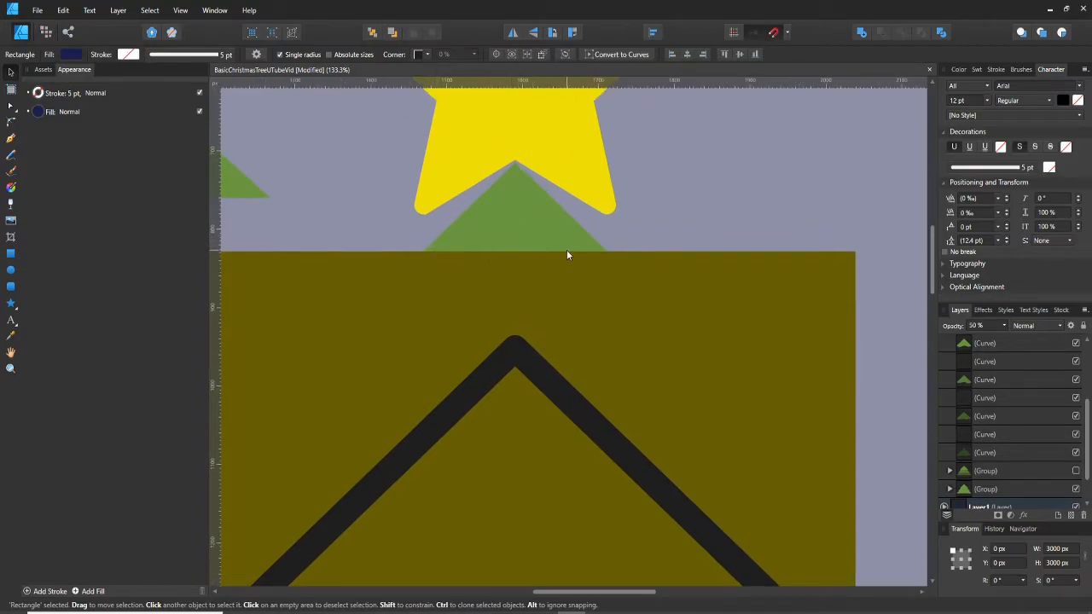
scroll(565, 259, "down", 3)
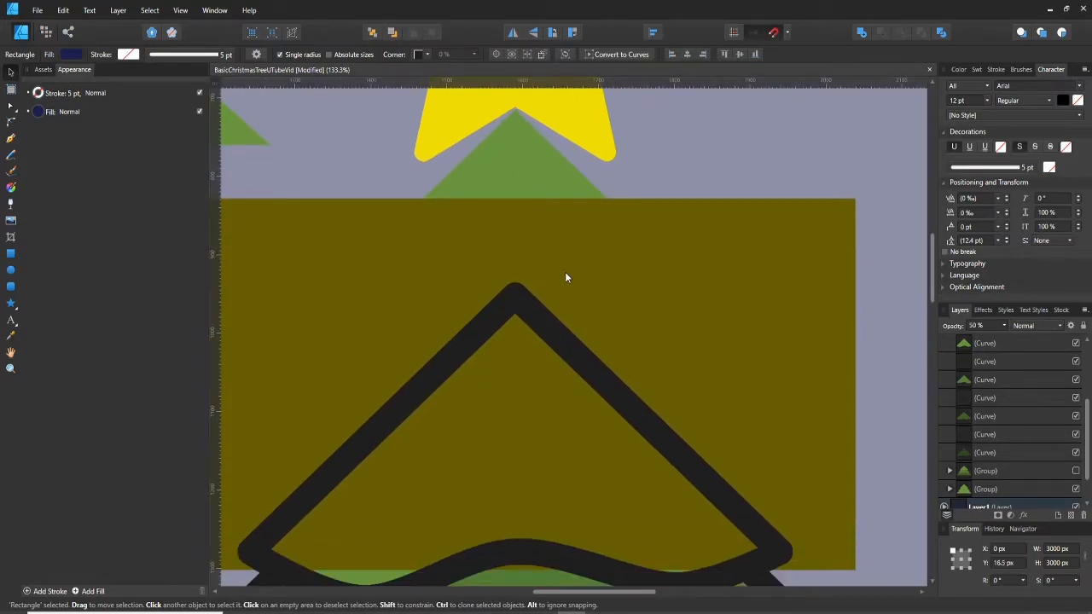
left_click(566, 276)
left_click_drag(568, 274, 568, 287)
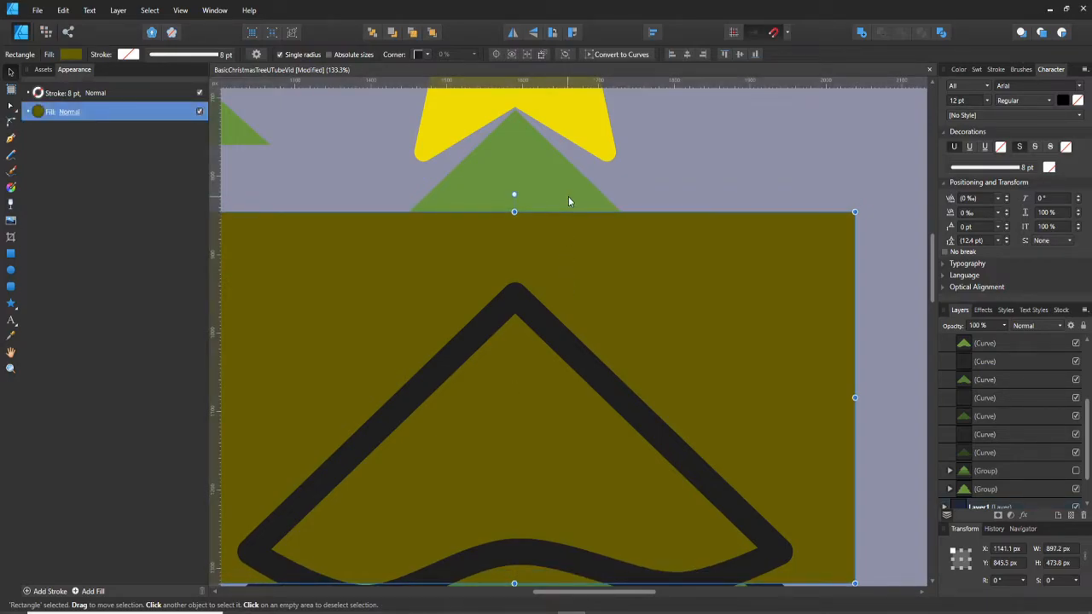
- Subtract the rectangle from the duplicated tier and move the remaining tip onto the point of the outlined tree
left_click(569, 201, "shift")
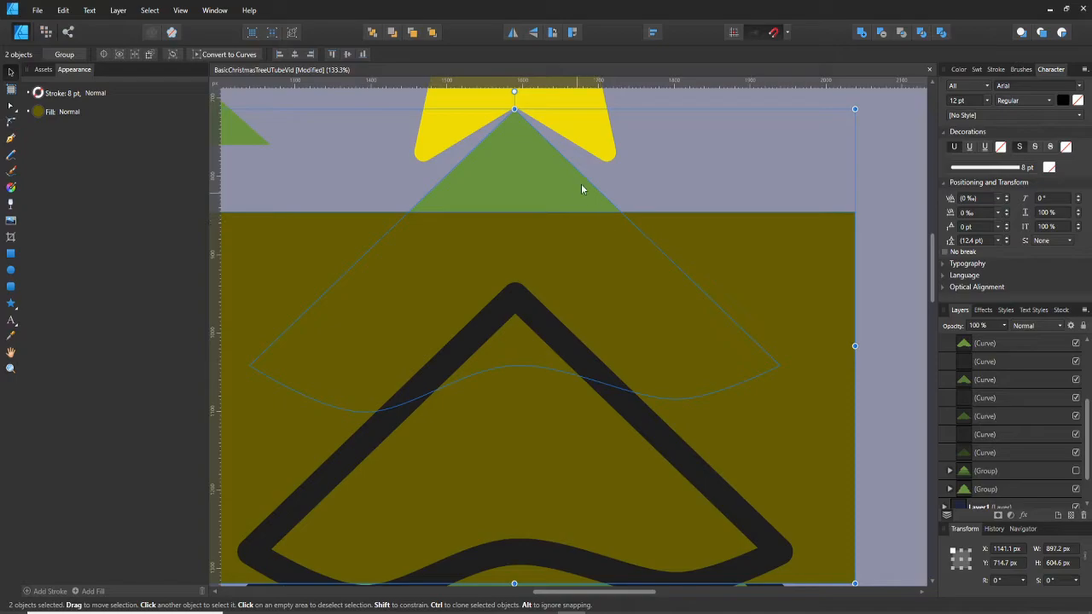
left_click_drag(596, 267, 648, 278)
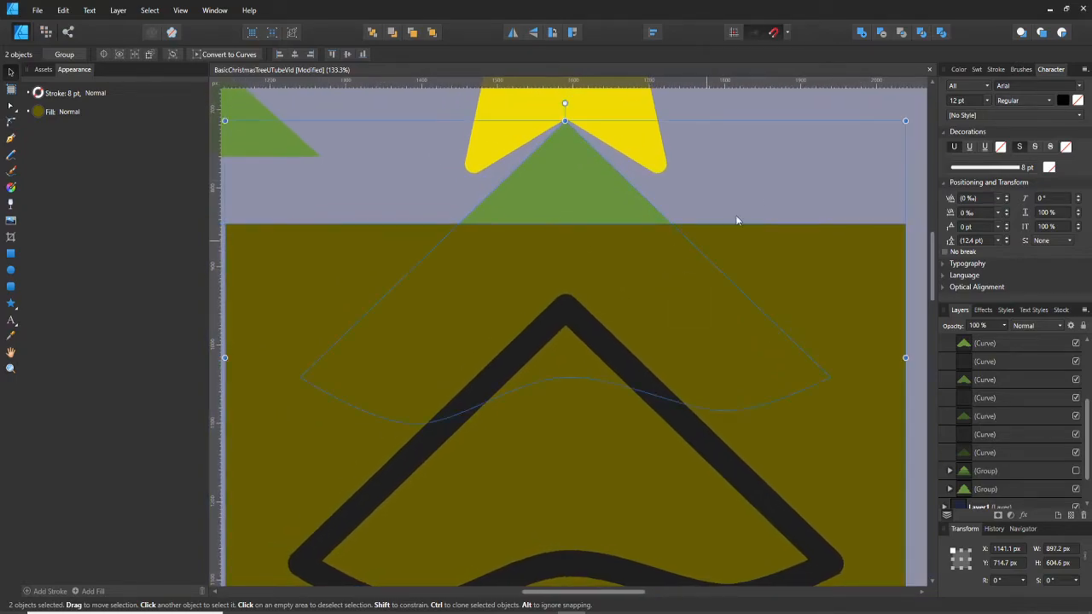
left_click(885, 35)
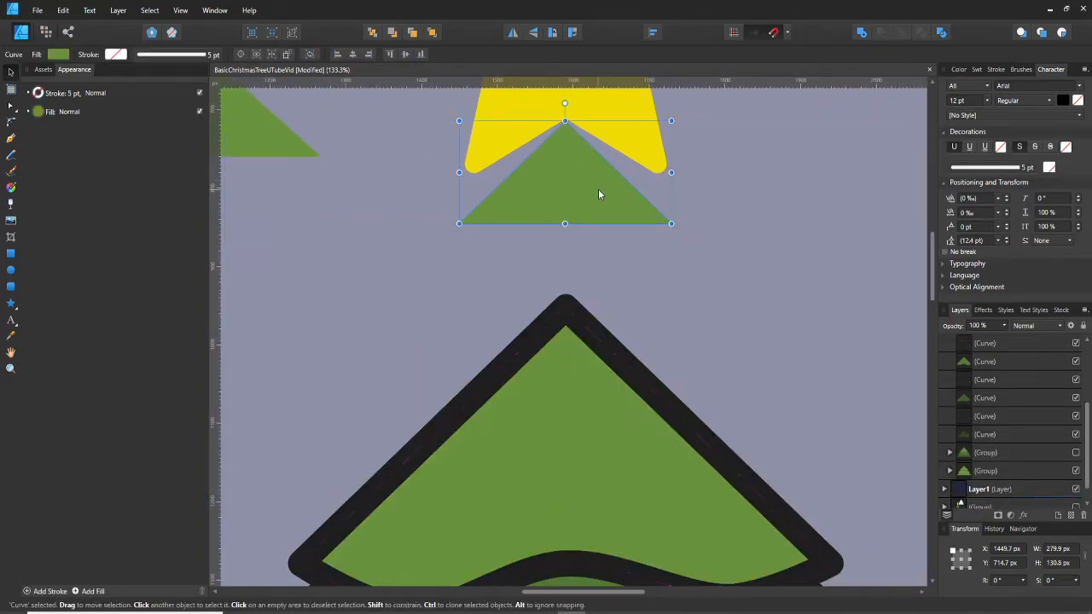
left_click_drag(586, 199, 561, 375)
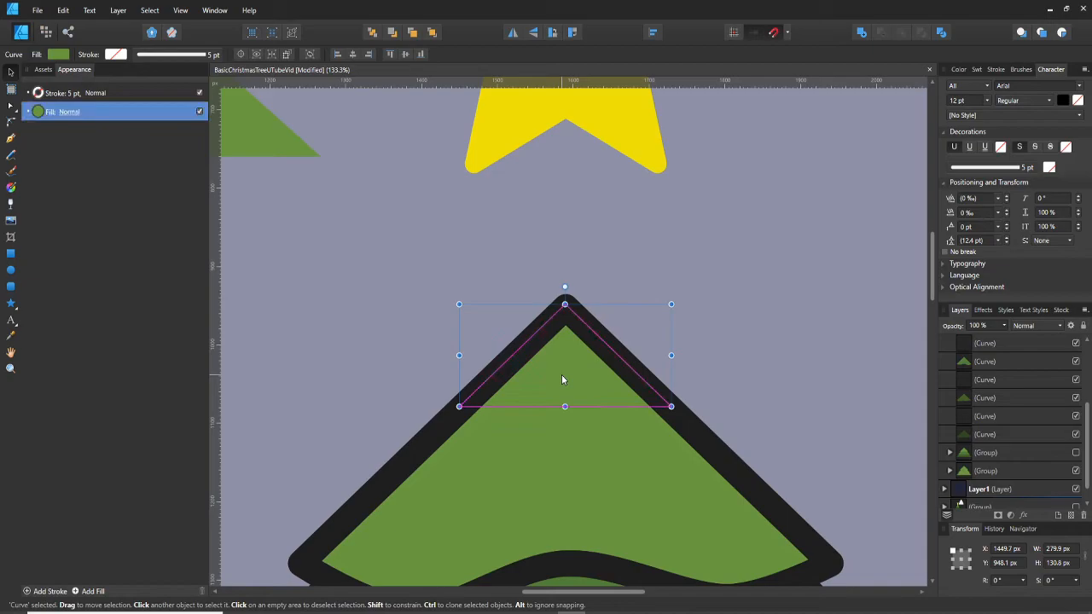
- Undo the green tip's last move and fill the tip with the yellow sampled from the star
left_click(928, 342)
scroll(965, 353, "up", 2)
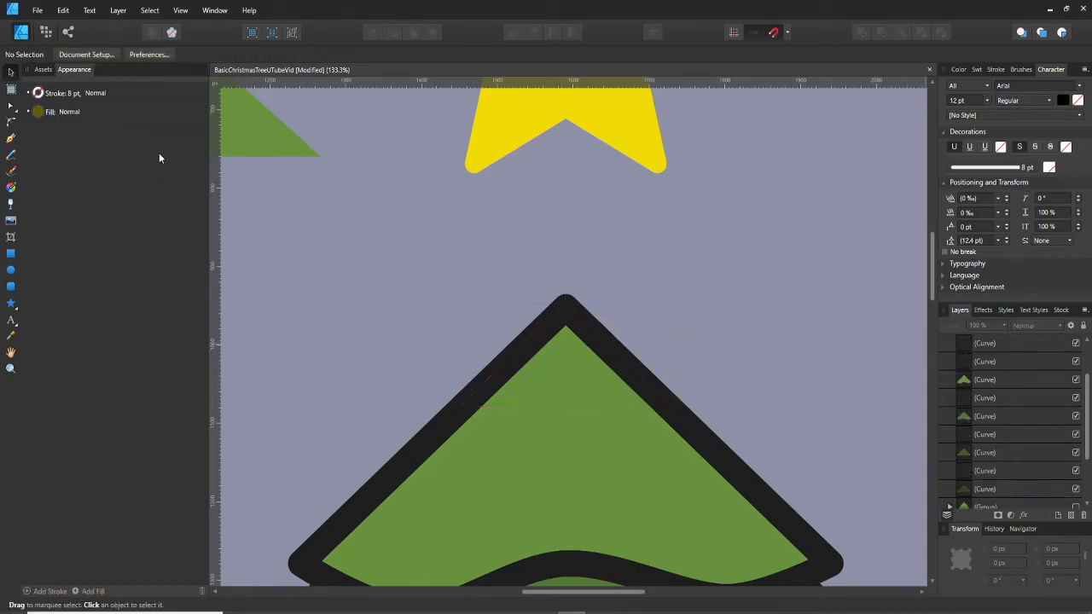
left_click(41, 115)
left_click(560, 378)
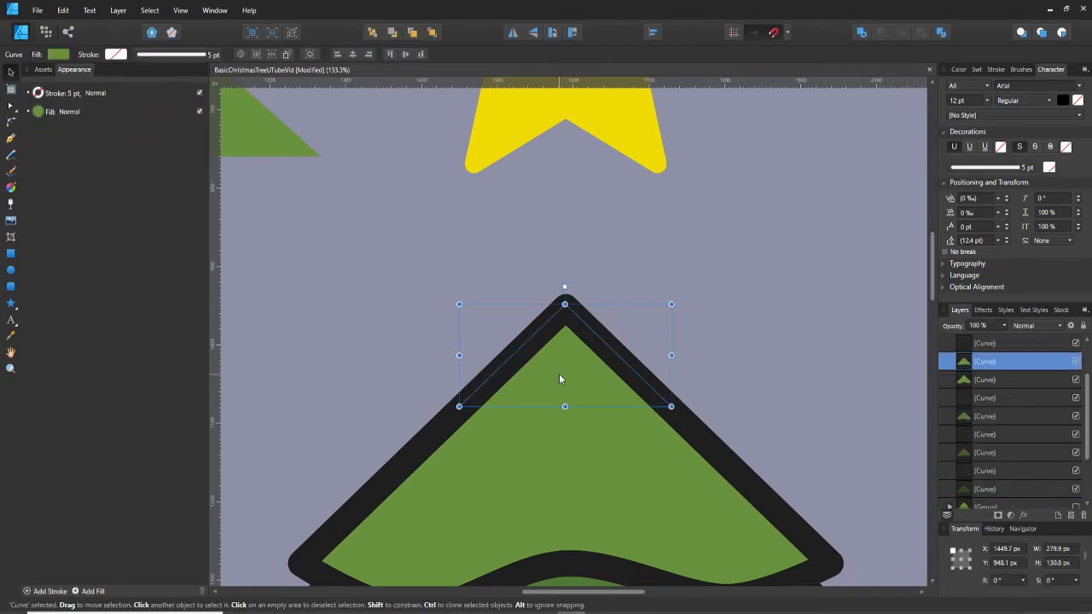
key("ctrl+z")
left_click(44, 112)
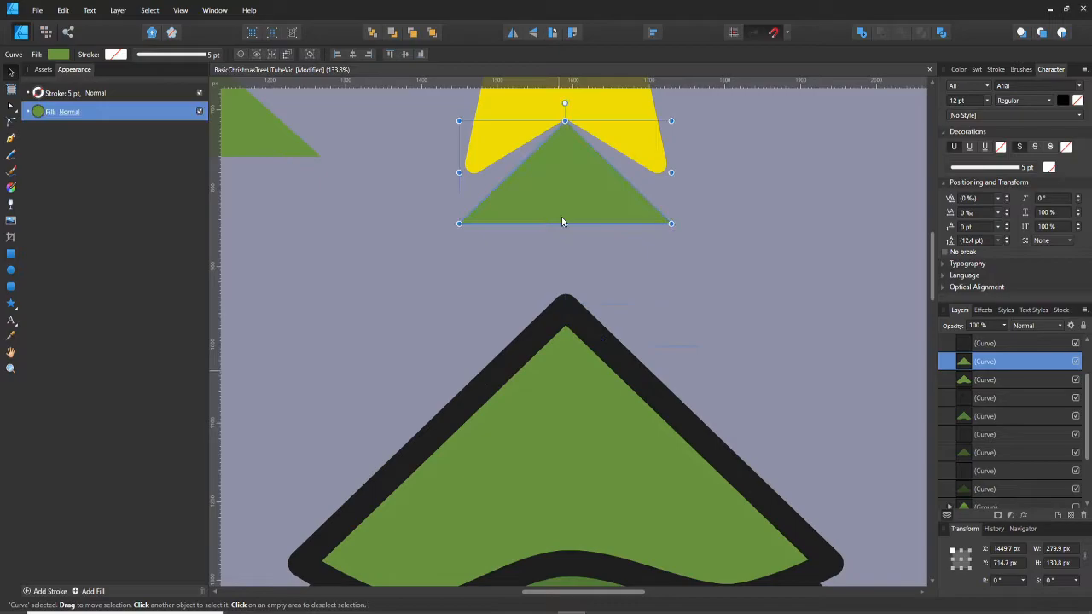
left_click(65, 54)
left_click_drag(159, 81, 489, 128)
left_click(170, 78)
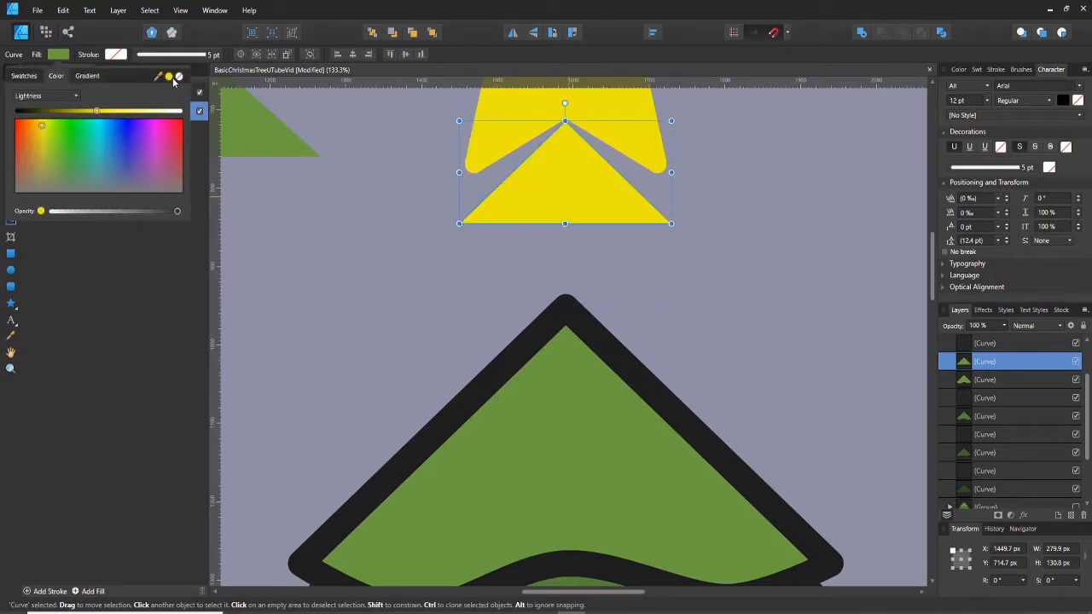
- Undo a trial darker yellow on the tip and move the tip onto the point of the outlined tree
left_click(80, 116)
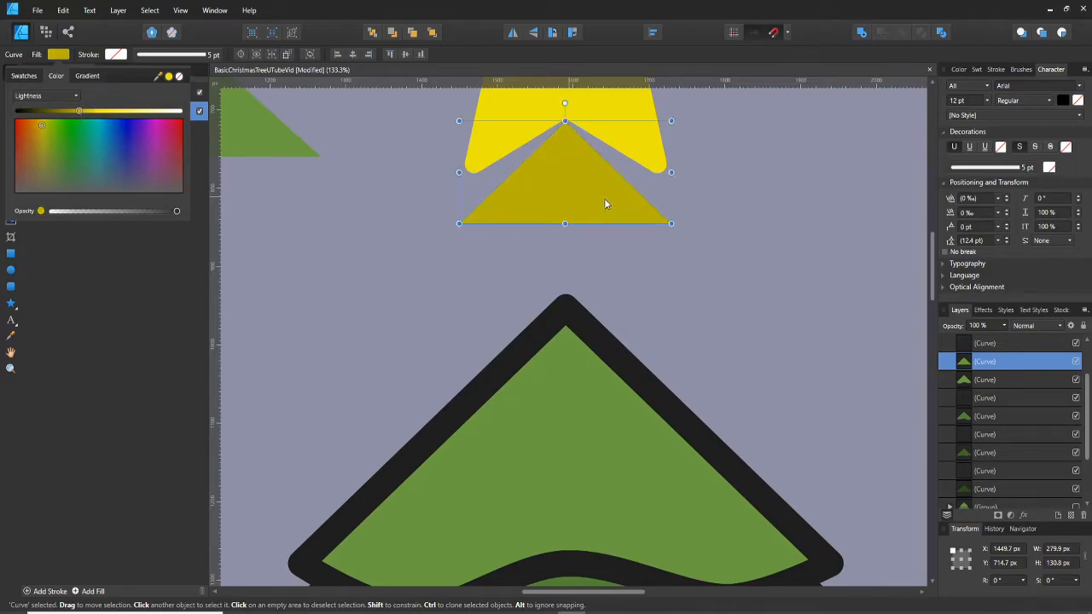
key("ctrl+z")
left_click_drag(597, 193, 579, 376)
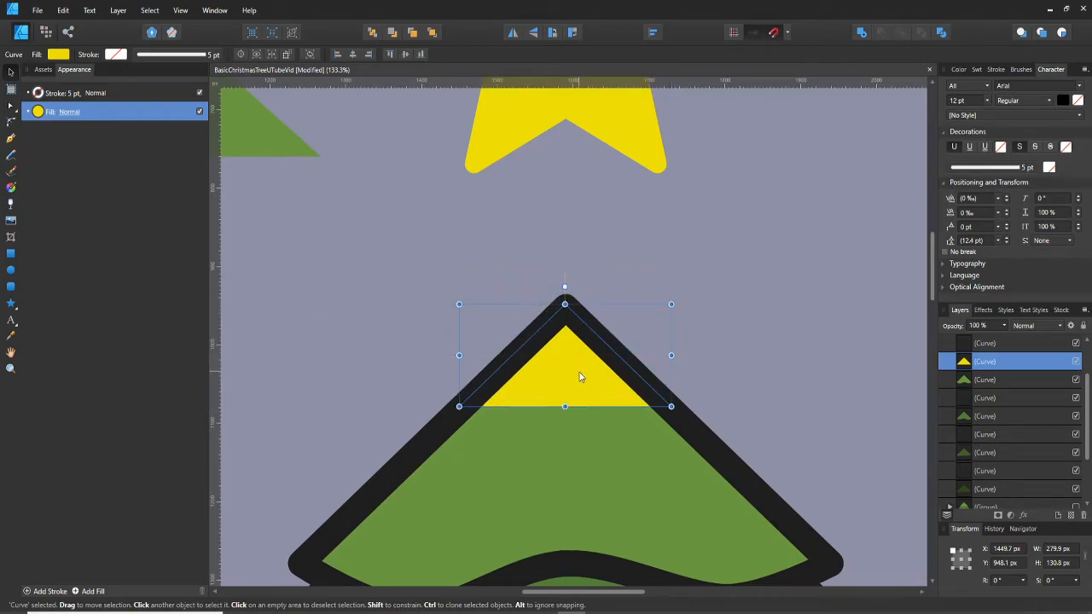
- Give the yellow tip's stroke the dark colour sampled from the tree outline
left_click(156, 59)
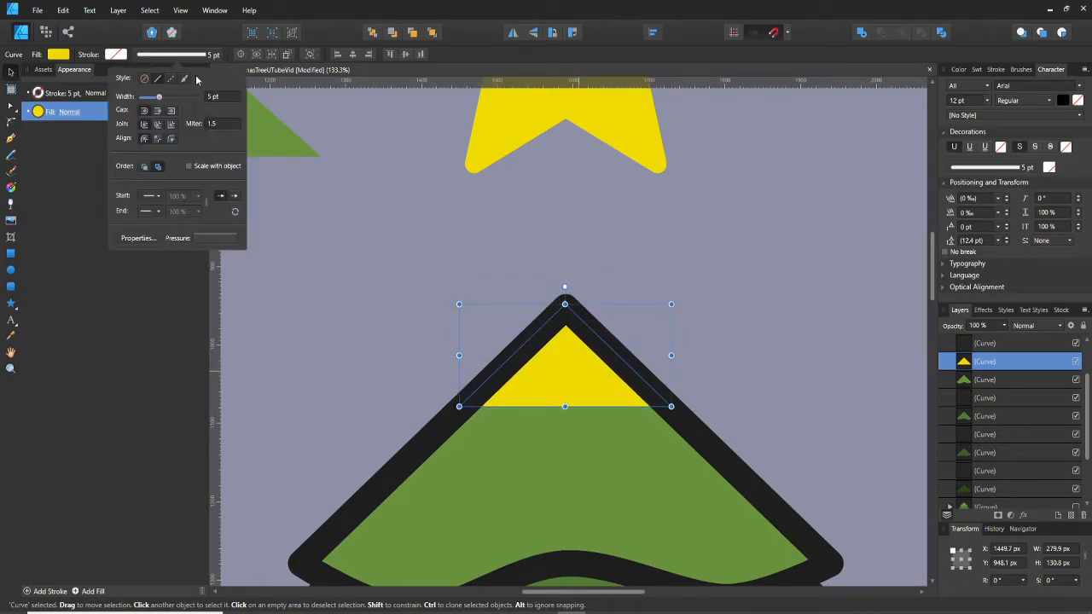
left_click(117, 55)
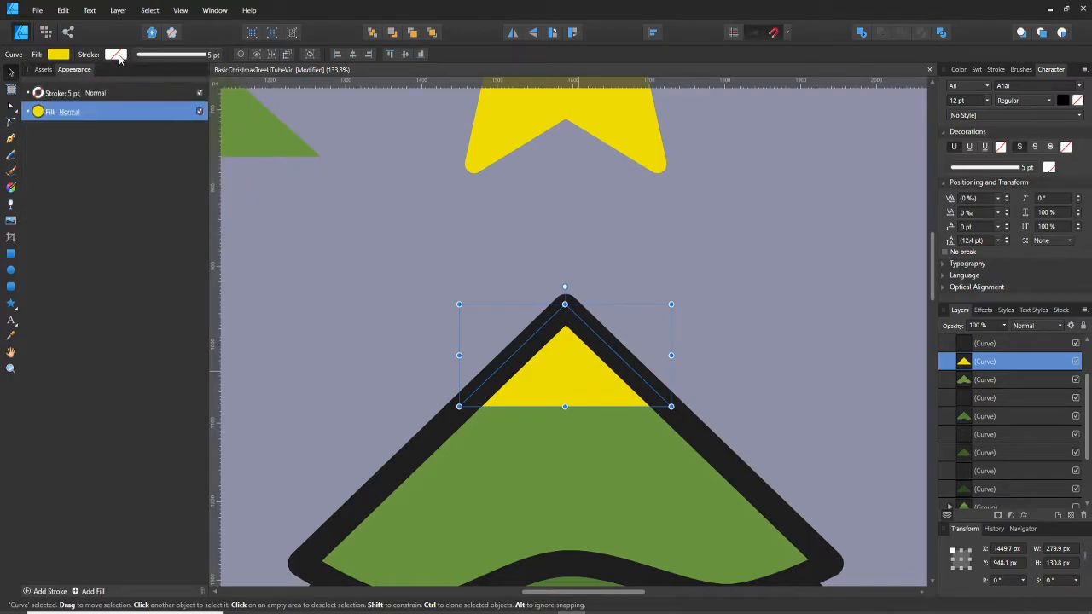
left_click(116, 55)
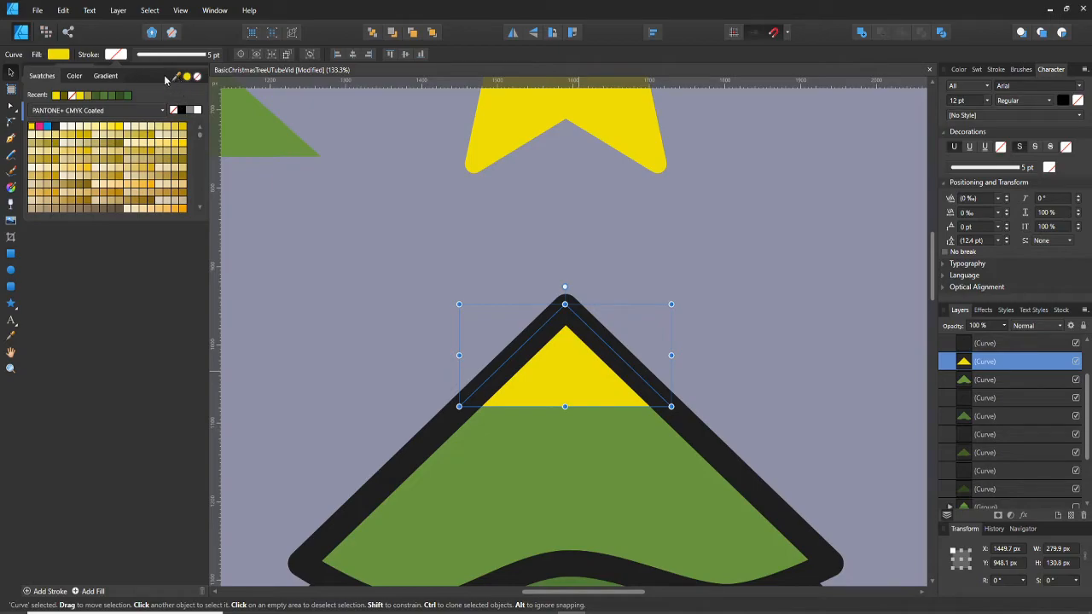
left_click(185, 79)
left_click_drag(183, 88, 442, 431)
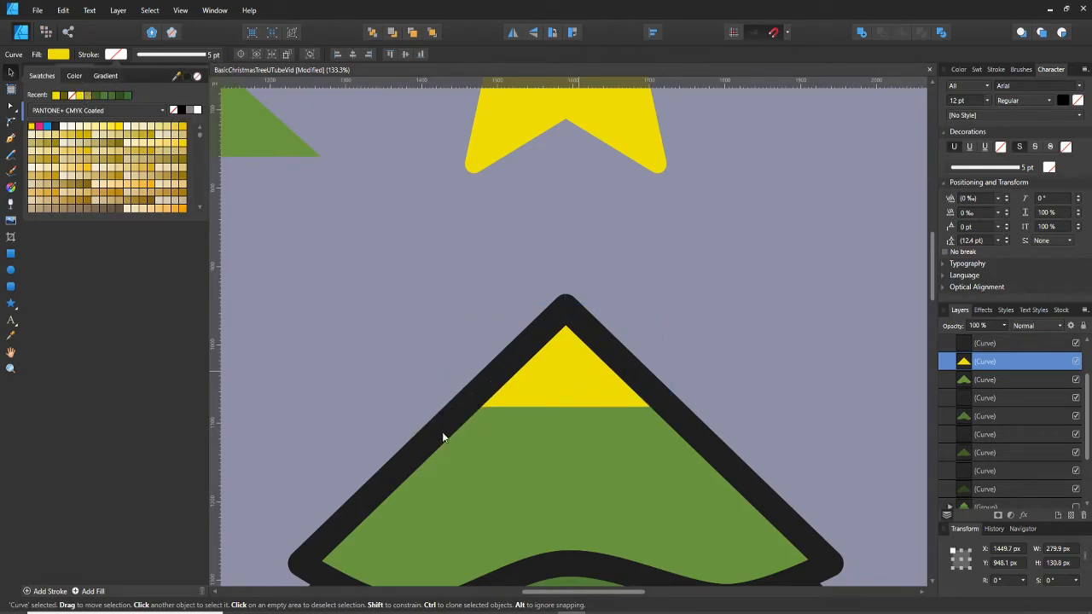
left_click(194, 78)
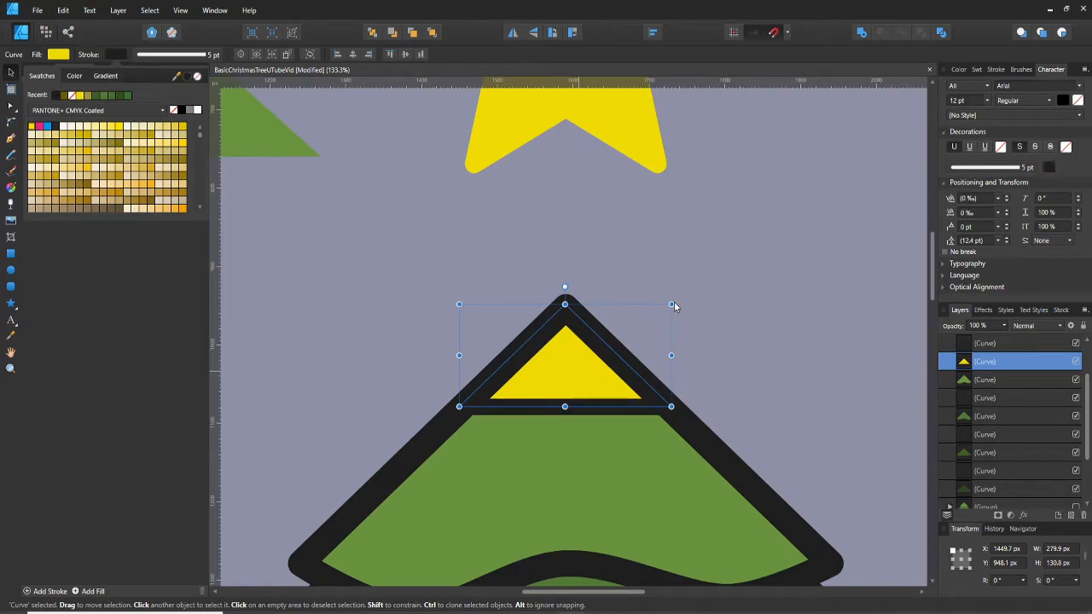
- Enlarge the yellow tip and raise it slightly so that it overhangs the tree's point on both sides
left_click_drag(671, 304, 712, 284)
left_click_drag(572, 365, 575, 341)
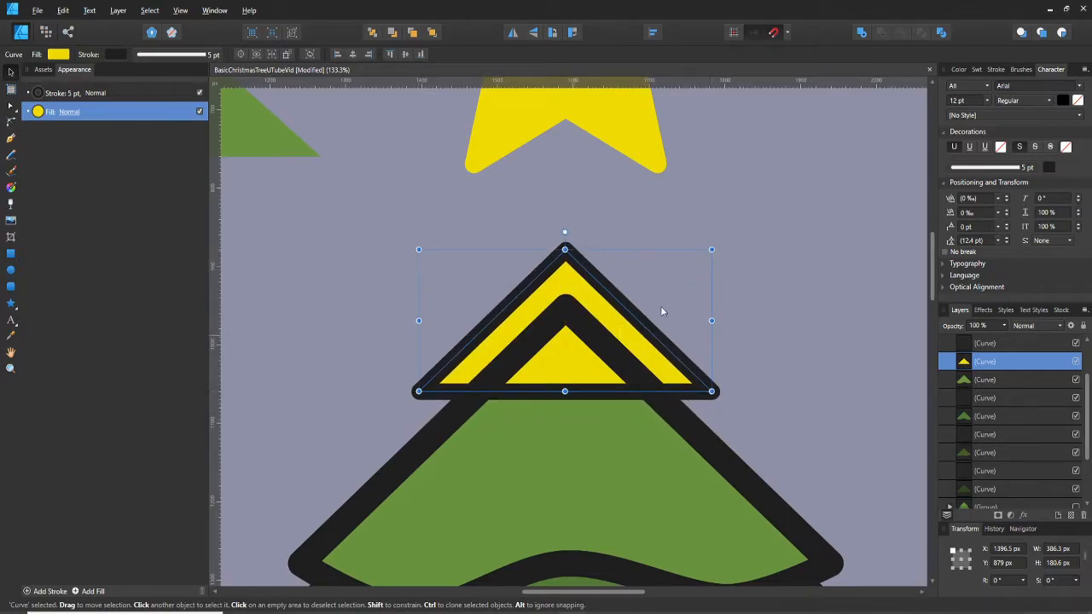
left_click_drag(711, 249, 699, 253)
- Bend the bottom edge of the yellow tip slightly downward at its middle into a curve
key("a")
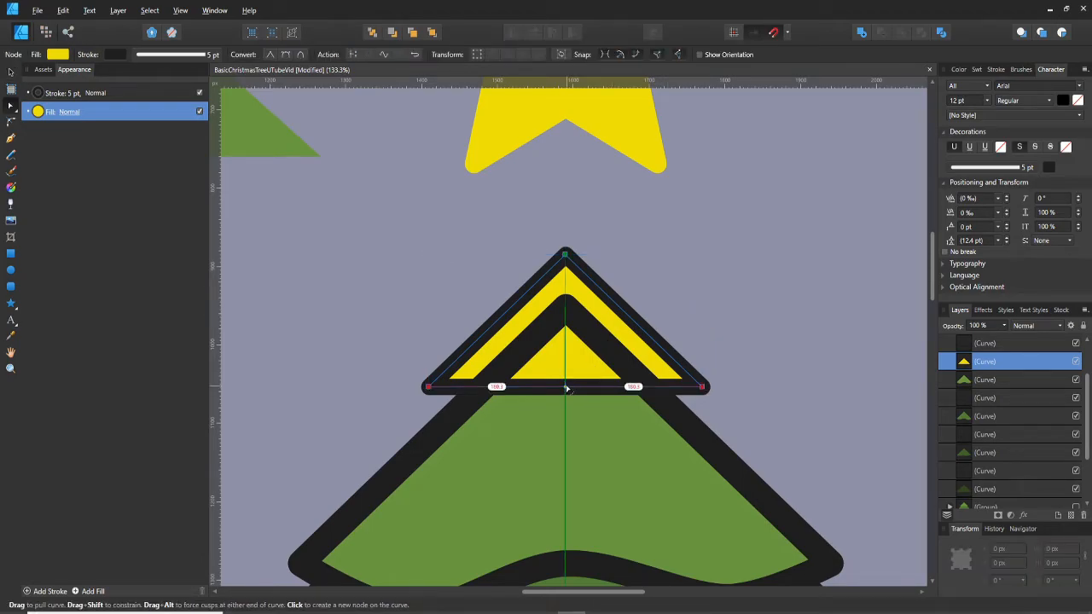
mouse_move(565, 388)
left_mouse_down()
mouse_move(564, 408)
mouse_move(567, 399)
left_mouse_up()
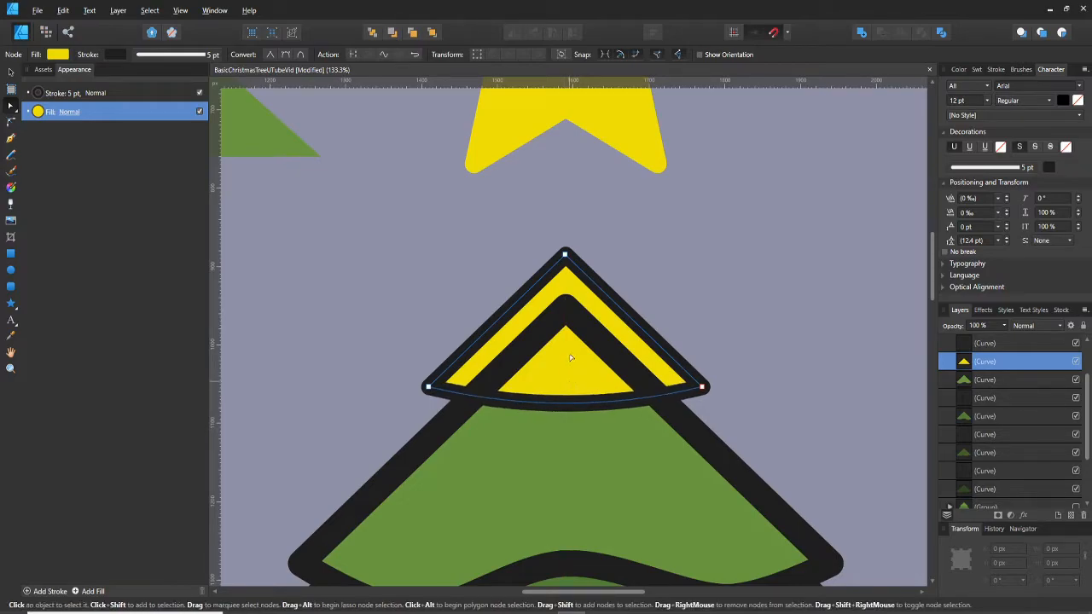
key("v")
- Lower the star until the notch between its two bottom points sits on the peak of the yellow tip
left_click(590, 131)
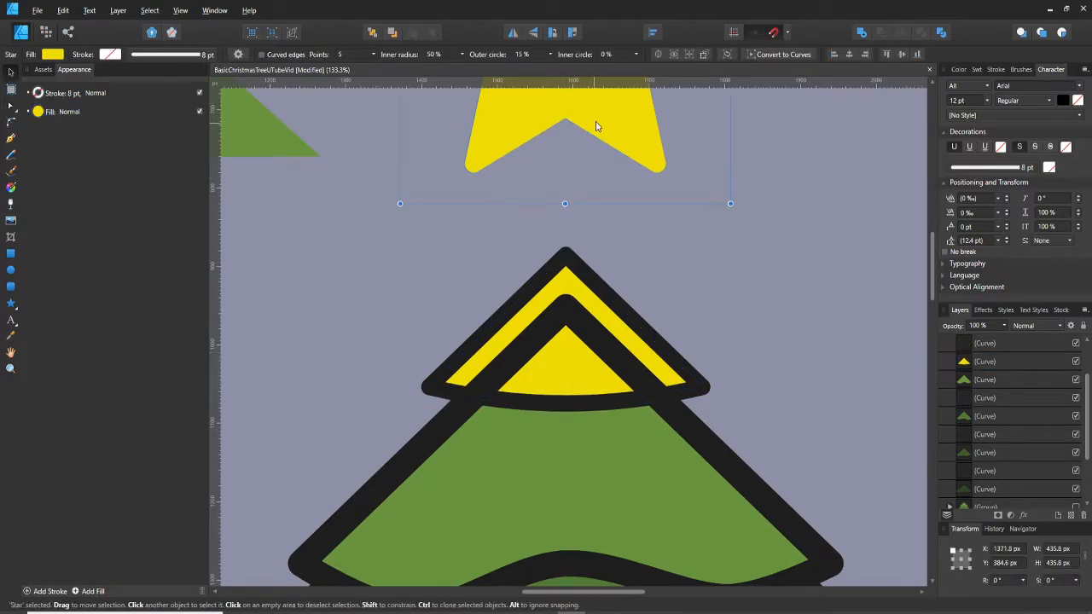
left_click_drag(600, 154, 603, 218)
left_click_drag(595, 288, 614, 230)
- Try merging the star with the yellow tip, once as placed and once with the star 20 px lower
left_click(594, 290, "shift")
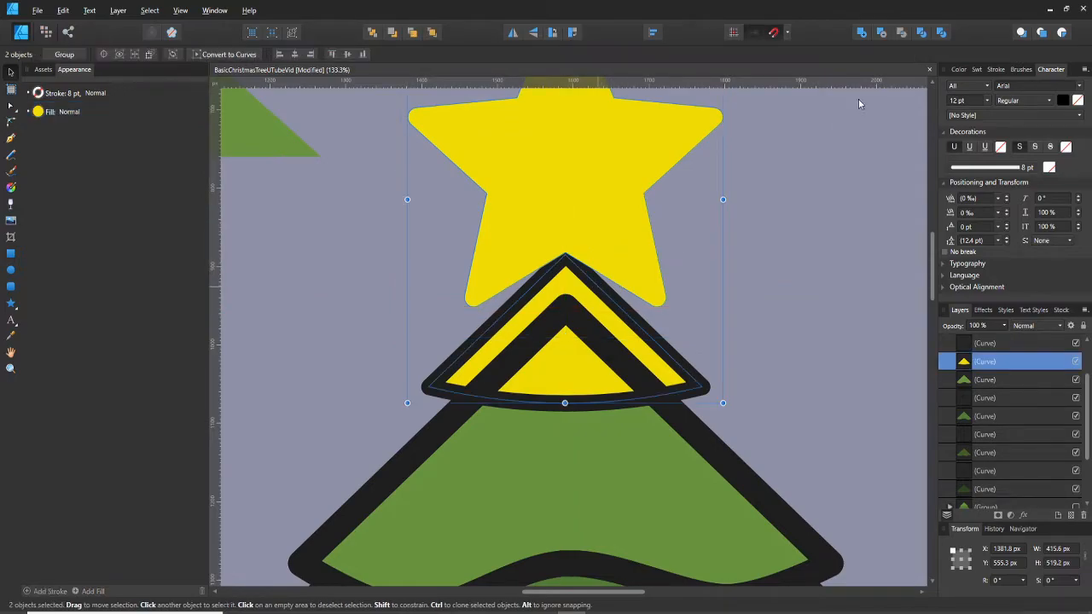
left_click(861, 32)
key("ctrl+z")
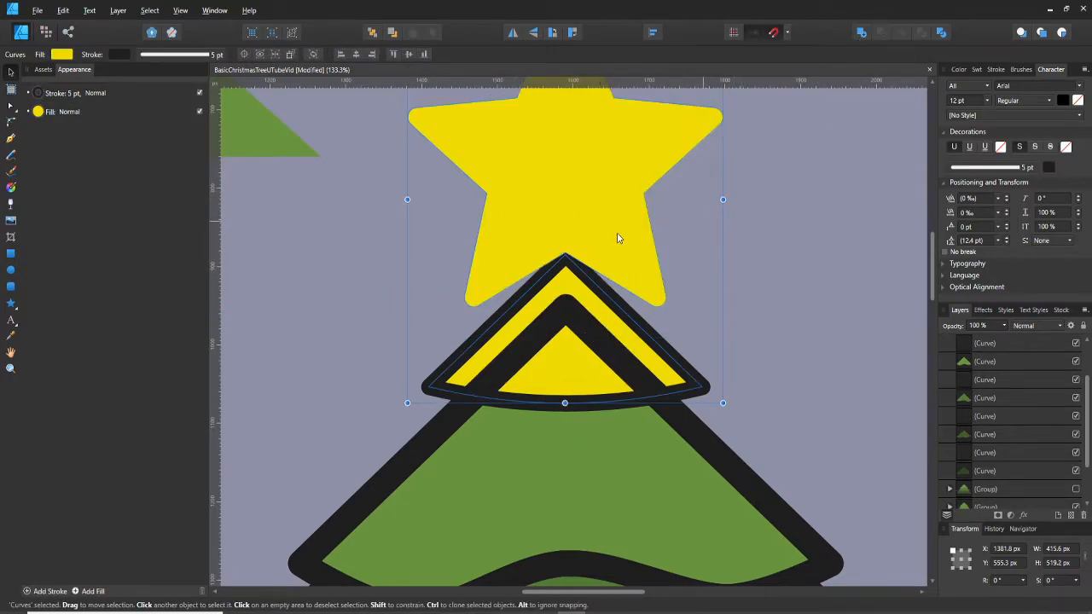
left_click(613, 239)
left_click_drag(612, 238, 609, 254)
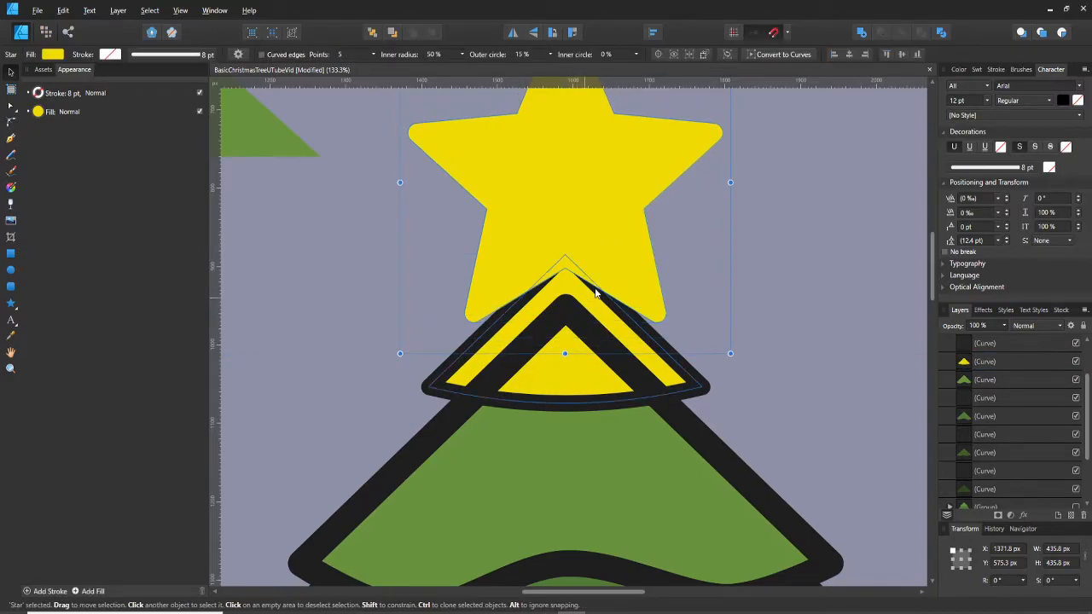
left_click(592, 290, "shift")
left_click(862, 33)
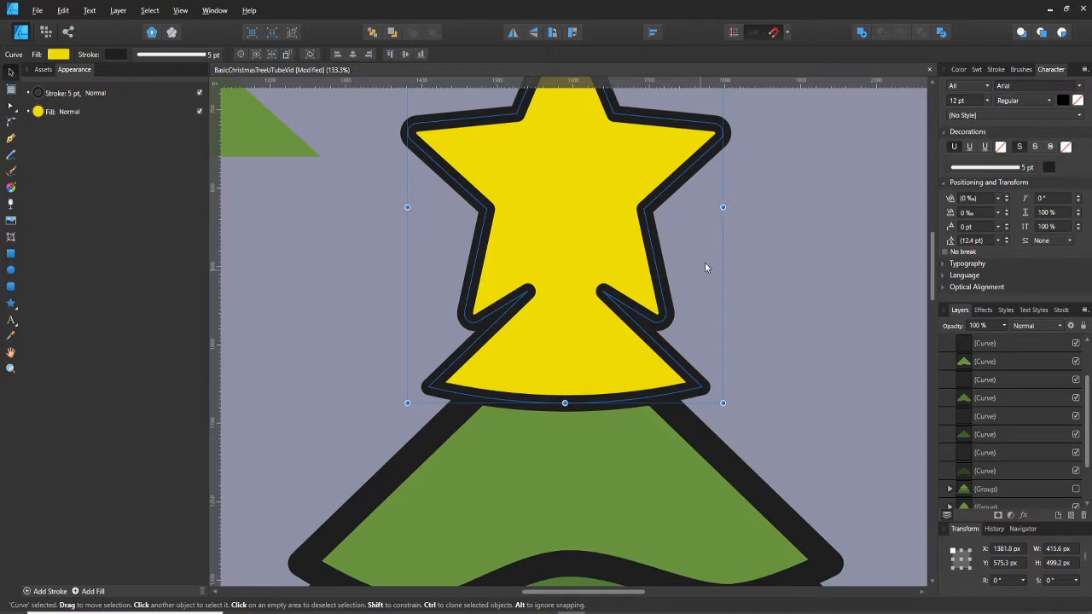
key("ctrl+z")
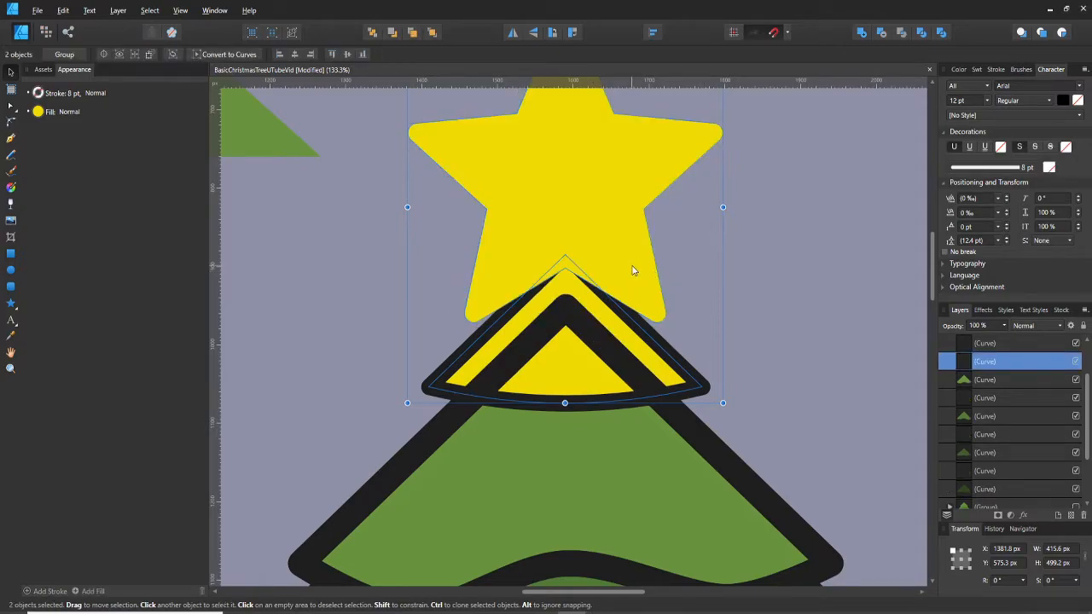
- Raise the star to a Y position of 562.3 px and merge it with the yellow tip into one shape
left_click(633, 270)
key("shift+Up")
key("shift+Up")
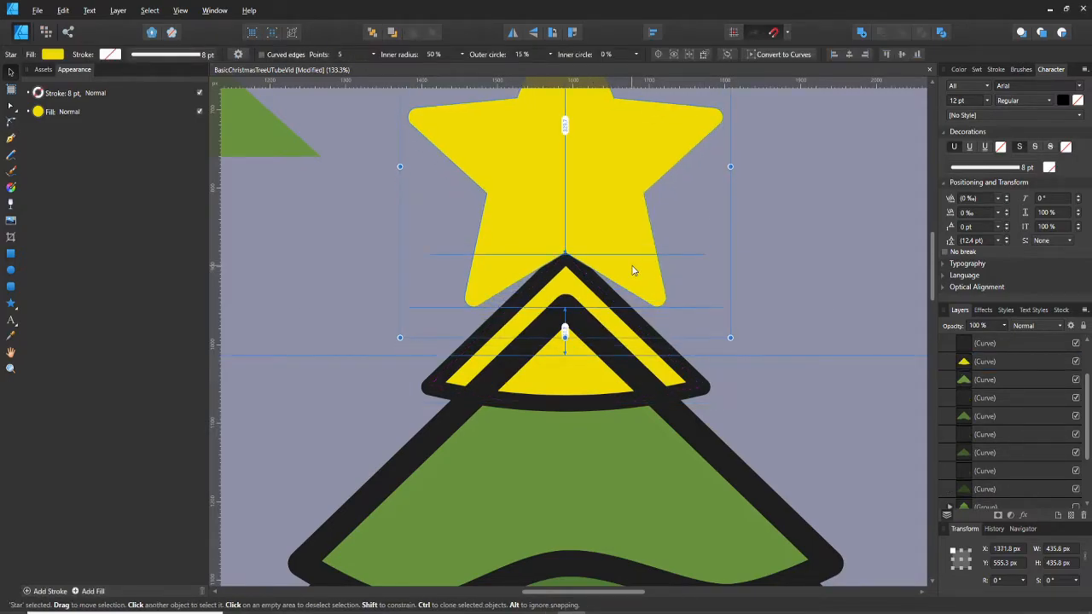
key("Down")
key("Down")
key("Down")
key("Down")
key("Down")
key("Down")
key("Down")
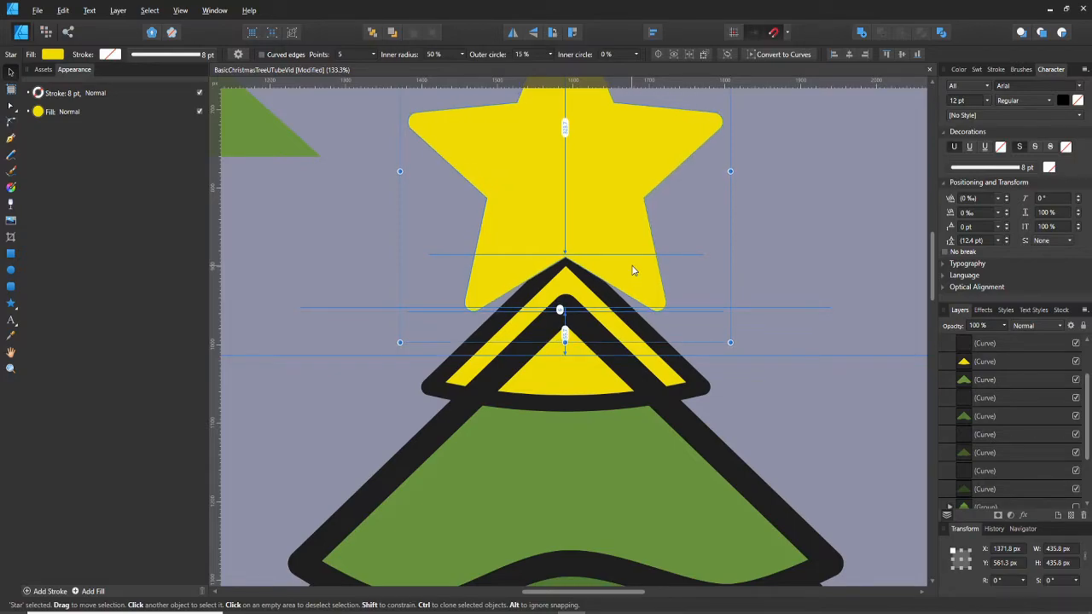
left_click(656, 353, "shift")
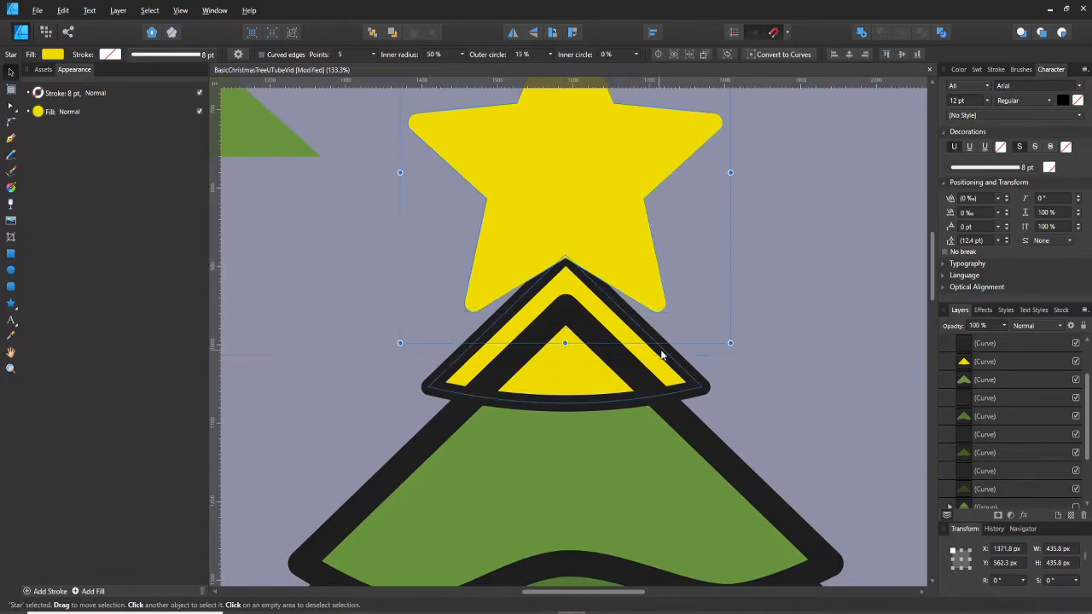
left_click(861, 33)
- Move the right inner node where the star meets the tip 20 px to the right
scroll(753, 248, "down", 2)
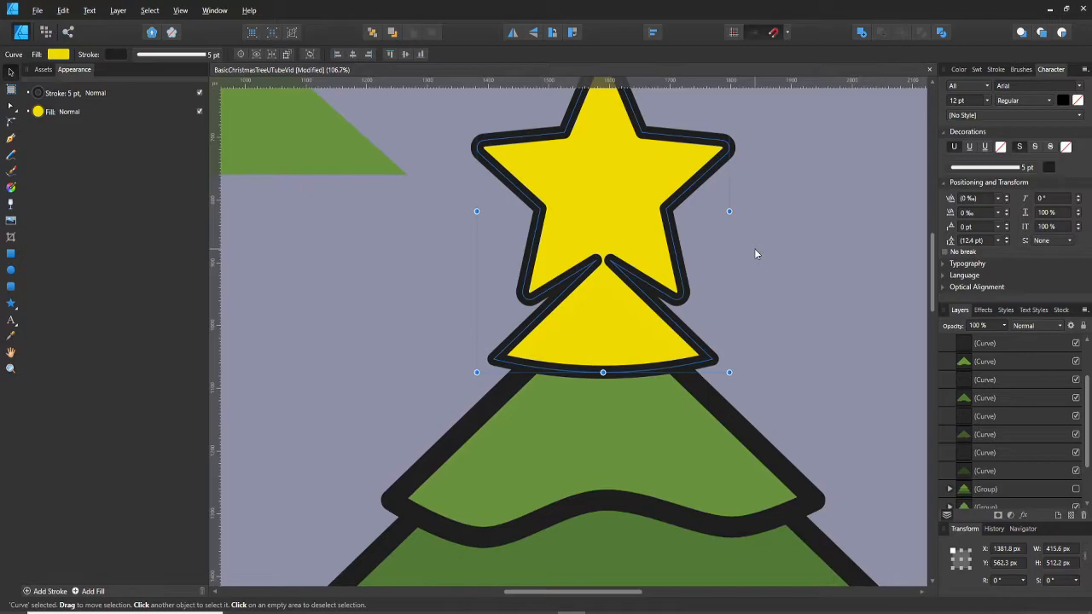
scroll(738, 260, "down", 1)
scroll(731, 266, "down", 2)
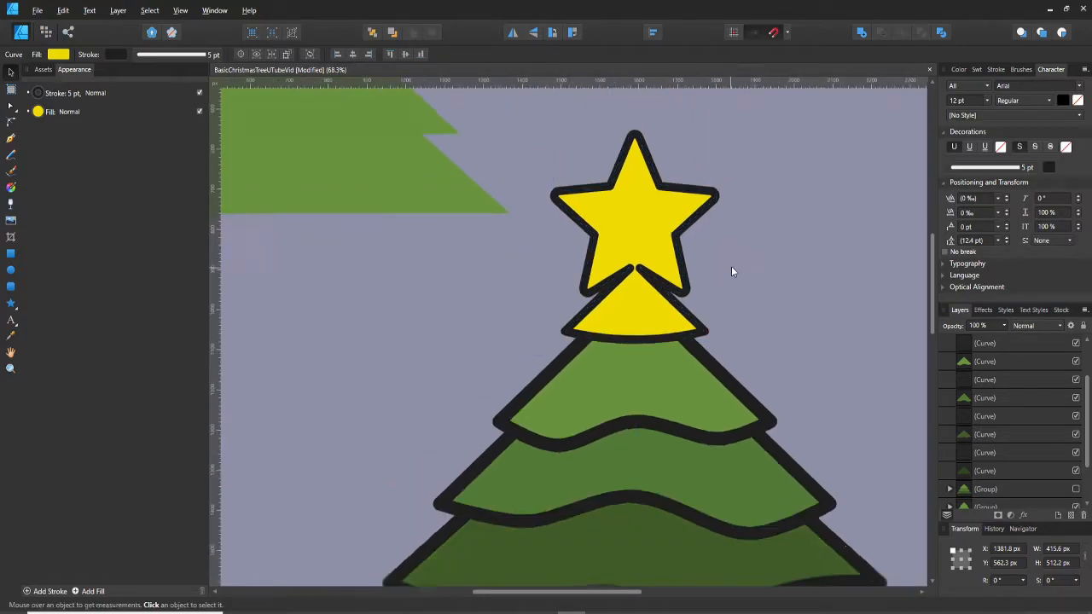
left_click_drag(732, 266, 667, 200)
scroll(639, 236, "up", 3)
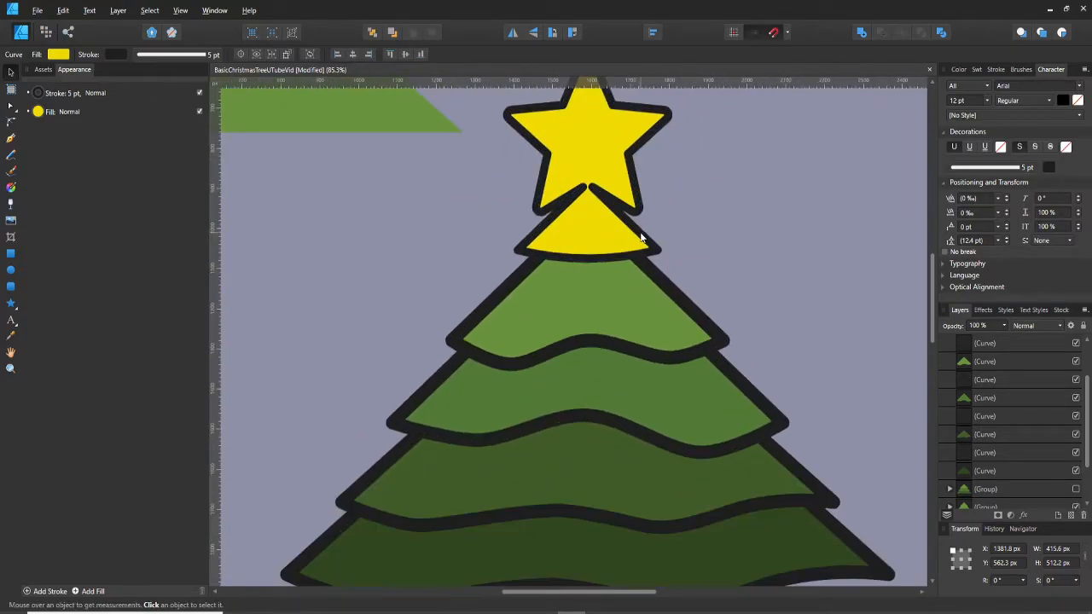
key("a")
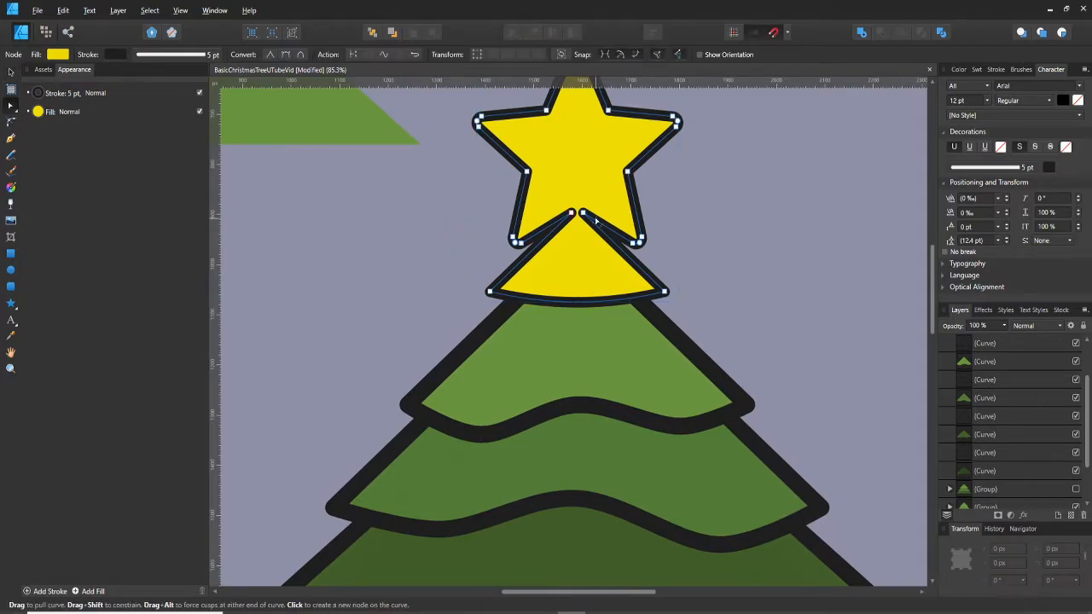
scroll(593, 221, "up", 2)
scroll(593, 222, "up", 3)
left_click(574, 272)
left_click(569, 273)
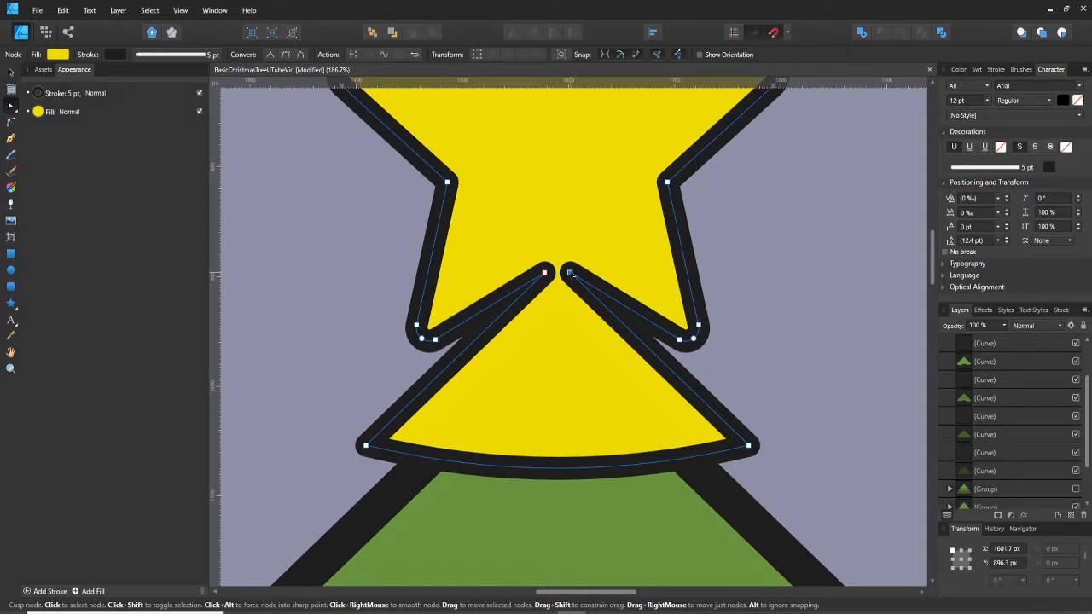
key("shift+Right")
key("shift+Right")
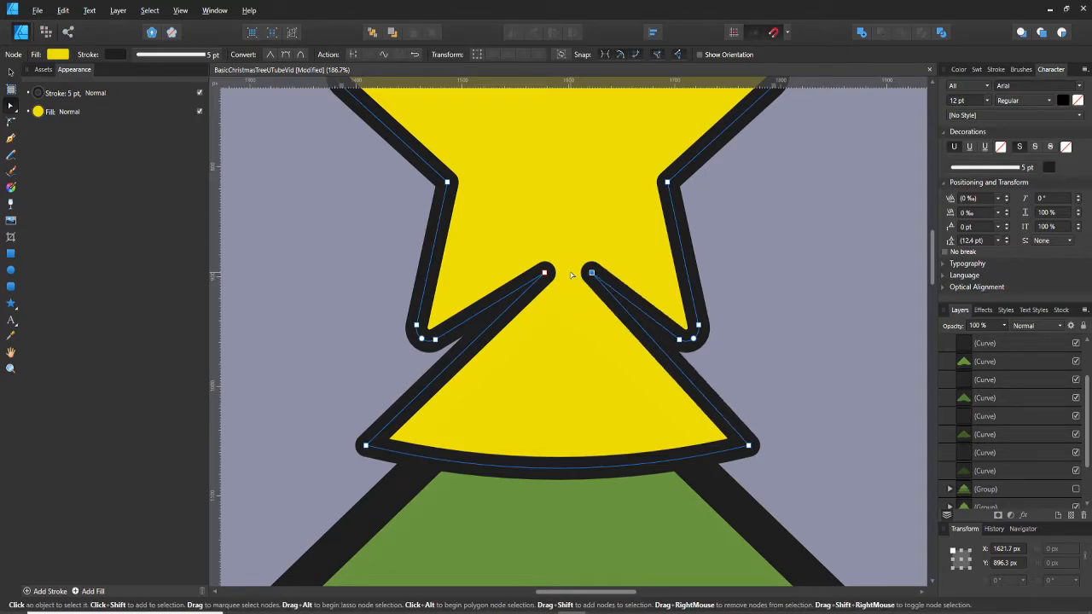
- Move the left inner node where the star meets the tip 20 px to the left
left_click(545, 273)
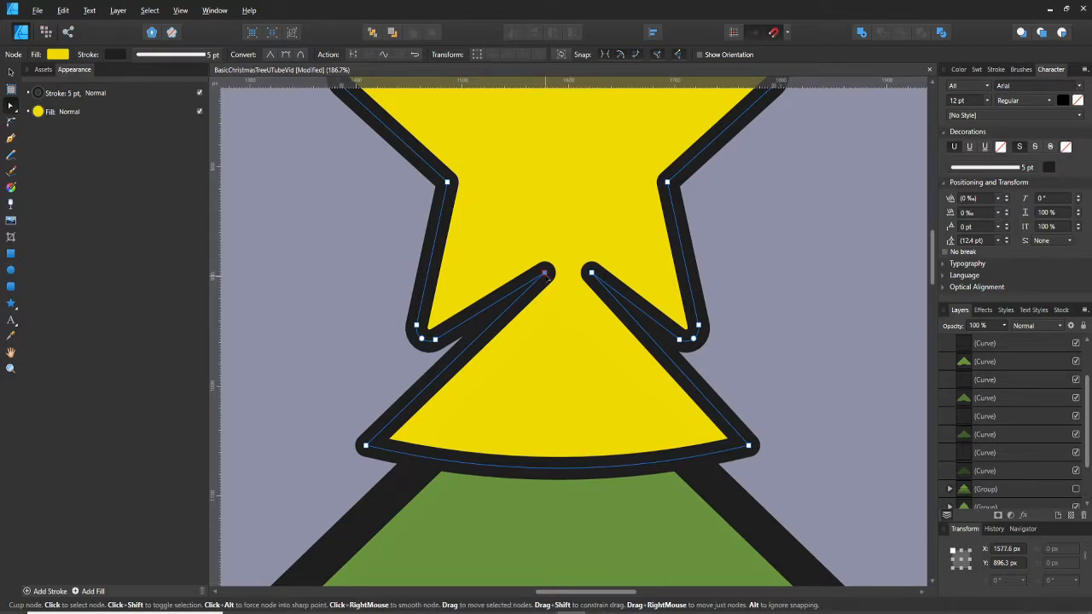
key("shift+Left")
key("shift+Left")
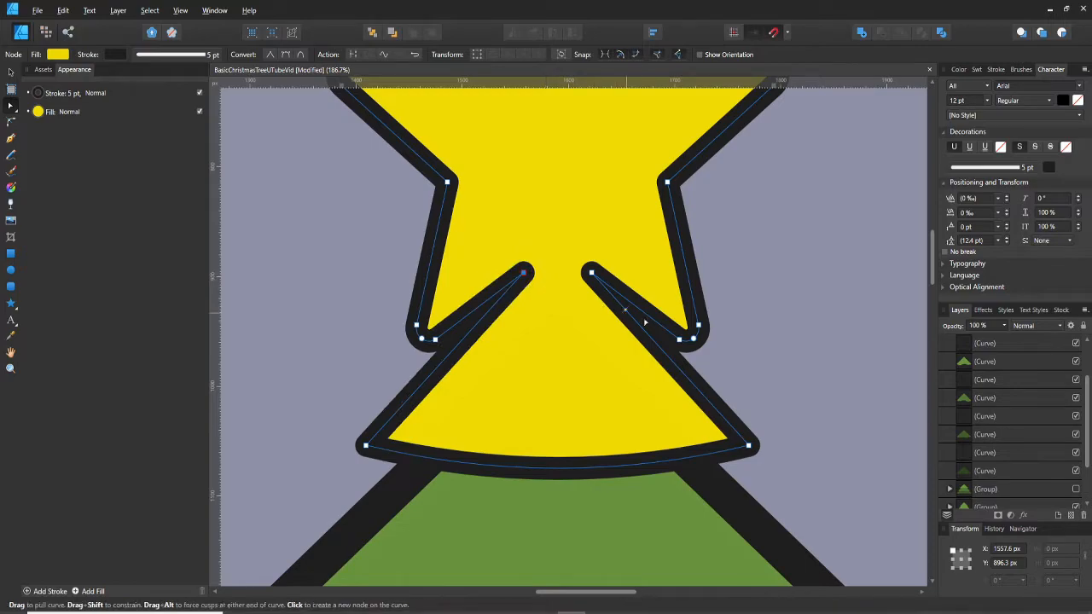
- Move the nodes of the star's lower right point 20 px up and 10 px to the right
left_click_drag(667, 298, 716, 388)
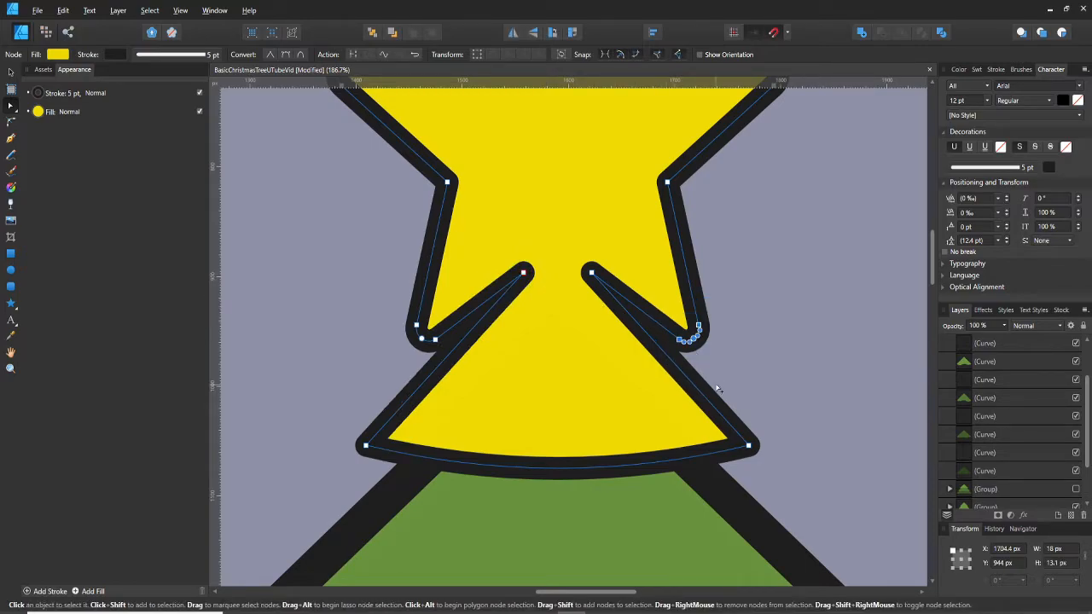
key("shift+Up")
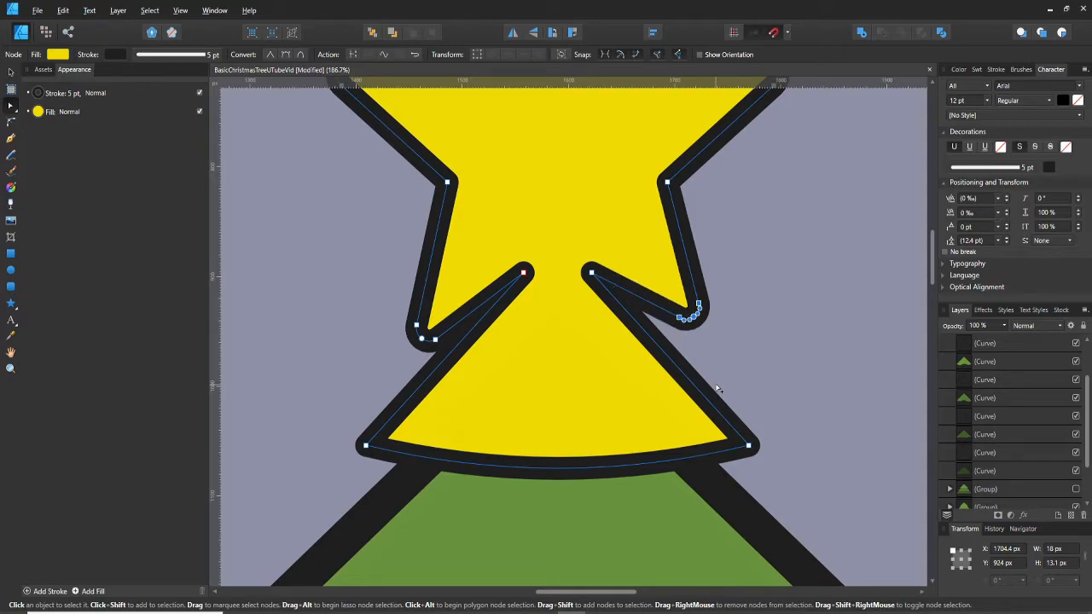
key("shift+Right")
- Move the nodes of the star's lower left point 20 px up and 10 px to the left
left_click_drag(405, 285, 477, 390)
key("shift+Up")
key("shift+Up")
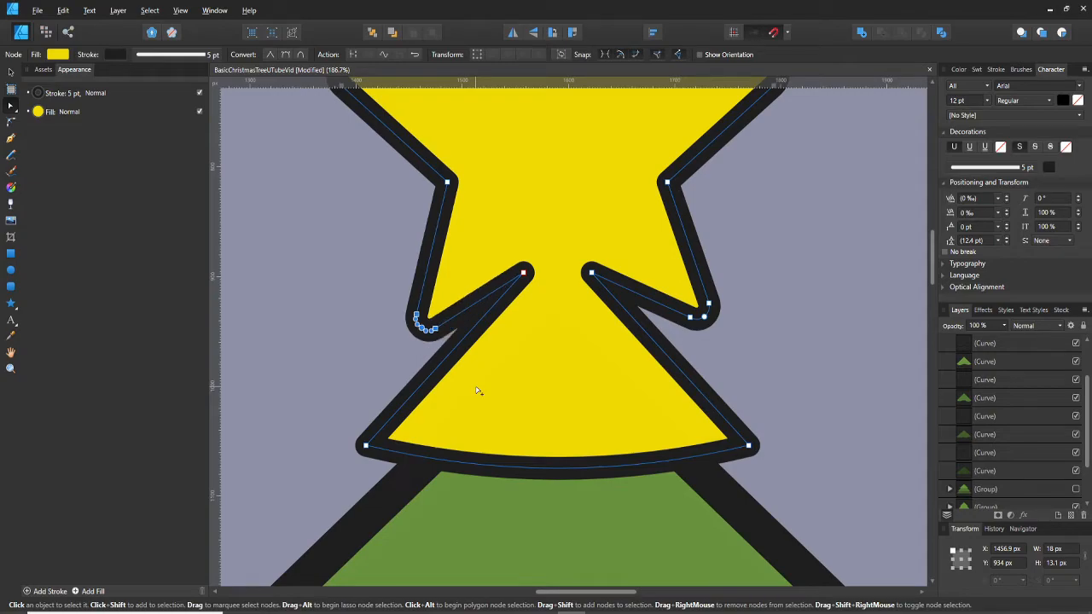
key("shift+Left")
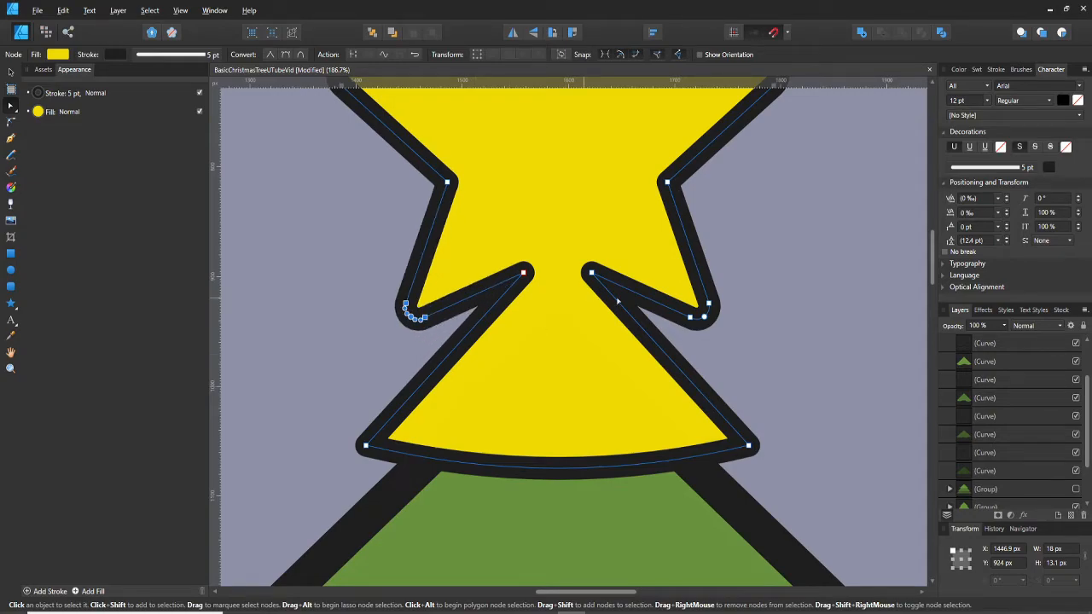
- Select the nodes of the star's two rounded lower points and convert them to smart nodes
left_click(740, 269)
scroll(742, 265, "down", 4)
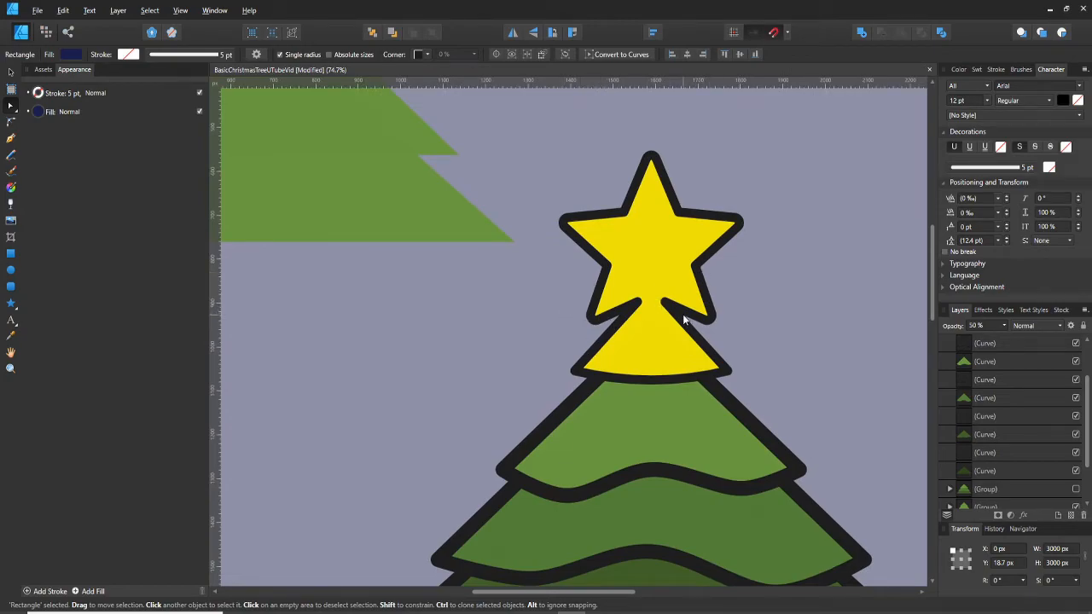
scroll(695, 313, "up", 3)
left_click(725, 278)
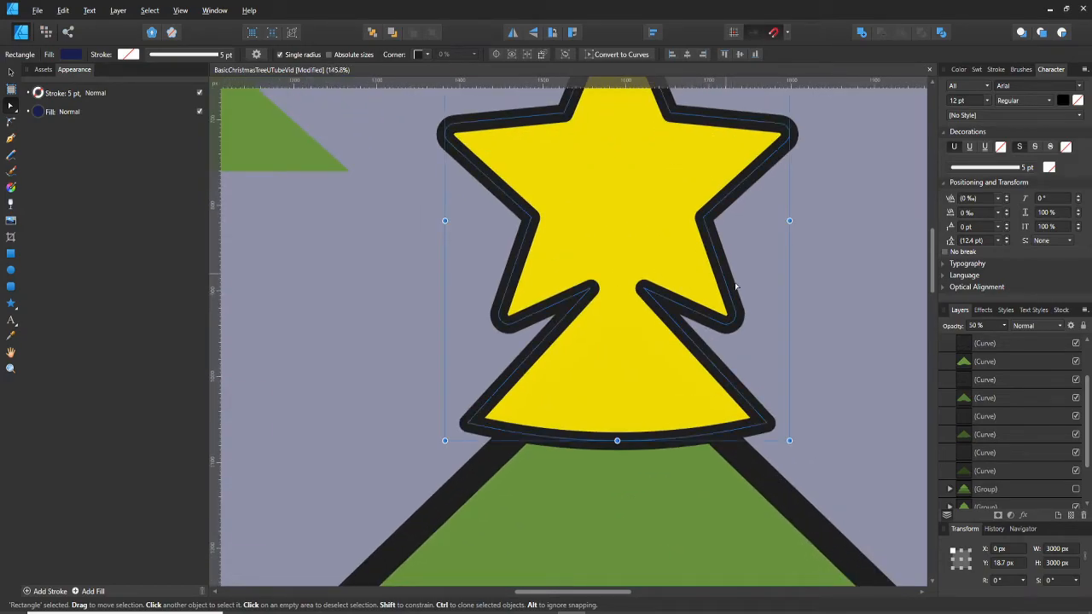
key("a")
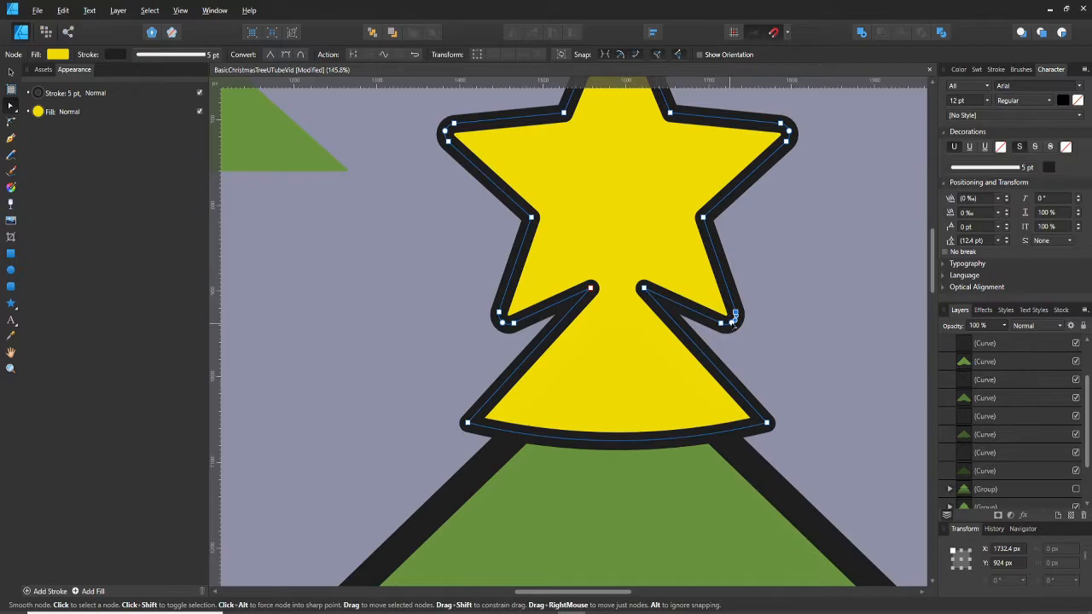
scroll(730, 324, "up", 2)
left_click(716, 323, "shift")
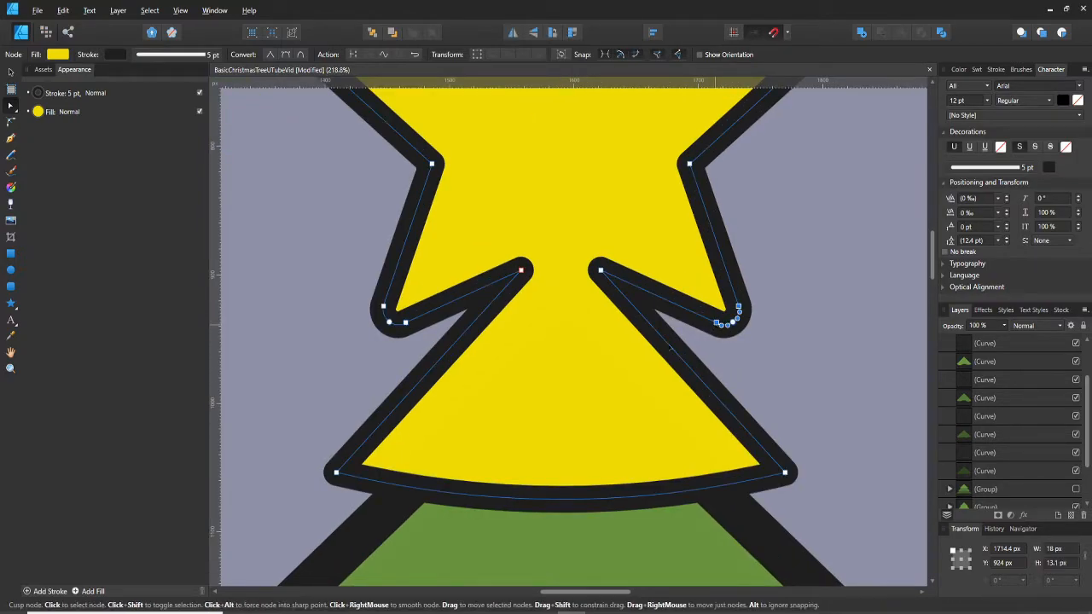
left_click(383, 306, "shift")
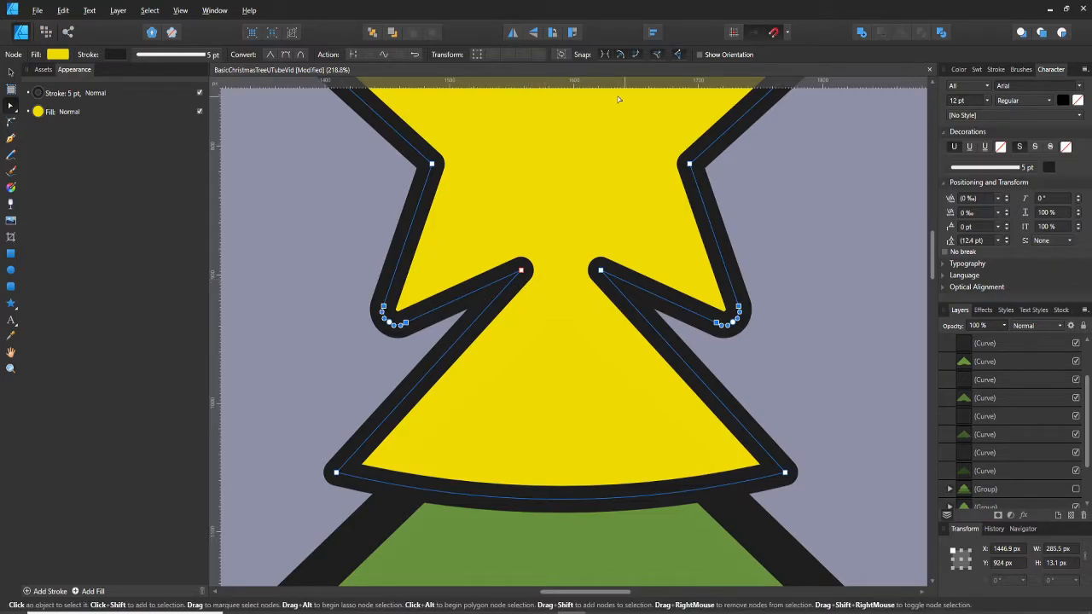
left_click(301, 54)
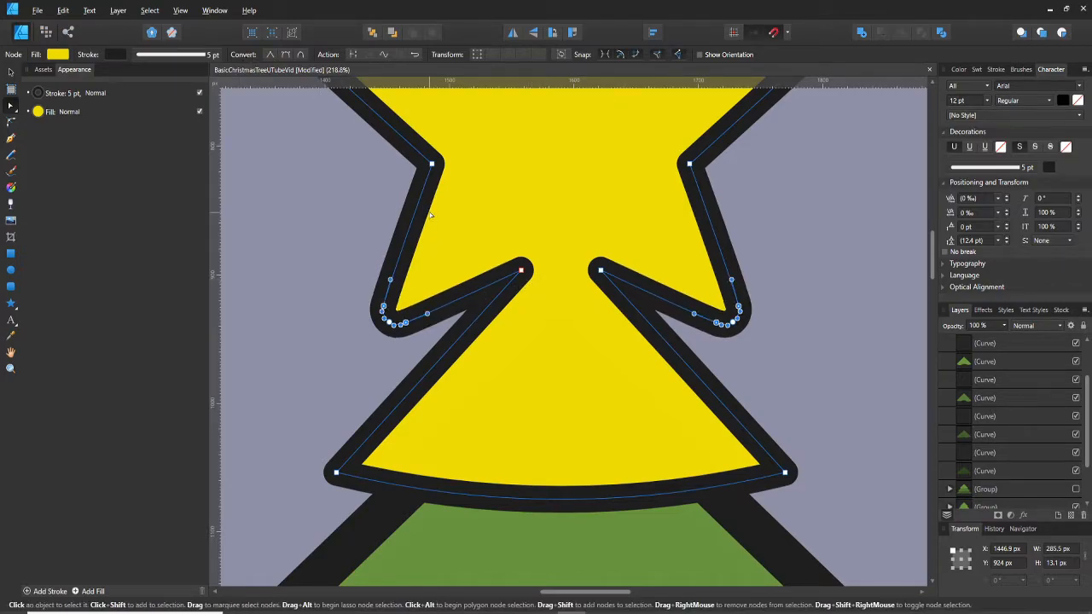
scroll(431, 215, "down", 2)
key("ctrl+0")
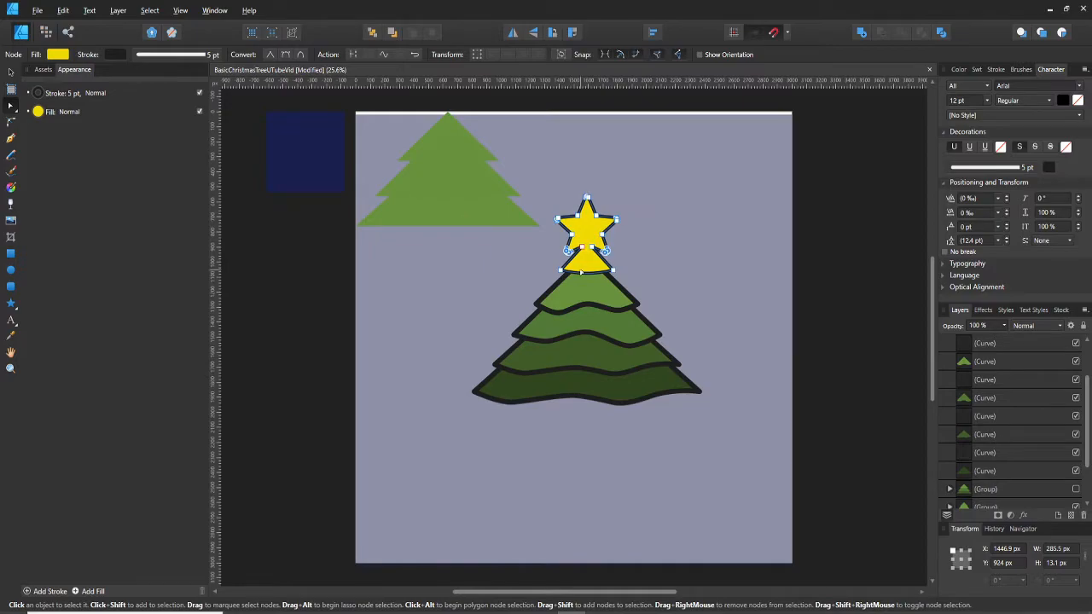
- Move the grey-blue background rectangle up to align with the page's top edge at Y 0 px
key("v")
left_click(611, 177)
left_click_drag(610, 170, 610, 166)
left_click(594, 224)
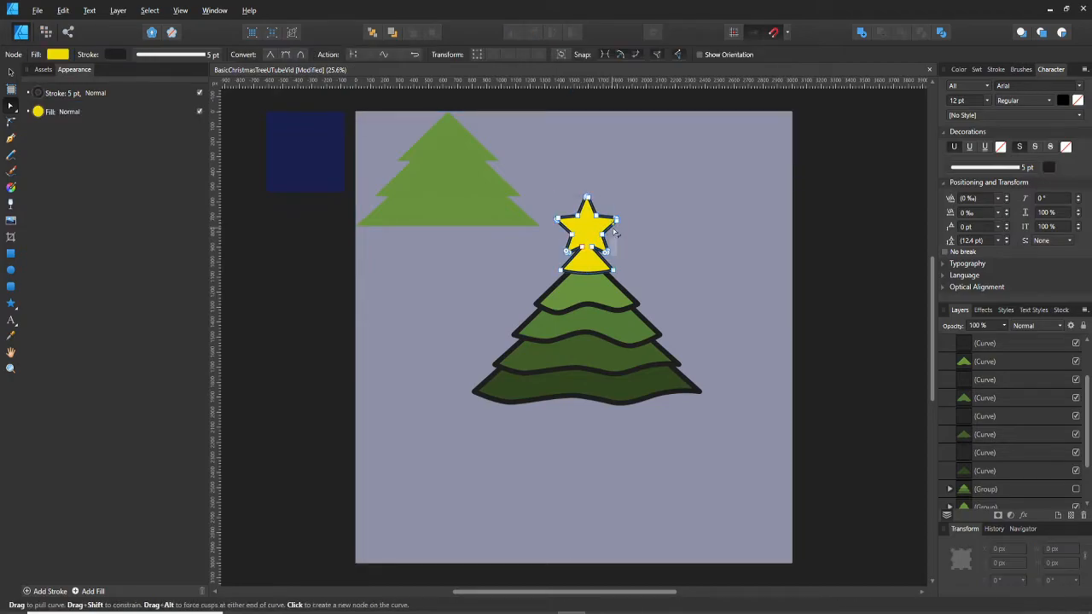
key("v")
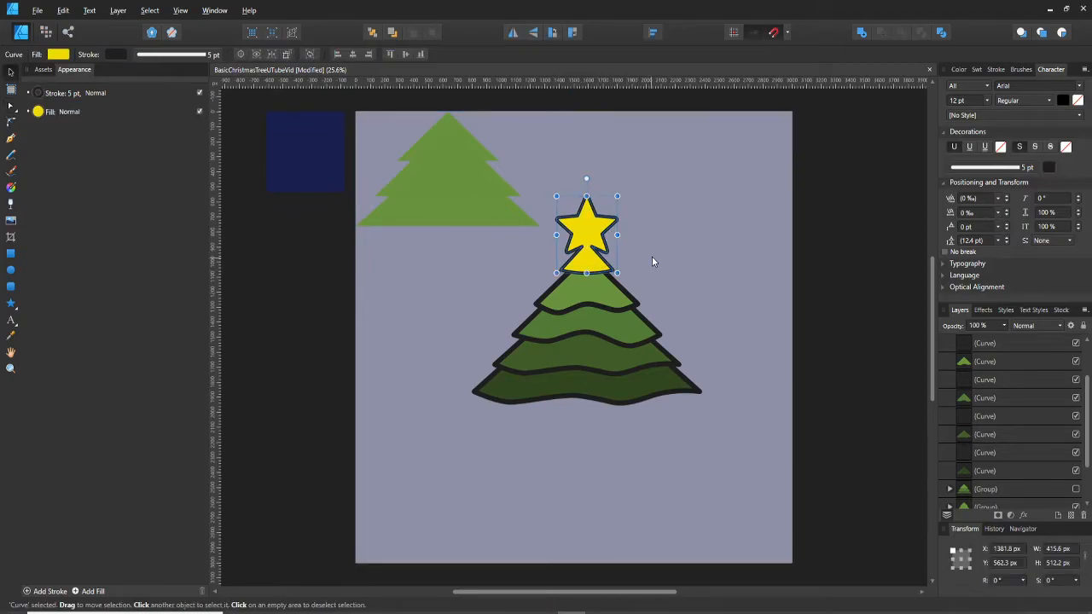
left_click(652, 256)
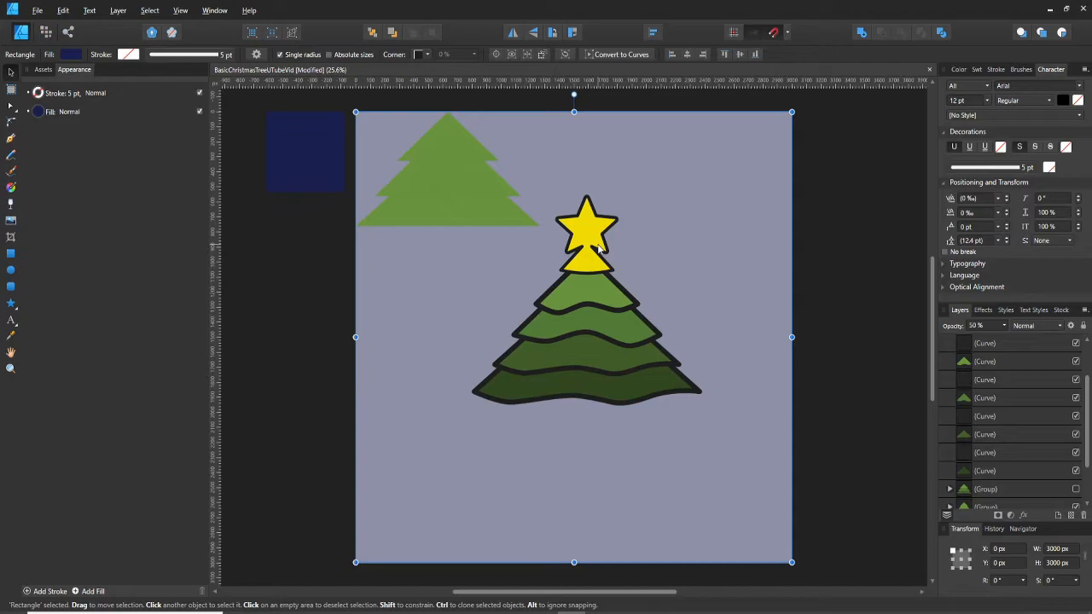
- Round the two bottom corners of the yellow tip with the Corner tool to a radius of about 35 px
left_click(579, 276)
key("a")
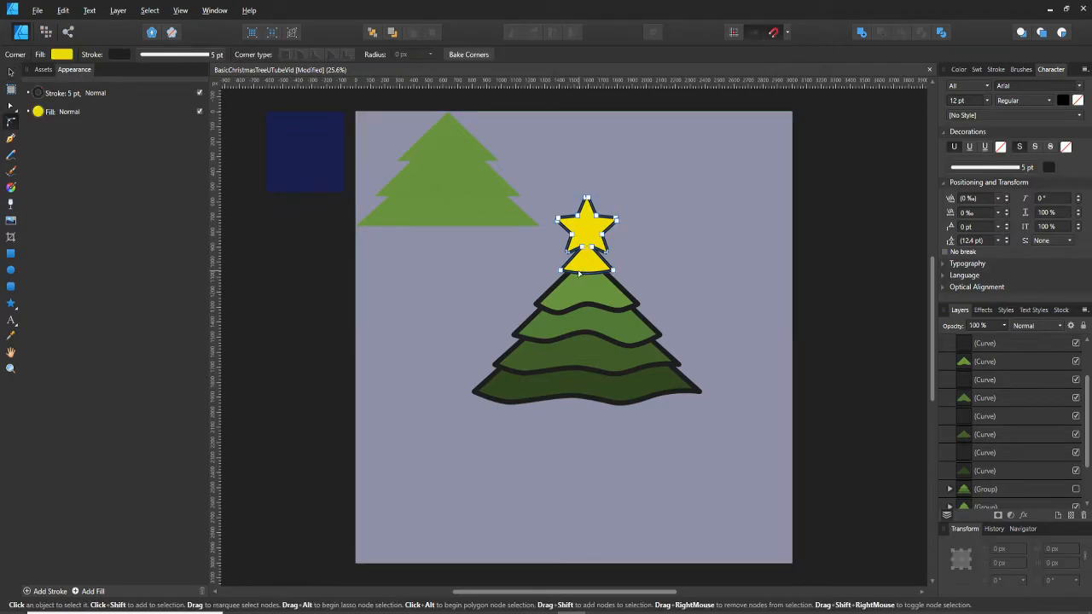
left_click(560, 270)
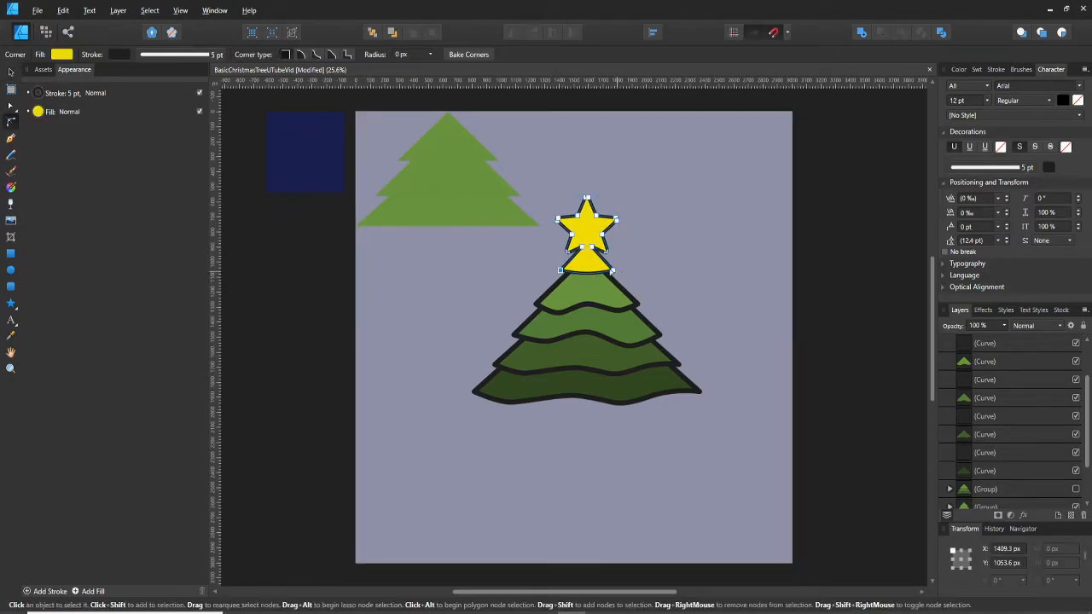
left_click(614, 271, "shift")
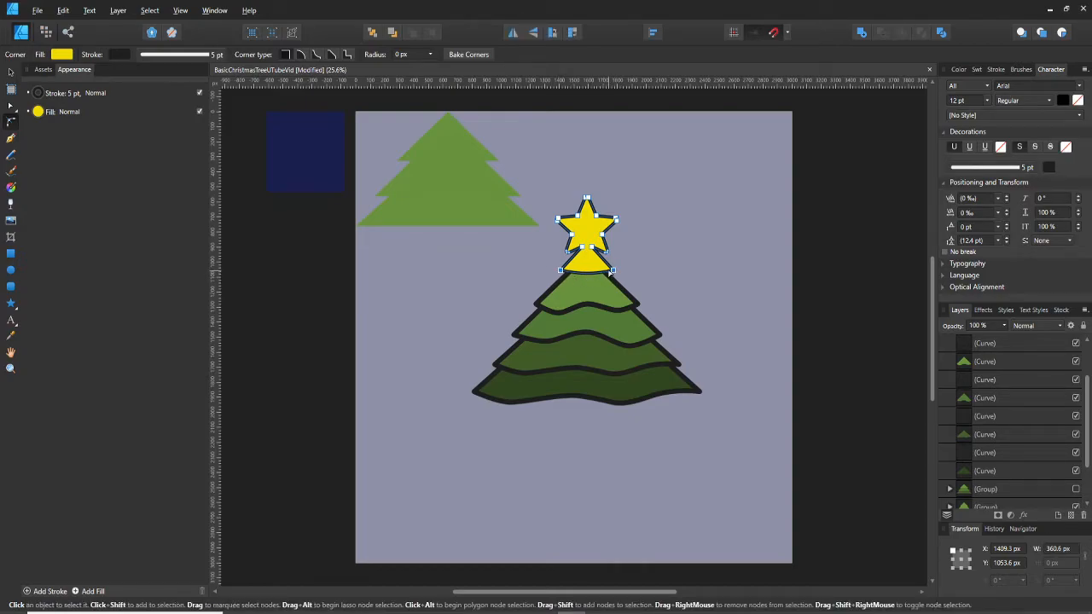
left_click_drag(561, 272, 577, 283)
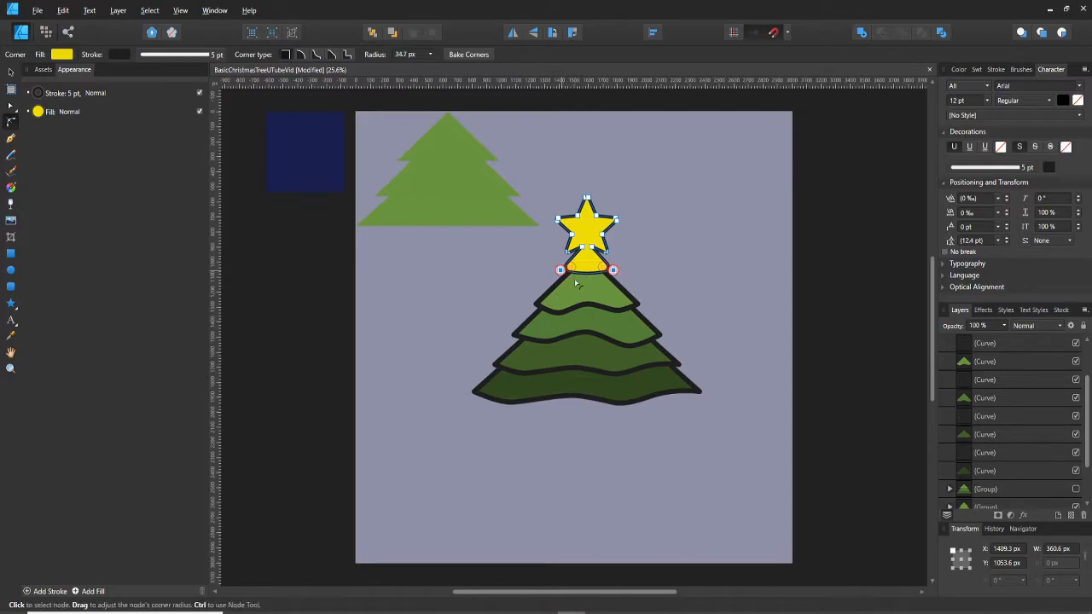
left_click(631, 272)
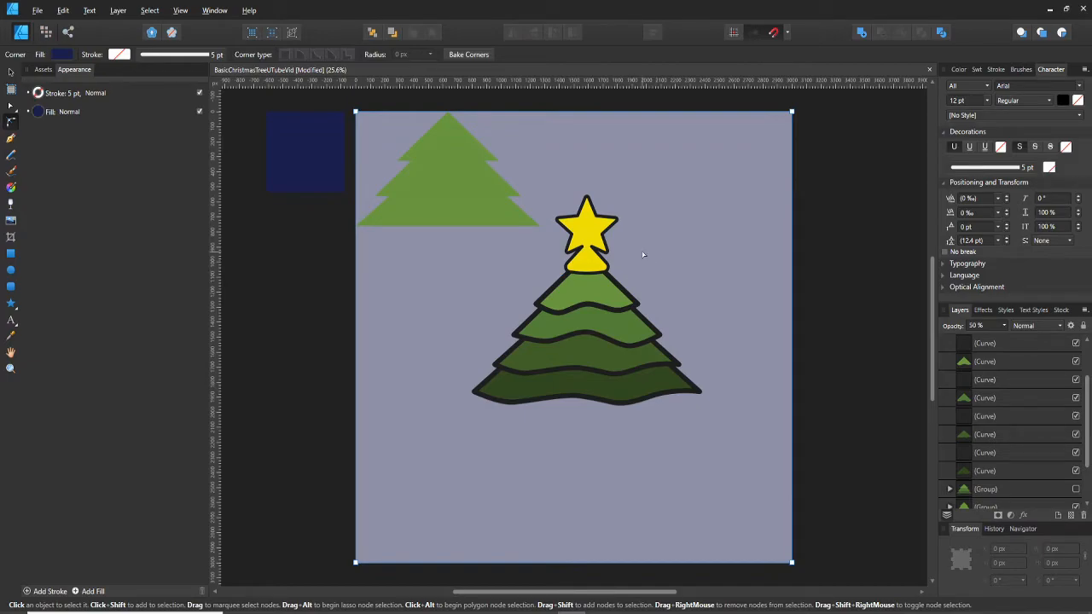
key("v")
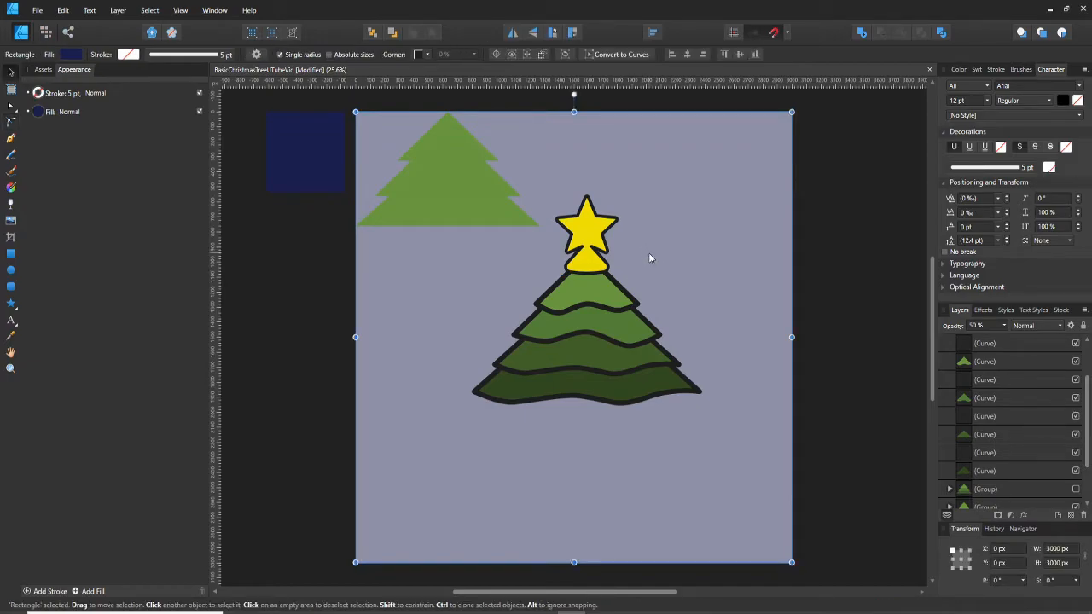
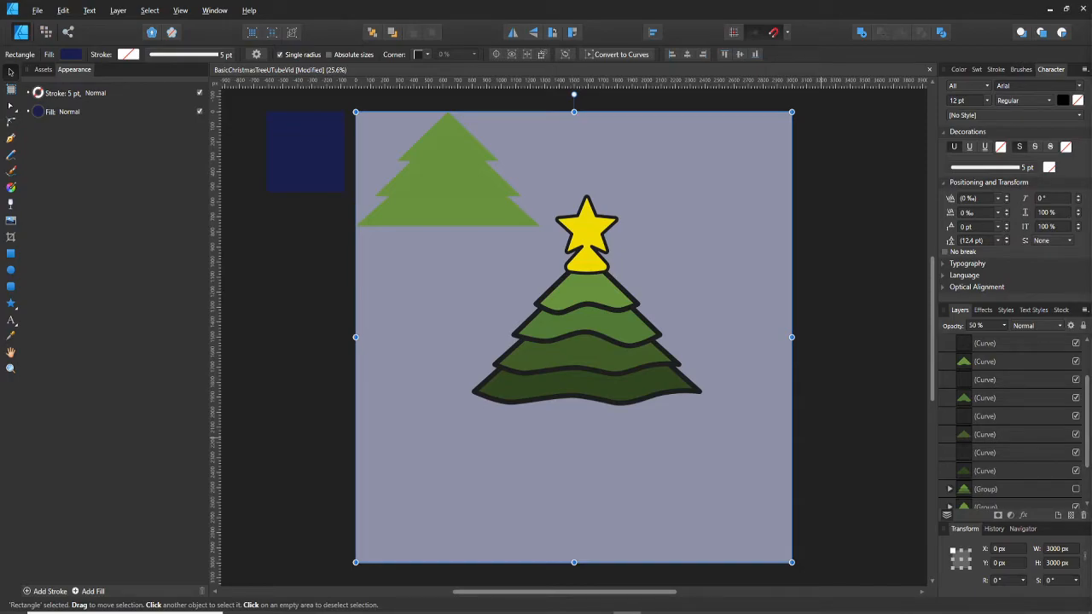
- Duplicate the top tier's green shape twice beside the tree, one copy slightly higher, and subtract the higher copy to leave a wavy band
left_click(589, 296)
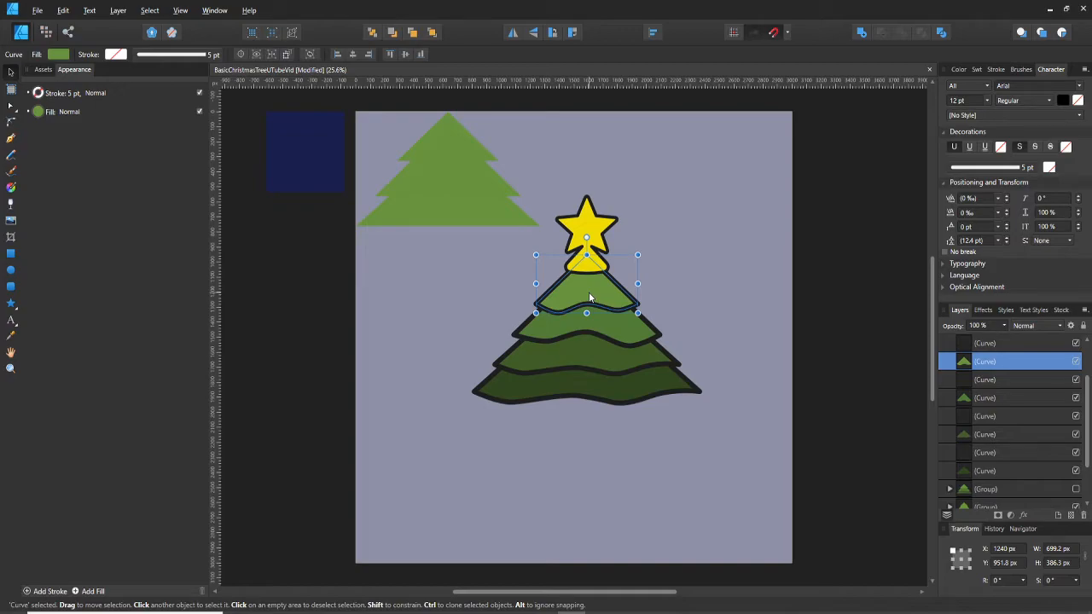
left_click_drag(595, 293, 475, 281)
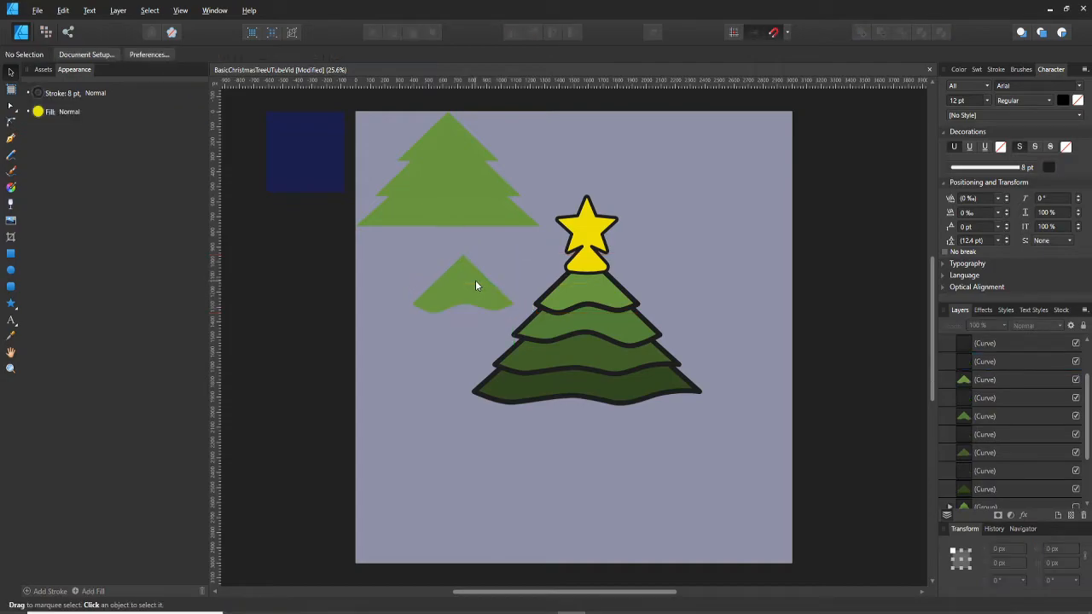
left_click_drag(471, 285, 473, 275)
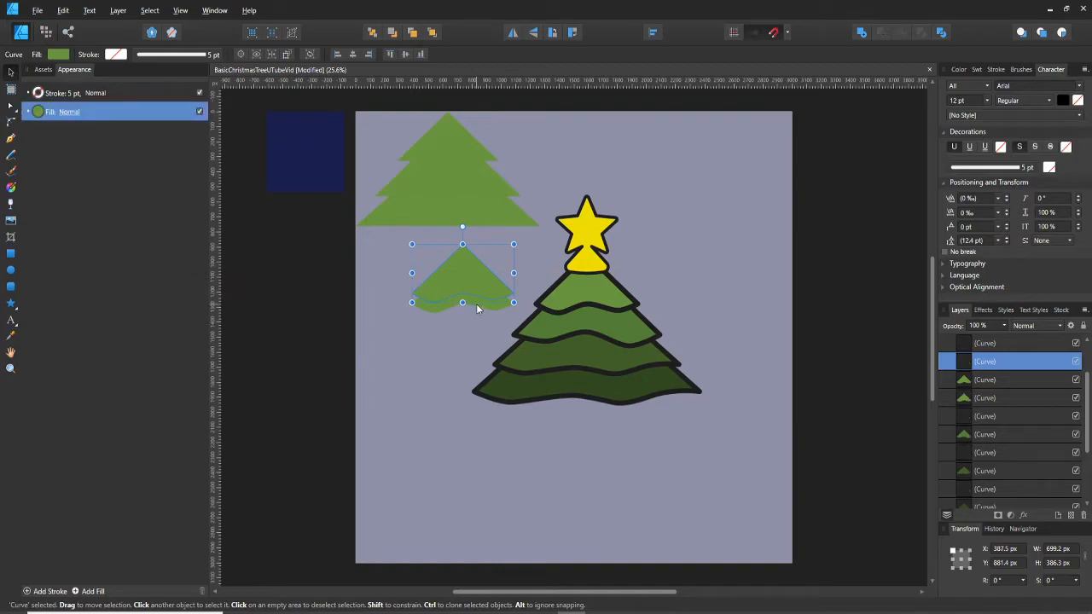
left_click(477, 304, "shift")
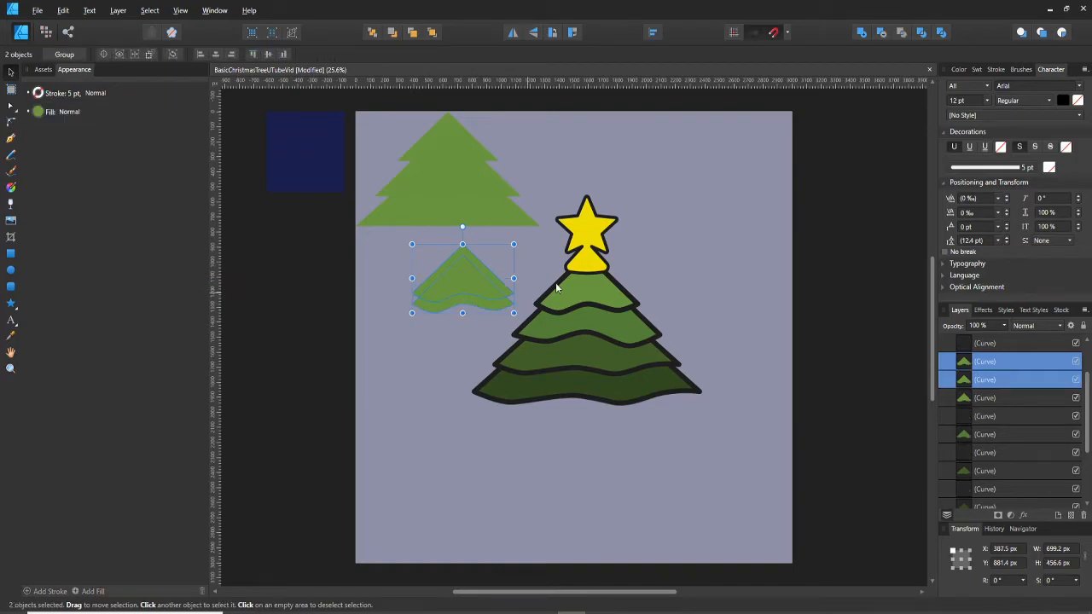
left_click(881, 35)
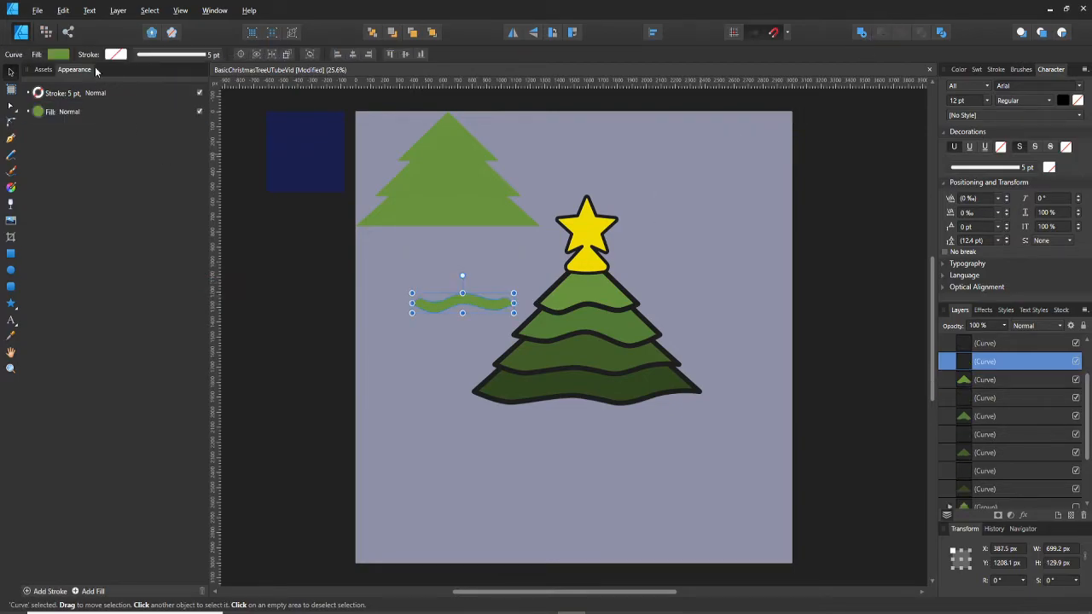
- Fill the wavy band with the dark blue sampled from the square beside the page and darken its lightness
left_click(62, 55)
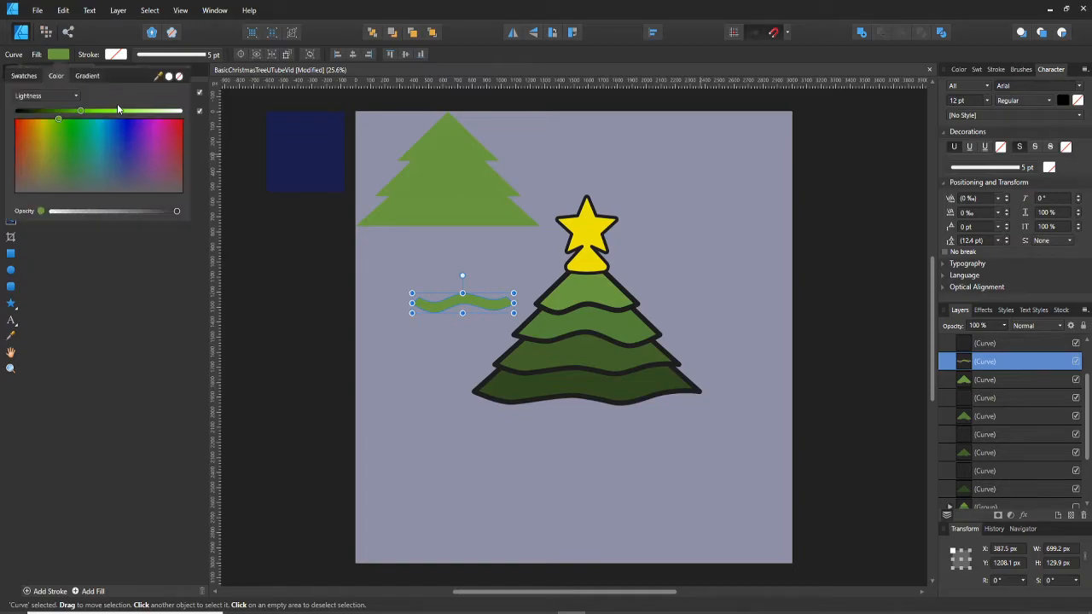
left_click_drag(157, 78, 302, 173)
left_click_drag(305, 126, 305, 128)
left_click(170, 79)
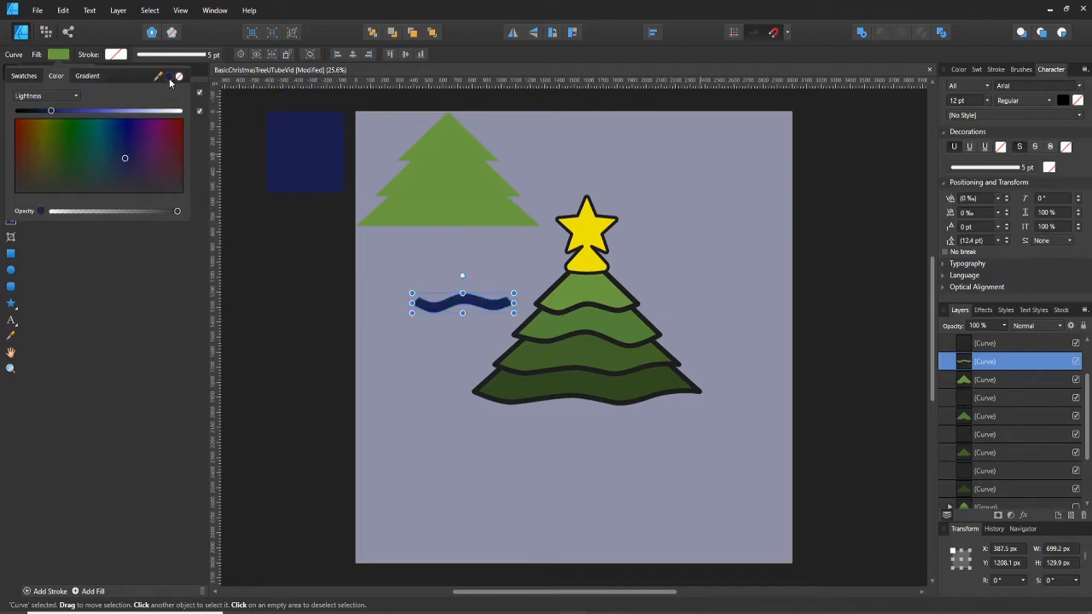
left_click(37, 112)
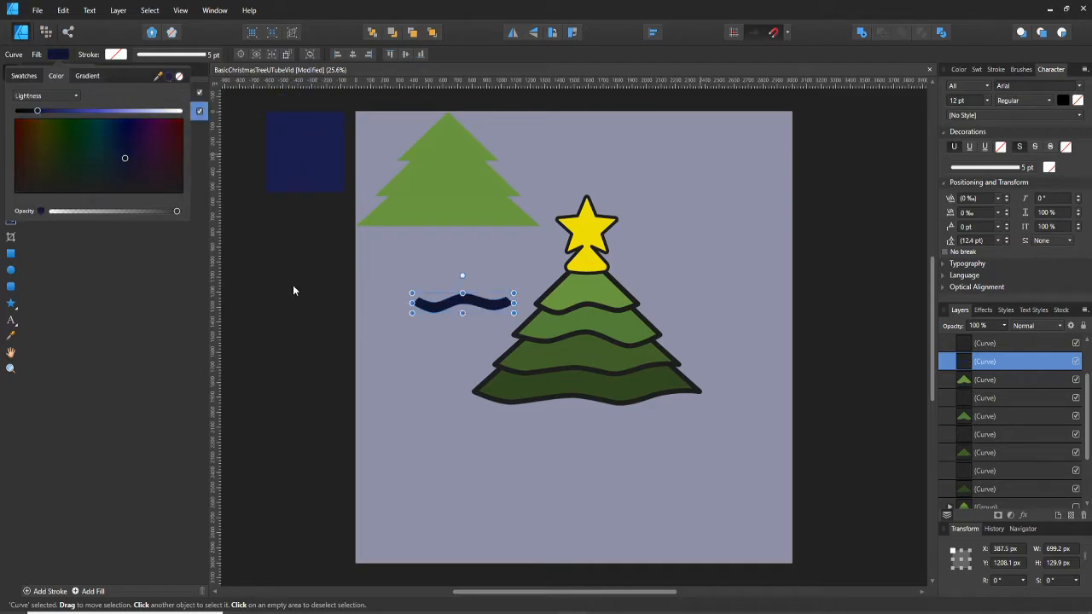
- Place the dark band over the top tier's wavy lower edge and reorder it directly above the second tier's green fill
left_click(497, 304)
left_click_drag(498, 305, 606, 317)
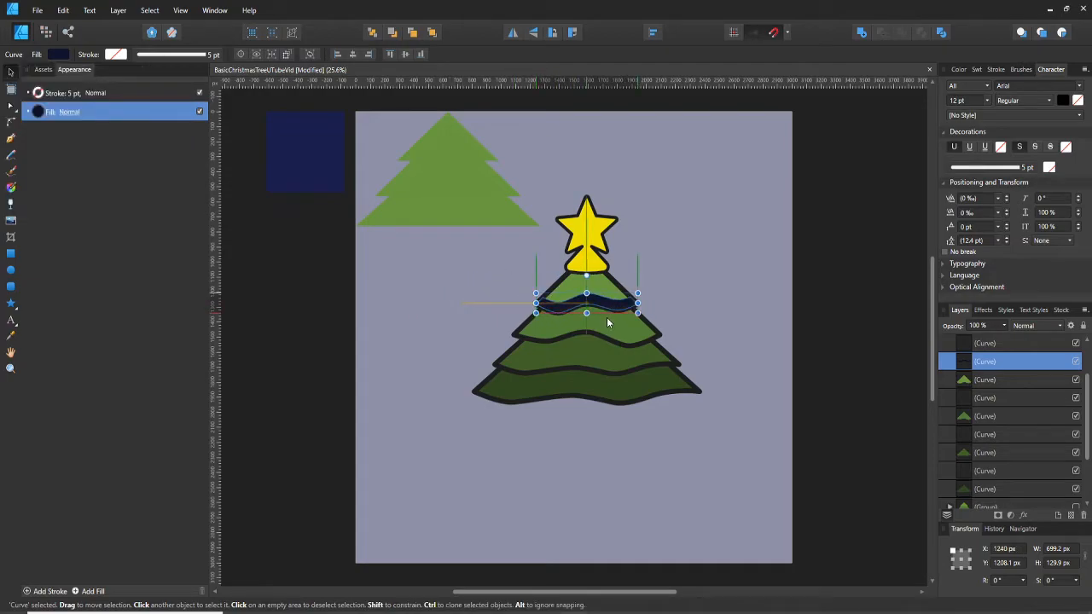
scroll(605, 316, "up", 3)
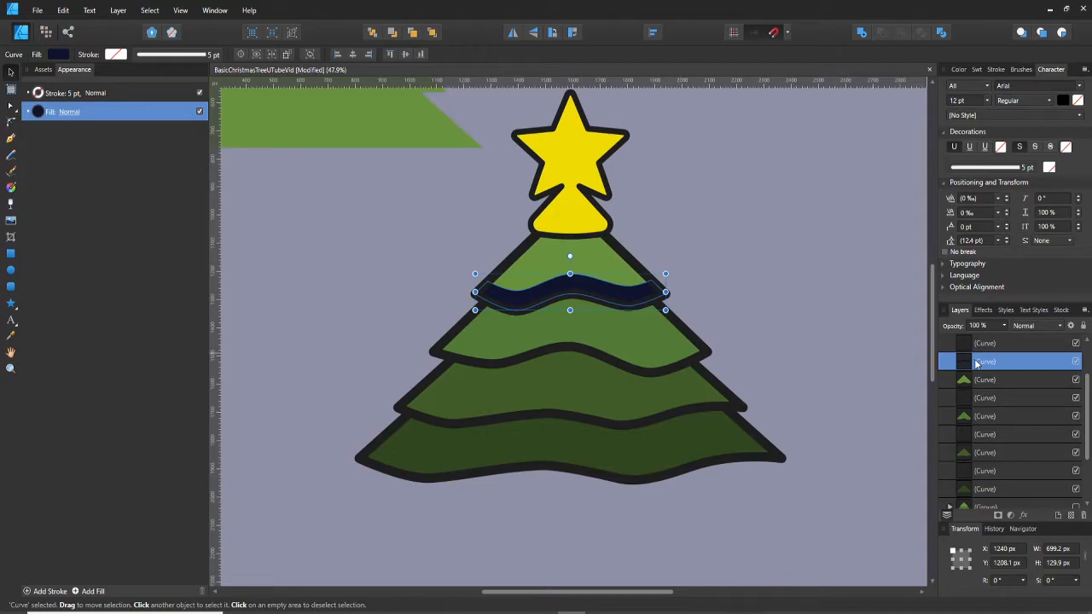
left_click_drag(970, 372, 973, 415)
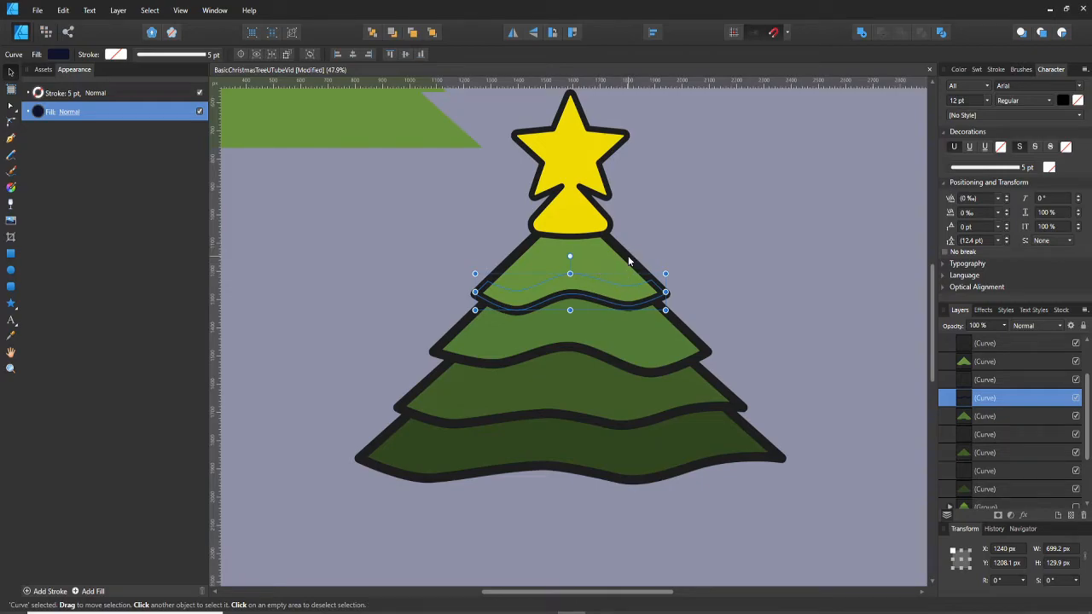
- Move the dark band 60 px down so it casts onto the second tier
key("shift+Down")
key("shift+Down")
key("shift+Down")
key("shift+Down")
key("shift+Down")
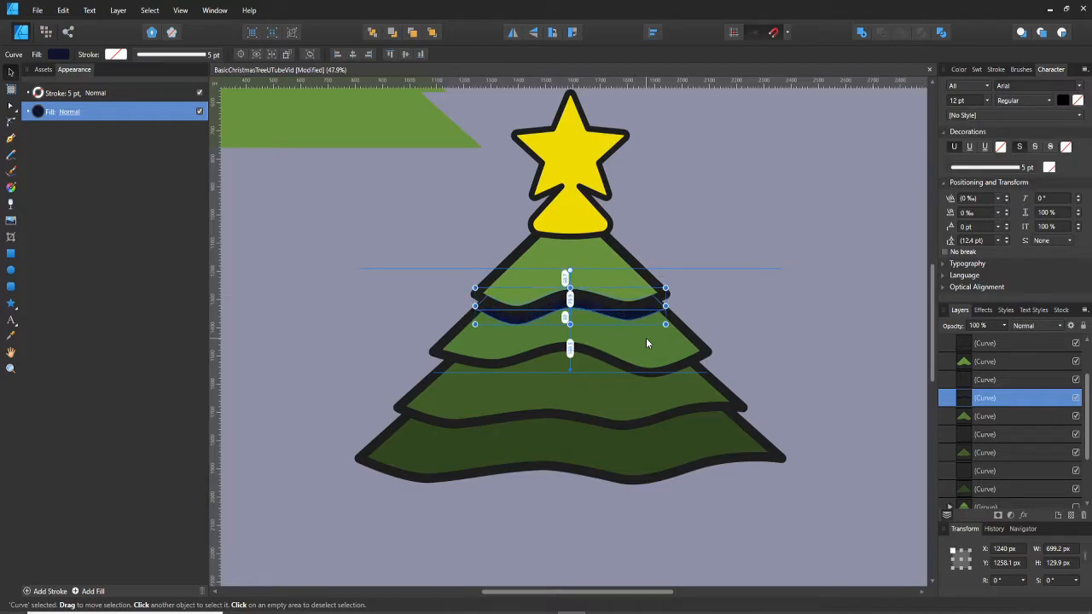
left_click(633, 355)
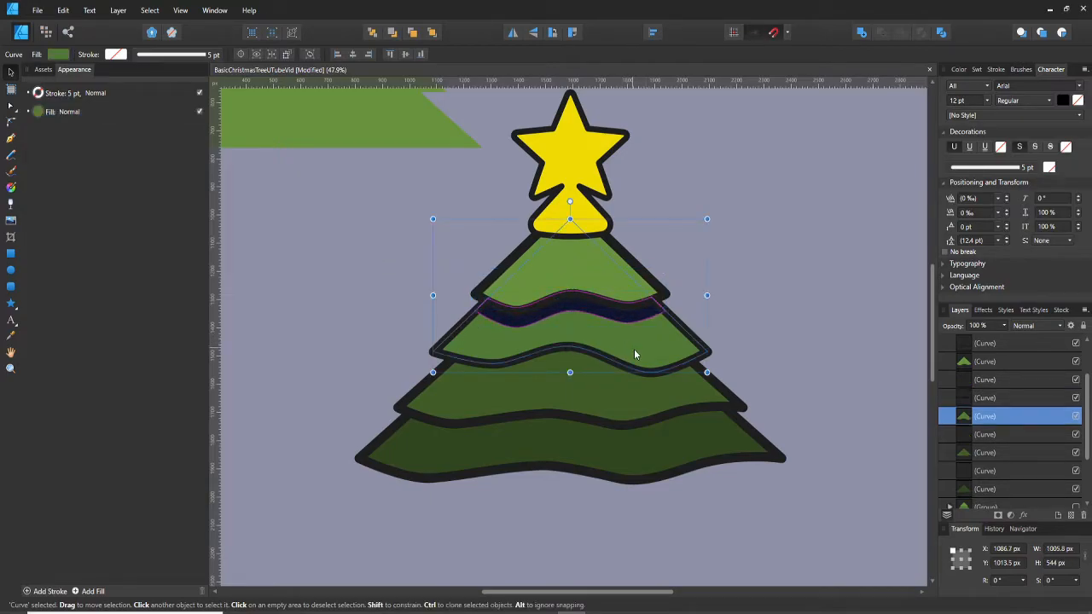
left_click(669, 321)
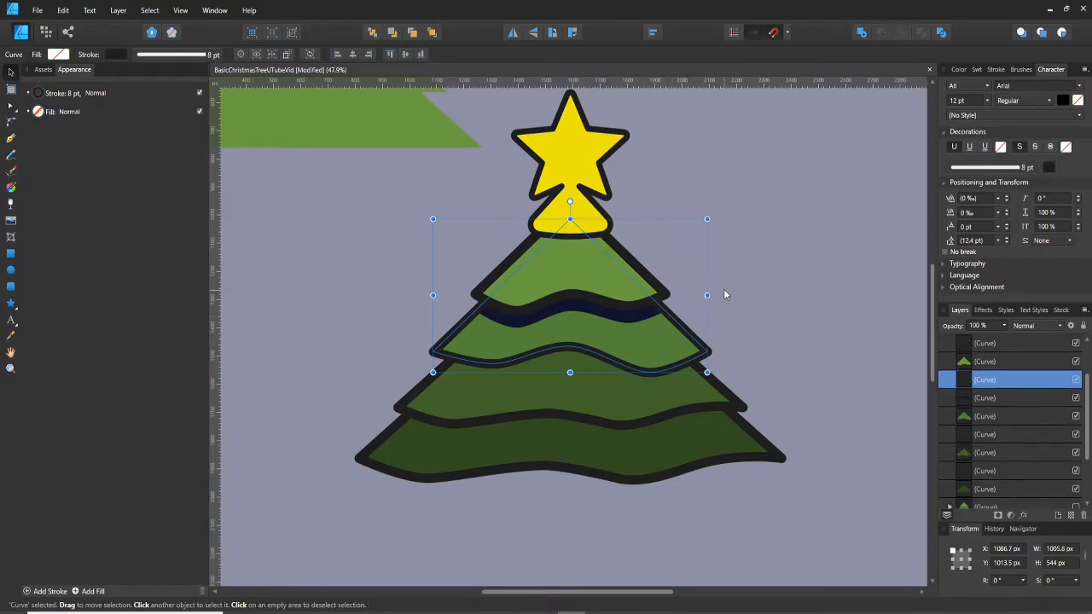
- Reduce the shadow band's fill opacity to roughly a quarter
left_click(569, 317)
left_click(577, 312)
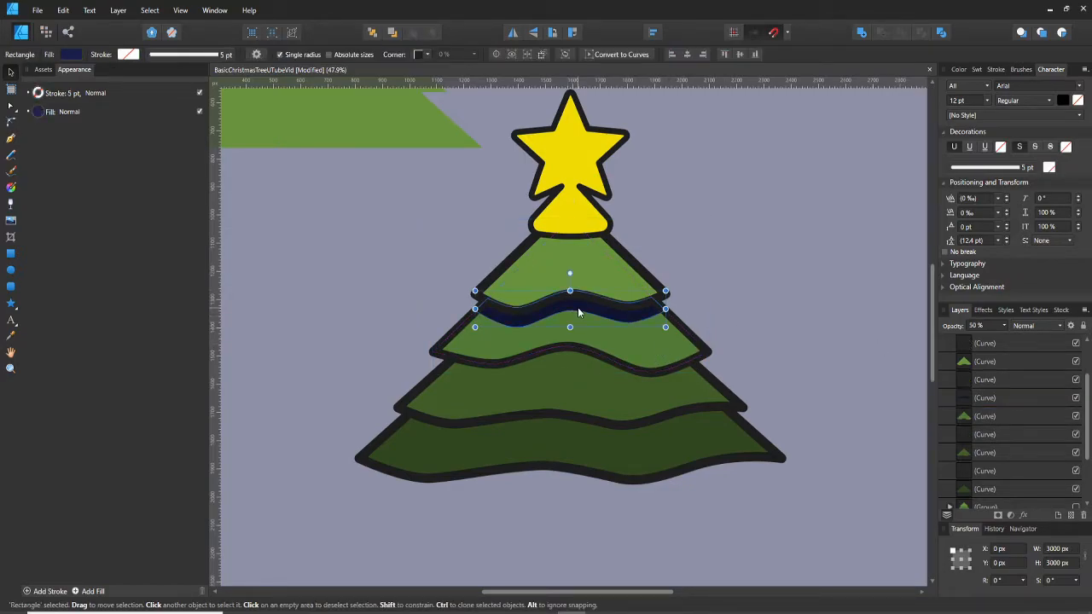
left_click(58, 53)
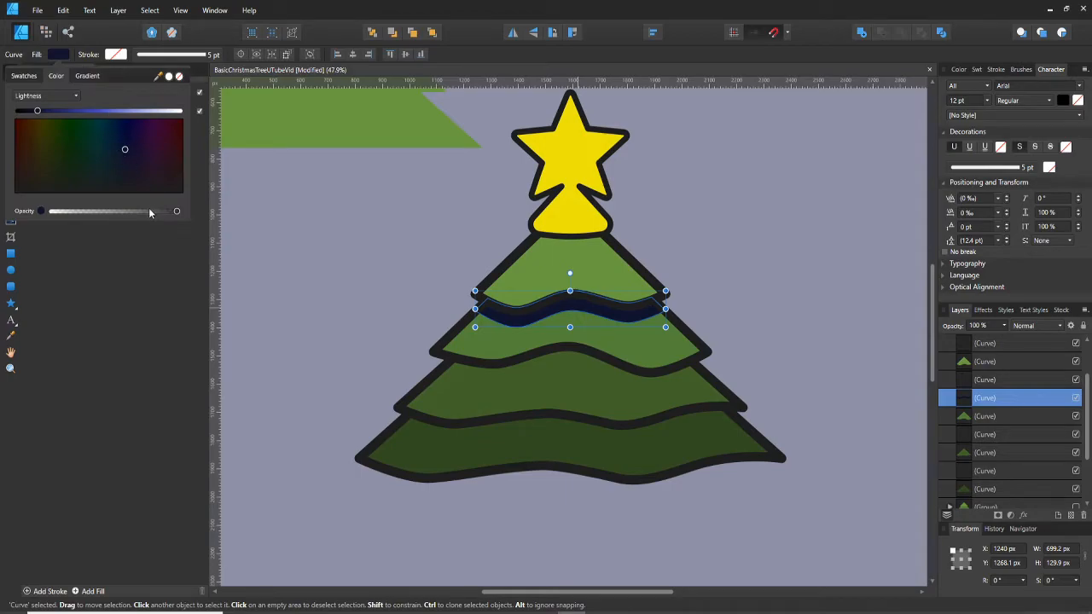
left_click(67, 212)
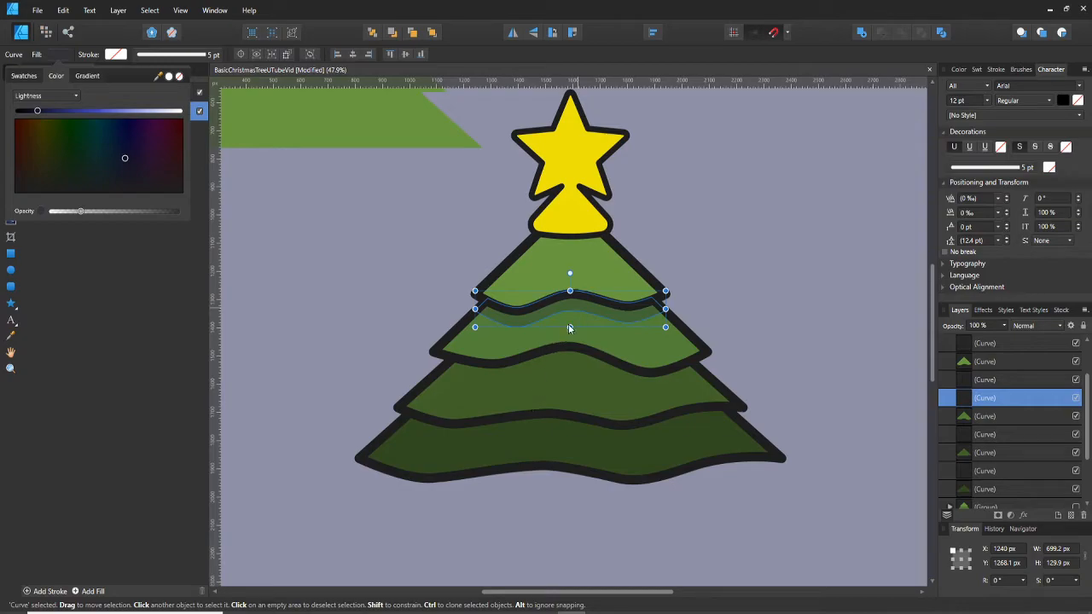
left_click(574, 386)
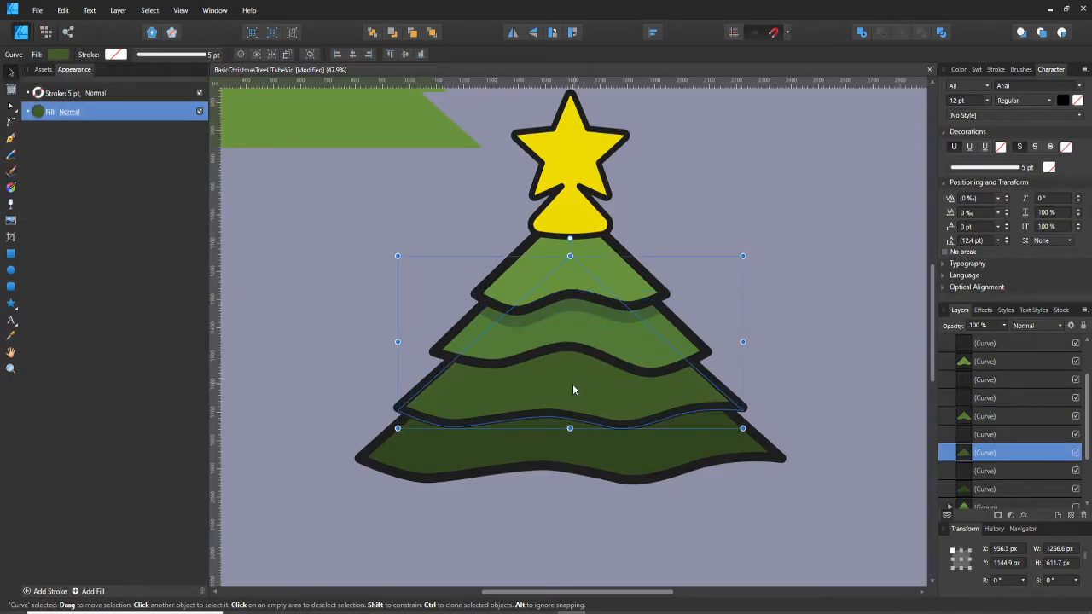
- Build a wavy band beside the tree by subtracting an upward-shifted duplicate from a copy of the third tier's green fill
left_click_drag(573, 388, 264, 375)
scroll(389, 365, "left", 3)
scroll(390, 363, "down", 3)
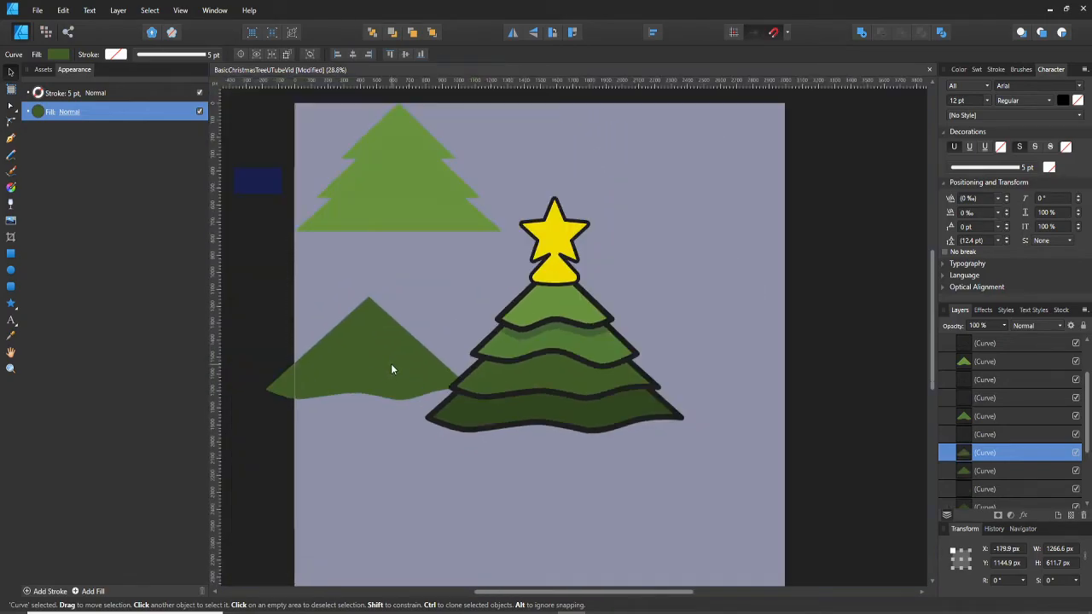
left_click_drag(387, 354, 390, 346)
left_click(408, 393, "shift")
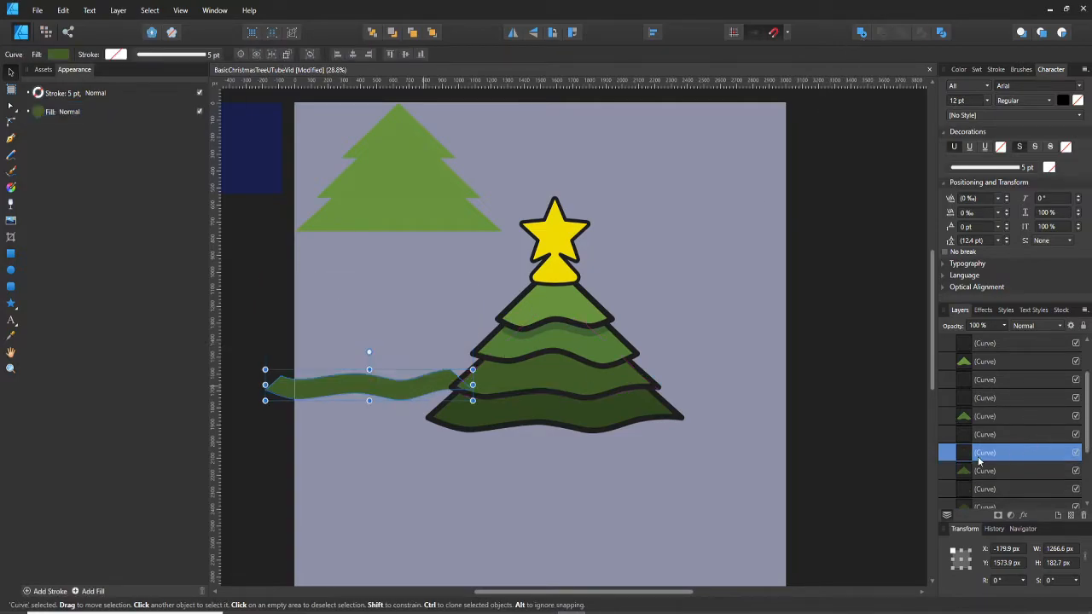
- Reorder the wavy band directly above the bottom tier's fill and place it over the third tier's lower edge, nudged 20 px down
left_click_drag(984, 455, 981, 484)
key("ctrl+z")
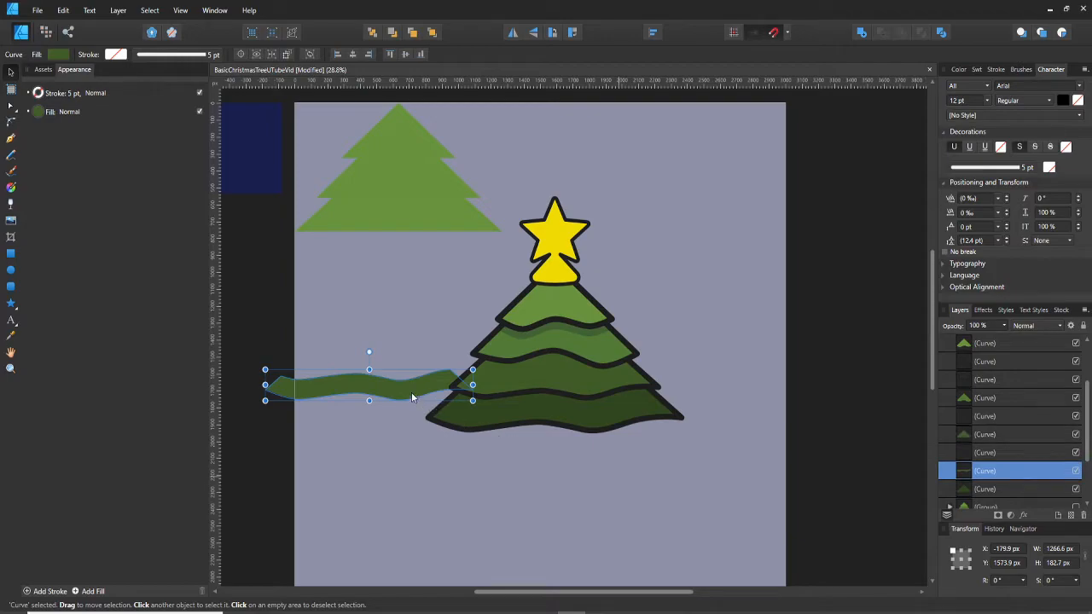
left_click_drag(417, 392, 589, 410)
key("shift+Down")
key("shift+Down")
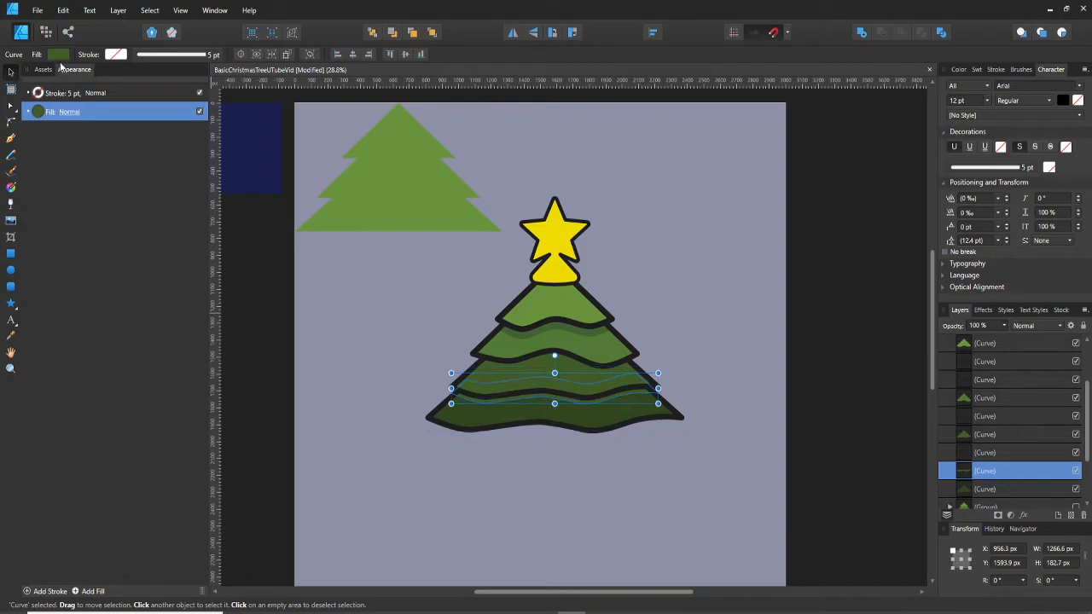
- Fill the third tier's wavy band with the dark blue sampled from the square beside the page and darken its lightness
left_click(59, 53)
left_click_drag(210, 115, 253, 136)
left_click(168, 76)
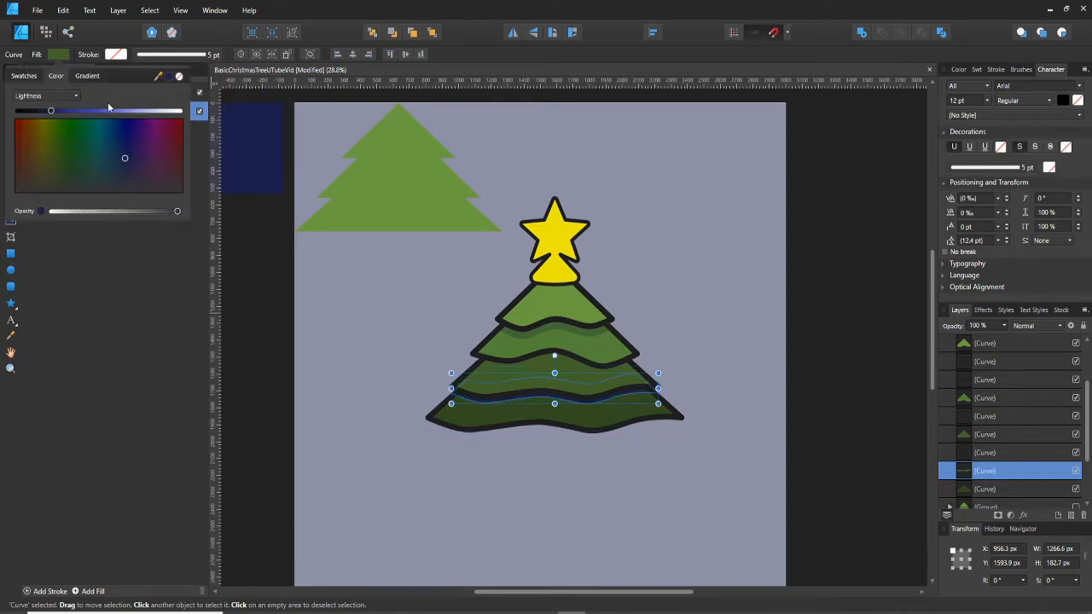
left_click(38, 111)
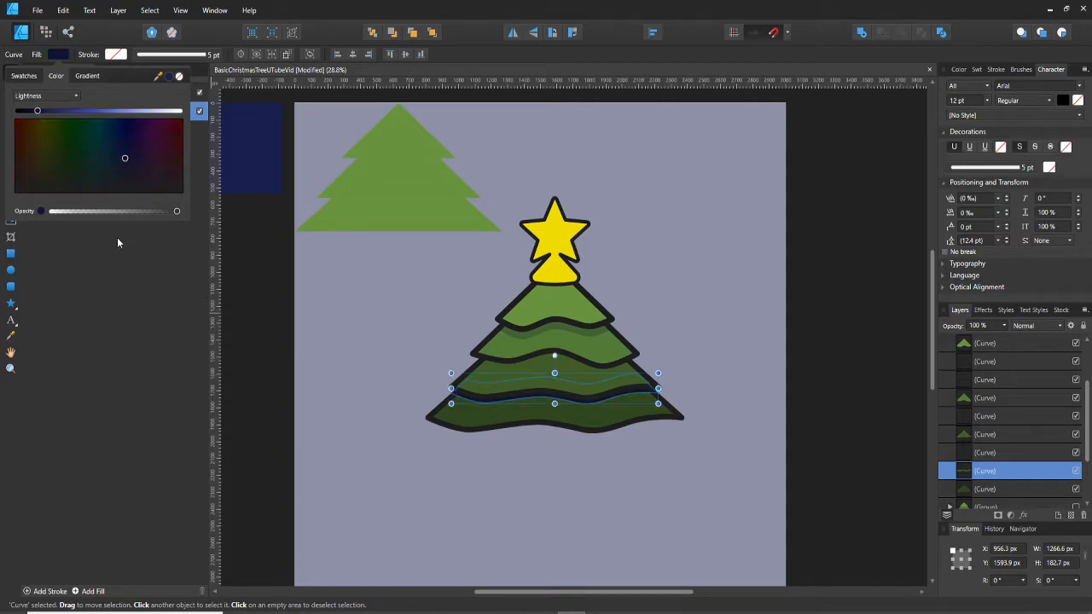
- Move the dark band 50 px further down so it casts onto the bottom tier, keeping it selected
key("shift+Down")
key("shift+Down")
key("shift+Down")
key("shift+Down")
key("shift+Down")
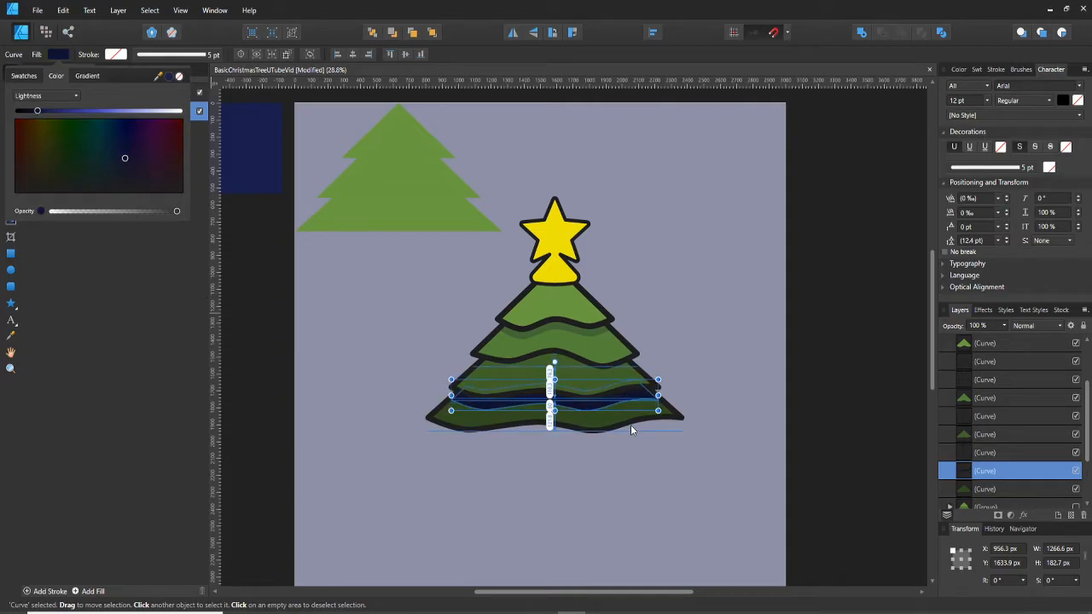
left_click(677, 360)
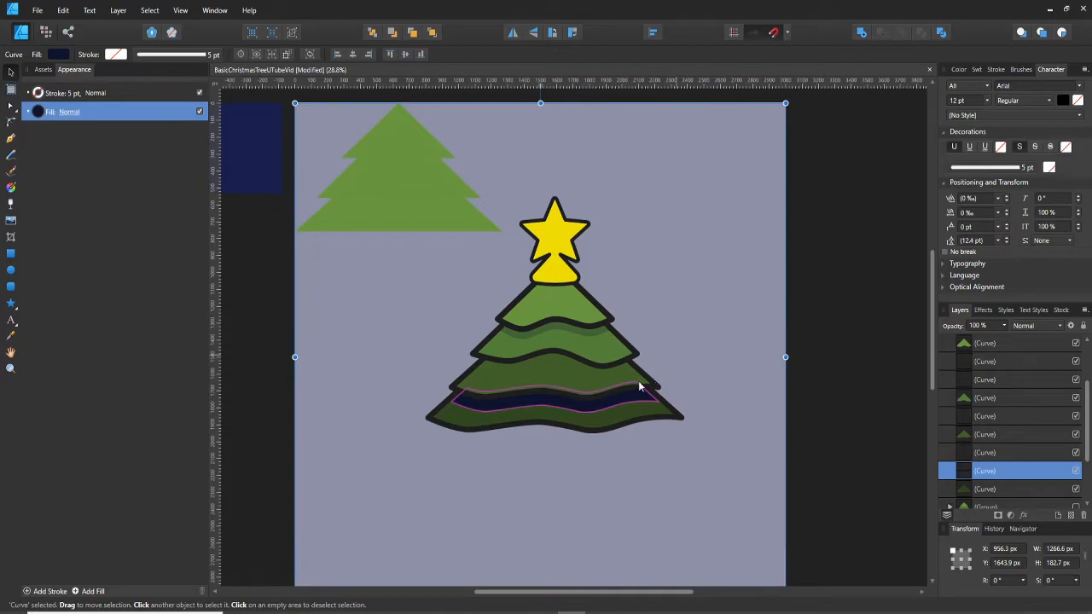
left_click(592, 408)
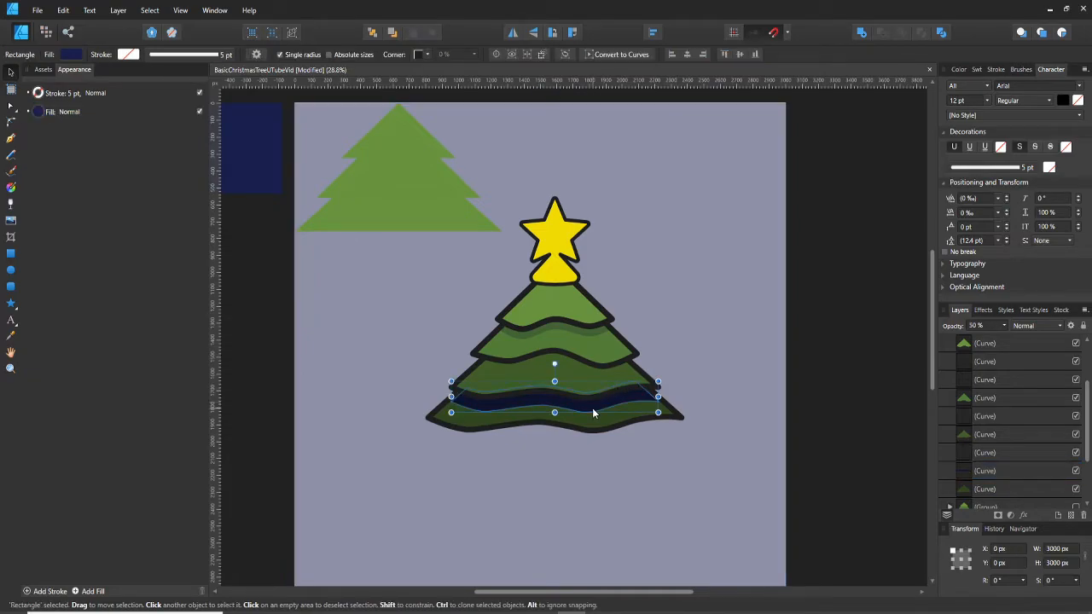
- Widen the dark band symmetrically about its centre to about 1333 px so its ends reach the bottom tier's outline
scroll(592, 408, "up", 1, "ctrl")
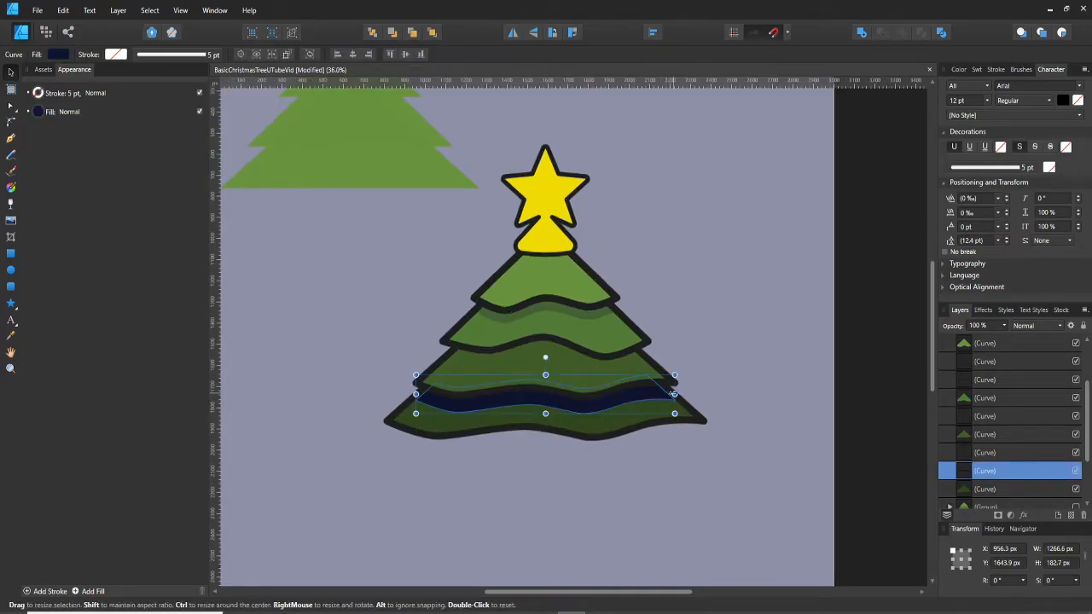
left_click_drag(674, 394, 672, 382)
scroll(678, 396, "up", 2, "ctrl")
key("ctrl+z")
left_click_drag(536, 417, 622, 396)
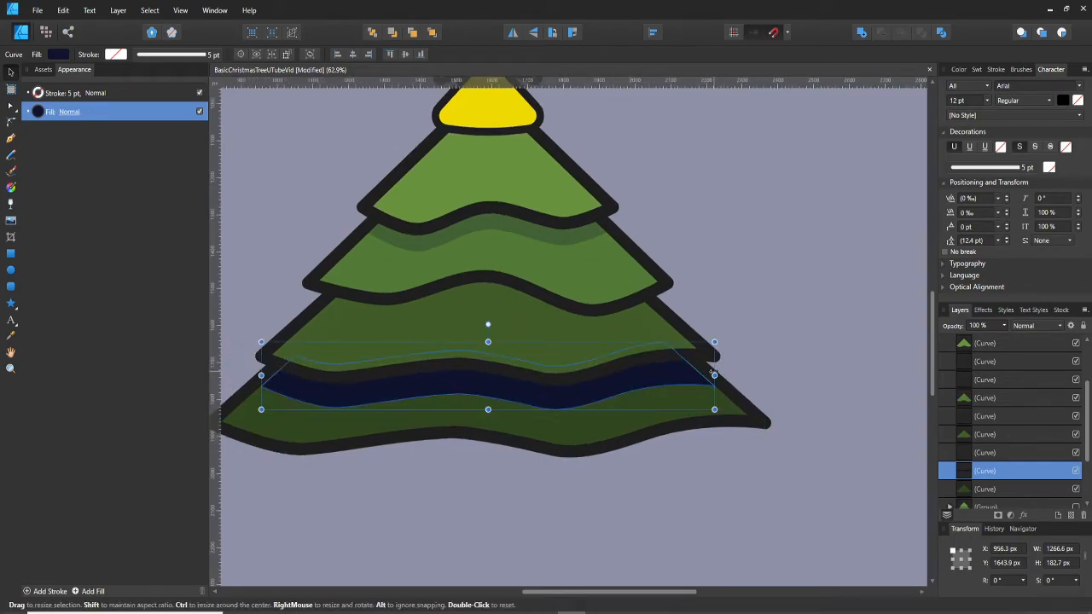
left_click_drag(713, 374, 726, 375)
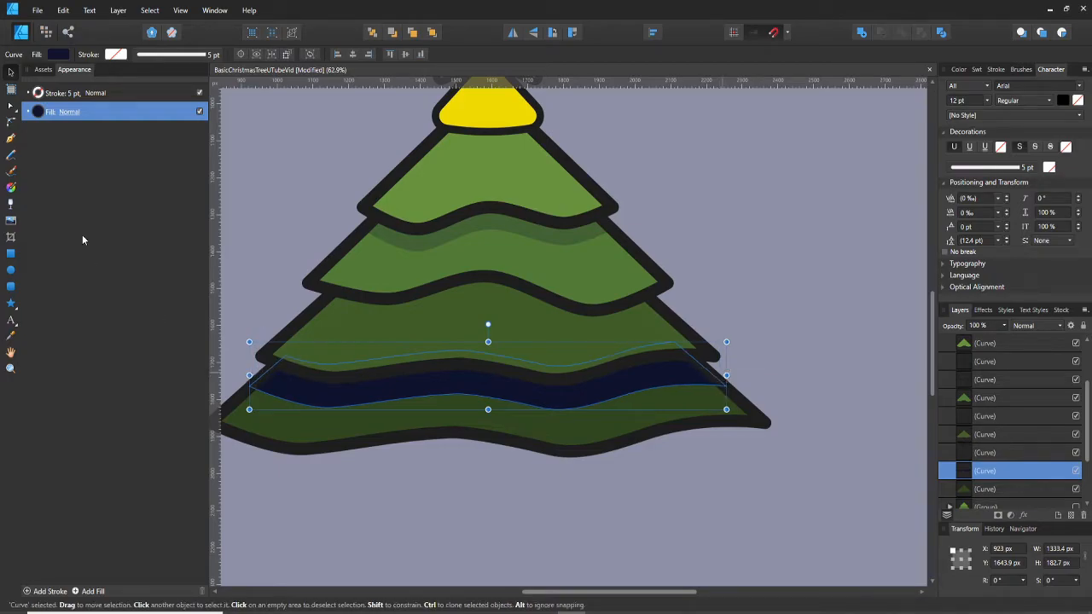
- Reduce the fill opacity of the bottom tier's shadow band to a little over half
left_click(59, 55)
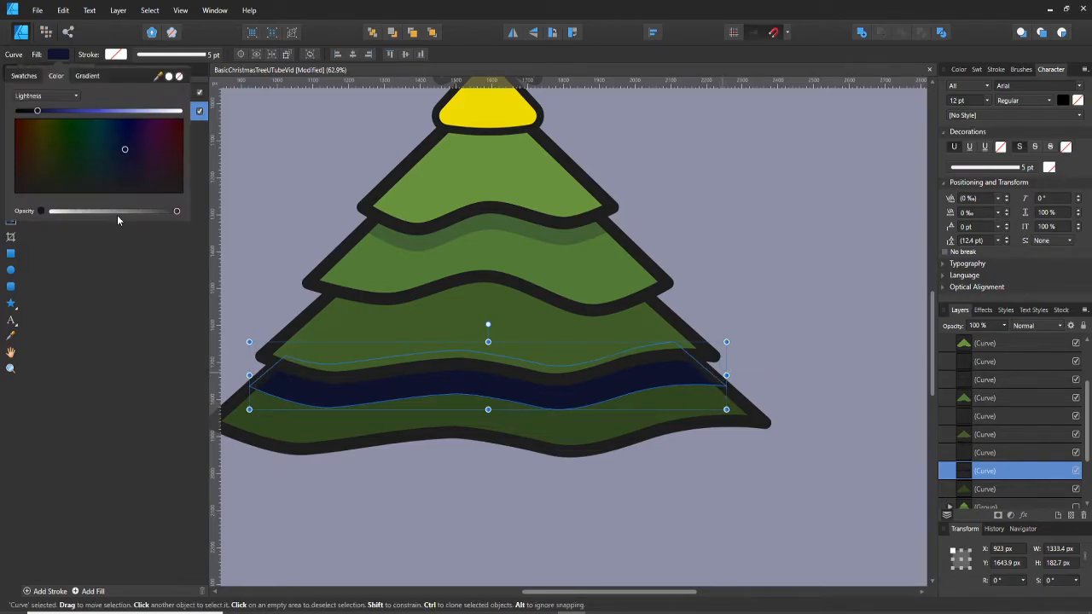
left_click_drag(116, 212, 126, 209)
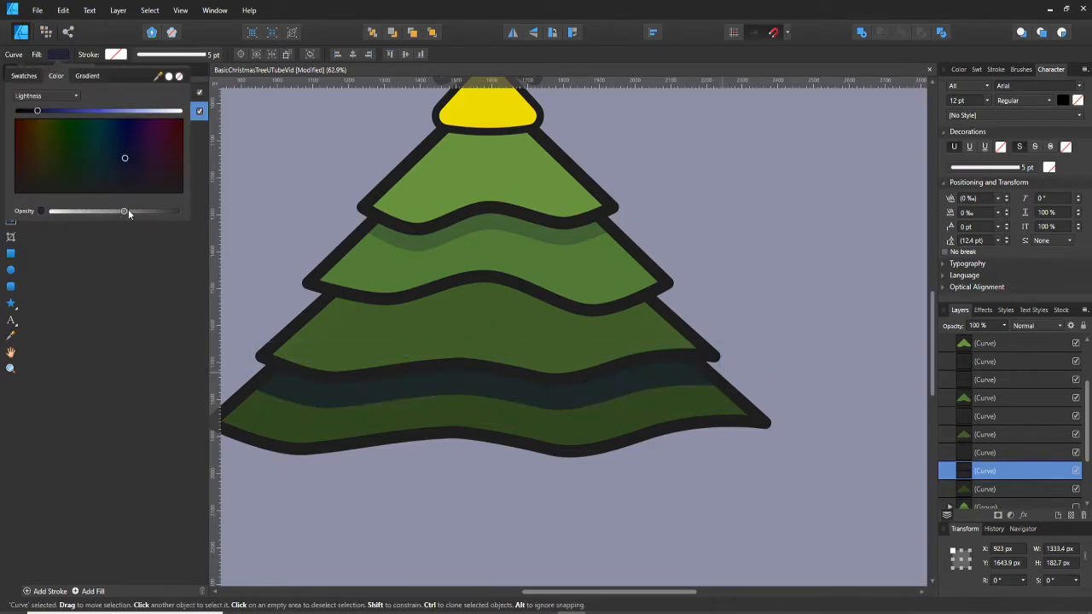
- Fine-tune the fill opacity of the dark blue shadow strip on the bottom tier
left_click(138, 212)
- Duplicate the second tier's green fill shape beside the tree, offset a further copy vertically, and subtract the two into a wavy strip
left_click(512, 313)
left_click(524, 274)
left_click(529, 272)
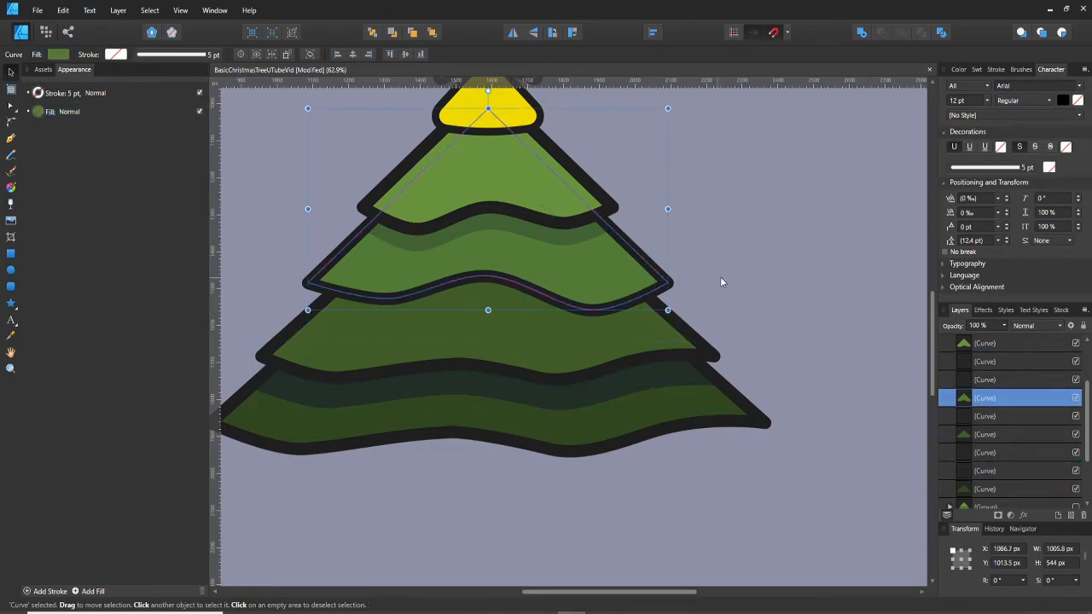
left_click_drag(700, 282, 658, 305)
scroll(650, 298, "down", 1)
left_click_drag(568, 292, 745, 242)
key("ctrl+j")
left_click(726, 289, "shift")
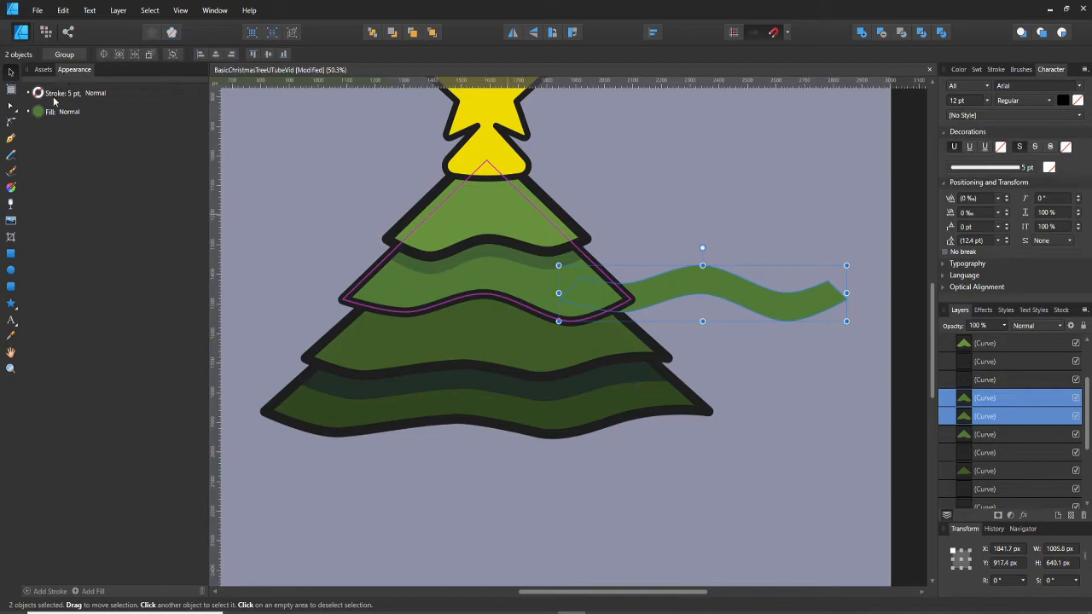
- Fill the new wavy strip with the recently used dark blue swatch
left_click(44, 112)
left_click(41, 113)
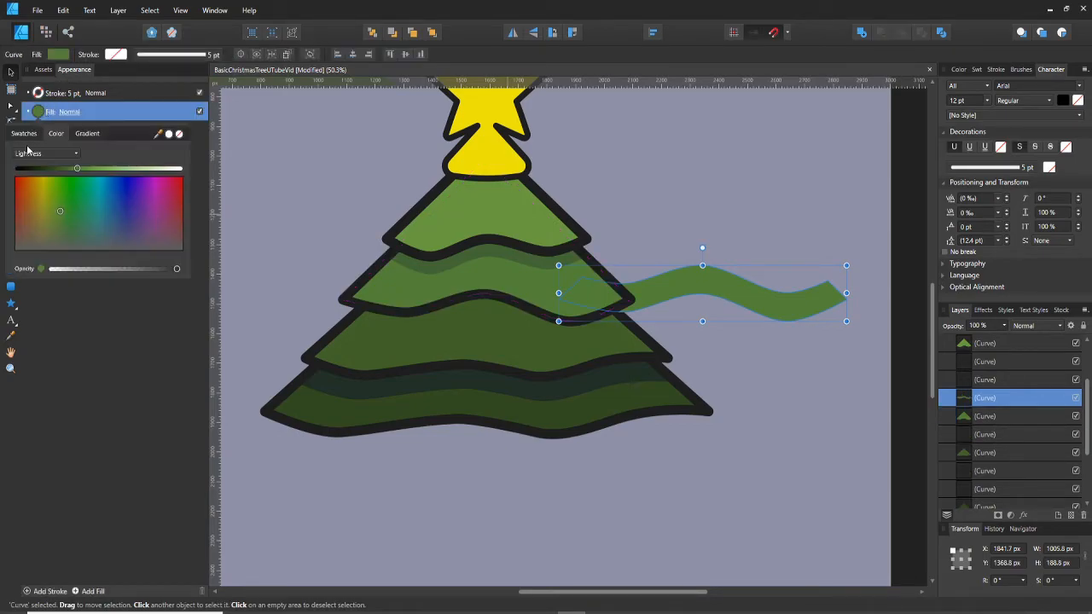
left_click(31, 133)
left_click(41, 155)
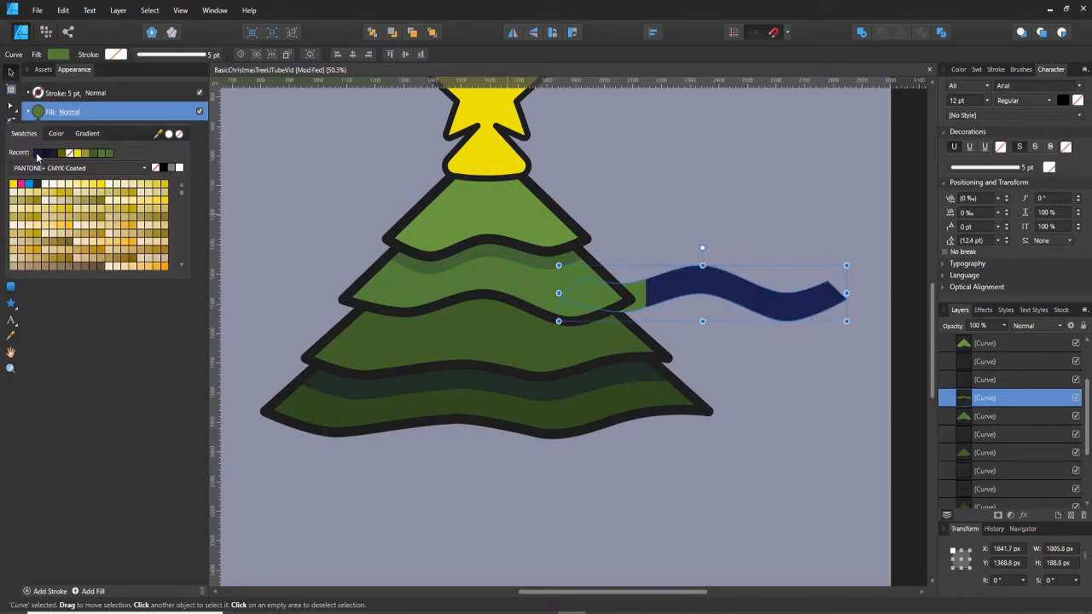
- Move the blue strip onto the tree, reorder it beneath the second tier, and nudge it down 80 px onto the third tier
mouse_move(705, 293)
left_mouse_down()
mouse_move(468, 293)
mouse_move(485, 295)
left_mouse_up()
left_click_drag(970, 403, 968, 439)
key("shift+Down")
key("shift+Down")
key("shift+Down")
key("shift+Down")
key("shift+Down")
key("shift+Down")
key("shift+Down")
key("shift+Down")
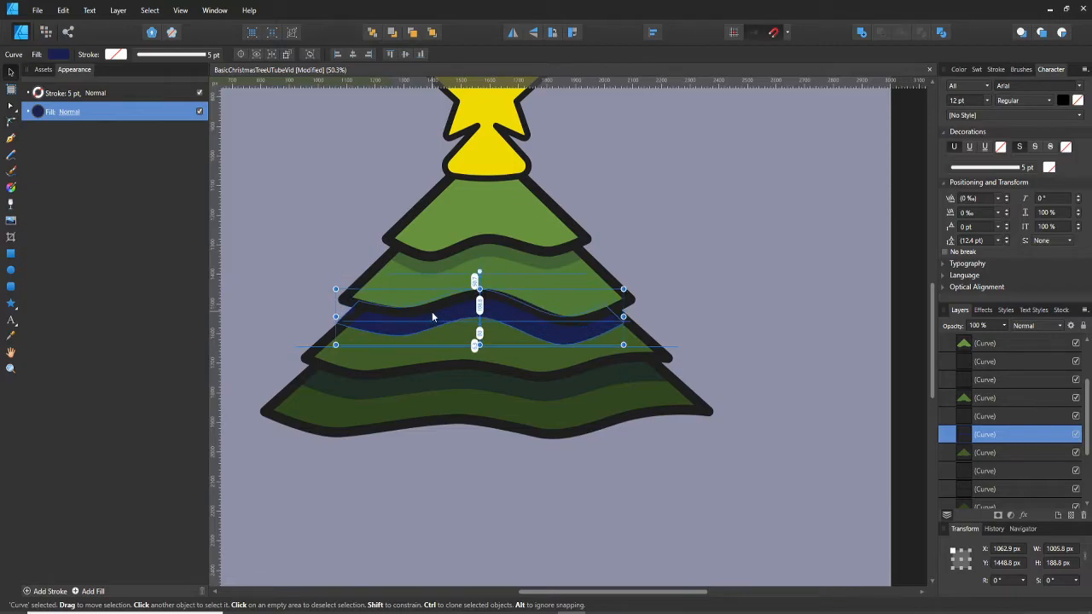
- Try a lighter lavender fill on the third tier's shadow strip and undo the colour change
scroll(399, 326, "up", 2)
scroll(399, 325, "up", 2)
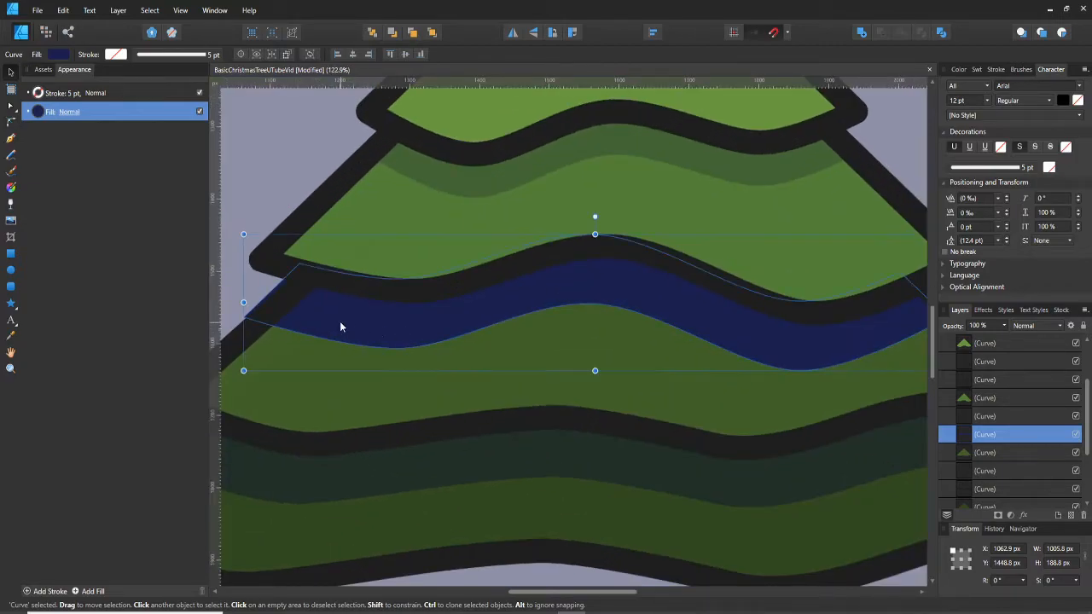
left_click(58, 54)
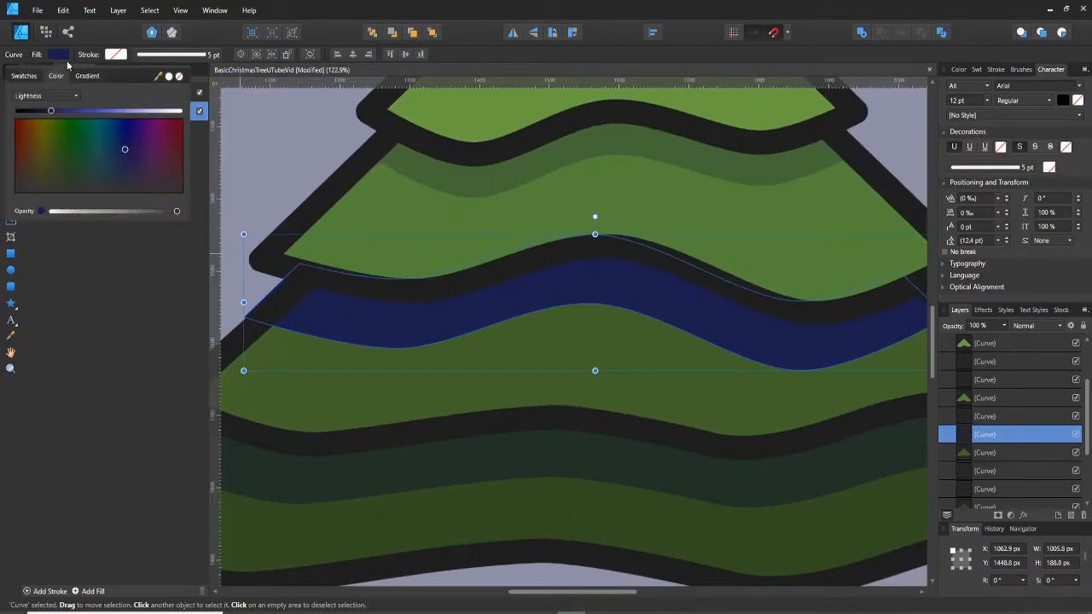
left_click(141, 111)
scroll(421, 301, "down", 4)
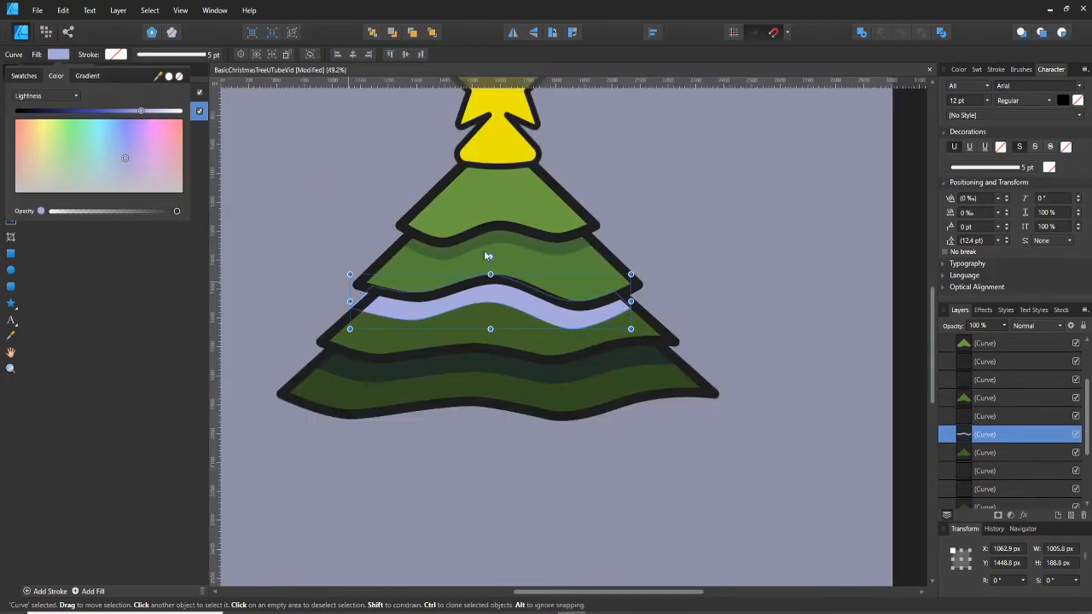
key("ctrl+z")
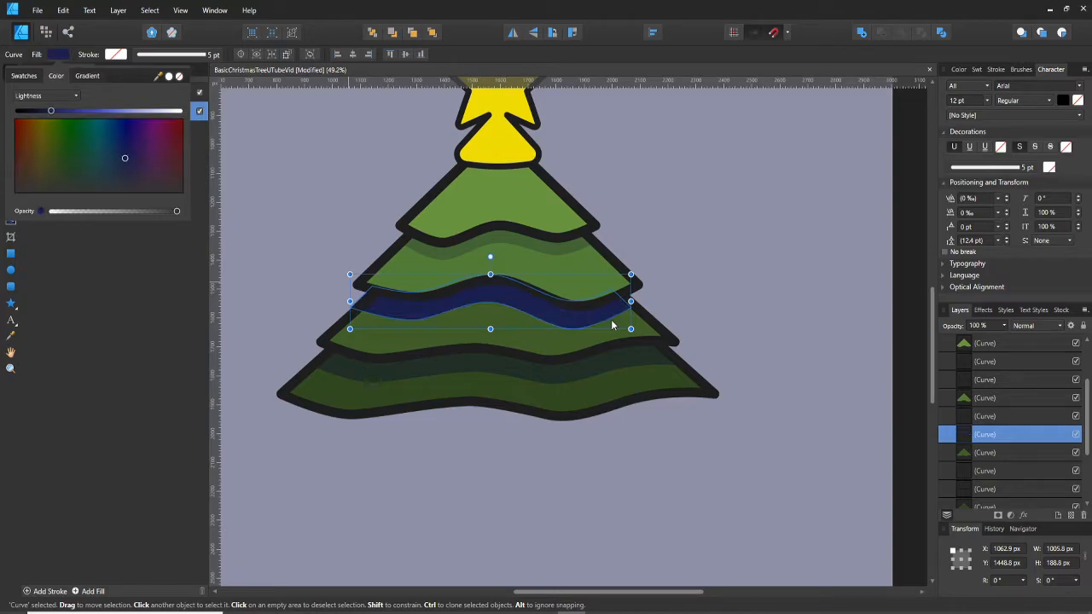
- Nudge the blue strip 30 px to the right and 4 px back to align it across the third tier
left_click(442, 311)
key("shift+Right")
key("shift+Right")
key("shift+Right")
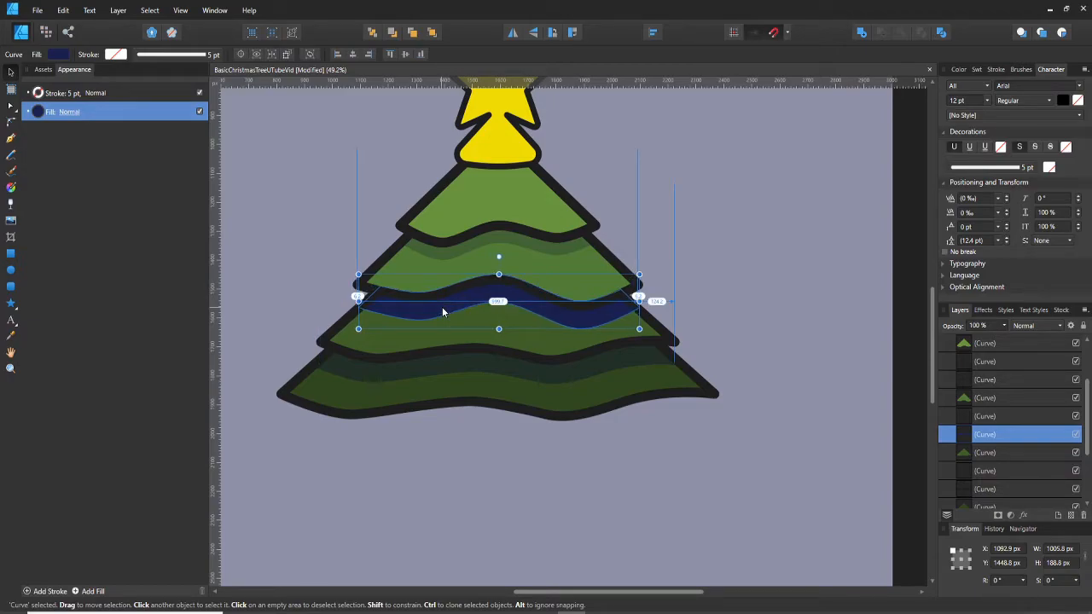
scroll(442, 311, "up", 2)
key("Left")
key("Left")
key("Left")
key("Left")
- Make the third tier's blue strip semi-transparent and shift it slightly upward against the second tier's outline
left_click(58, 55)
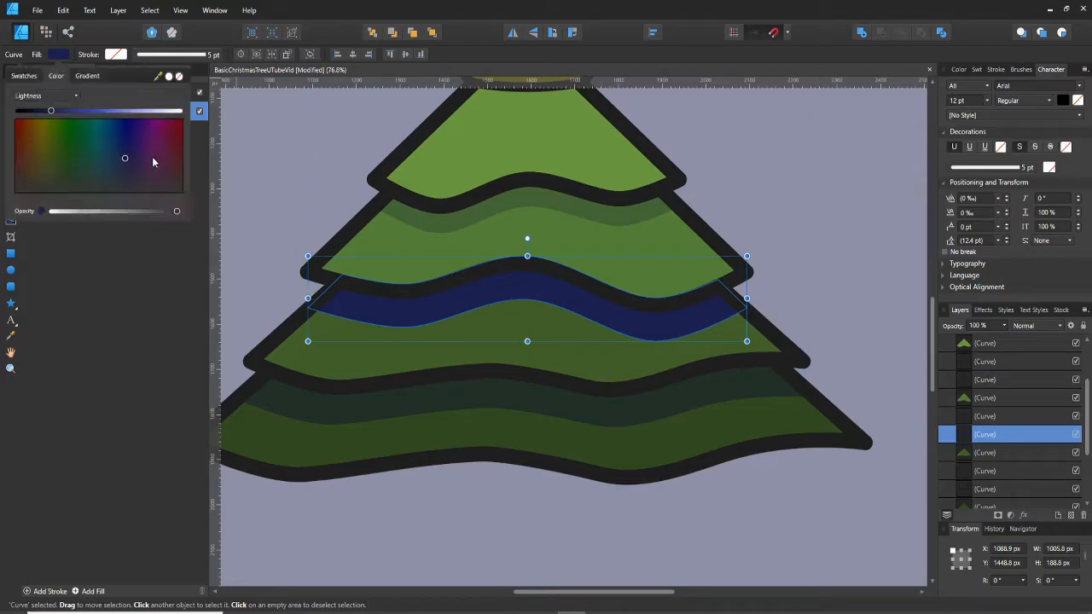
left_click(118, 212)
left_click_drag(119, 212, 116, 212)
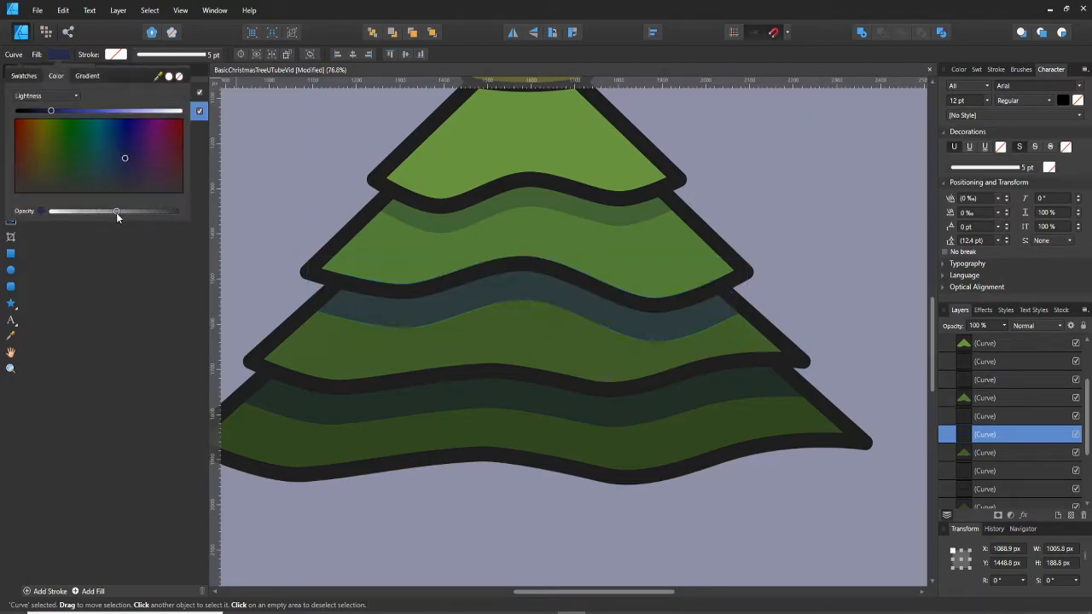
left_click(521, 287)
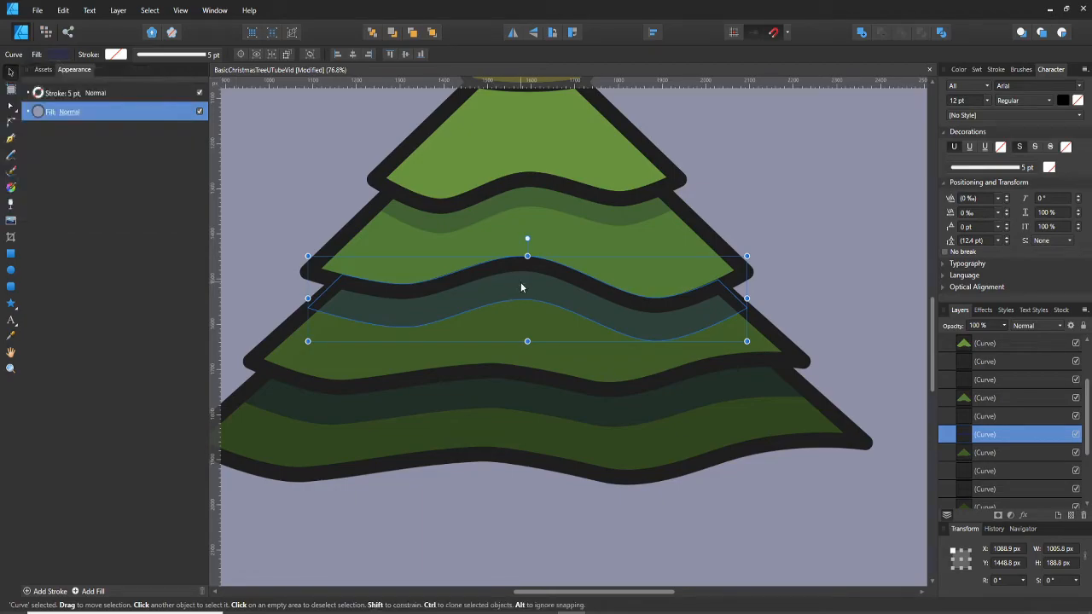
left_click_drag(521, 287, 521, 286)
left_click(735, 171)
scroll(735, 173, "down", 1)
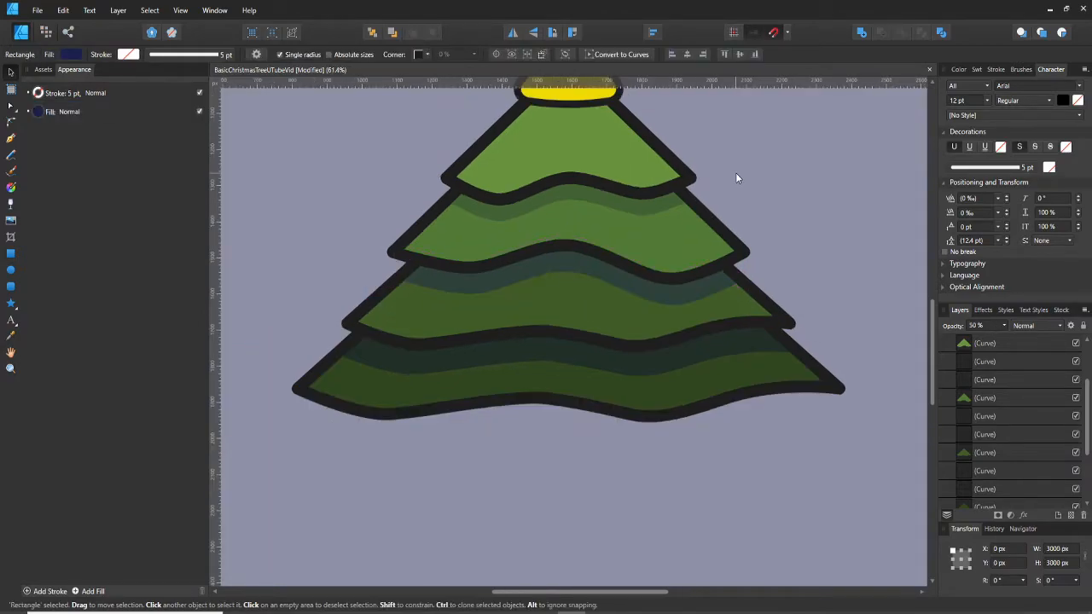
scroll(728, 200, "down", 3)
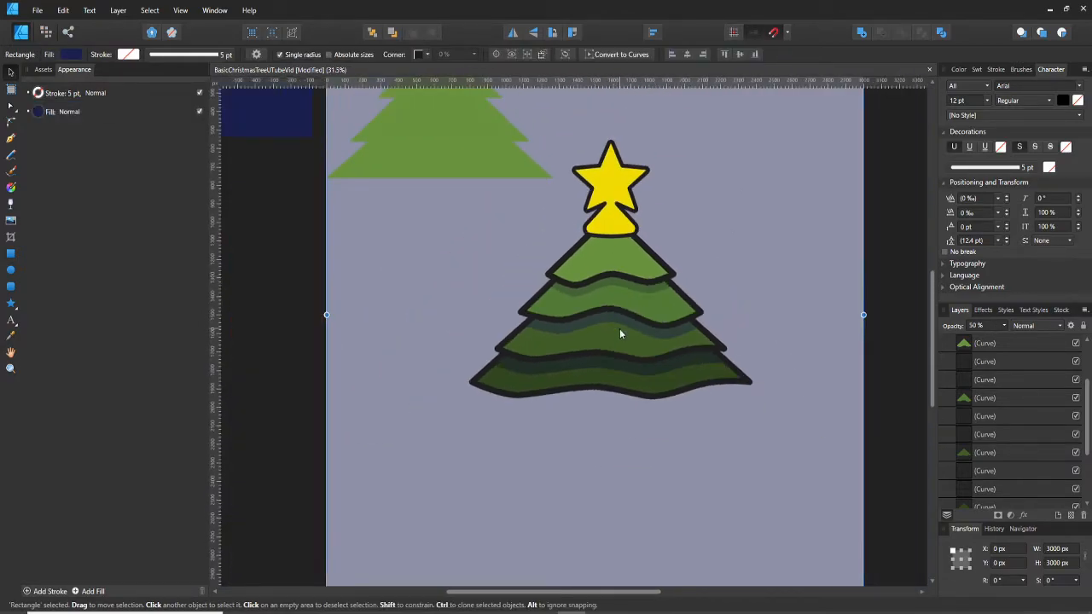
- Reduce the fill opacity of the third tier's shadow strip a little further
left_click(624, 324)
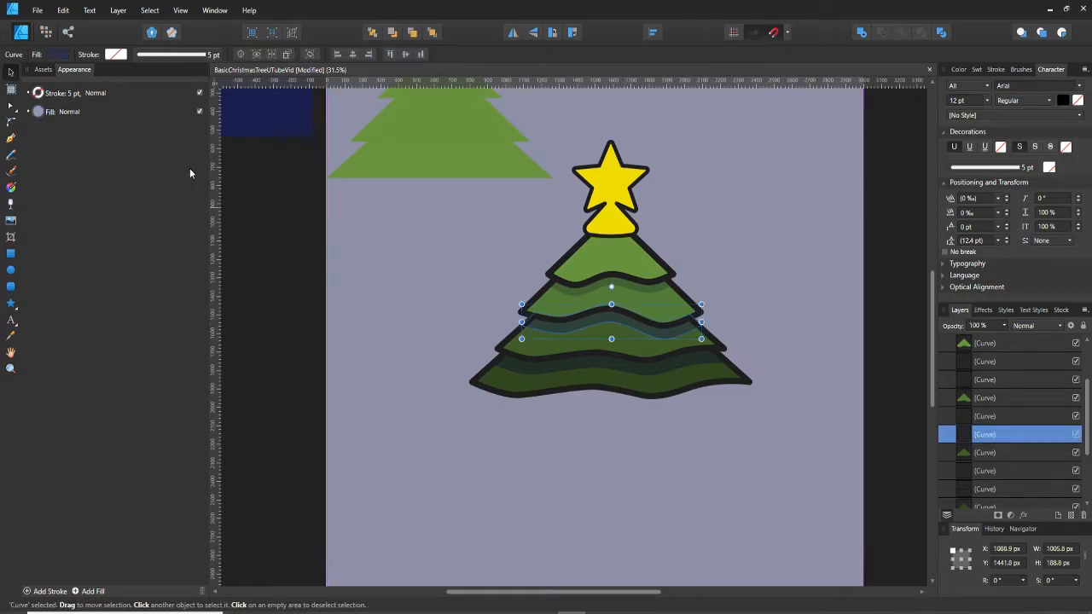
left_click(60, 55)
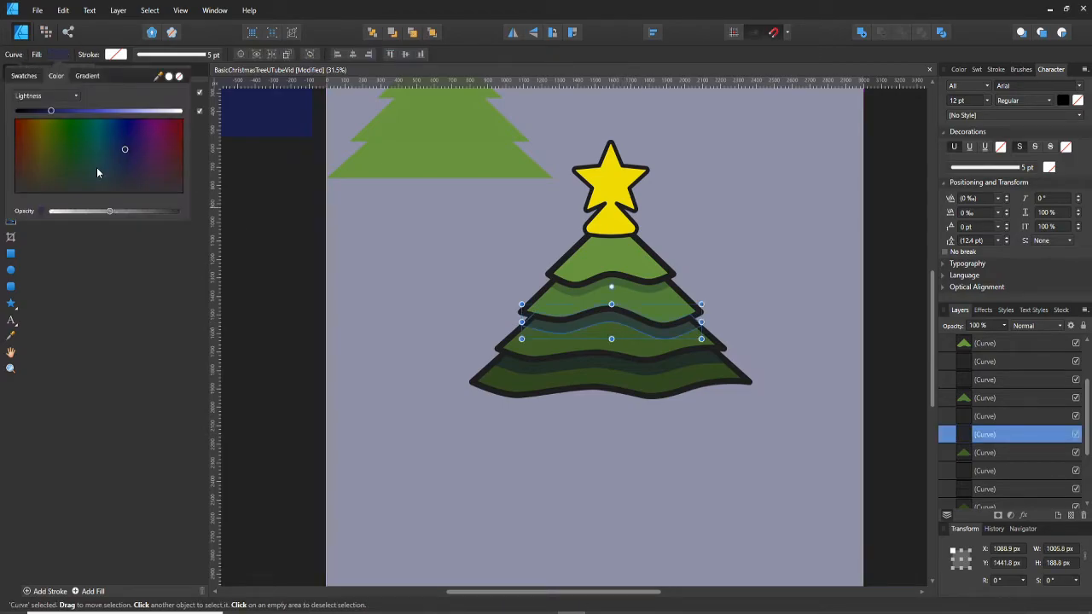
left_click(121, 211)
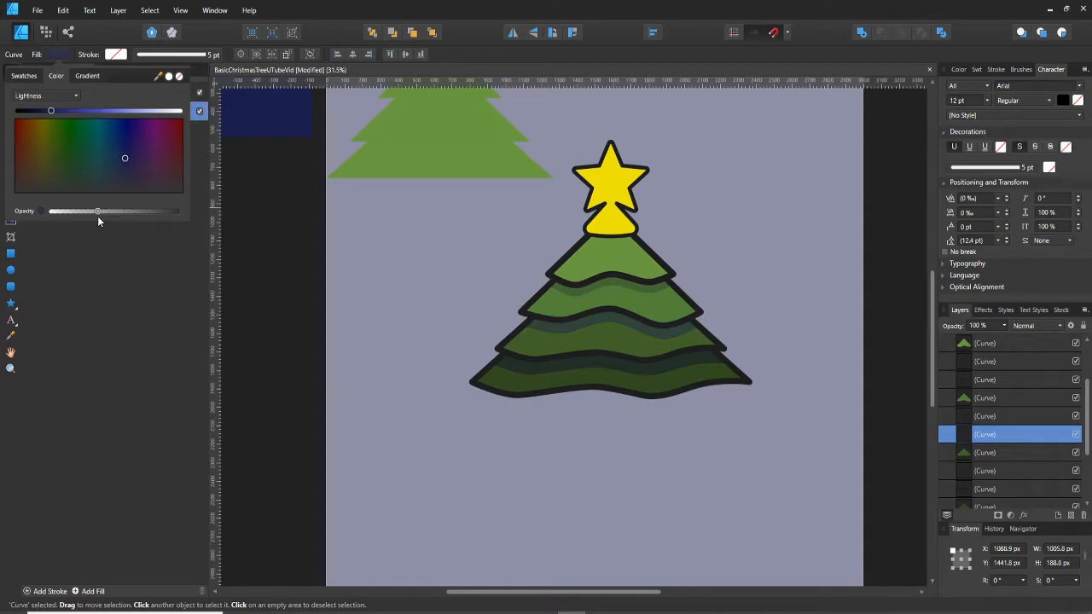
- Readjust the fill opacity of the bottom tier's shadow strip to balance it with the other shadows
left_click(617, 365)
left_click(59, 54)
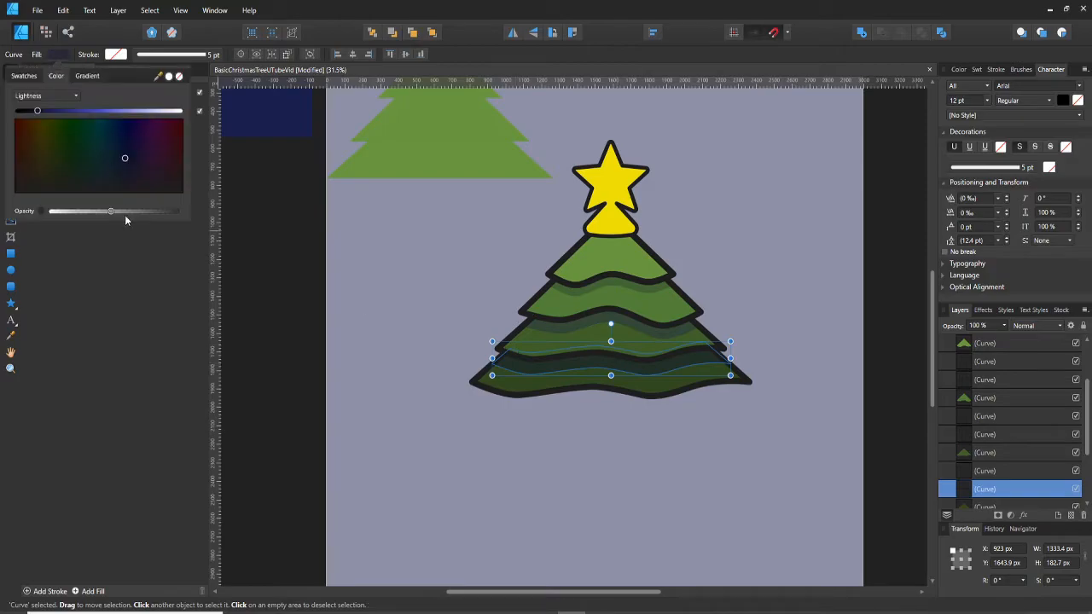
left_click_drag(110, 214, 129, 216)
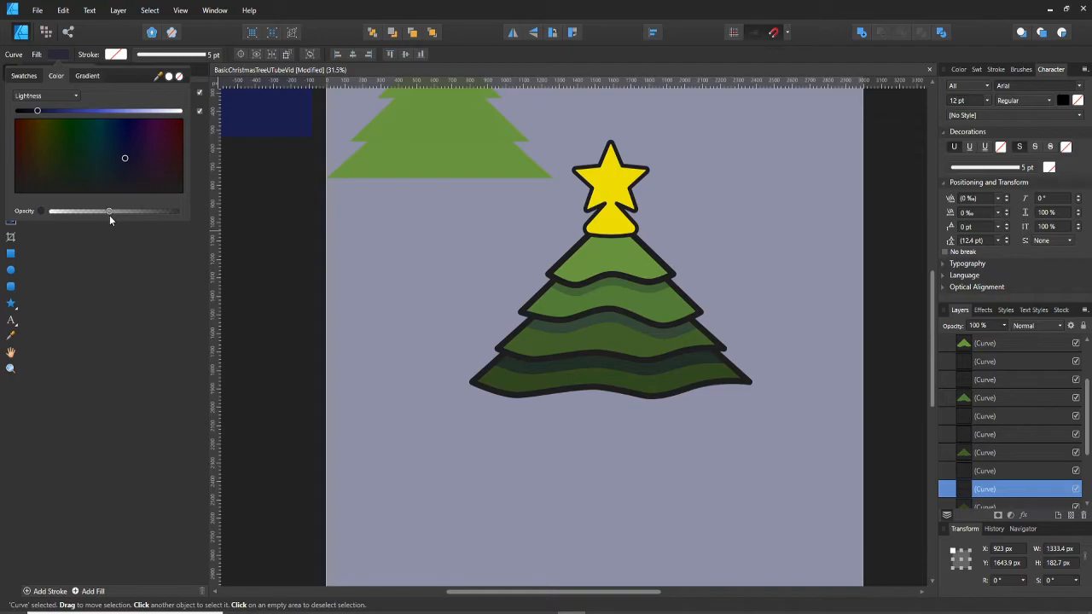
left_click(750, 288)
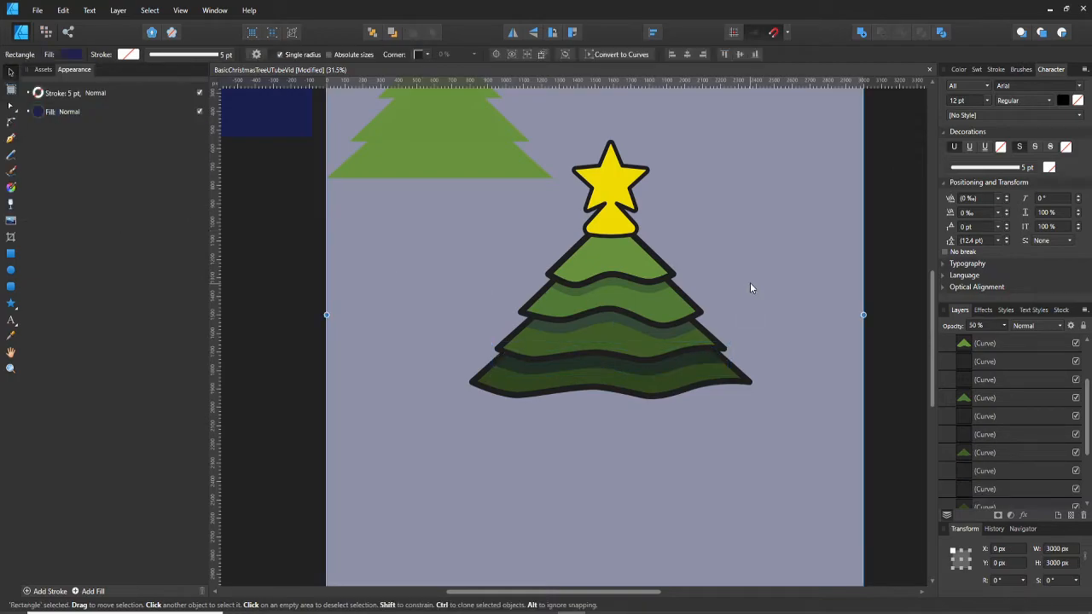
- Draw a trunk rectangle about 211 × 374 px, layered behind the bottom tier, and centre it under the tree
scroll(754, 277, "down", 3)
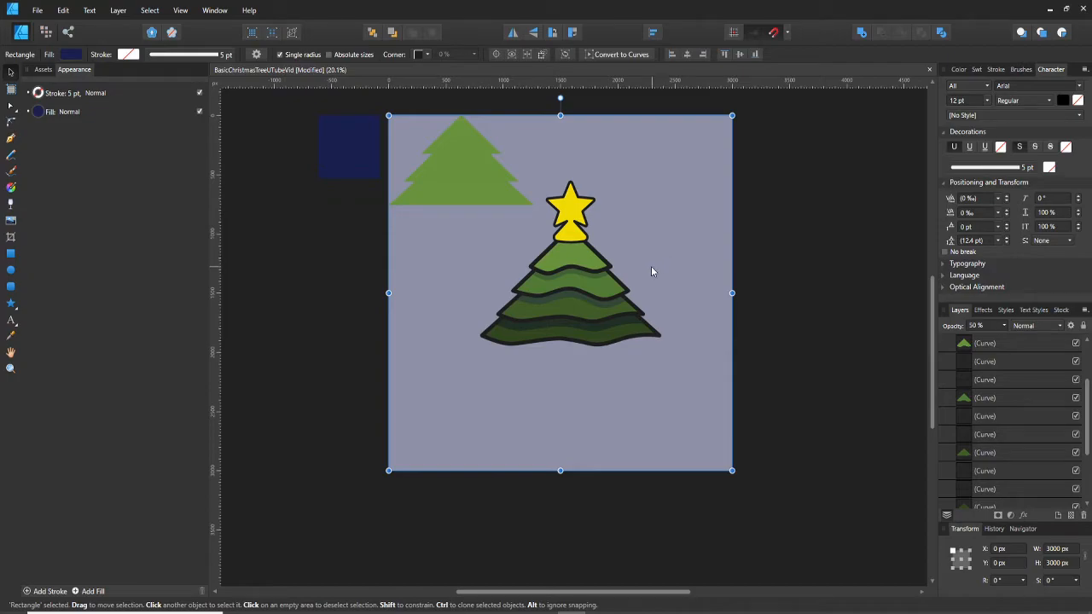
scroll(656, 271, "up", 2)
scroll(657, 313, "down", 1)
left_click_drag(658, 308, 669, 316)
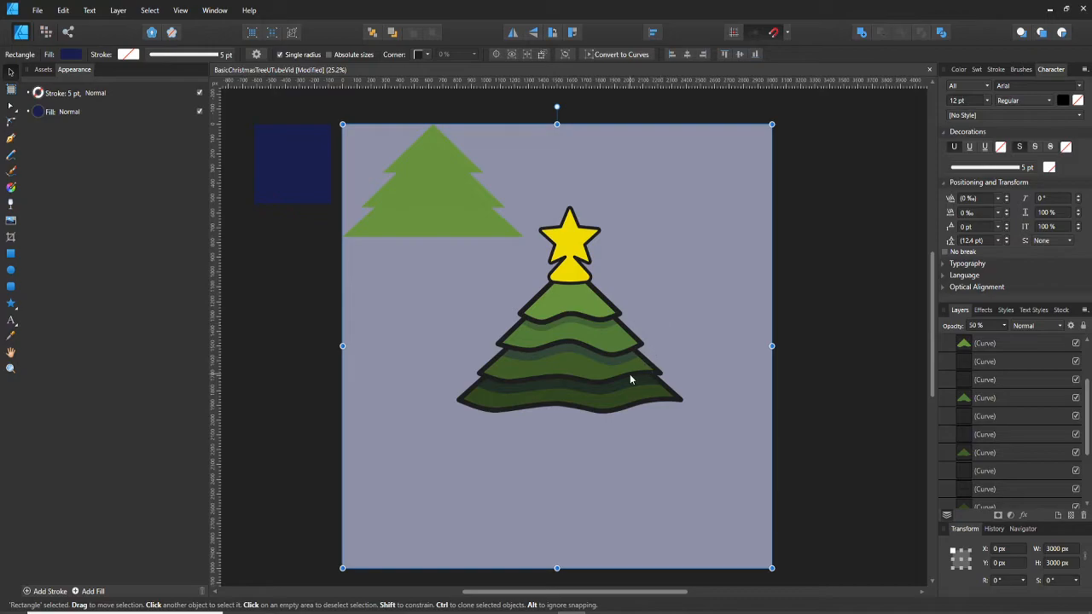
left_click(11, 253)
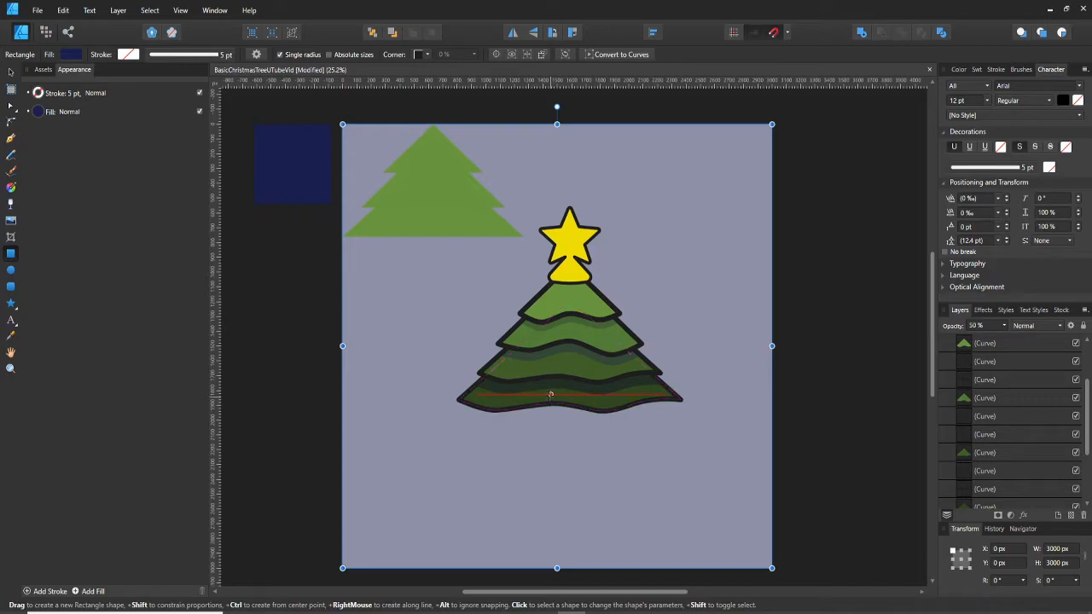
scroll(1013, 398, "down", 3)
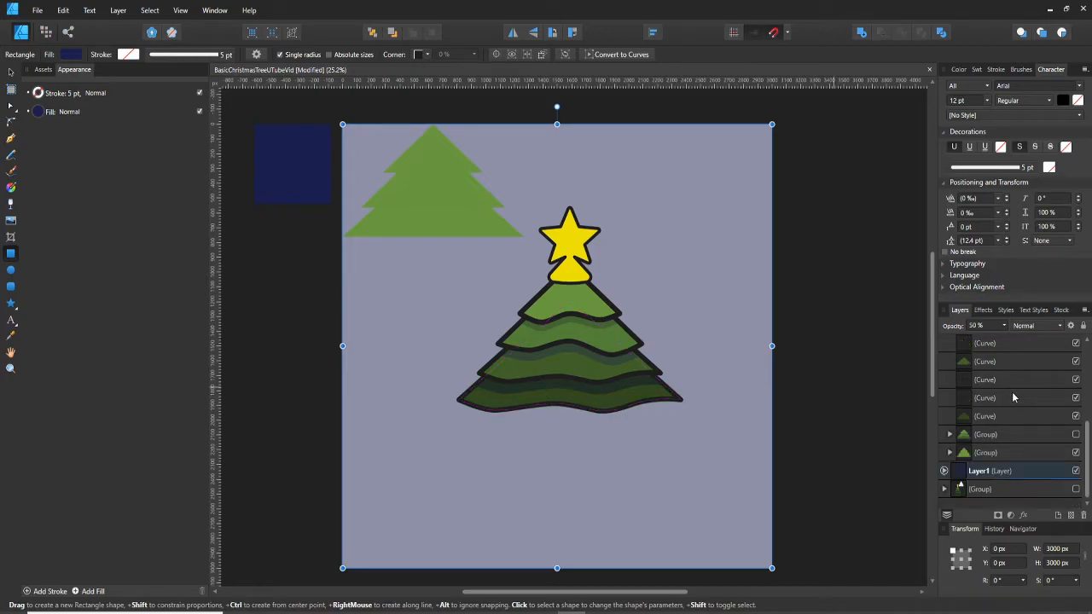
left_click(985, 453)
left_click(992, 438)
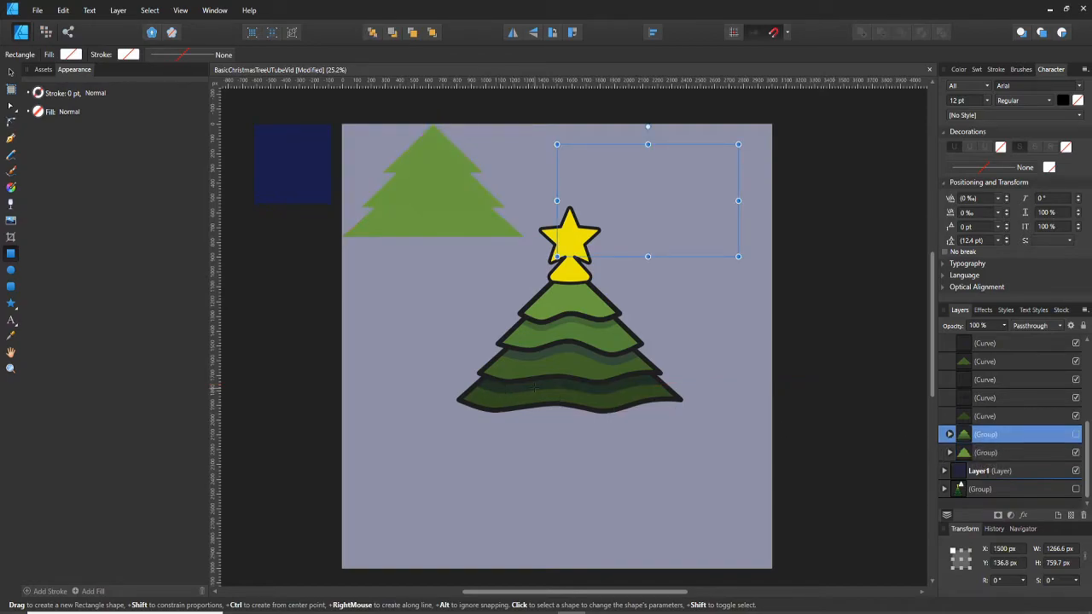
left_click_drag(556, 389, 587, 443)
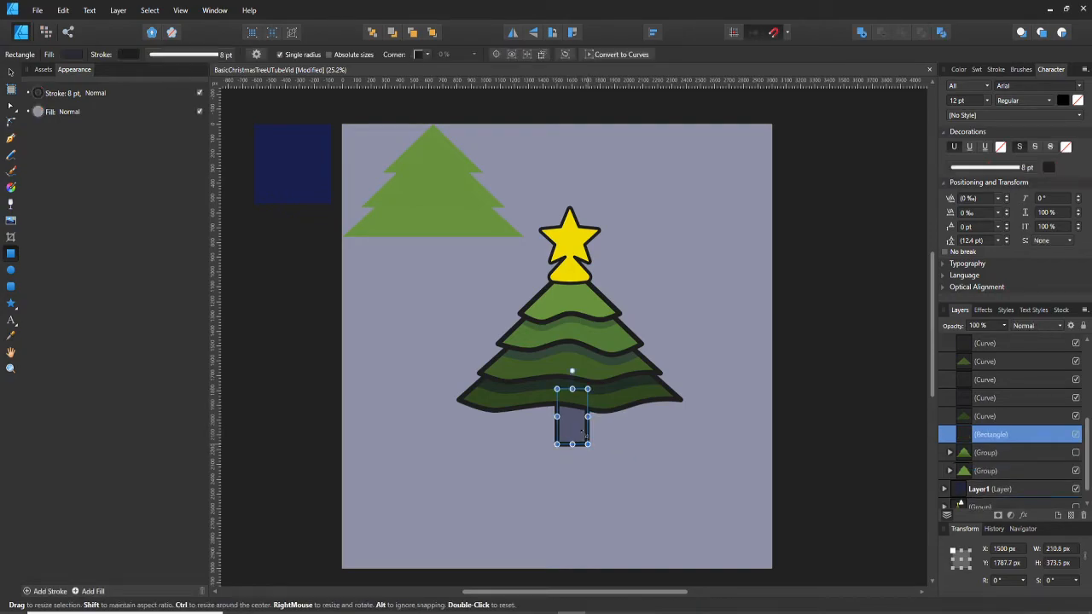
mouse_move(570, 426)
left_mouse_down()
mouse_move(556, 429)
mouse_move(572, 424)
left_mouse_up()
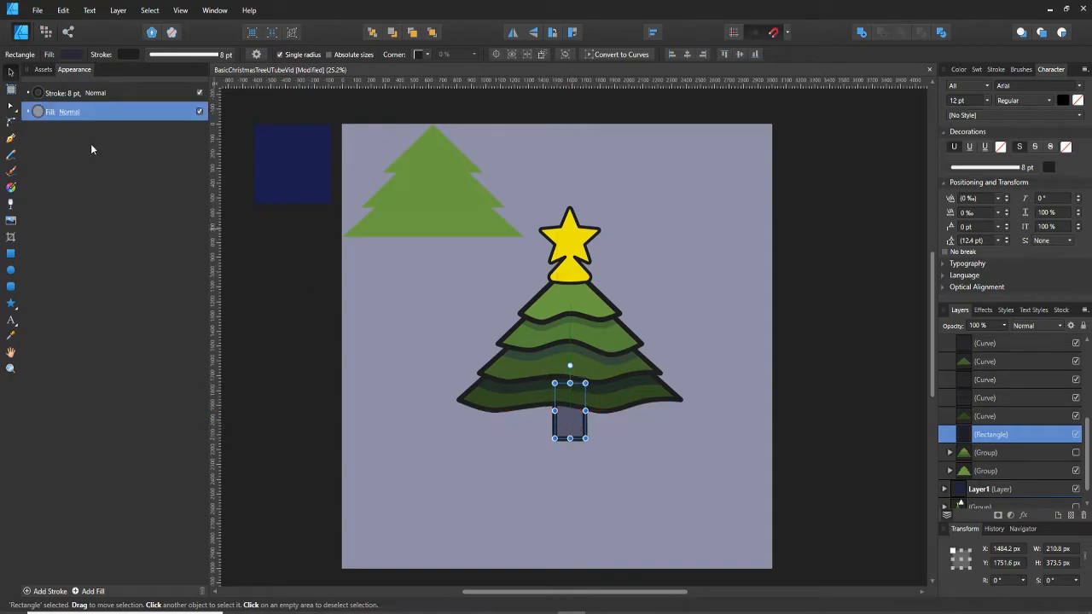
- Make the trunk's fill fully opaque and colour it a medium-dark orange-brown
left_click(64, 55)
left_click_drag(139, 211, 186, 214)
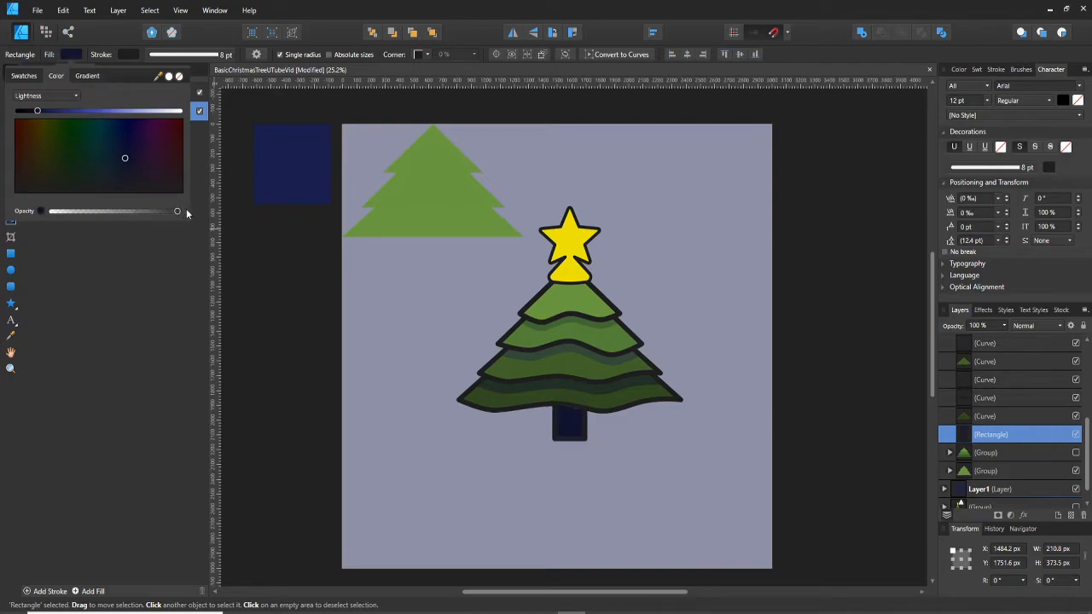
left_click(36, 121)
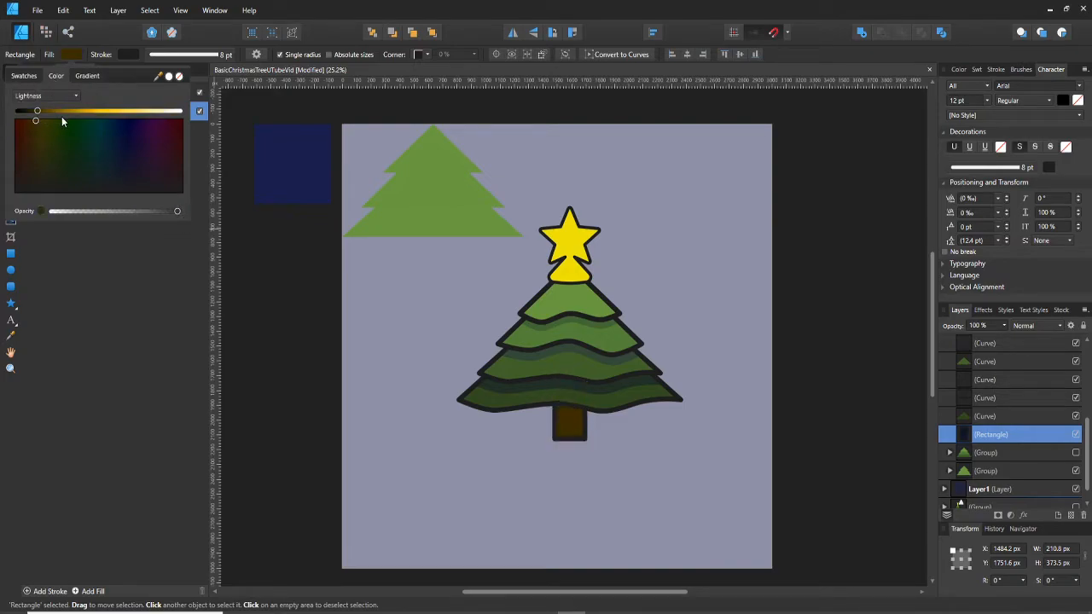
left_click(67, 113)
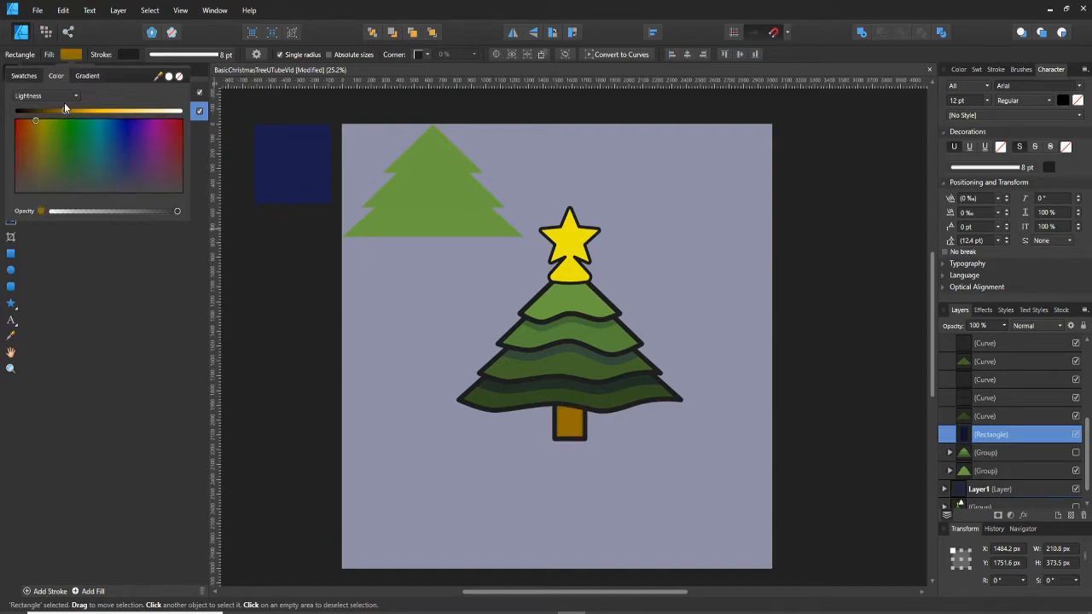
left_click_drag(36, 123, 31, 124)
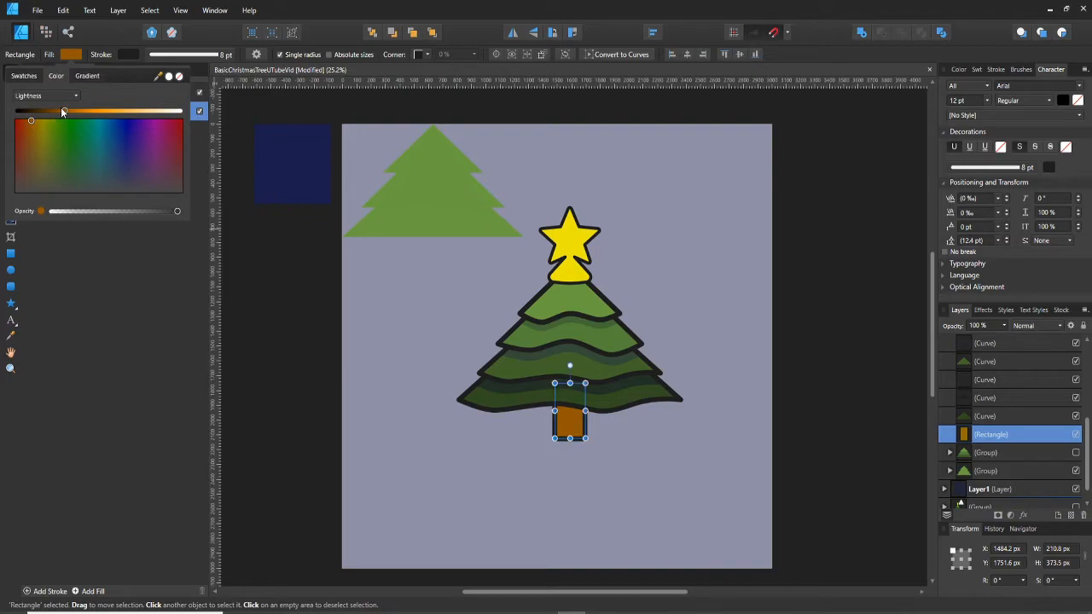
left_click_drag(62, 111, 56, 115)
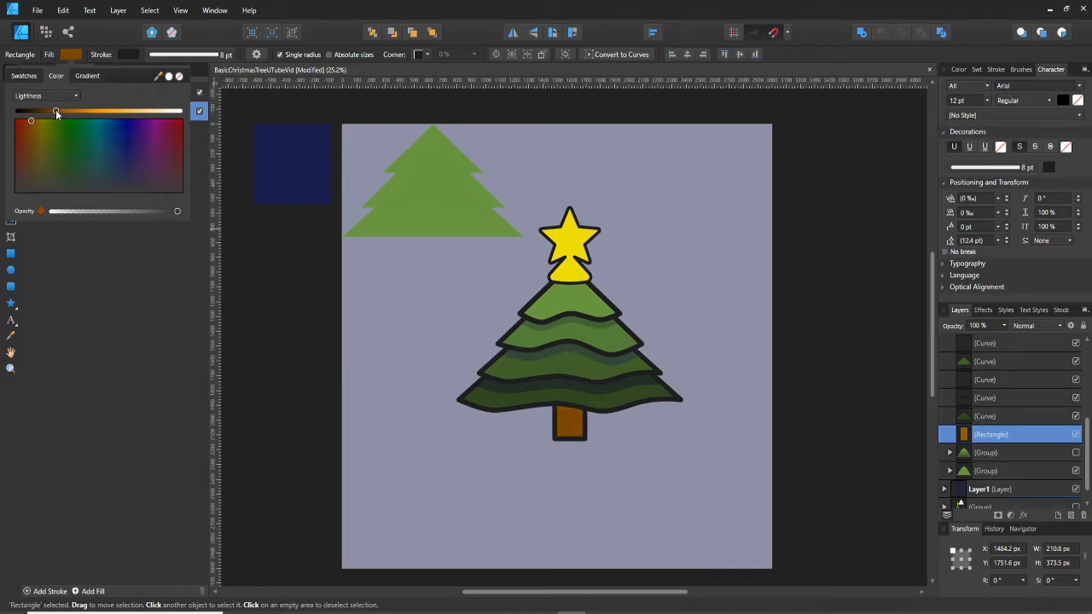
- Lengthen the trunk downward to a height of about 469 px
left_click(570, 439)
mouse_move(571, 440)
left_mouse_down()
mouse_move(556, 498)
mouse_move(558, 451)
left_mouse_up()
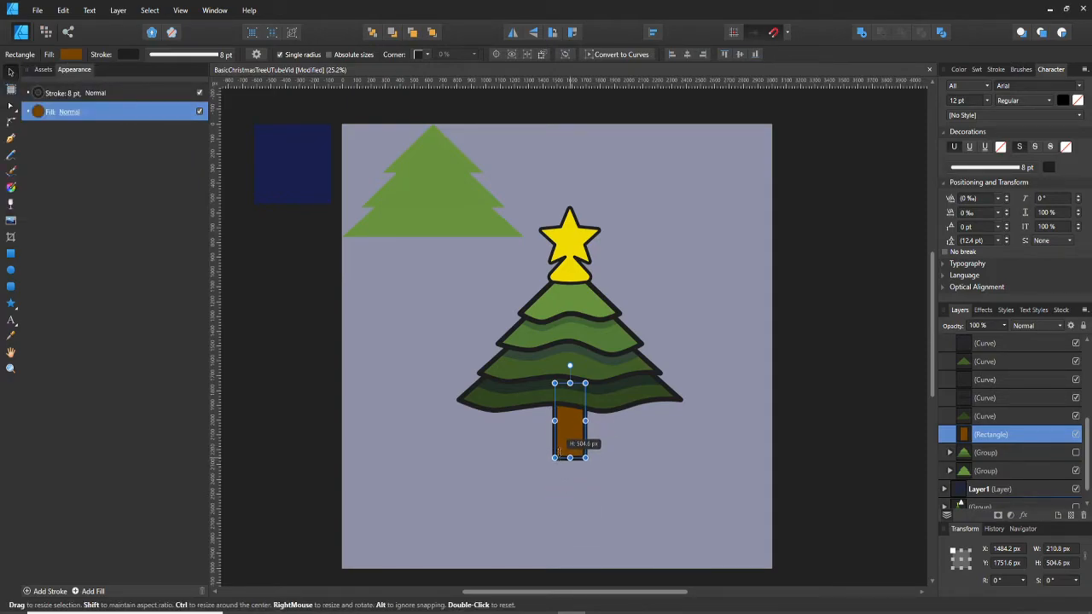
left_click(623, 447)
left_click(574, 452)
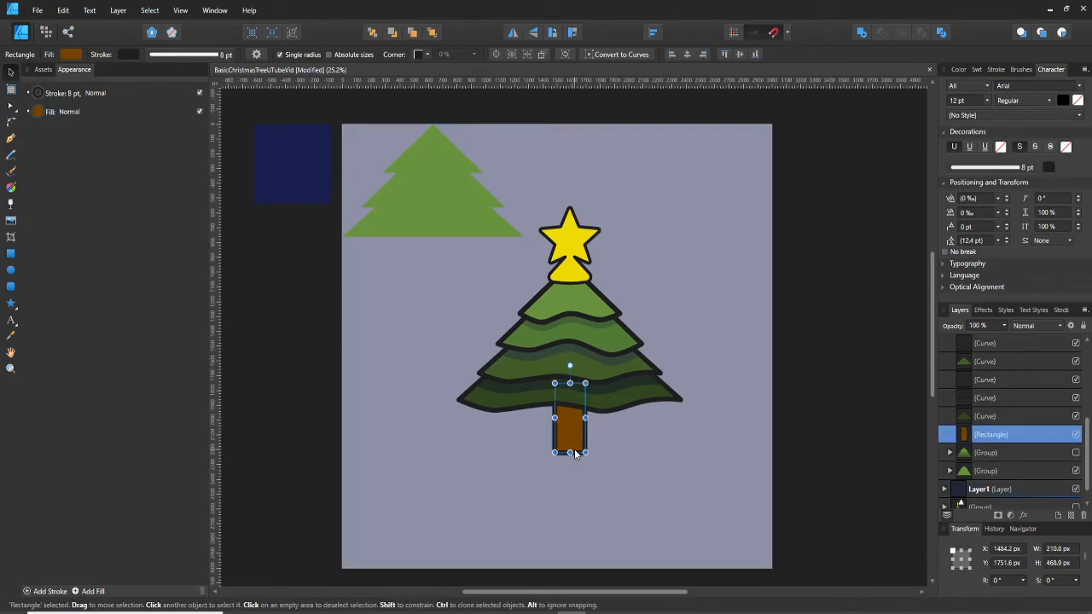
- Widen the trunk symmetrically to about 267 px and fine-tune its height below the bottom tier
left_click_drag(572, 450, 572, 438)
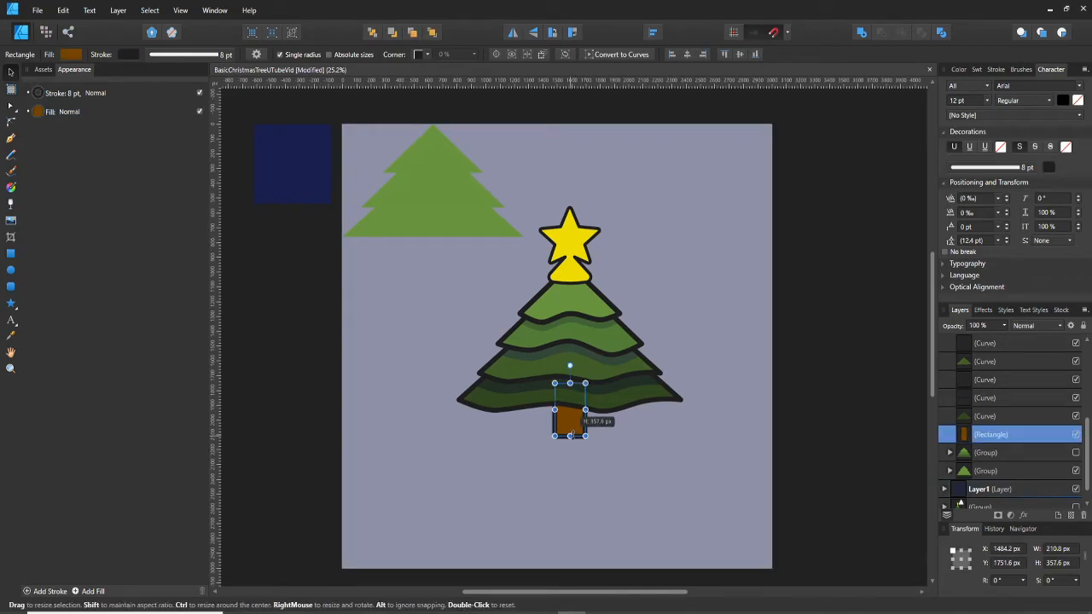
left_click(626, 433)
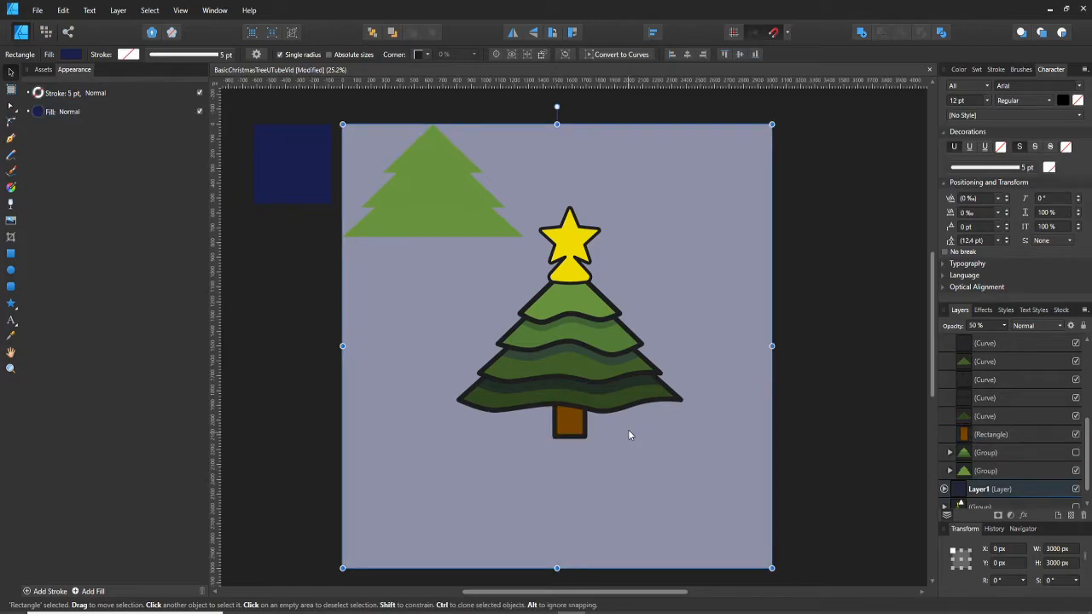
left_click(574, 430)
left_click_drag(570, 437, 589, 416)
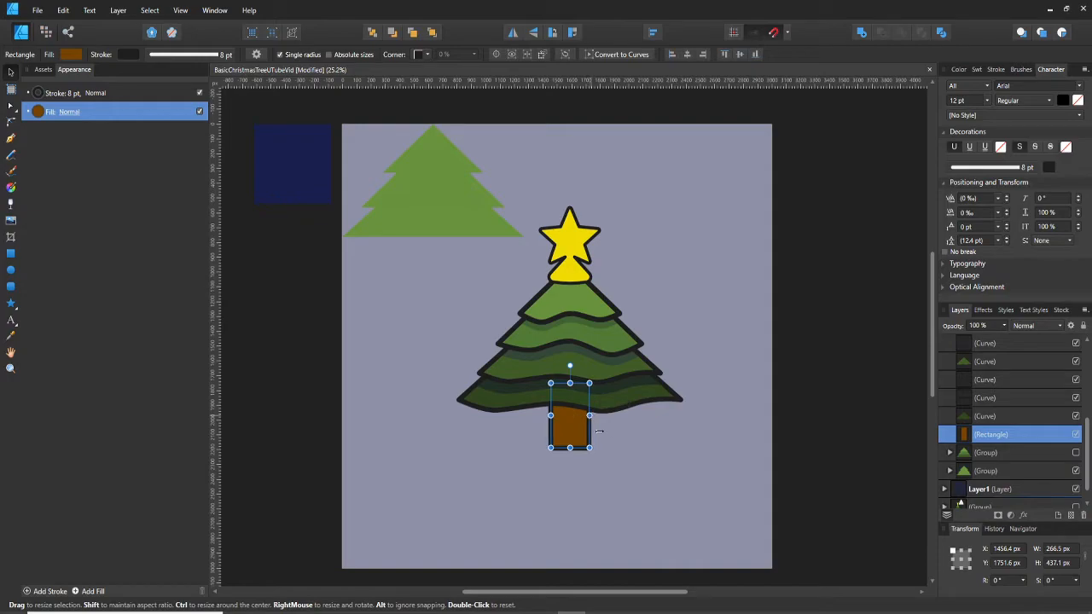
left_click(609, 442)
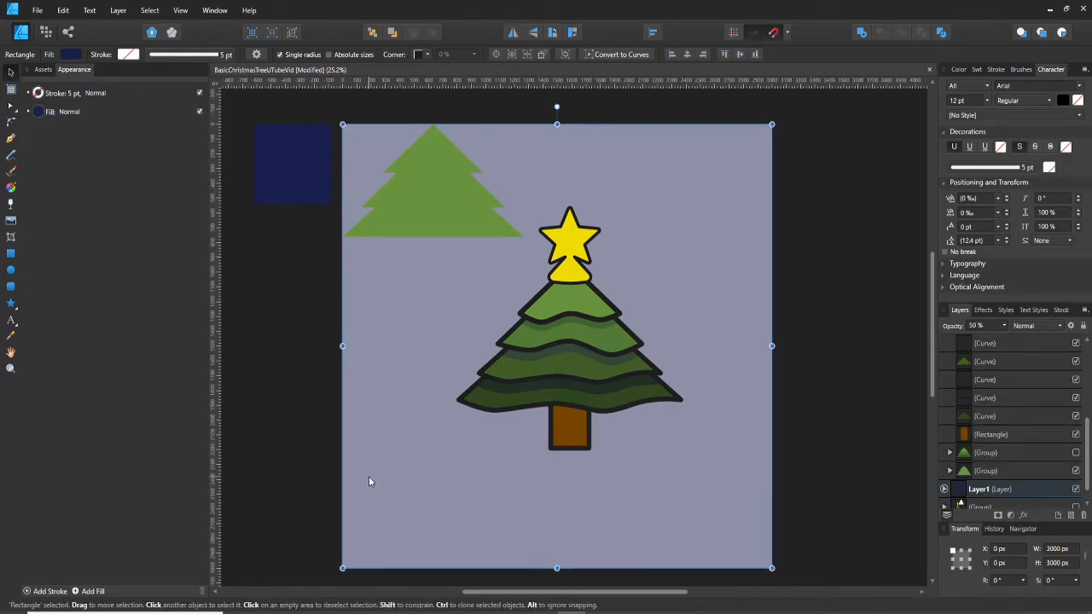
left_click(564, 441)
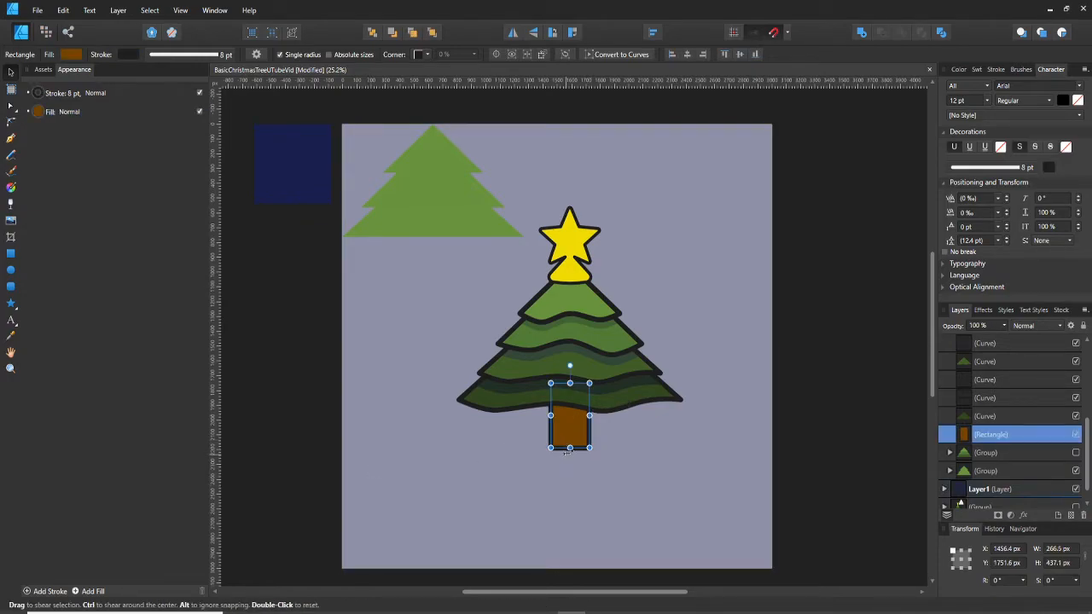
left_click_drag(570, 436, 569, 446)
left_click(615, 440)
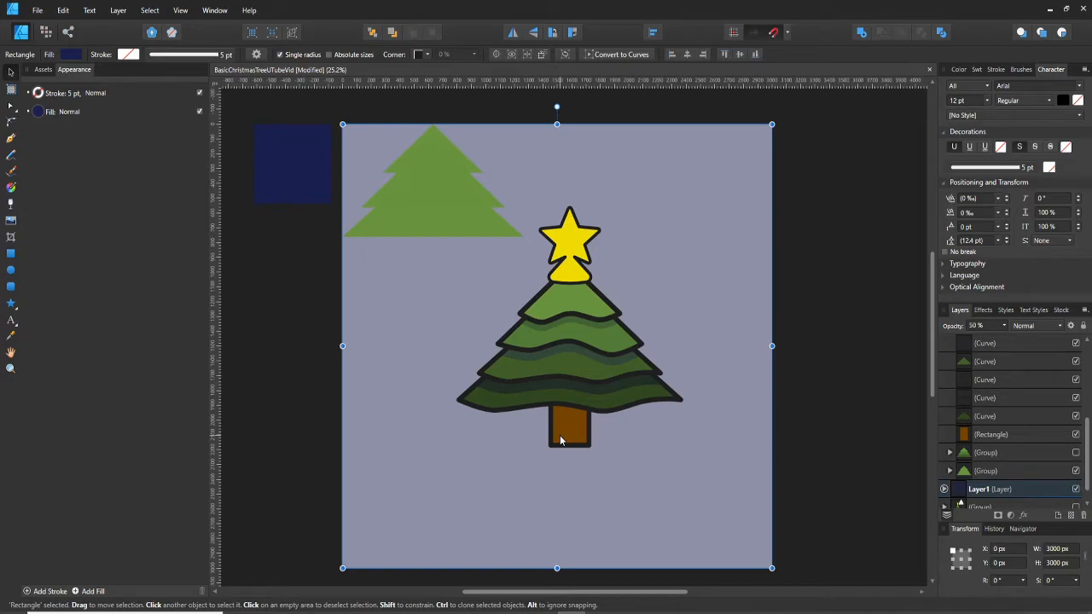
- Draw an ornament circle about 330 px in diameter beside the outlined tree and remove its stroke
left_click(10, 271)
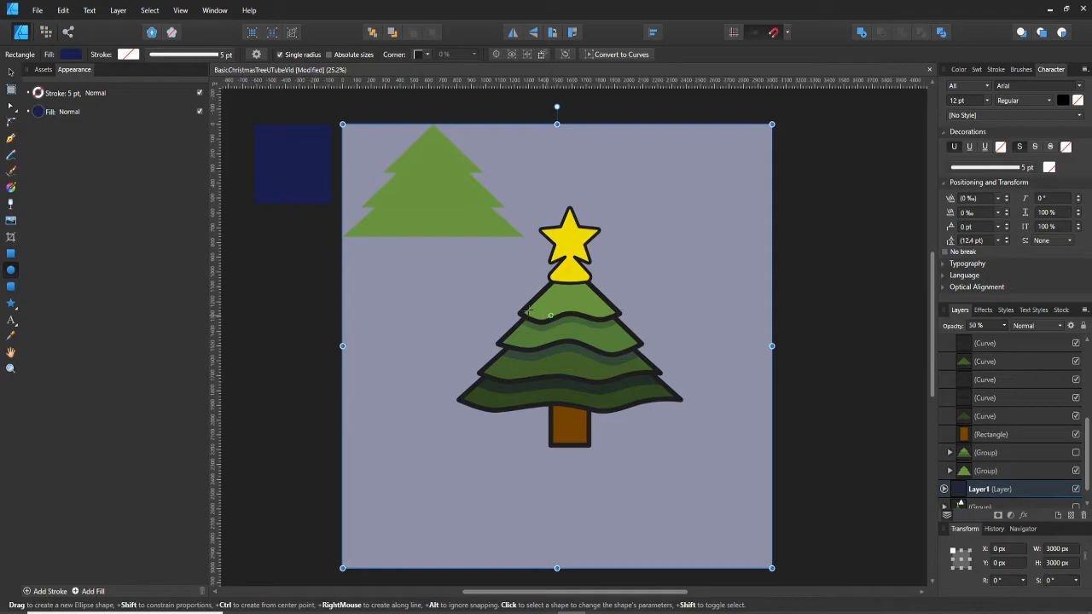
left_click_drag(446, 286, 463, 320)
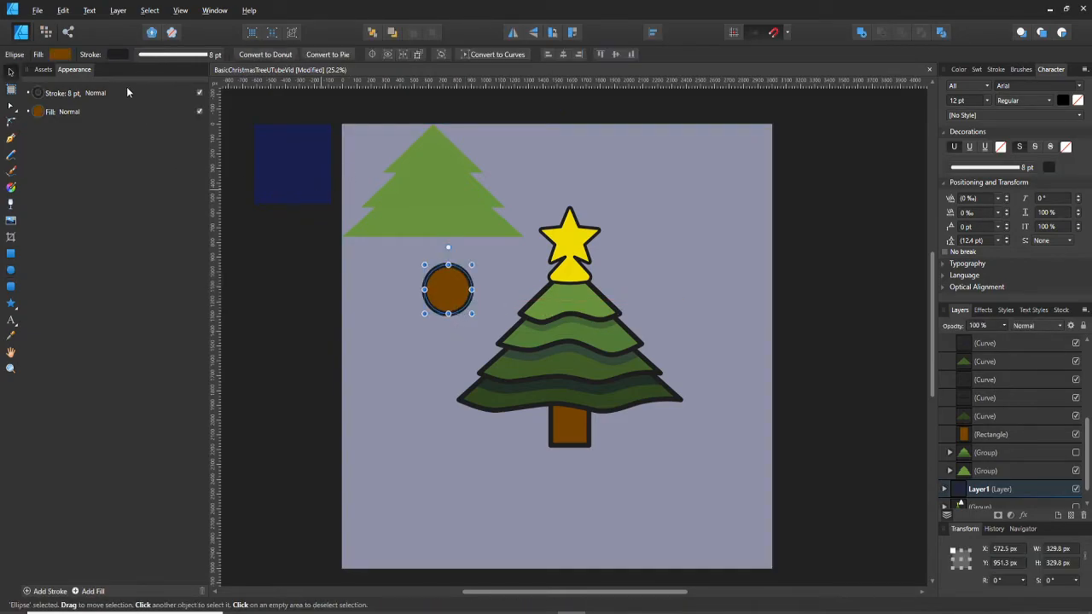
left_click(124, 56)
left_click(198, 77)
left_click(60, 56)
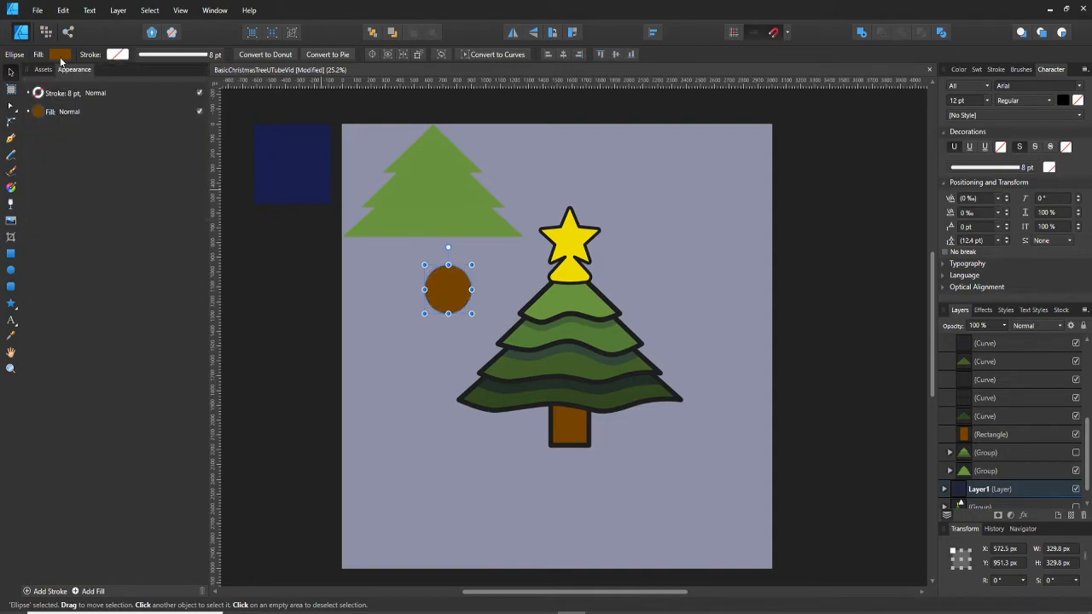
- Fill the ornament circle with a bright pure red and raise its lightness to about the midpoint
left_click(60, 56)
left_click_drag(168, 128, 180, 120)
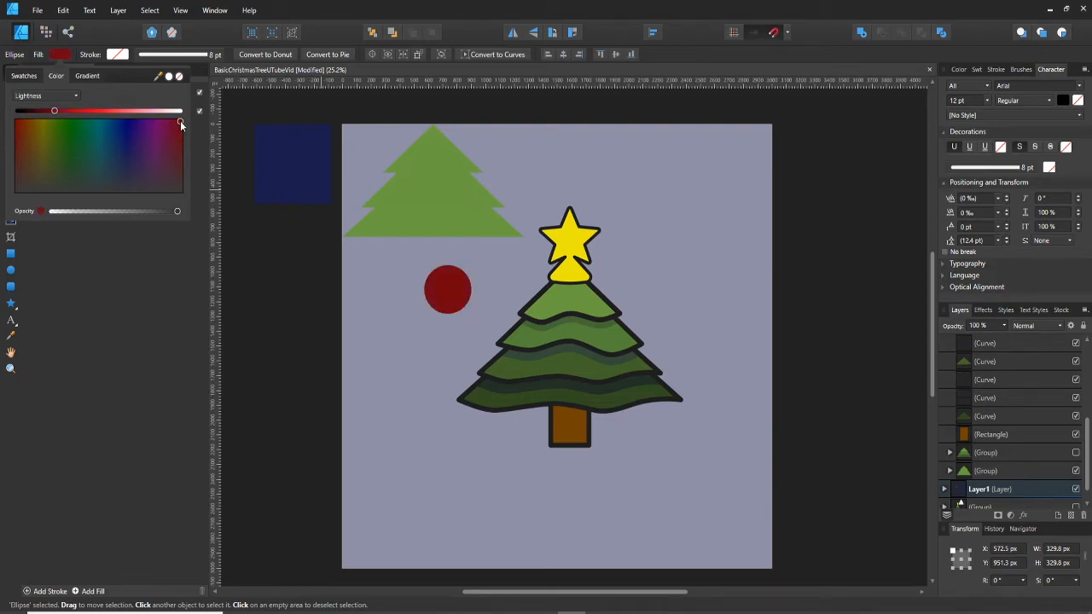
left_click(94, 111)
left_click_drag(92, 112, 88, 112)
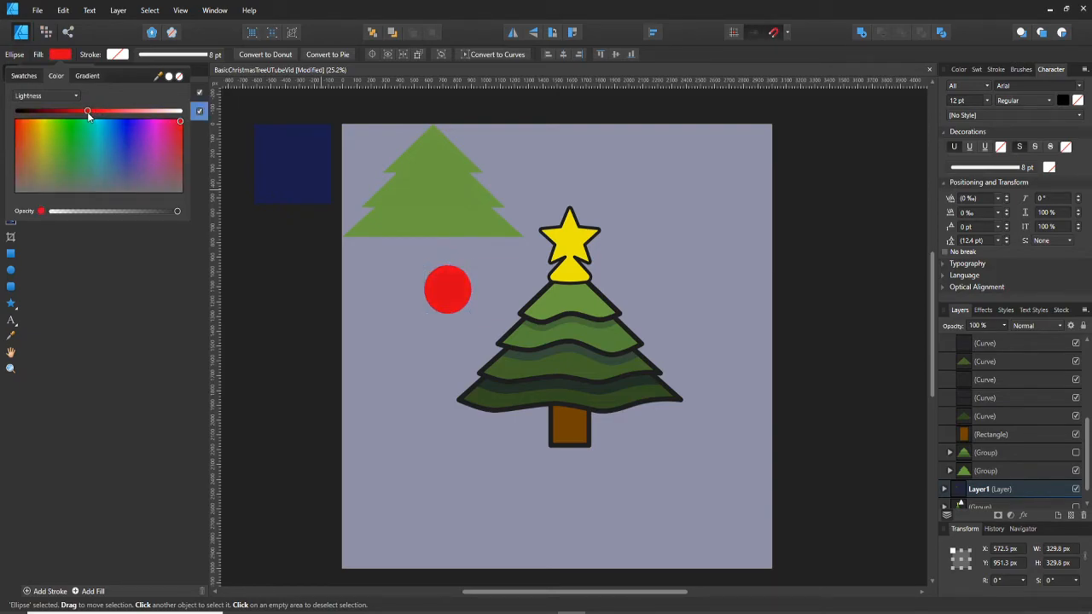
- Recolour the ornament circle in CMYK to a light red of C 0, M 93, Y 75, K 4
left_click(73, 98)
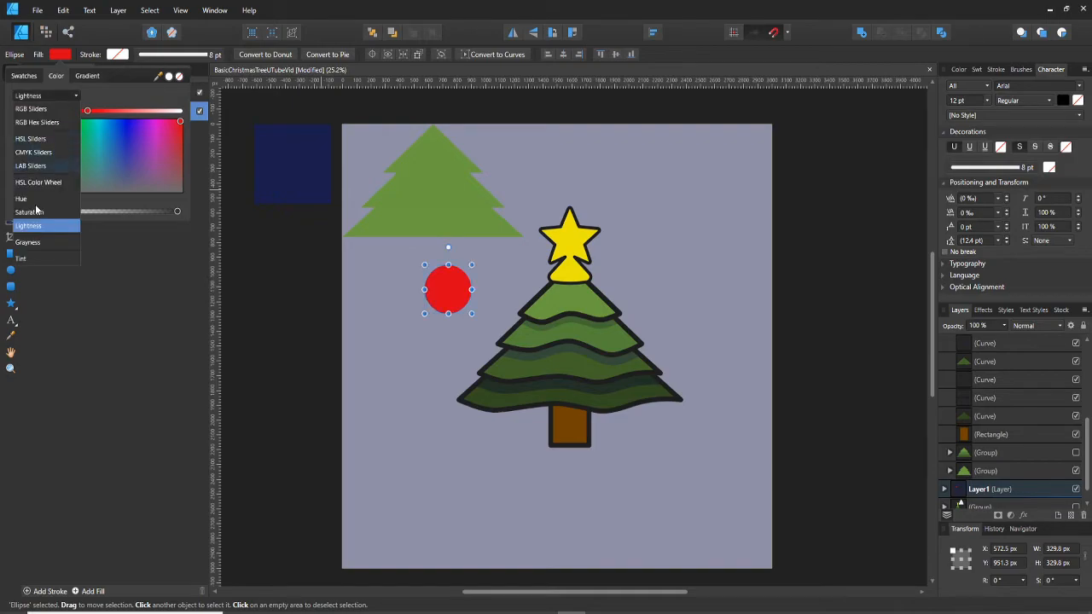
left_click(42, 153)
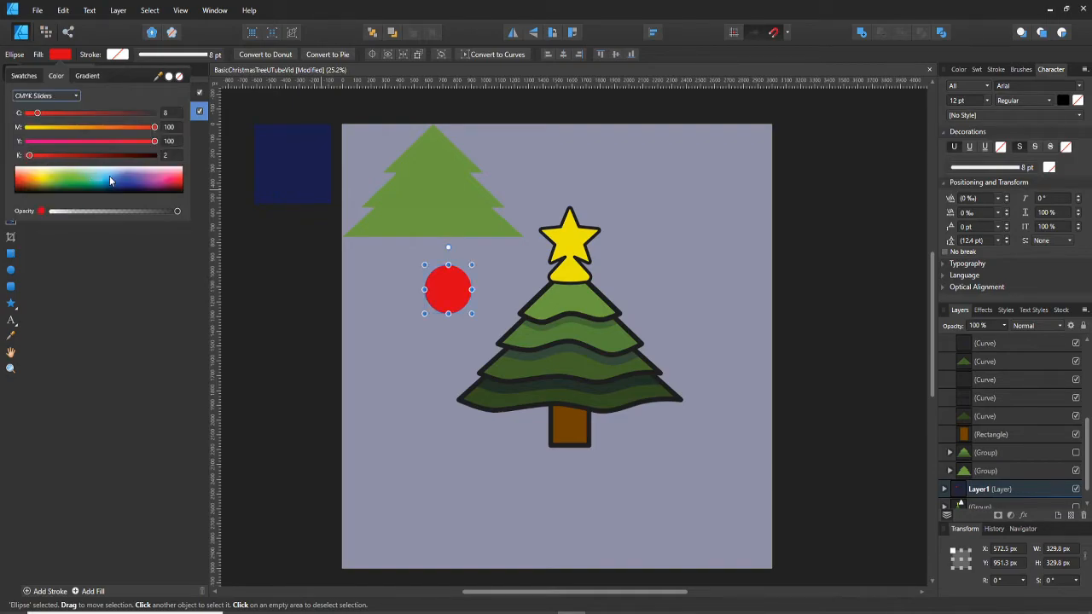
left_click_drag(169, 186, 182, 182)
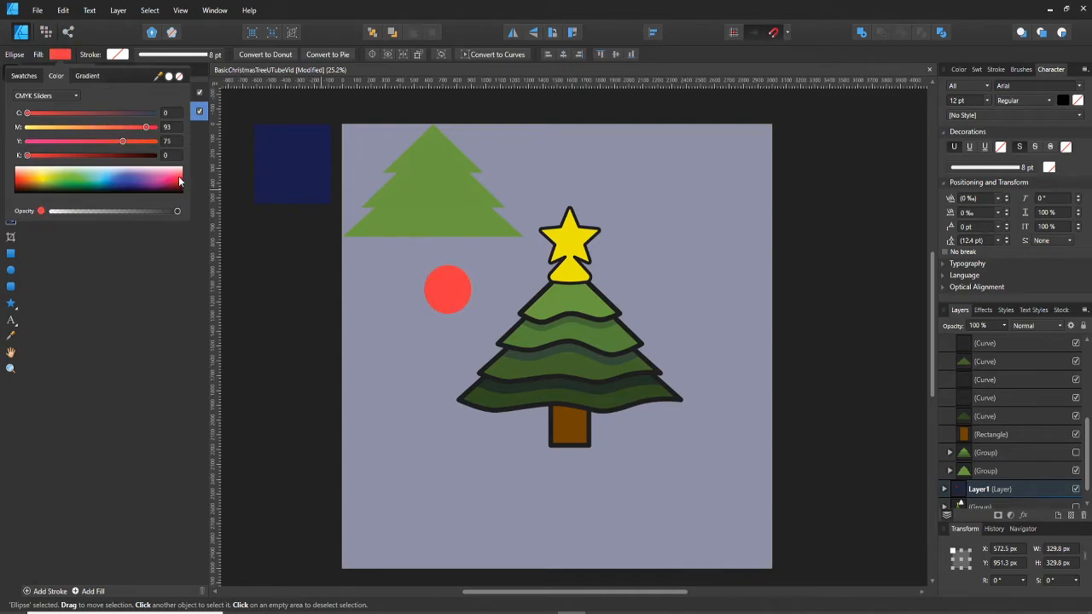
left_click_drag(95, 156, 34, 162)
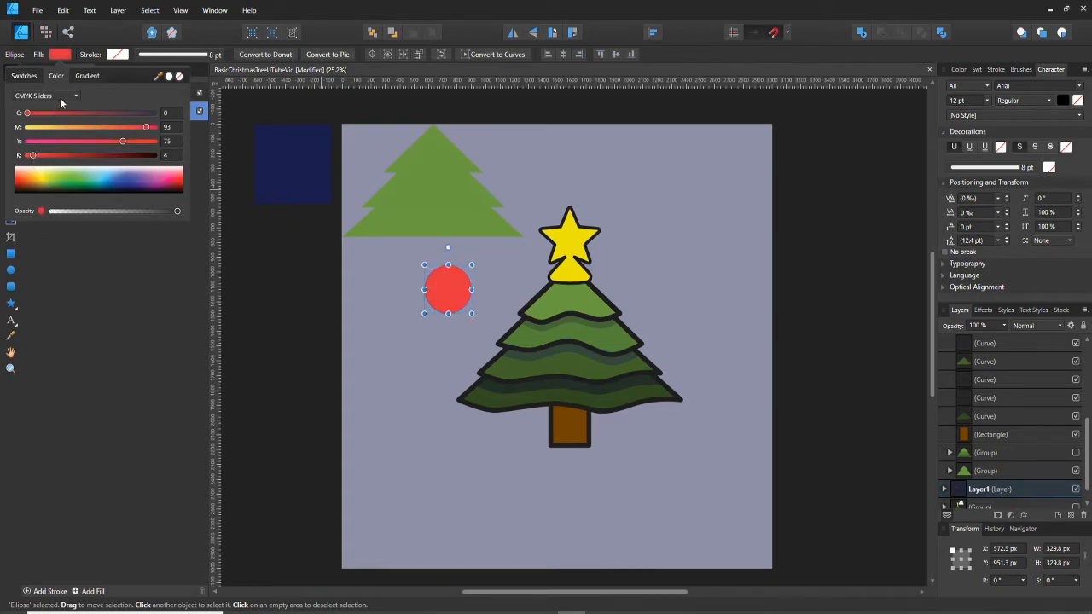
- Lower the lightness of the ornament circle's fill slightly to get a deeper red
left_click(60, 100)
left_click(36, 218)
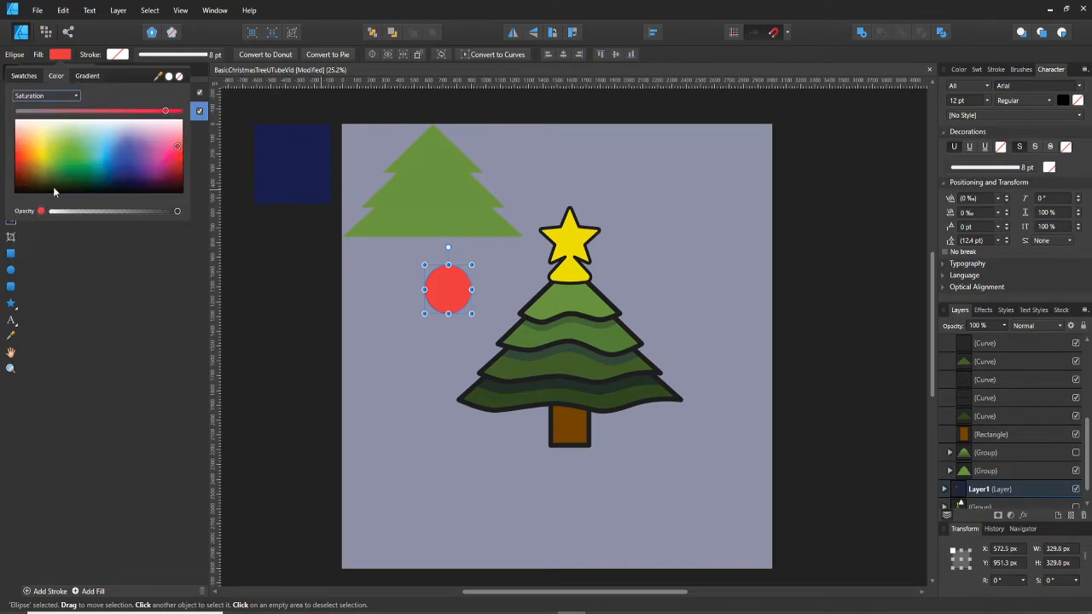
left_click(67, 98)
left_click(50, 225)
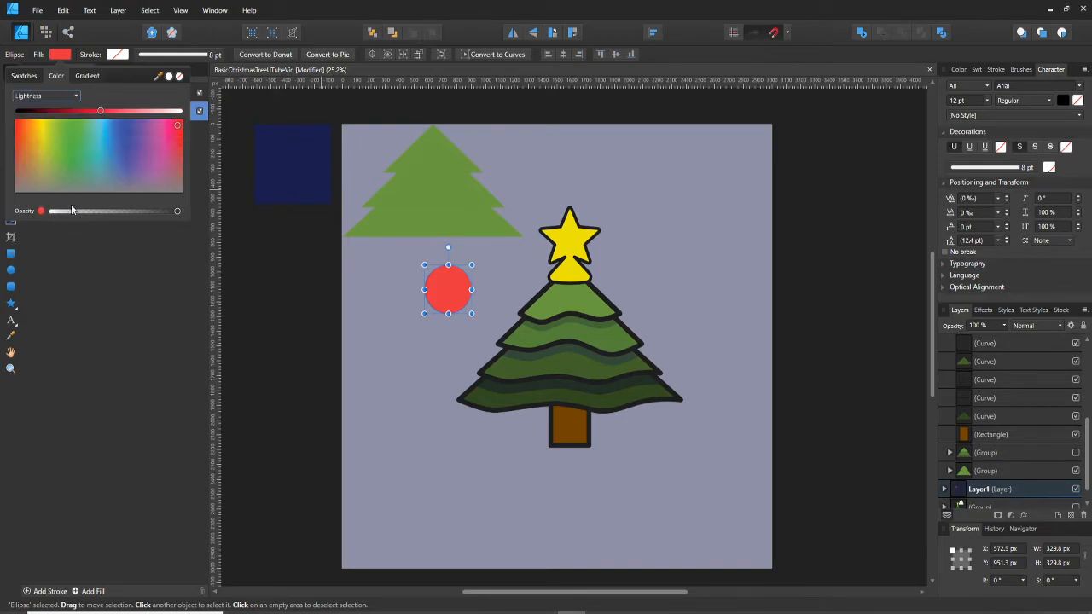
left_click_drag(96, 115, 90, 114)
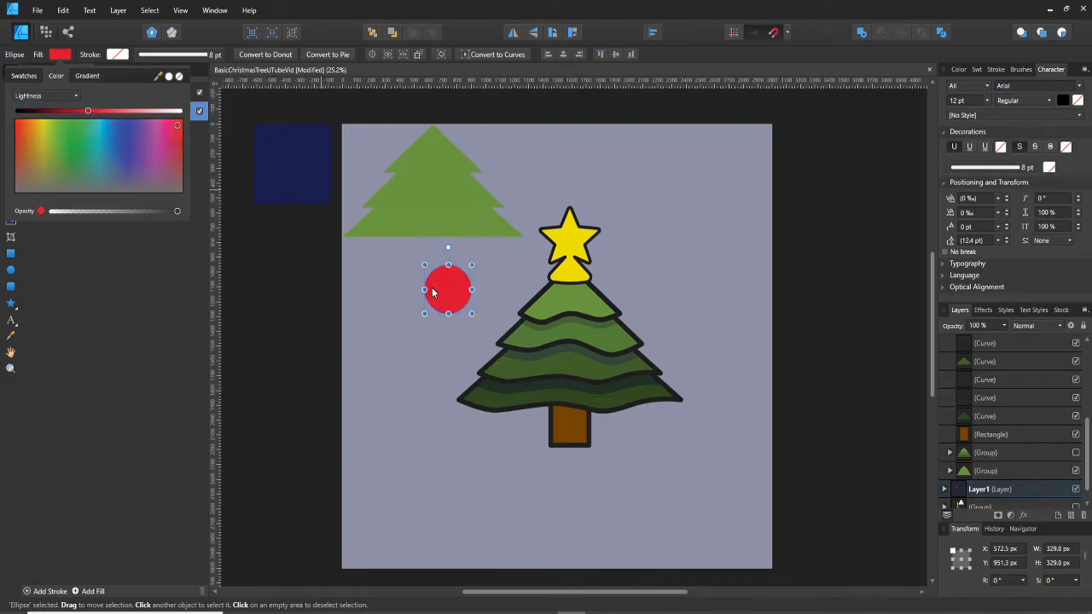
left_click(473, 264)
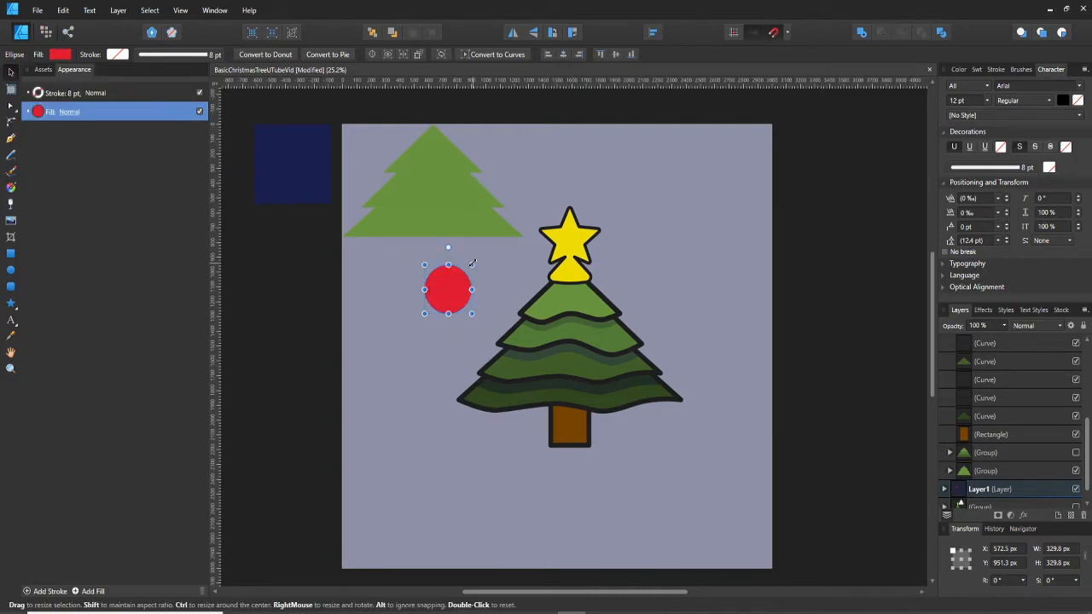
- Draw a flat highlight ellipse about 133 × 41 px in the upper part of the red ornament and fill it white
left_click(12, 272)
scroll(449, 275, "up", 2)
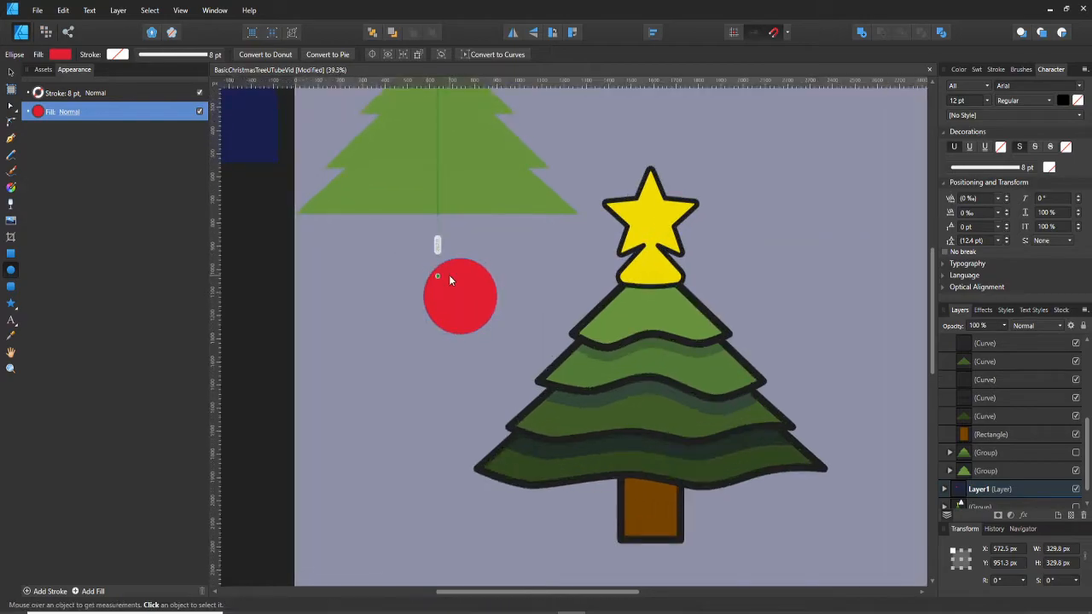
left_click_drag(447, 276, 478, 290)
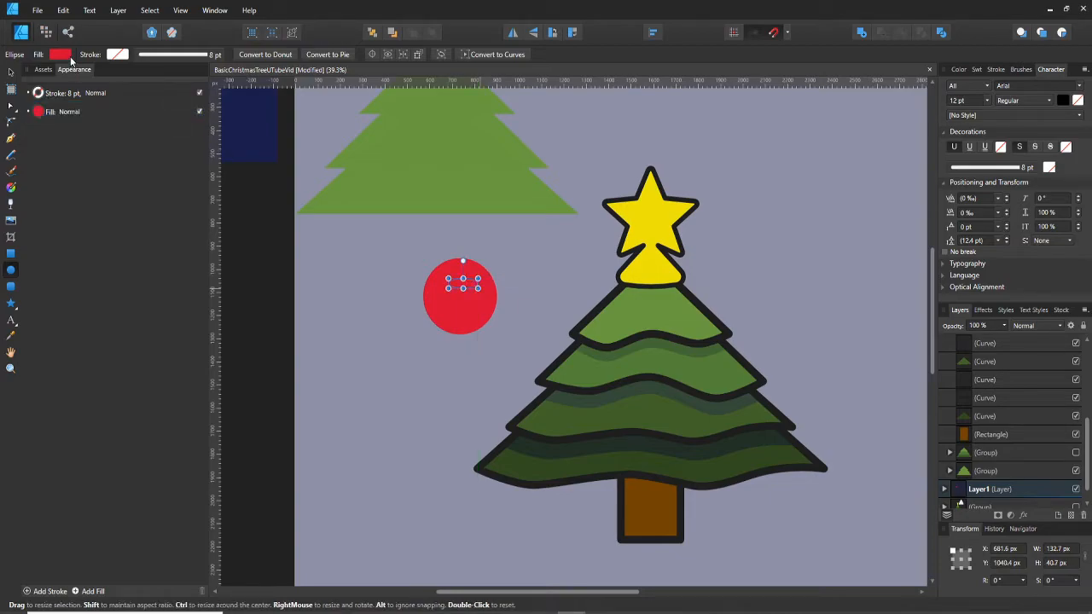
left_click(69, 57)
left_click_drag(179, 113, 180, 113)
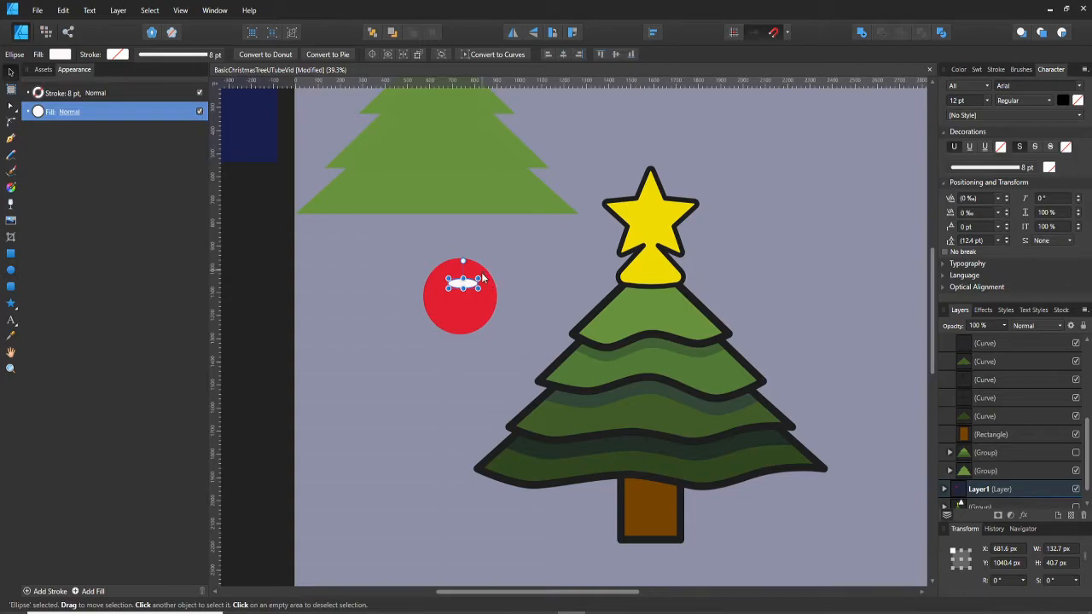
- Rotate the white highlight to 60° near the ornament's upper-left edge and thicken it to about 59 px
mouse_move(483, 277)
left_mouse_down()
mouse_move(463, 253)
mouse_move(445, 282)
left_mouse_up()
left_click(384, 243)
left_click(447, 280)
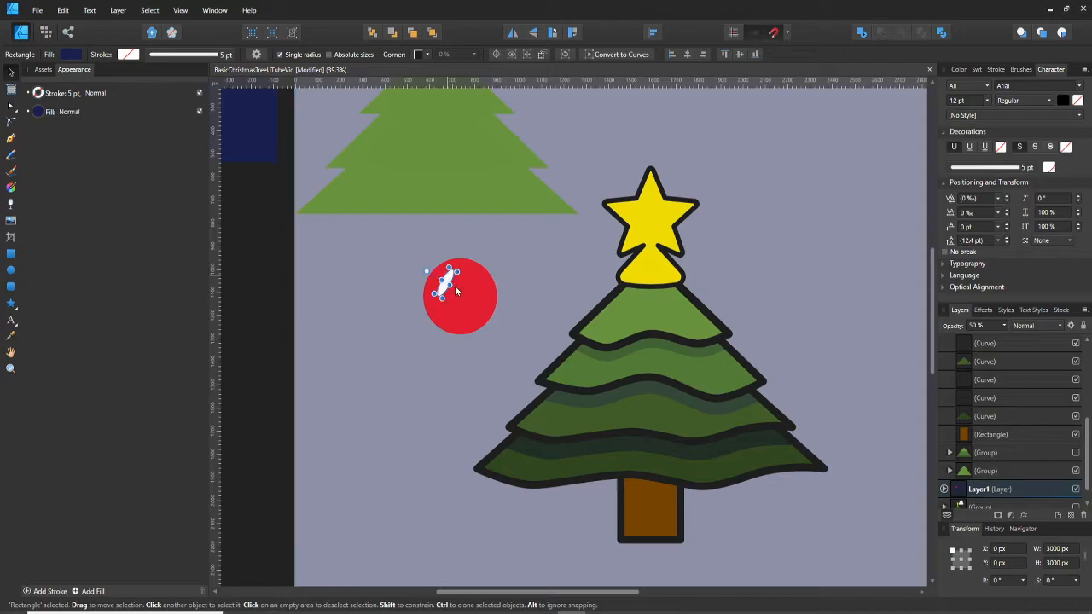
left_click(396, 250)
left_click(447, 288)
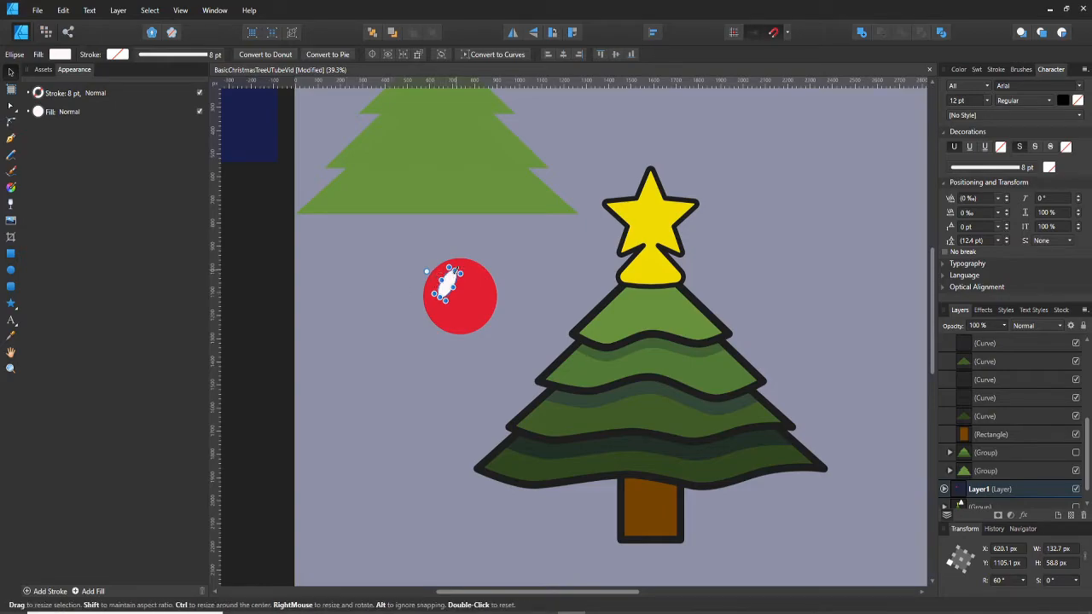
left_click(459, 254)
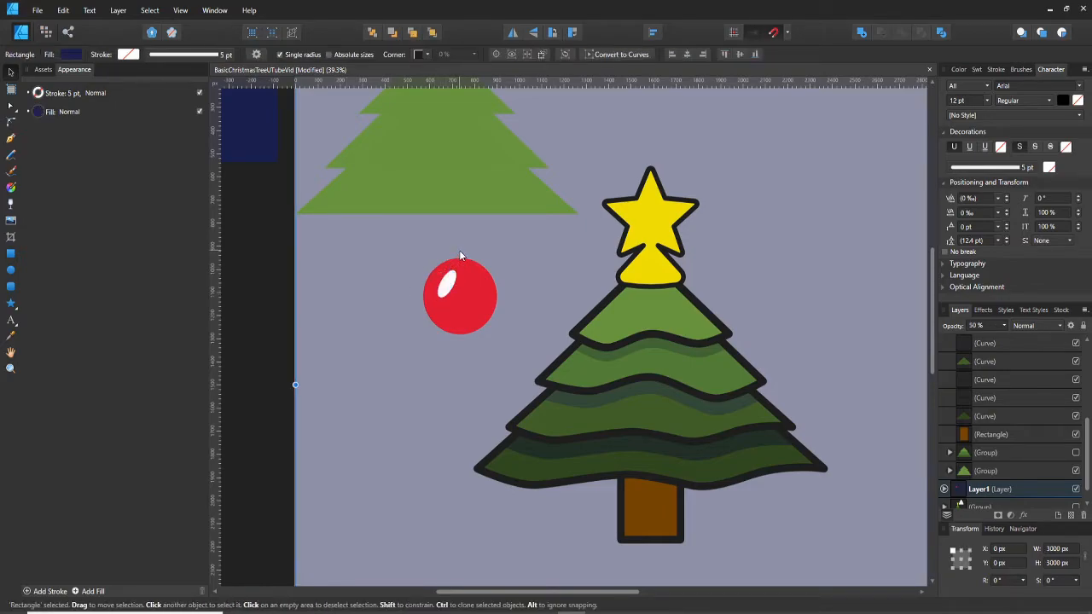
- Group the white highlight with the red ornament circle
left_click(459, 282)
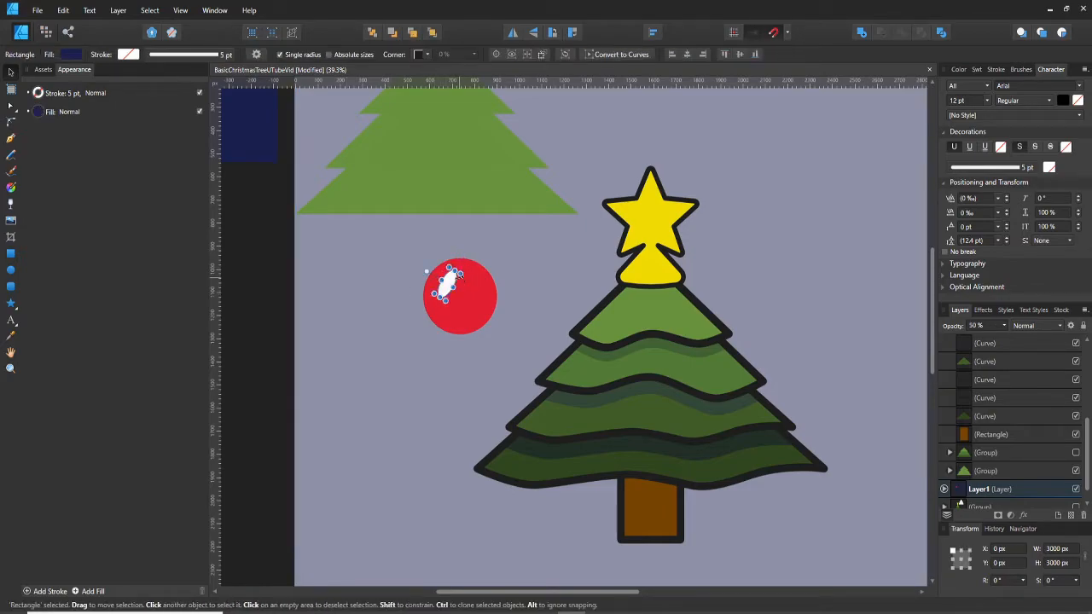
left_click(475, 297, "shift")
scroll(1044, 373, "up", 3)
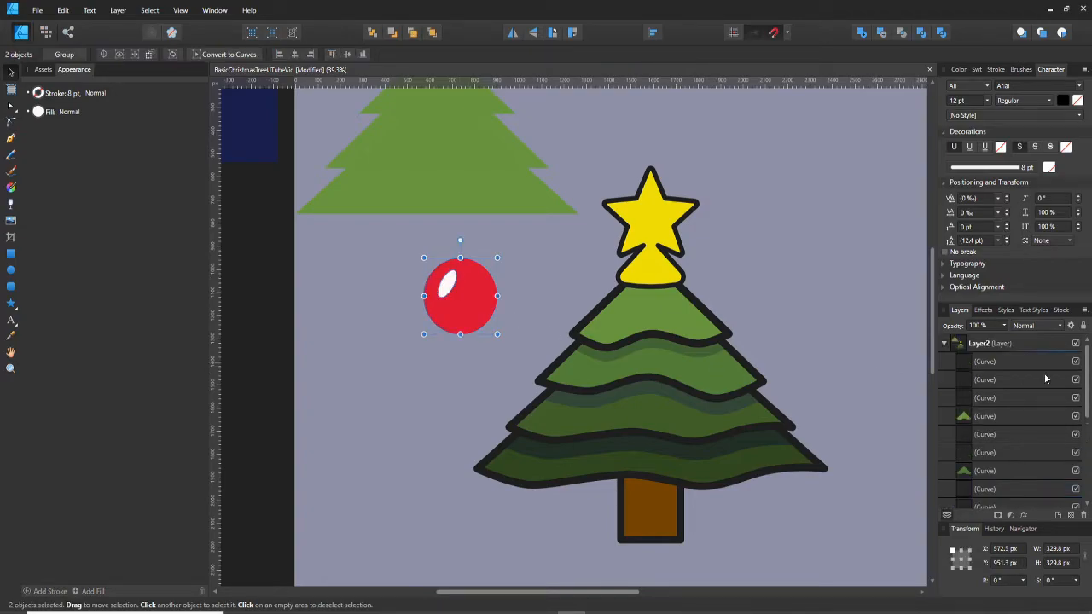
scroll(1036, 378, "down", 3)
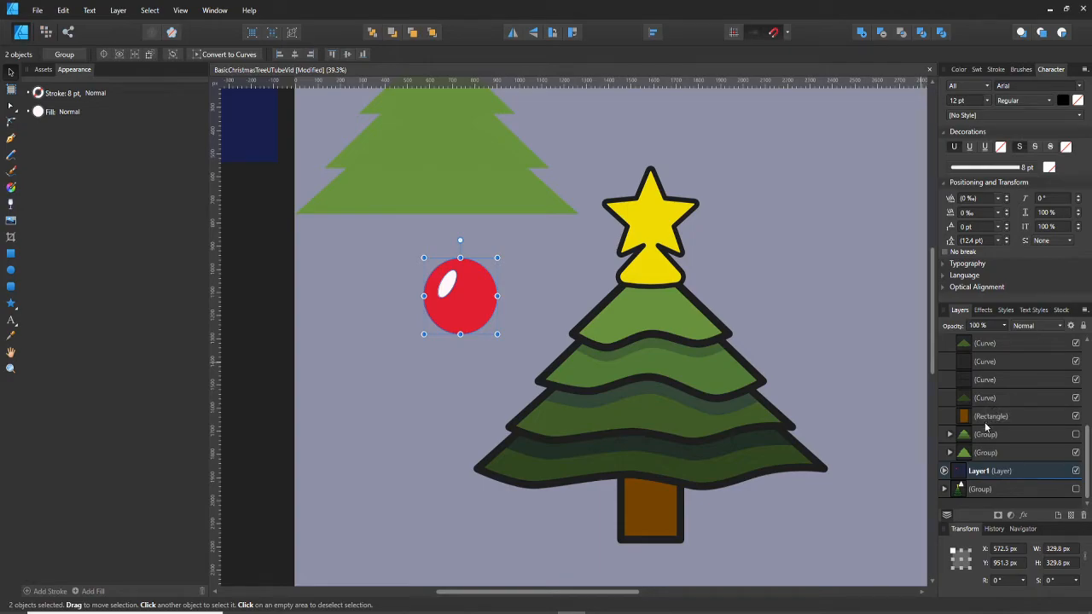
key("ctrl+g")
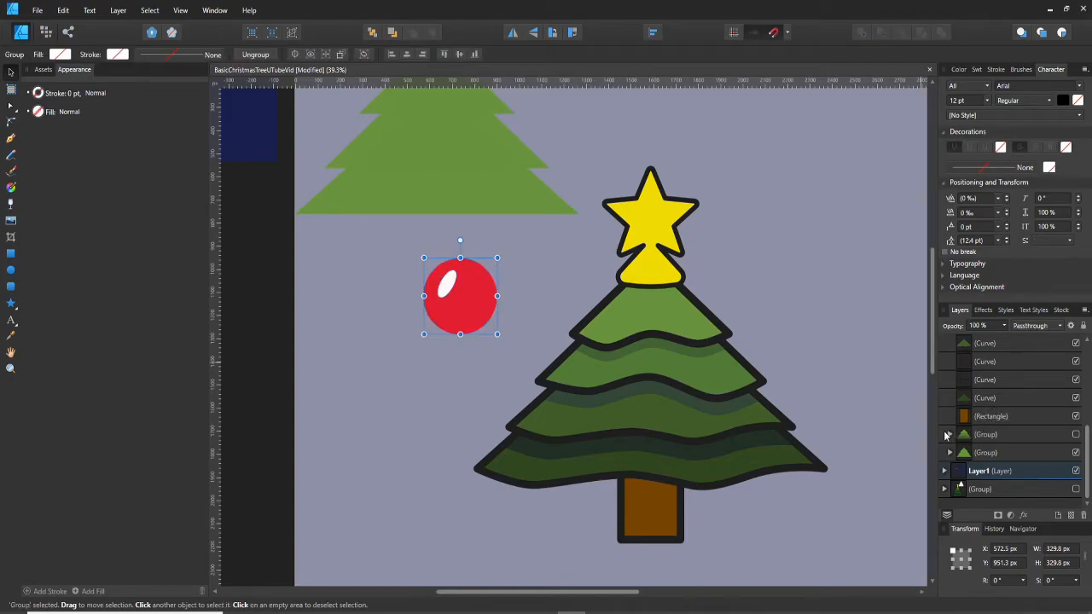
- Paste a copy of the ornament group into Layer2, just above the hidden tree group
left_click(987, 473)
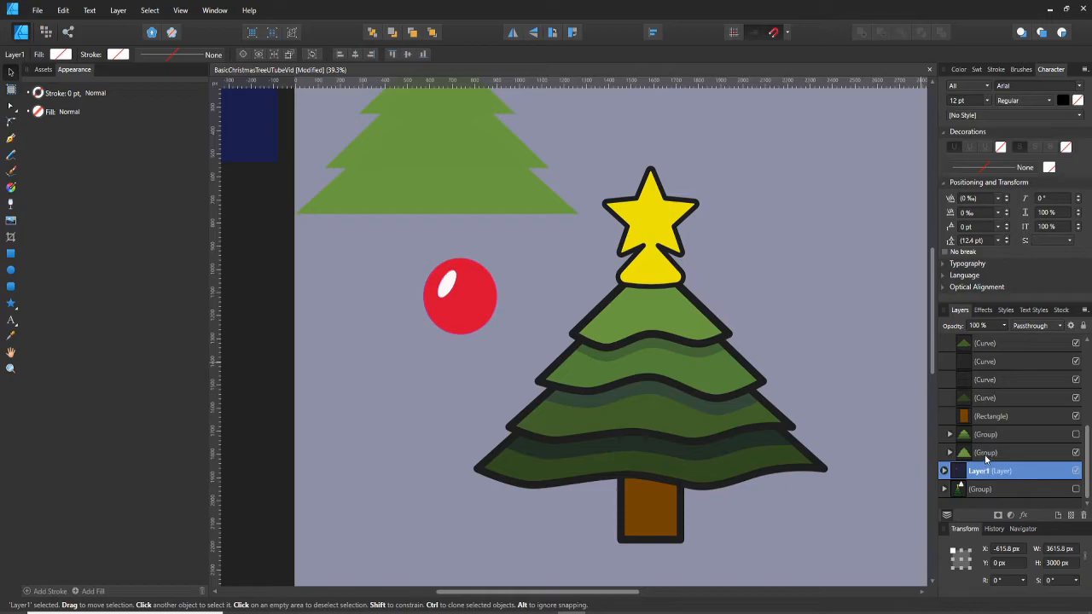
left_click(987, 435)
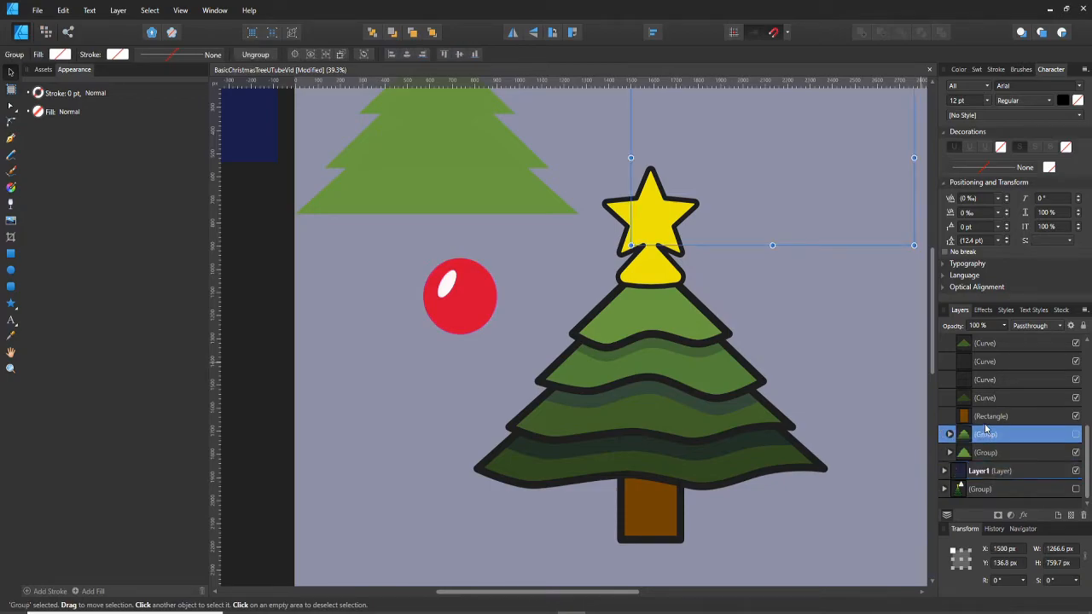
key("ctrl+v")
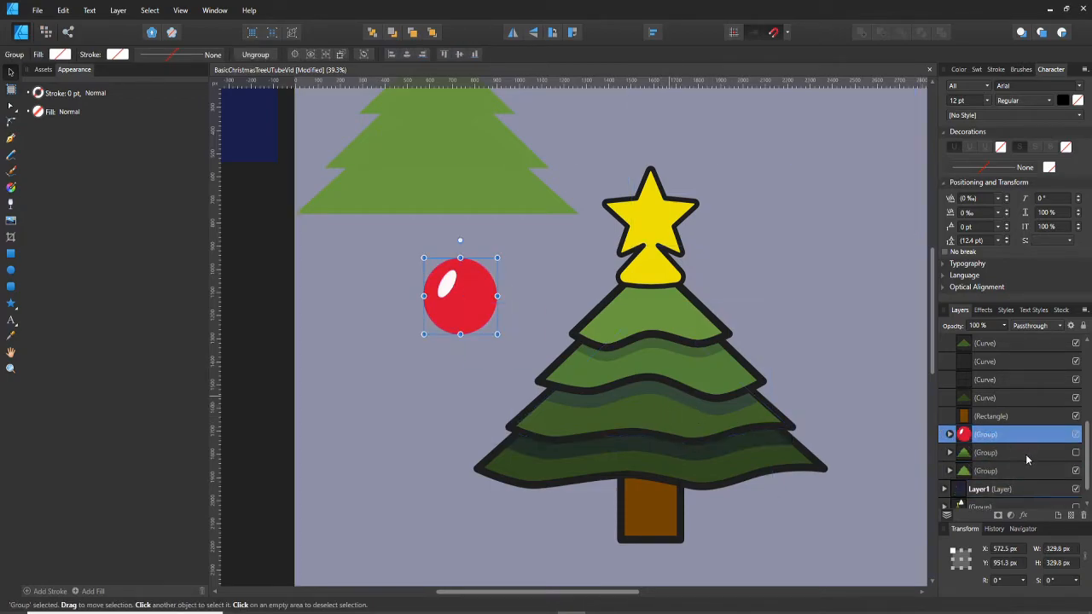
- Place the ornament copy on the top tier, stacked above the tier's green fill, and shrink it to about 137 px
left_click_drag(484, 322, 623, 348)
mouse_move(985, 434)
left_mouse_down()
mouse_move(989, 349)
mouse_move(1012, 290)
mouse_move(1048, 316)
mouse_move(977, 395)
left_mouse_up()
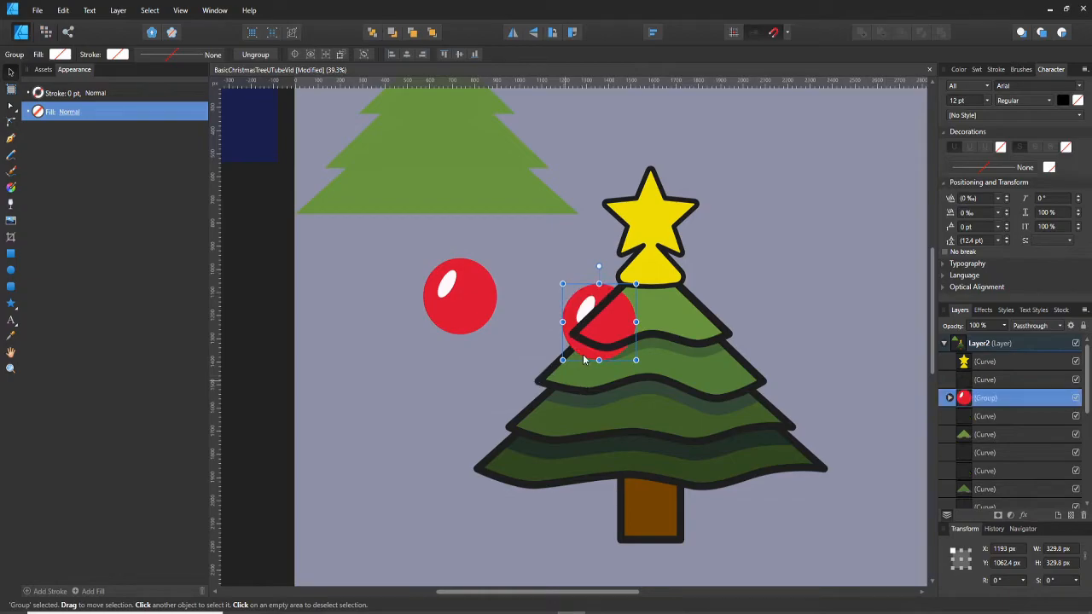
left_click_drag(611, 331, 643, 318)
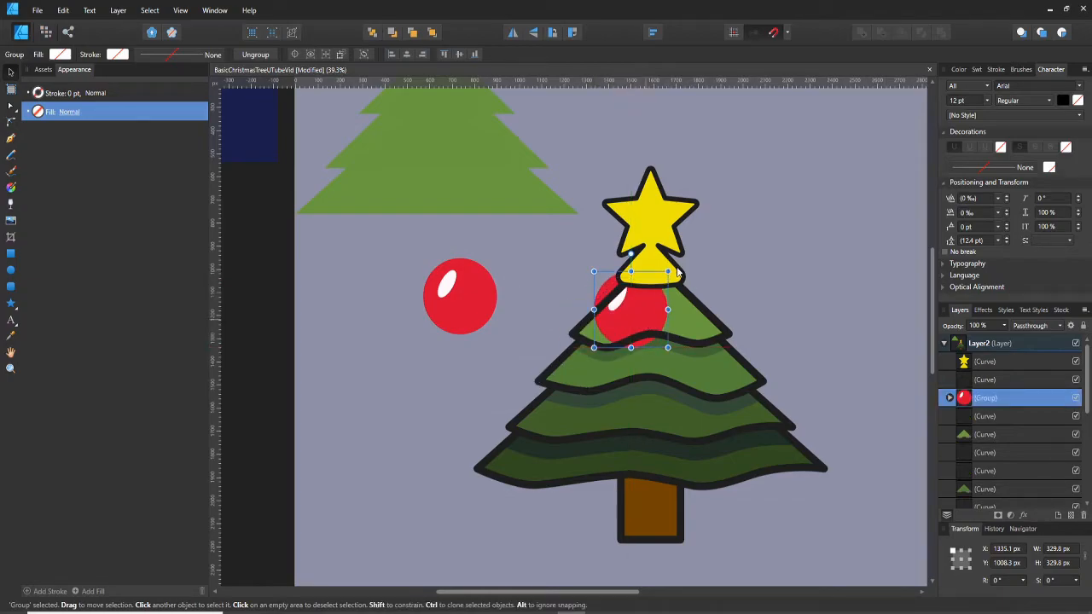
left_click_drag(667, 271, 646, 293)
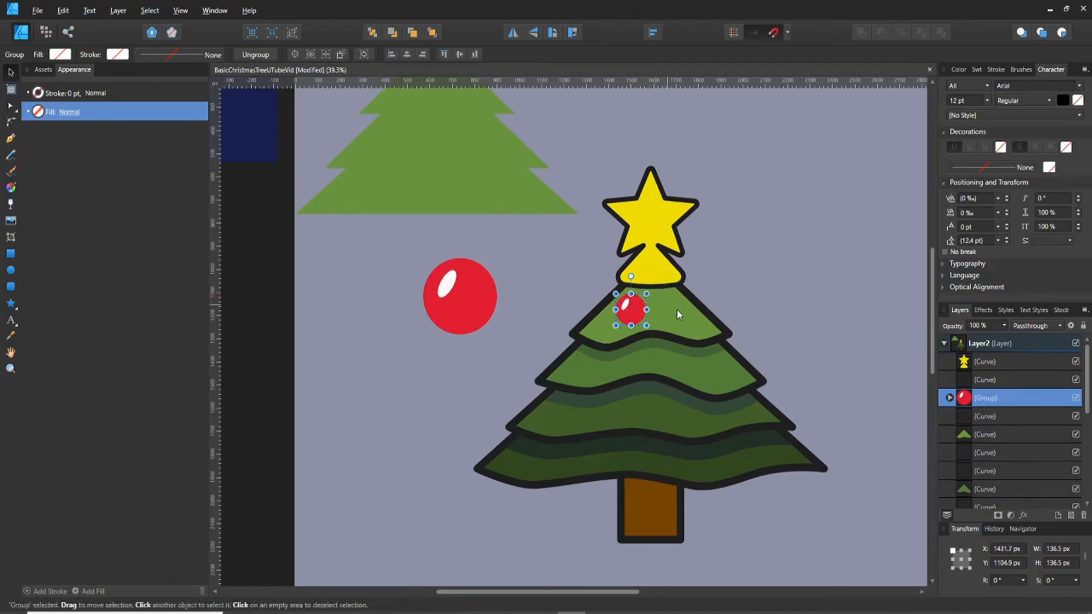
- Shift the ornament slightly toward the left edge of the top tier and shrink it to 134 px
scroll(760, 276, "down", 2)
left_click_drag(737, 289, 677, 259)
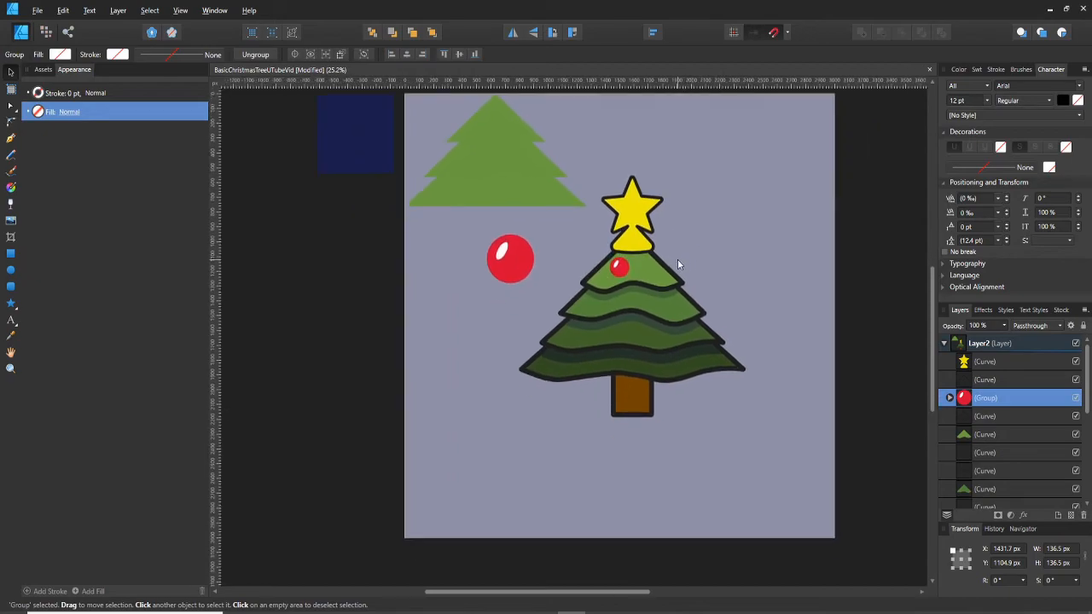
scroll(678, 259, "up", 1)
scroll(602, 266, "up", 1)
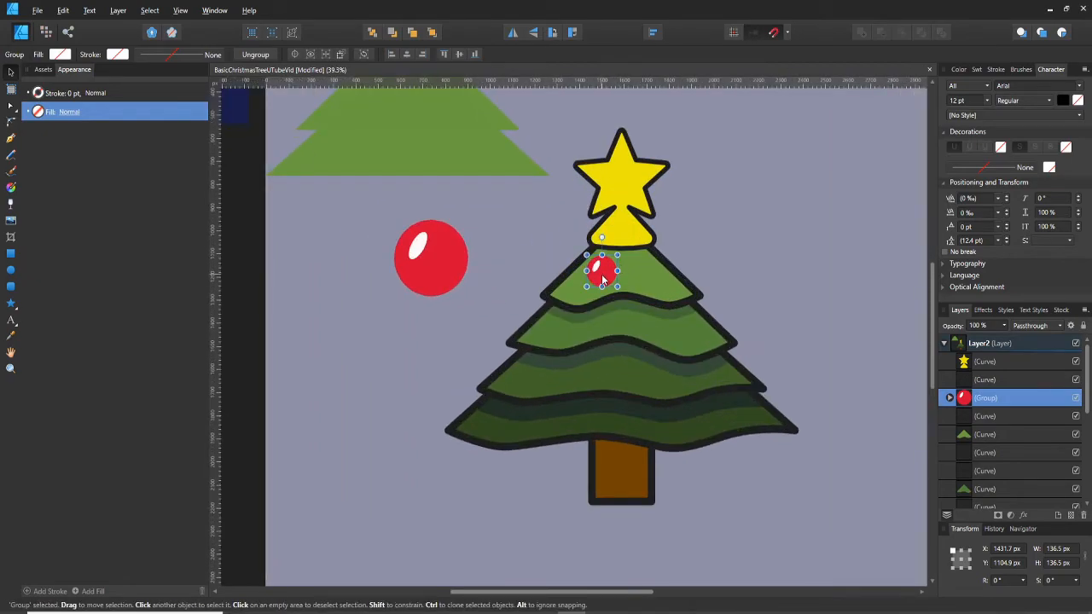
left_click_drag(603, 275, 597, 279)
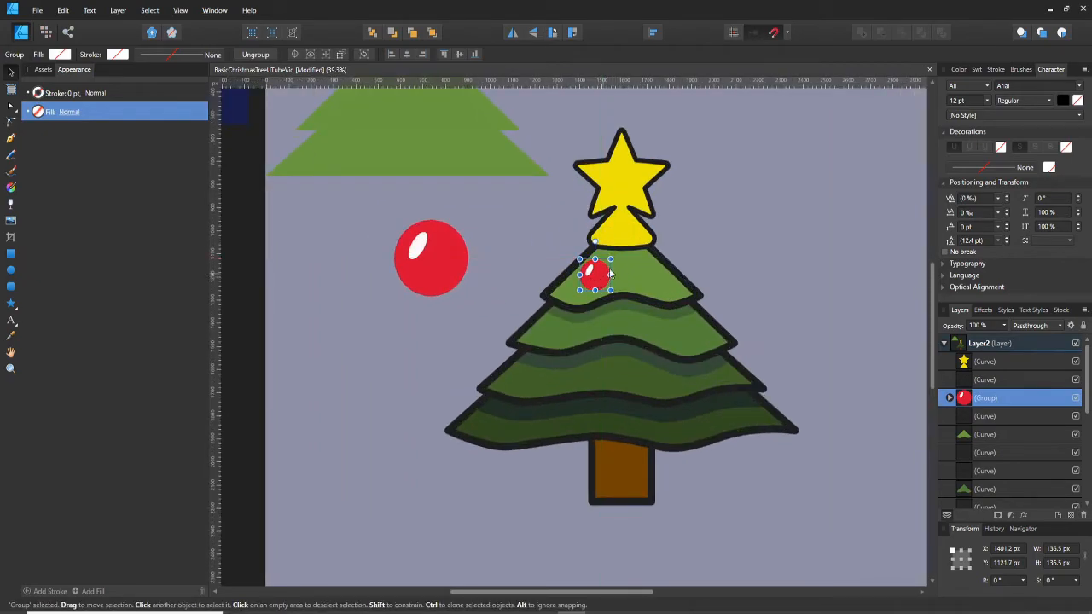
left_click_drag(610, 258, 618, 265)
- Copy the ornament onto the left side of the third tier, stacked between that tier's shadow and its green fill
key("e")
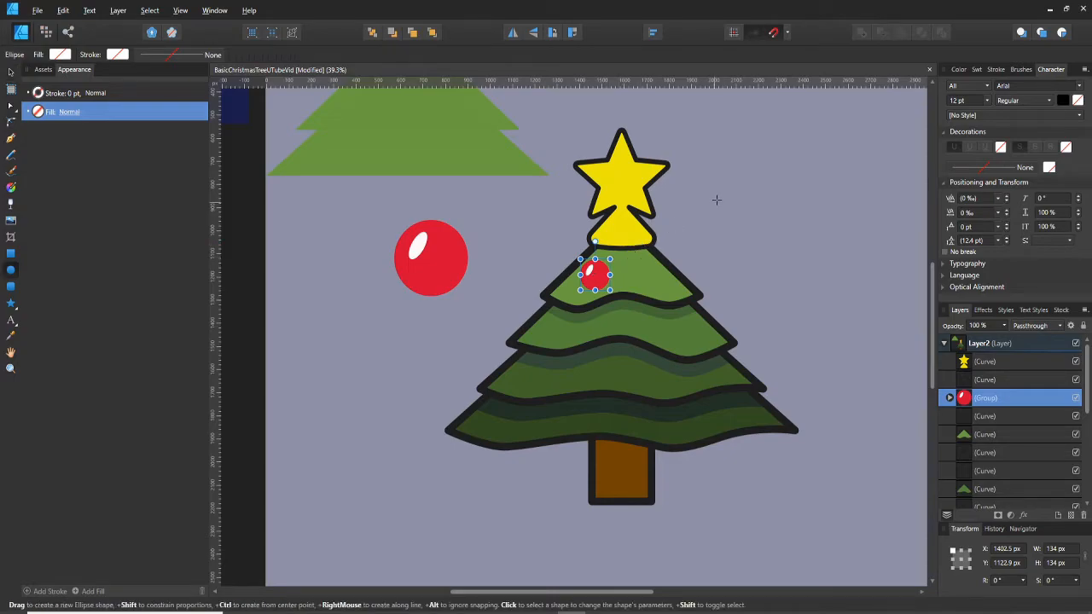
left_click(700, 213)
key("v")
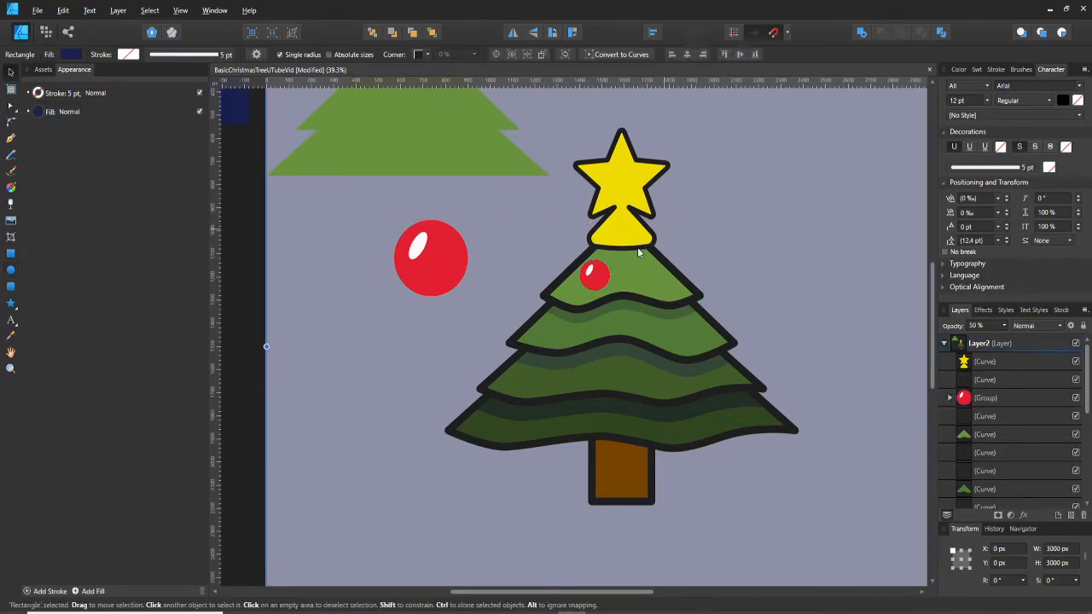
left_click(602, 281)
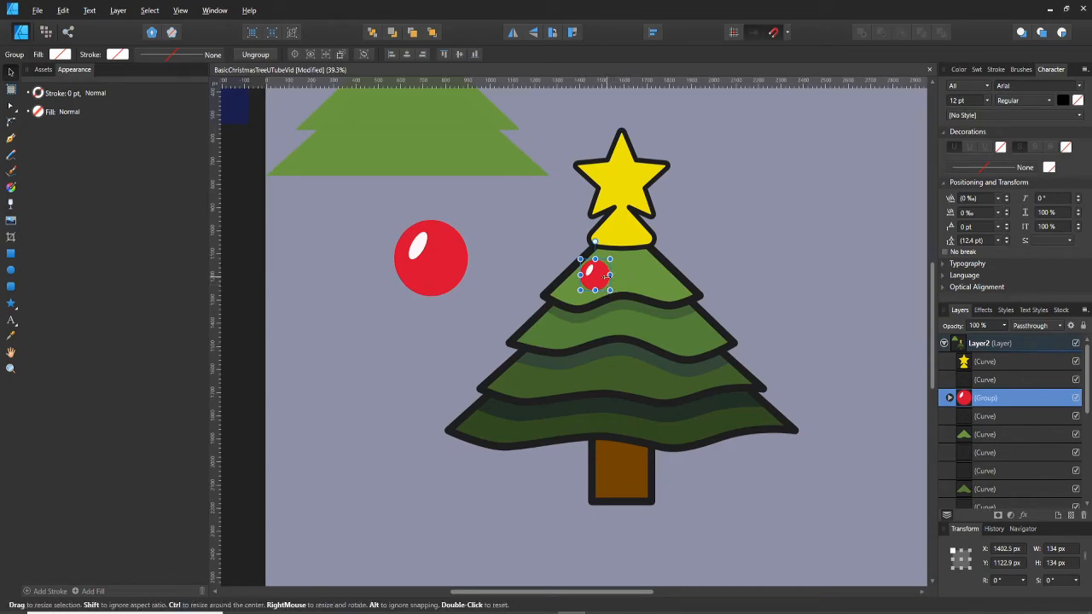
left_click_drag(600, 291, 546, 385)
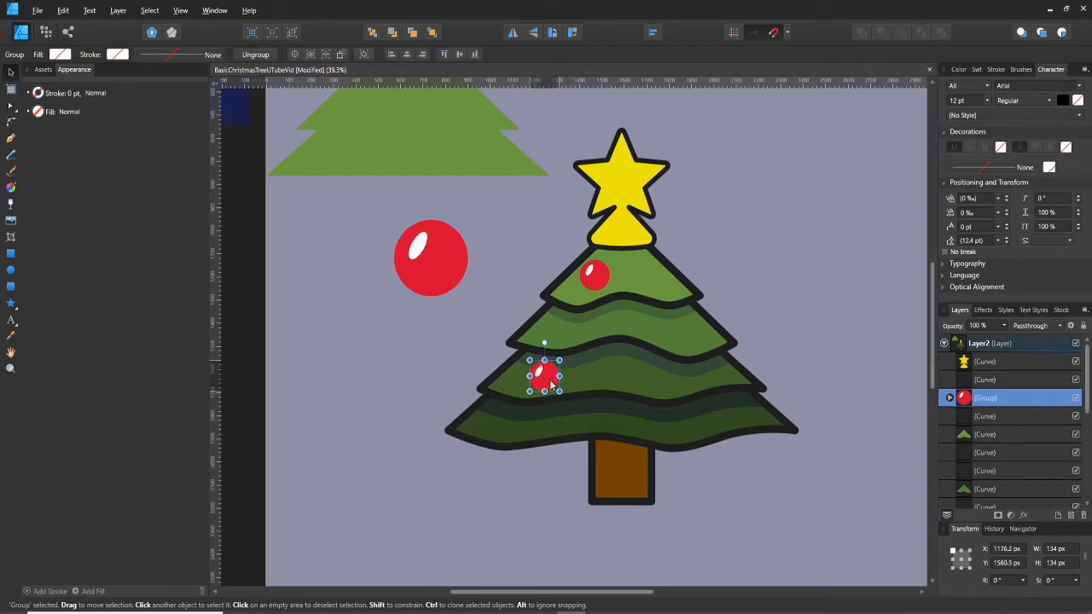
scroll(550, 375, "up", 1)
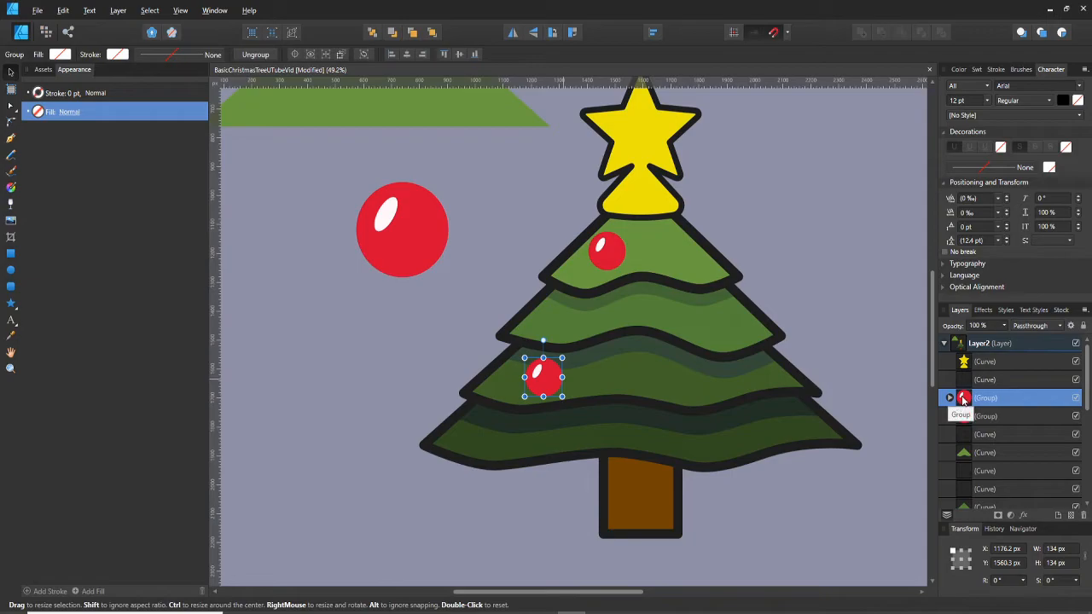
left_click_drag(985, 401, 987, 436)
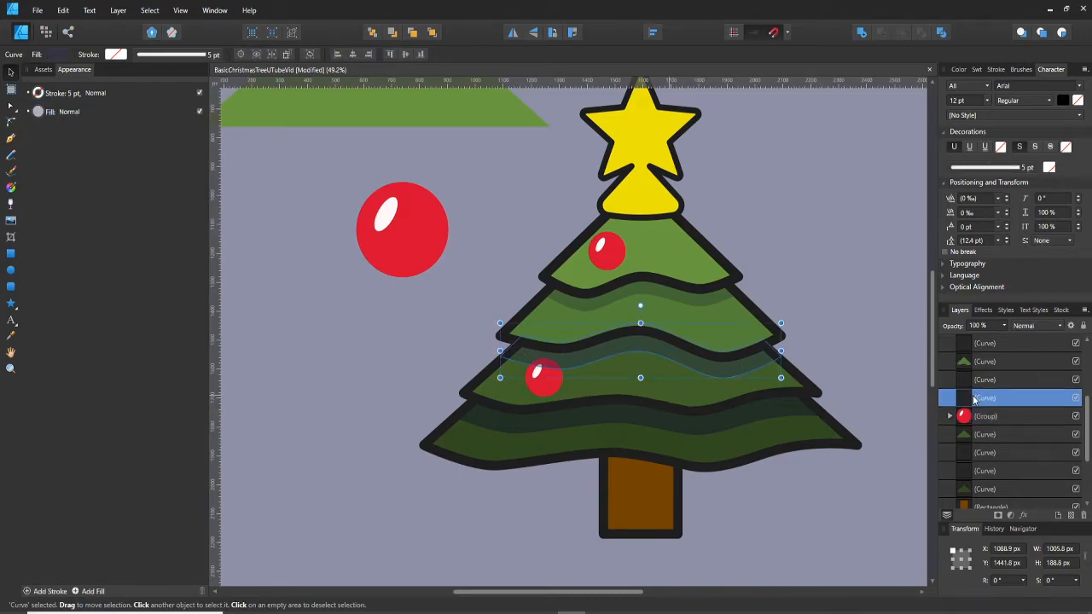
- Group the third tier's outline, shadow and green fill curves
left_click(978, 384, "ctrl")
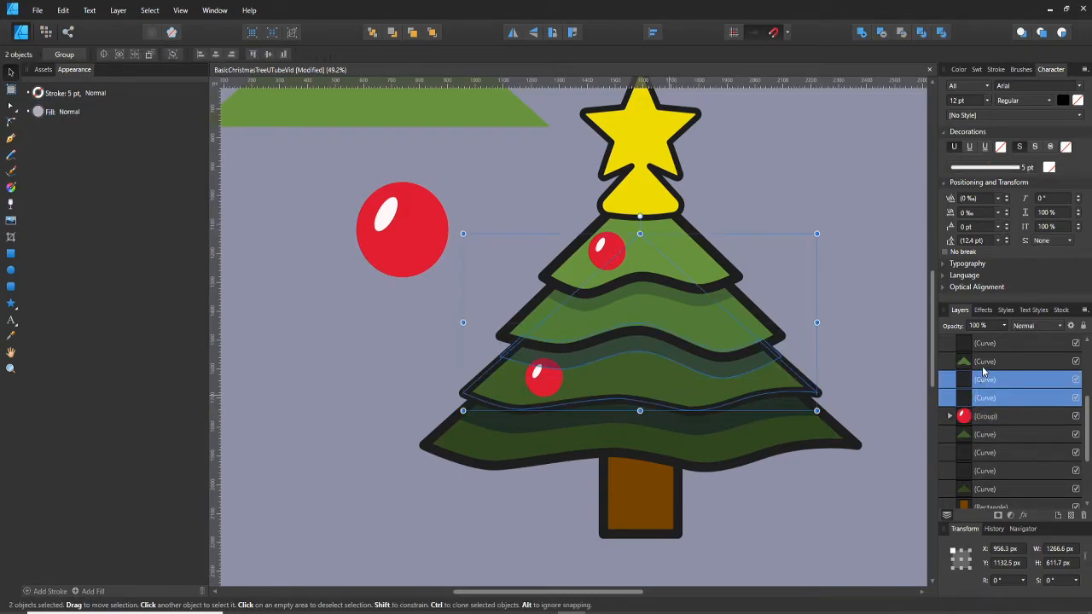
left_click(985, 362, "ctrl")
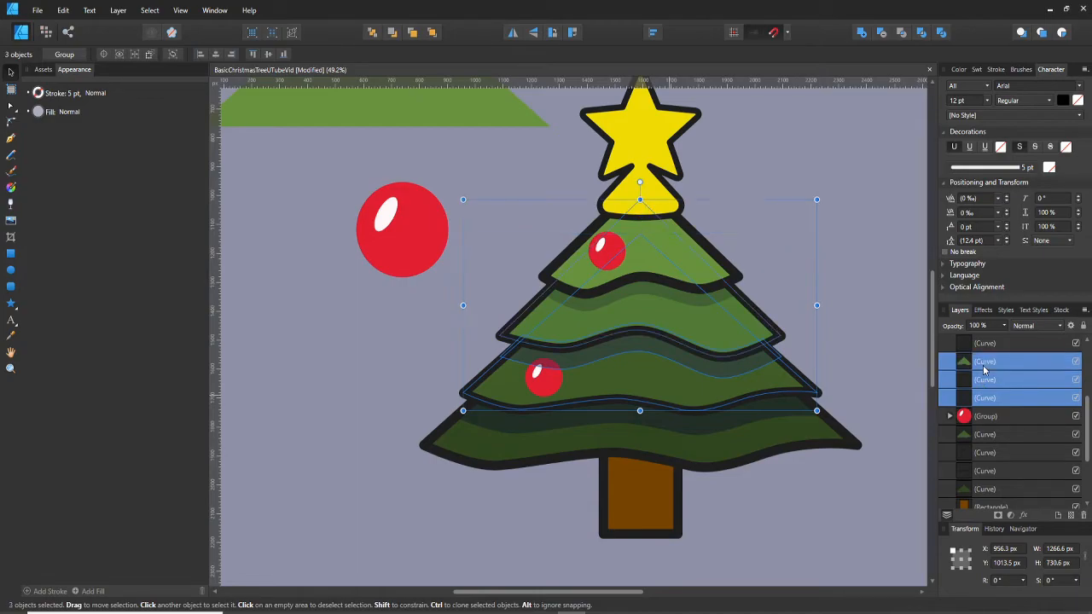
left_click(689, 387)
left_click(688, 381)
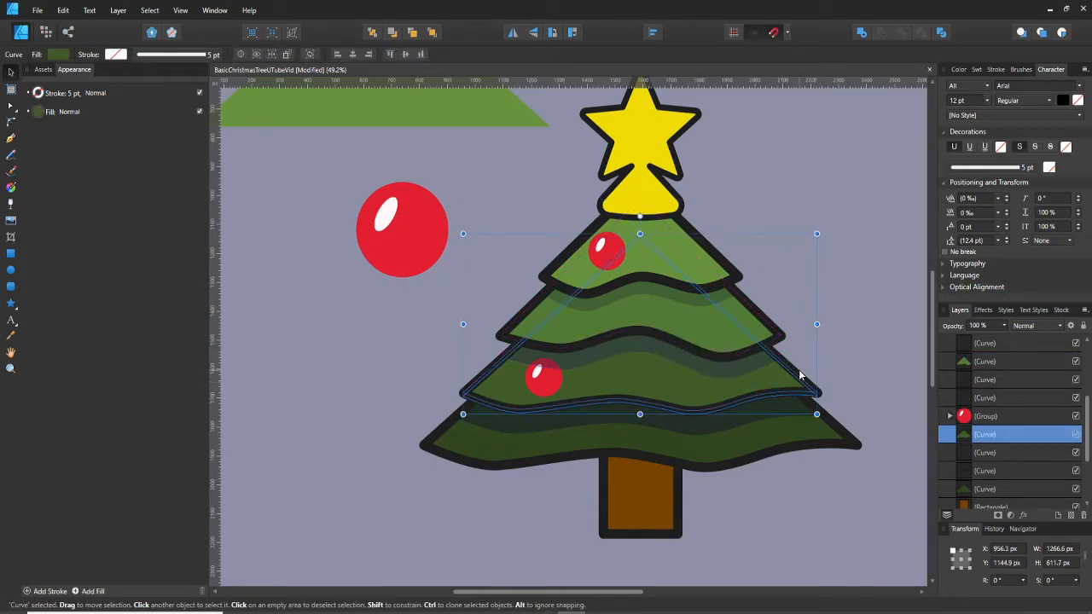
left_click(682, 364, "shift")
left_click(683, 364, "shift")
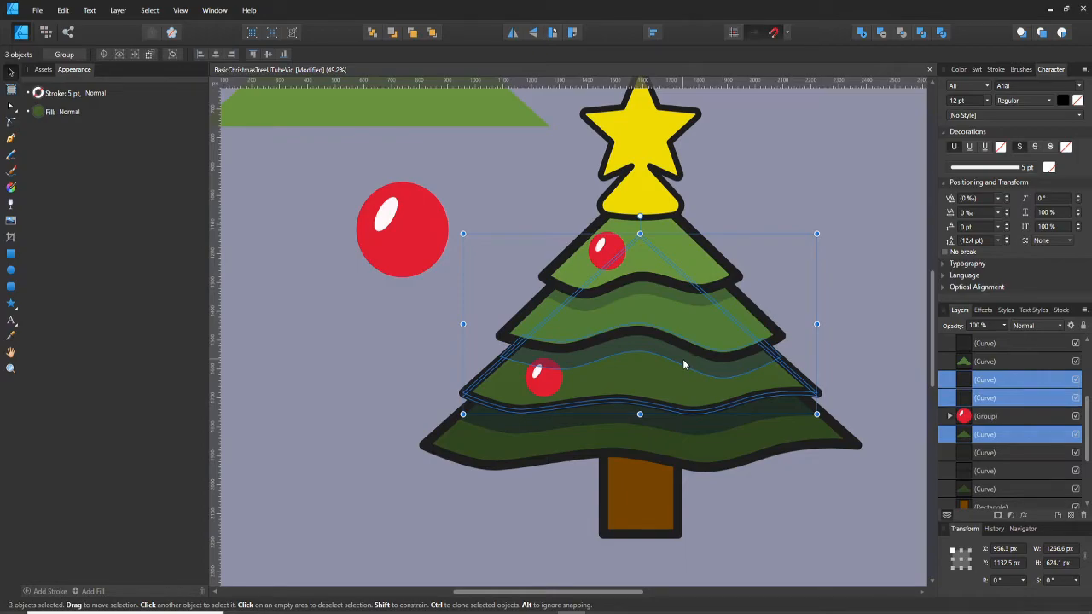
key("ctrl+g")
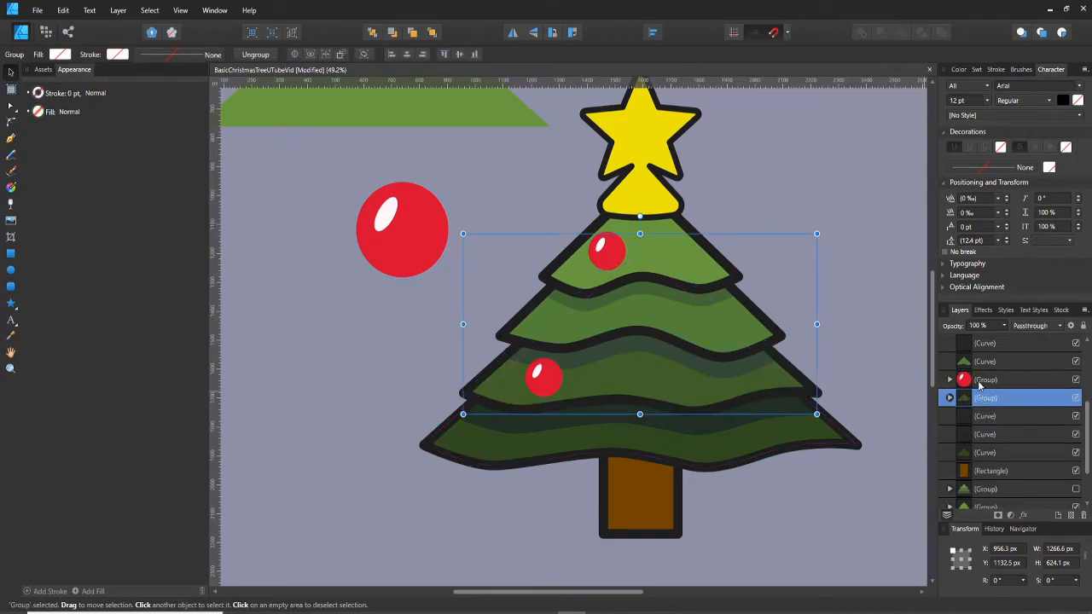
- Nest the third-tier ornament inside the tier group, directly above the green fill and below the shadow
left_click(977, 382)
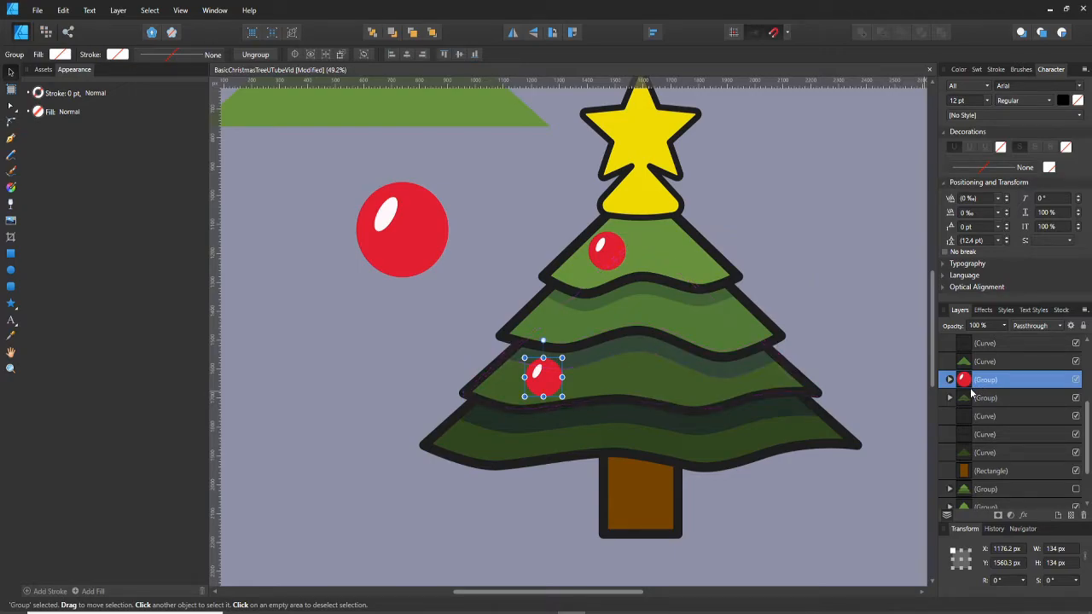
left_click_drag(962, 386, 965, 407)
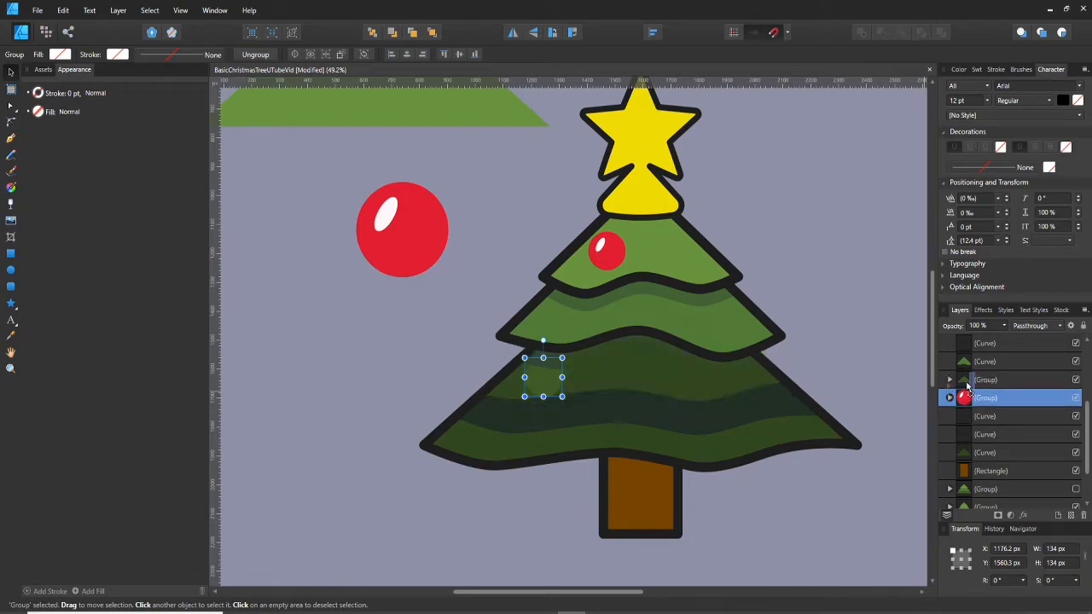
left_click_drag(967, 383, 979, 383)
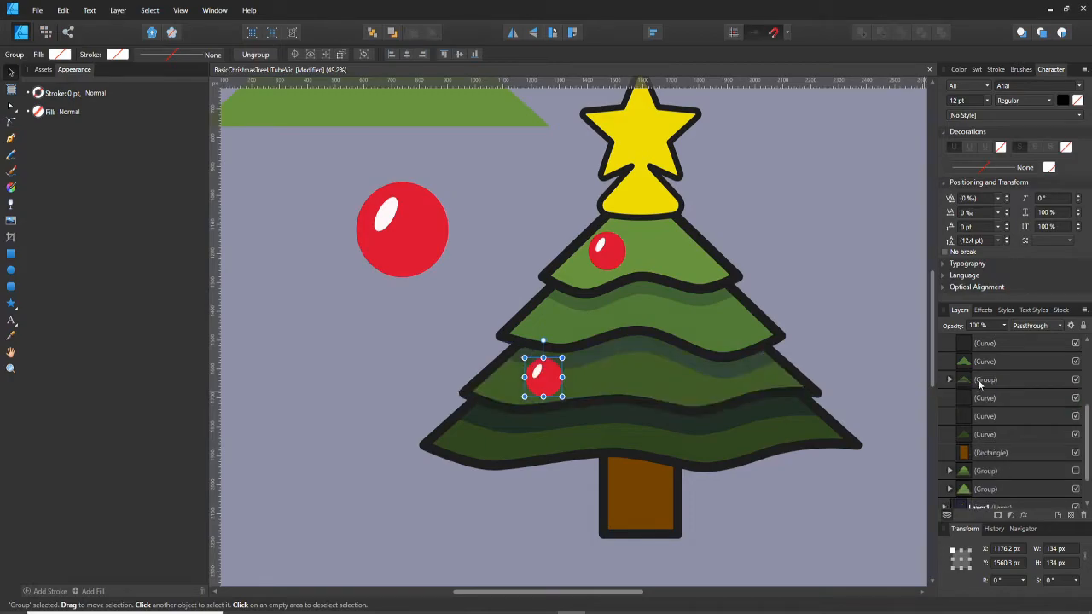
left_click(949, 380)
left_click(949, 380)
left_click_drag(968, 423, 969, 444)
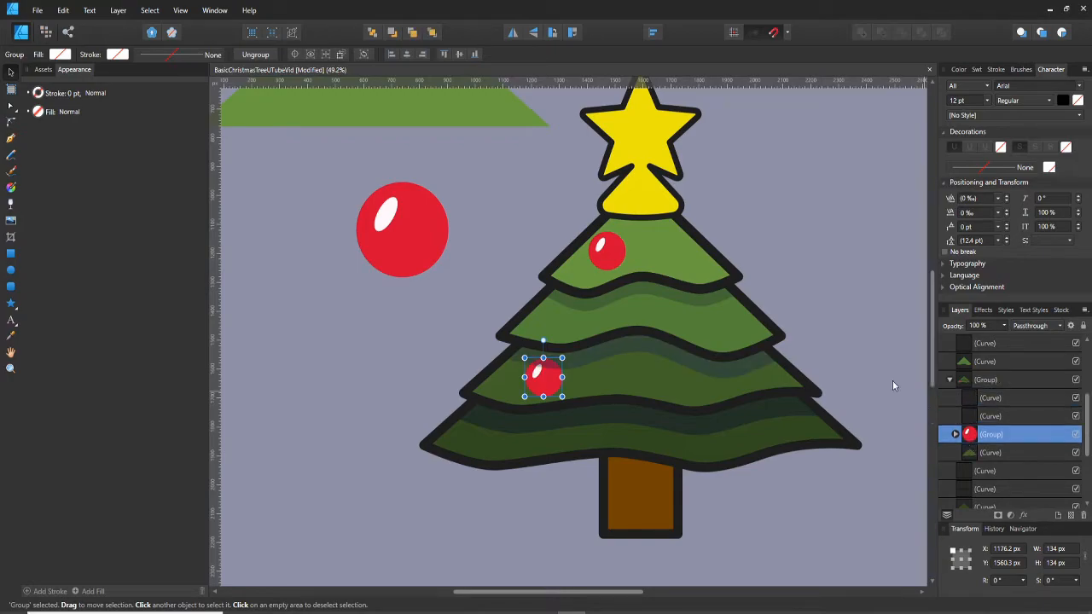
- Nudge the nested ornament slightly up and right to X 1180.2 px, Y 1557.6 px
left_click(553, 388)
left_click(554, 390)
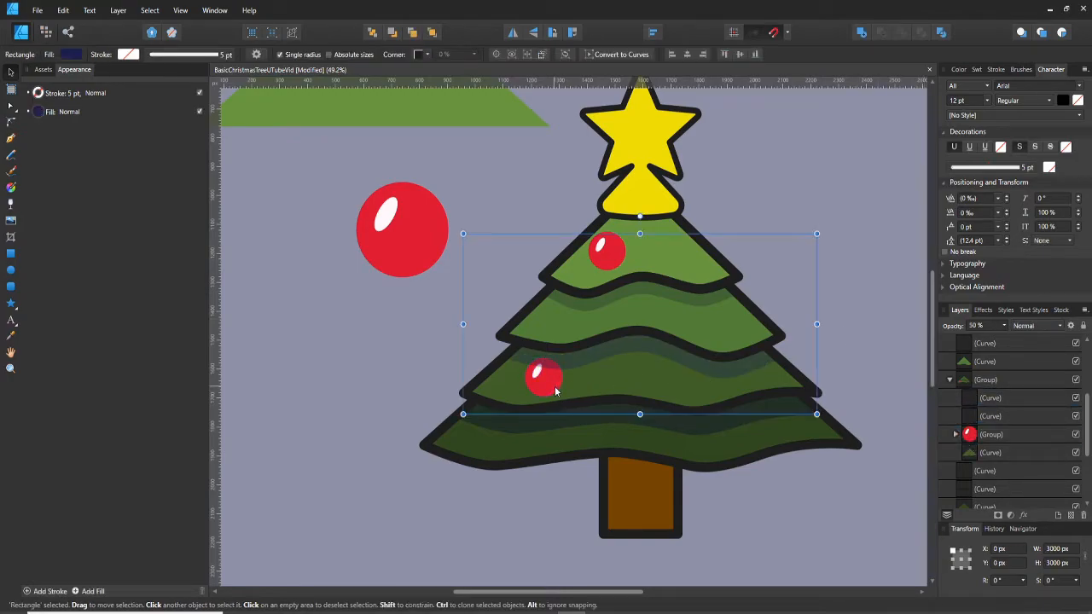
left_click(976, 437)
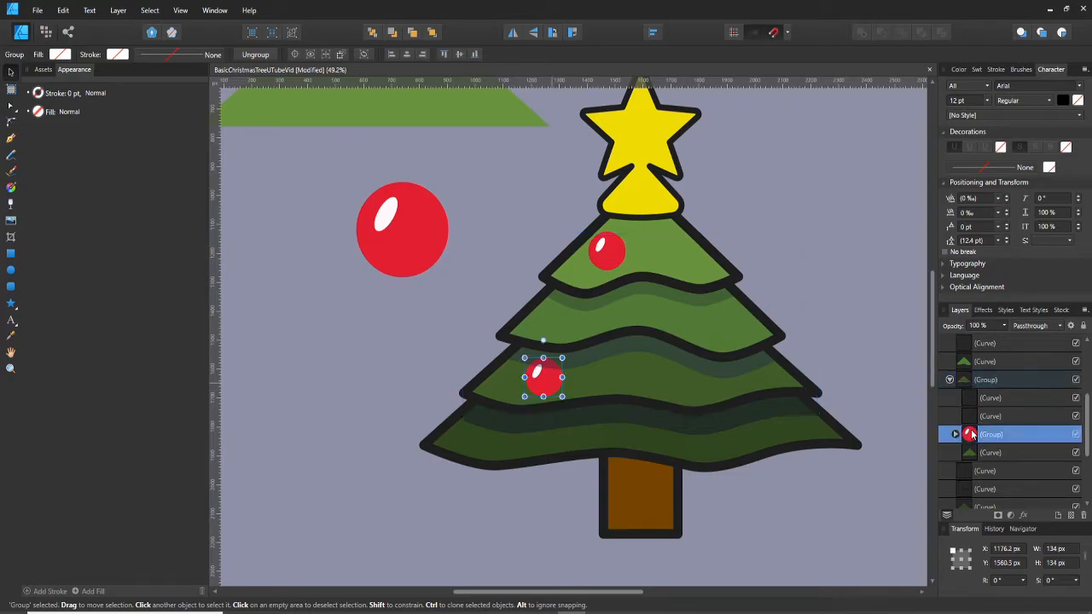
left_click_drag(548, 382, 549, 381)
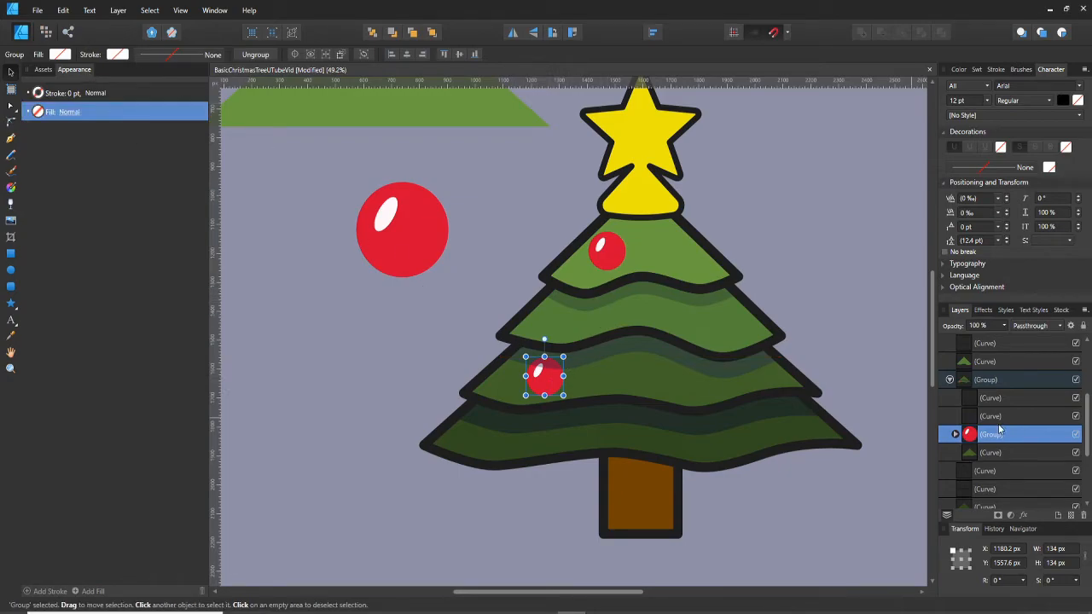
- Recolour the red circle of the third-tier ornament to bright blue, keeping its white highlight
left_click(955, 434)
left_click(979, 470)
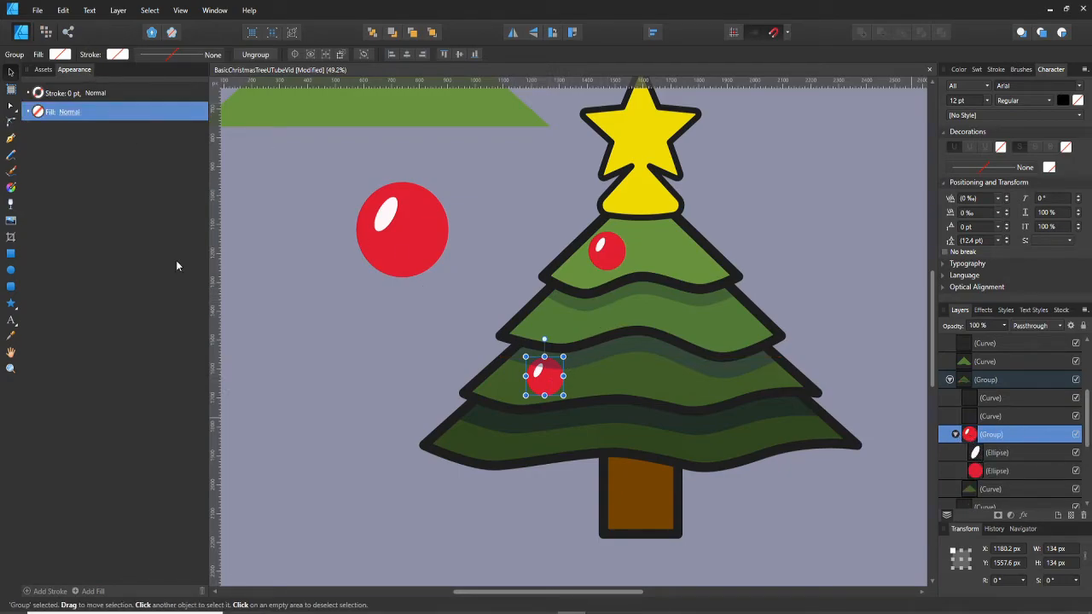
left_click(62, 55)
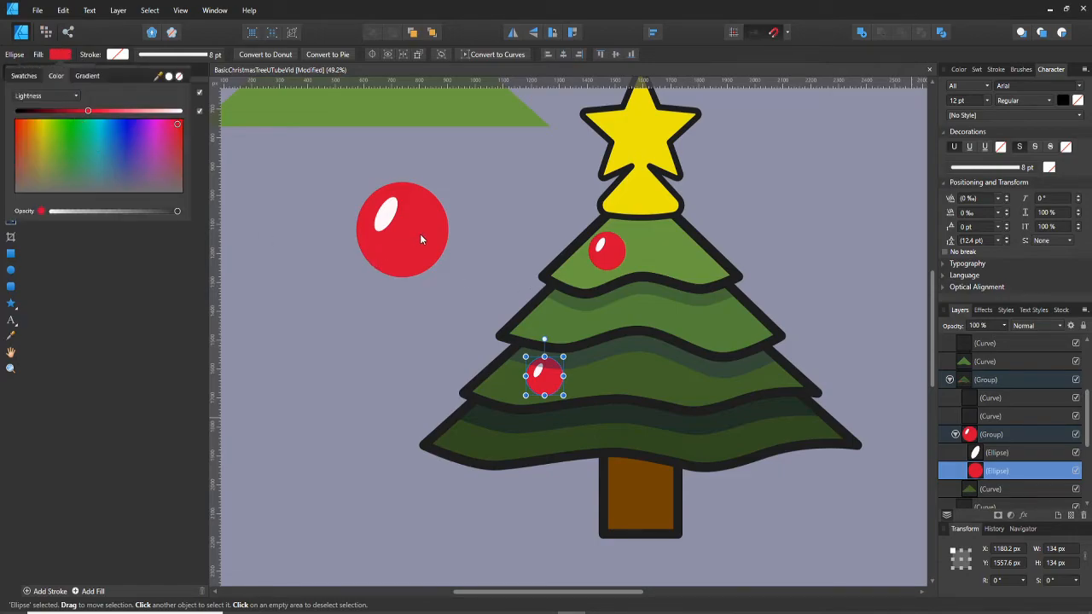
scroll(419, 239, "down", 3)
left_click_drag(390, 260, 427, 281)
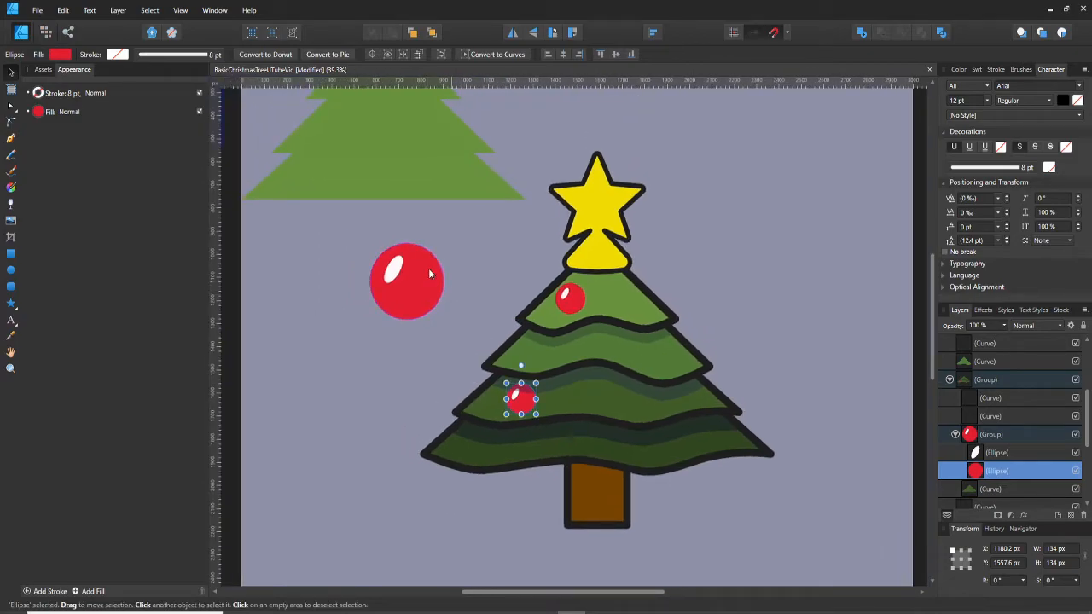
left_click(60, 54)
mouse_move(120, 120)
left_mouse_down()
mouse_move(129, 120)
mouse_move(116, 124)
left_mouse_up()
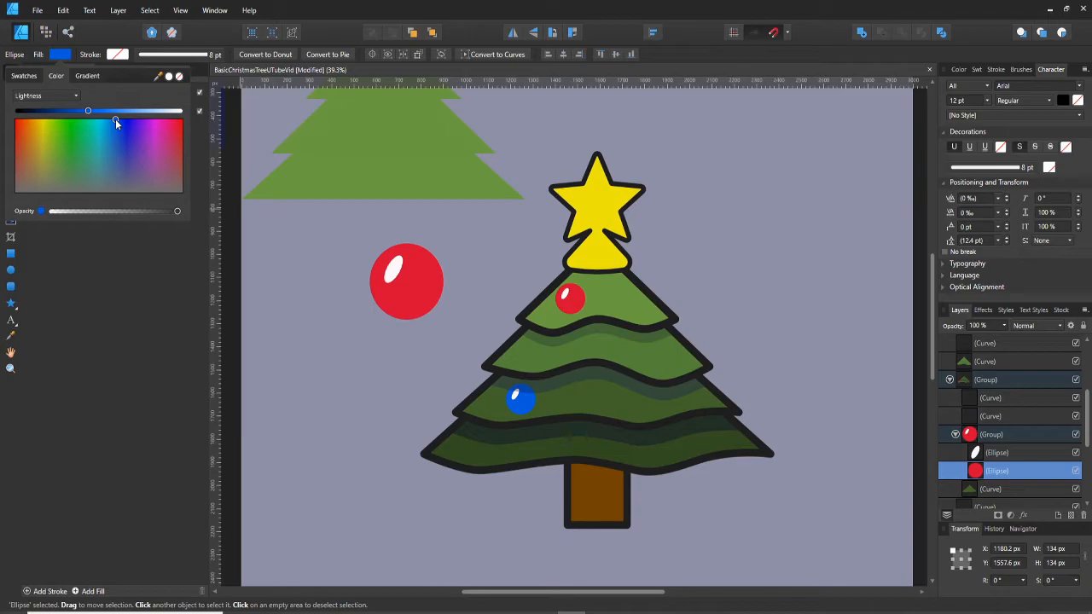
left_click_drag(118, 120, 116, 118)
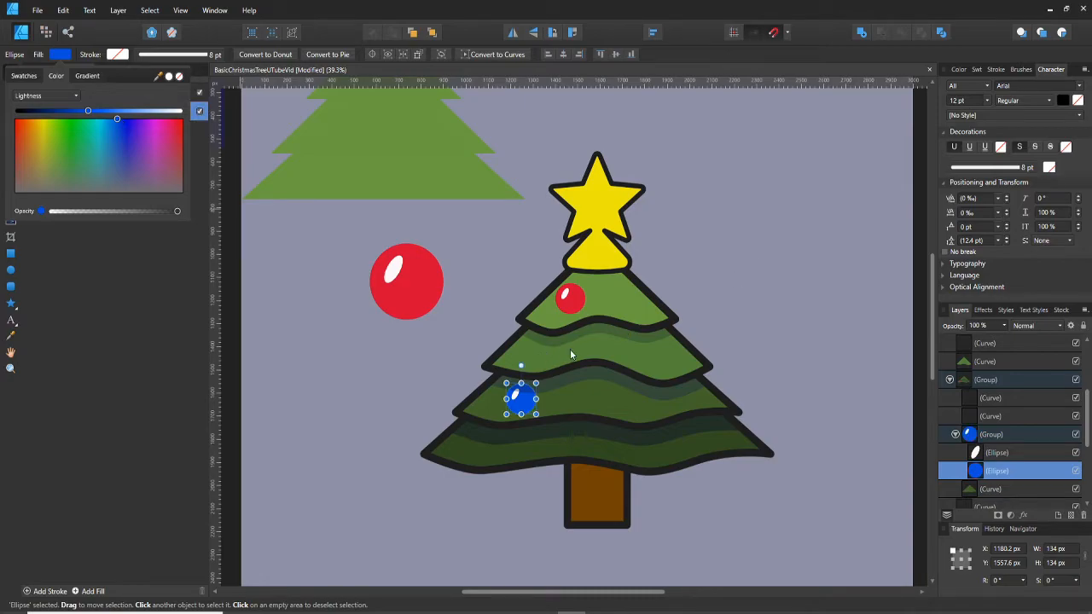
- Copy the whole blue ornament group to the right along the third tier and rotate the copy to about -50°
left_click_drag(529, 410, 601, 408)
key("ctrl+z")
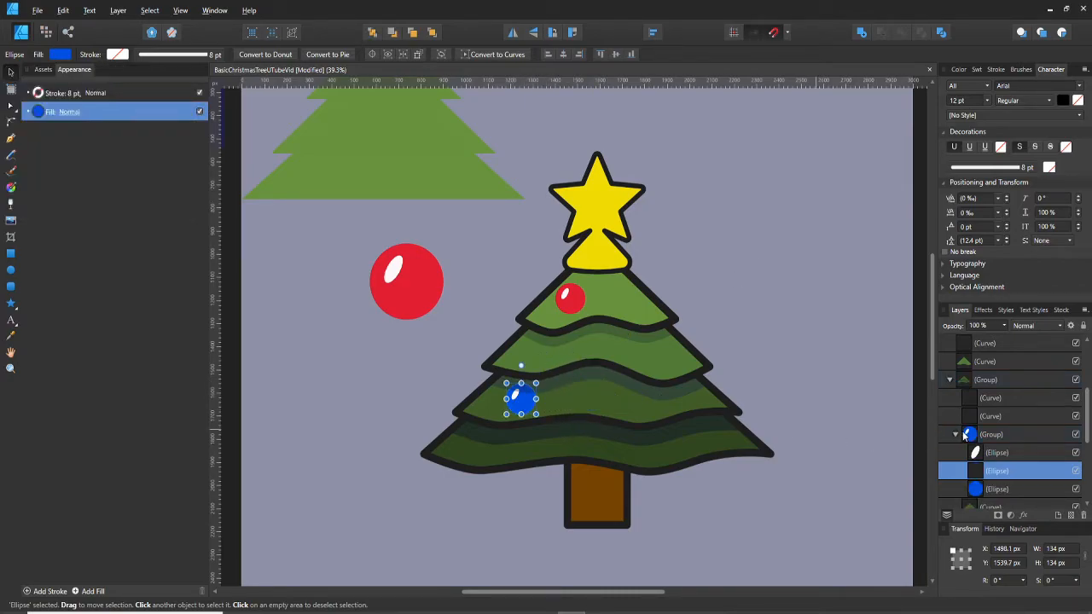
left_click(967, 434)
mouse_move(542, 406)
left_mouse_down()
mouse_move(620, 407)
mouse_move(629, 388)
mouse_move(640, 418)
mouse_move(632, 401)
mouse_move(626, 412)
mouse_move(635, 369)
left_mouse_up()
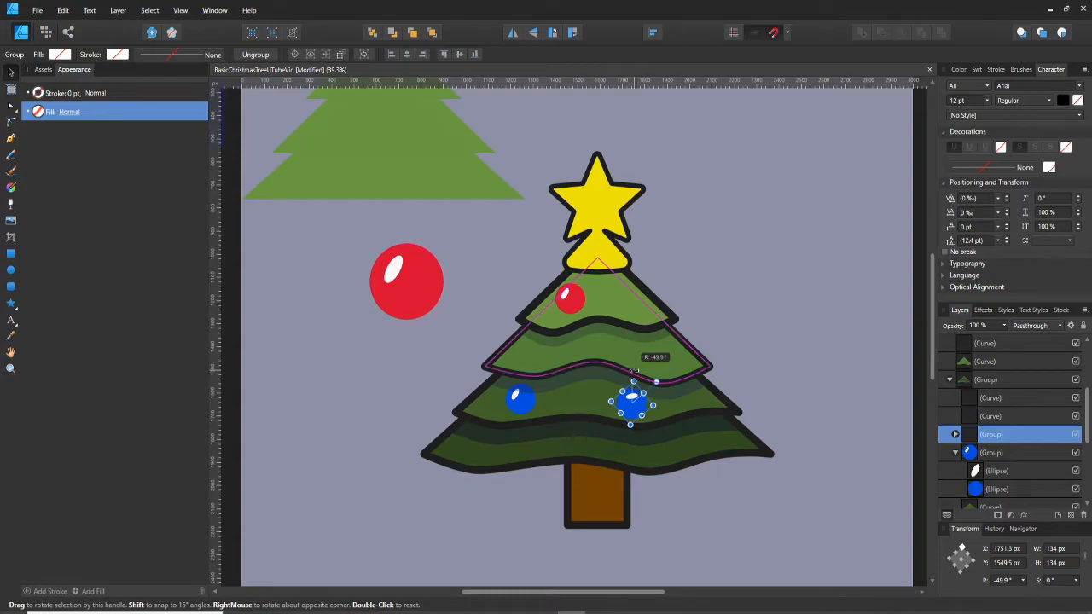
- Rotate the left blue ornament to about -16° and move the copy to the middle of the third tier, partly under the shadow
left_click(526, 398)
left_click_drag(539, 382, 550, 378)
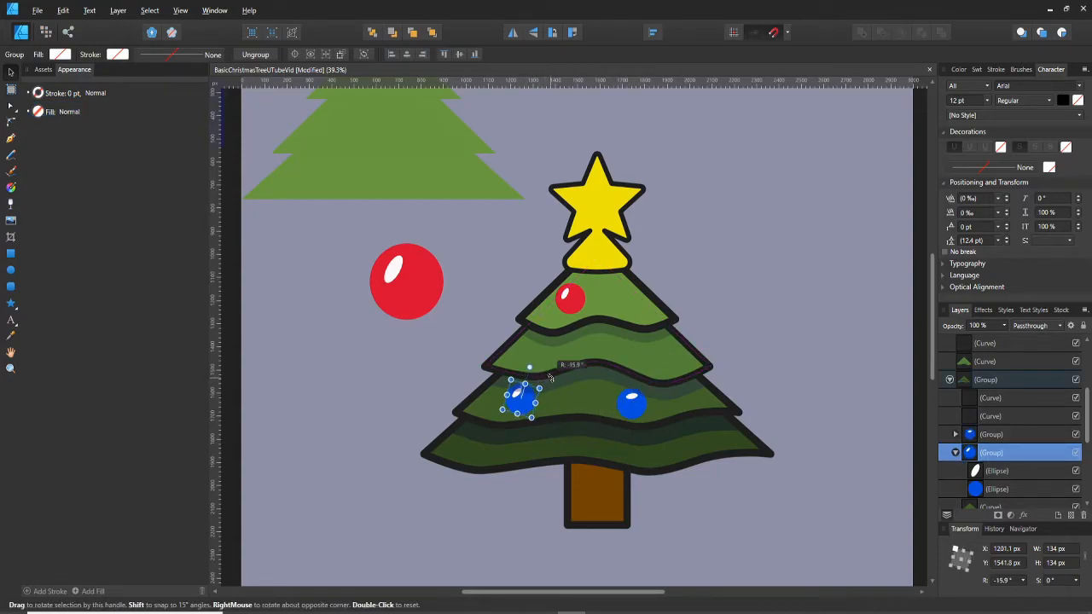
left_click(631, 413)
left_click_drag(640, 412, 592, 390)
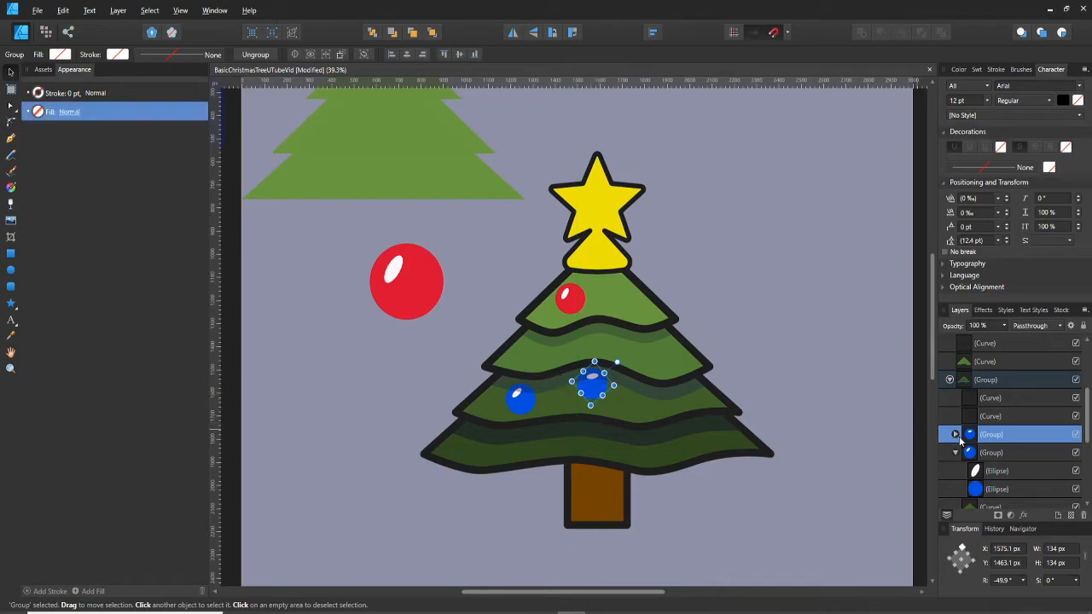
- Recolour the middle ornament's blue circle to purple using the Hue colour mode
left_click(956, 435)
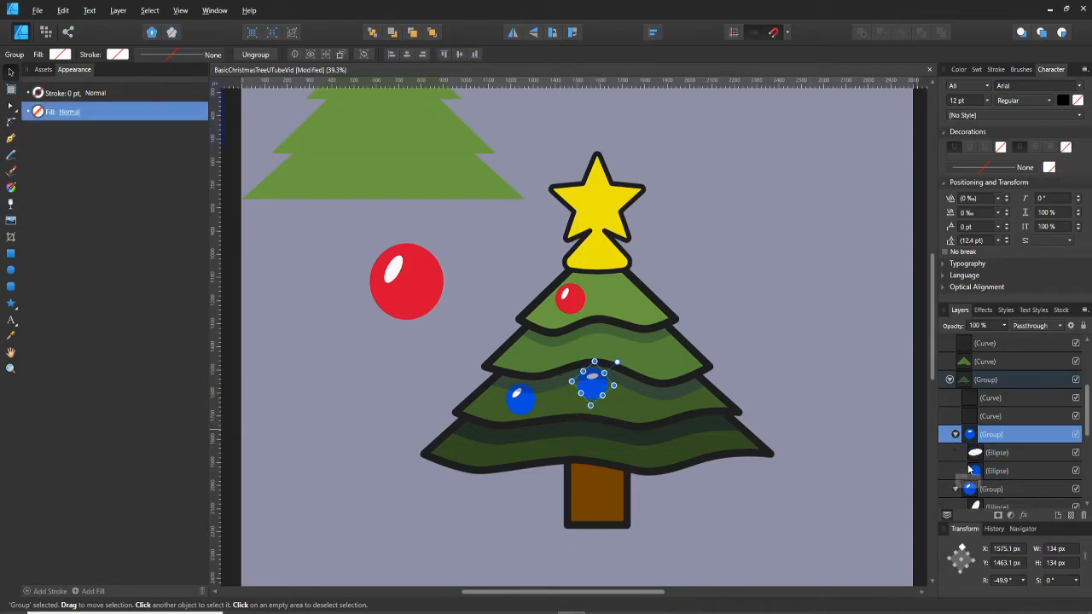
left_click(978, 470)
left_click(61, 54)
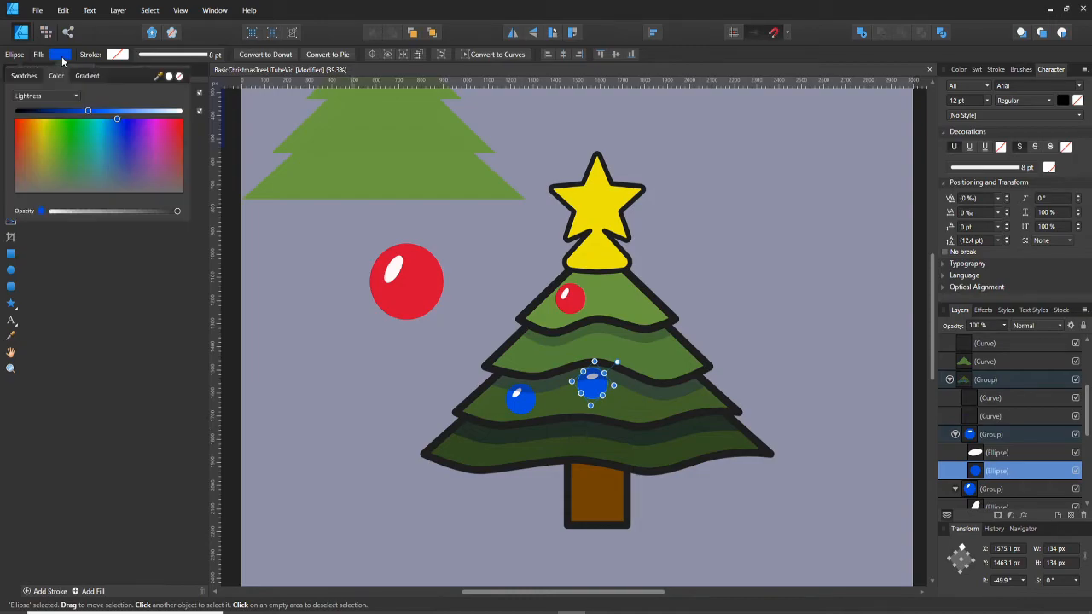
left_click_drag(119, 119, 133, 120)
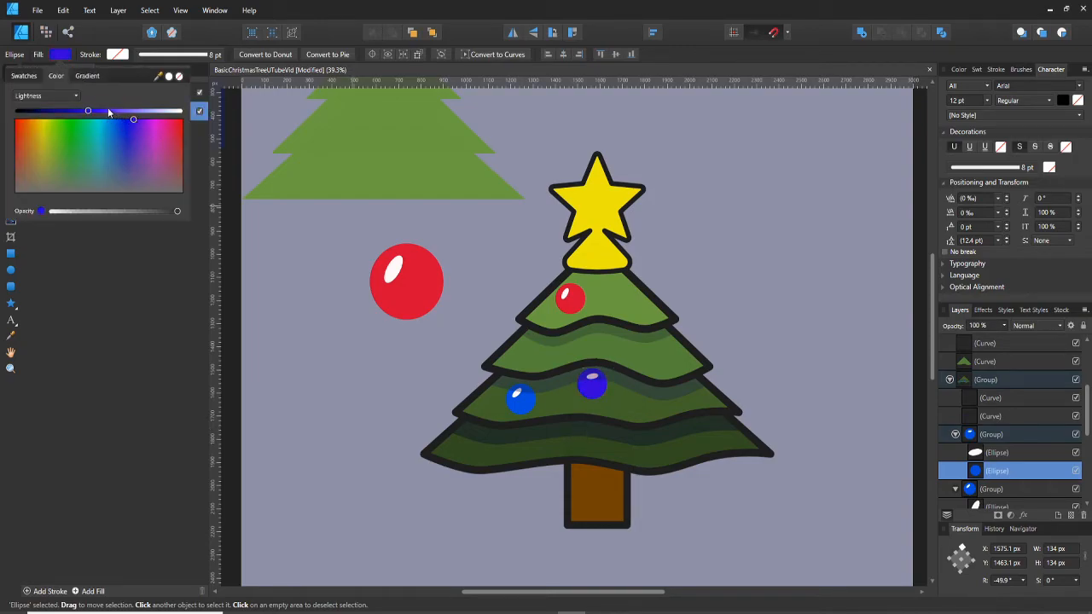
key("ctrl+z")
left_click(73, 96)
left_click(35, 199)
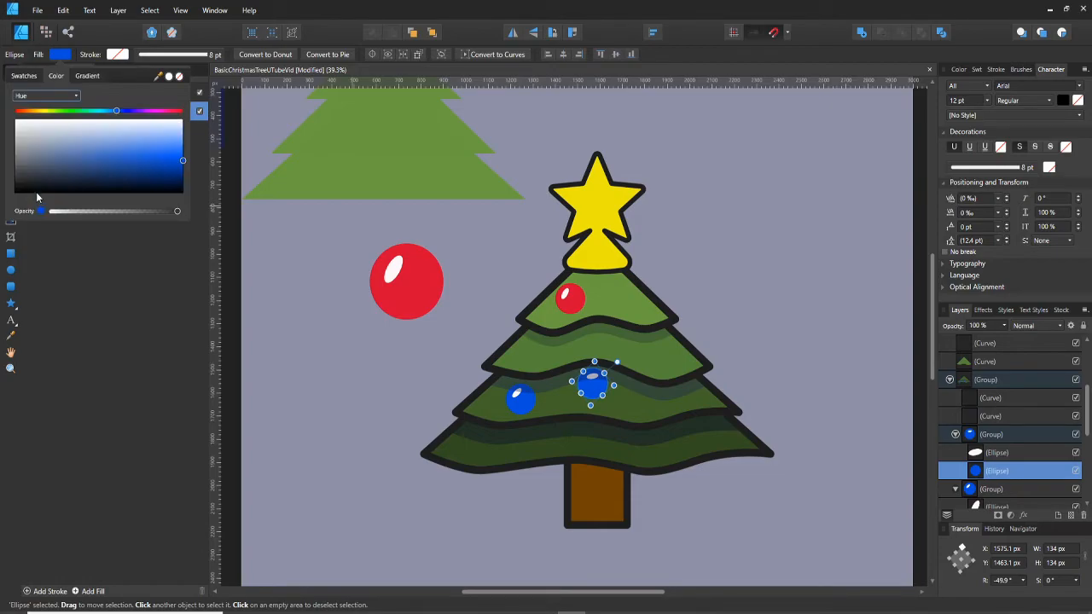
left_click_drag(114, 114, 143, 117)
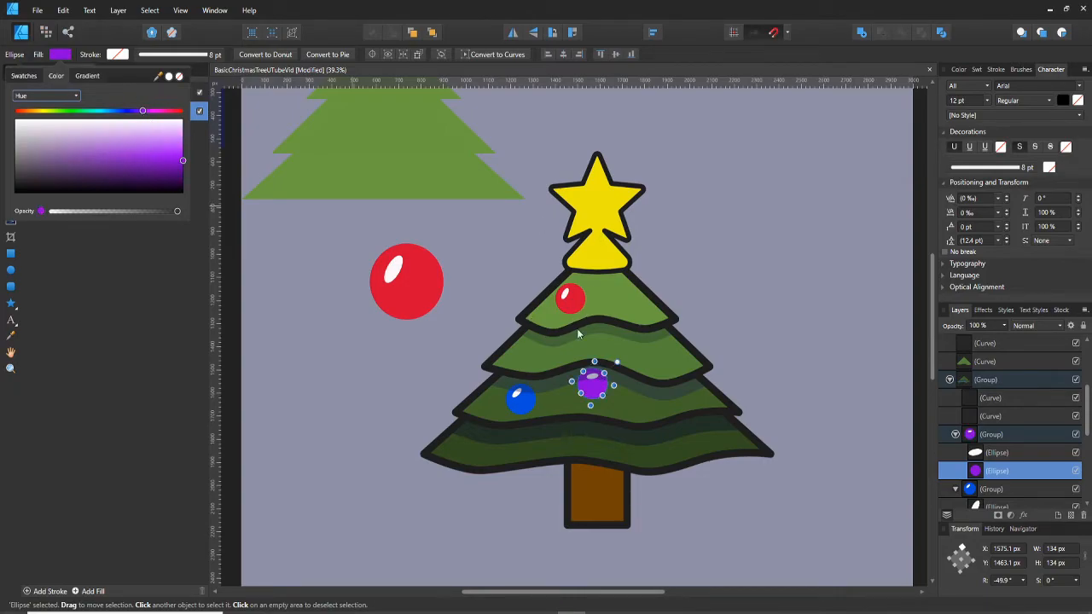
- Select the whole purple ornament group on the third tier and move it 50 px straight down, clear of the shadow
left_click(600, 389)
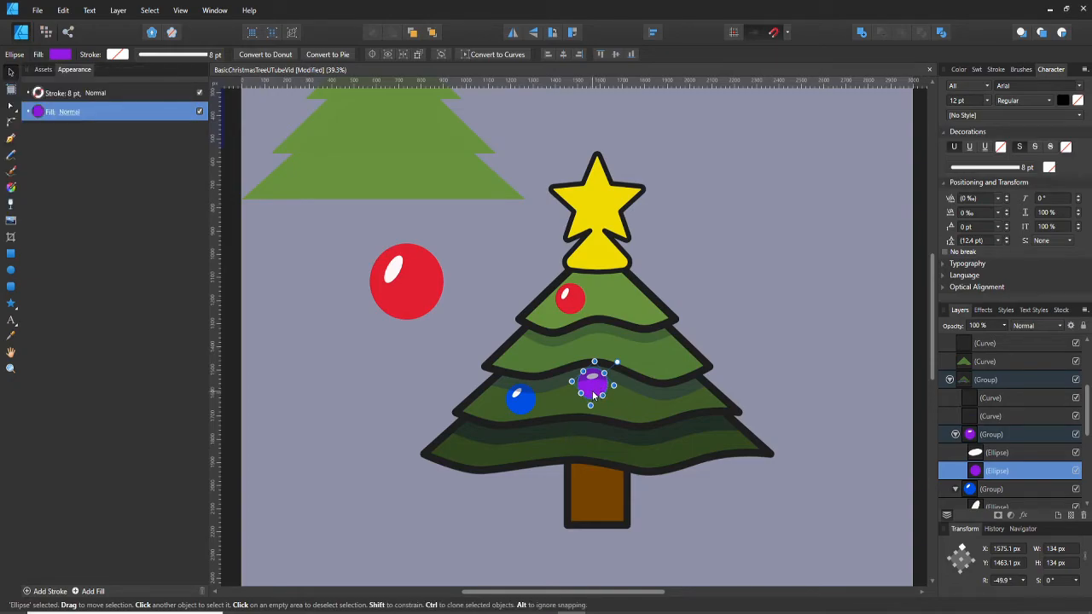
left_click(786, 313)
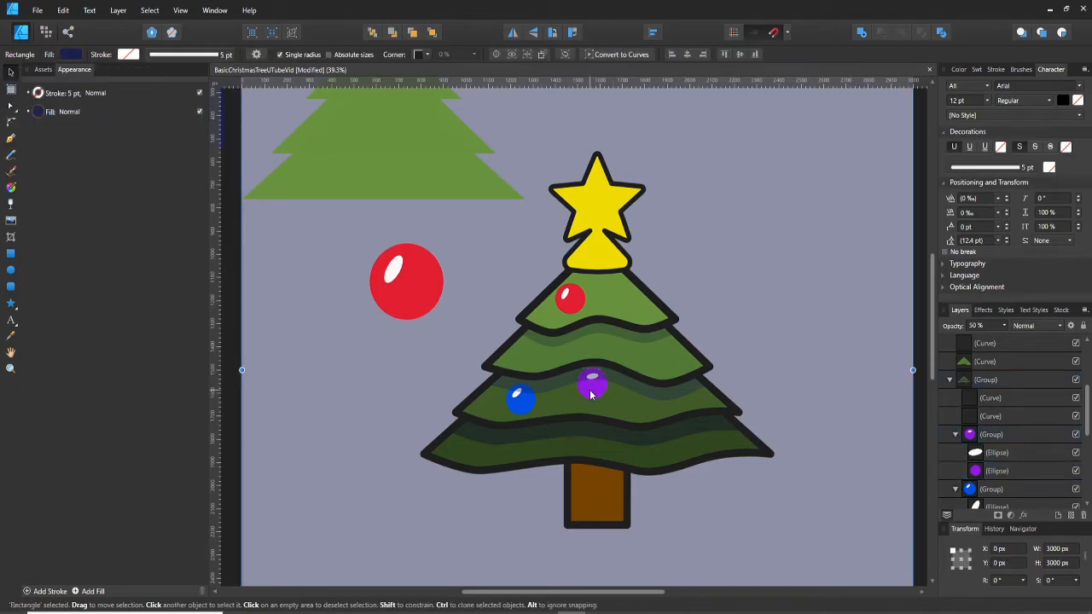
left_click(591, 394)
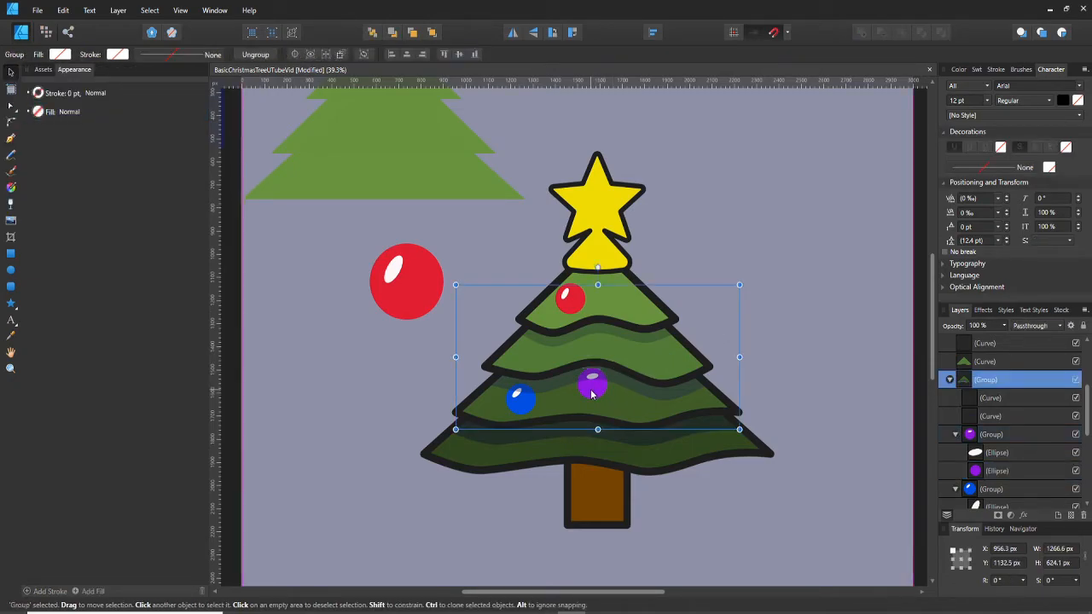
left_click(974, 453)
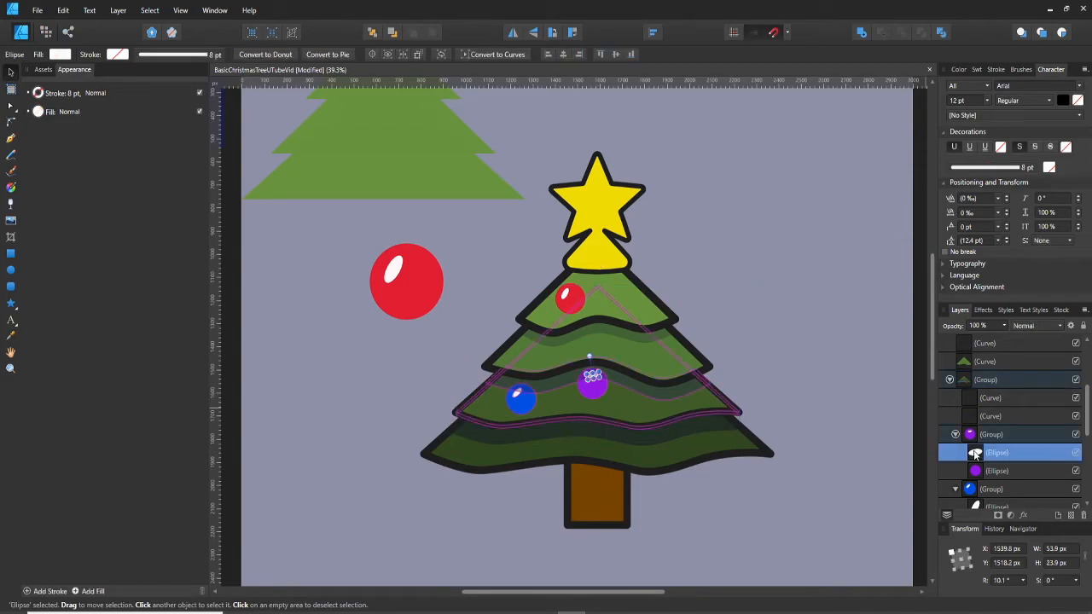
left_click(781, 324)
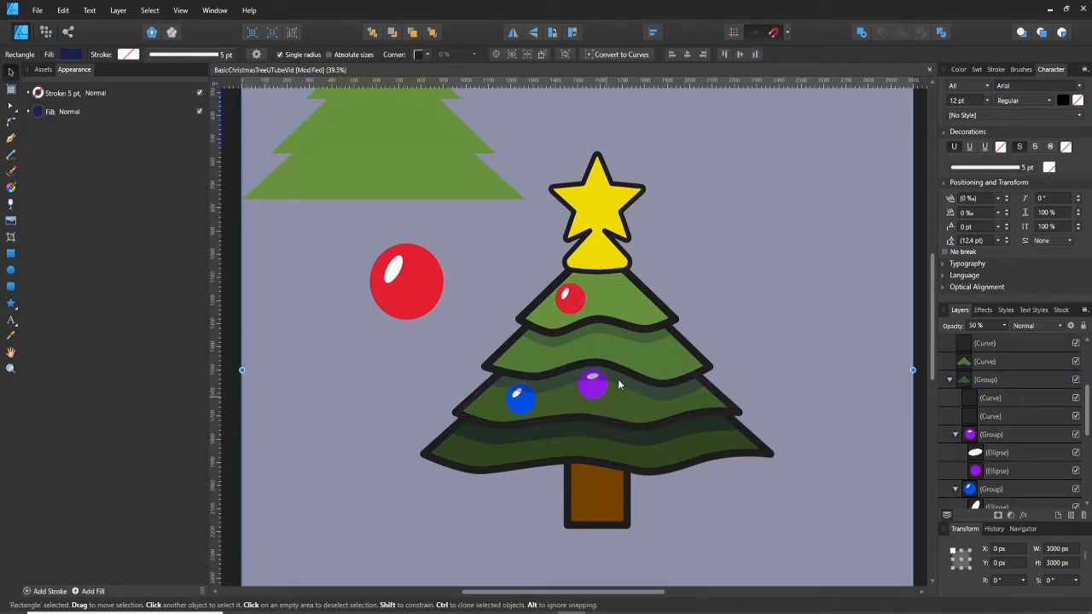
left_click(600, 392)
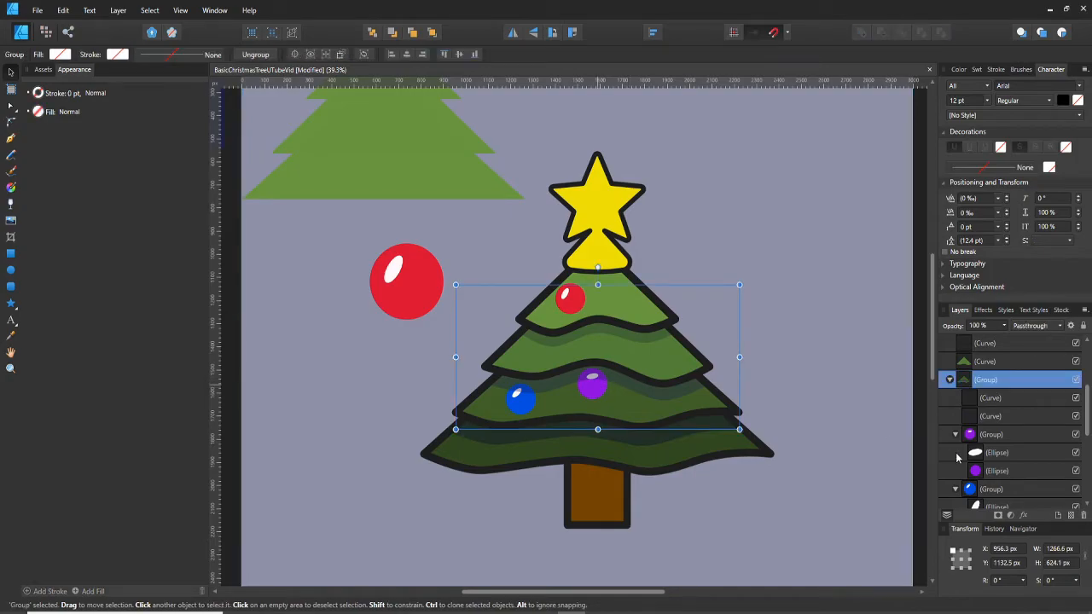
left_click(991, 435)
key("shift+Down")
key("shift+Down")
key("shift+Down")
key("shift+Down")
key("shift+Down")
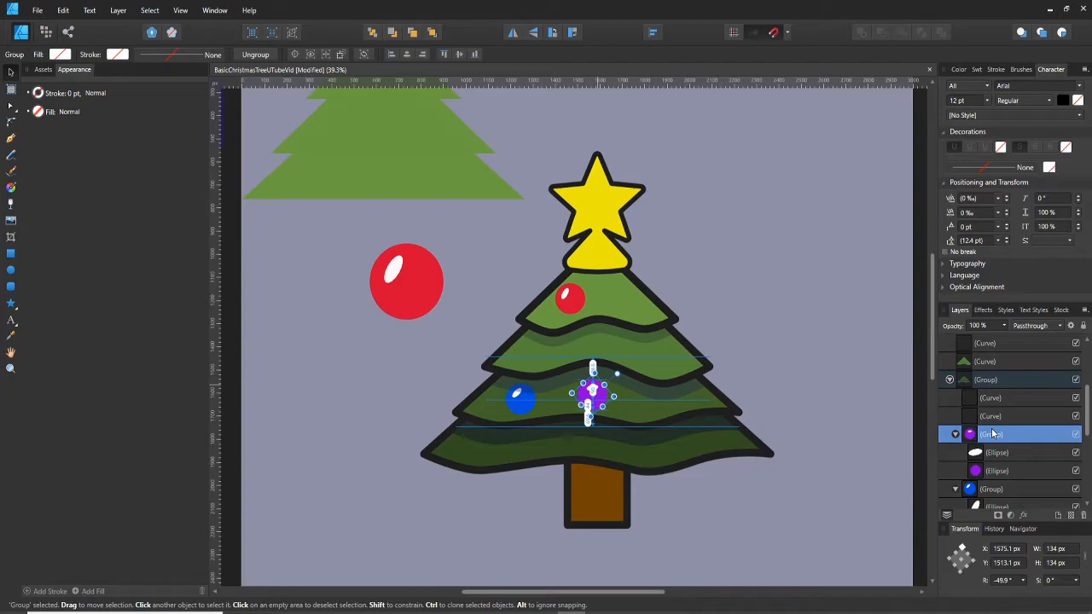
left_click(809, 373)
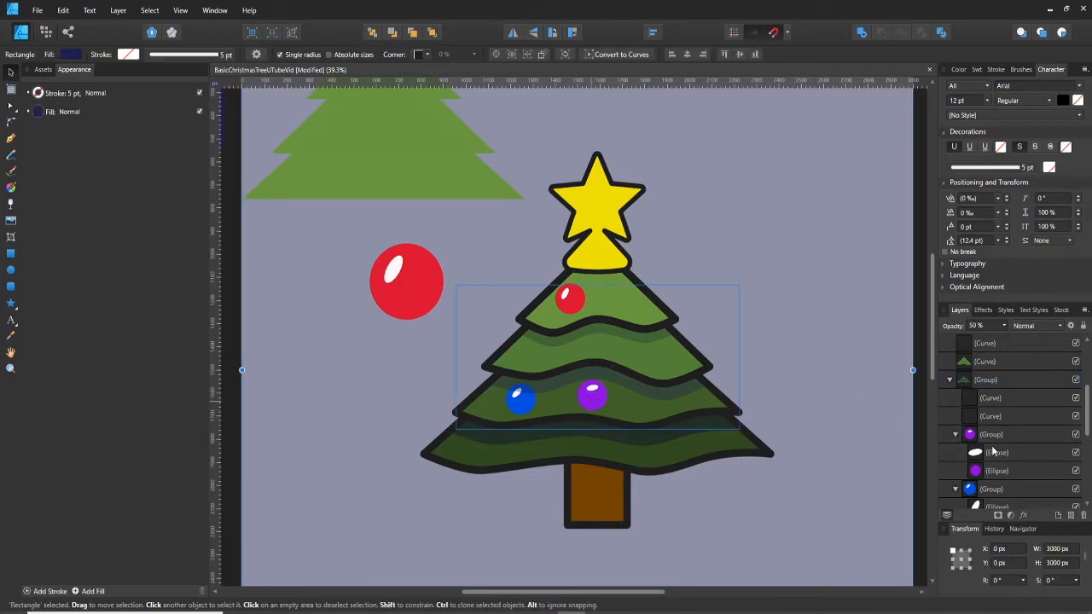
- Give the purple ornament's circle a stroke in the near-black colour sampled from the tree's outline, keeping its highlight unstroked
left_click(969, 435)
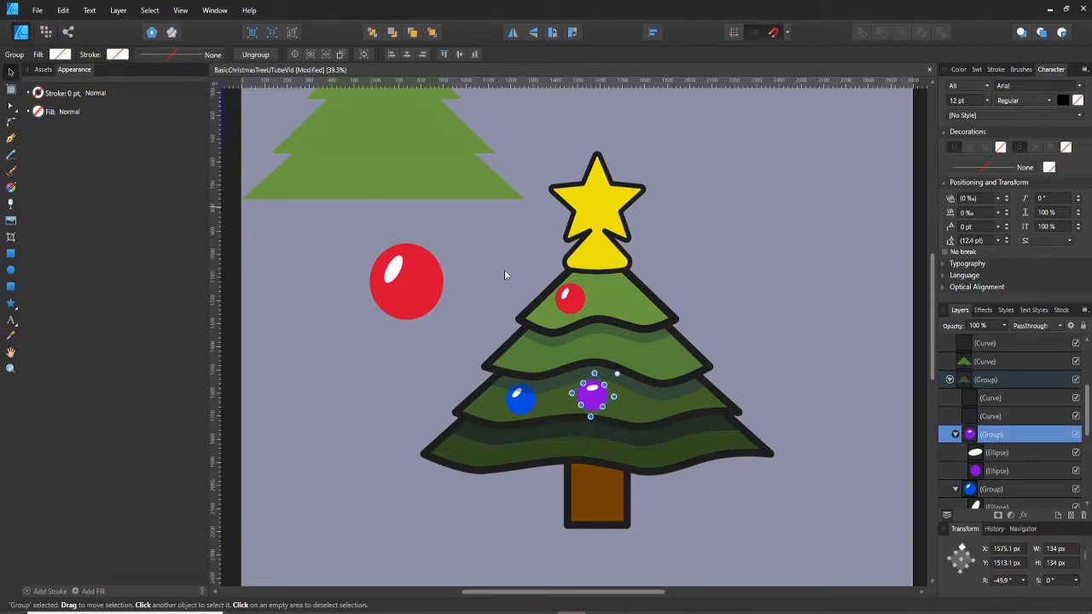
left_click(979, 471)
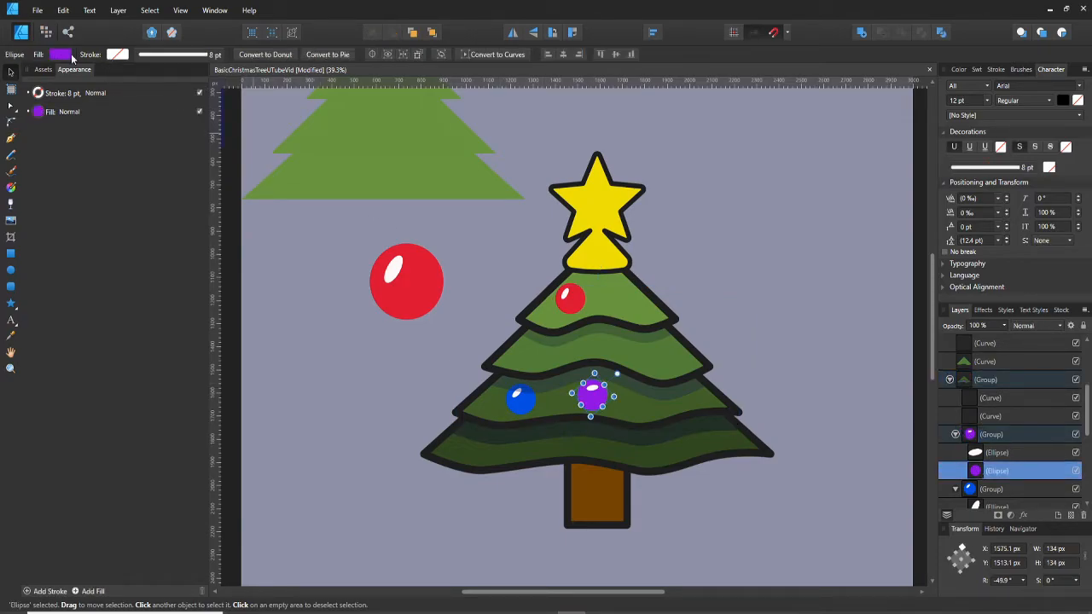
left_click(124, 56)
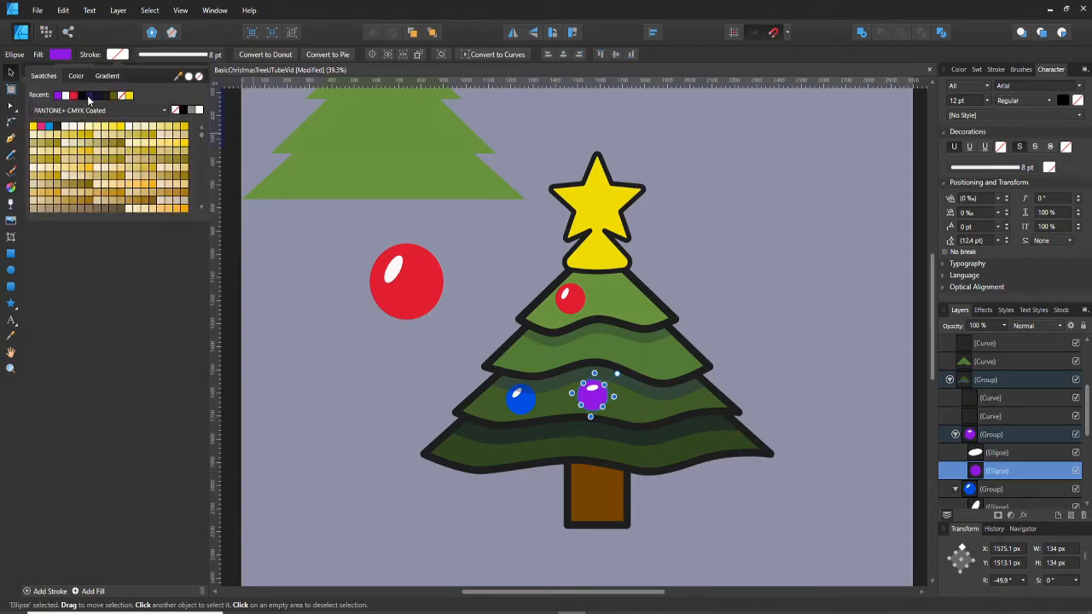
left_click(88, 99)
left_click_drag(179, 76, 539, 301)
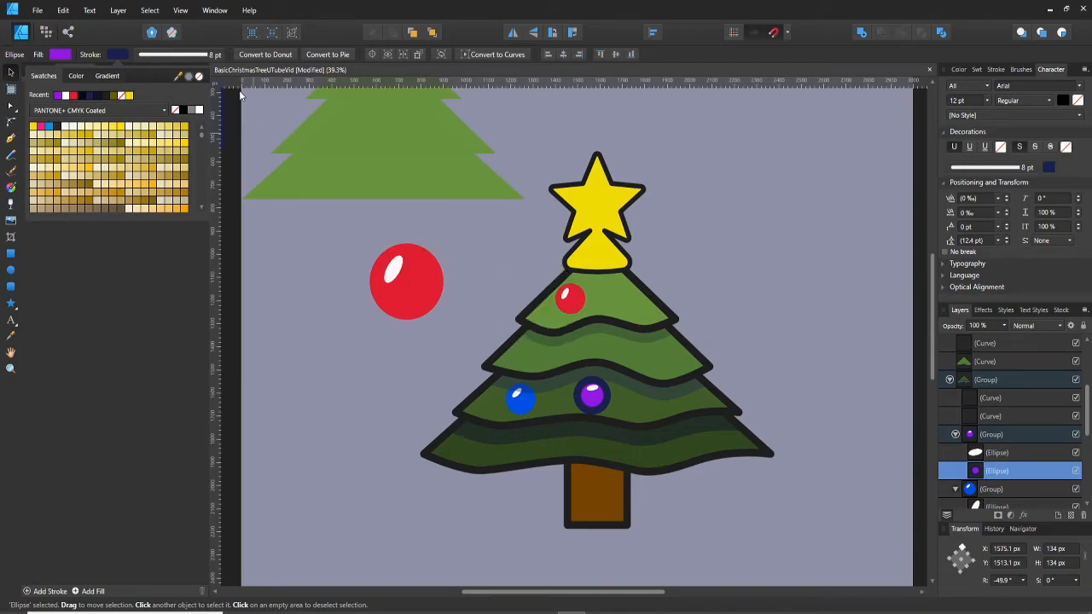
left_click_drag(178, 78, 543, 300)
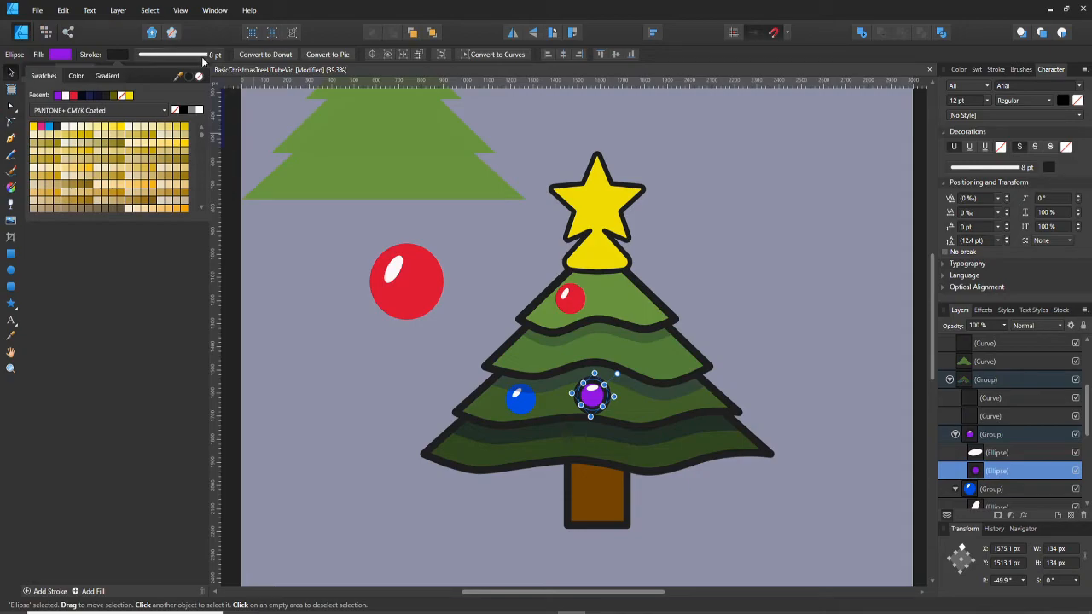
- Set the purple circle's stroke width to 5 pt and save the document
left_click(215, 57)
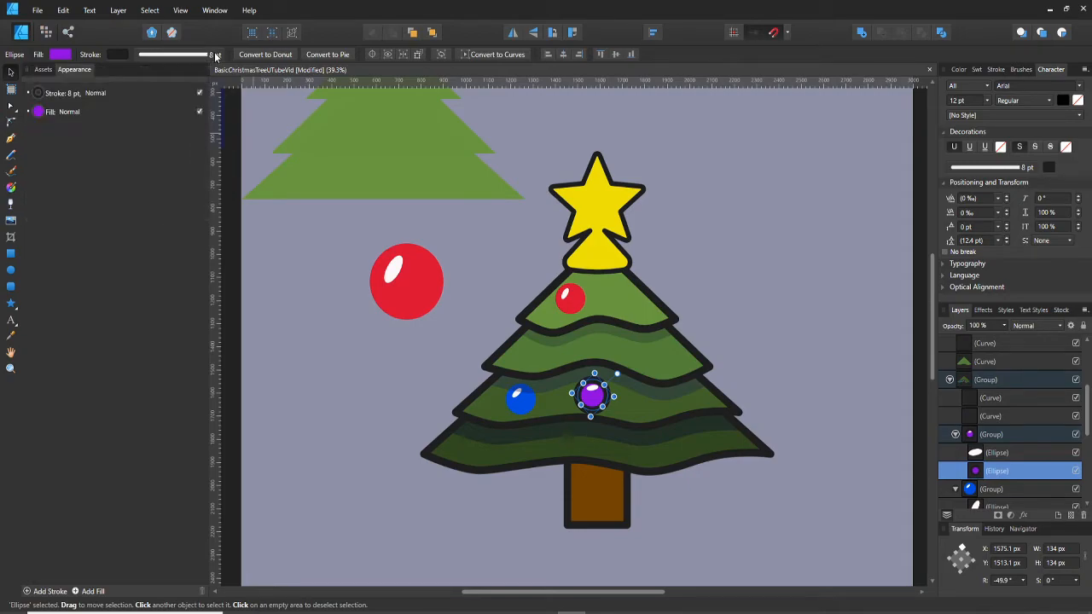
left_click(214, 57)
left_click(226, 96)
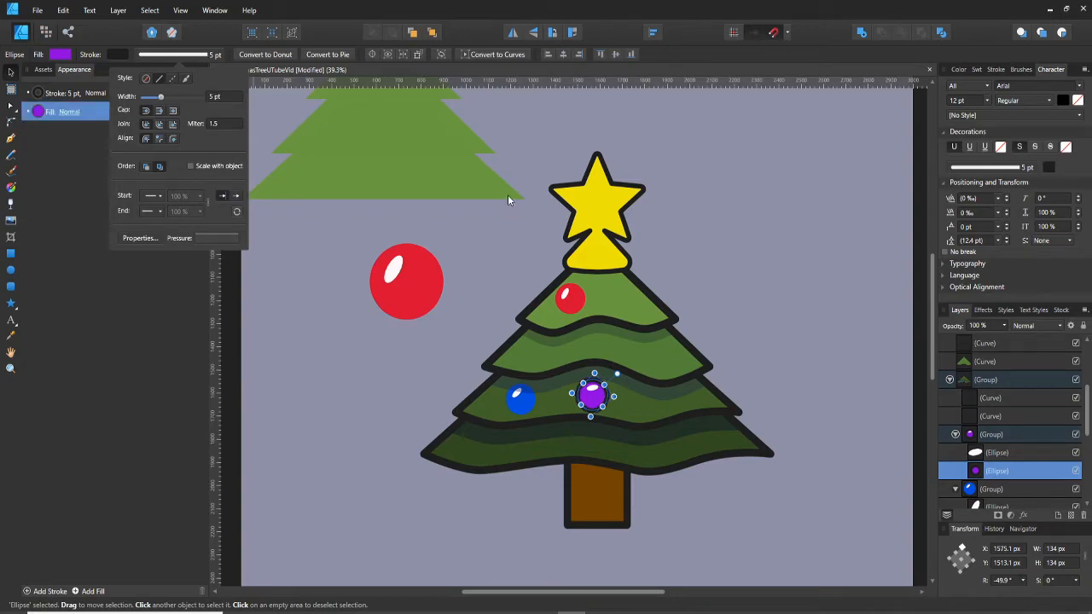
left_click(652, 204)
key("ctrl+s")
- Set the purple circle's stroke width to 4 pt
left_click(973, 471)
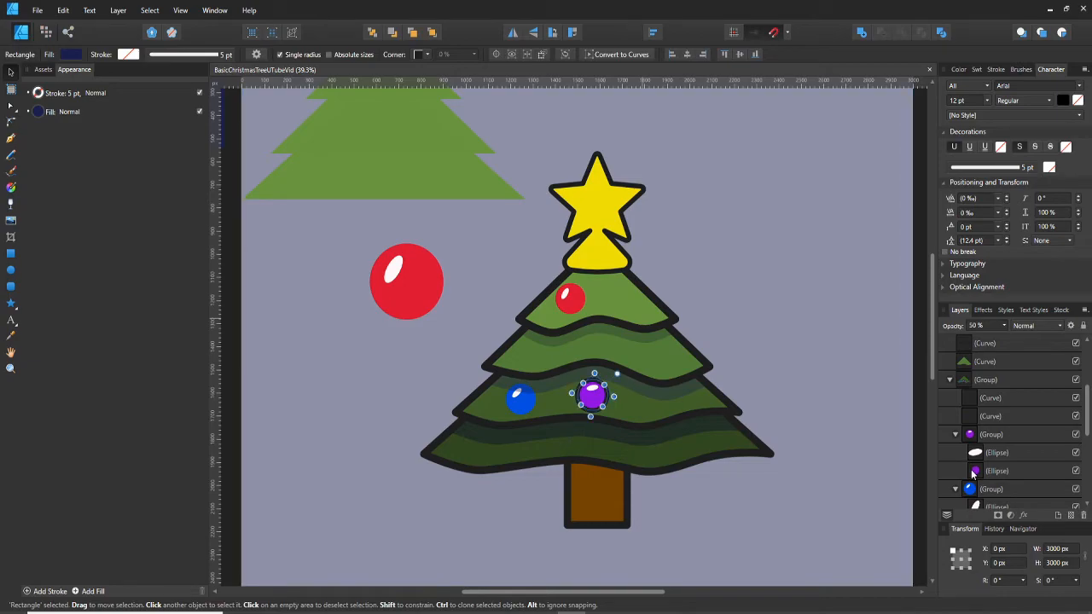
left_click(195, 58)
left_click(215, 98)
type("4")
key("Return")
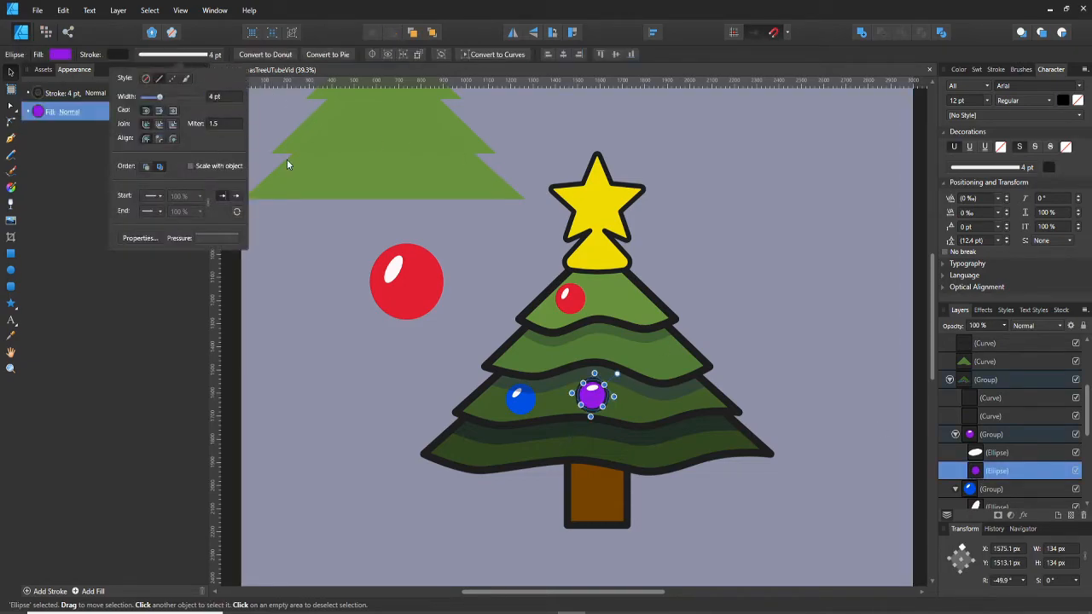
left_click(759, 288)
left_click(751, 292)
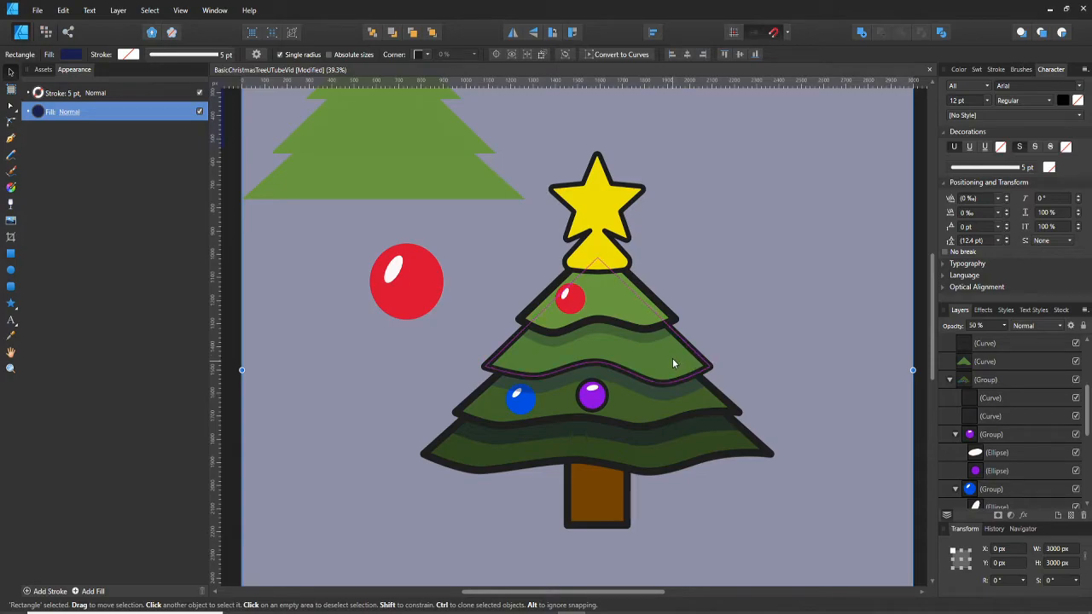
- Copy the red ornament to the right end of the top tier, rotated to about -32°, with its base over the tier's outline
left_click(574, 303)
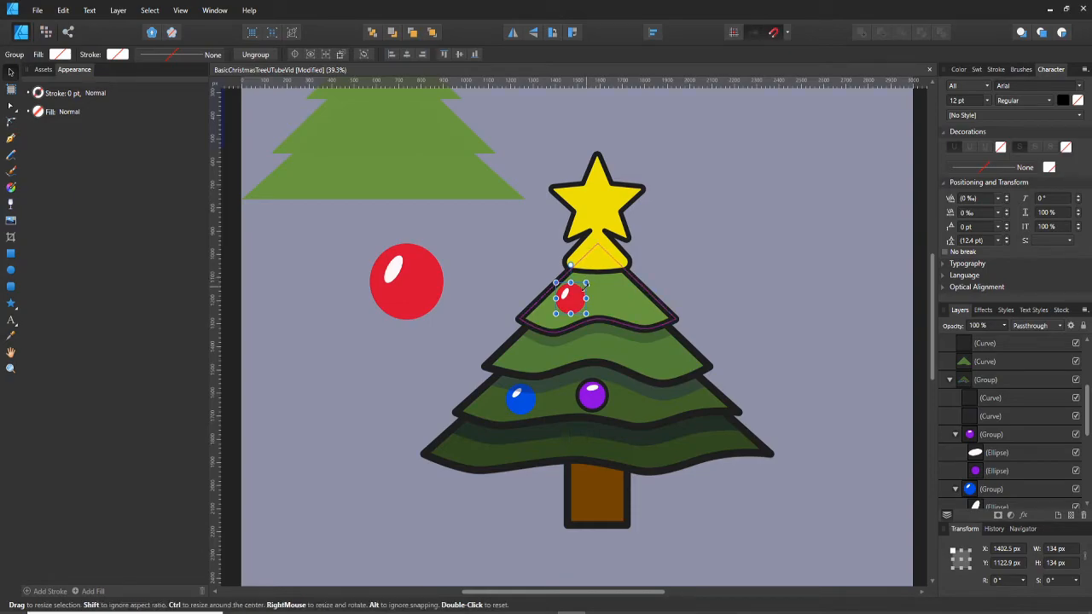
left_click_drag(583, 294, 682, 317)
scroll(661, 309, "up", 1)
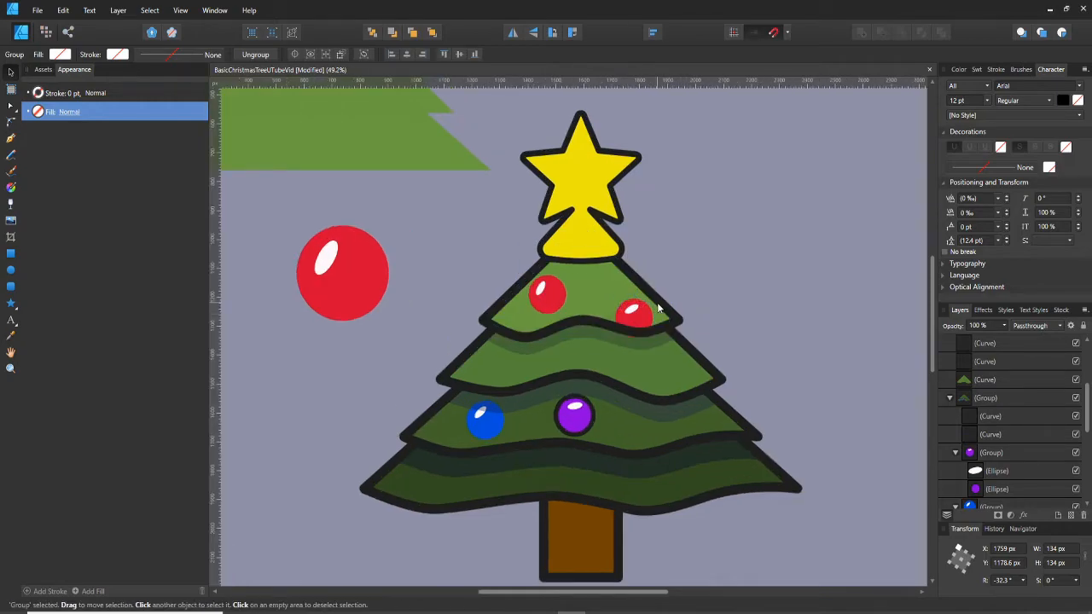
left_click_drag(644, 314, 644, 312)
left_click(722, 292)
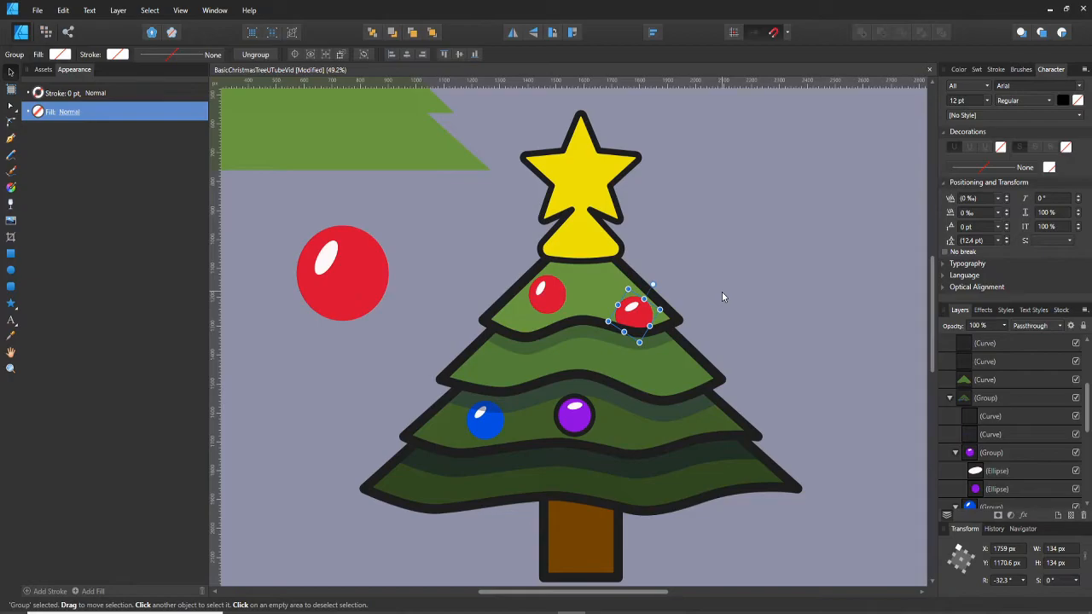
- Give the circle of the right red ornament a 5 pt near-black stroke matching the tree's outline
left_click(642, 312)
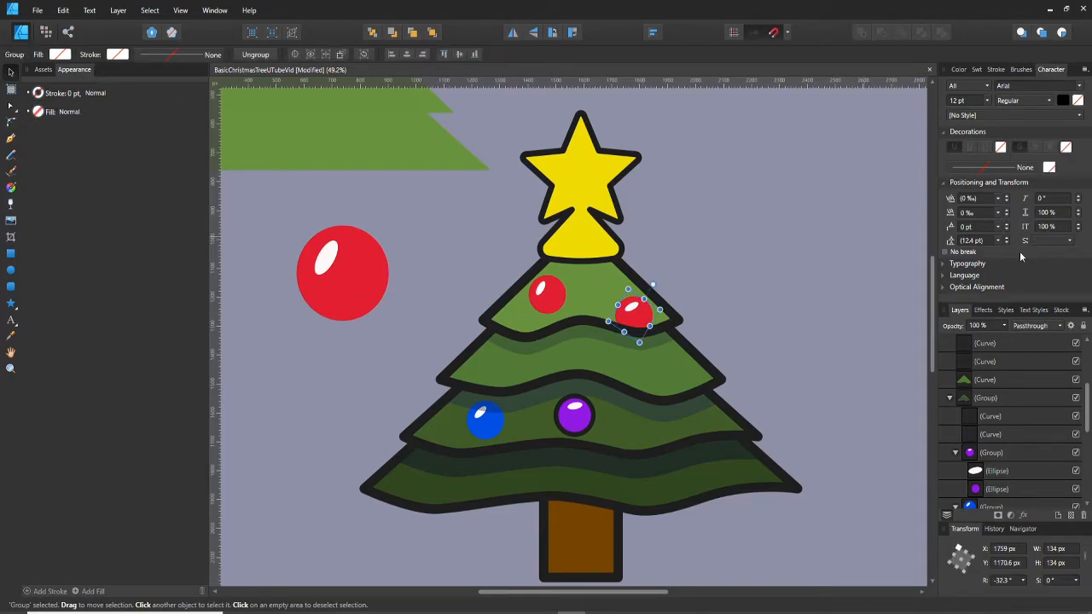
scroll(976, 409, "up", 3)
left_click(949, 397)
left_click(970, 435)
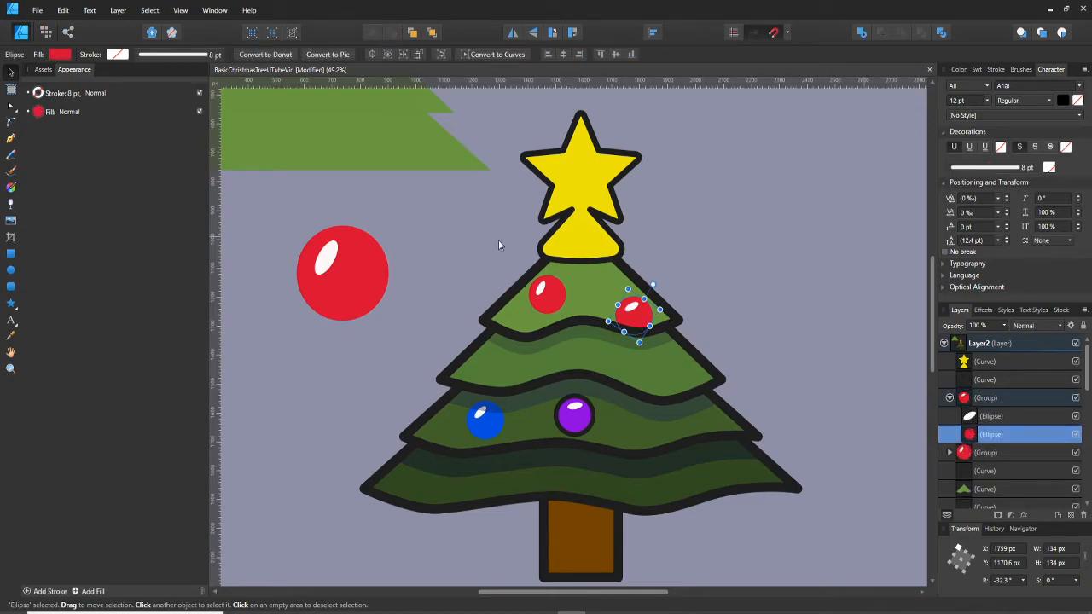
left_click(200, 56)
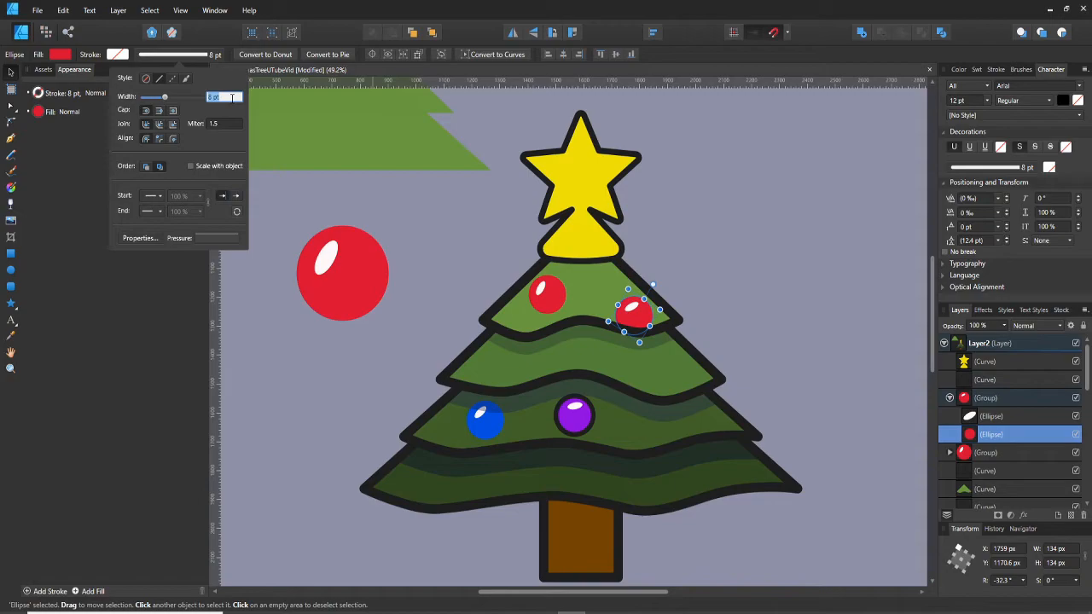
type("5")
key("Return")
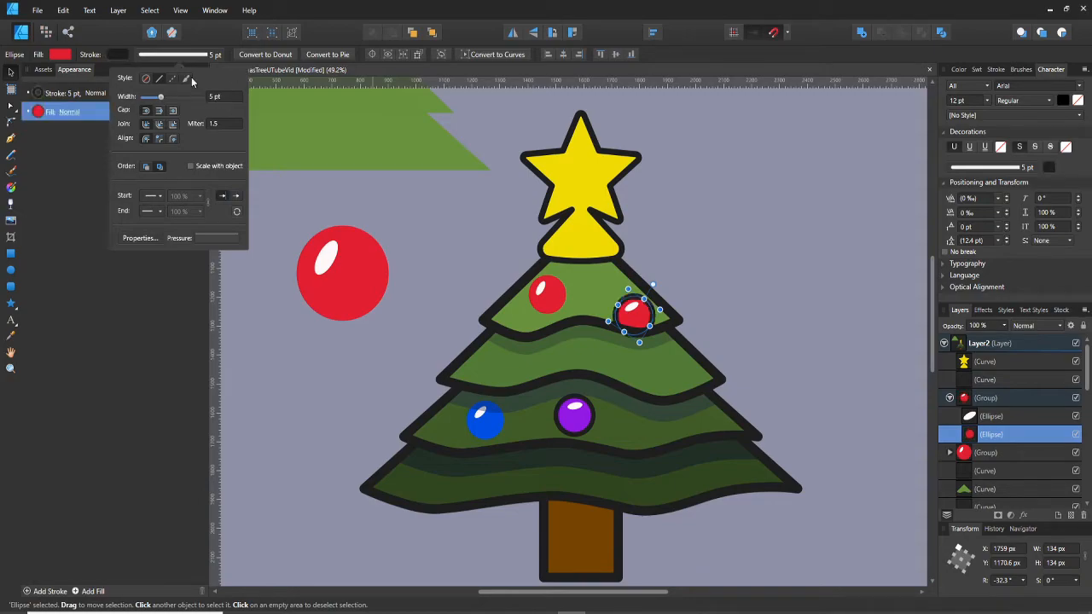
- Check the purple circle's stroke width and set the right red circle's stroke to 4 pt
left_click(570, 420)
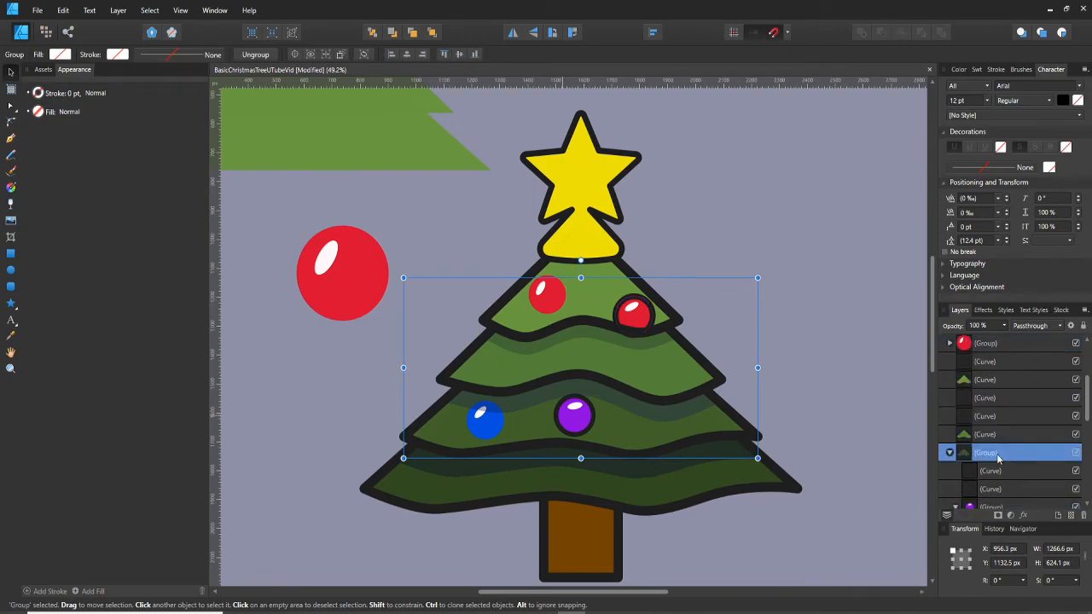
scroll(1003, 454, "down", 1)
left_click(975, 491)
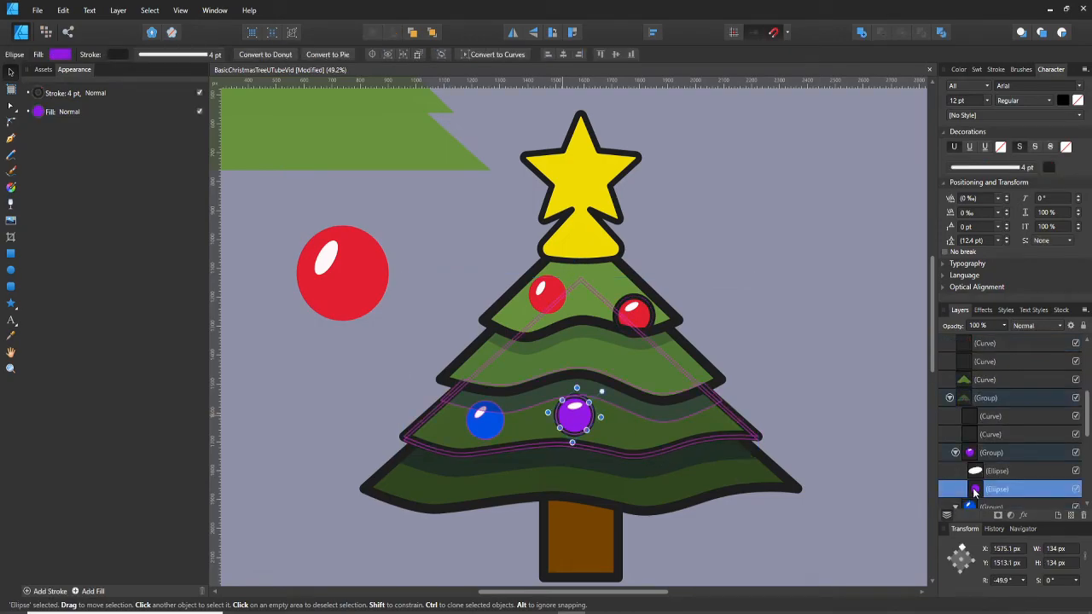
scroll(982, 464, "up", 5)
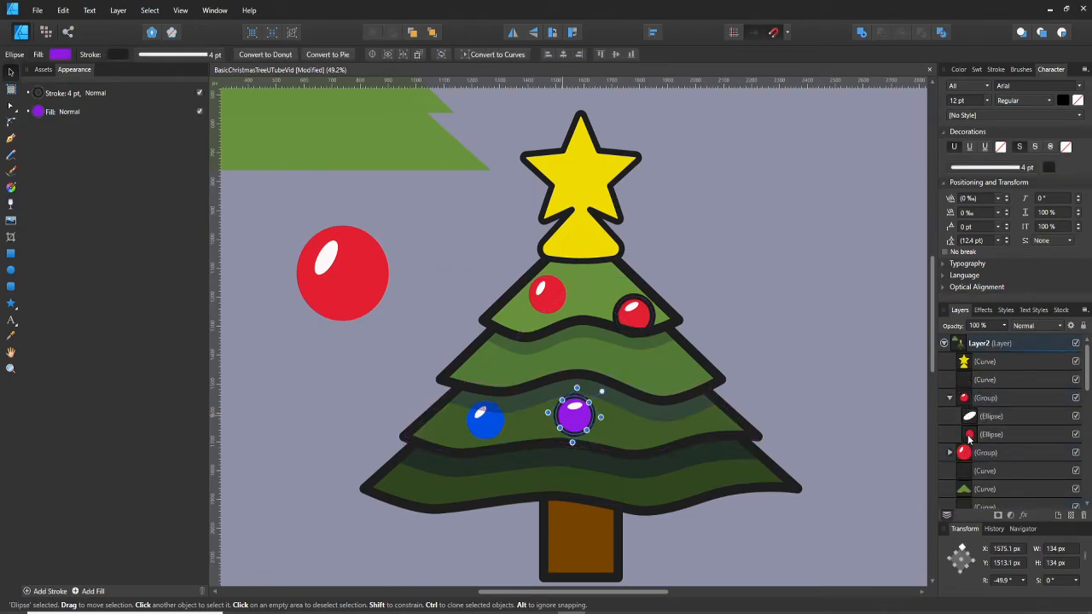
left_click(989, 434)
left_click(212, 56)
left_click(216, 96)
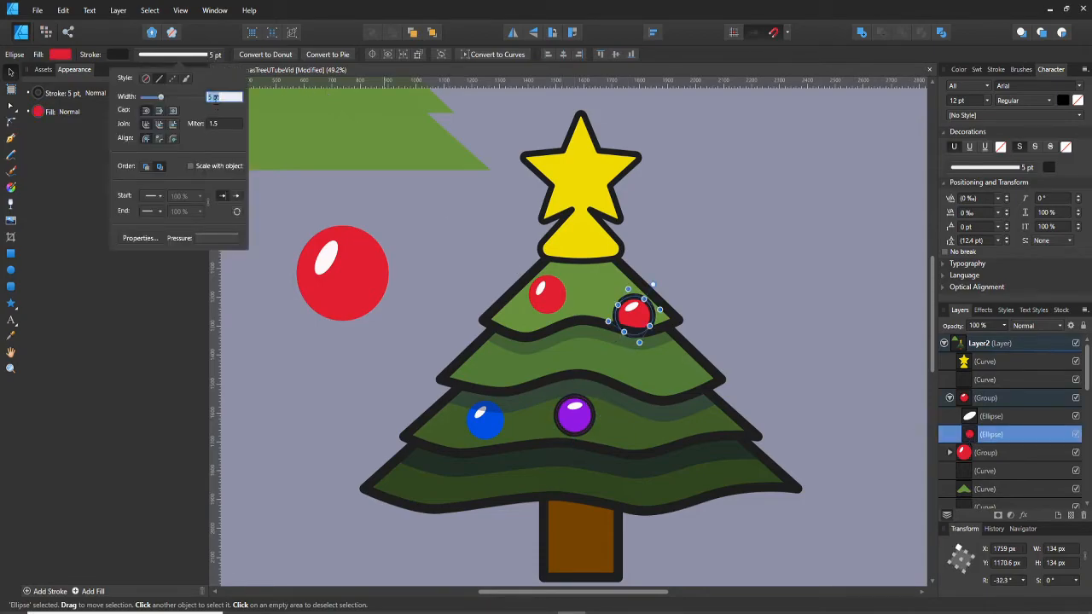
type("4")
key("Return")
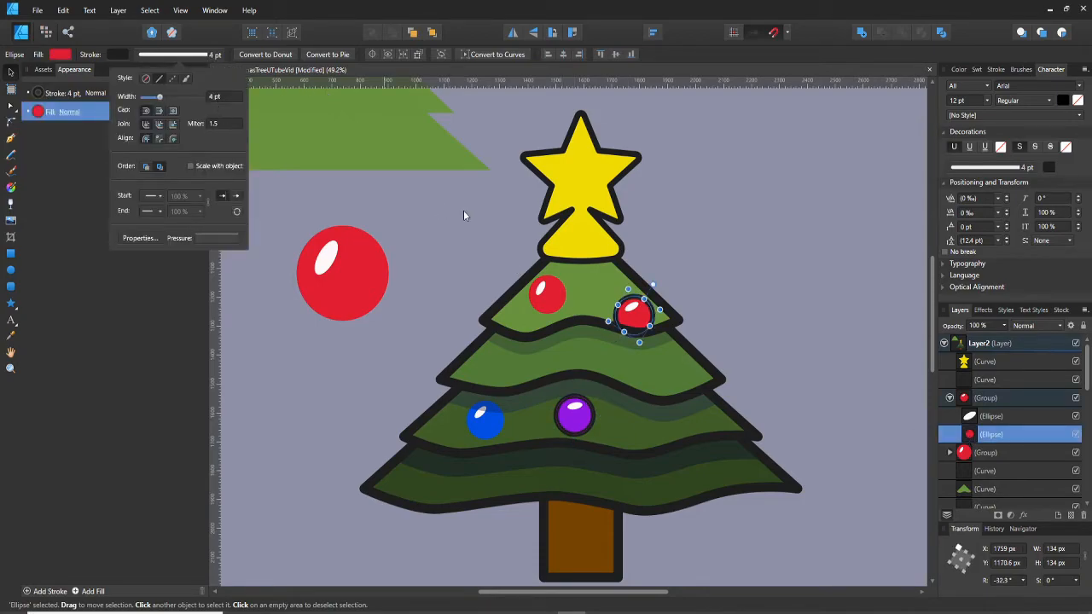
left_click(660, 248)
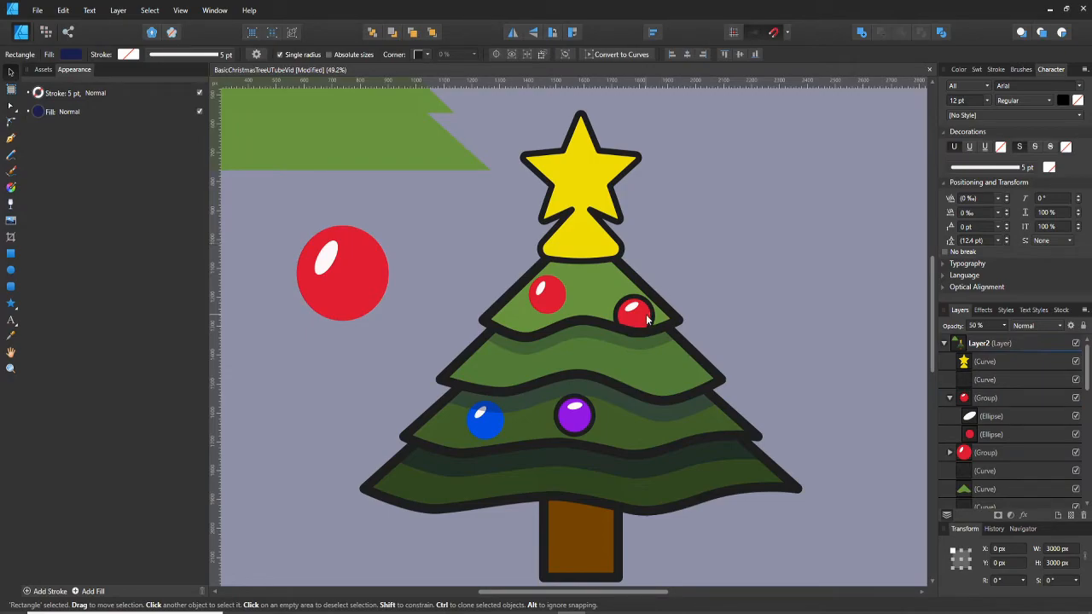
- Move the right red ornament group left and up on the top tier to about X 1707 px, Y 1144 px
left_click(647, 319)
mouse_move(648, 319)
left_mouse_down()
mouse_move(637, 312)
mouse_move(645, 314)
left_mouse_up()
left_click(679, 273)
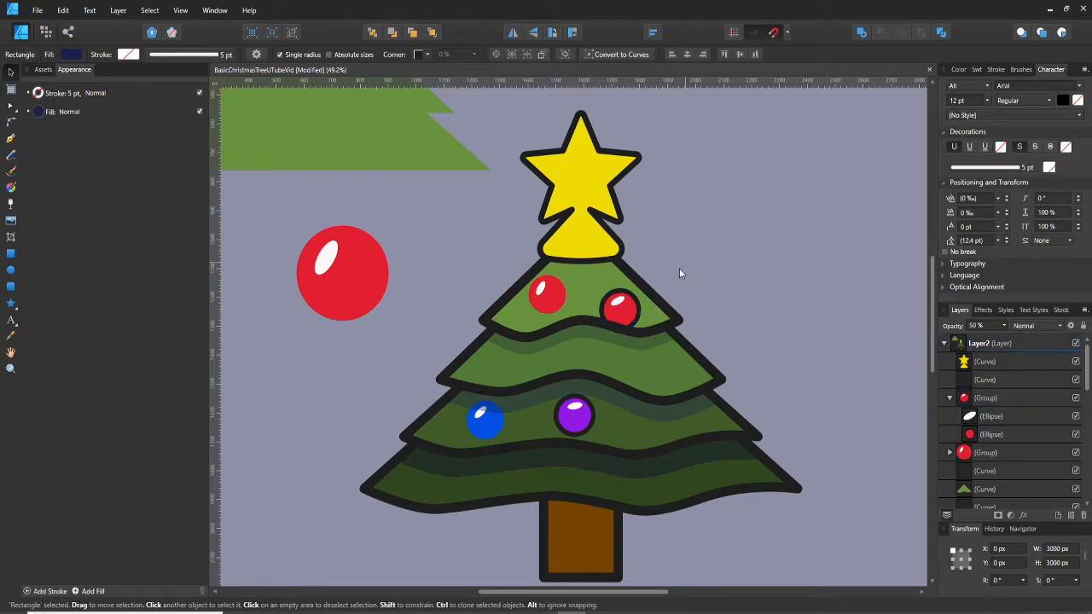
left_click(634, 310)
scroll(633, 316, "up", 5)
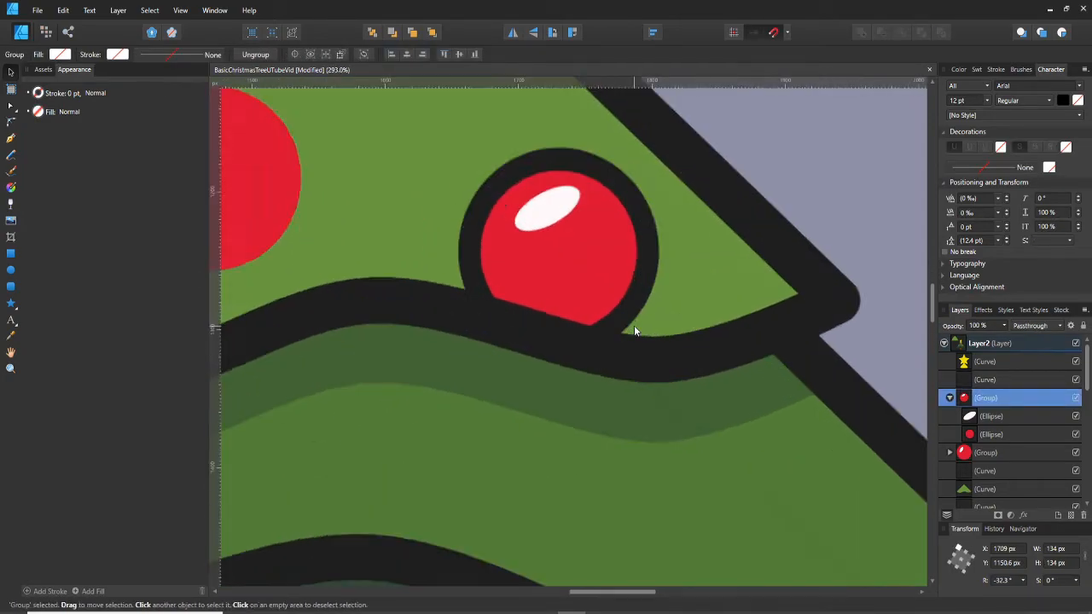
scroll(634, 324, "up", 1)
left_click_drag(602, 295, 598, 282)
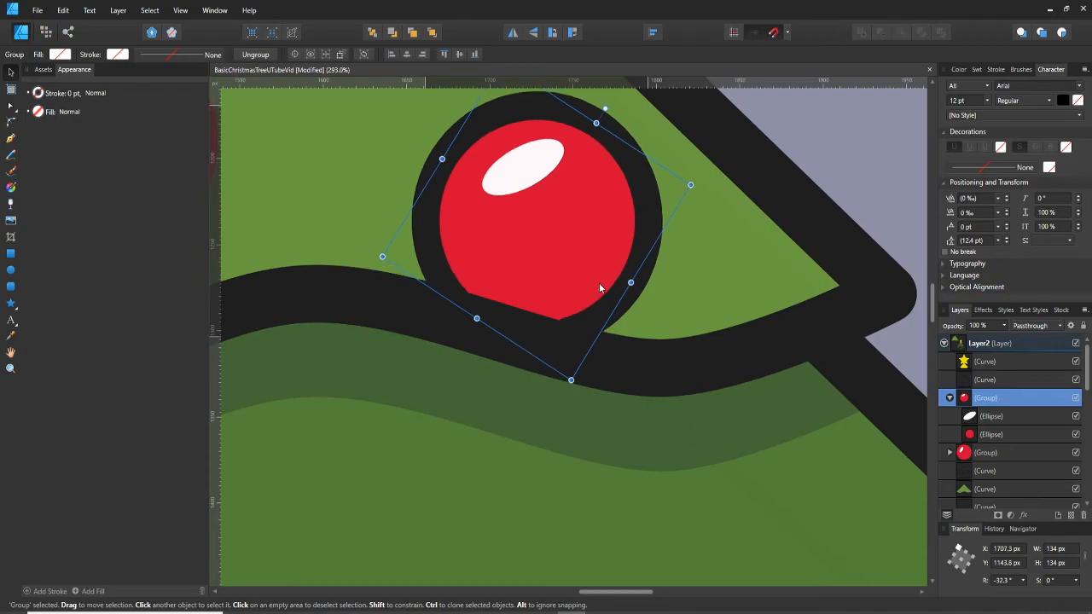
scroll(598, 282, "down", 6)
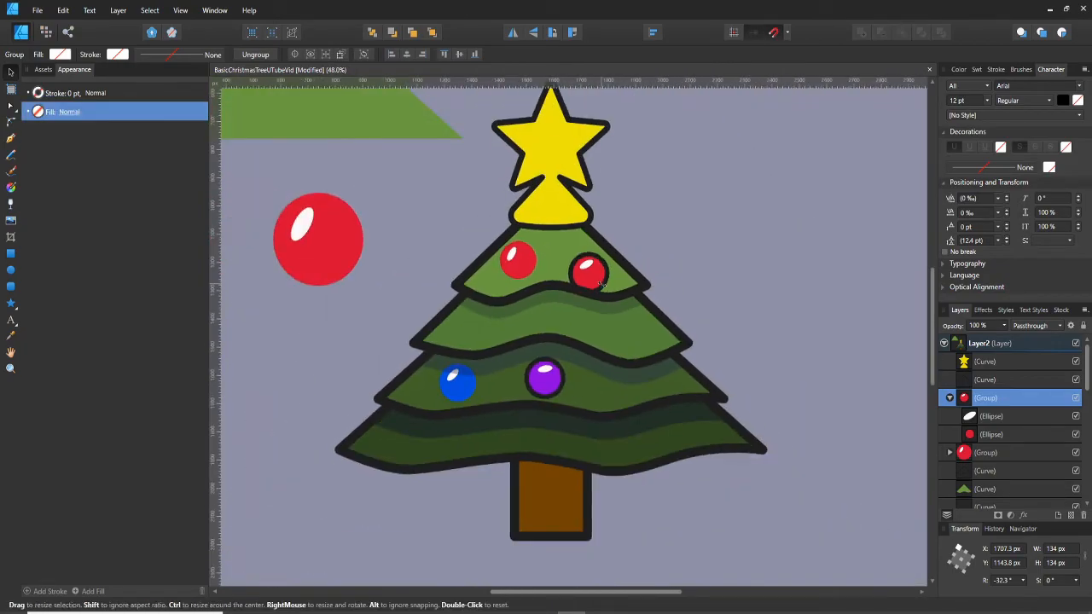
- Change the fill of the circle in the top tier's right ornament to bright green
scroll(600, 283, "down", 1)
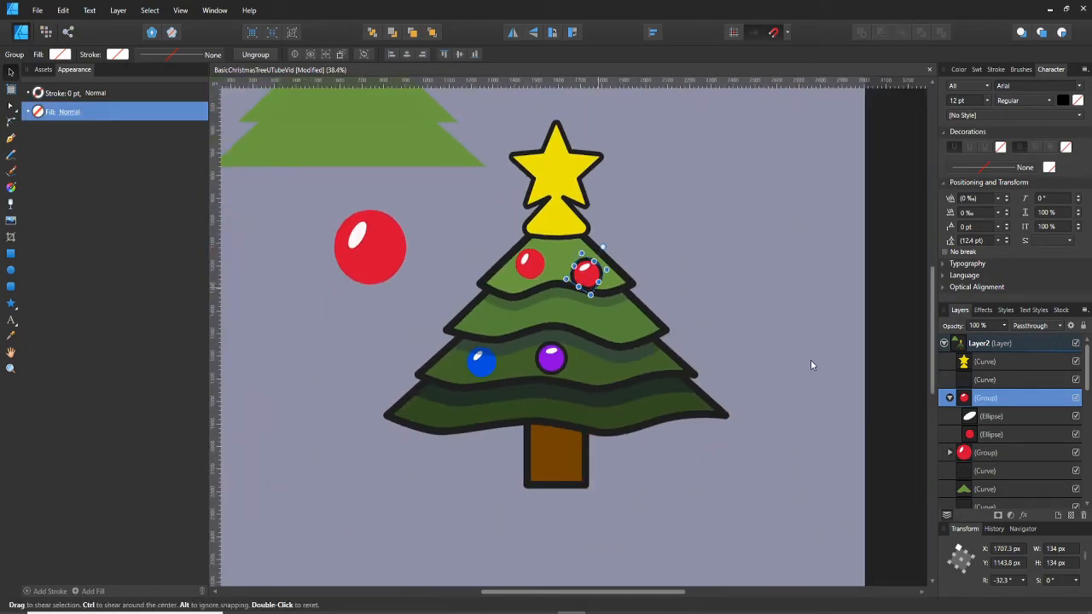
left_click(981, 435)
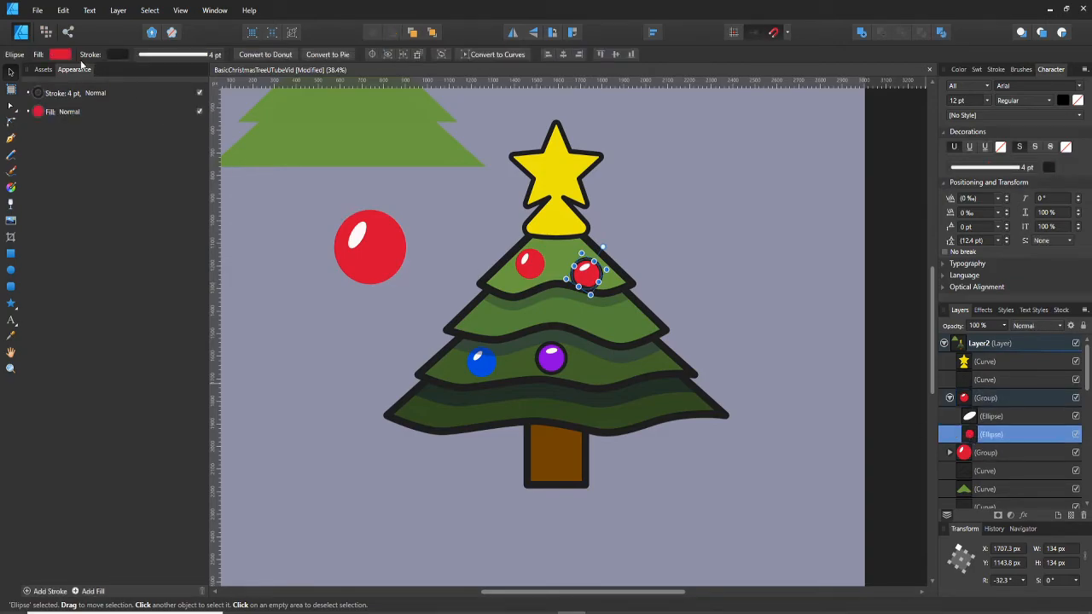
left_click(70, 56)
mouse_move(60, 112)
left_mouse_down()
mouse_move(40, 113)
mouse_move(44, 122)
left_mouse_up()
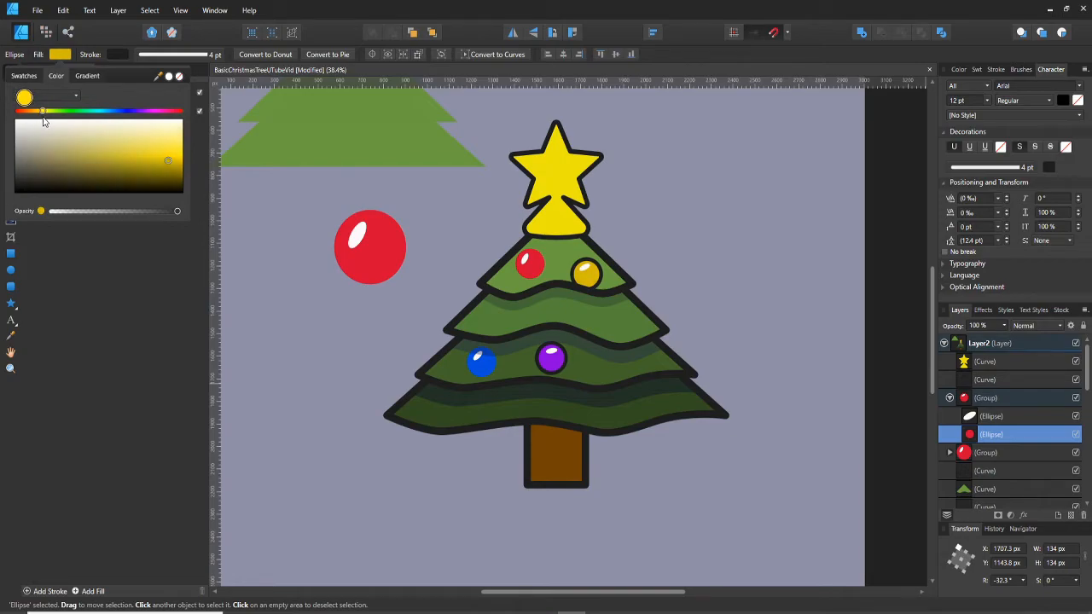
left_click_drag(44, 121, 75, 122)
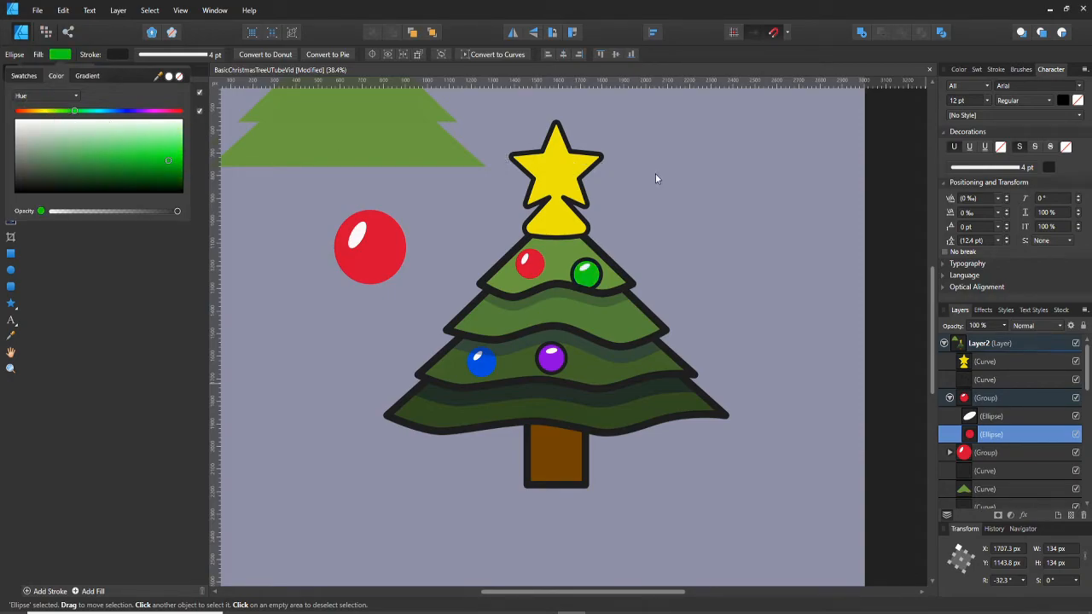
left_click(672, 202)
left_click(671, 231)
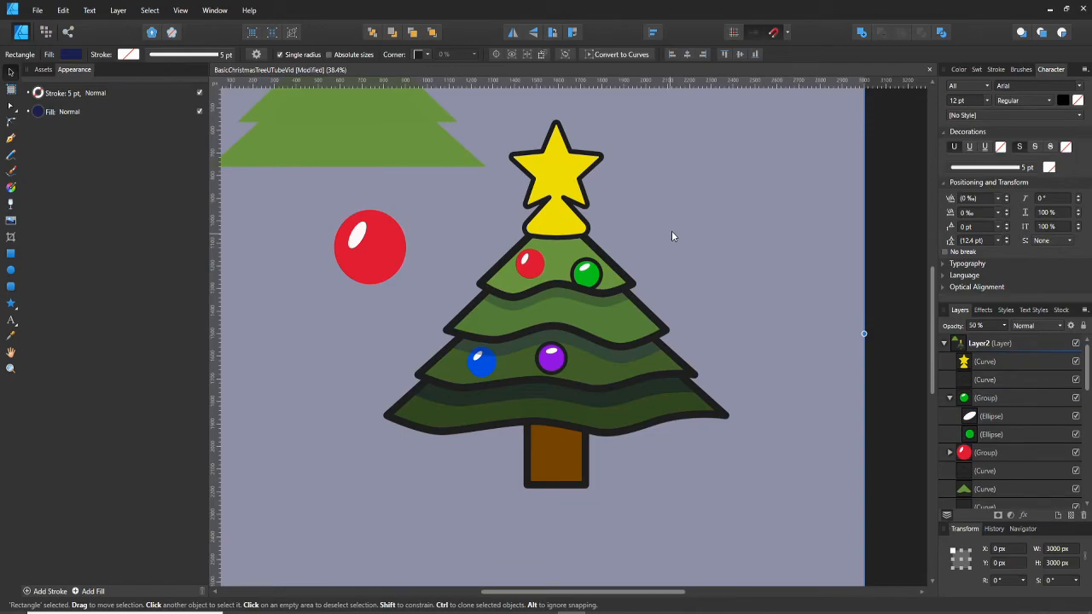
- Give the circle of the top tier's left red ornament a 4 pt near-black stroke
scroll(671, 230, "down", 1)
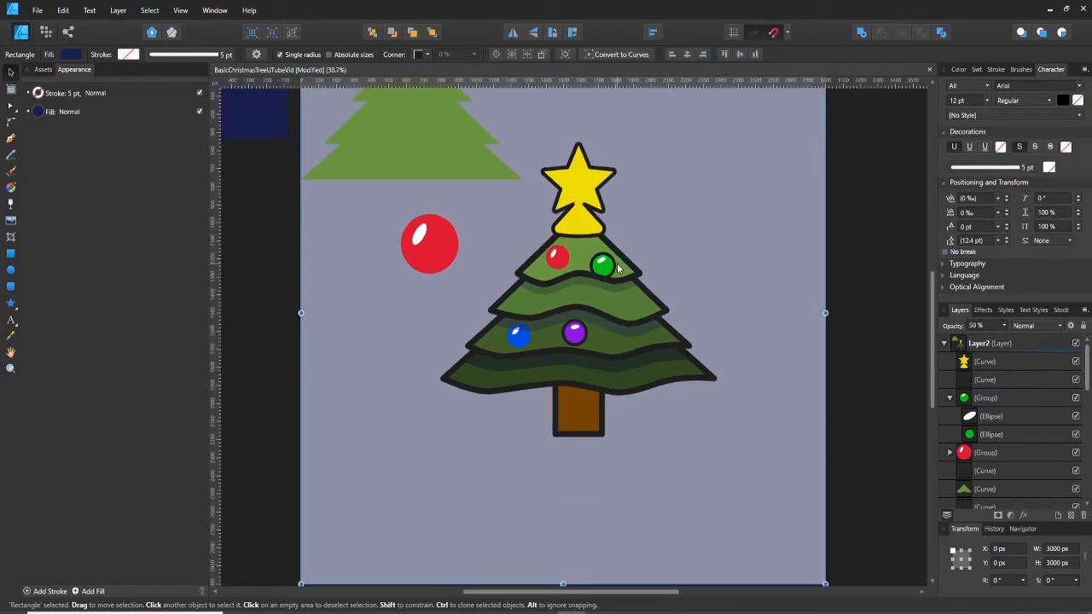
left_click(555, 265)
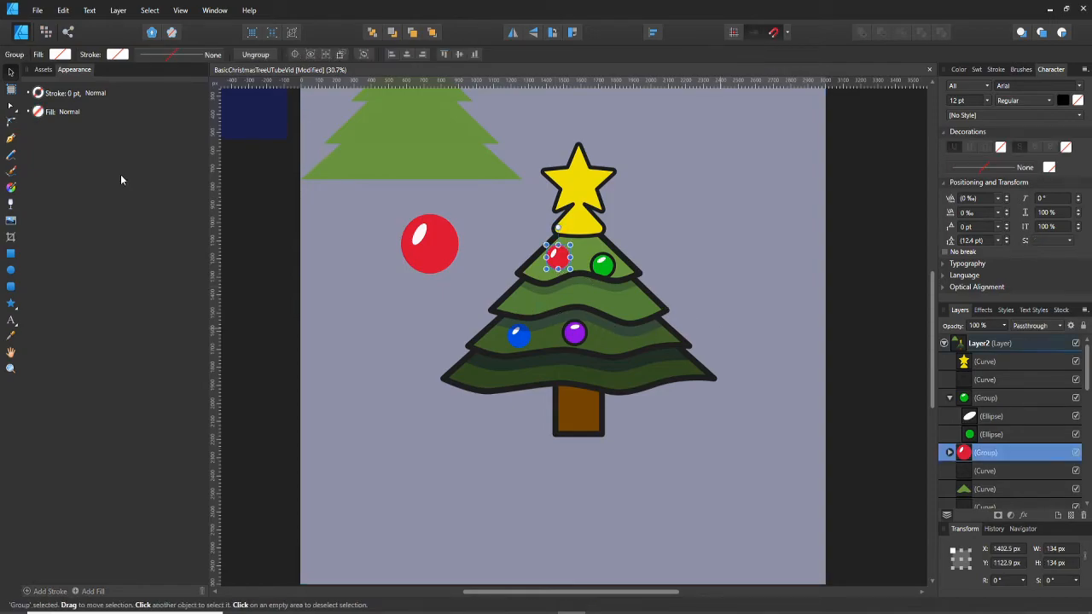
scroll(1002, 412, "down", 2)
left_click(949, 343)
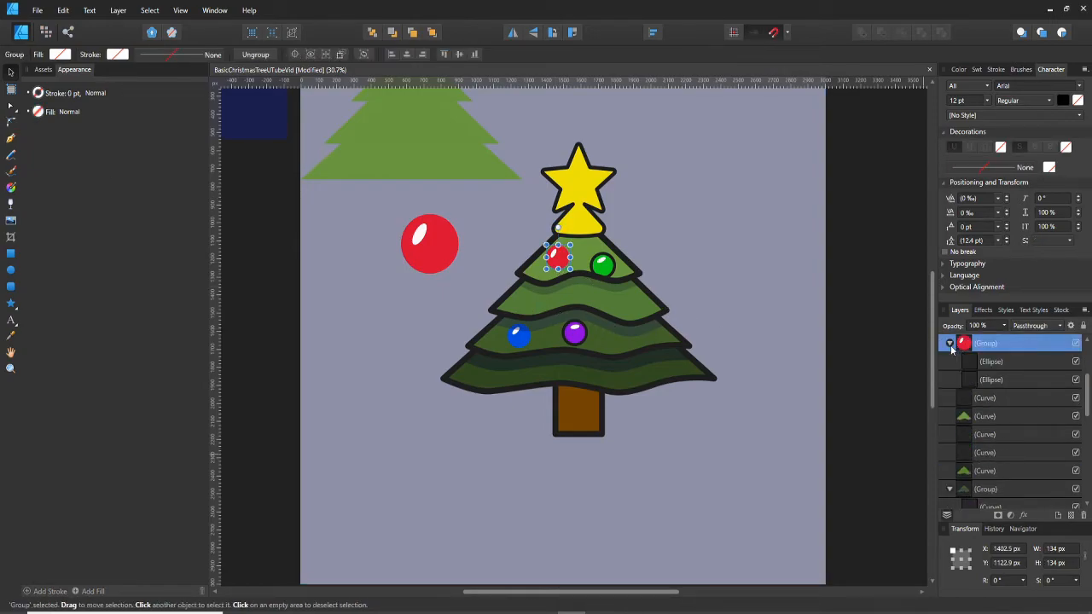
left_click(970, 381)
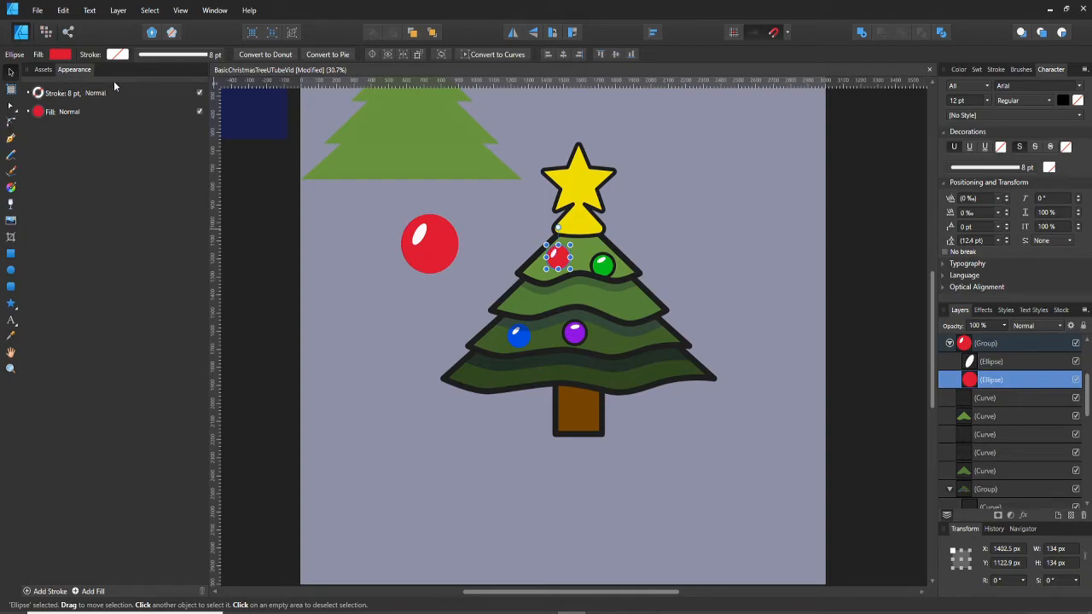
left_click(124, 53)
left_click(173, 56)
left_click(173, 59)
left_click(229, 100)
type("4")
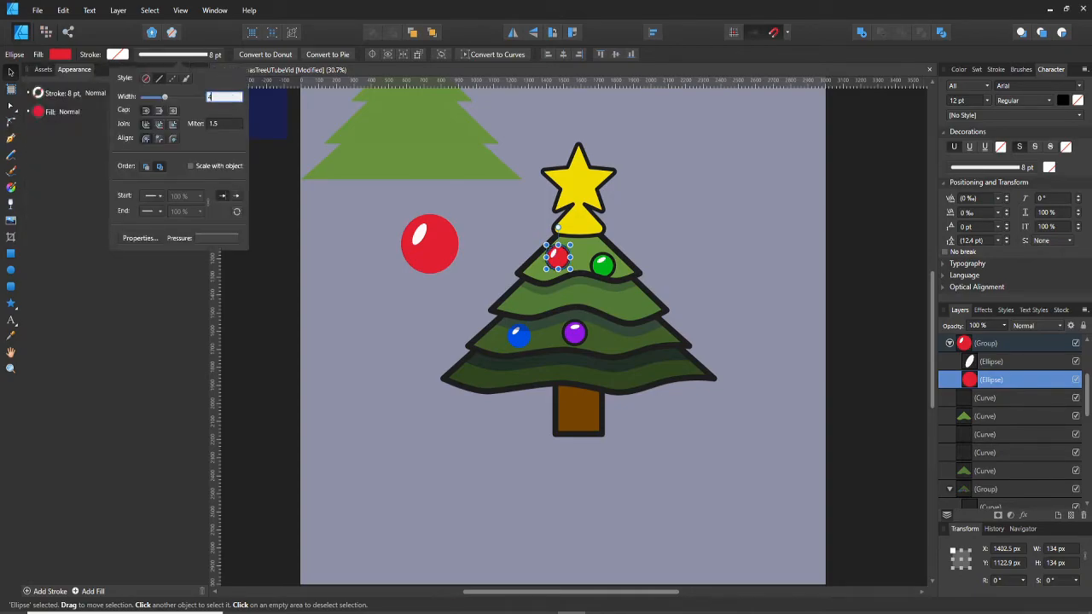
key("Return")
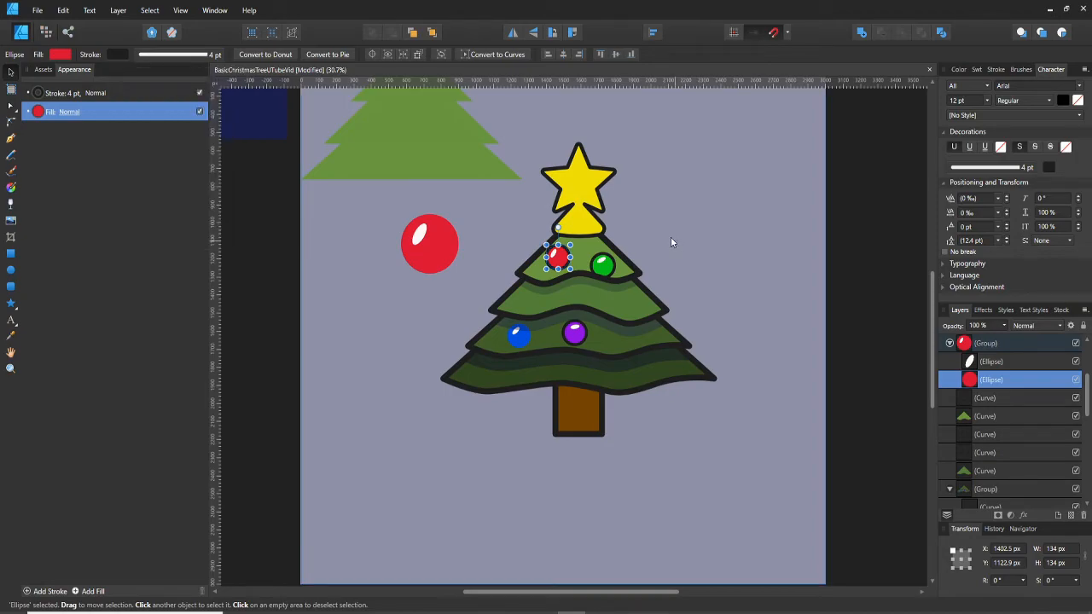
left_click(671, 237)
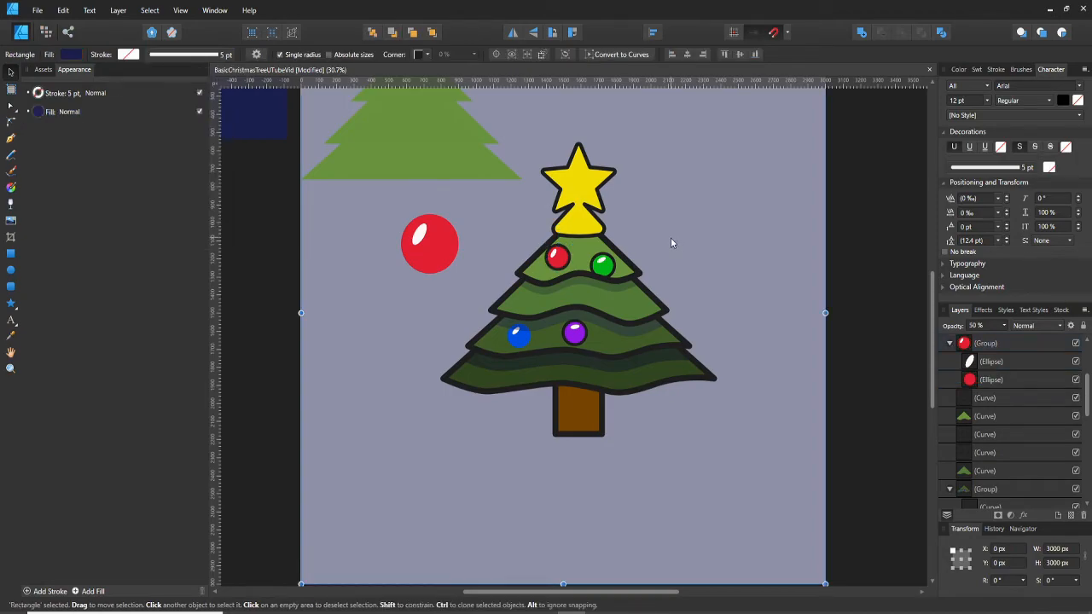
- Copy the green ornament to the right end of the bottom tier and layer it directly above the tier's green shape, beneath its shadow and outline
left_click(608, 271)
mouse_move(608, 270)
left_mouse_down()
mouse_move(638, 315)
mouse_move(657, 378)
mouse_move(650, 370)
left_mouse_up()
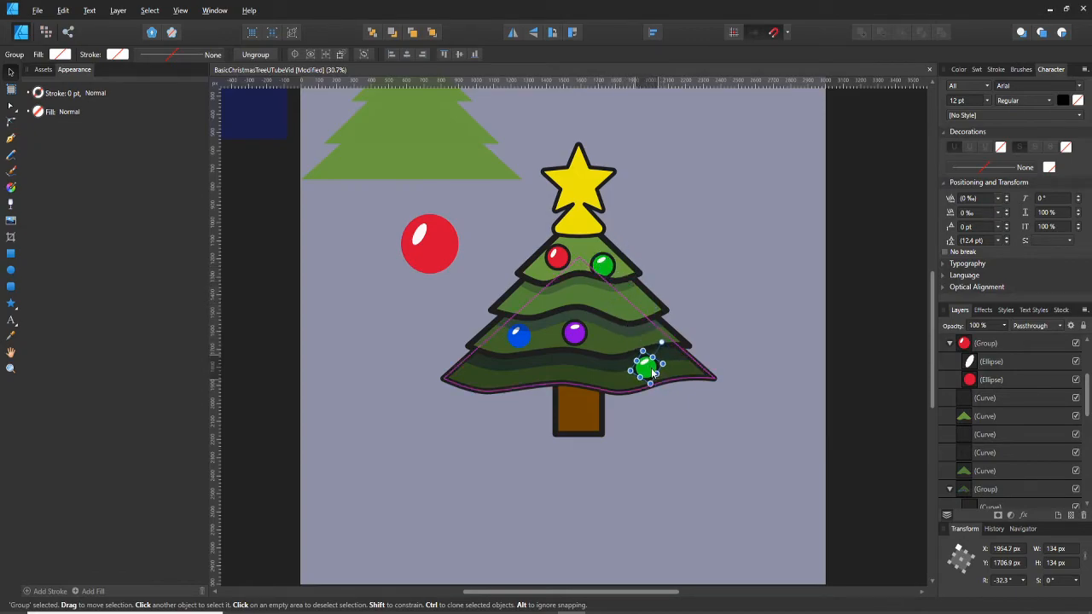
scroll(976, 360, "up", 2)
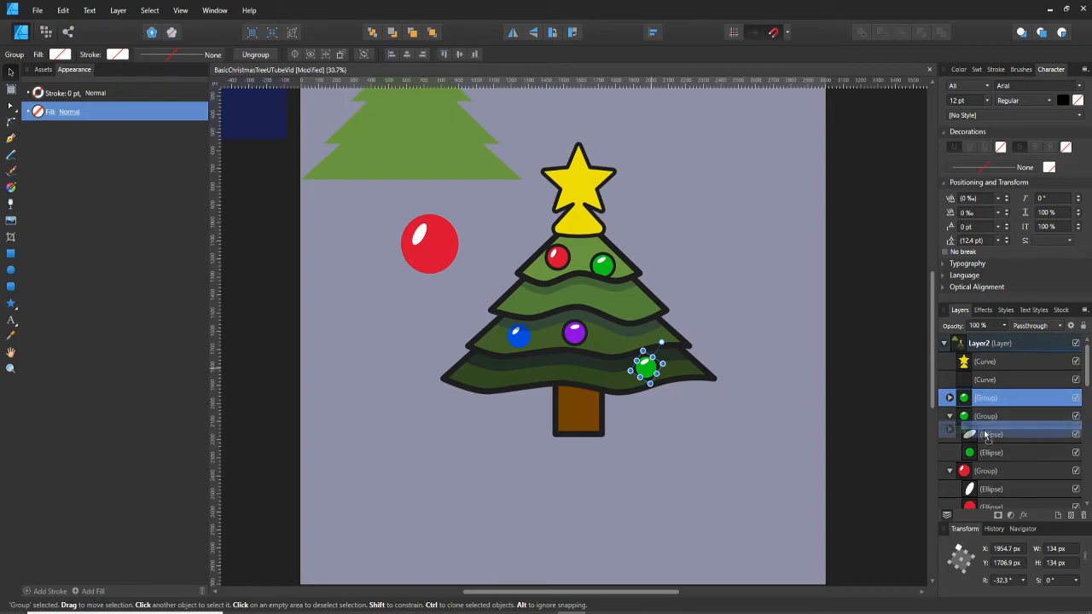
scroll(985, 398, "down", 2)
scroll(995, 501, "down", 5)
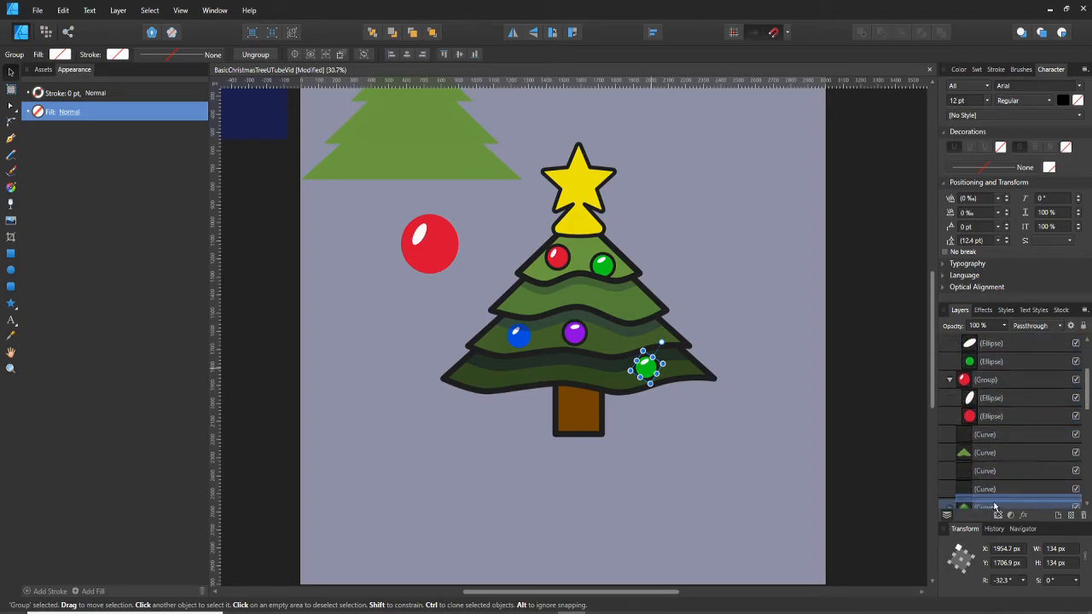
scroll(998, 516, "down", 6)
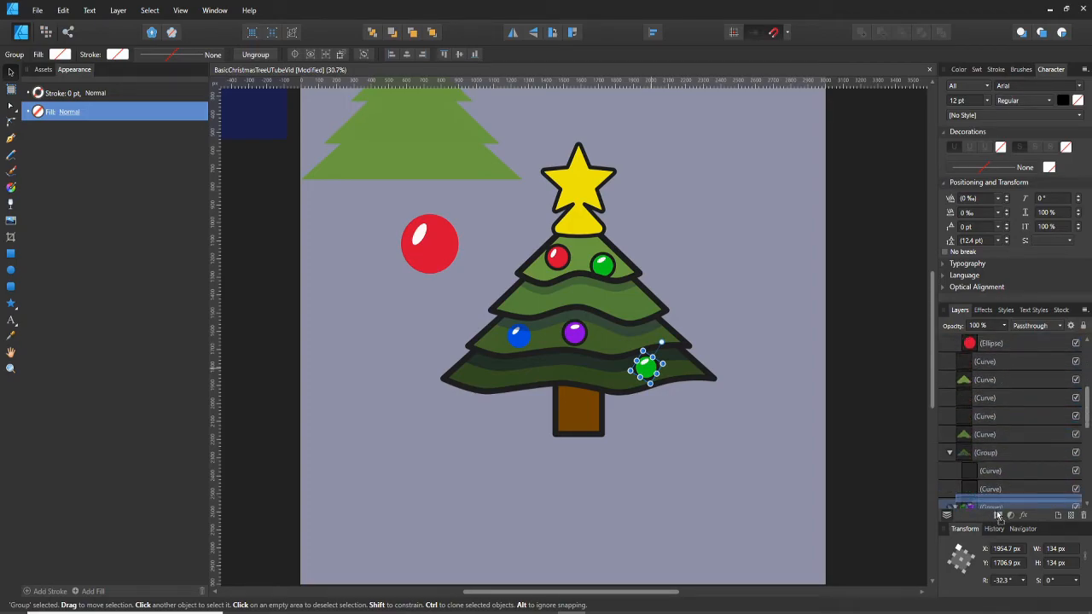
scroll(998, 516, "down", 6)
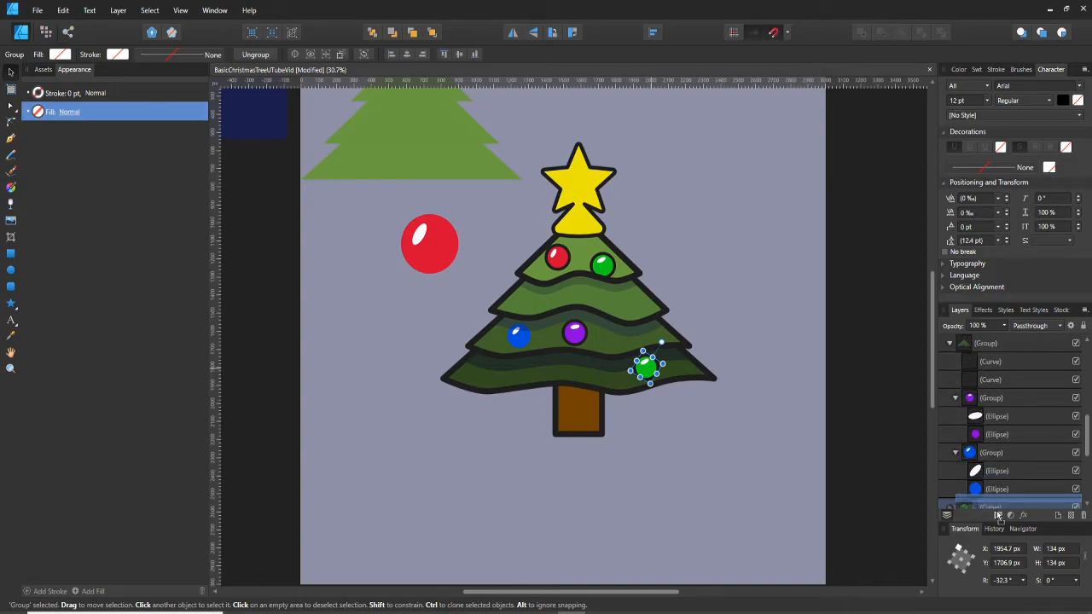
scroll(998, 516, "down", 3)
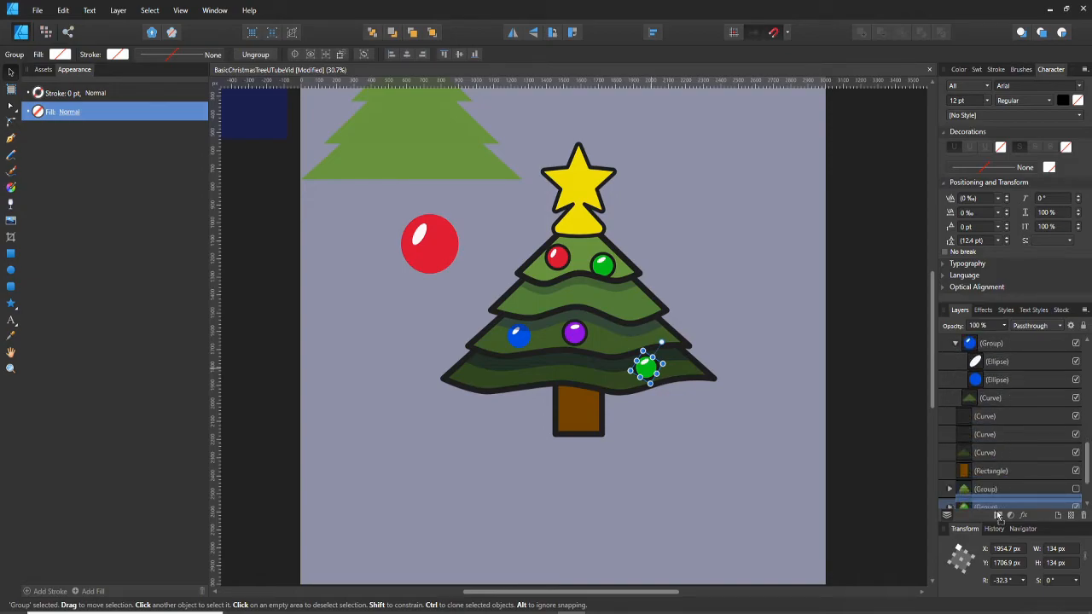
left_click_drag(986, 434, 986, 433)
left_click(663, 393)
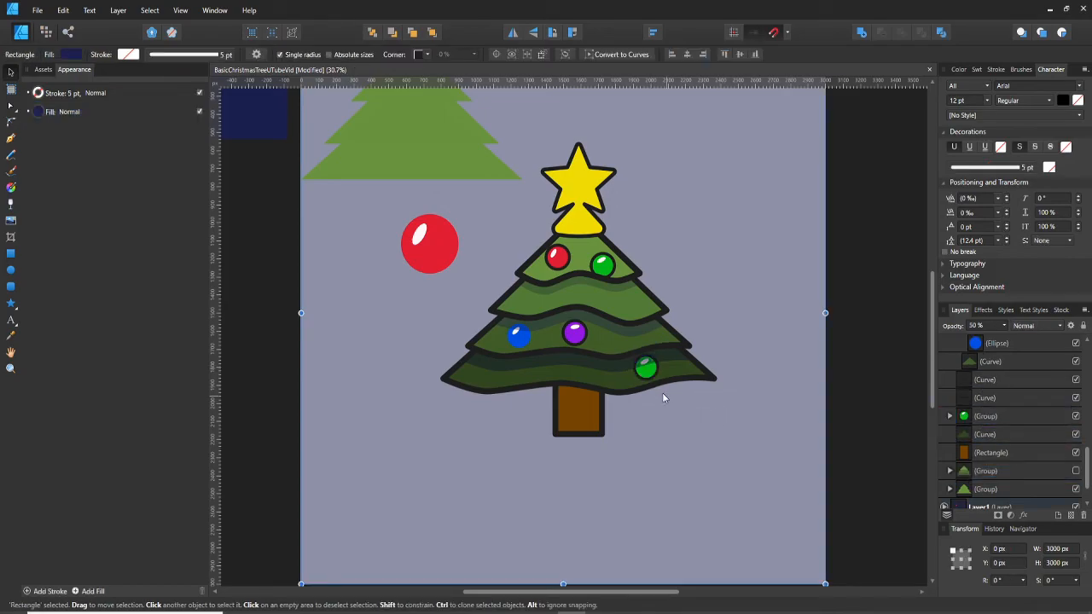
- Copy the bottom tier's green ornament to the tier's left end, about X 1017 px, Y 1741 px, filling its circle with the large ornament's red
left_click(648, 375)
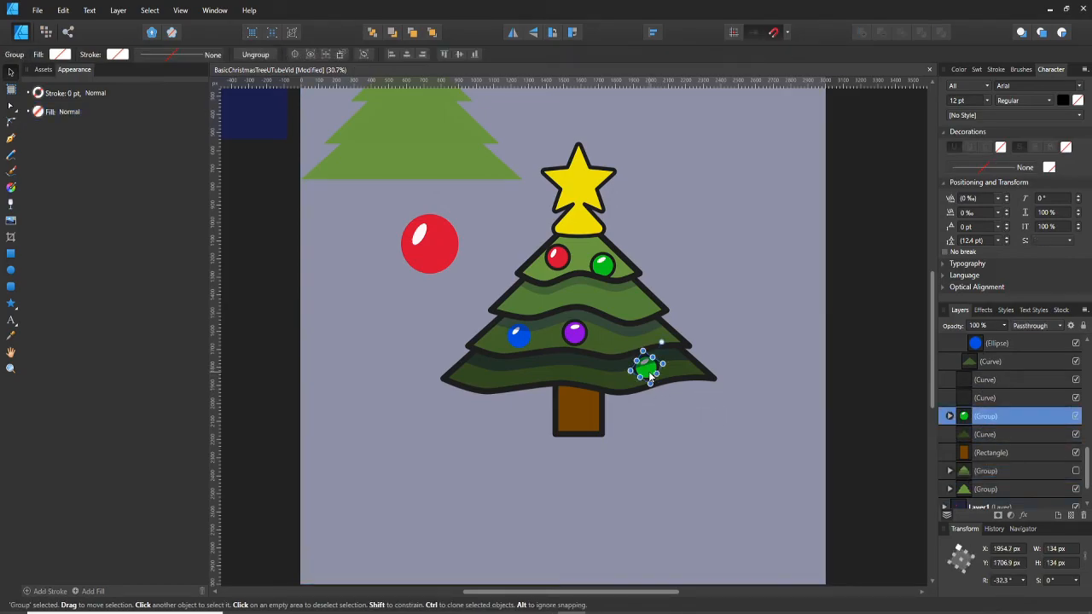
mouse_move(649, 375)
left_mouse_down()
mouse_move(501, 371)
mouse_move(465, 384)
mouse_move(484, 383)
left_mouse_up()
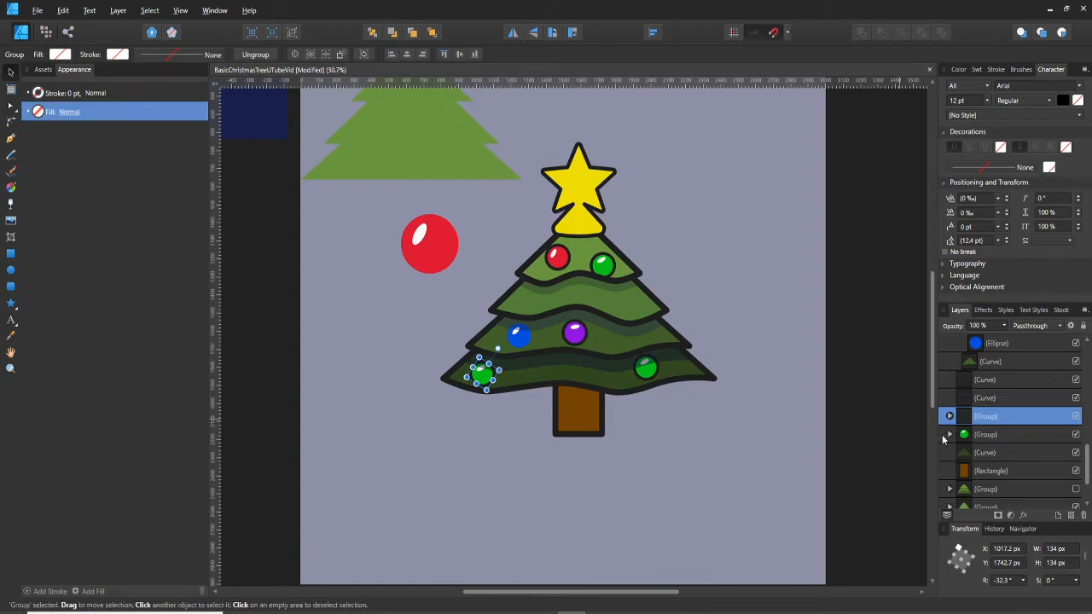
left_click(950, 416)
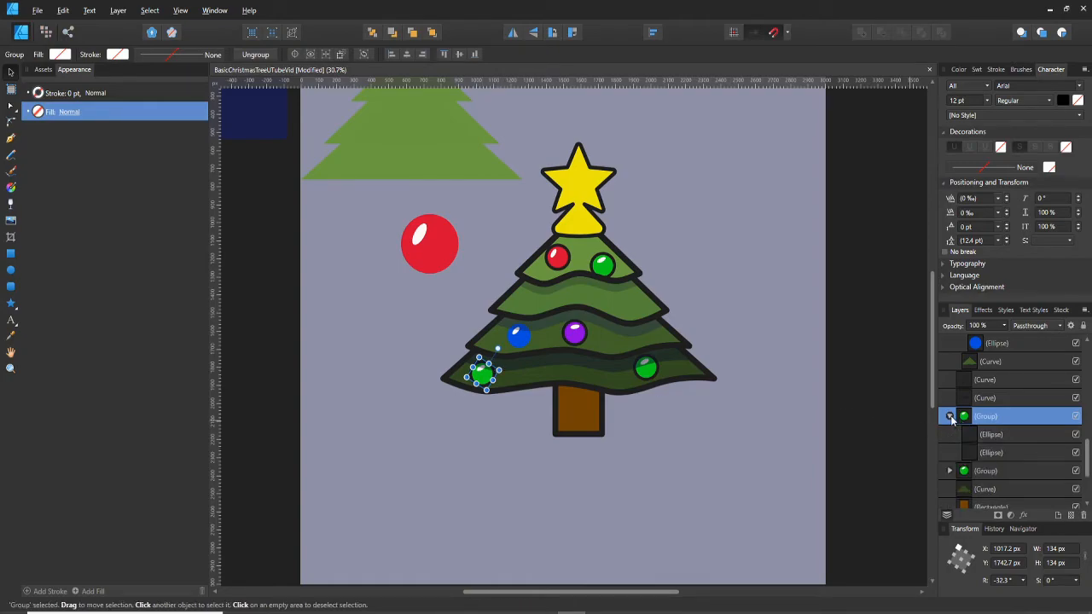
left_click(971, 453)
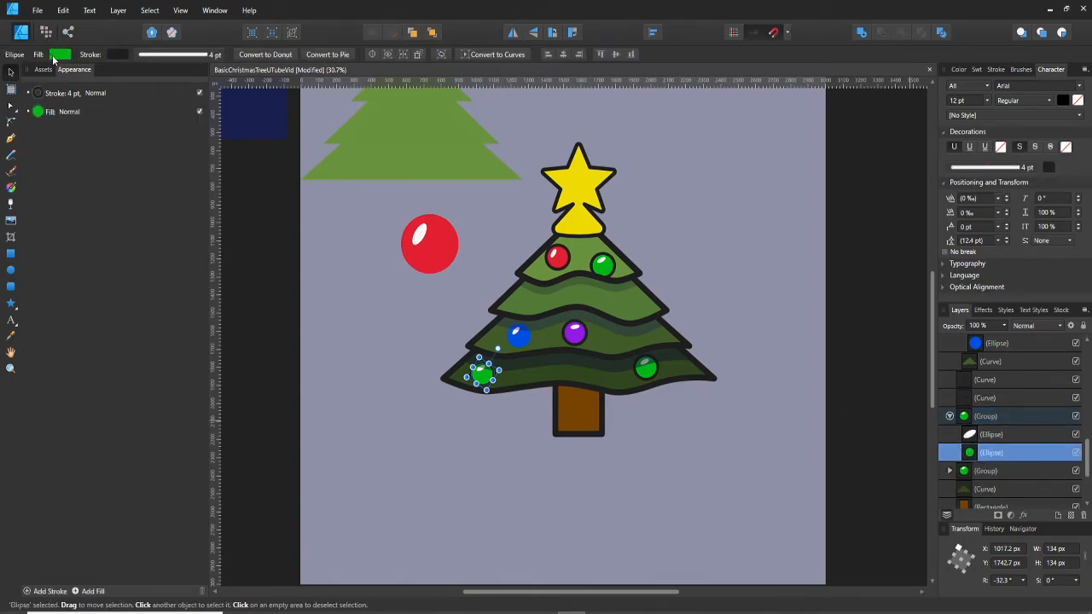
left_click(58, 55)
left_click_drag(159, 77, 431, 256)
left_click(170, 77)
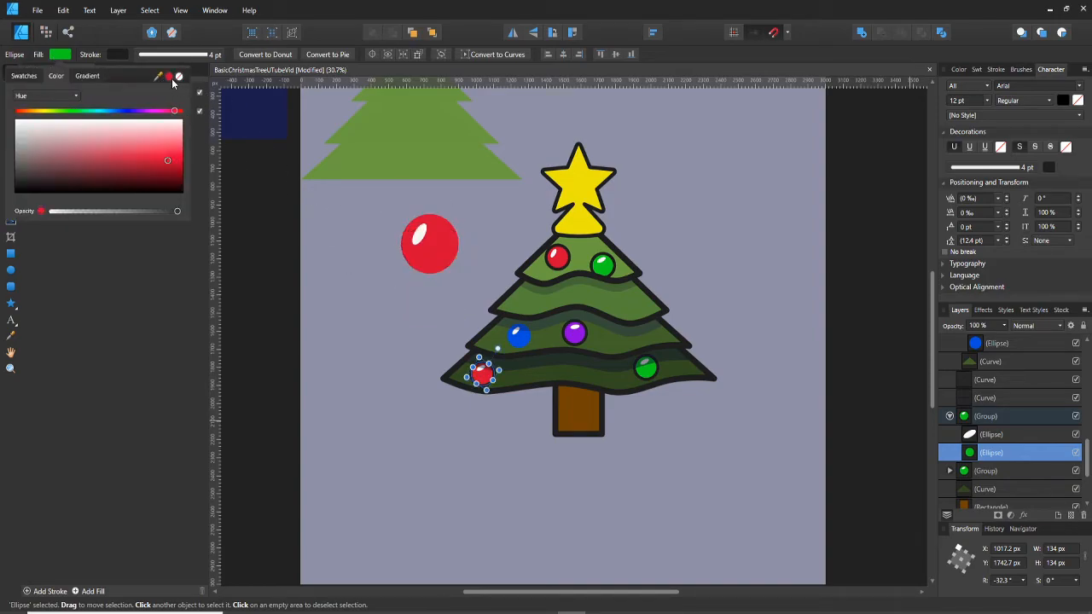
left_click(369, 362)
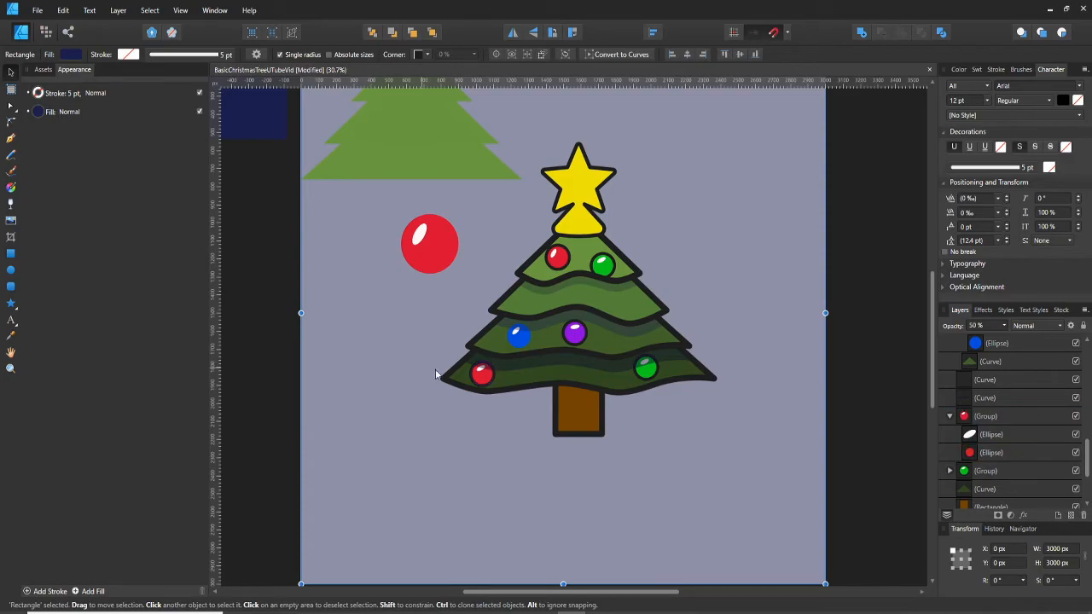
left_click(480, 381)
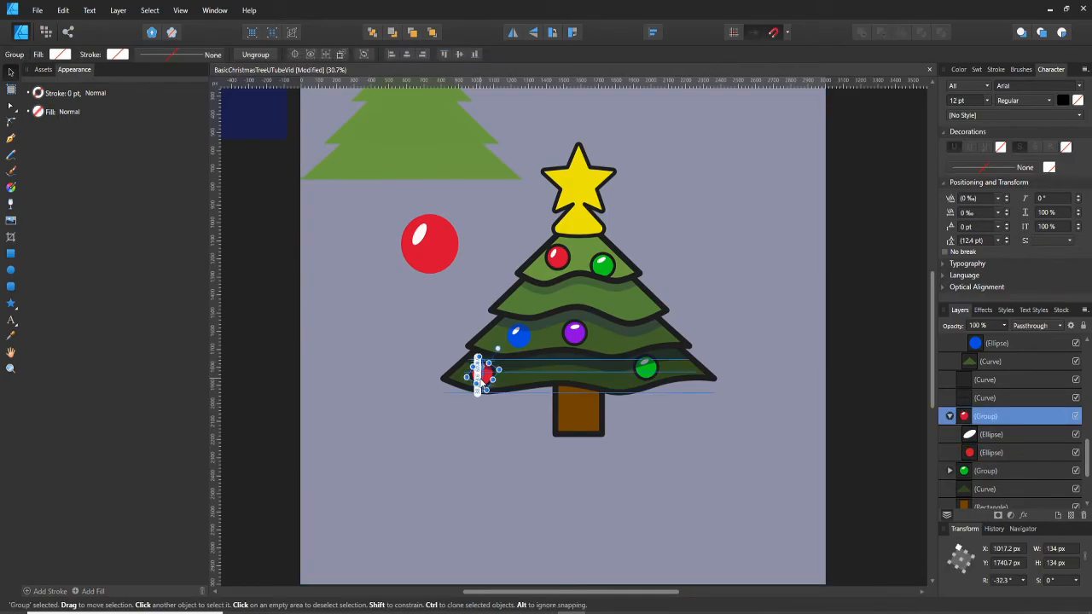
left_click(487, 420)
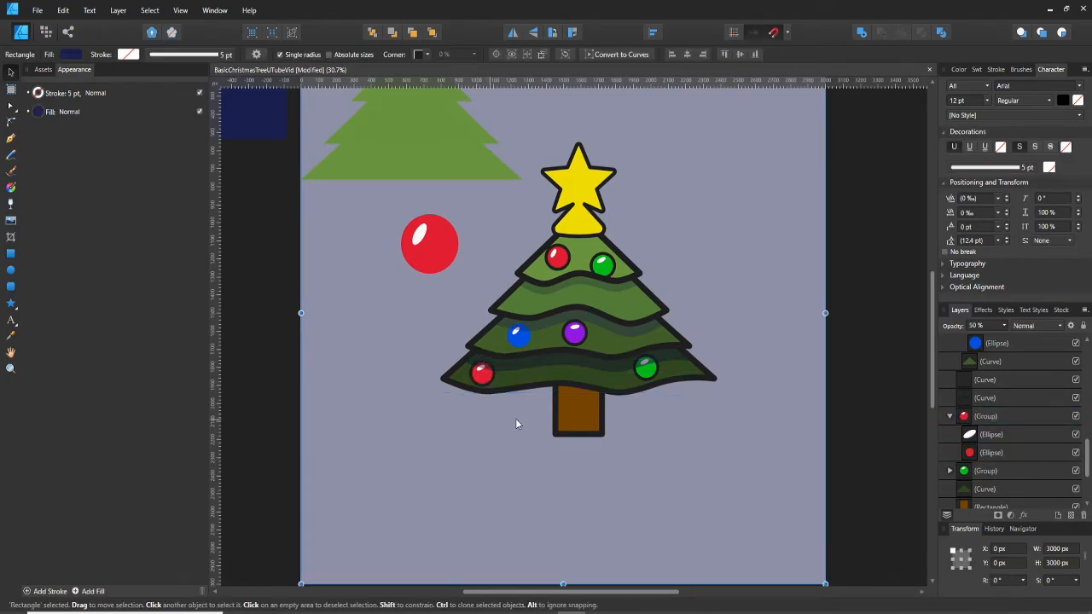
- Give the blue ornament's circle a near-black stroke matching the other ornaments' outlines
left_click(526, 344)
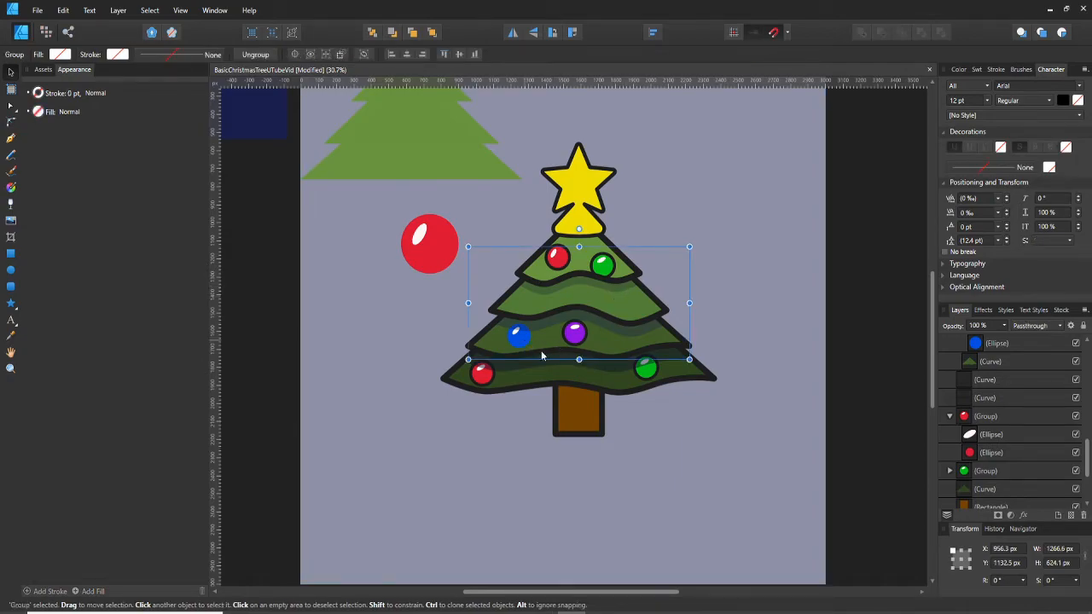
left_click(978, 343)
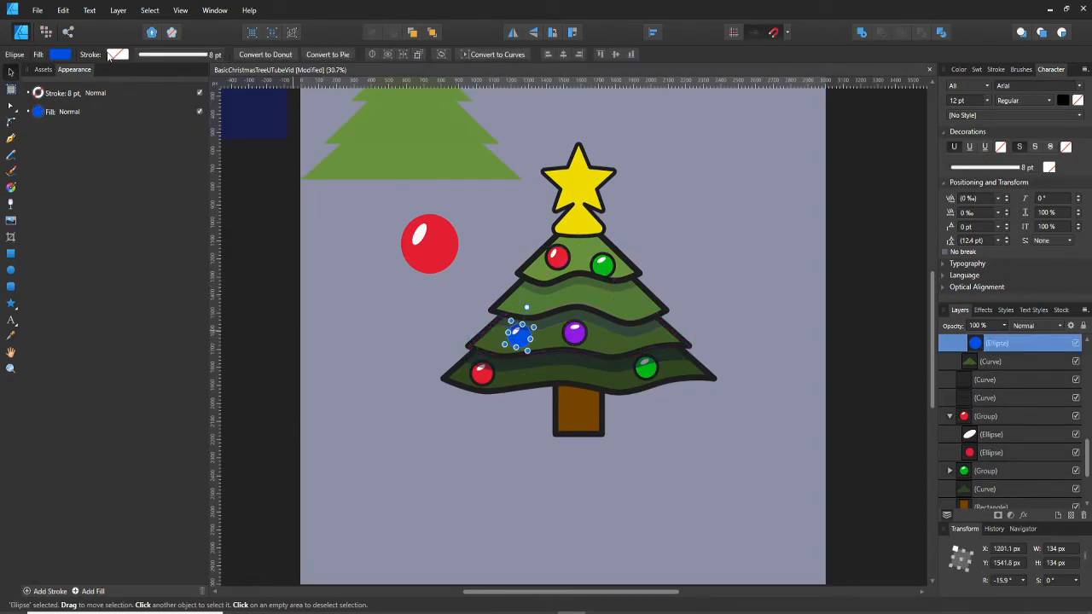
left_click(169, 55)
left_click(213, 97)
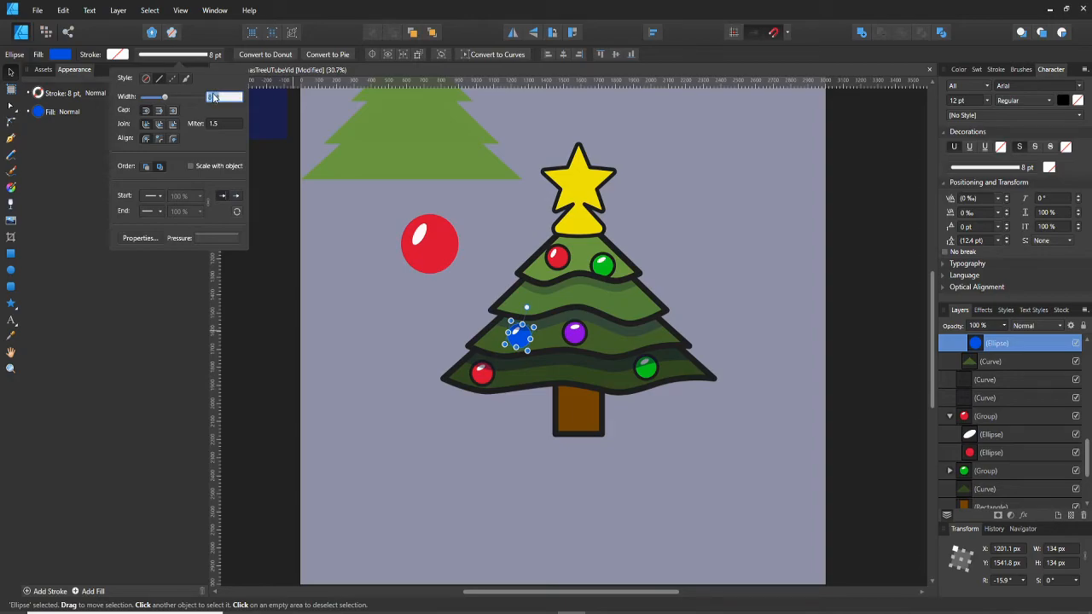
key("Return")
left_click(634, 212)
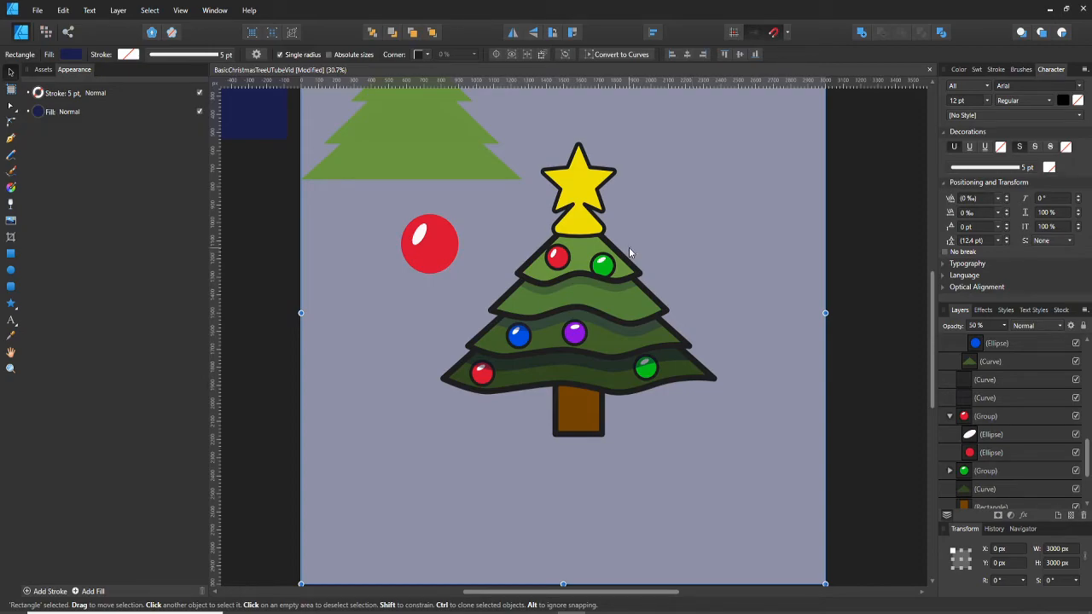
- Copy the yellow star beside the tree, duplicate the copy slightly higher, and subtract the upper duplicate from the lower one
left_click(582, 219)
mouse_move(596, 227)
left_mouse_down()
mouse_move(624, 201)
mouse_move(661, 230)
left_mouse_up()
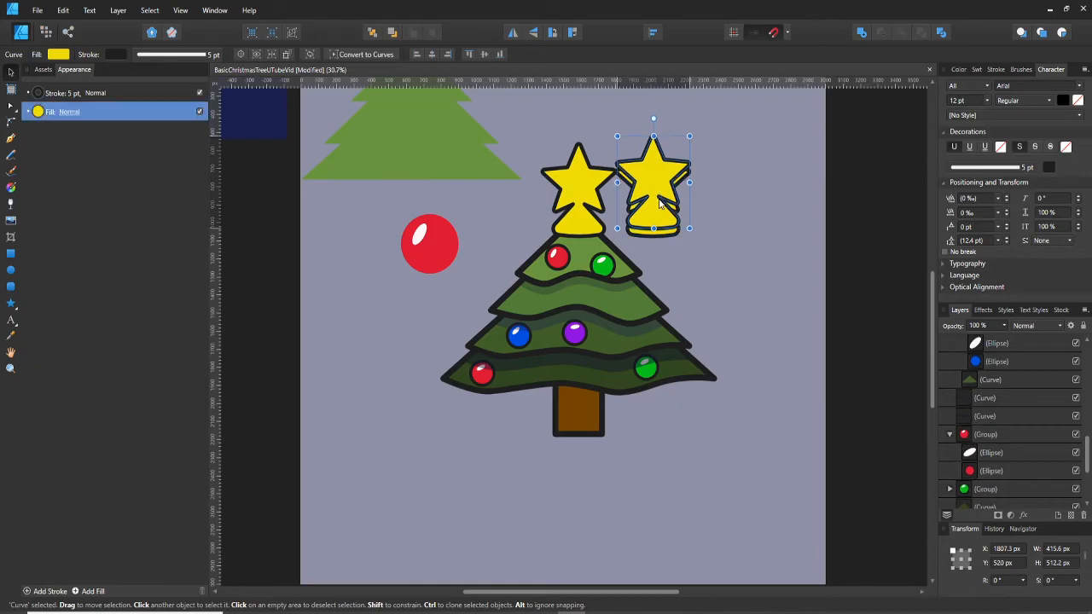
left_click(663, 230, "shift")
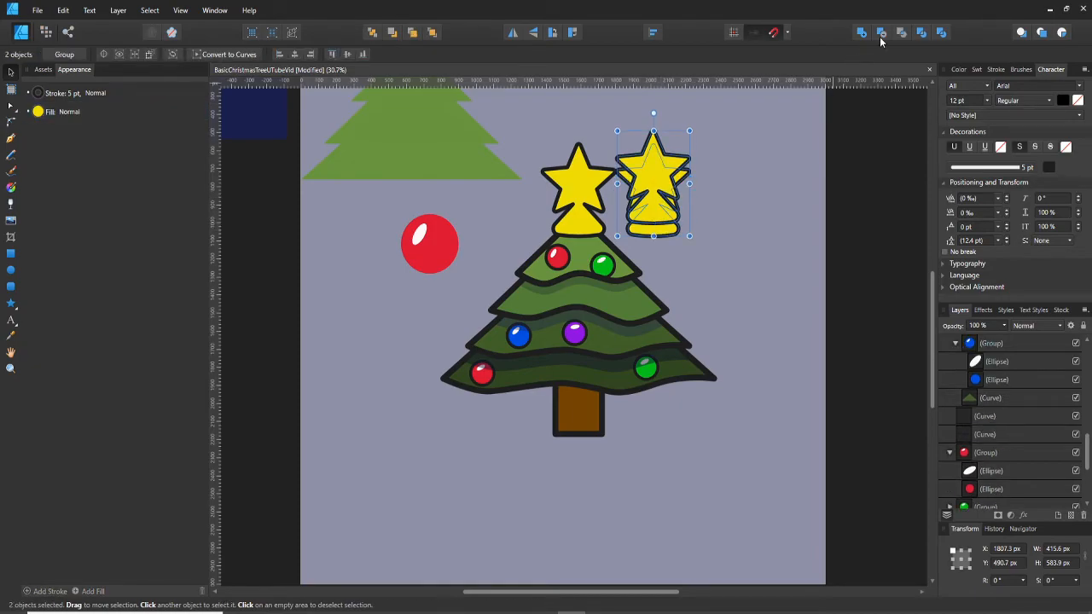
- Delete the leftover upper nodes of the subtracted star copy, keeping only the curved yellow strip from its base
key("a")
left_click_drag(704, 210, 606, 144)
key("Delete")
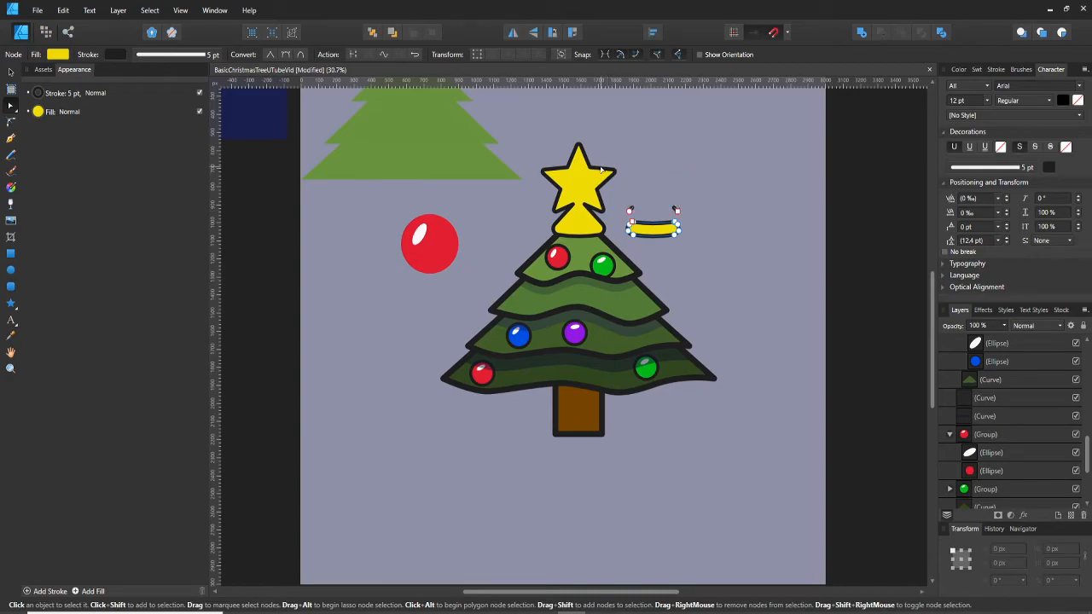
left_click_drag(622, 193, 699, 218)
key("Delete")
key("v")
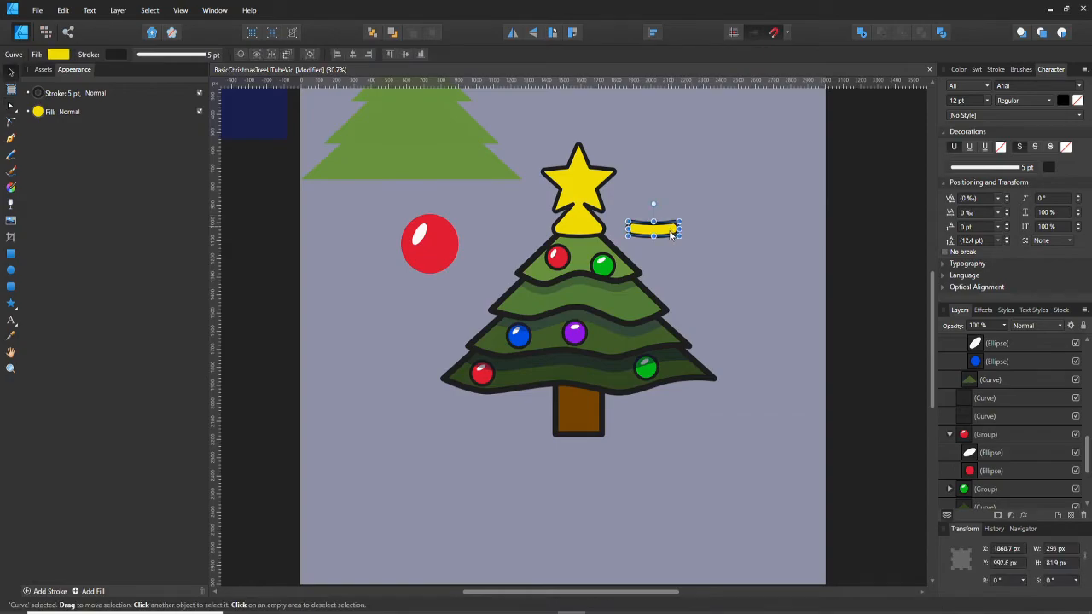
- Place the curved yellow strip beneath the star in the layer order and align it with the star's base at X 1443.1 px, Y 992.6 px
scroll(970, 384, "up", 3)
scroll(1014, 382, "up", 2)
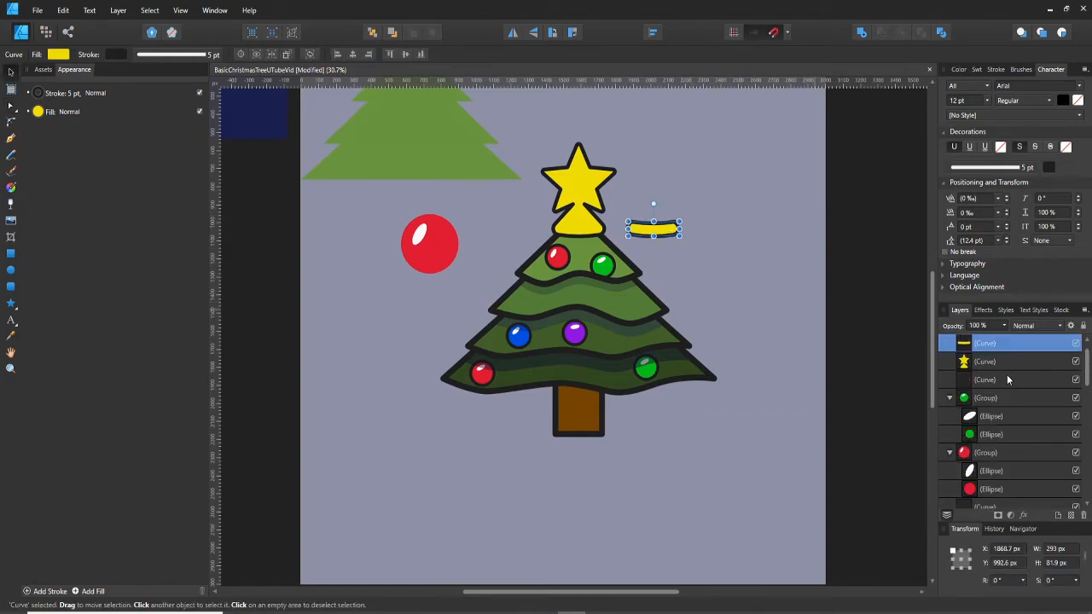
left_click_drag(983, 383, 981, 397)
left_click_drag(654, 232, 586, 240)
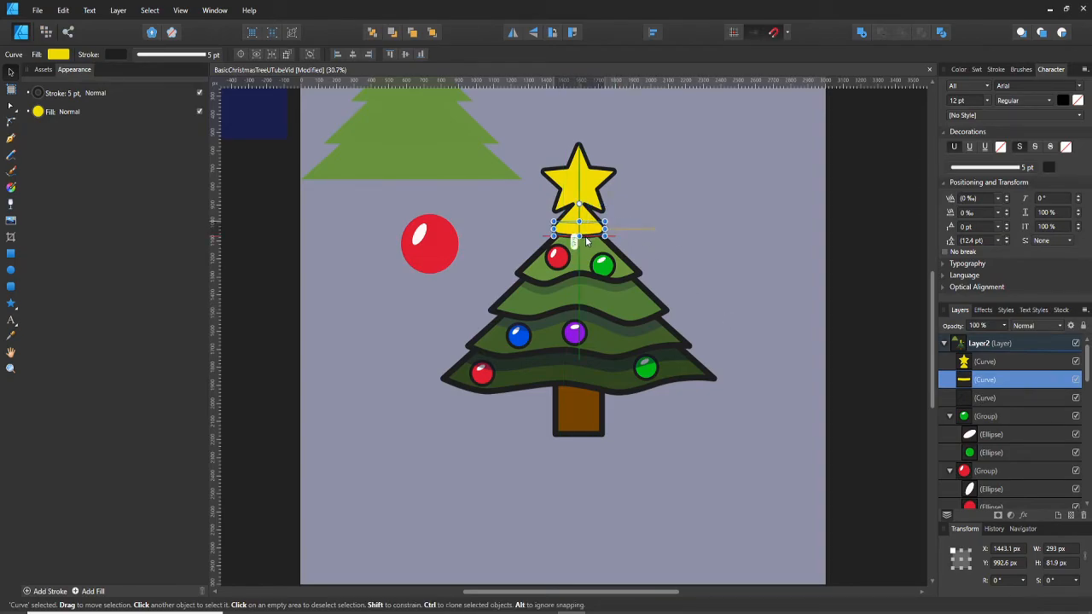
- Remove the strip's stroke and fill it with navy sampled from the dark blue rectangle, darkened by lowering its lightness
left_click(116, 54)
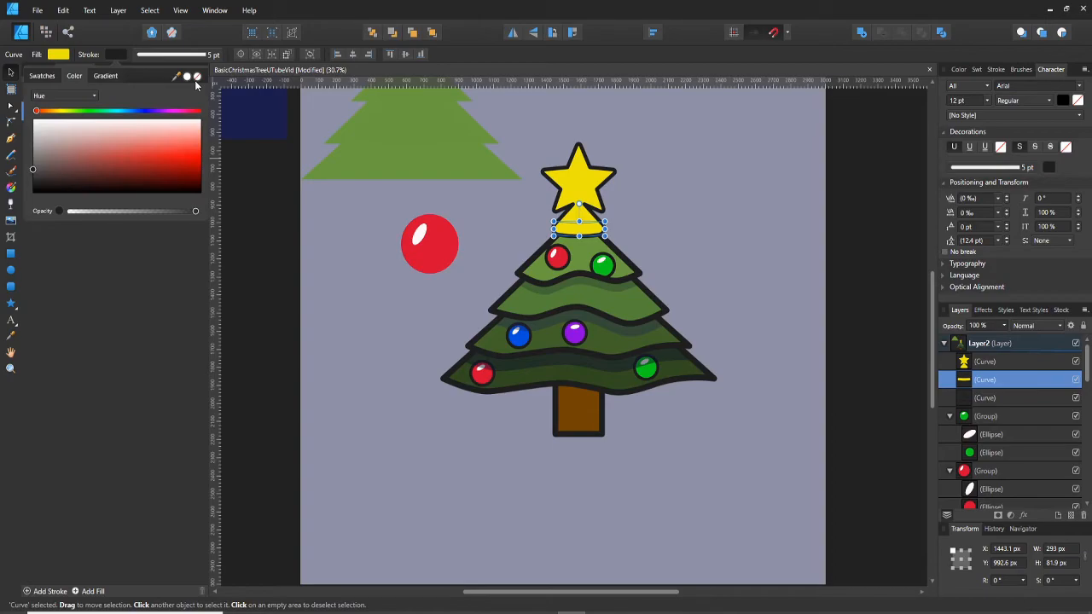
left_click(197, 76)
left_click(58, 53)
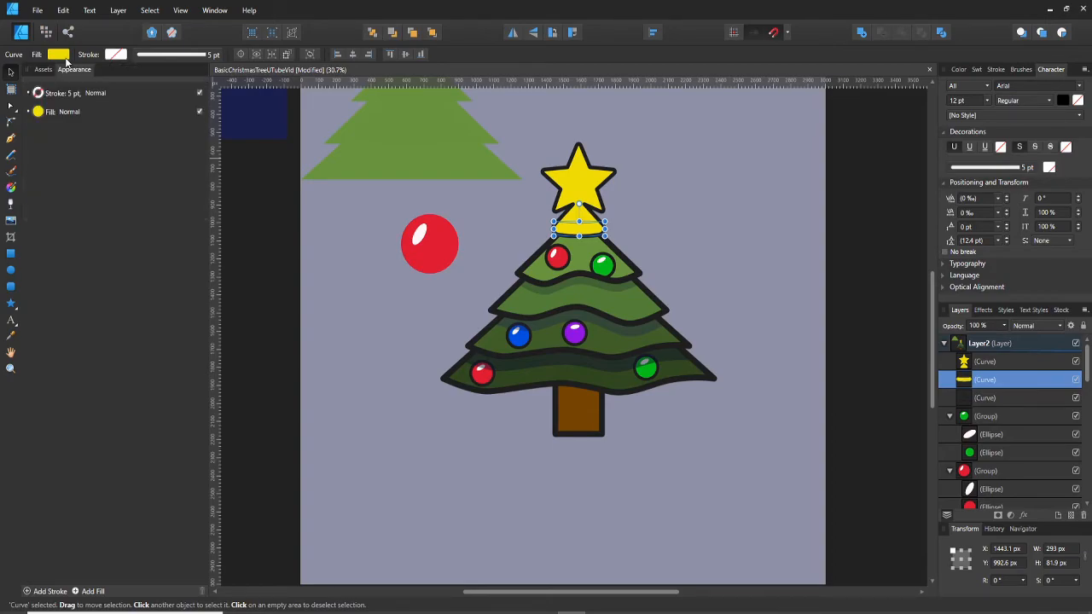
left_click_drag(157, 76, 246, 118)
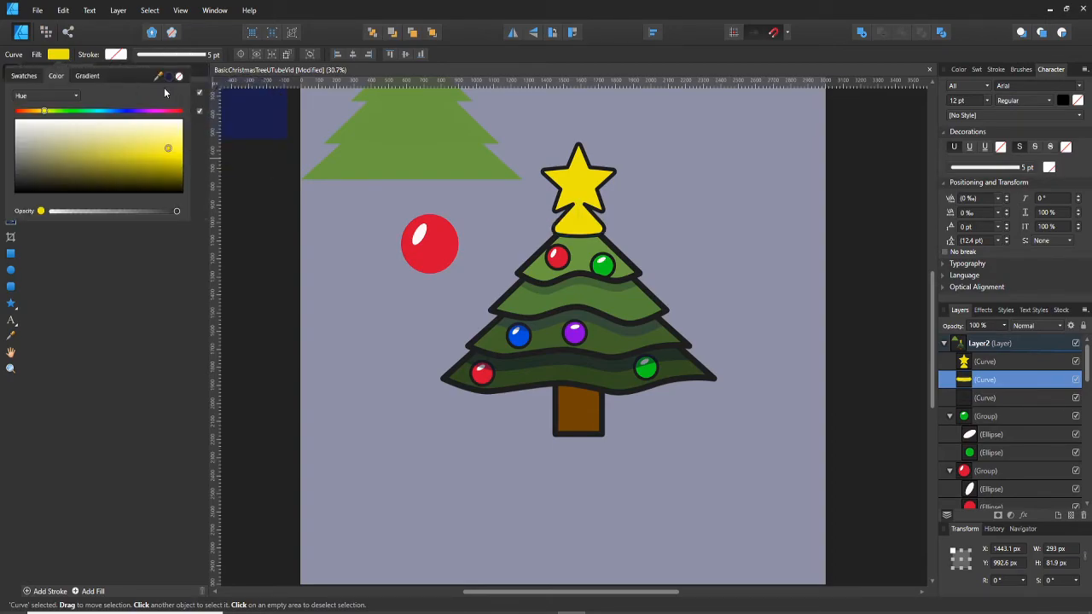
left_click(169, 77)
left_click(75, 96)
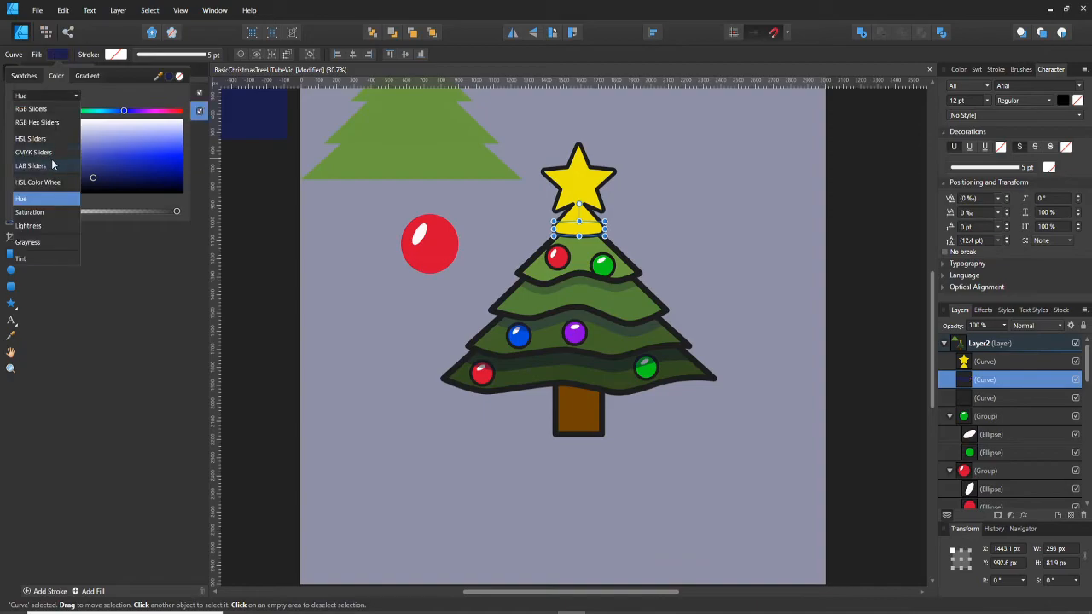
left_click(38, 215)
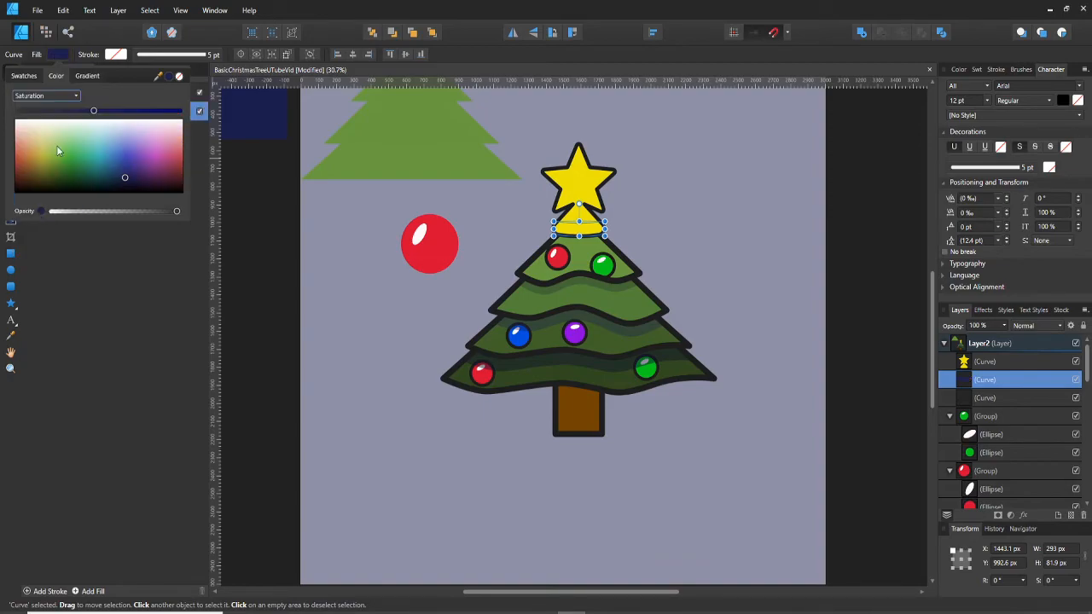
left_click(64, 101)
left_click(41, 225)
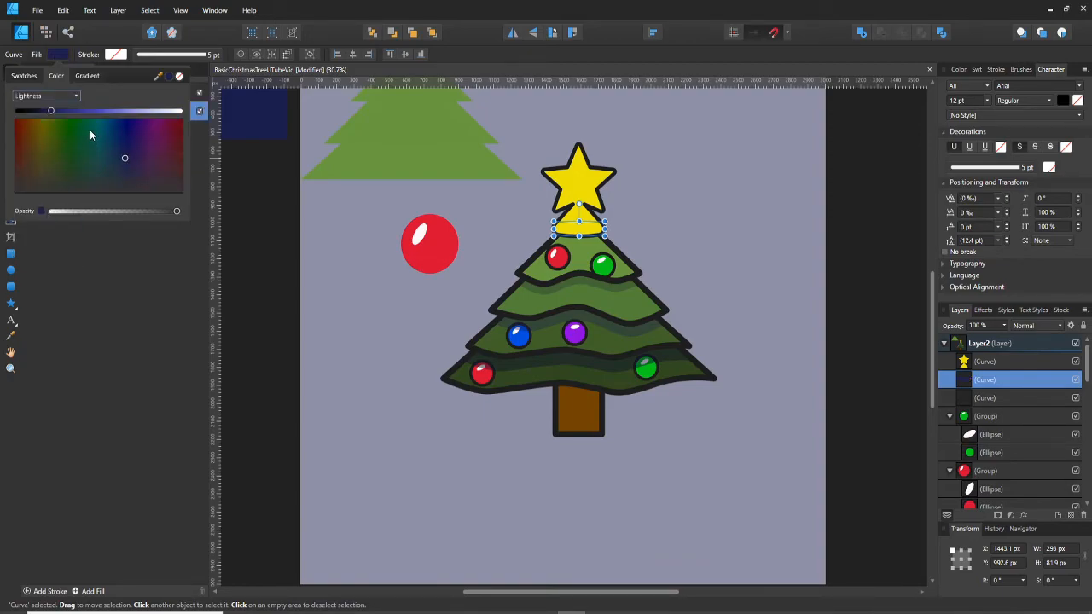
left_click(36, 111)
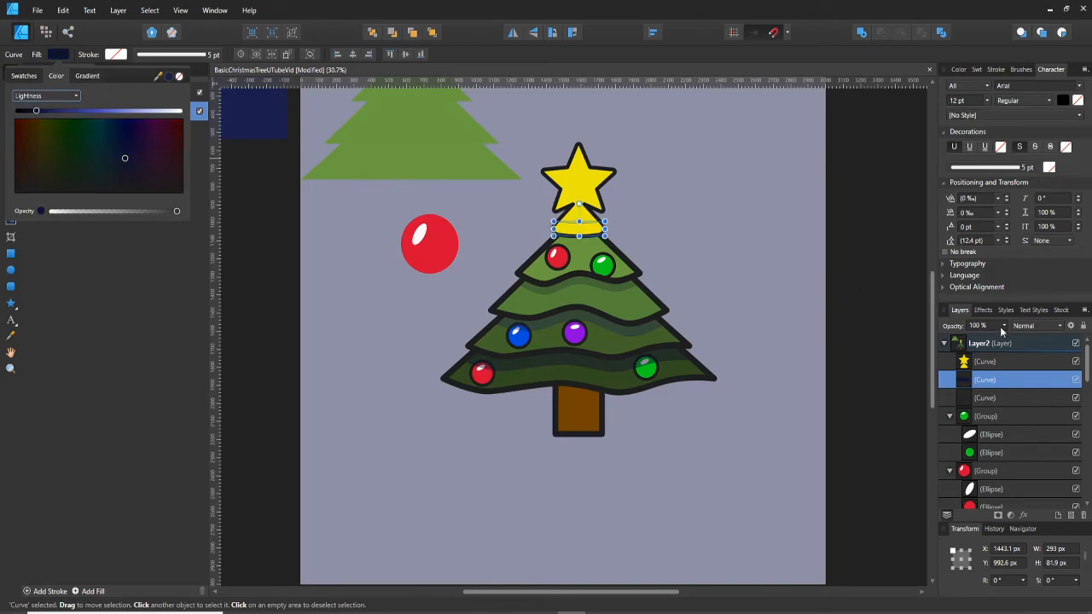
- Lower the navy strip to Y 1022.6 px and reduce its fill opacity to form a soft shadow under the star's base
left_click(982, 380)
key("shift+Down")
key("shift+Down")
key("shift+Down")
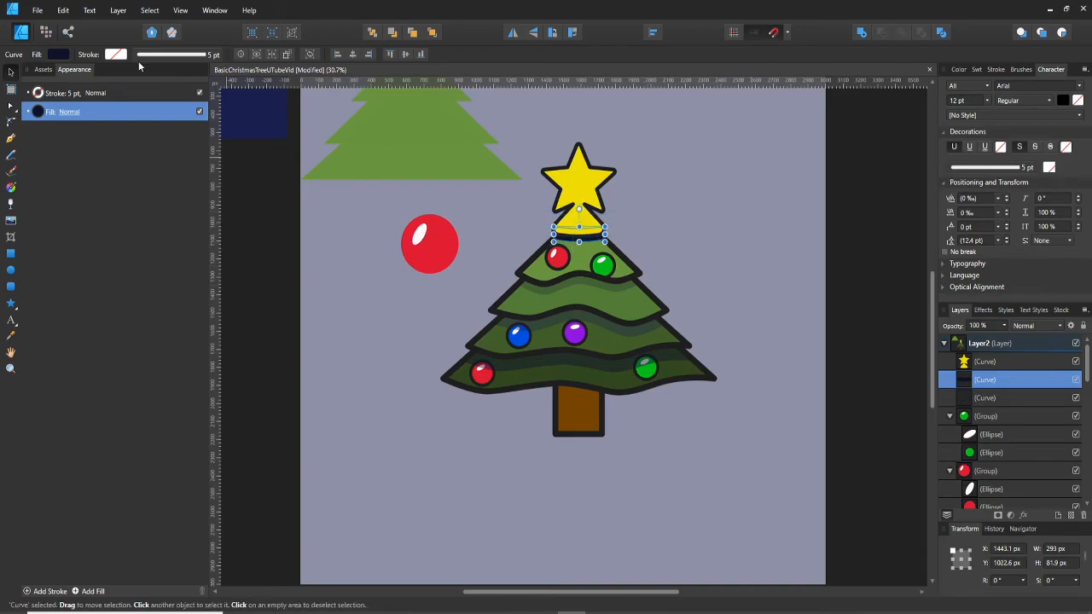
left_click(58, 53)
left_click(120, 213)
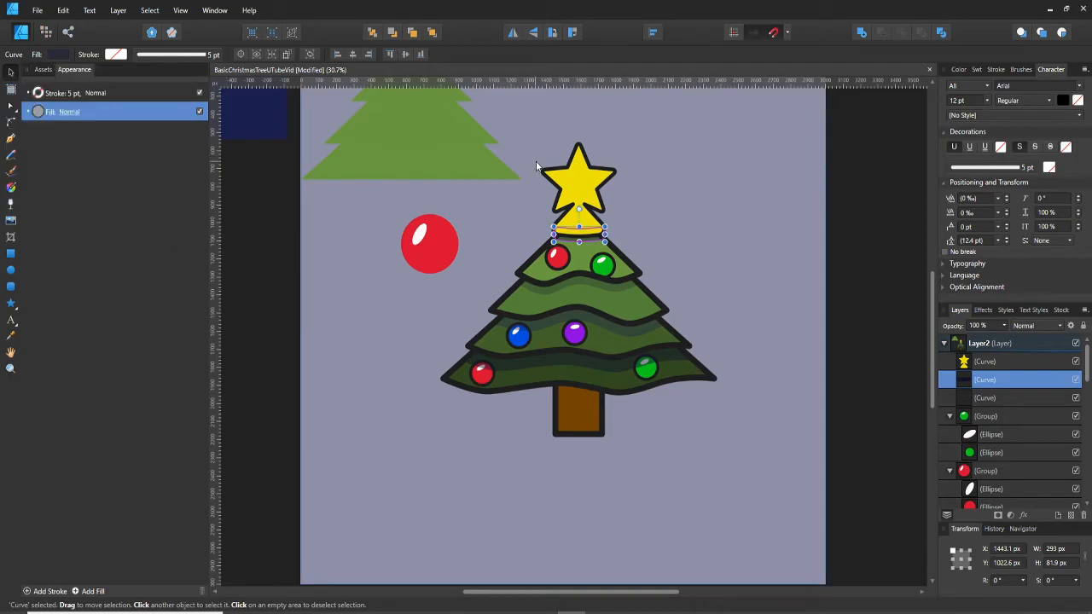
left_click(637, 172)
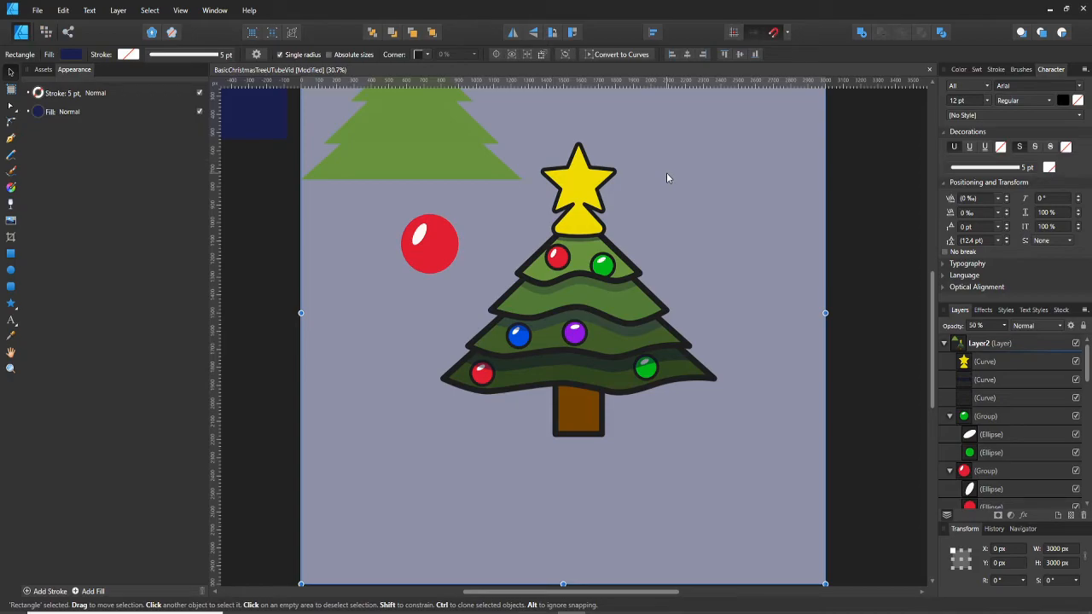
- Change the star's fill to a warmer golden yellow by adjusting its hue and lightness
left_click(587, 185)
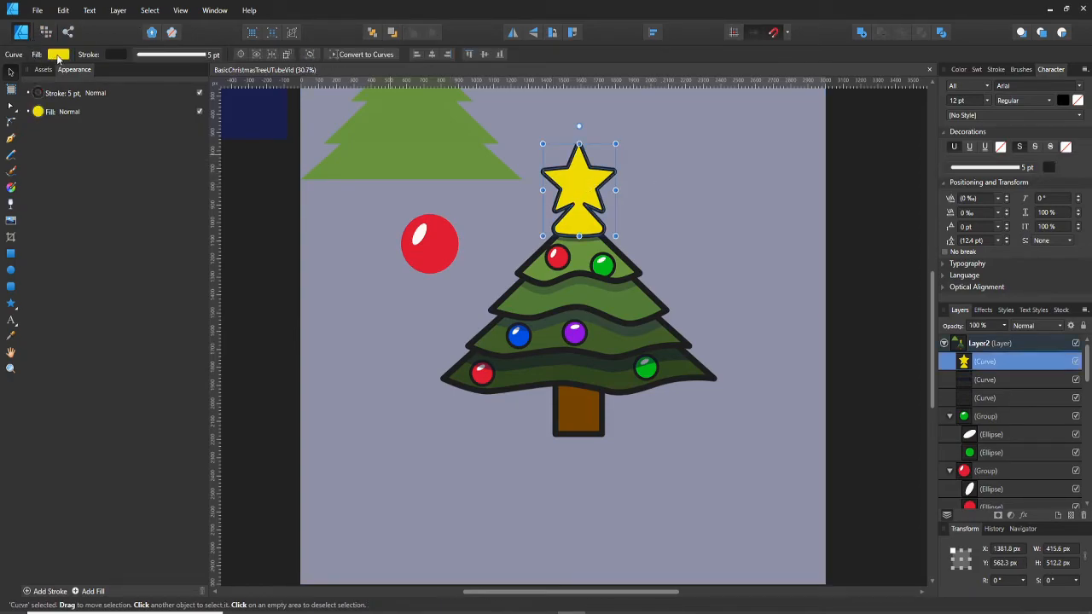
left_click(58, 54)
left_click(115, 112)
left_click_drag(115, 112, 91, 119)
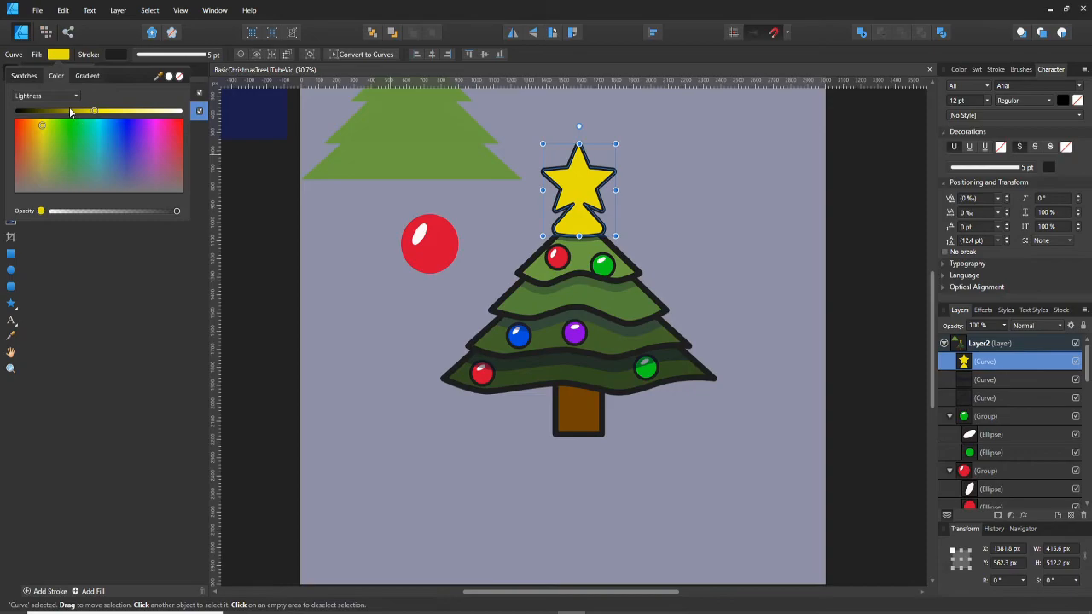
left_click(70, 111)
mouse_move(75, 114)
left_mouse_down()
mouse_move(95, 115)
mouse_move(38, 124)
left_mouse_up()
left_click(118, 112)
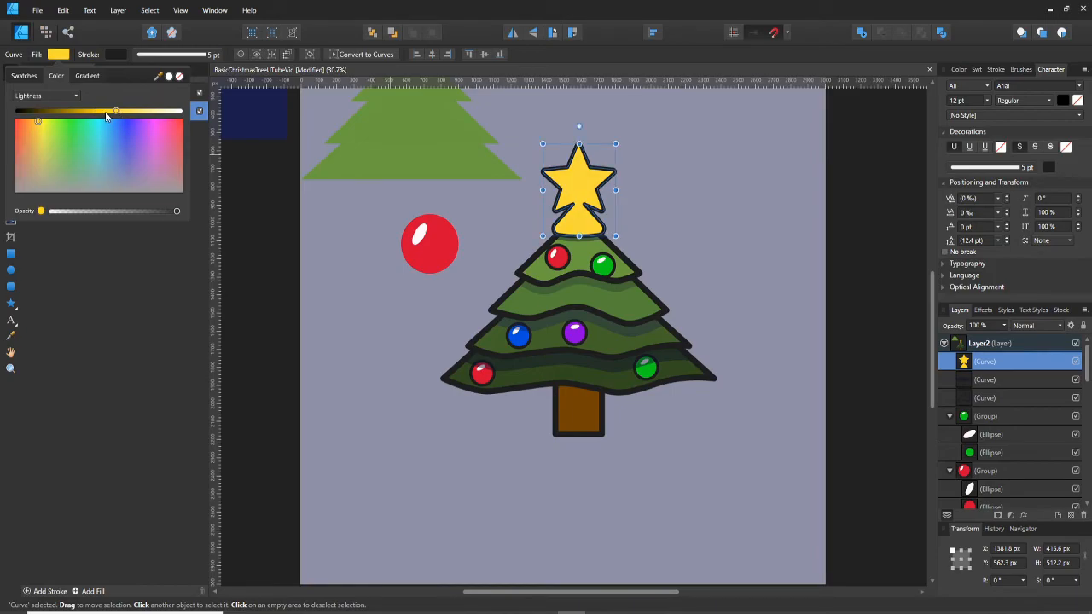
left_click(582, 136)
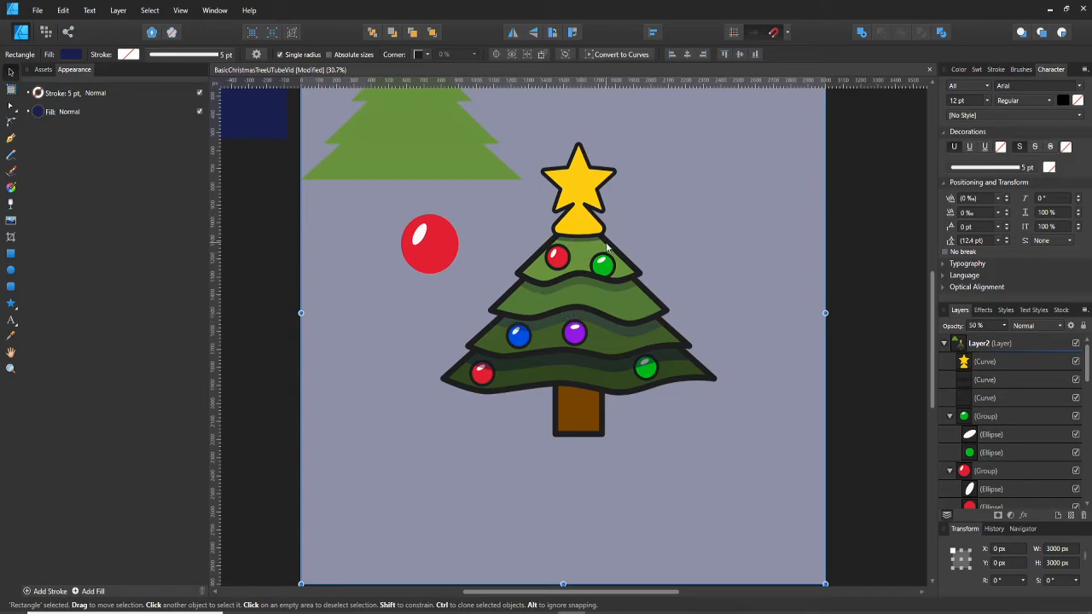
- Set the star's stroke width to 8 pt
left_click(603, 176)
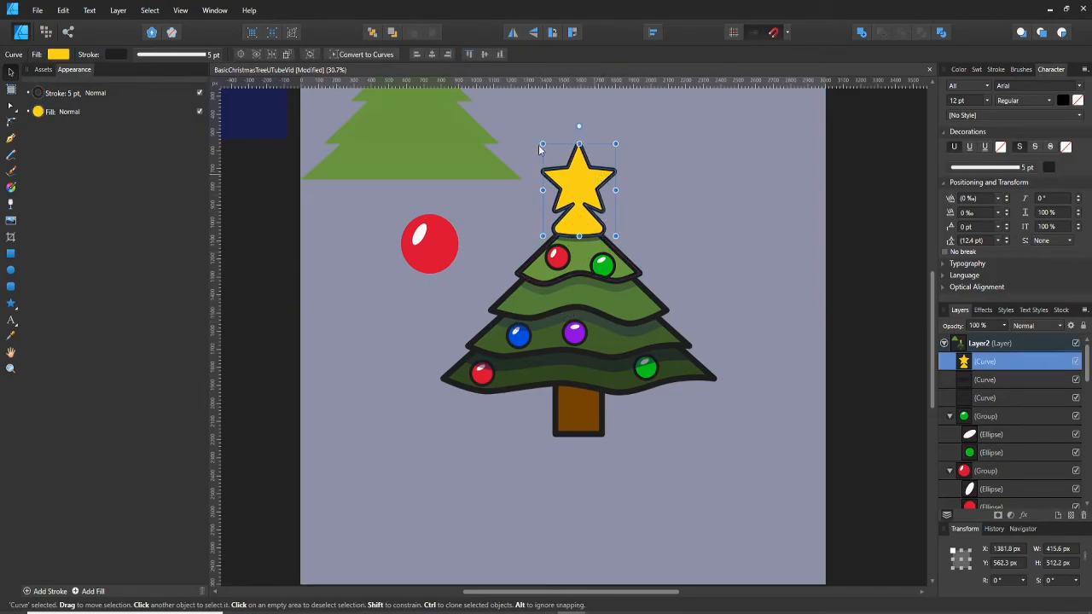
left_click(212, 57)
left_click(215, 97)
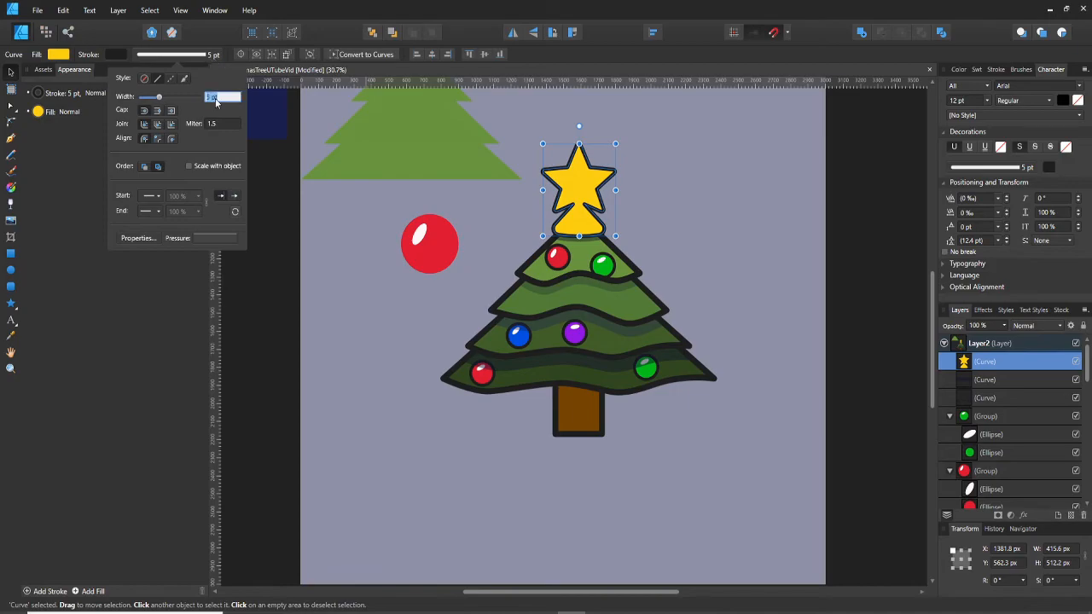
type("8")
key("Return")
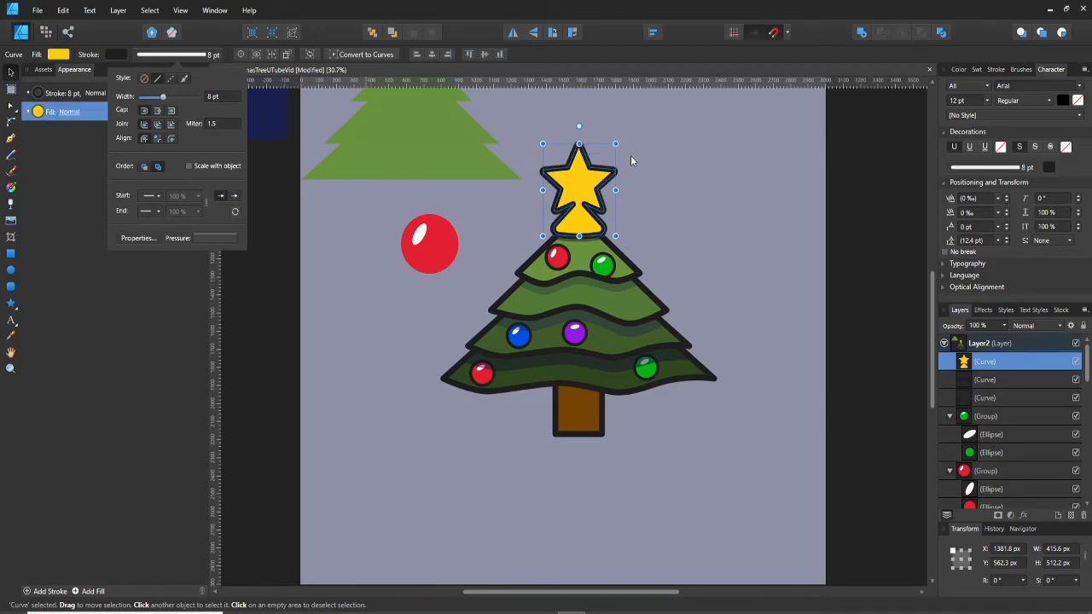
left_click(698, 175)
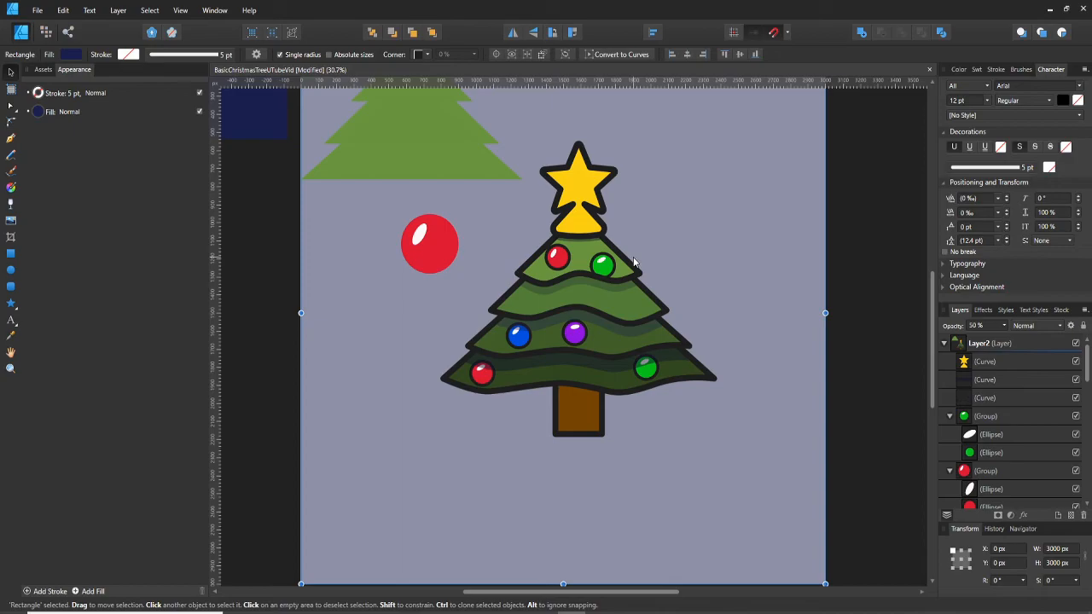
- Try to round the trunk rectangle's lower corner with the Corner tool
left_click(578, 426)
key("a")
key("c")
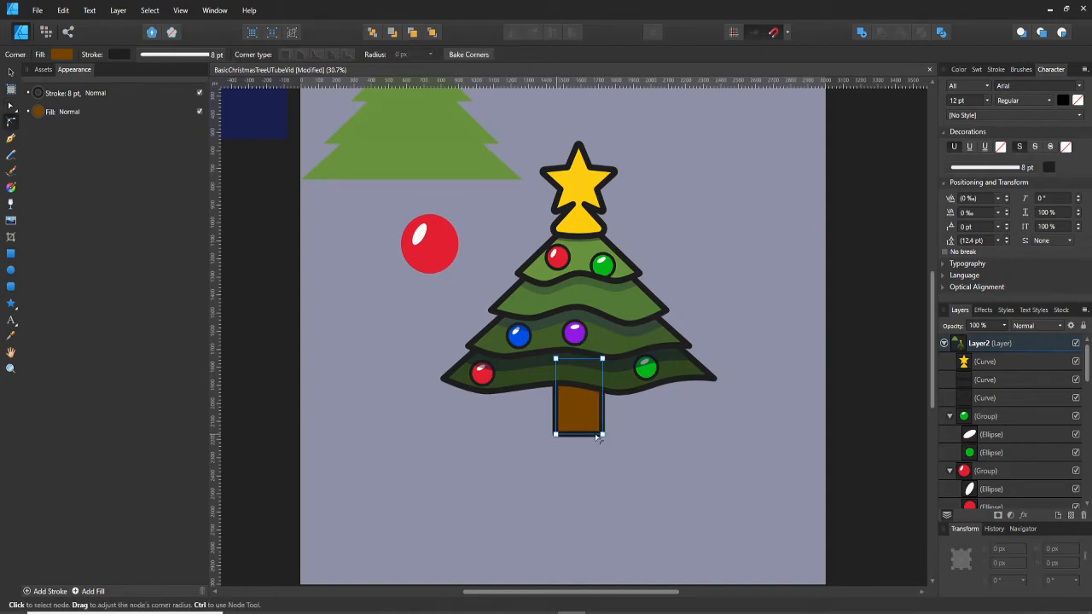
left_click(602, 435)
left_click(603, 439)
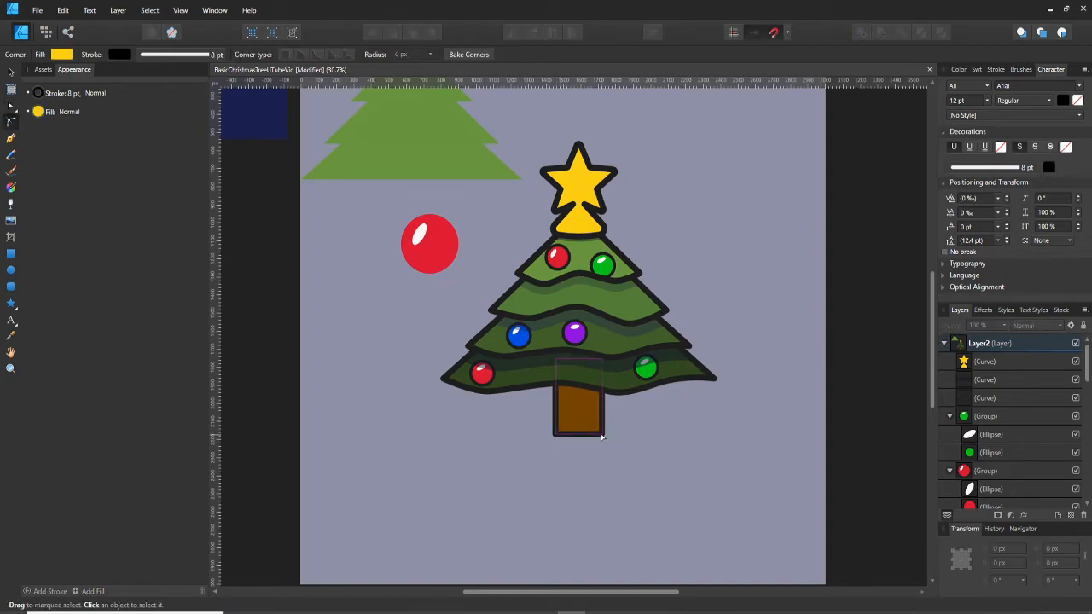
- Convert the trunk rectangle to curves and bow its bottom edge slightly downward
left_click(589, 435)
key("v")
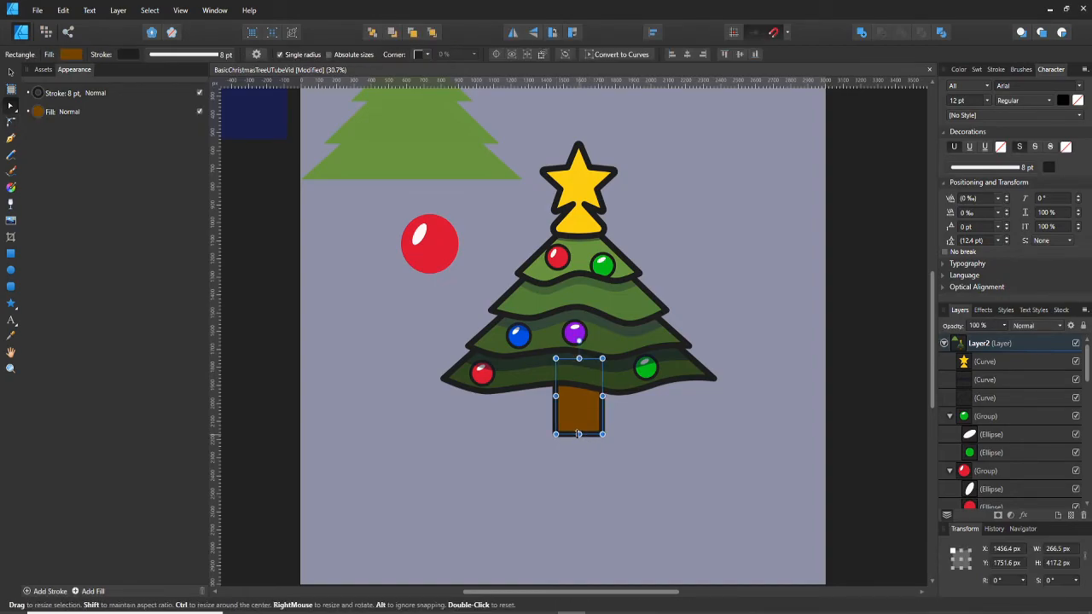
key("c")
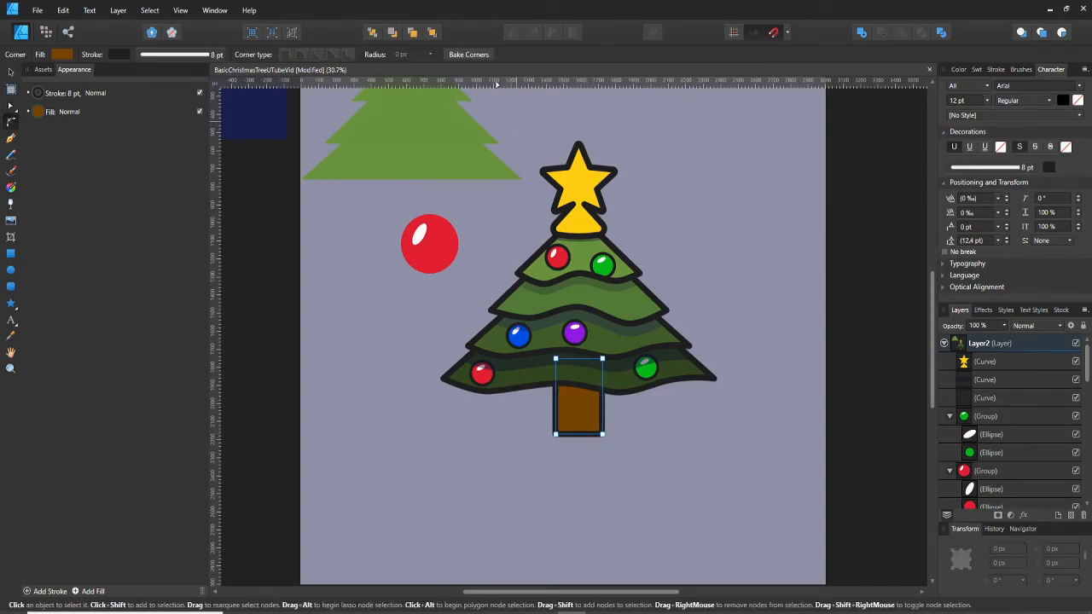
key("v")
left_click(608, 54)
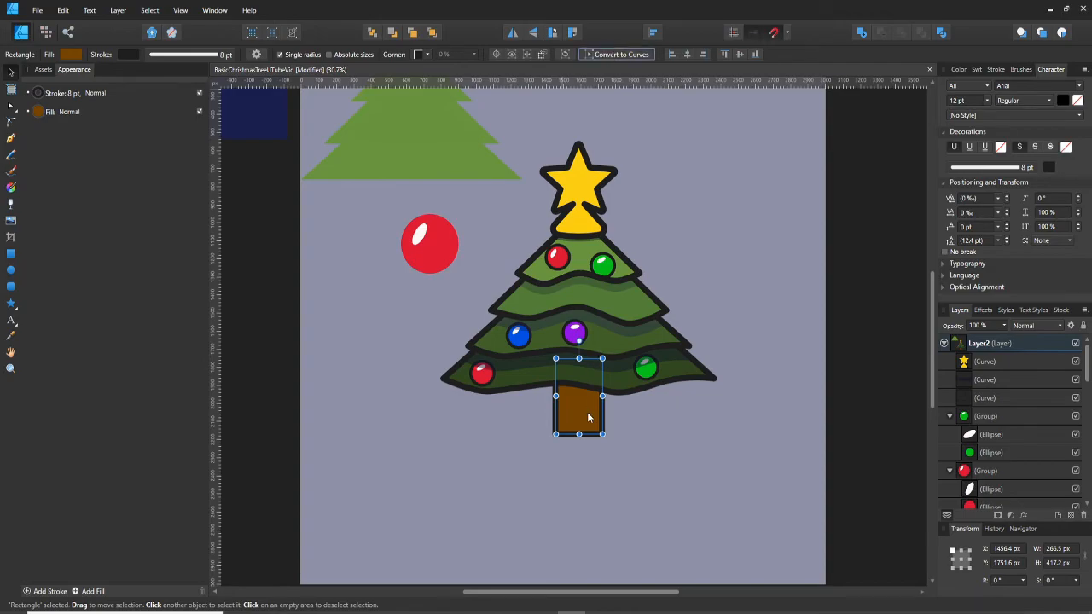
key("a")
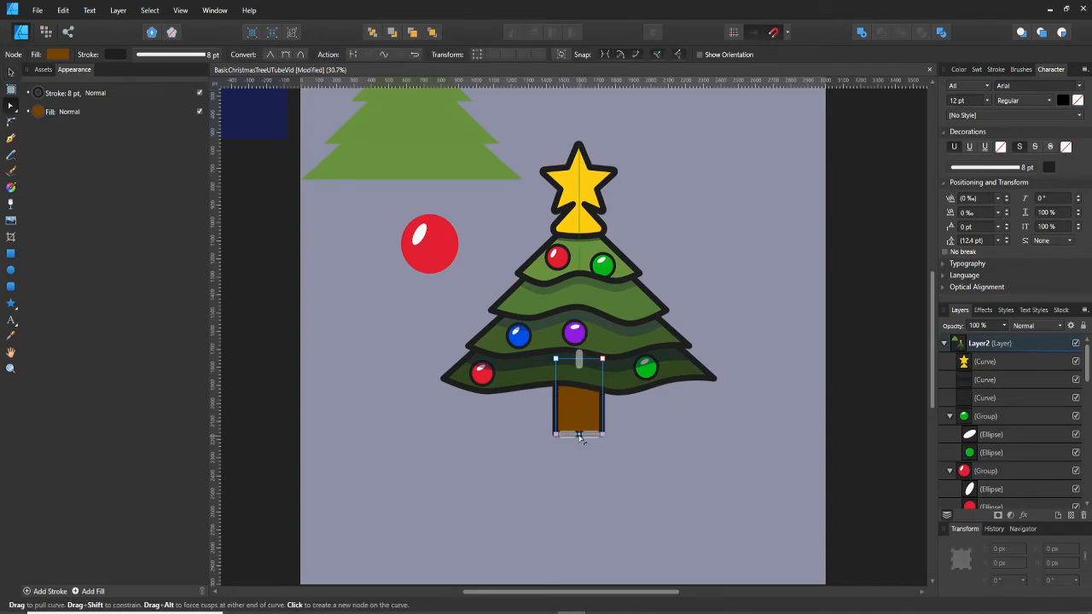
left_click_drag(580, 435, 579, 442)
key("v")
left_click(572, 463)
- Round the trunk's two bottom corners slightly with the Corner tool
left_click(588, 428)
key("a")
key("c")
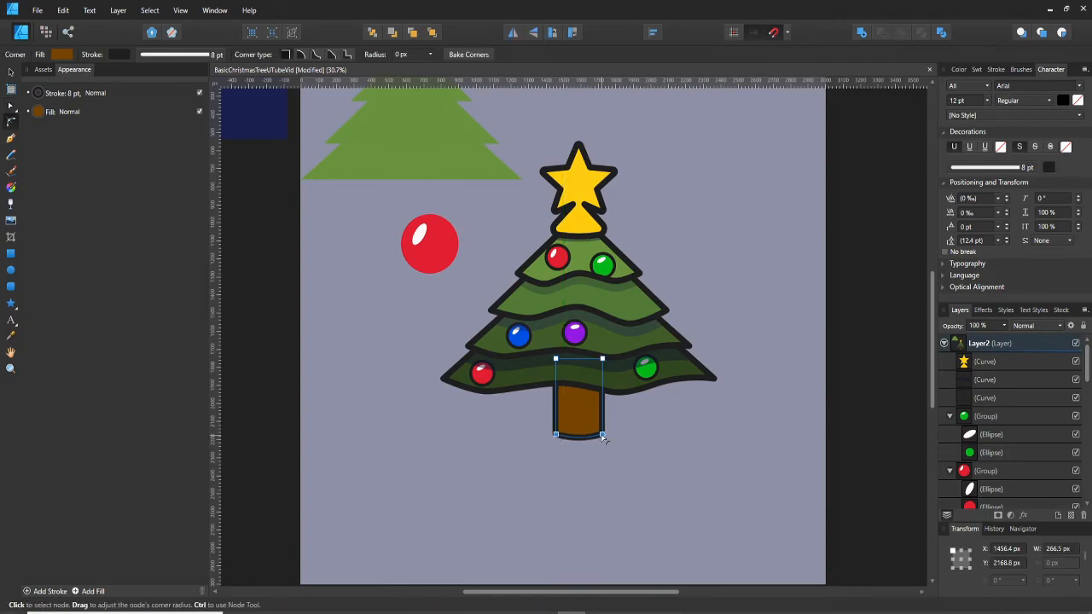
left_click_drag(602, 437, 602, 434)
left_click(631, 423)
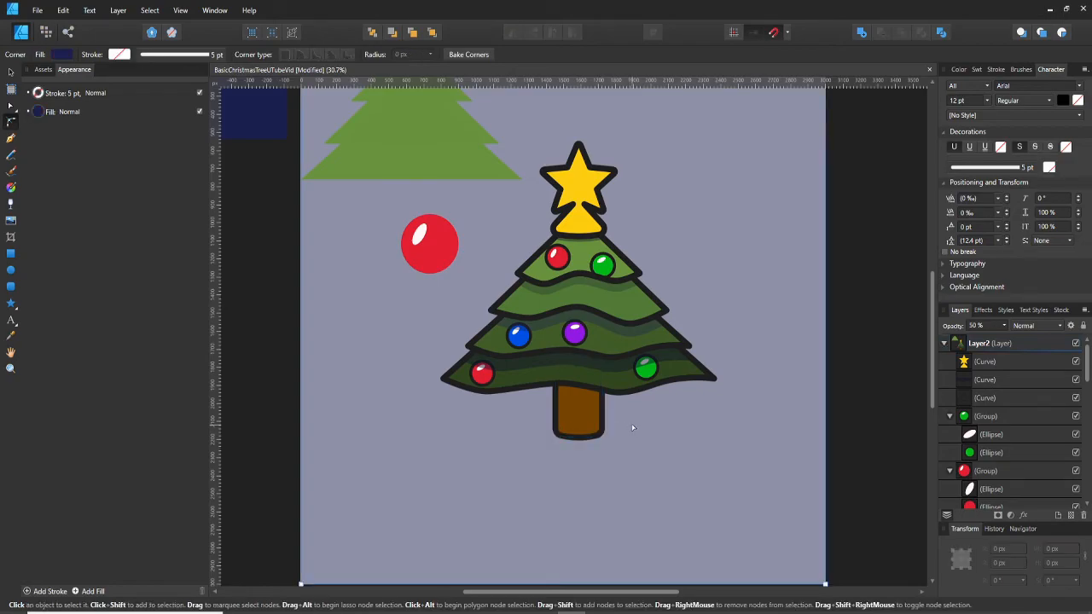
left_click(632, 427)
key("v")
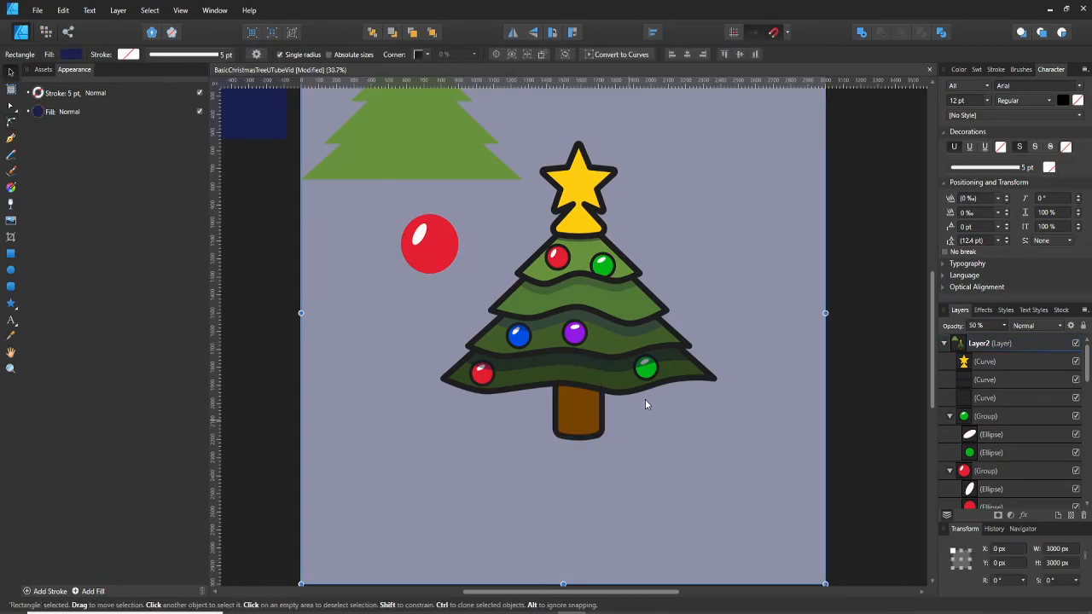
- Move the large red ornament farther from the tree, to about X 332 px, Y 876 px
mouse_move(673, 322)
left_mouse_down()
mouse_move(664, 342)
mouse_move(666, 319)
left_mouse_up()
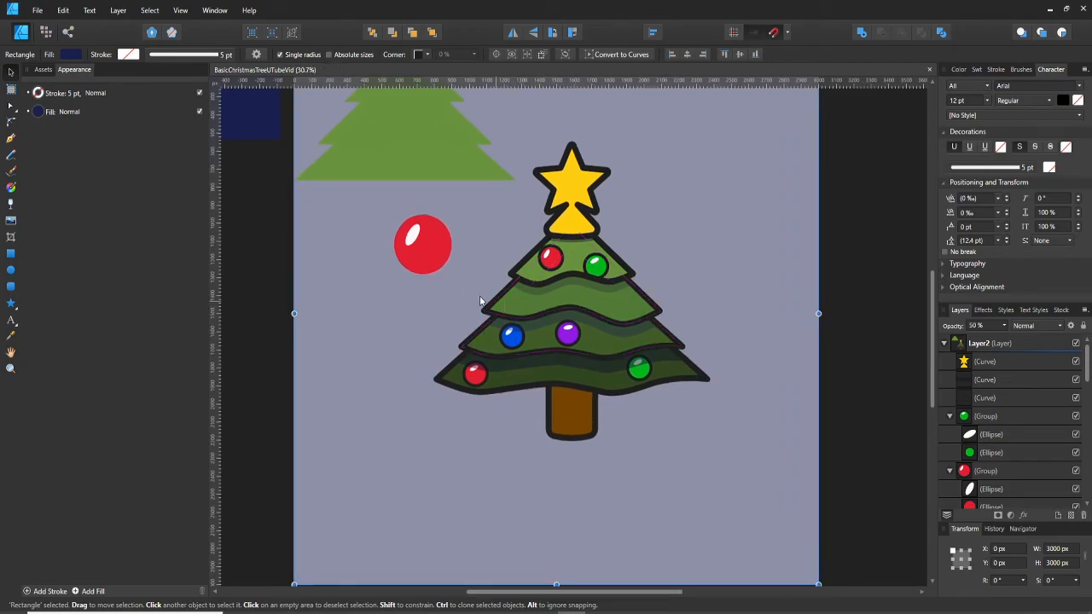
left_click(413, 253)
left_click_drag(420, 242, 377, 229)
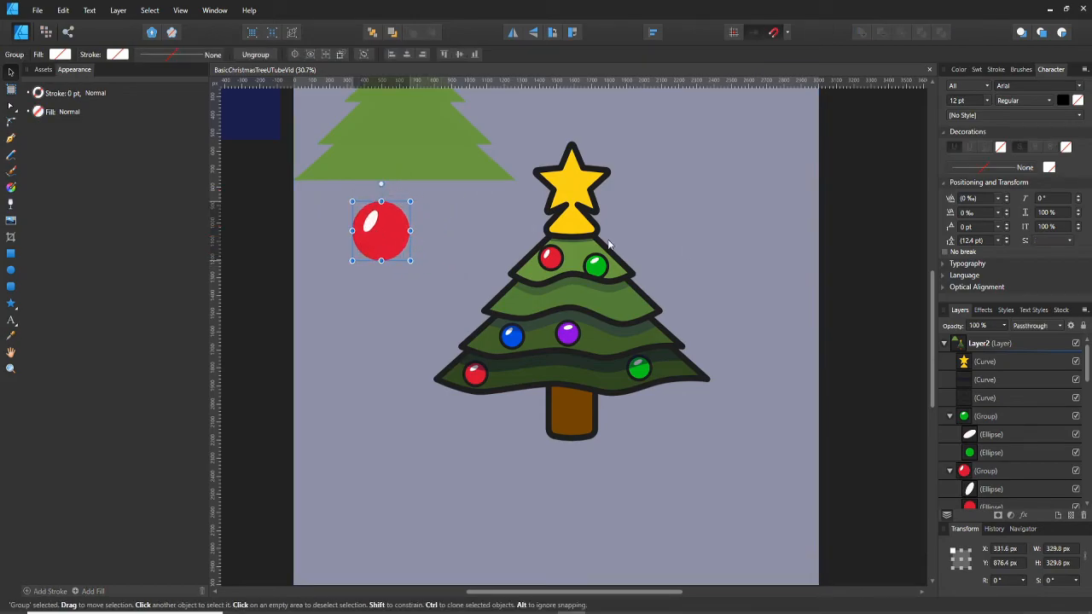
- Copy the star beside the tree to X 2015.1 px, Y 562.3 px and draw a tall rectangle covering the copy's left half
left_click(583, 192)
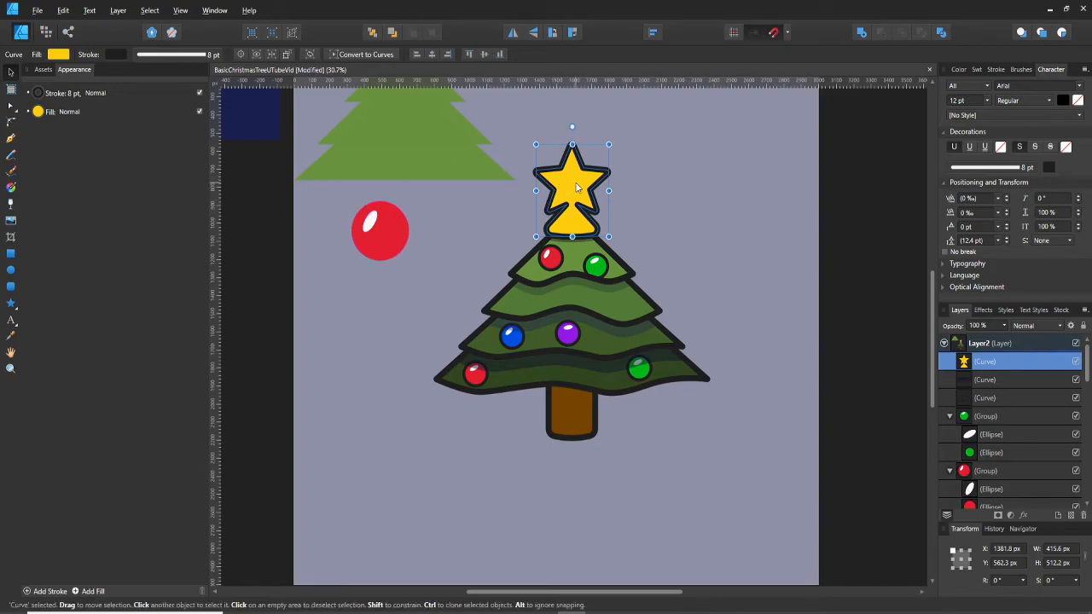
mouse_move(577, 187)
left_mouse_down()
mouse_move(685, 185)
mouse_move(687, 200)
mouse_move(671, 176)
left_mouse_up()
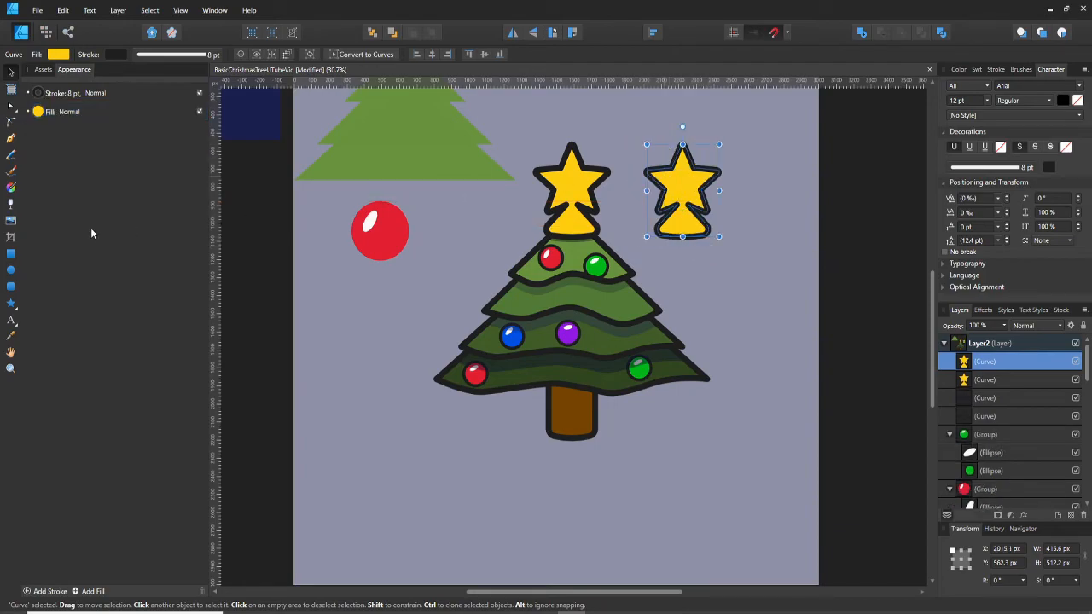
left_click(8, 254)
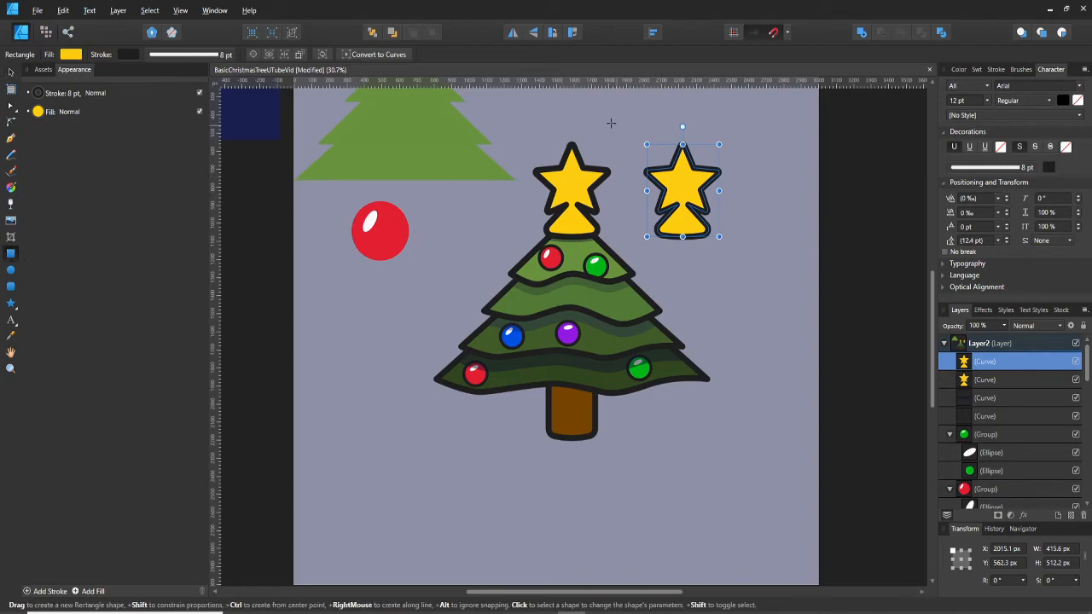
mouse_move(615, 106)
left_mouse_down()
mouse_move(649, 244)
mouse_move(692, 283)
mouse_move(683, 283)
left_mouse_up()
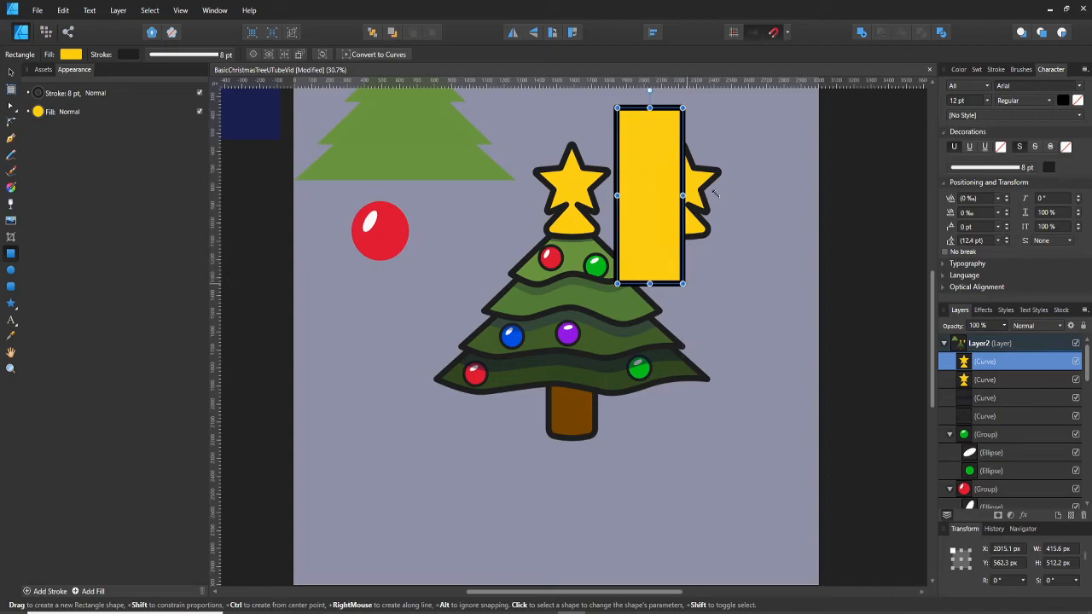
- Subtract the tall rectangle from the star copy so only the copy's right half is left
key("v")
left_click(700, 188, "shift")
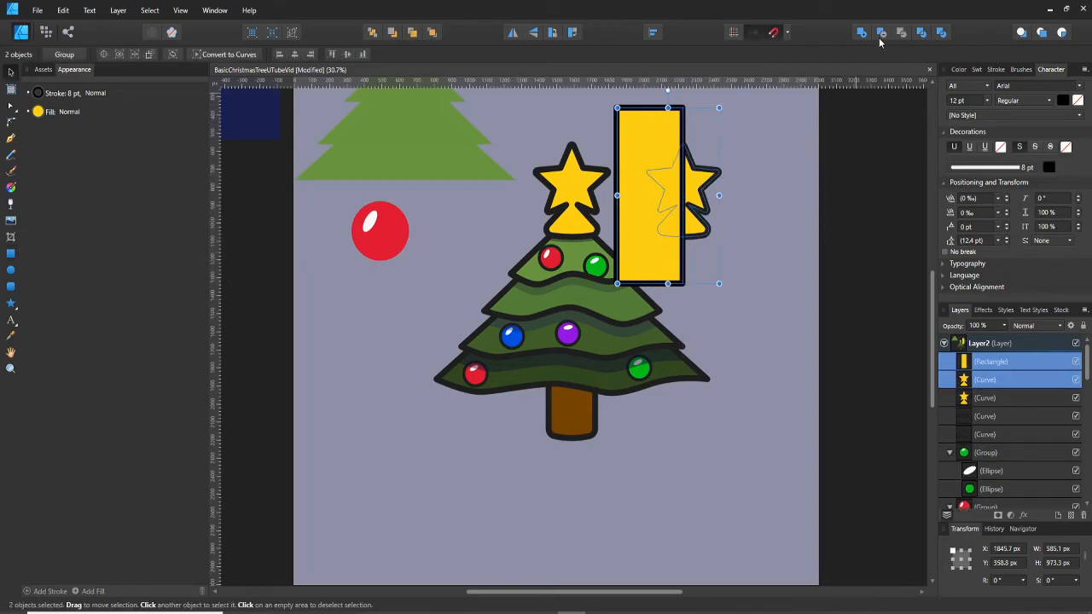
left_click(881, 32)
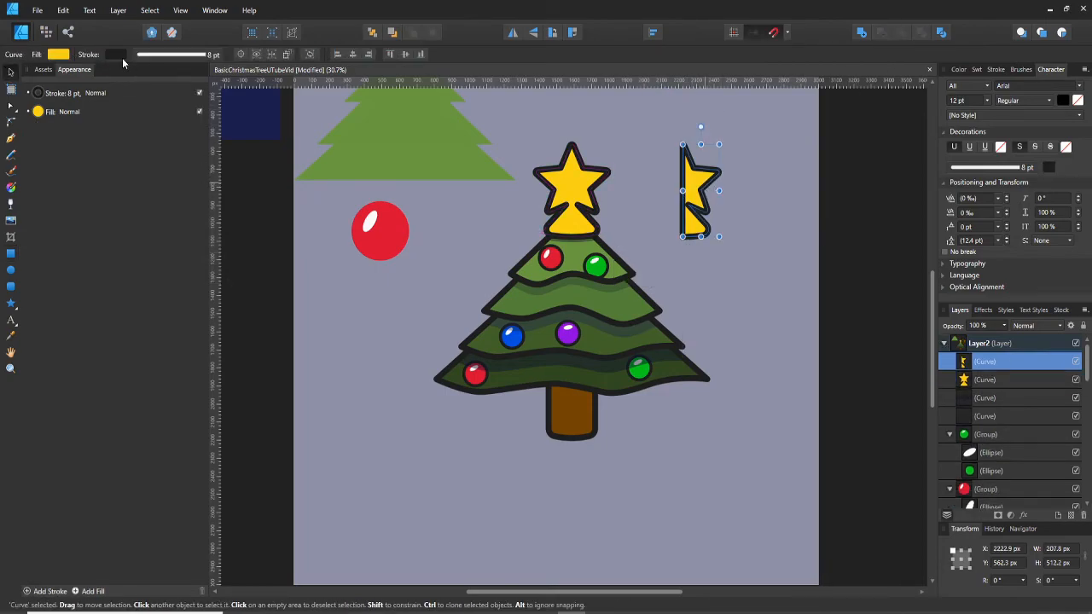
- Remove the half star's stroke and lighten its fill to a pale yellow
left_click(117, 57)
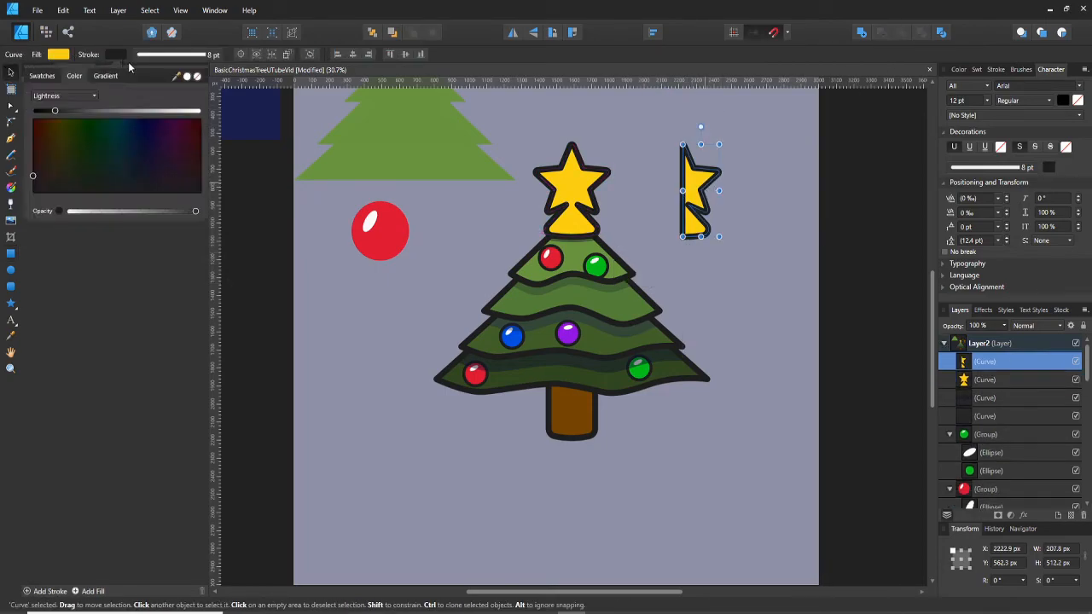
left_click(63, 54)
left_click(63, 55)
left_click(137, 112)
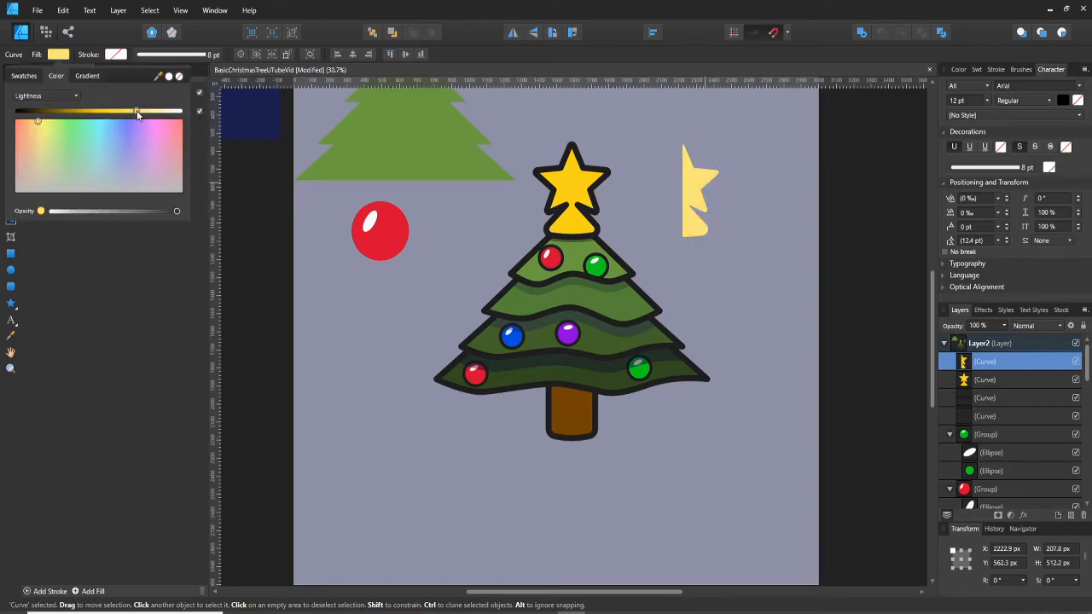
- Move the pale half star onto the right half of the treetop star, at X 1589.6 px, Y 562.3 px
left_click(651, 197, "shift")
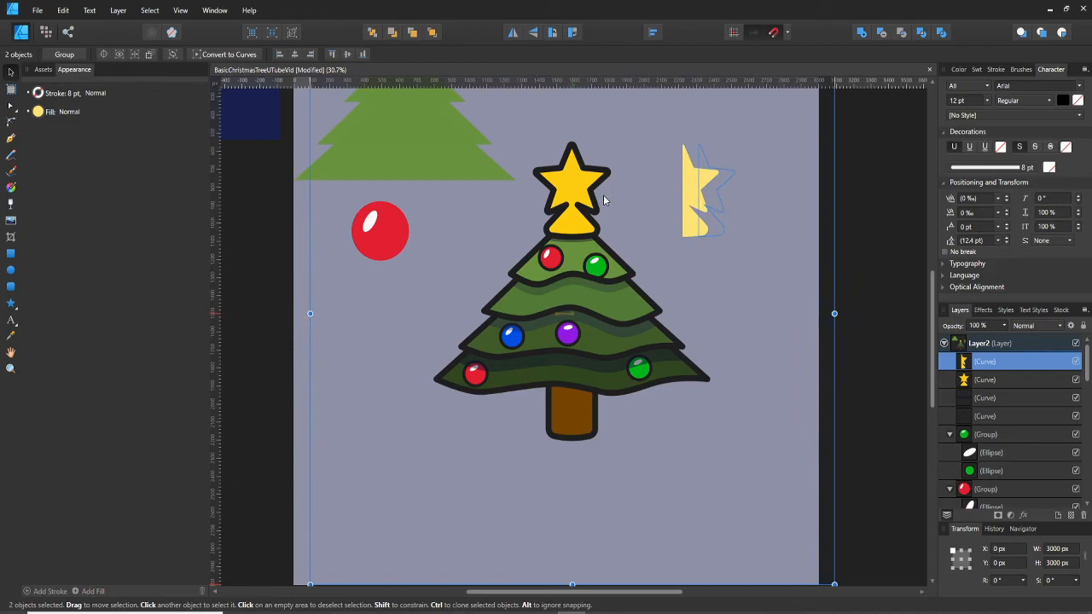
mouse_move(651, 197)
left_mouse_down()
mouse_move(596, 198)
mouse_move(663, 203)
left_mouse_up()
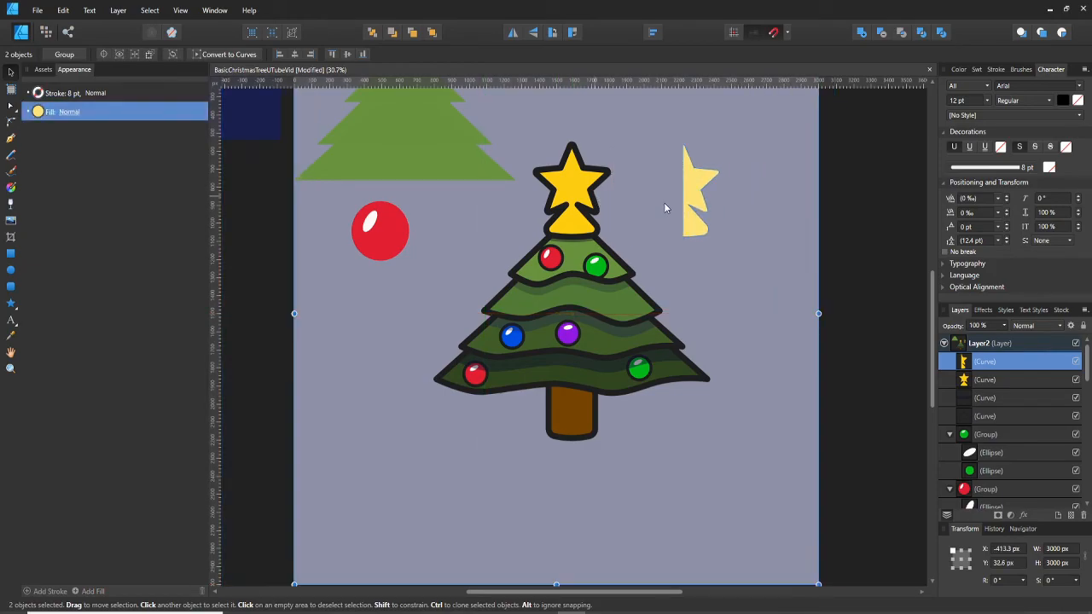
left_click(693, 205)
left_click_drag(694, 205, 581, 206)
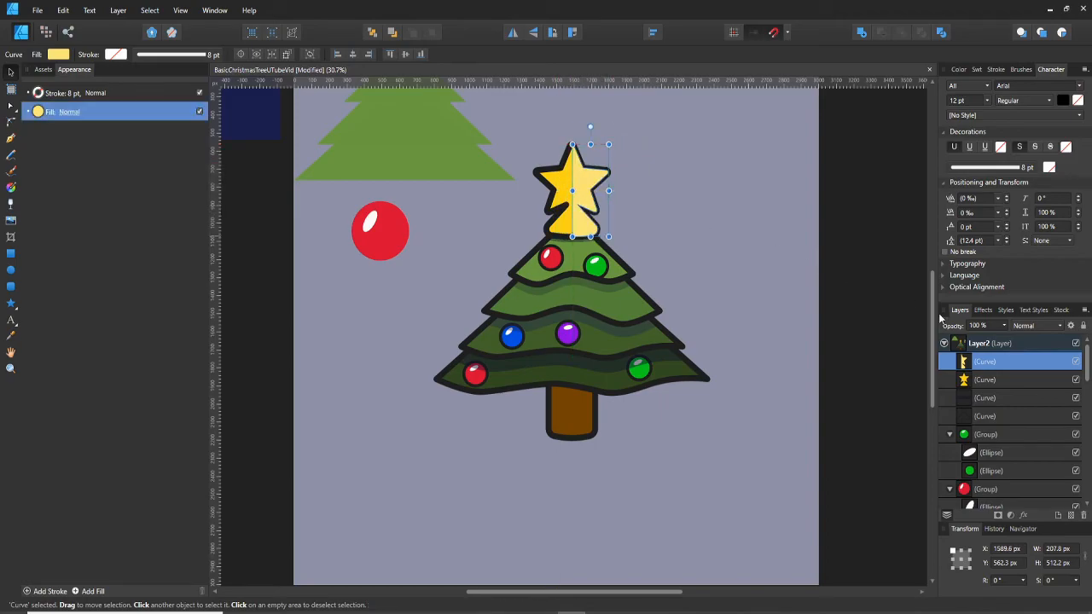
- Duplicate the full treetop star and place the pale half between the two full stars in the stacking order
left_click_drag(961, 362, 969, 390)
left_click(985, 363)
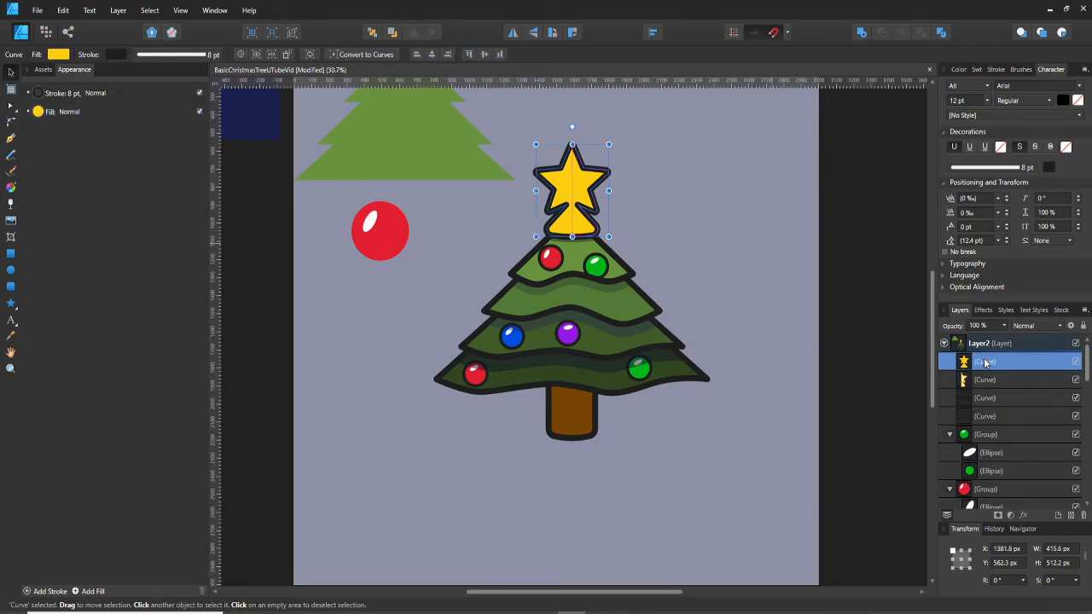
key("ctrl+j")
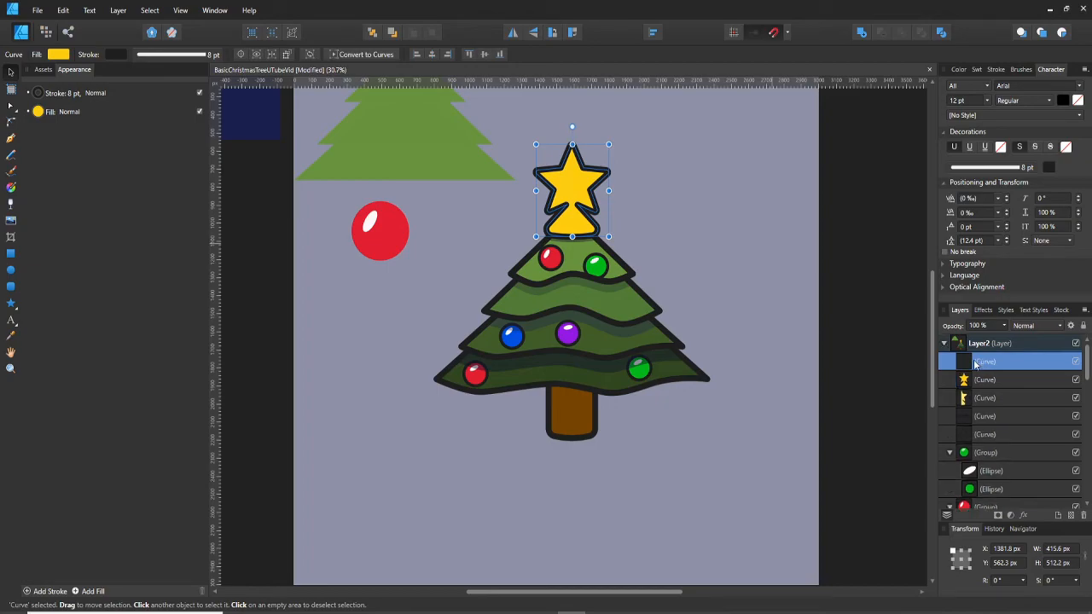
left_click(968, 398)
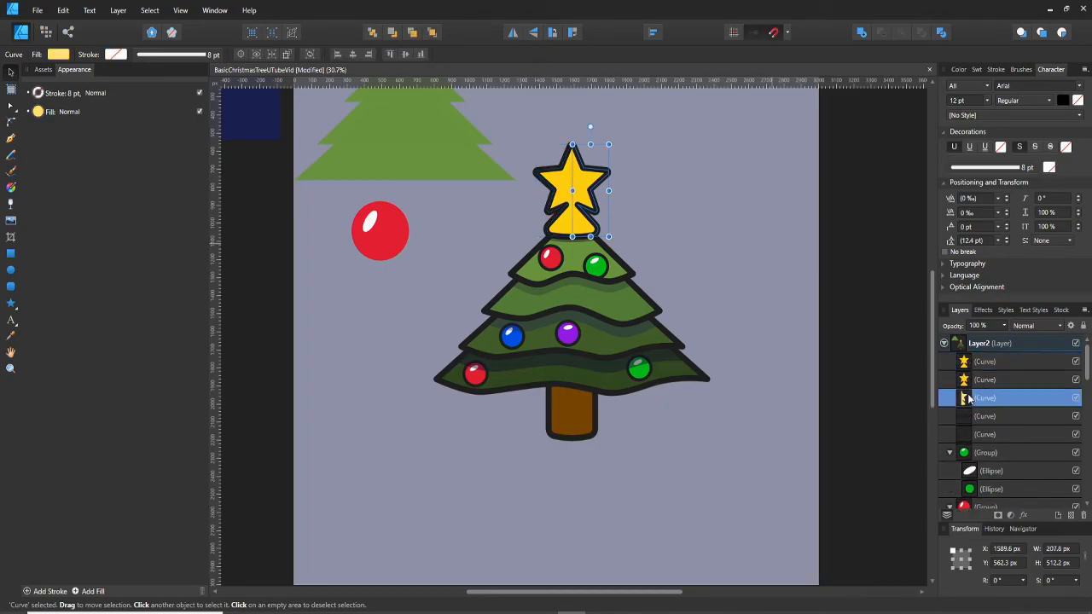
left_click_drag(980, 381, 981, 376)
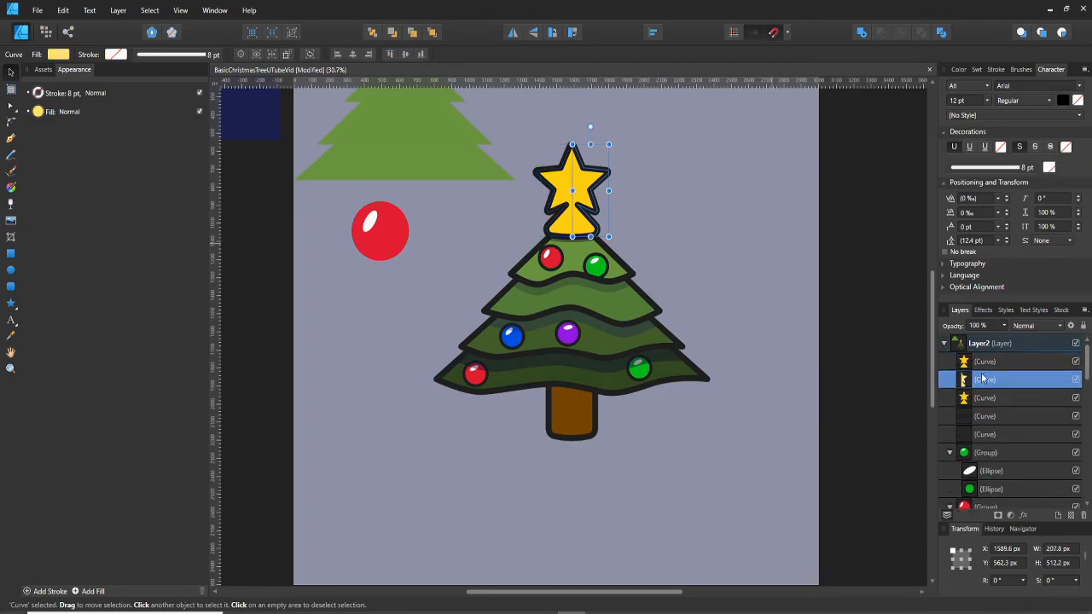
left_click(986, 364)
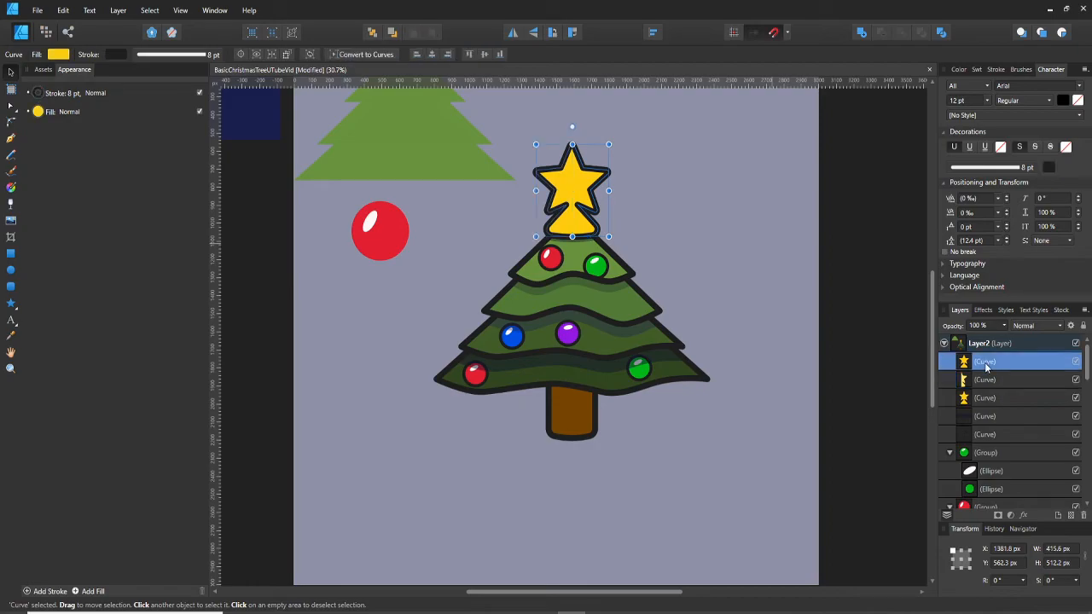
- Remove the fill from the uppermost full star and the stroke from the lowest full star
left_click(58, 55)
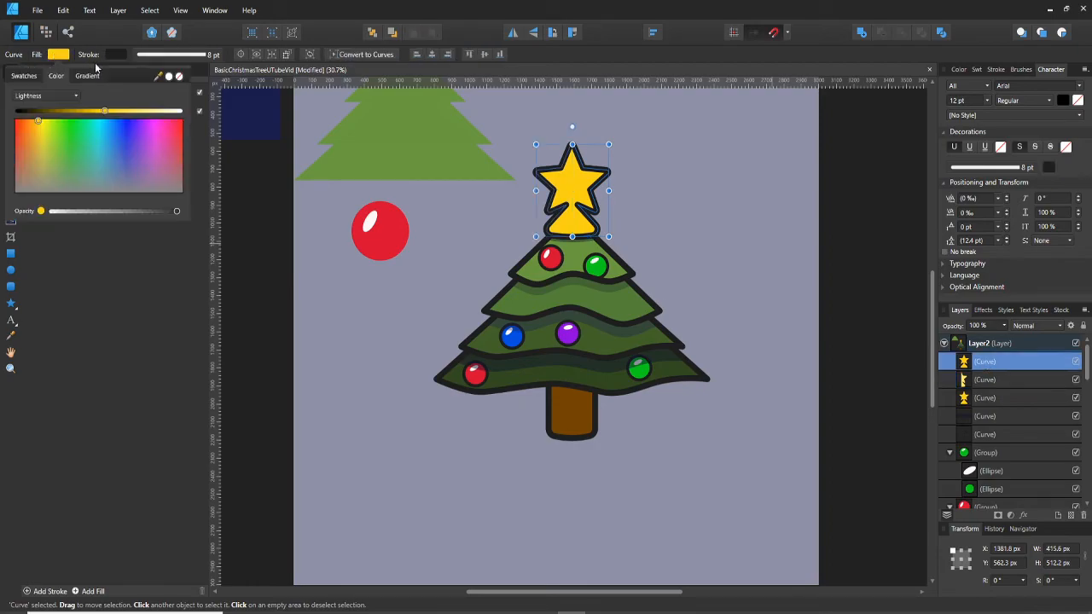
left_click(180, 76)
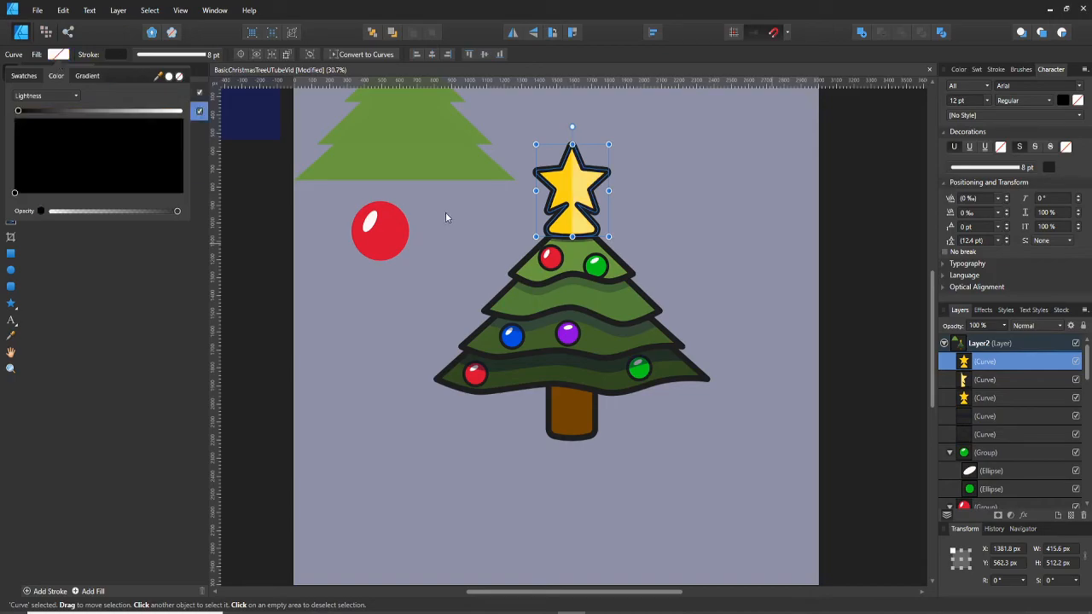
left_click_drag(967, 364, 970, 404)
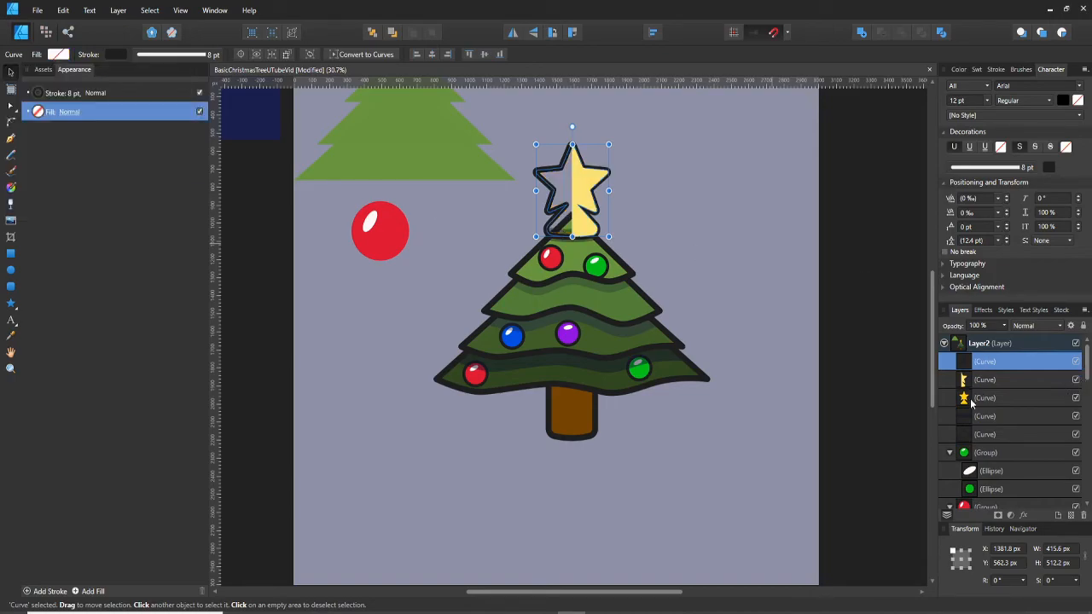
key("ctrl+z")
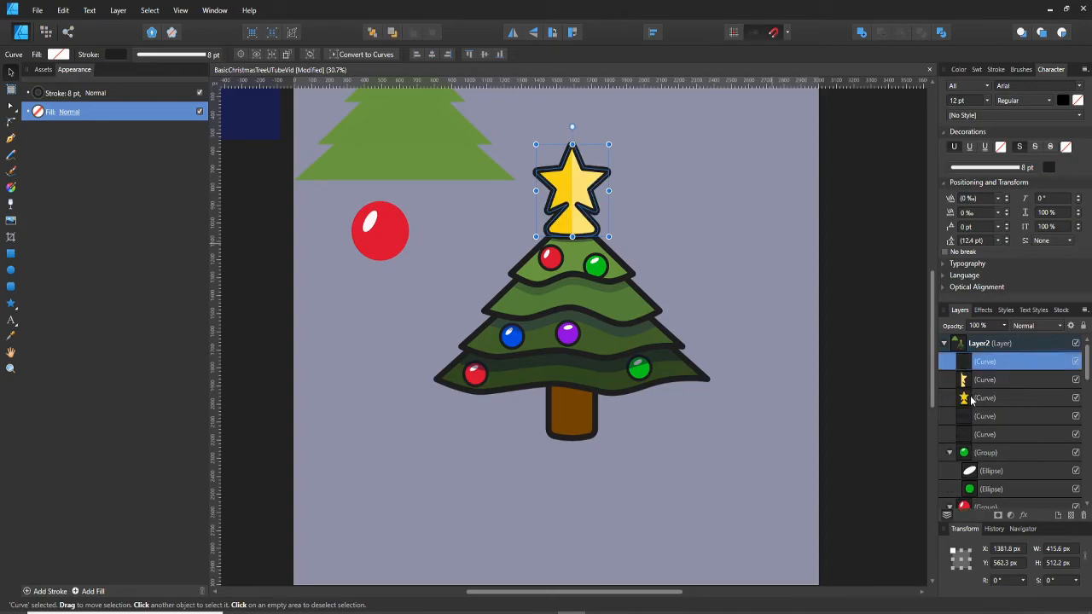
left_click(971, 400)
left_click(122, 55)
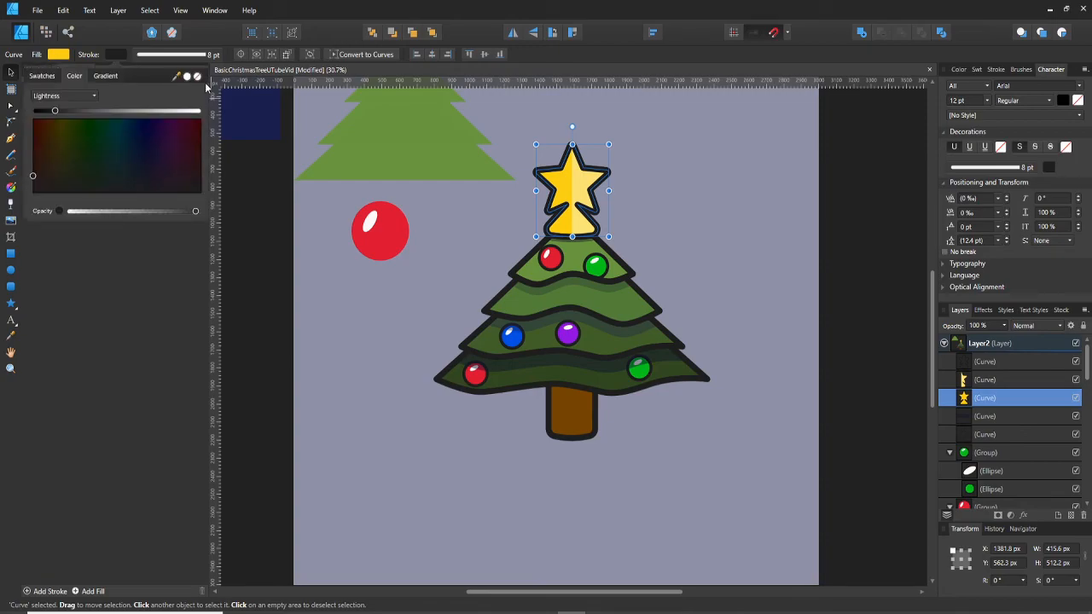
left_click(725, 207)
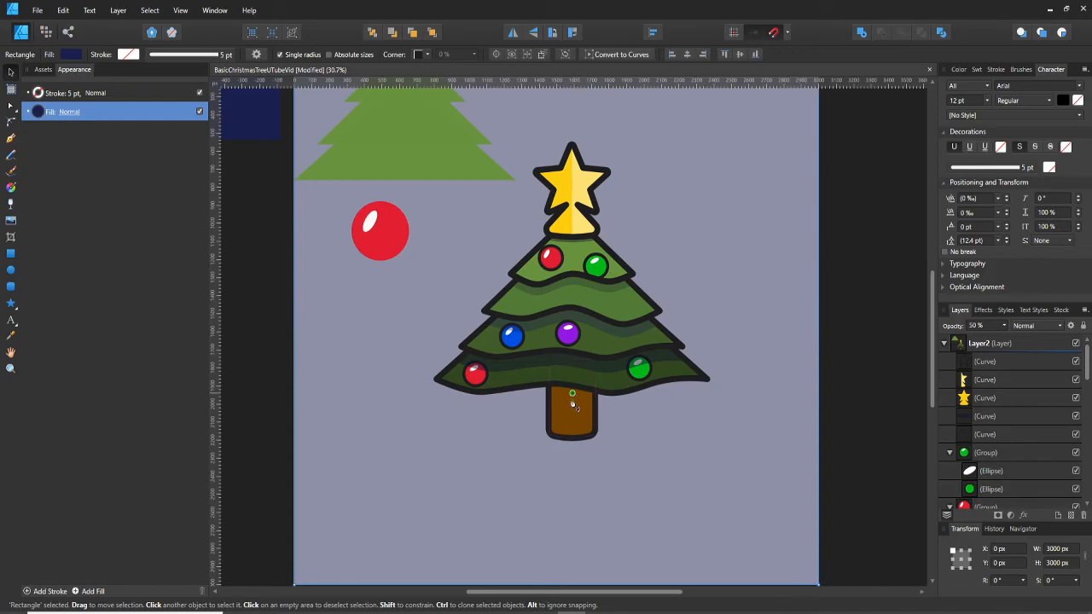
- Duplicate the trunk, then remove the fill from the upper copy and the stroke from the lower one
key("p")
scroll(999, 380, "down", 5)
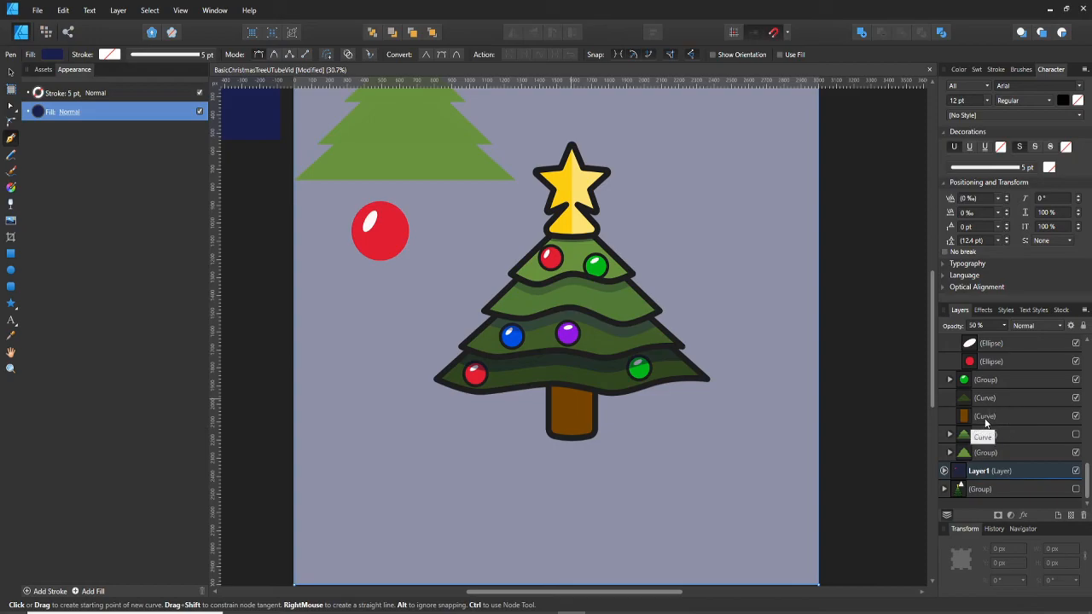
left_click(985, 420)
key("ctrl+j")
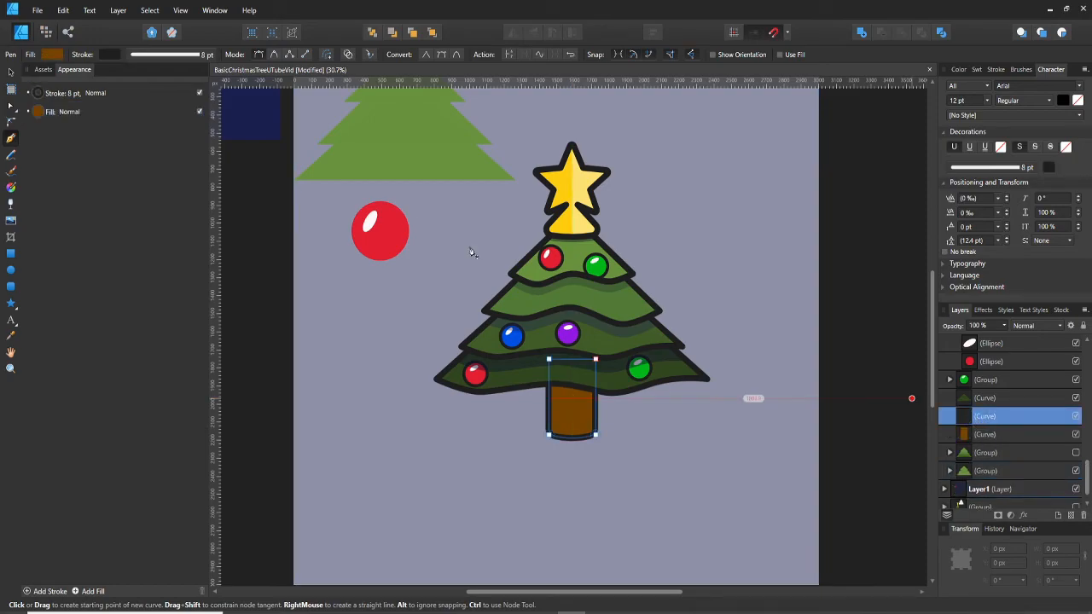
left_click(56, 55)
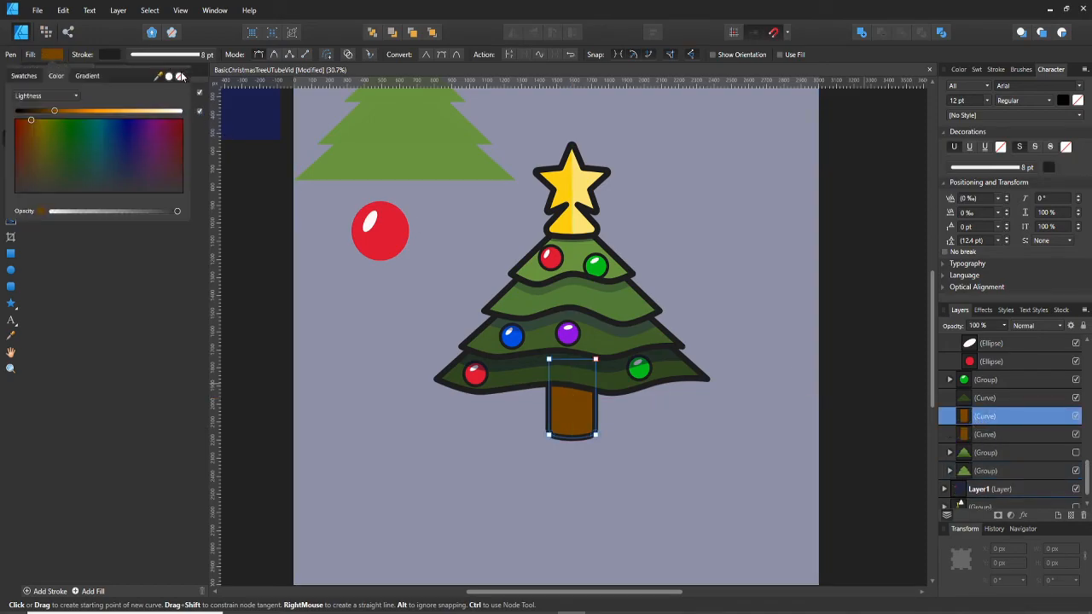
left_click(180, 78)
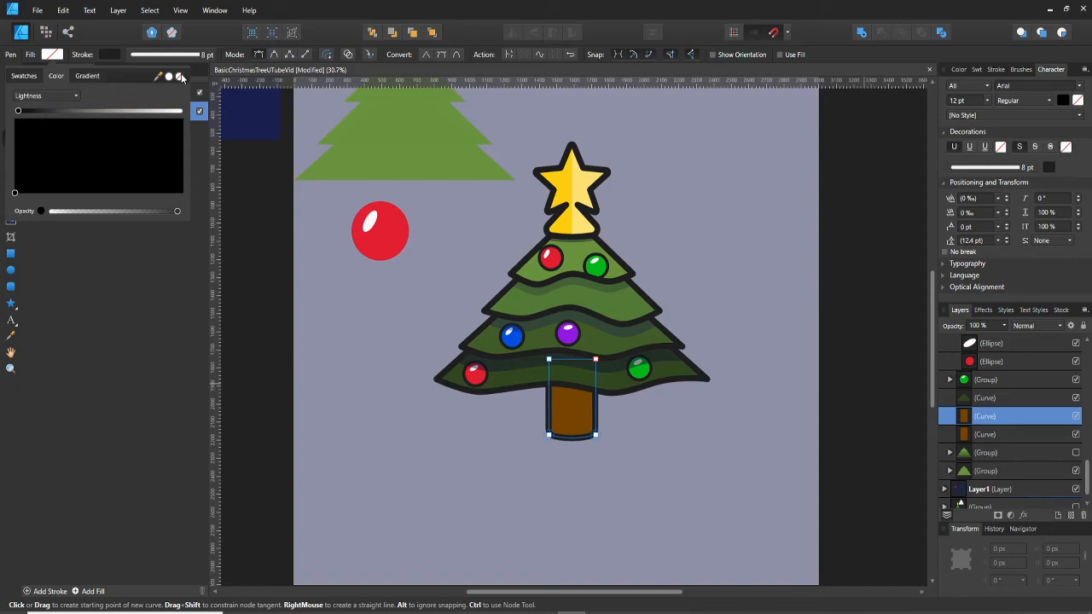
left_click(961, 434)
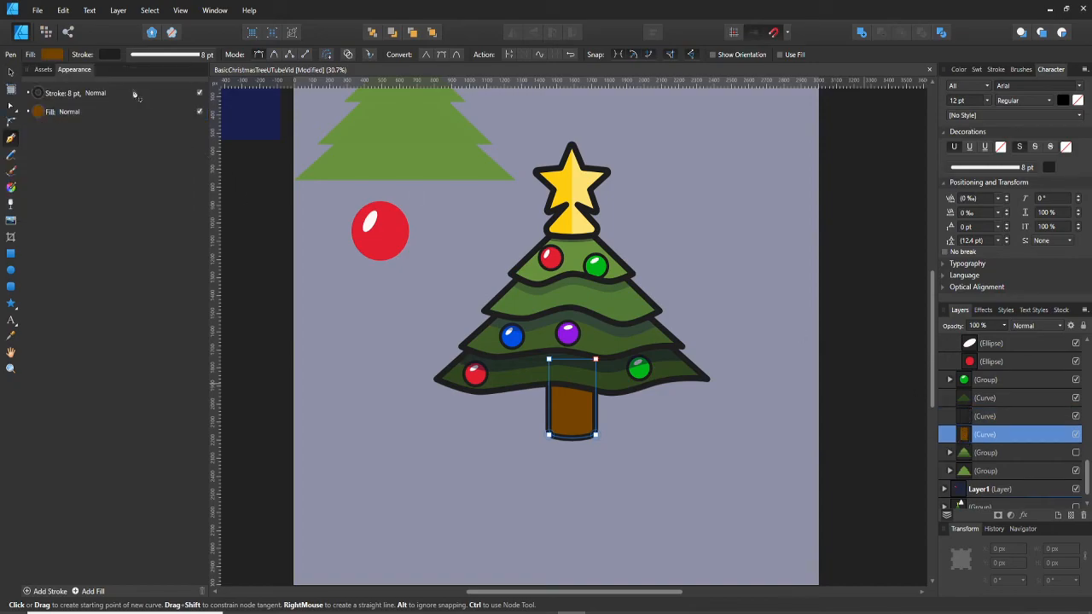
left_click(109, 55)
left_click(191, 76)
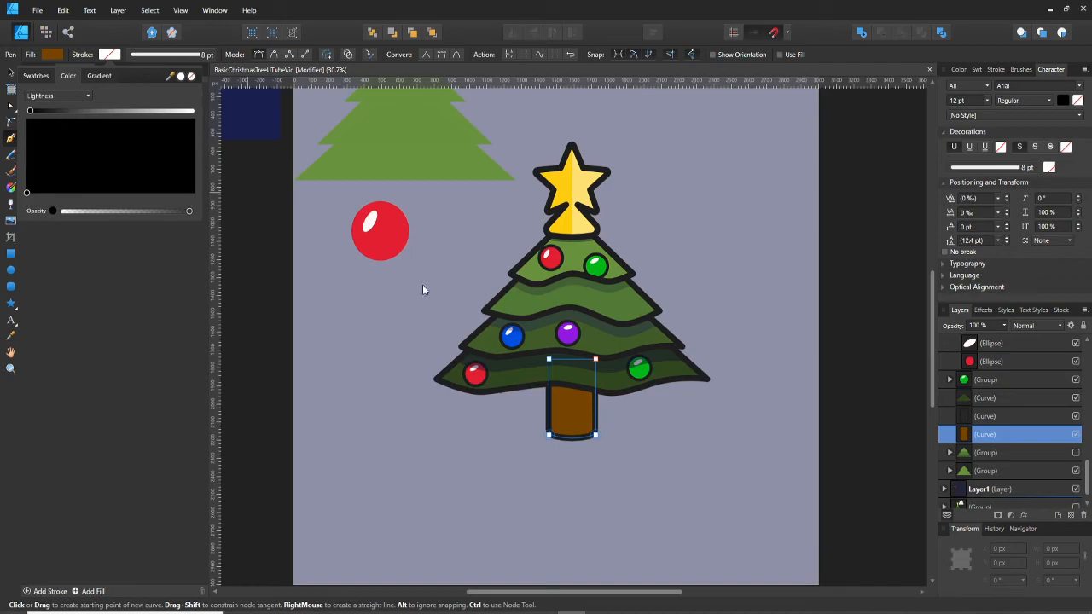
- Draw a closed shadow shape across the trunk's top with the Pen tool and fill it with a recently used dark colour
left_click(584, 394)
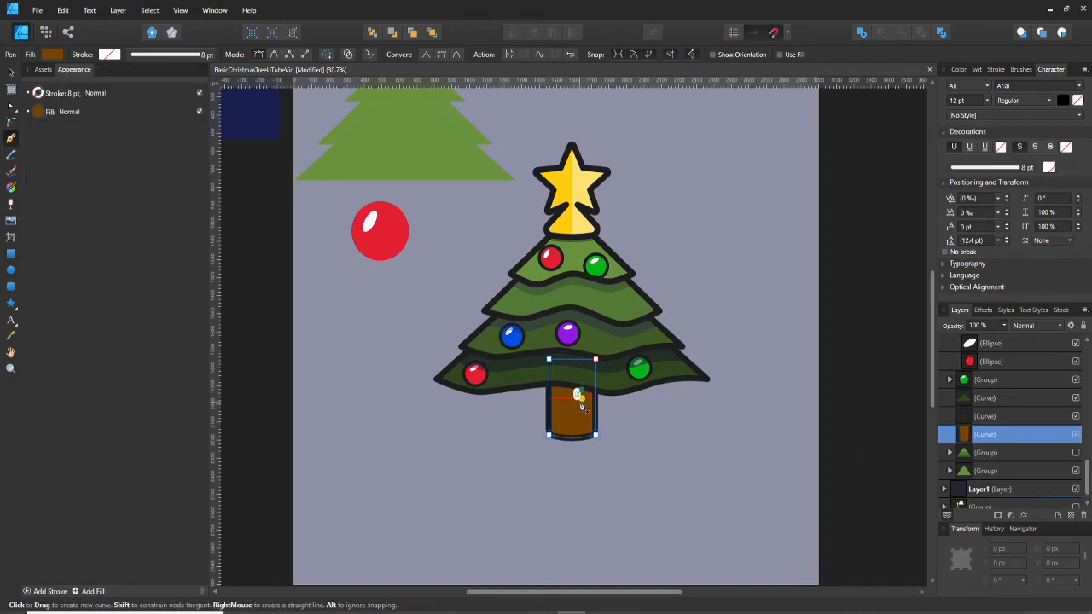
scroll(589, 398, "up", 3)
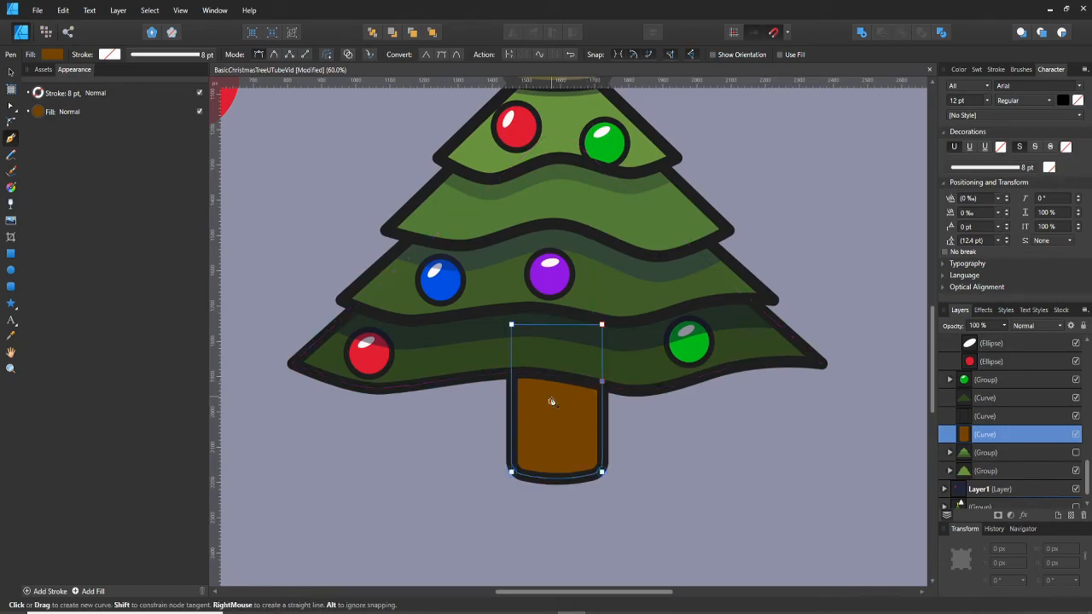
left_click(601, 382)
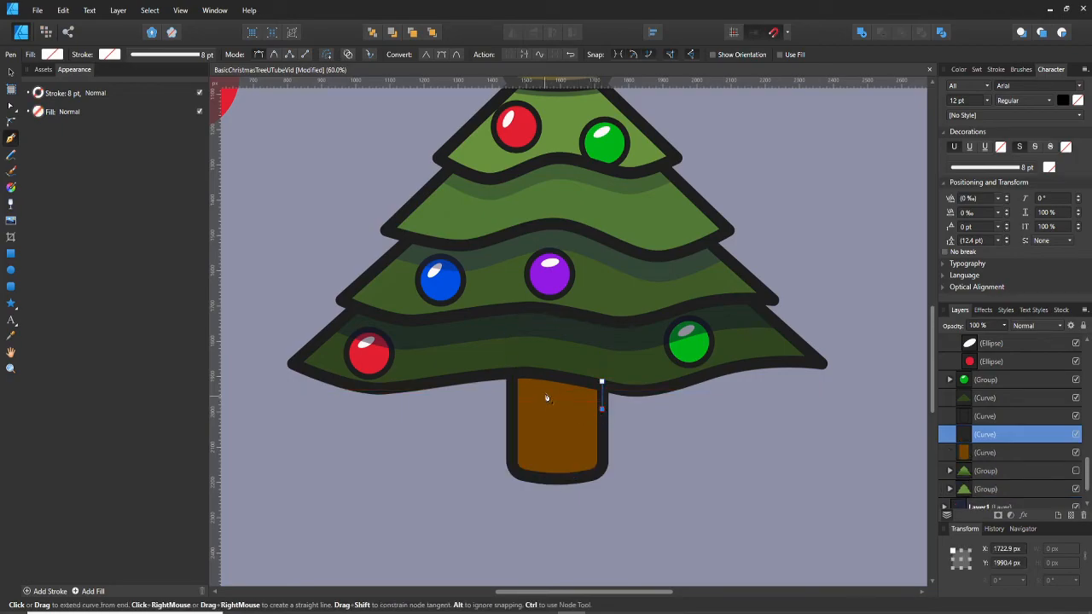
left_click(510, 381)
left_click(512, 354)
left_click(602, 382)
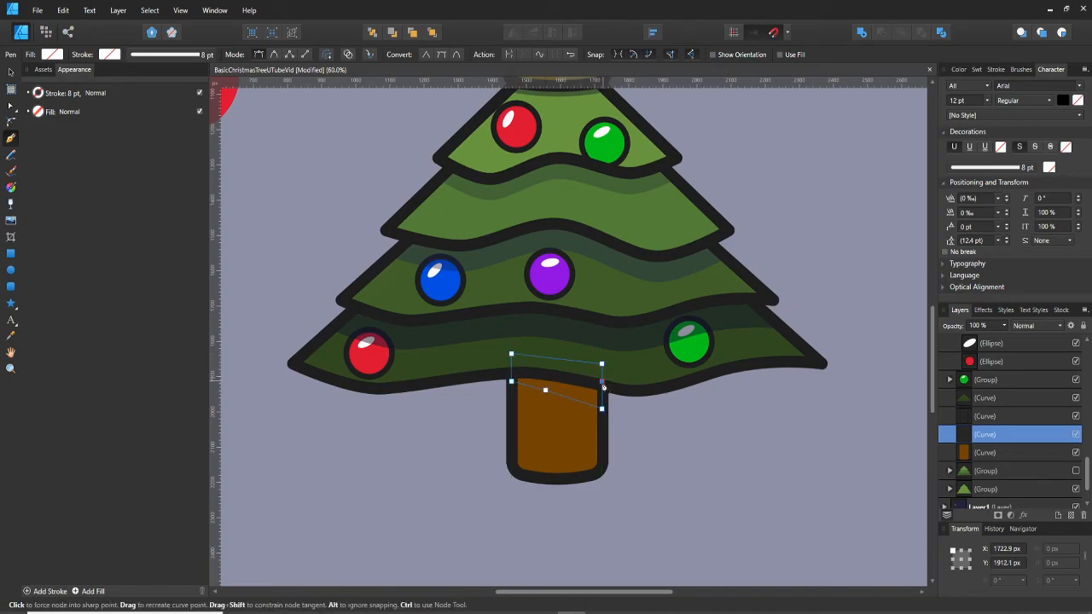
left_click(58, 54)
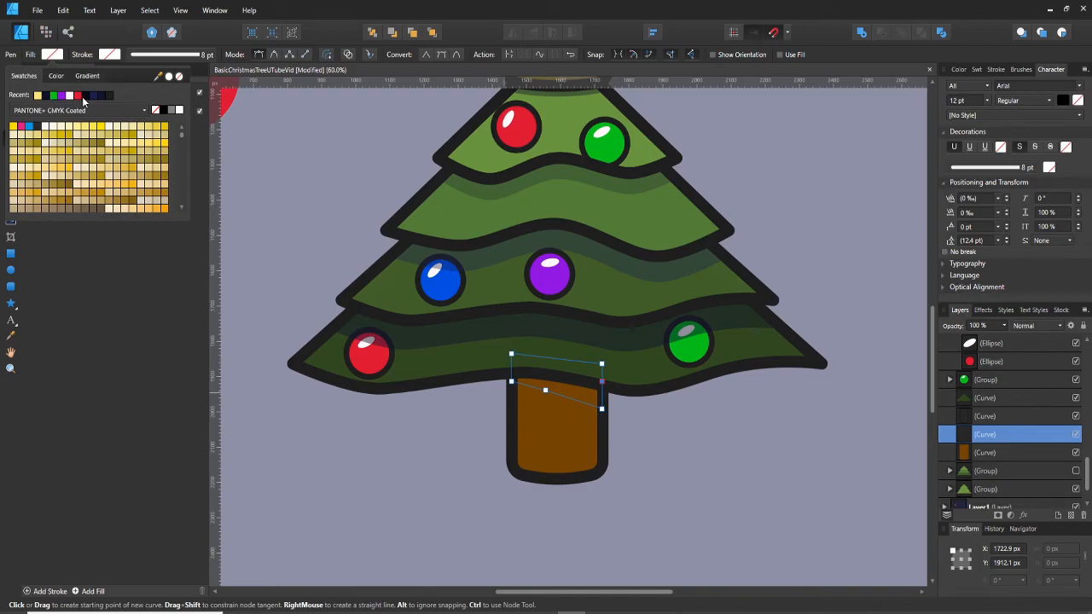
left_click(83, 96)
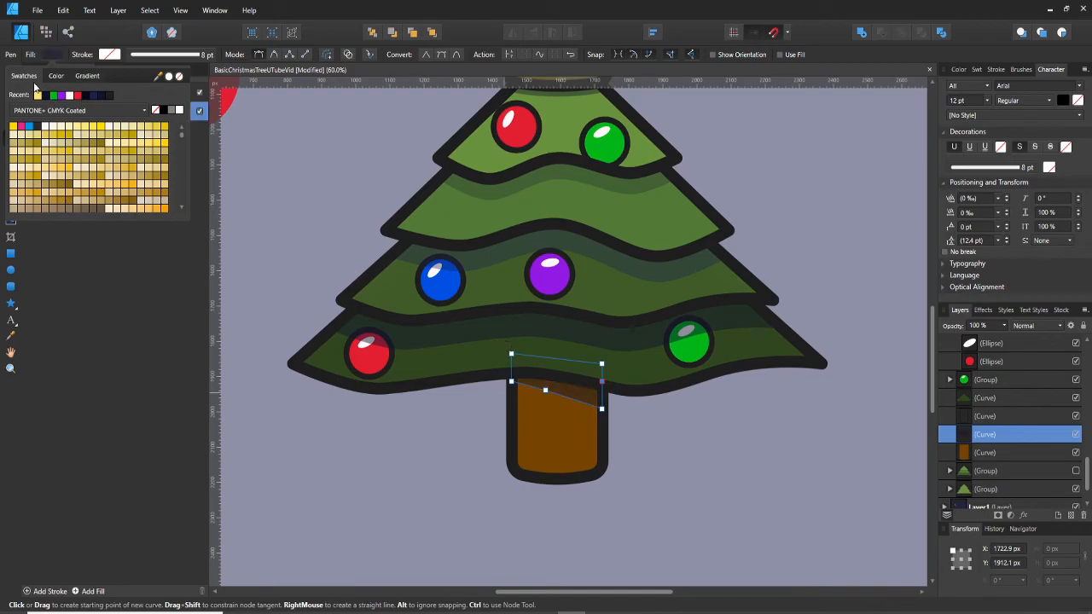
- Convert the middle node of the trunk shadow's lower edge to smooth and shift it slightly down and to the right
key("a")
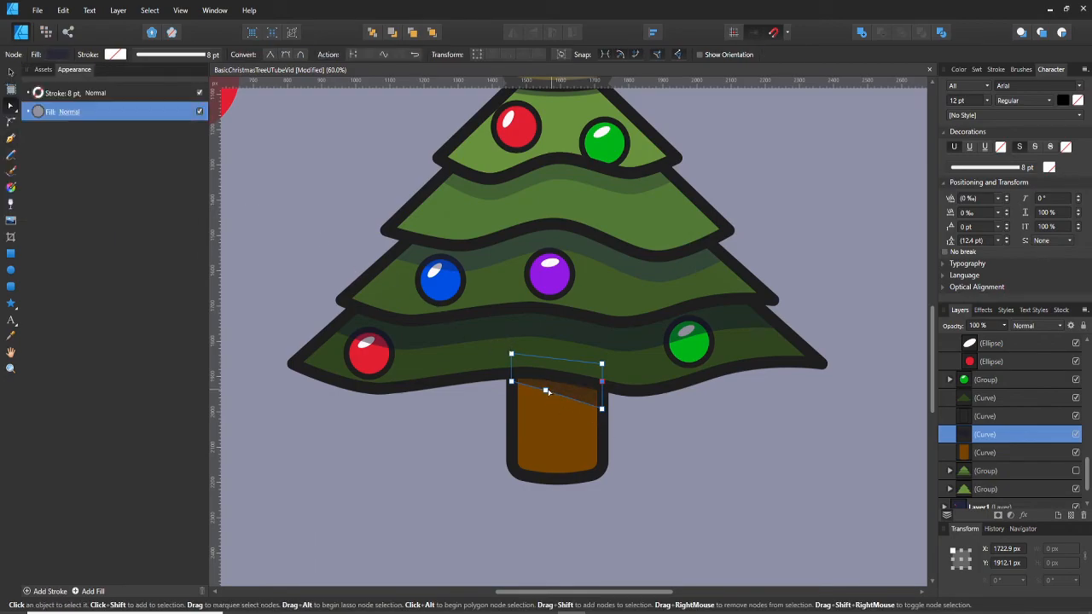
left_click(545, 390)
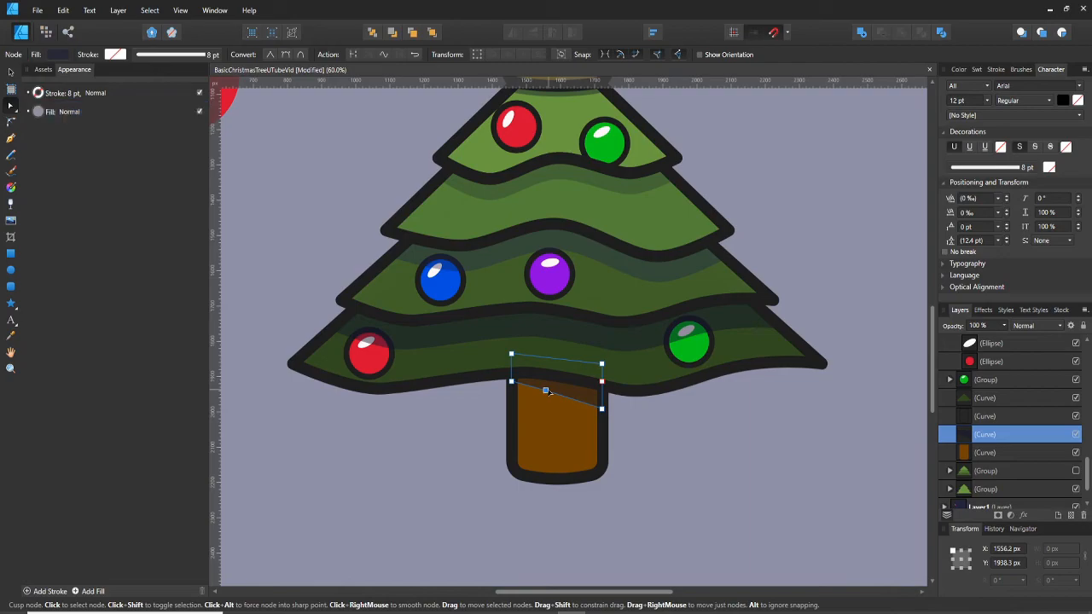
left_click(285, 55)
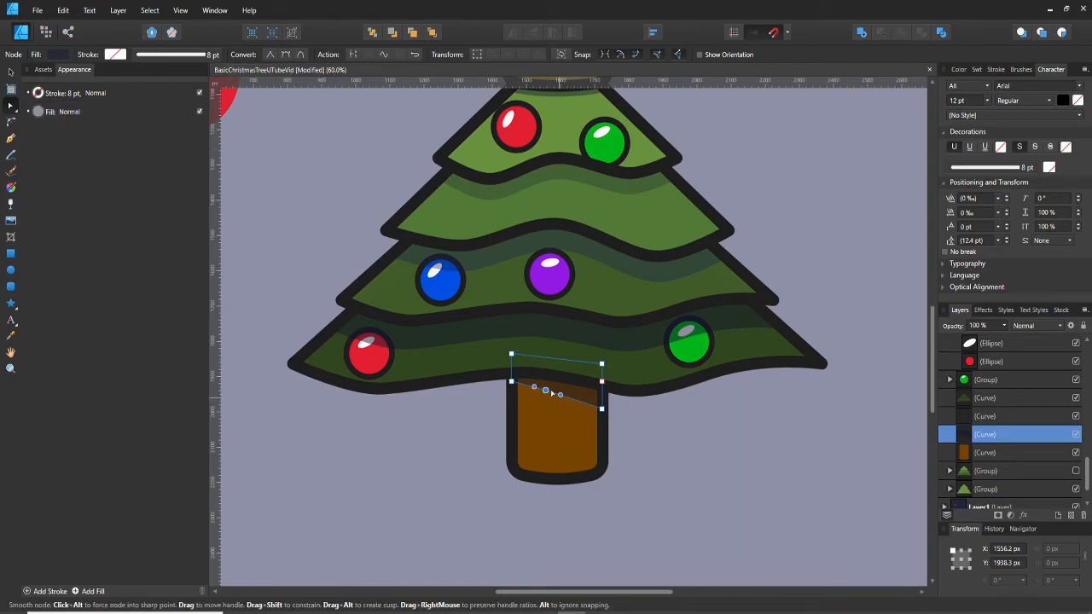
mouse_move(545, 390)
left_mouse_down()
mouse_move(556, 385)
mouse_move(511, 385)
mouse_move(556, 395)
left_mouse_up()
key("v")
left_click(587, 428)
scroll(653, 461, "down", 4)
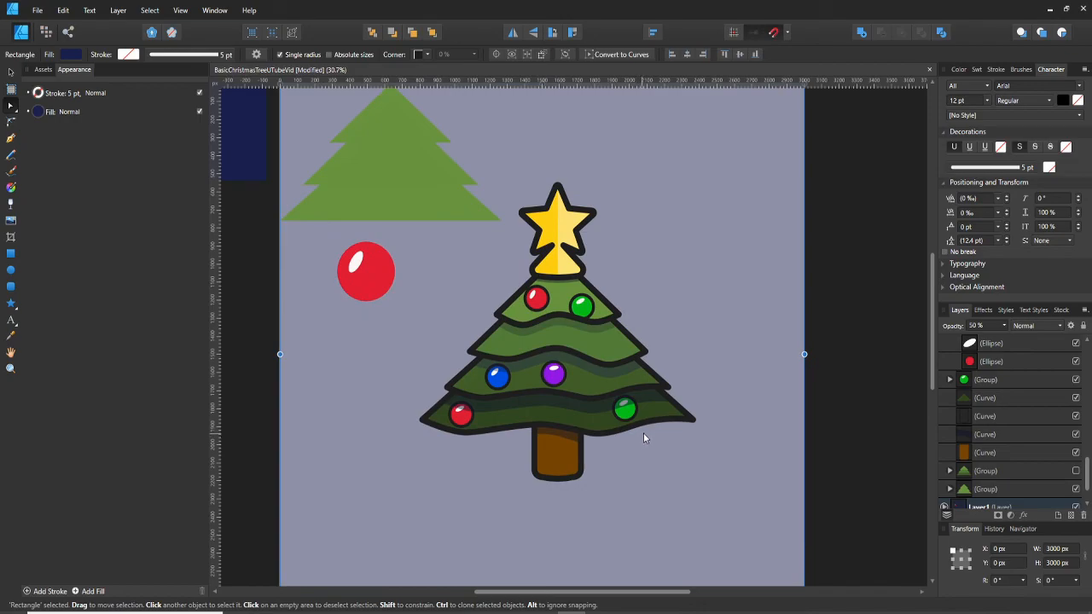
scroll(647, 430, "left", 1)
scroll(651, 431, "down", 1)
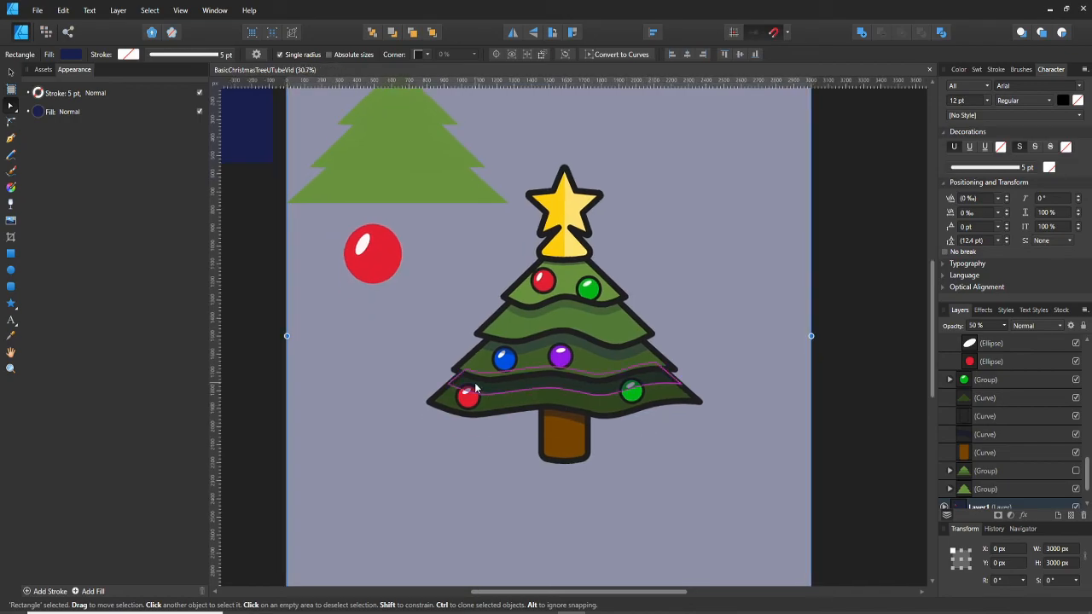
- Collapse the contents of Layer2 in the layer stack
key("v")
scroll(496, 335, "down", 2)
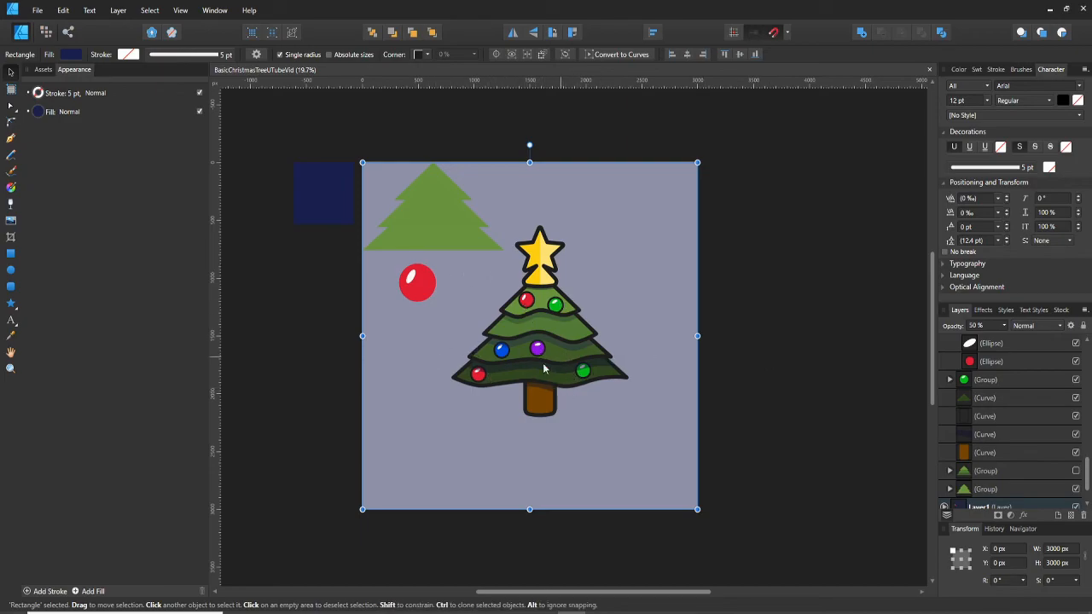
left_click(578, 357)
scroll(994, 415, "up", 3)
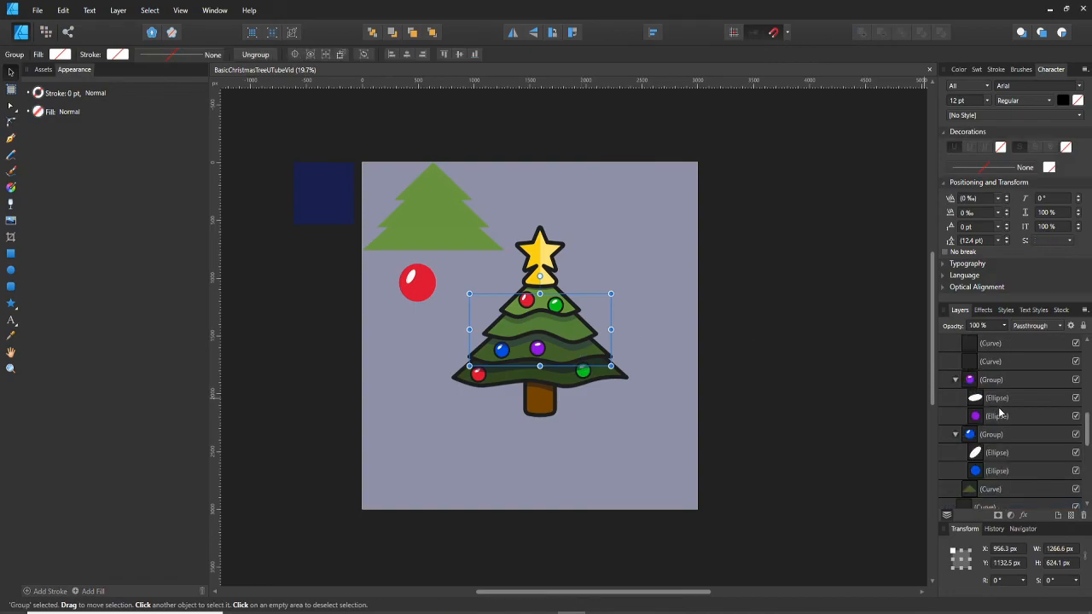
scroll(1031, 382, "up", 3)
scroll(1009, 423, "up", 3)
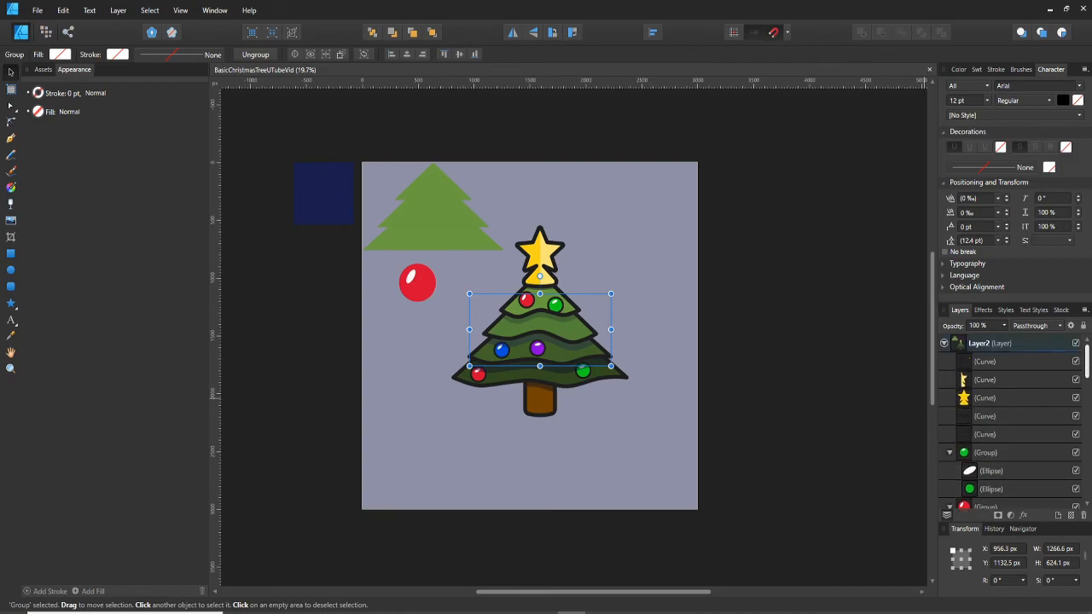
left_click(944, 343)
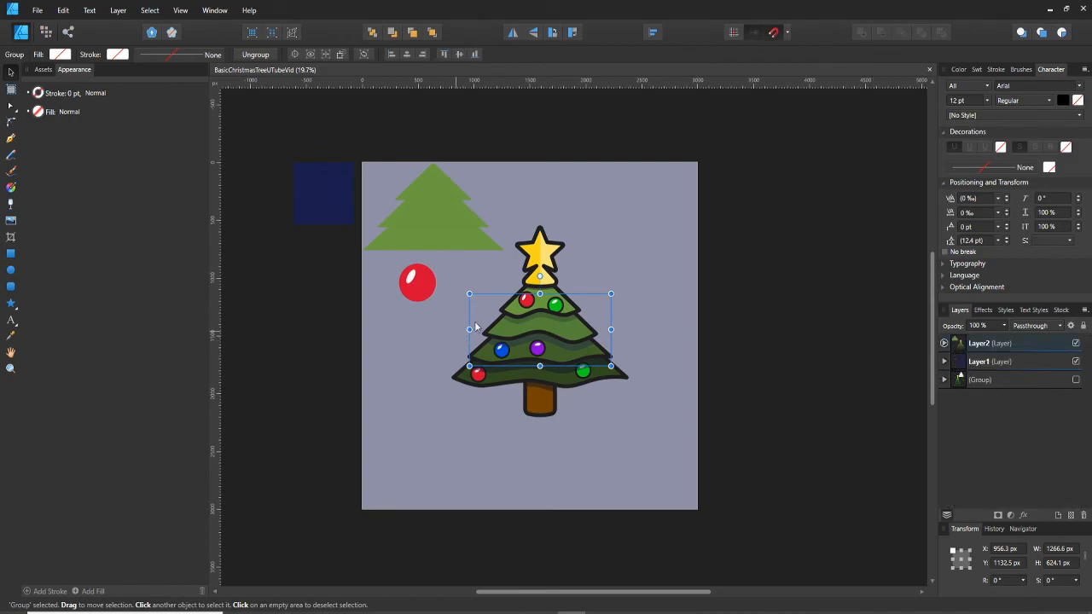
- Select the square background rectangle and set its layer opacity to 100%
left_click(592, 185)
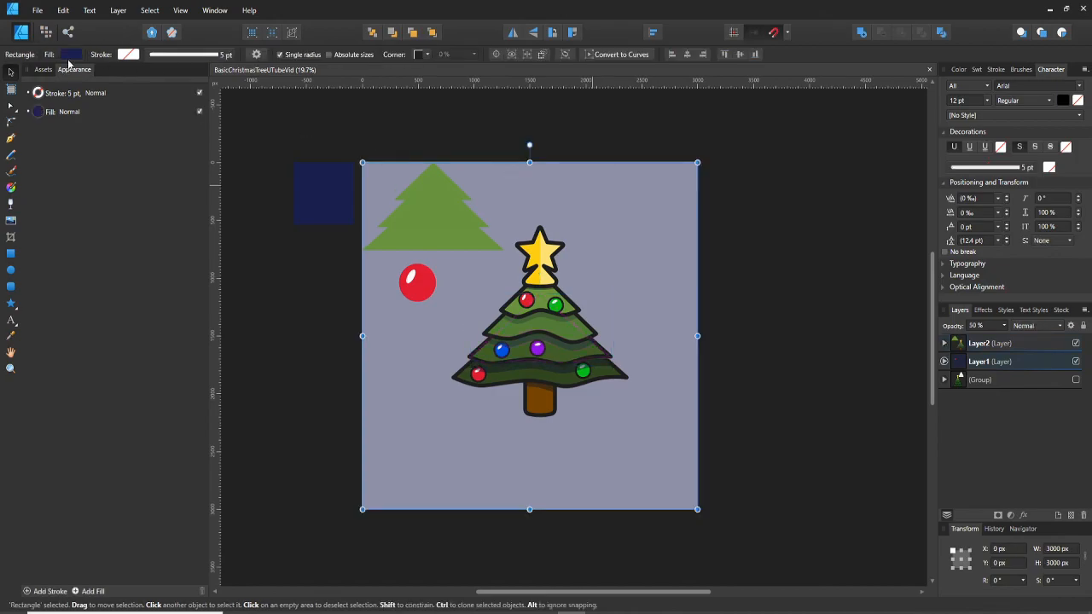
left_click(1000, 325)
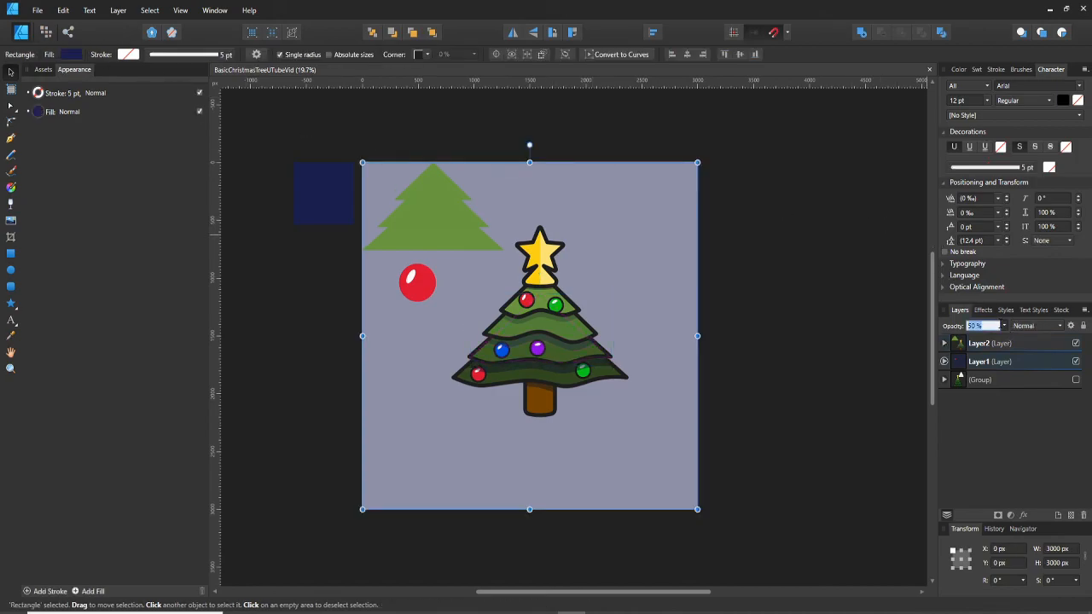
left_click(1003, 326)
left_click_drag(1010, 339, 1046, 341)
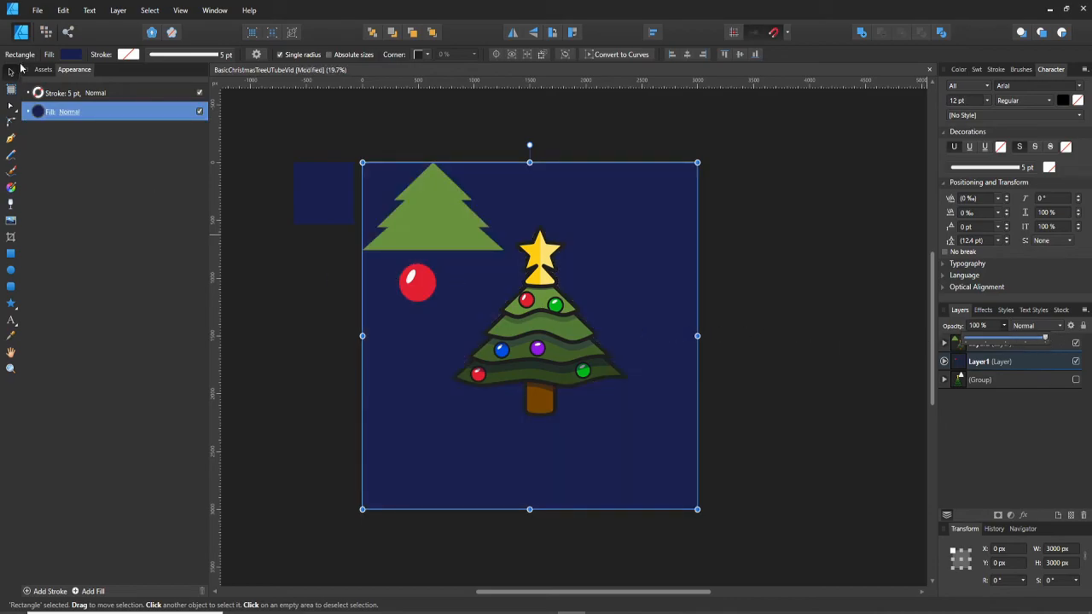
- Raise the saturation of the background rectangle's blue fill and set its layer opacity to 100%
left_click(79, 56)
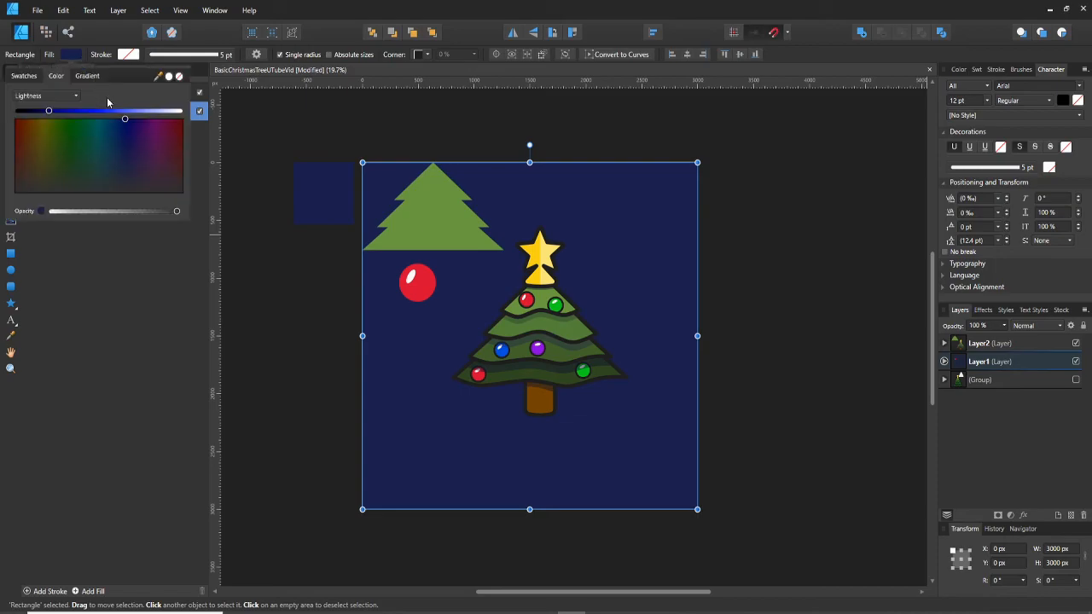
left_click(53, 99)
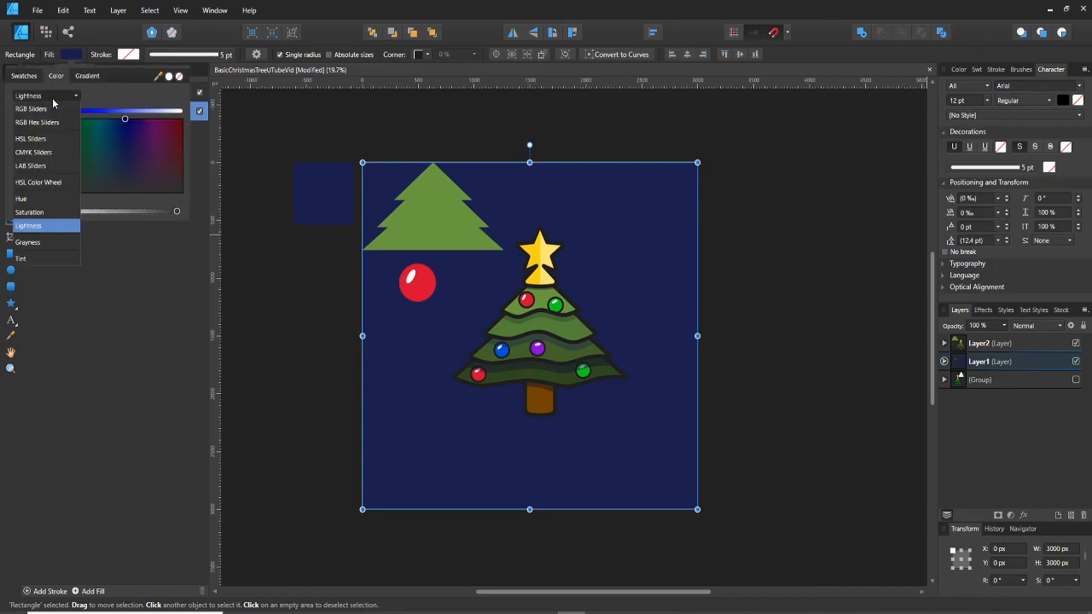
left_click(40, 212)
left_click_drag(105, 114, 153, 112)
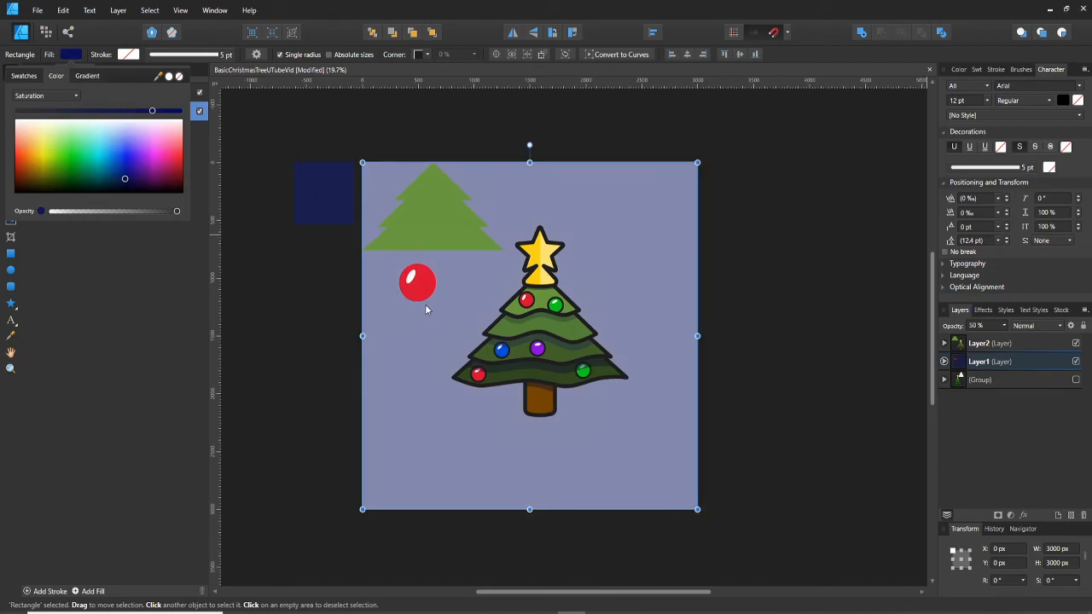
left_click(1003, 324)
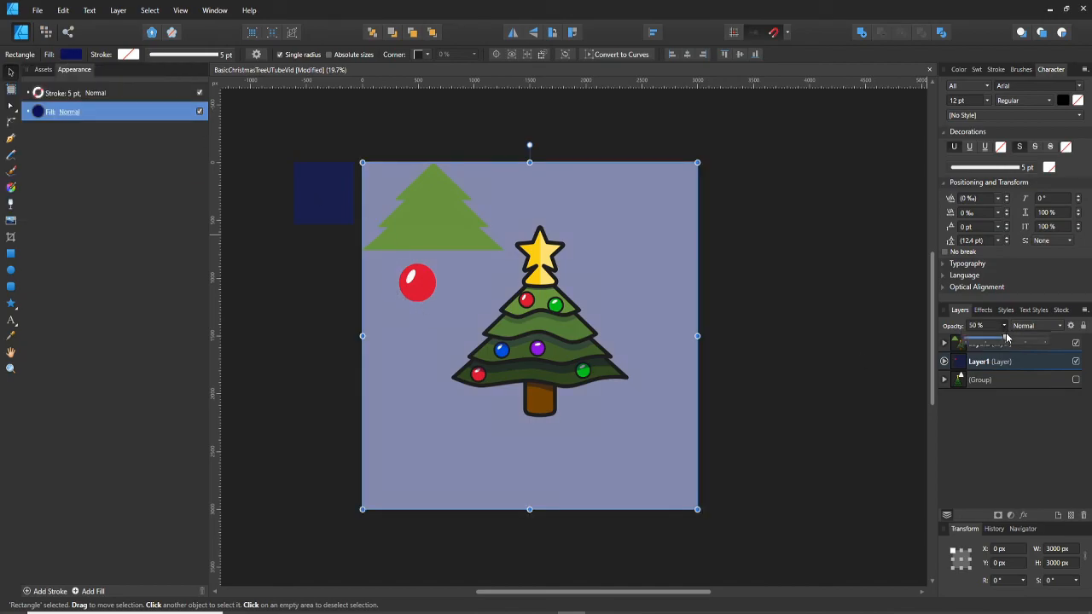
left_click_drag(1021, 340, 1057, 341)
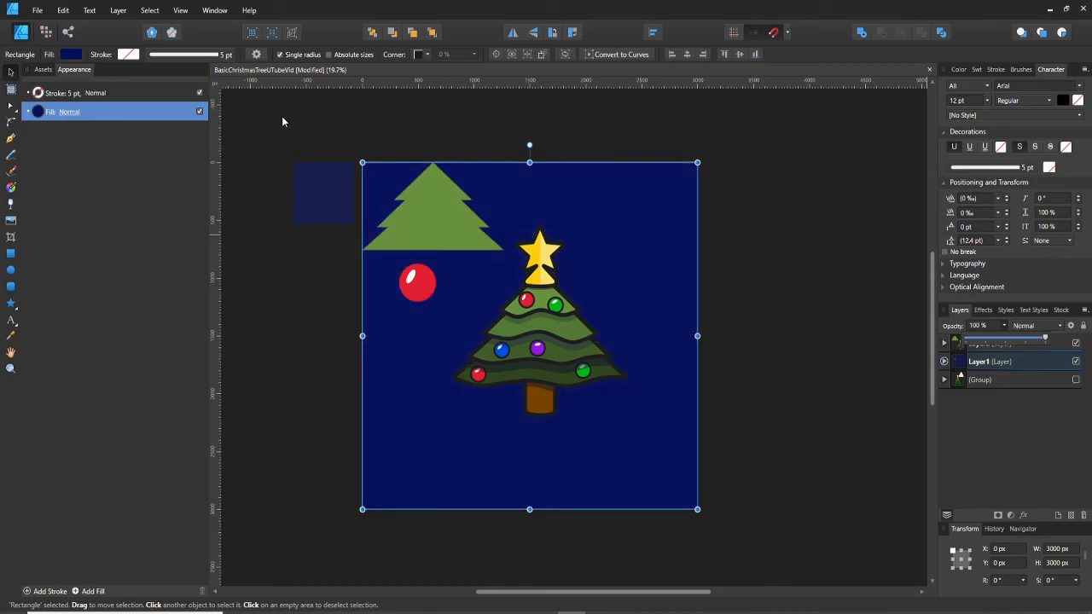
- Reduce the background fill's saturation to a muted navy and raise its lightness to a pale lavender-blue
left_click(78, 57)
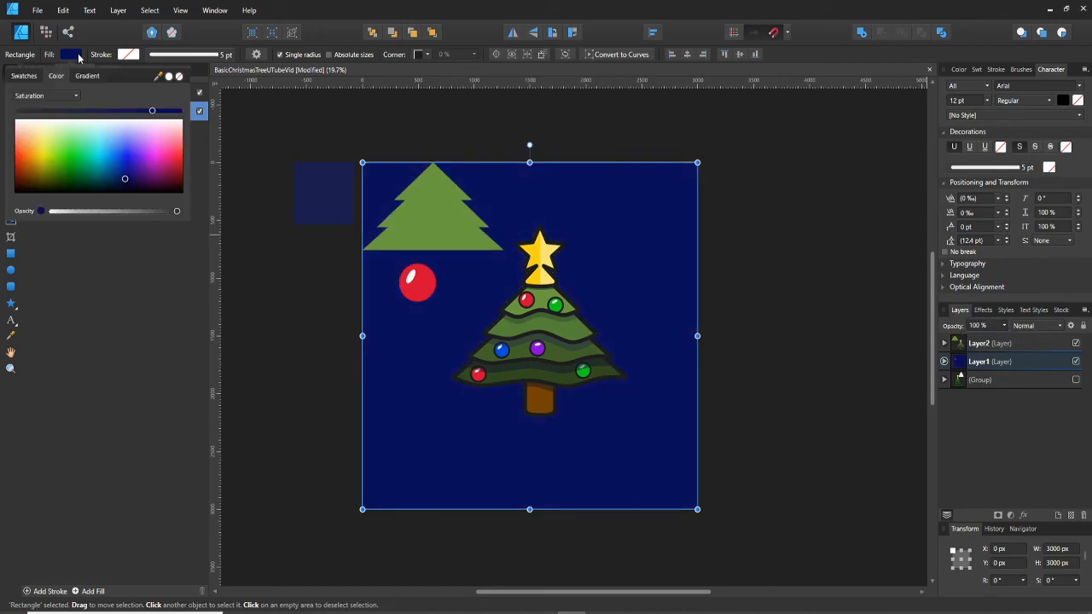
left_click_drag(118, 113, 79, 118)
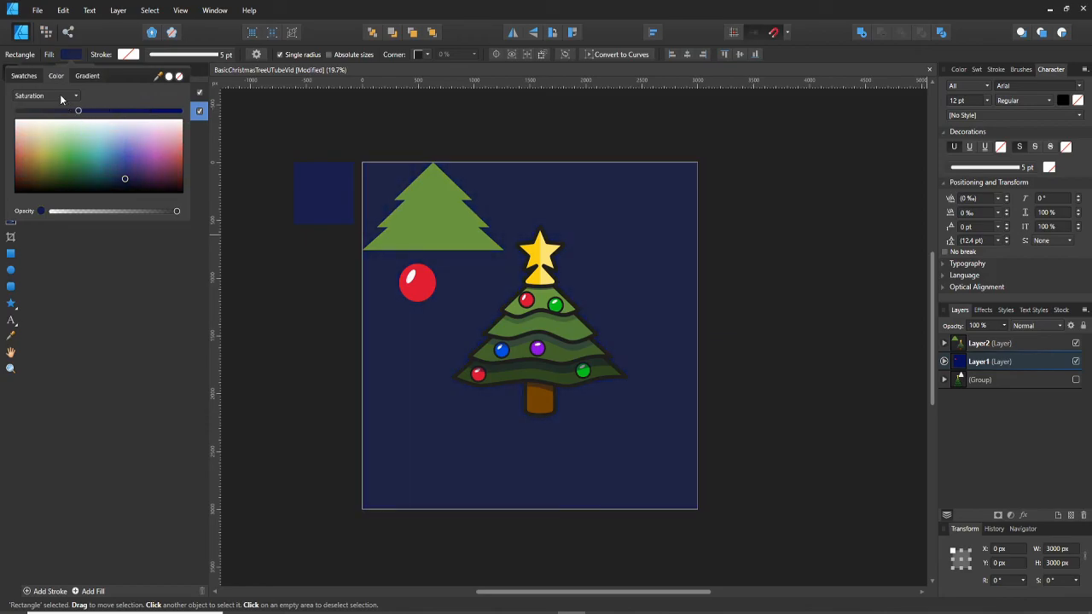
left_click(59, 95)
left_click(39, 218)
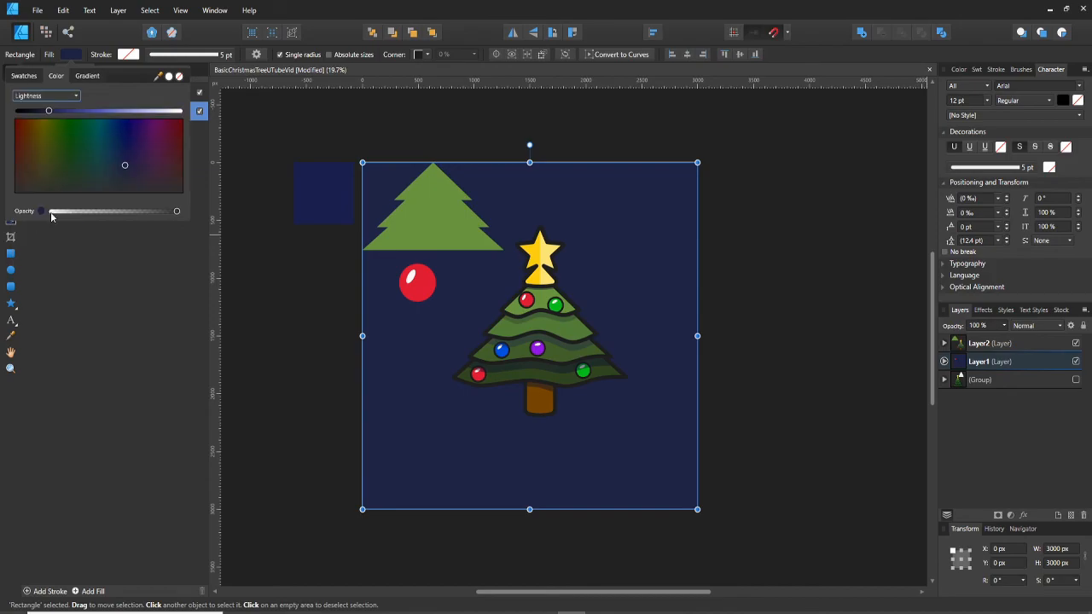
left_click(93, 111)
left_click_drag(93, 111, 155, 111)
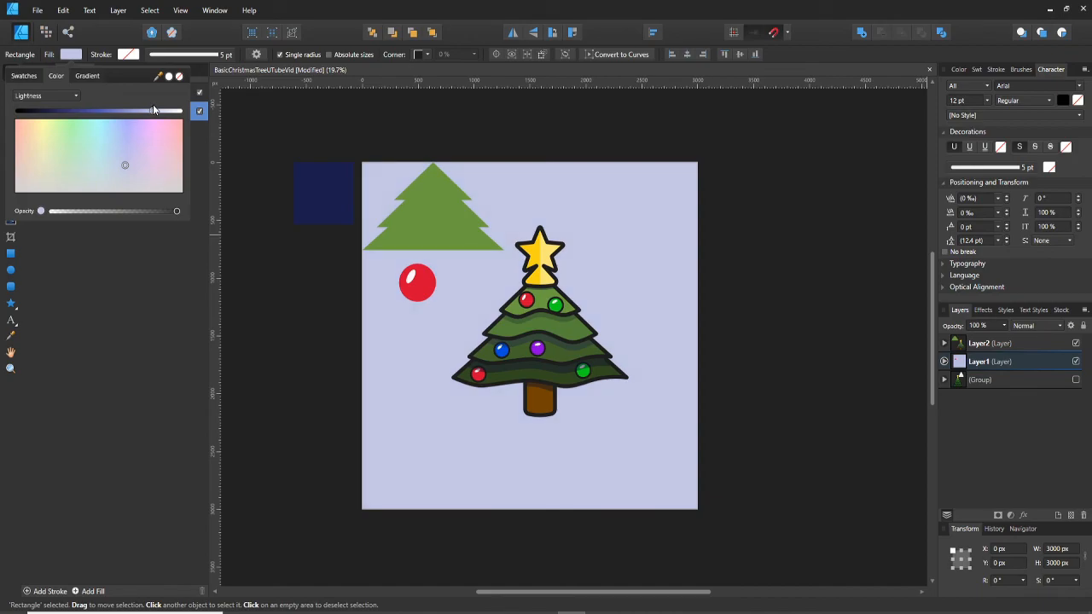
left_click(804, 339)
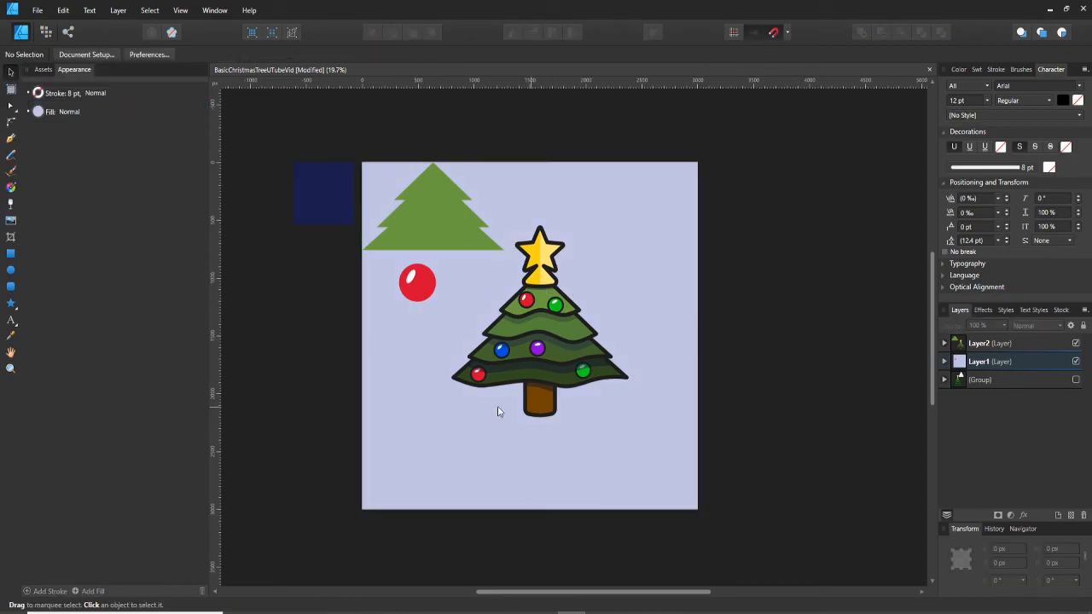
- Draw a flat ellipse about 778 px wide and 142 px high under the trunk's base, stacked behind the trunk in Layer2
left_click(944, 343)
scroll(989, 418, "down", 8)
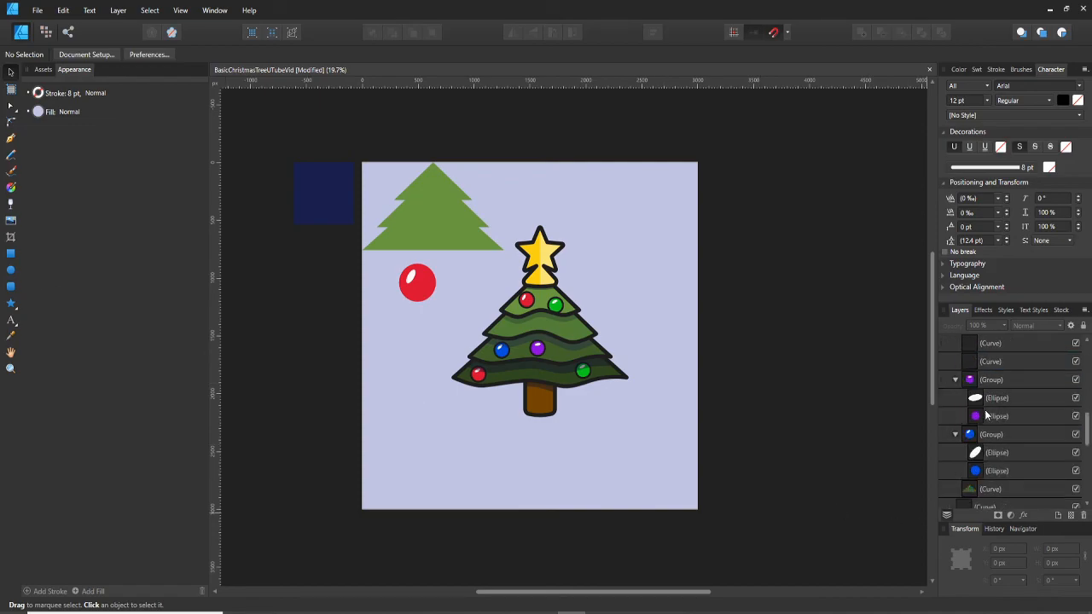
scroll(1006, 433, "down", 5)
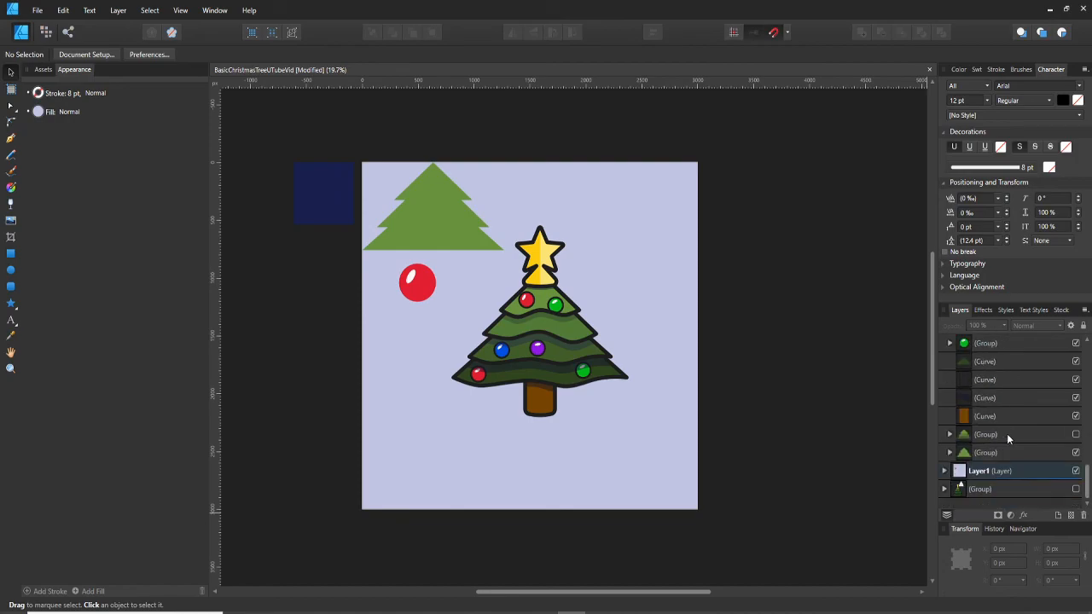
left_click(974, 436)
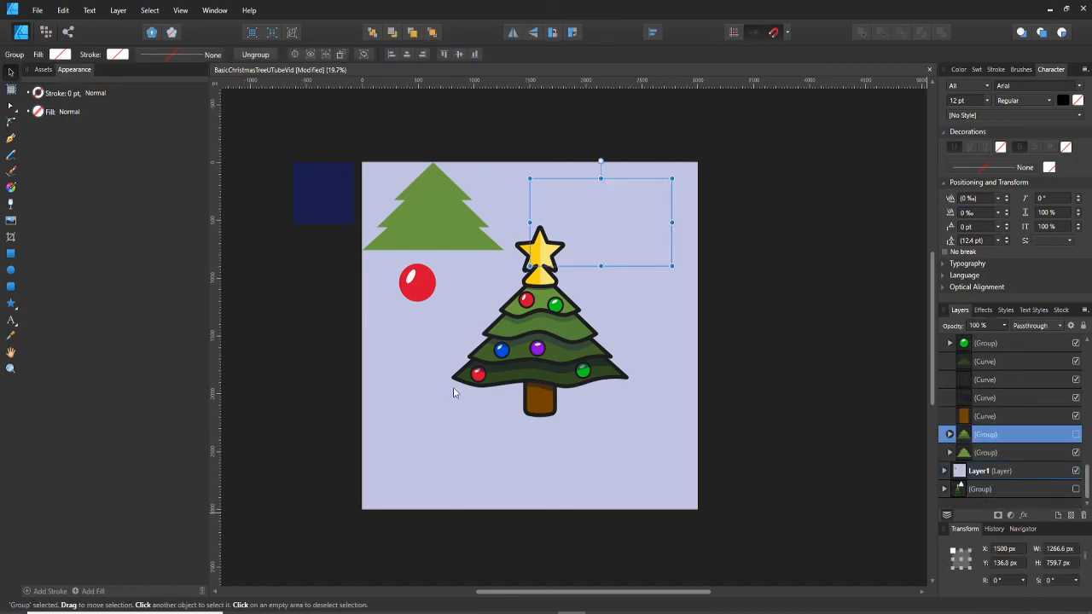
left_click(10, 273)
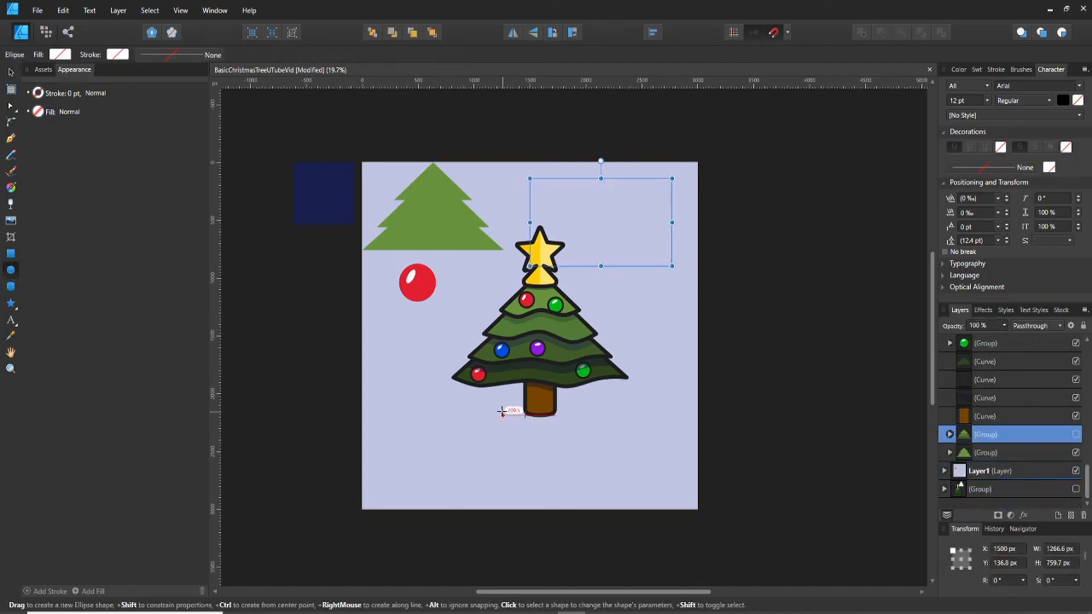
left_click_drag(500, 412, 588, 426)
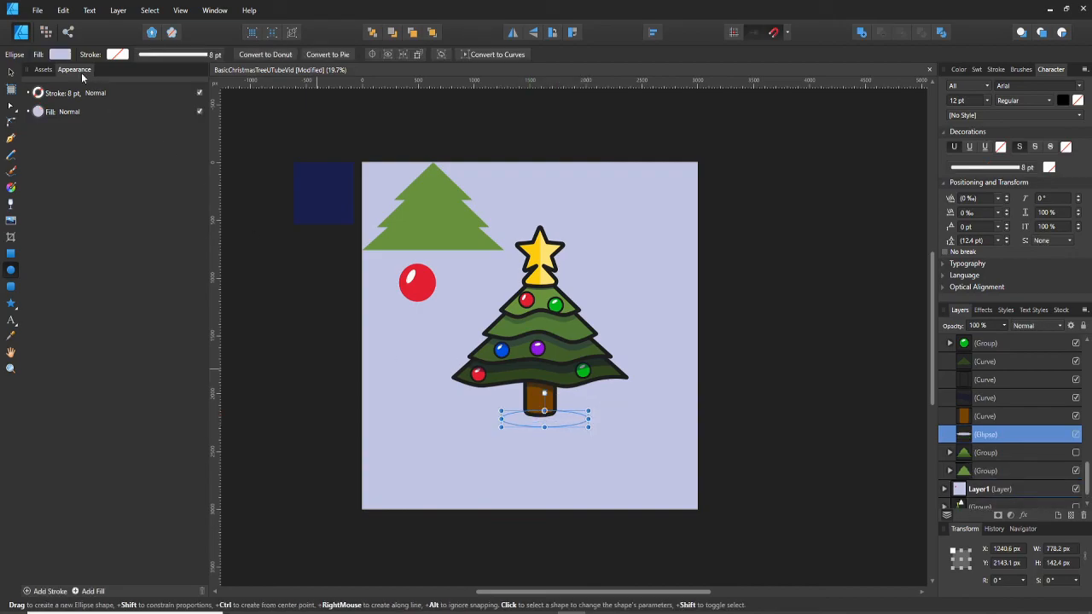
- Darken the ground ellipse's fill to deep navy and lower the fill's opacity to make it semi-transparent
left_click(58, 55)
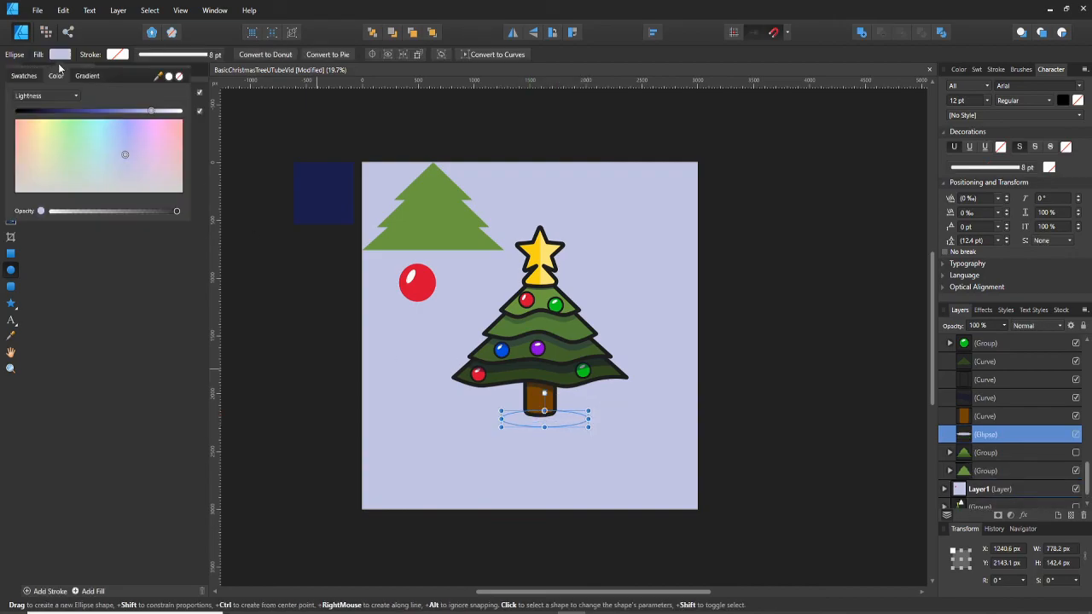
left_click(40, 110)
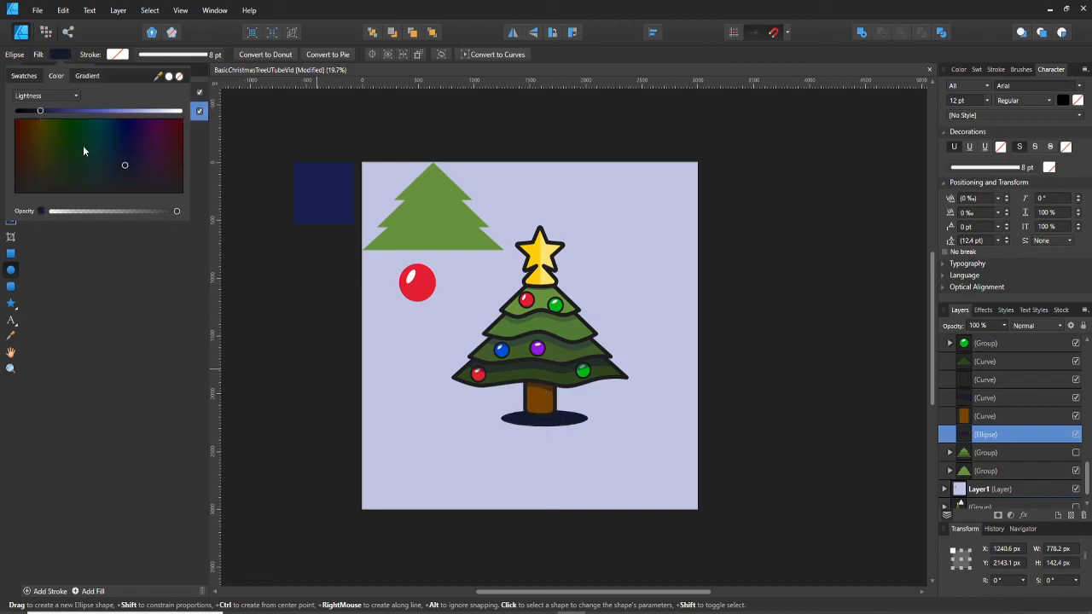
left_click(146, 211)
- Move the ground shadow ellipse slightly up and left so it is centred beneath the trunk
key("v")
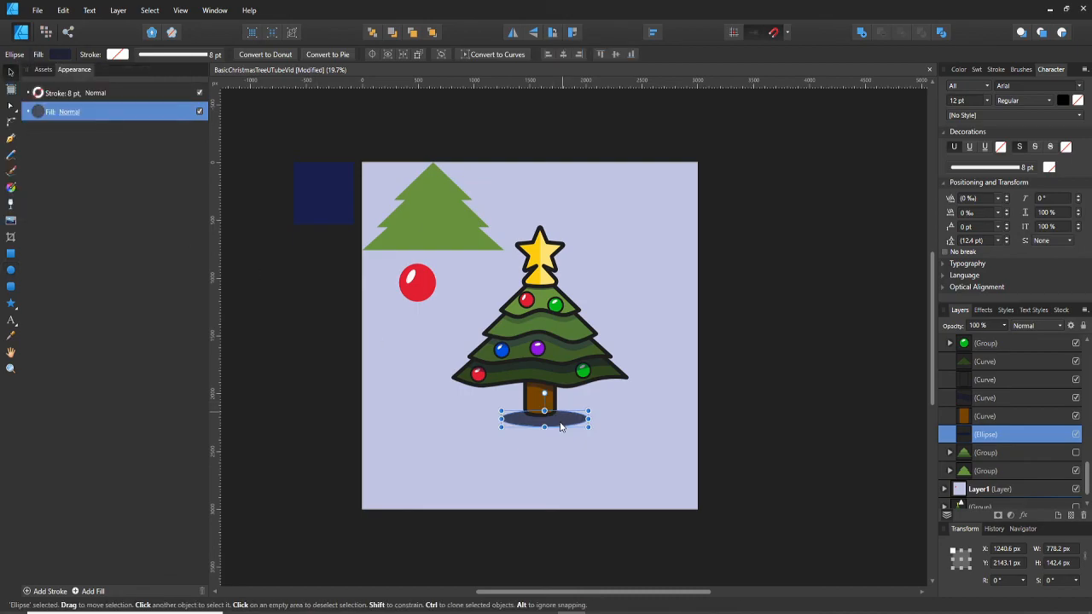
left_click_drag(556, 420, 552, 417)
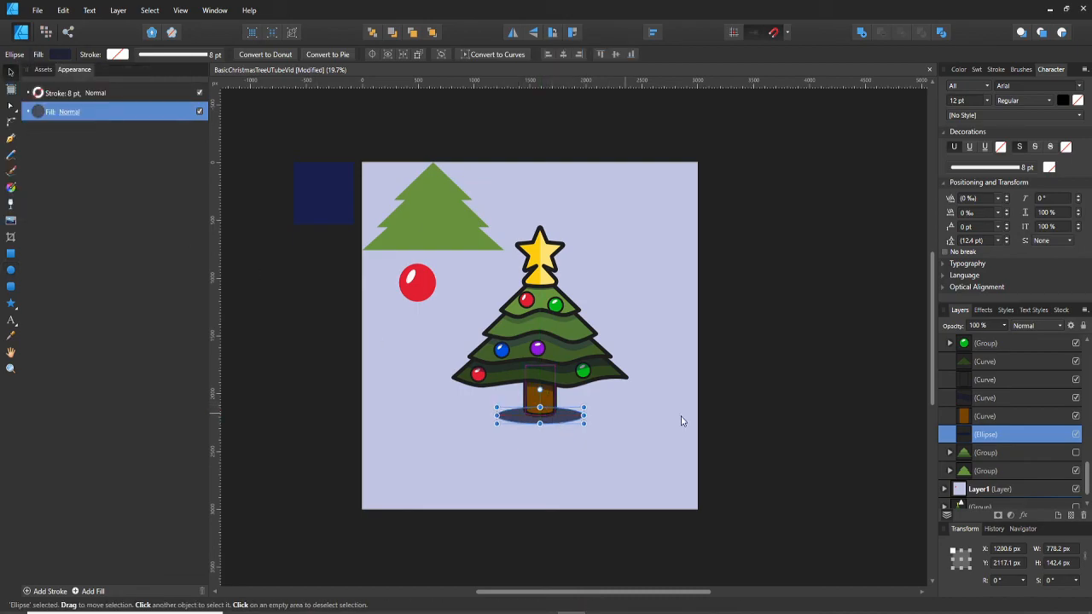
left_click(761, 417)
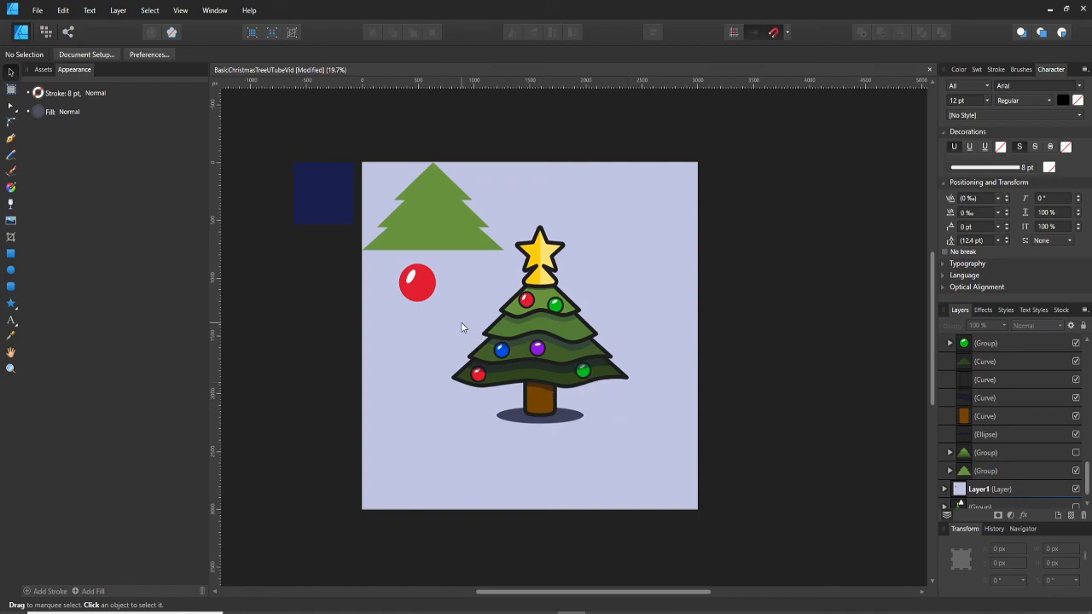
- Hide the group holding the flat light-green reference tree
scroll(1011, 389, "up", 5)
scroll(1018, 393, "up", 5)
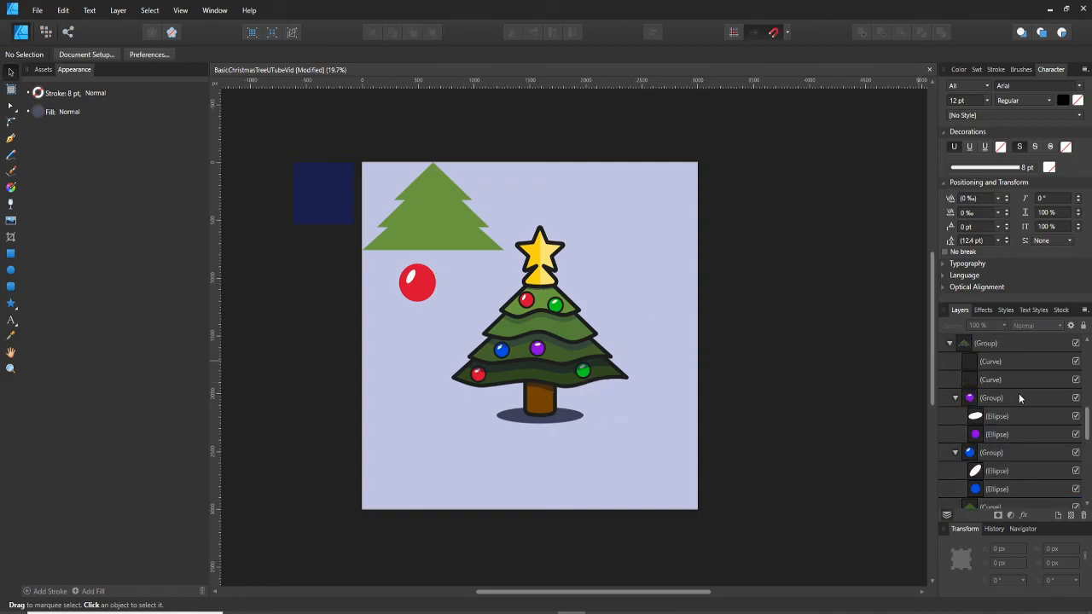
scroll(1031, 382, "down", 4)
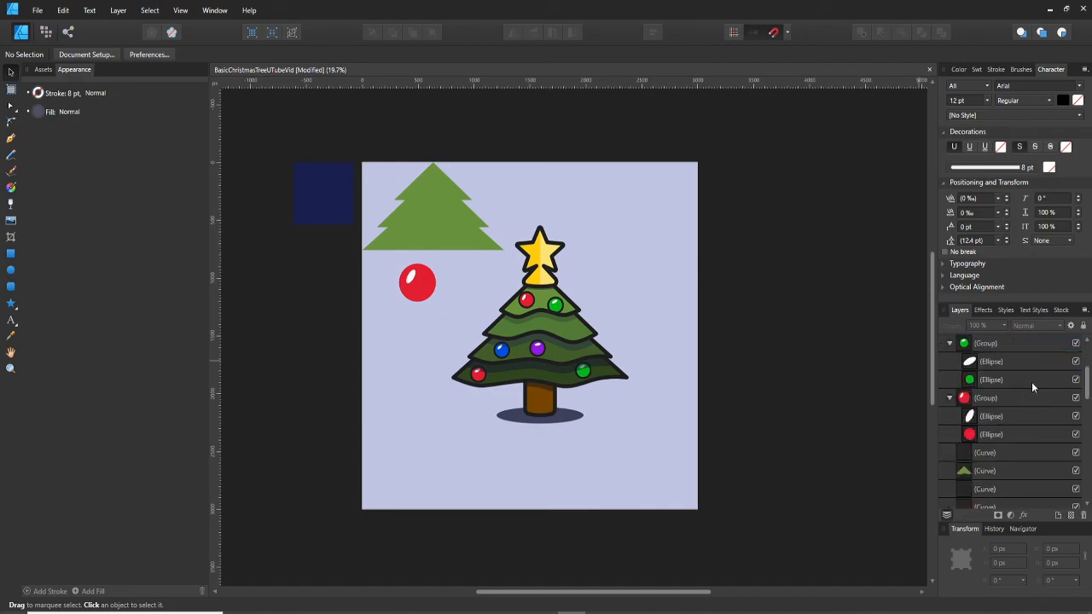
left_click_drag(1087, 394, 1083, 490)
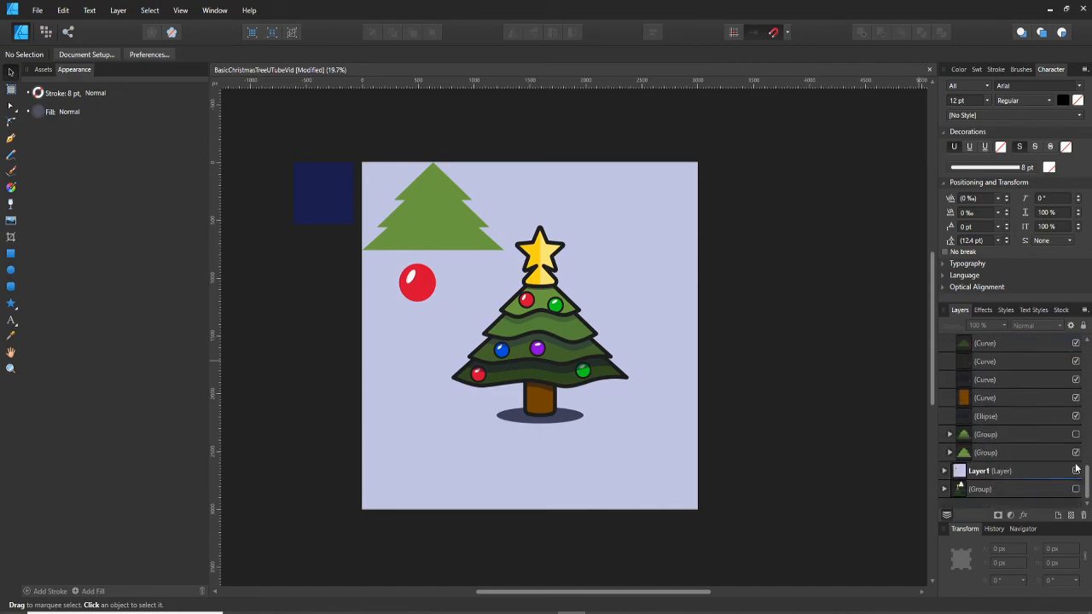
left_click(1075, 452)
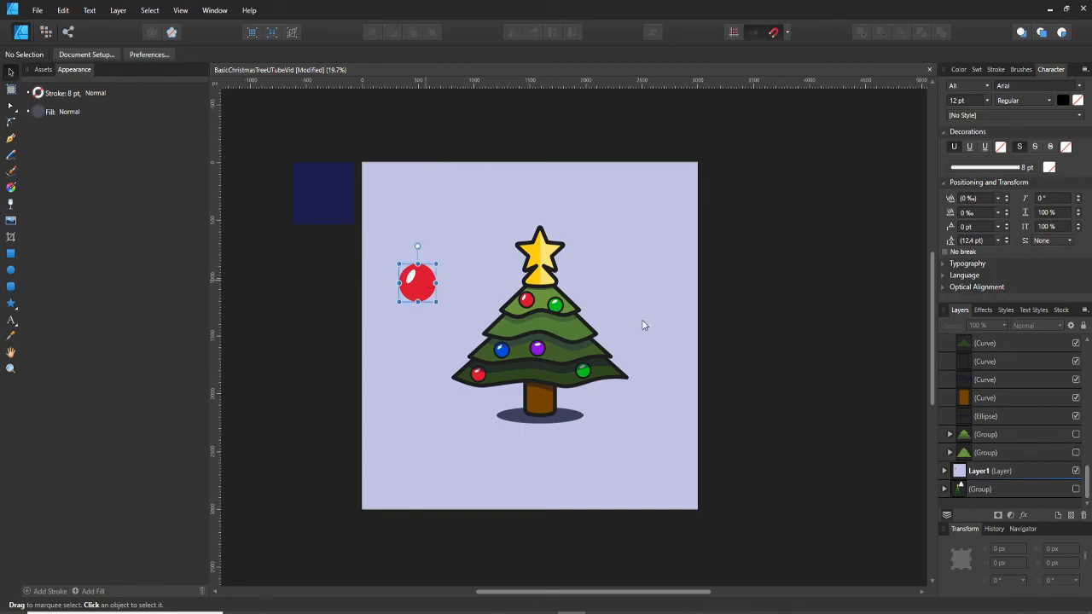
- Delete the large red ornament group standing beside the tree
left_click(427, 285)
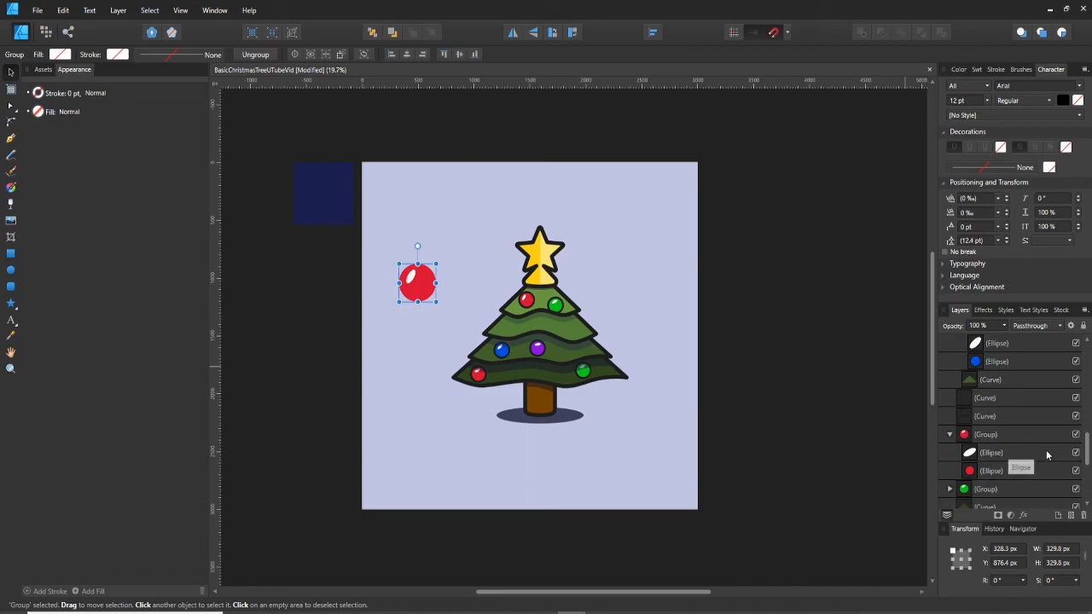
scroll(1069, 439, "up", 5)
scroll(1068, 436, "up", 3)
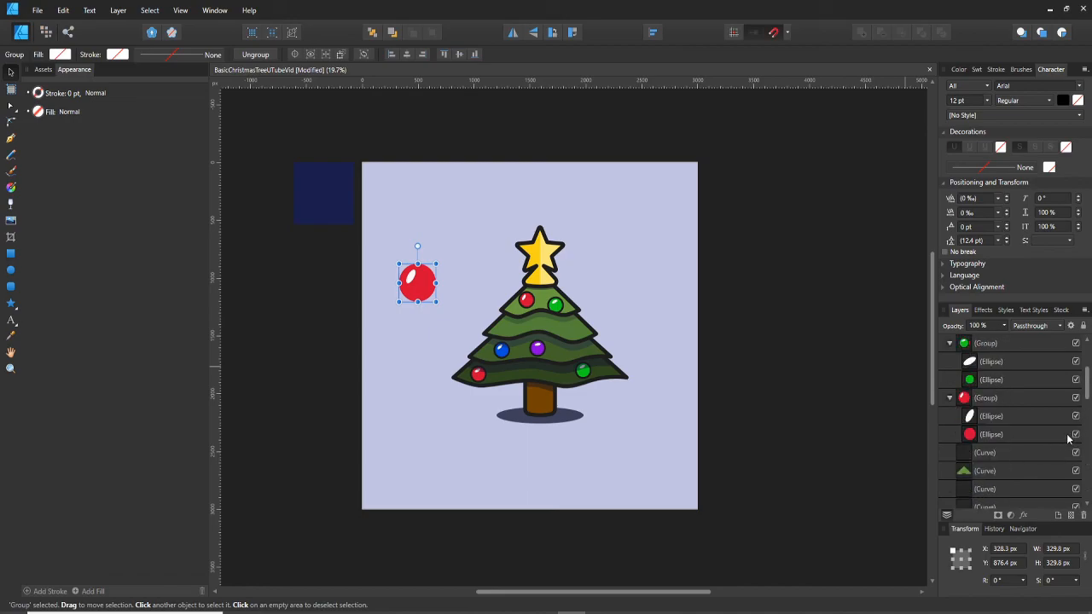
scroll(1050, 427, "down", 2)
scroll(1049, 419, "down", 5)
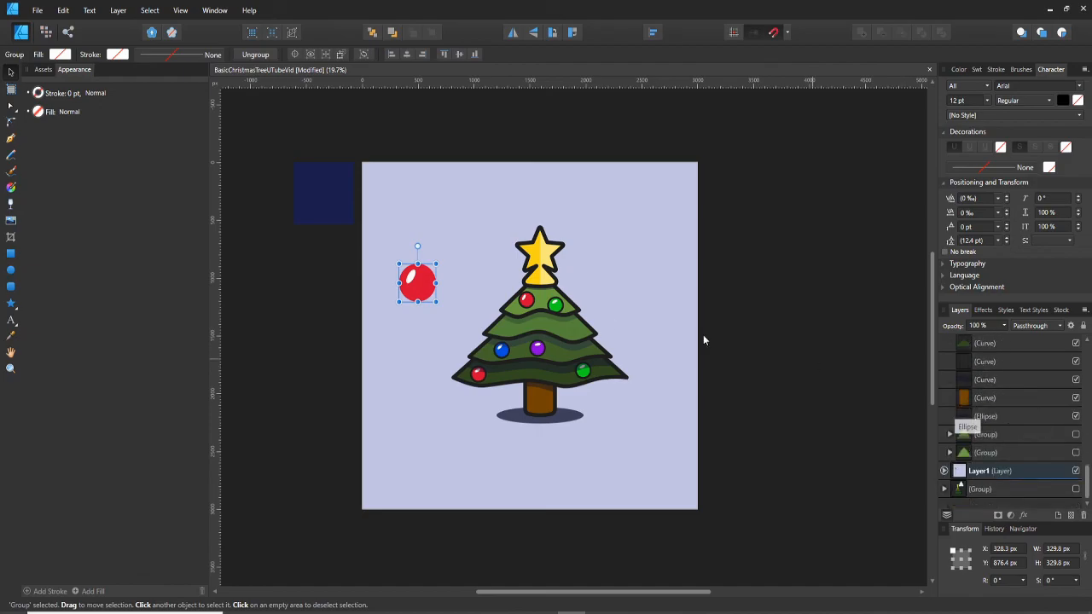
key("Delete")
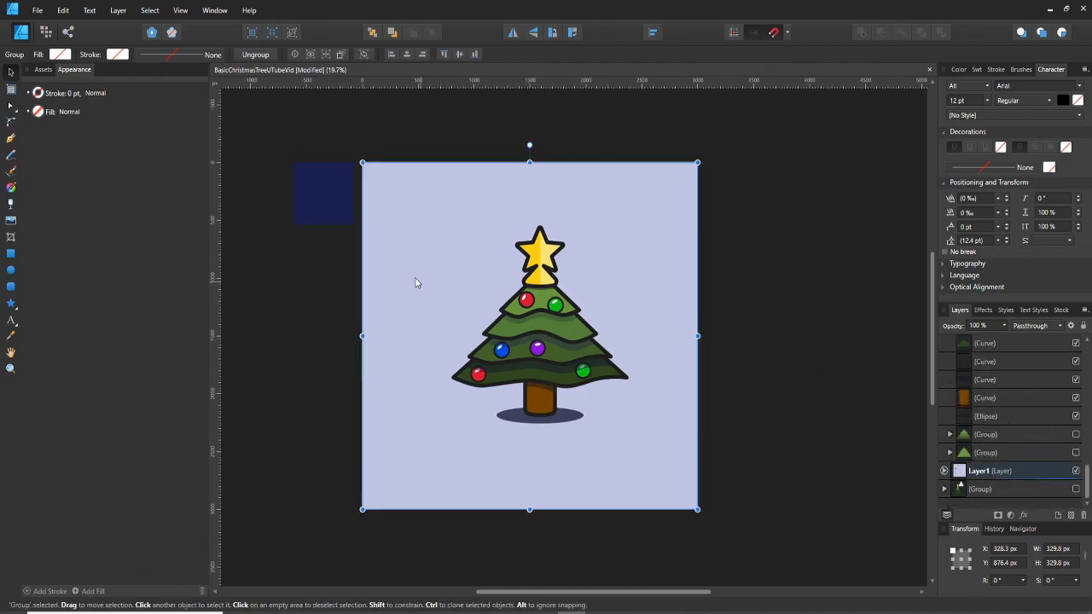
- Duplicate the whole tree layer, Layer2, and hide the original beneath the copy
key("ctrl+d")
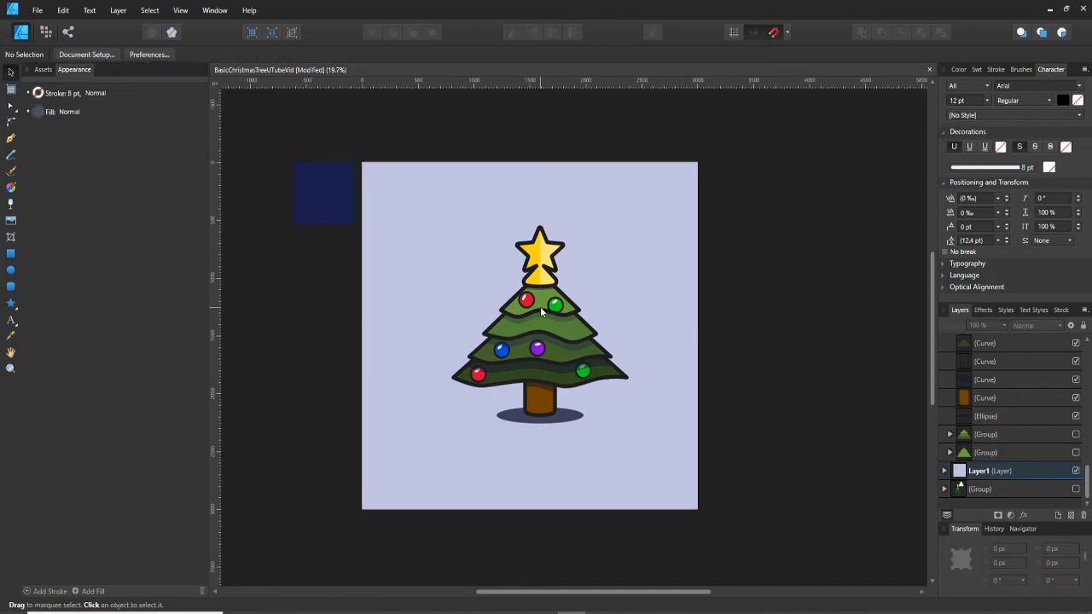
left_click(540, 313)
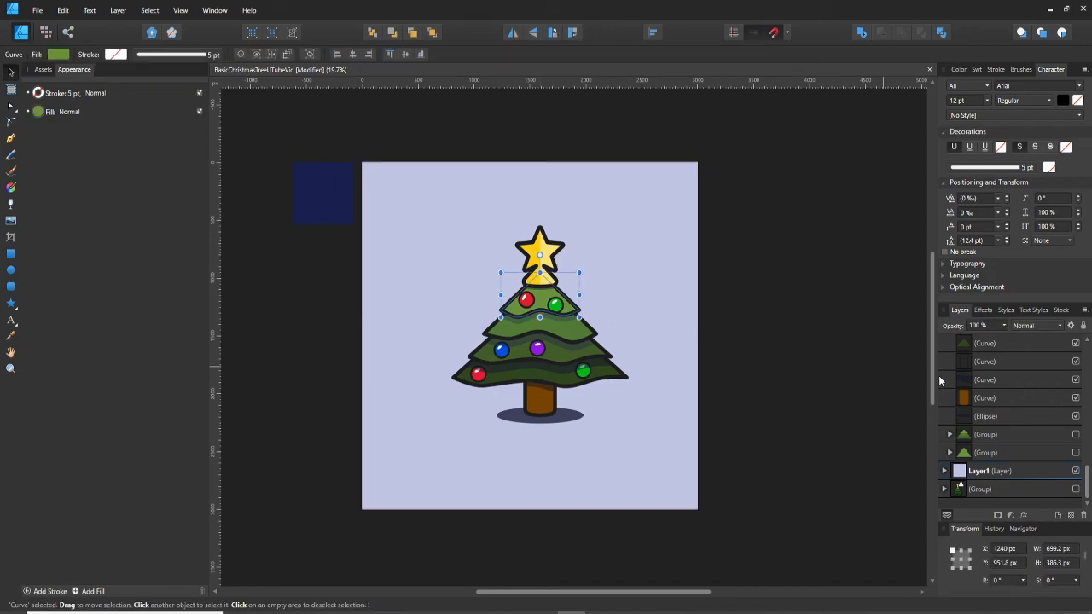
scroll(989, 388, "up", 5)
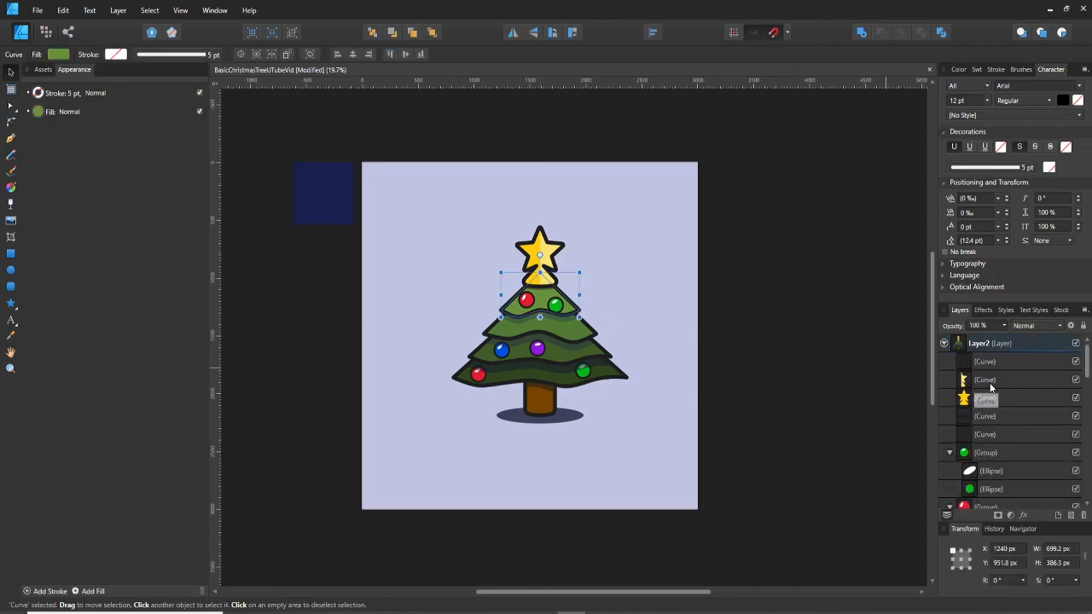
left_click(962, 349)
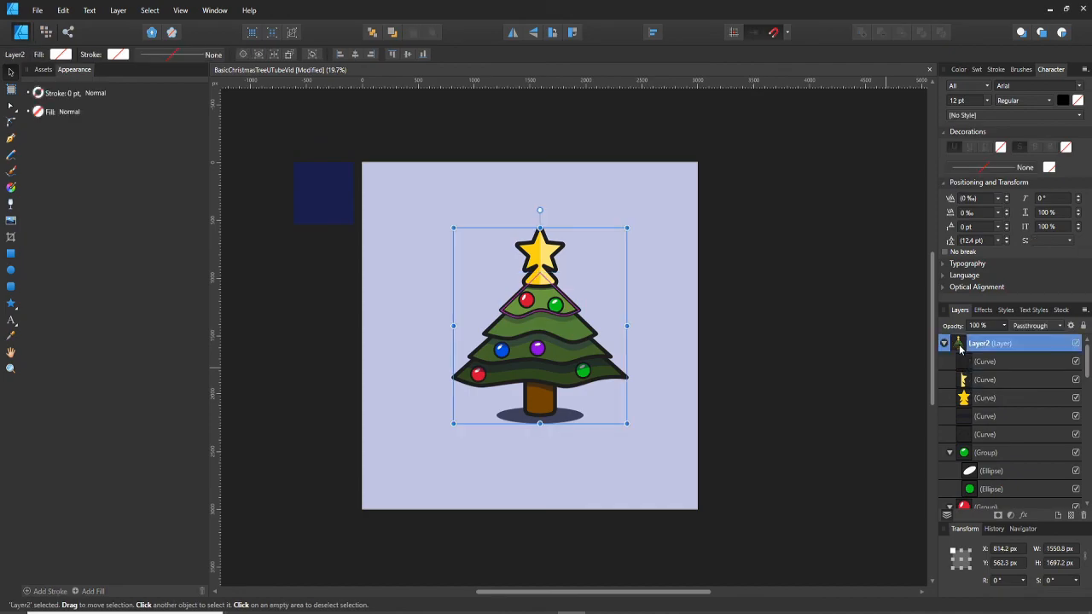
key("ctrl+j")
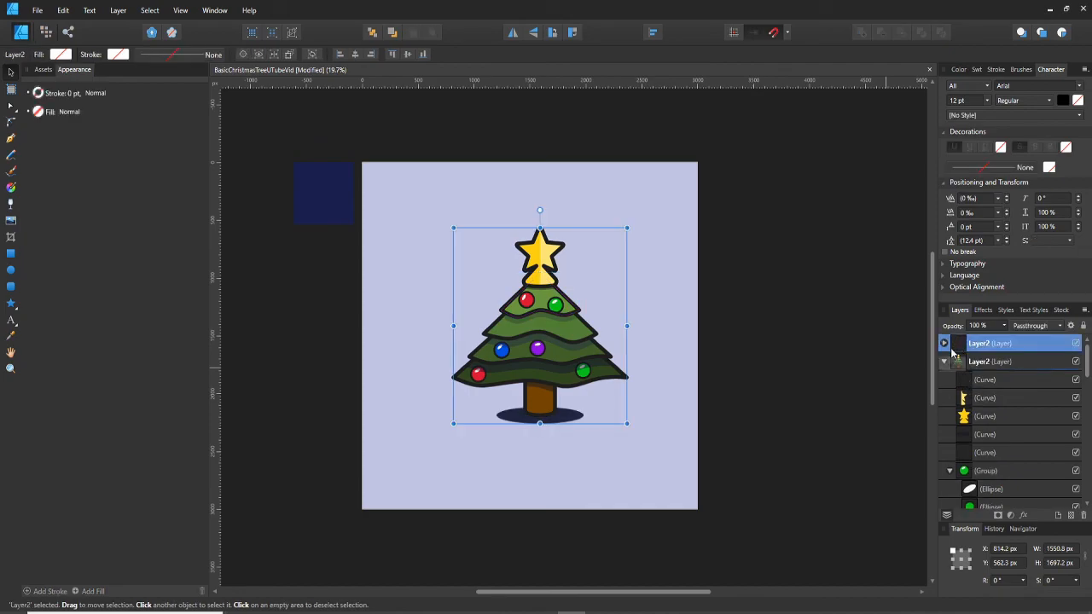
left_click(1074, 362)
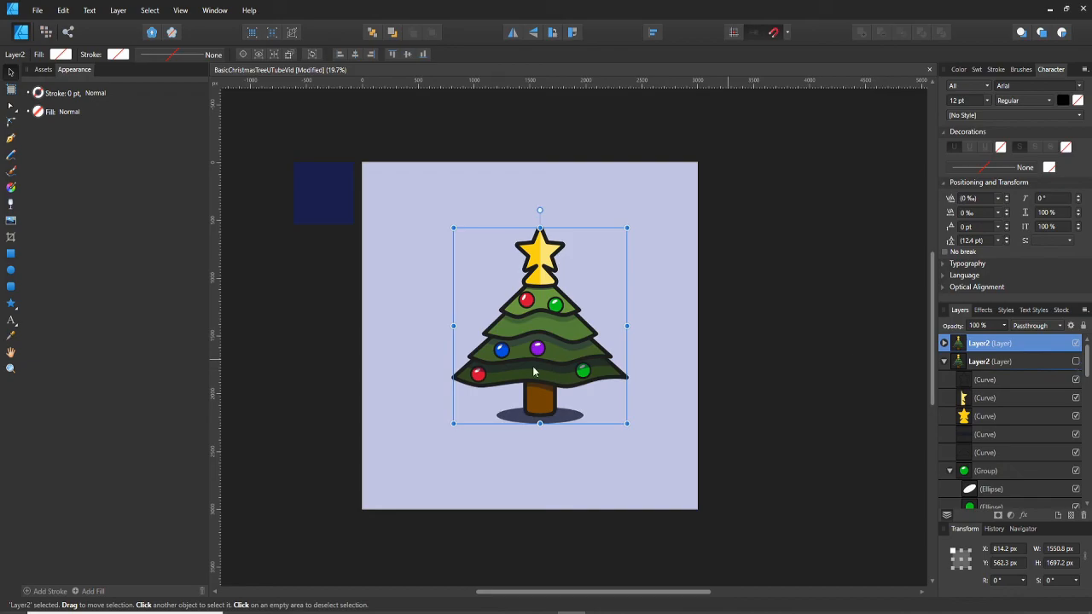
- Centre the duplicated tree horizontally and vertically on the artboard, collapse the hidden original layer's contents, and clear the selection
mouse_move(563, 357)
left_mouse_down()
mouse_move(560, 333)
mouse_move(559, 372)
left_mouse_up()
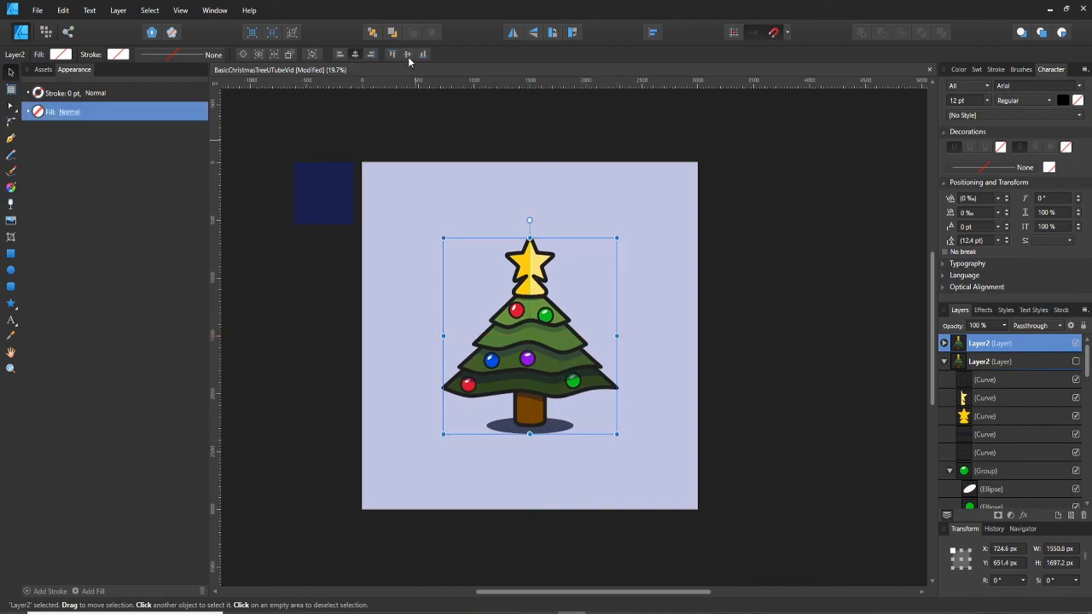
left_click(944, 362)
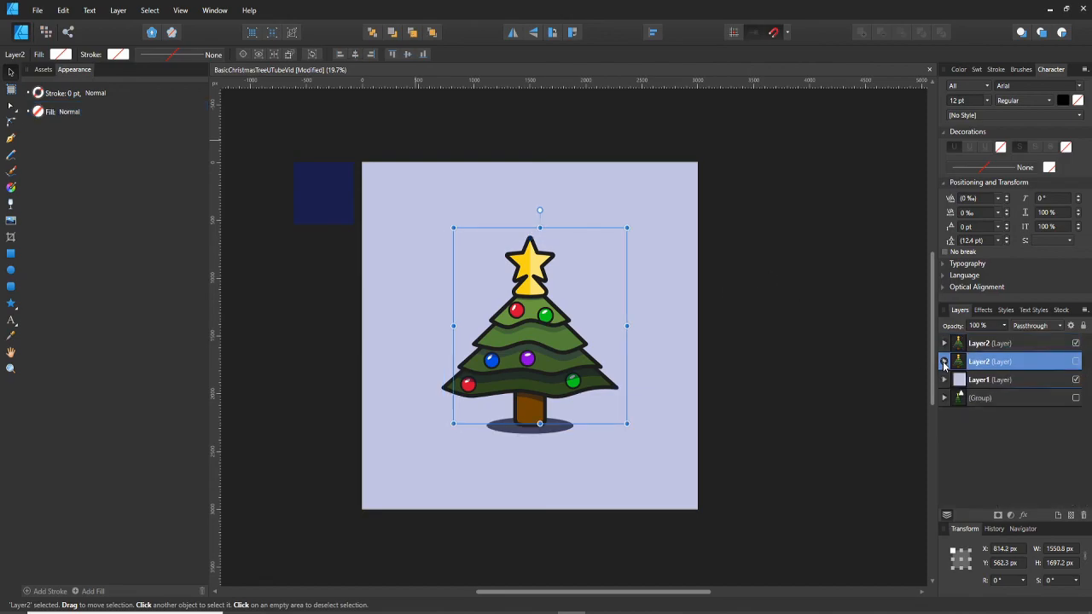
left_click(944, 362)
left_click(944, 363)
left_click(786, 409)
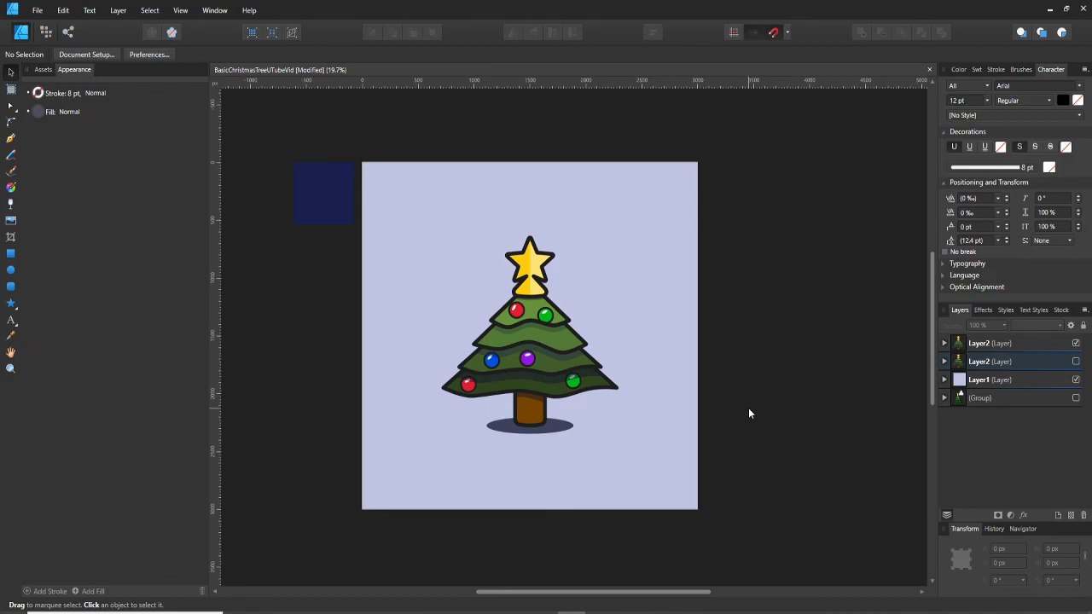